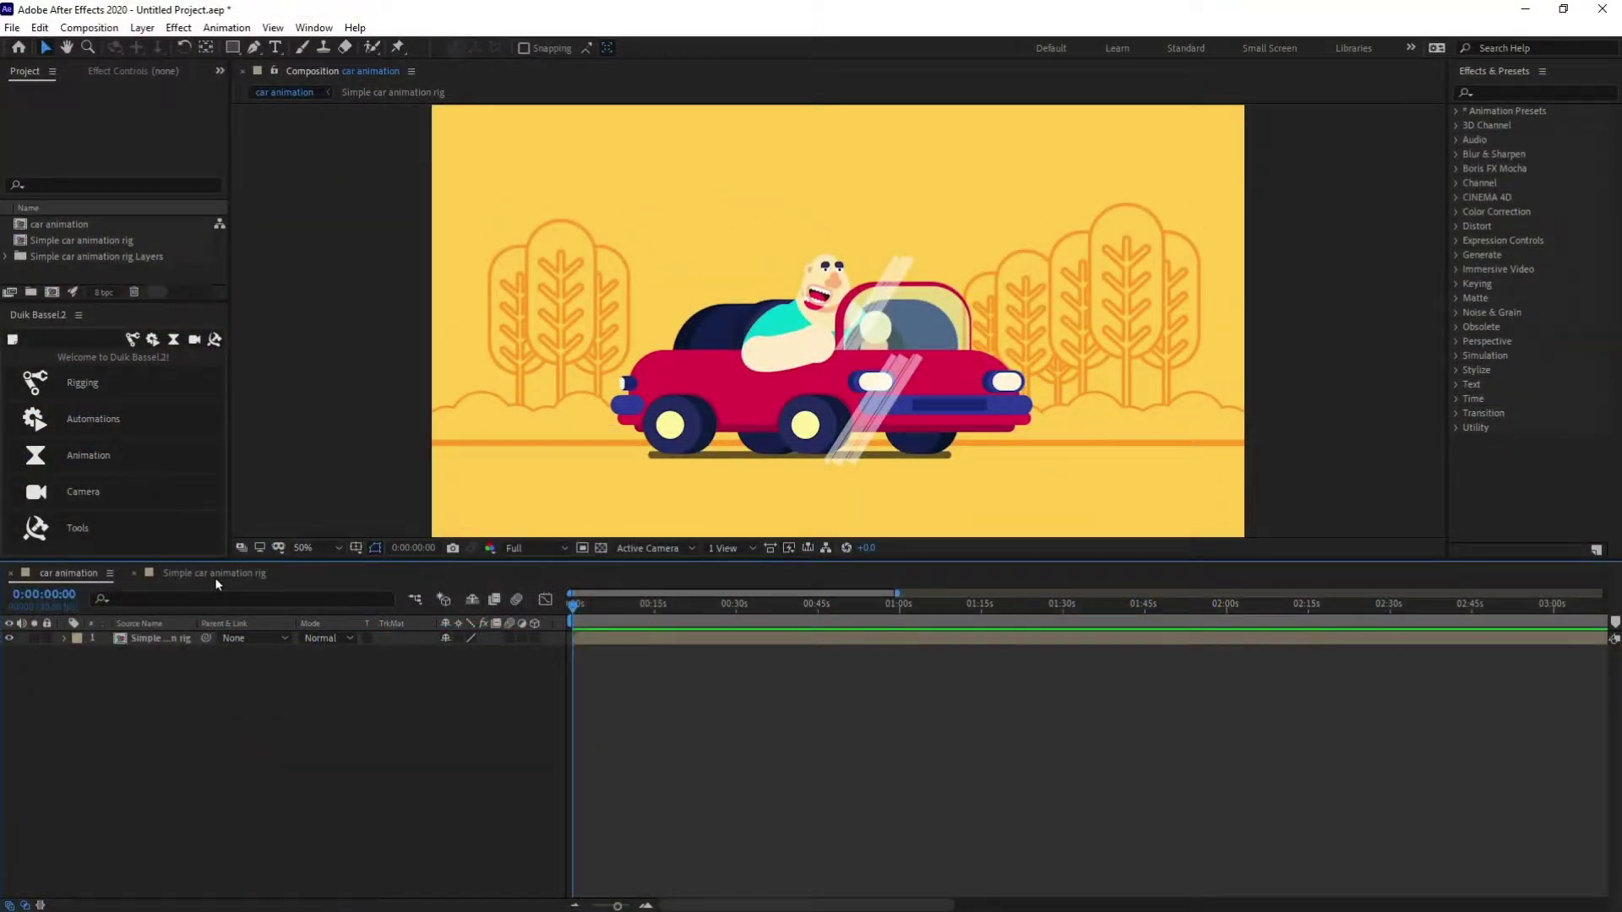
Open the Simple car animation rig composition and look through its layer list
click(215, 574)
scroll(262, 726, down, 6)
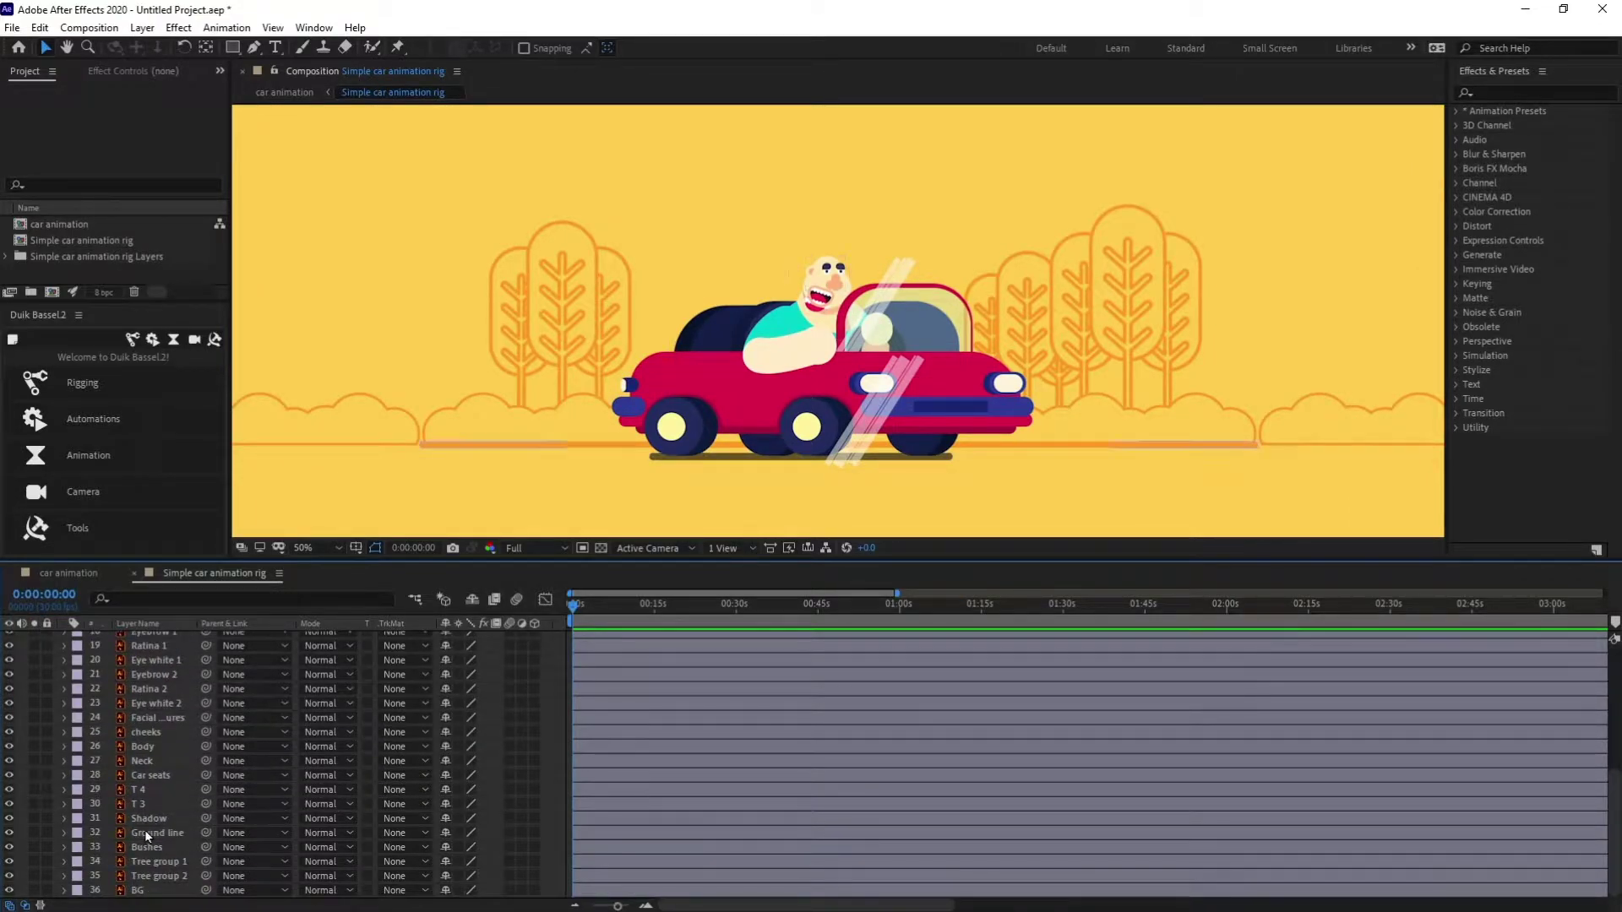
scroll(144, 829, up, 6)
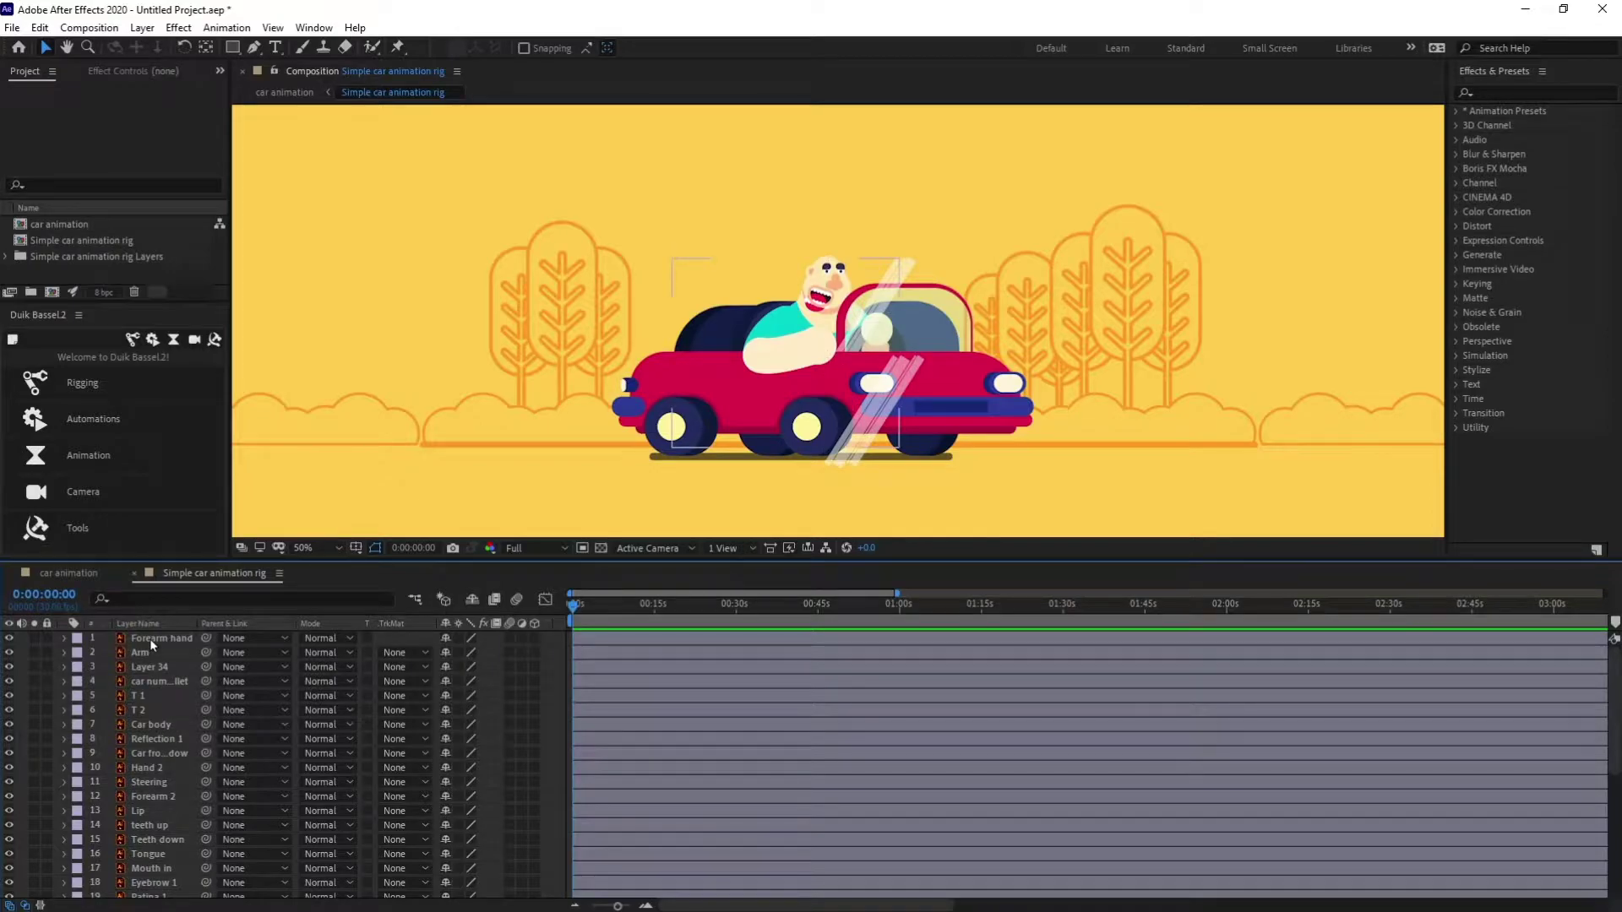
Pre-compose all layers from Forearm hand through Shadow into a new composition named Car and open it
click(675, 393)
scroll(154, 635, down, 2)
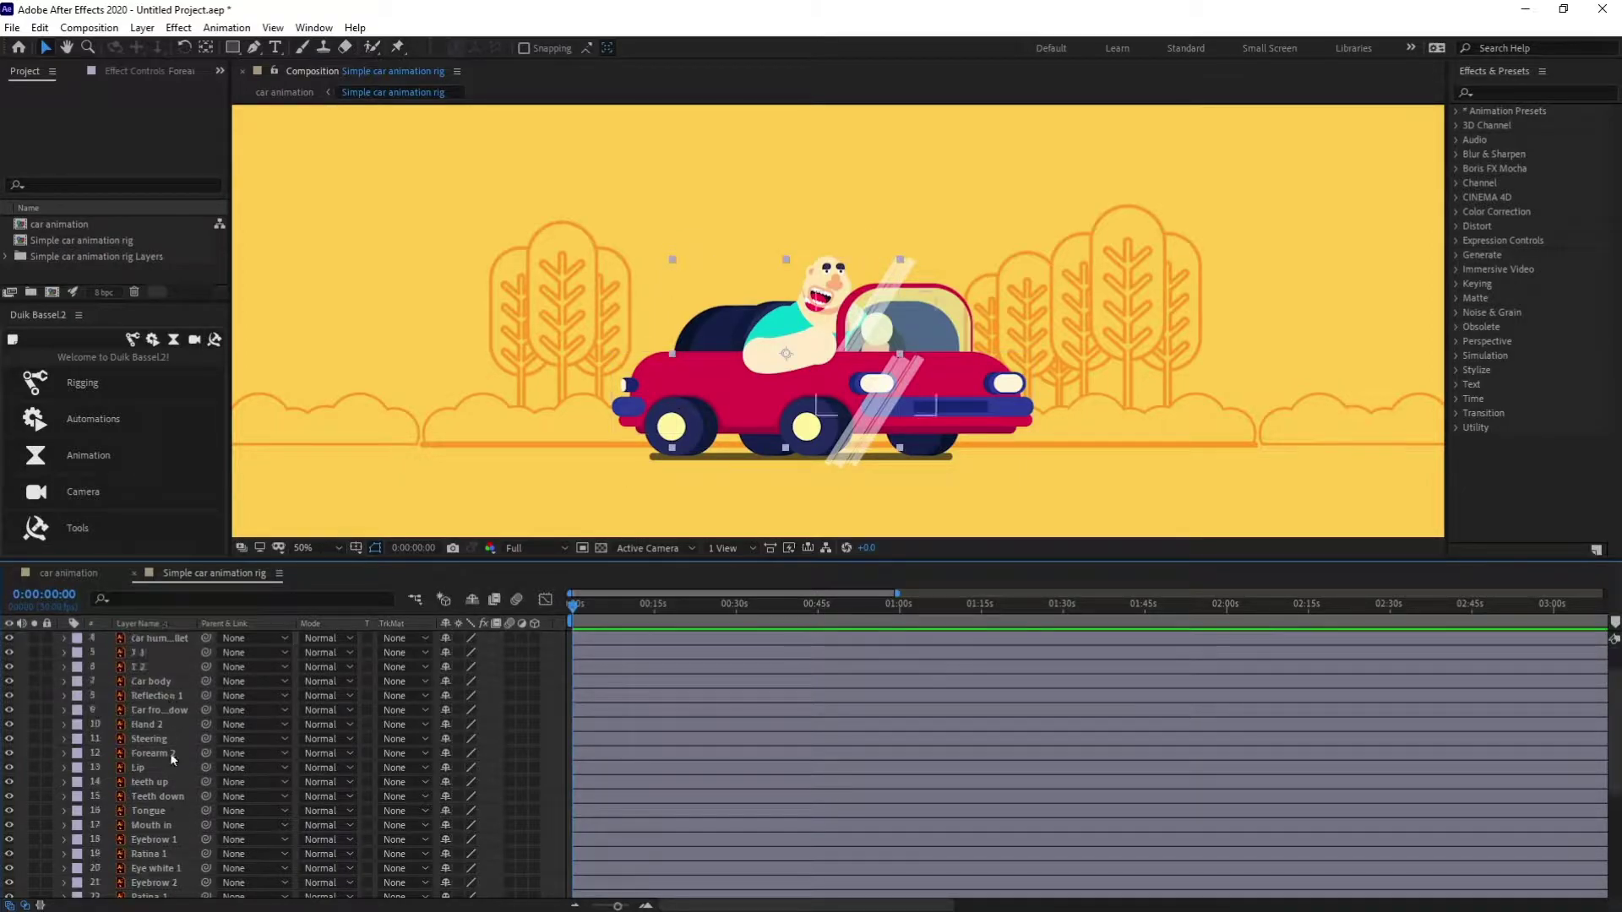
scroll(172, 754, down, 5)
scroll(172, 809, up, 5)
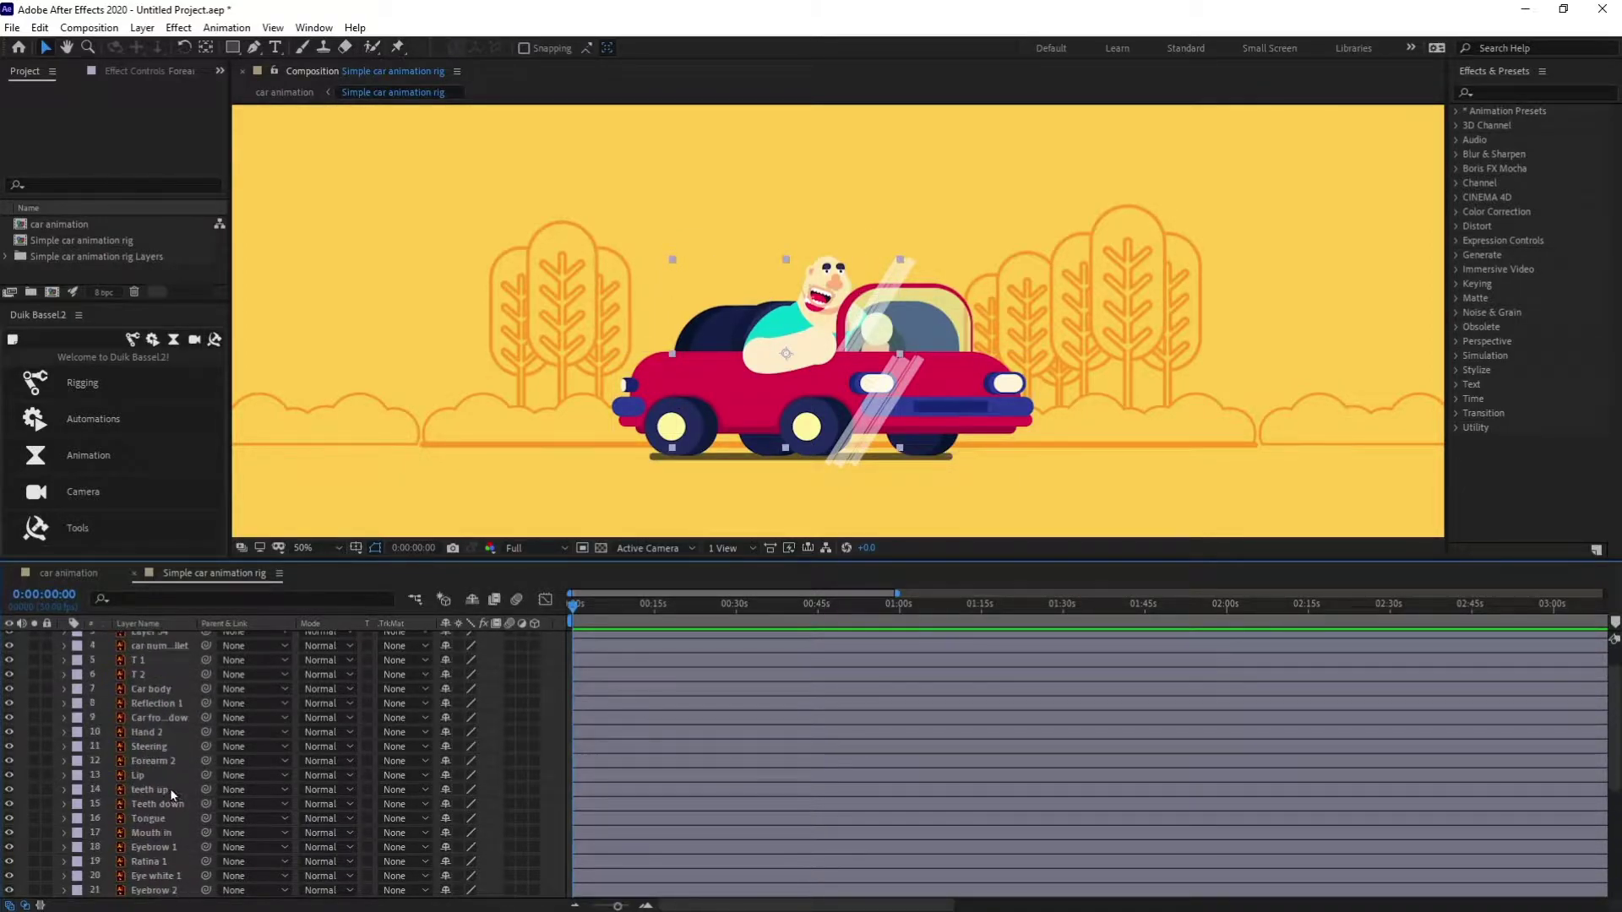
scroll(170, 788, up, 2)
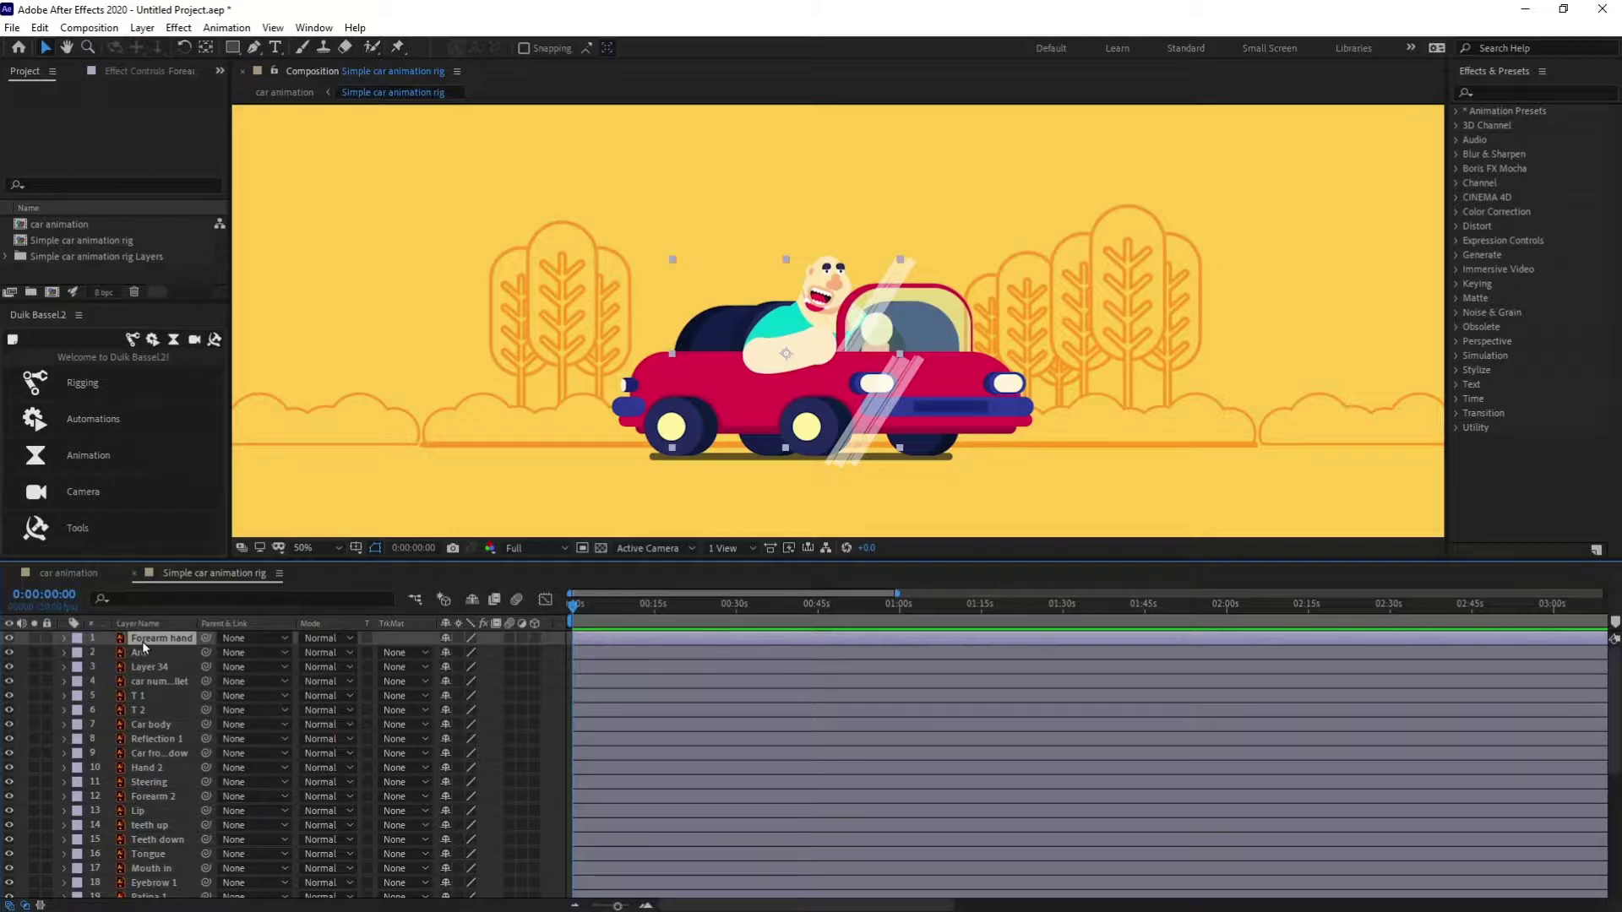
scroll(130, 749, down, 8)
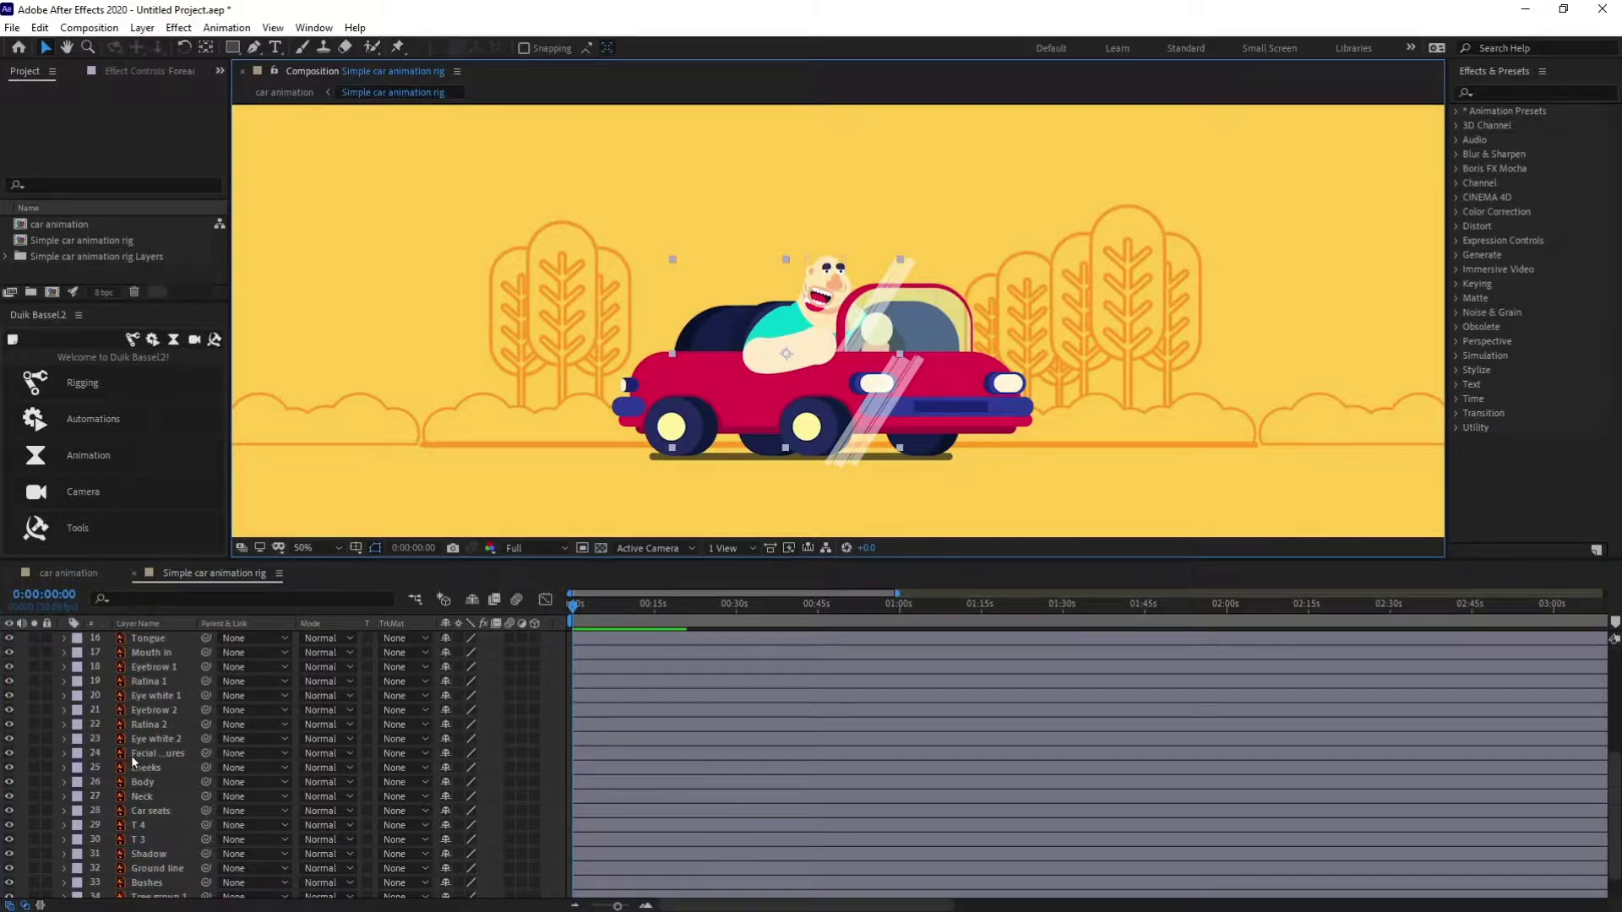
shift+click(155, 853)
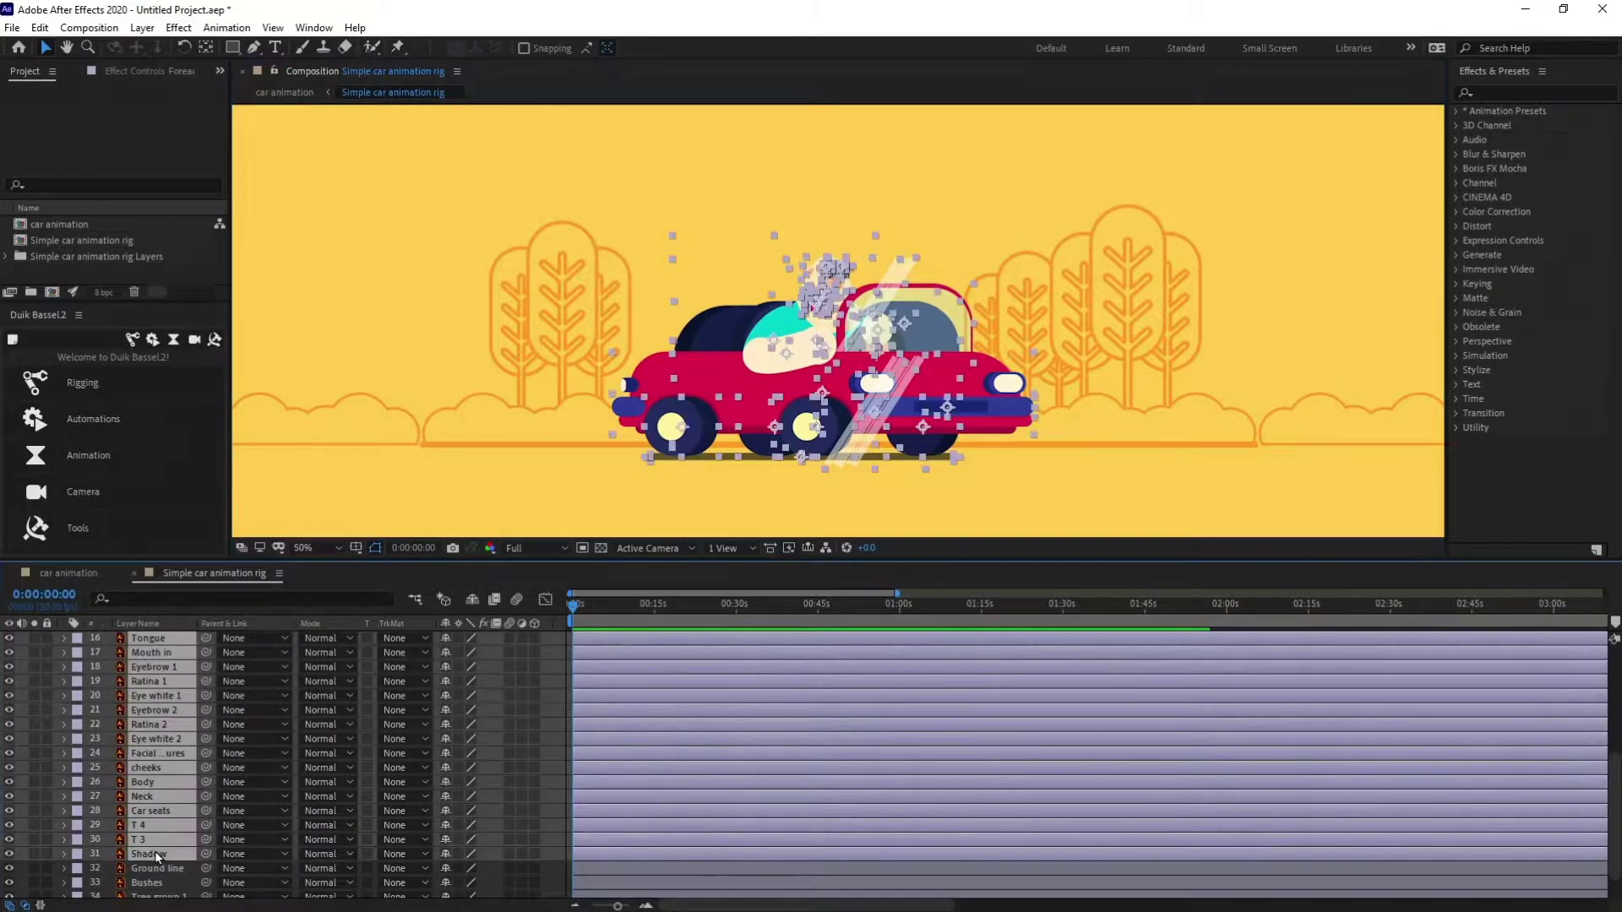
drag(793, 448, 711, 452)
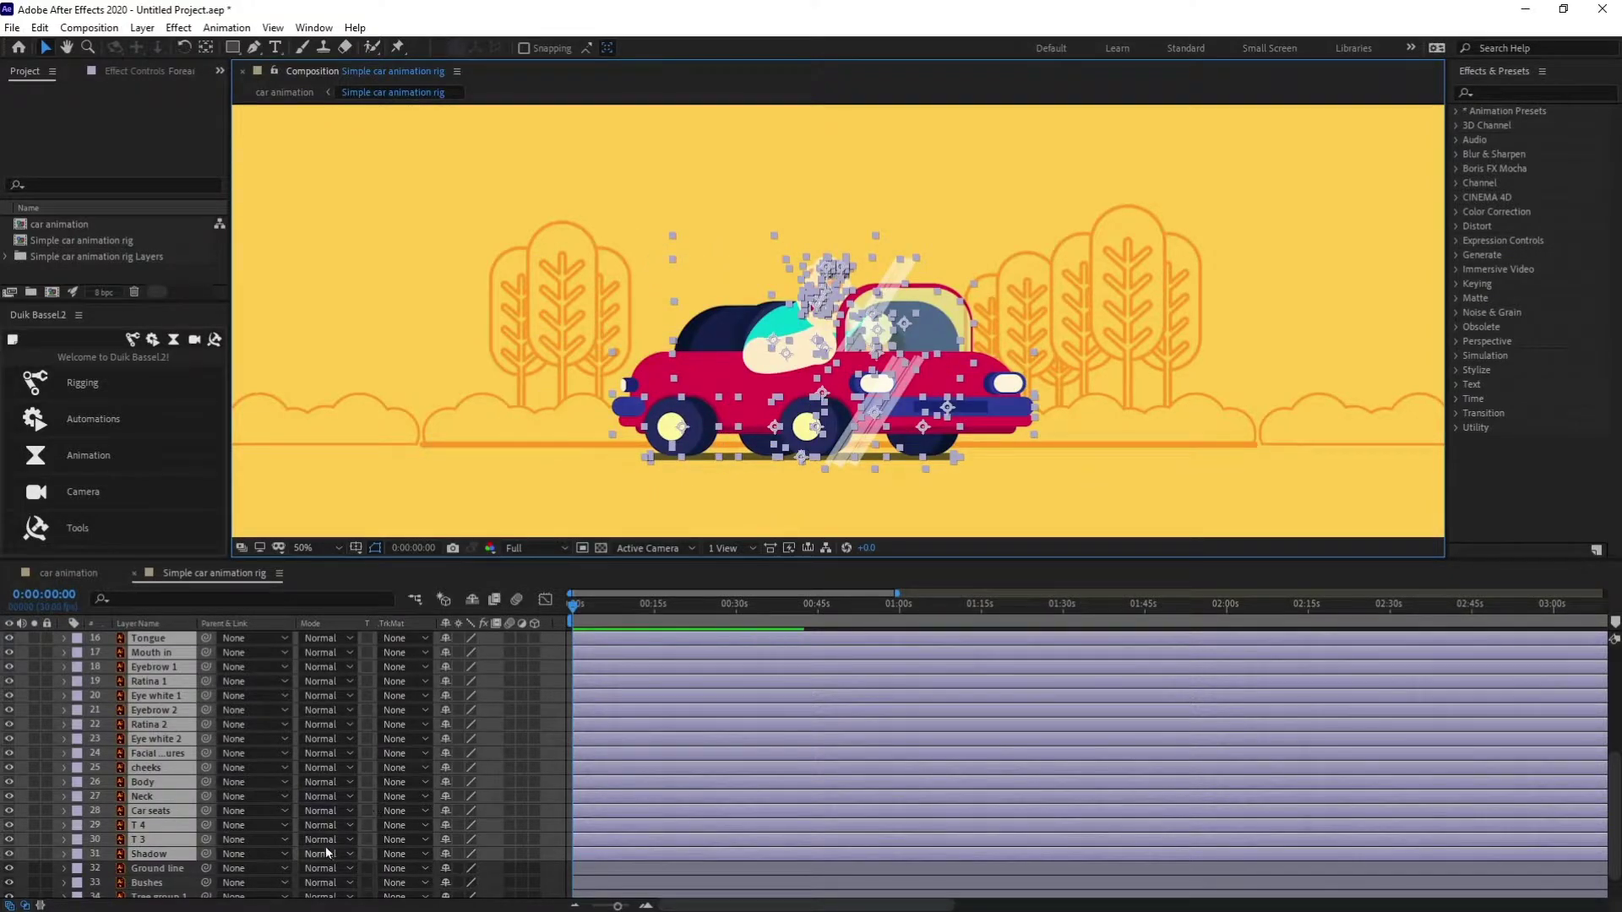
right_click(148, 681)
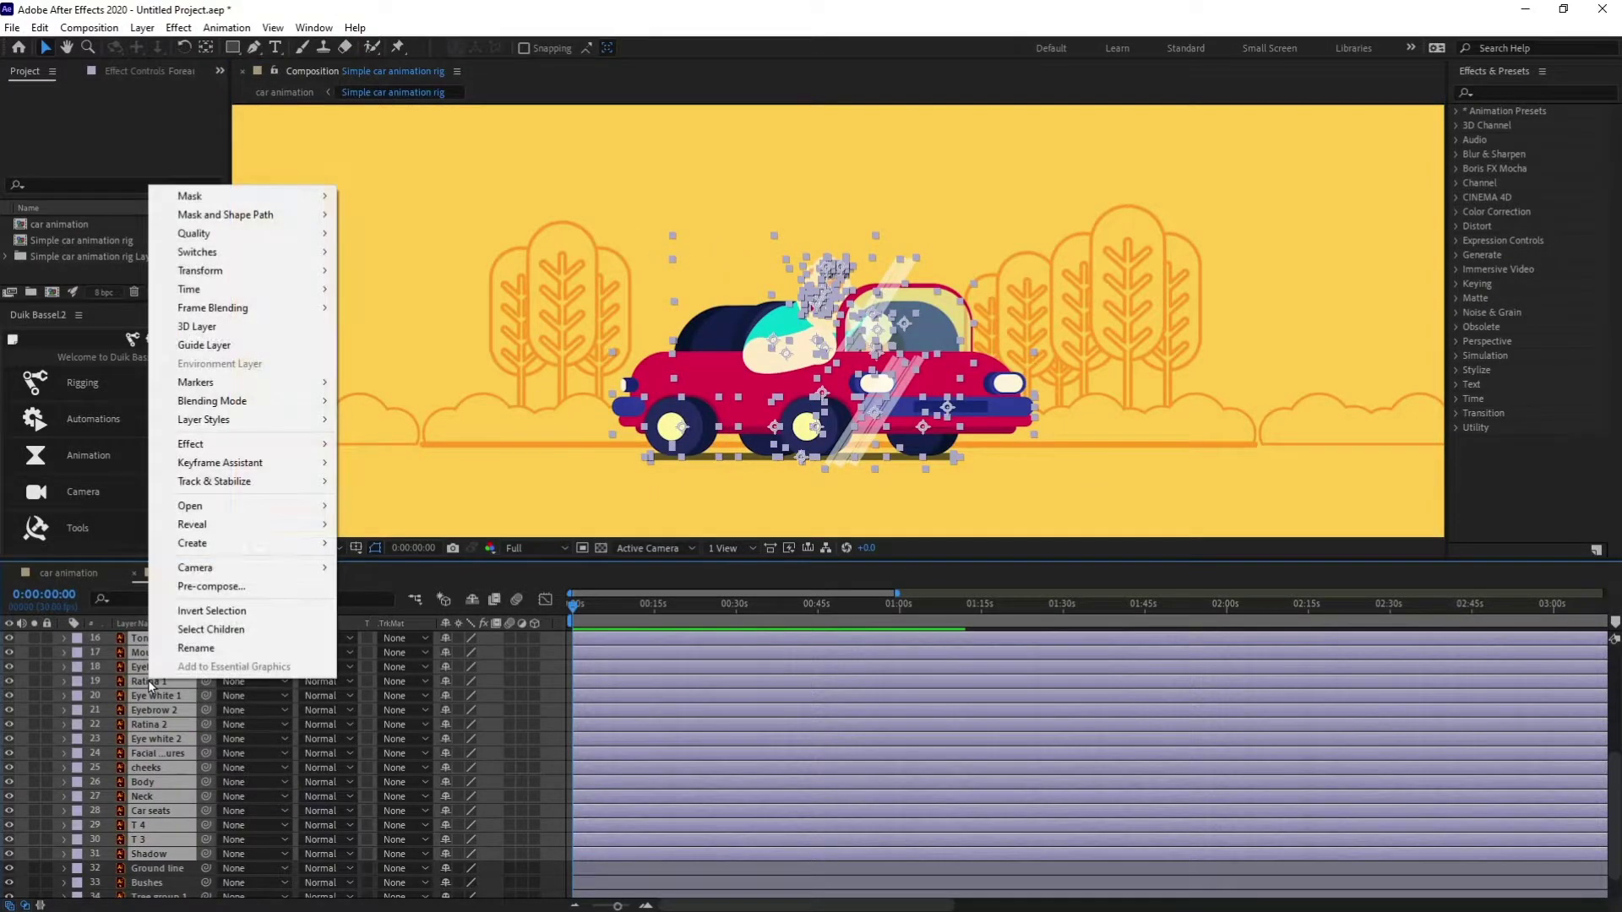
click(211, 587)
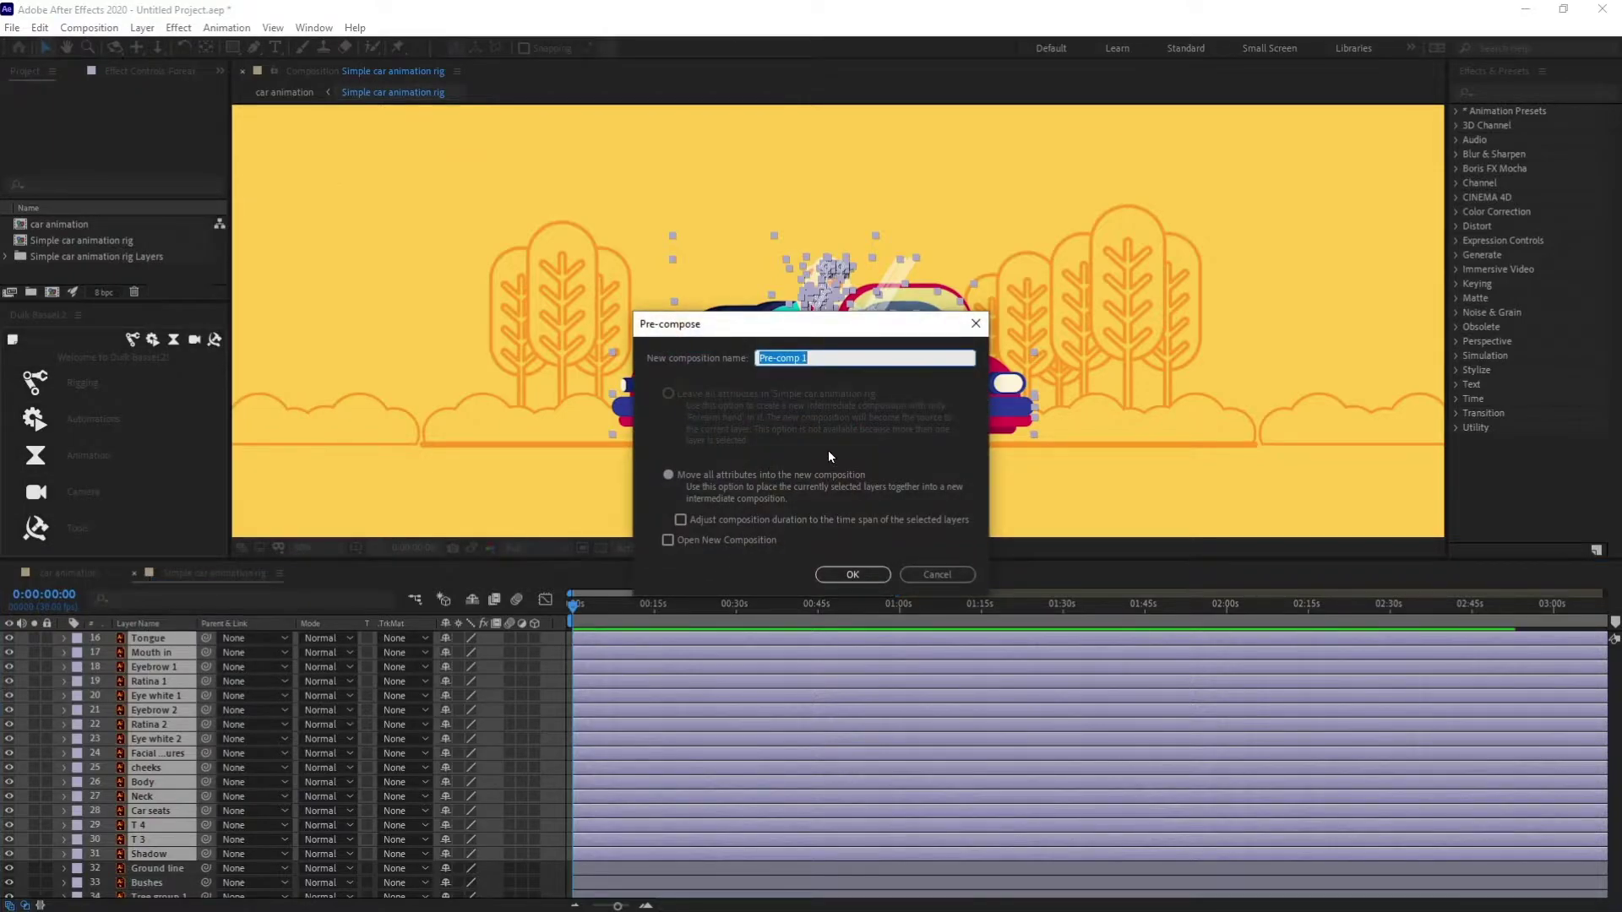
text(Car)
key(Return)
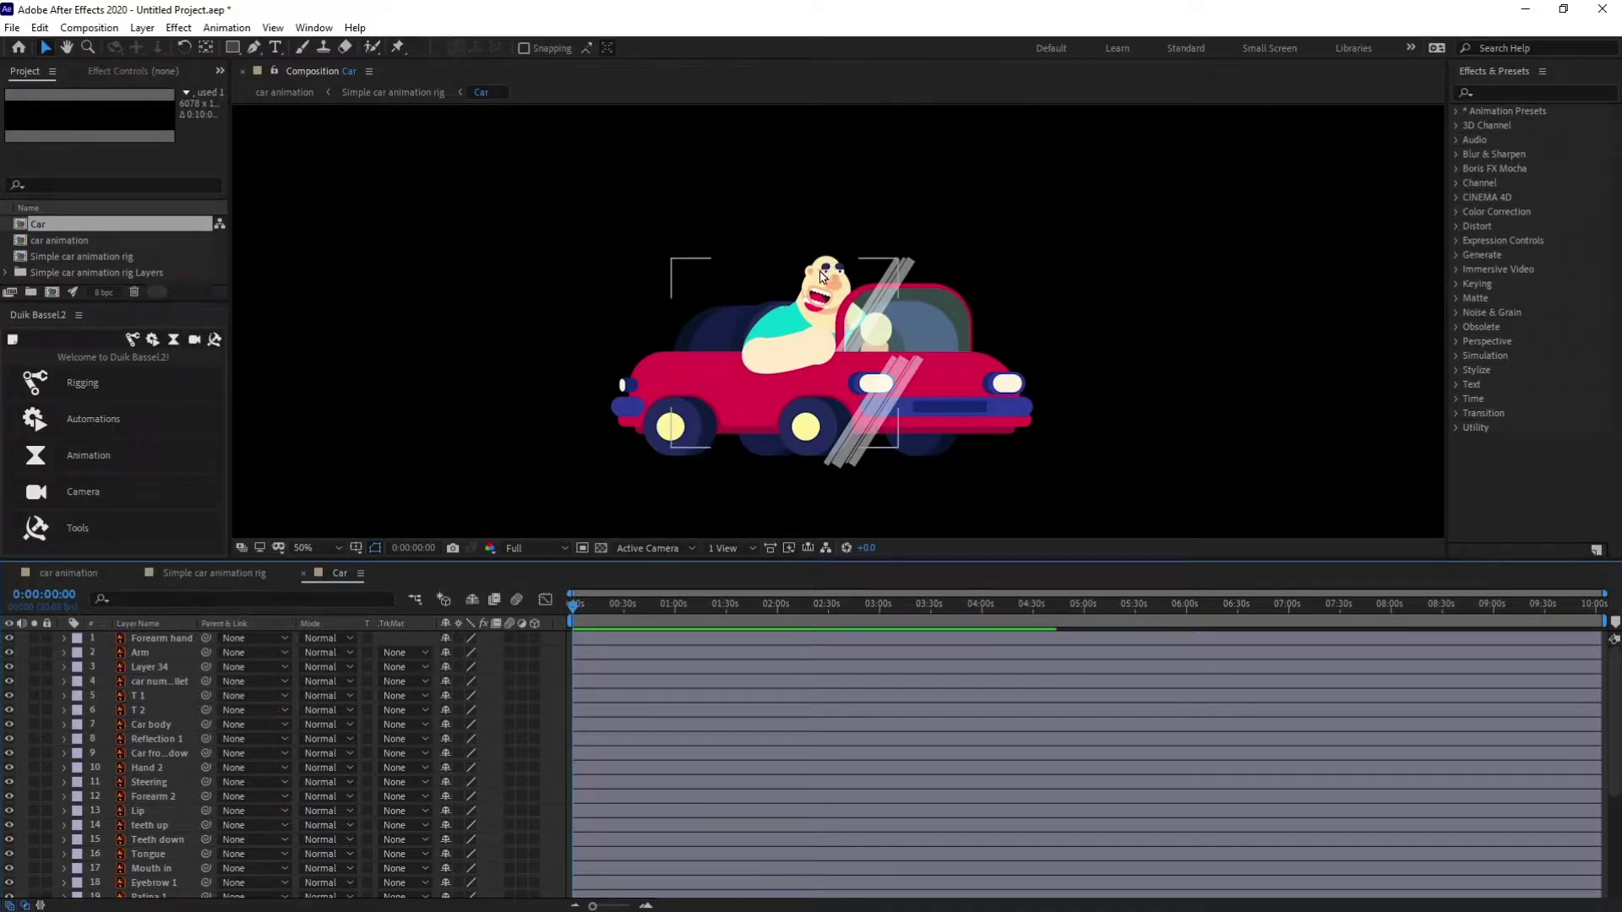
Pre-compose the face layers from Lip through cheeks into a composition named Head
scroll(165, 811, down, 3)
scroll(161, 845, down, 1)
click(152, 811)
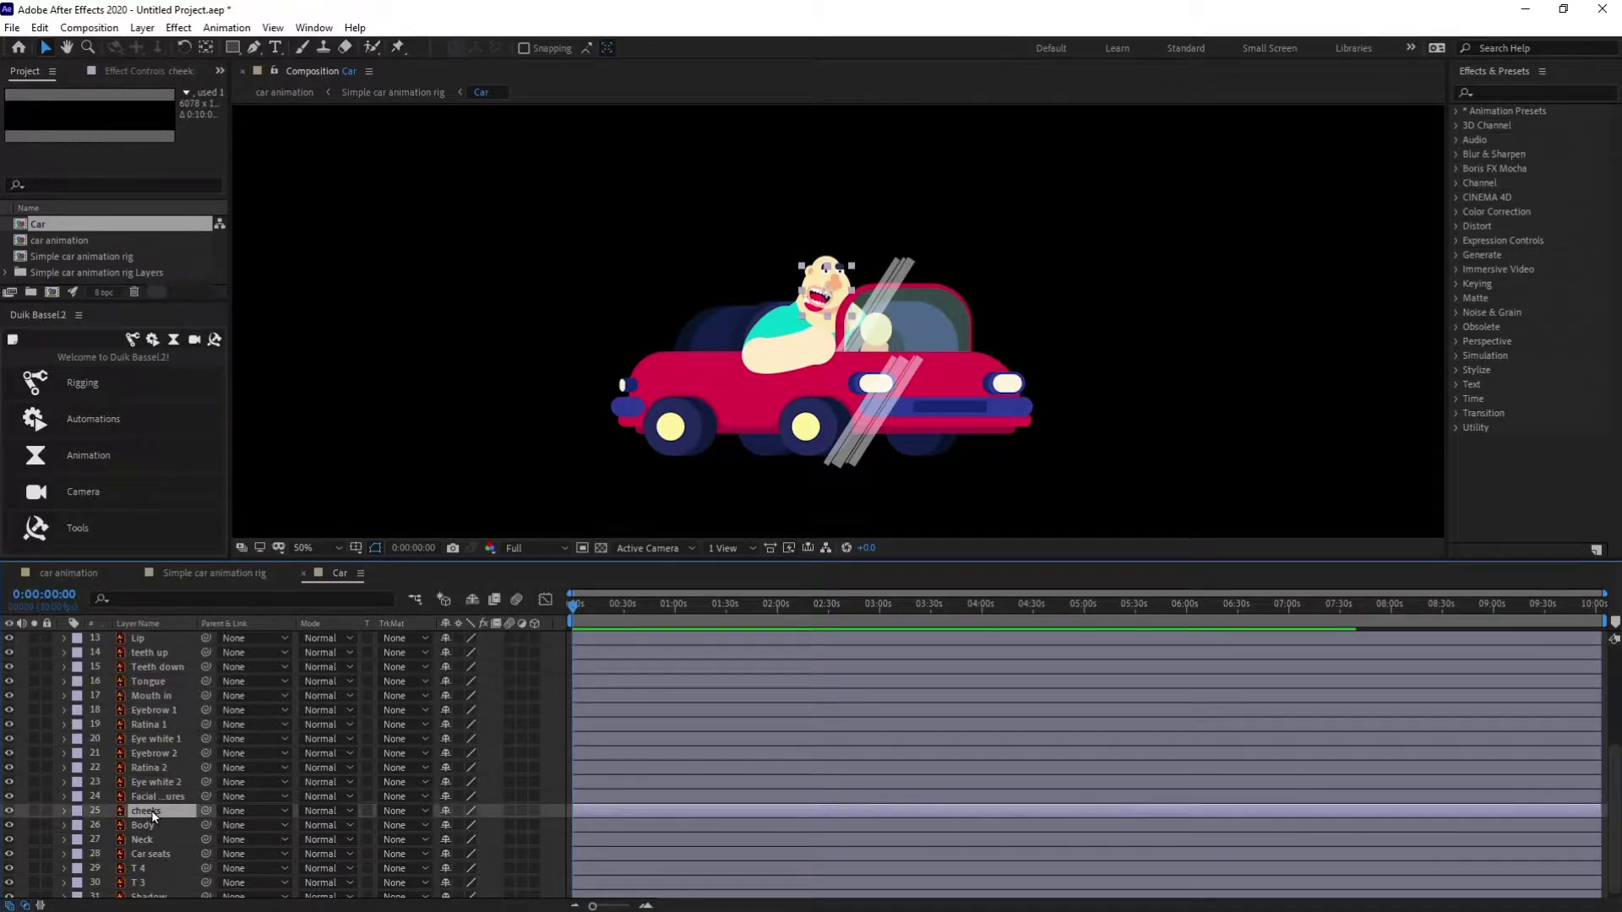
scroll(172, 818, up, 3)
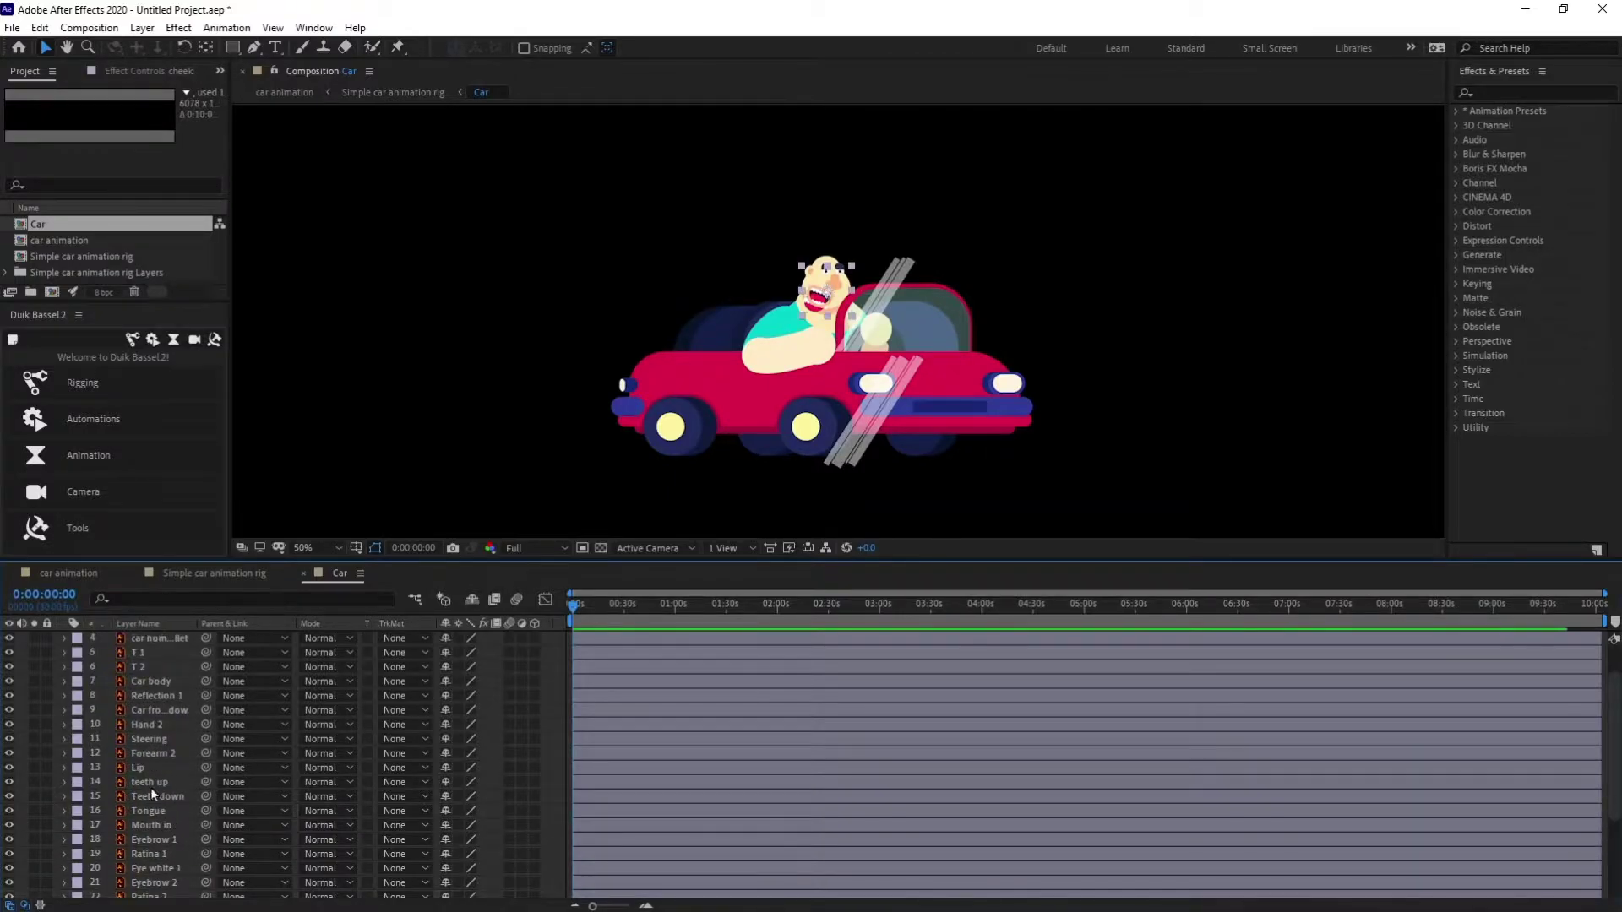
shift+click(144, 768)
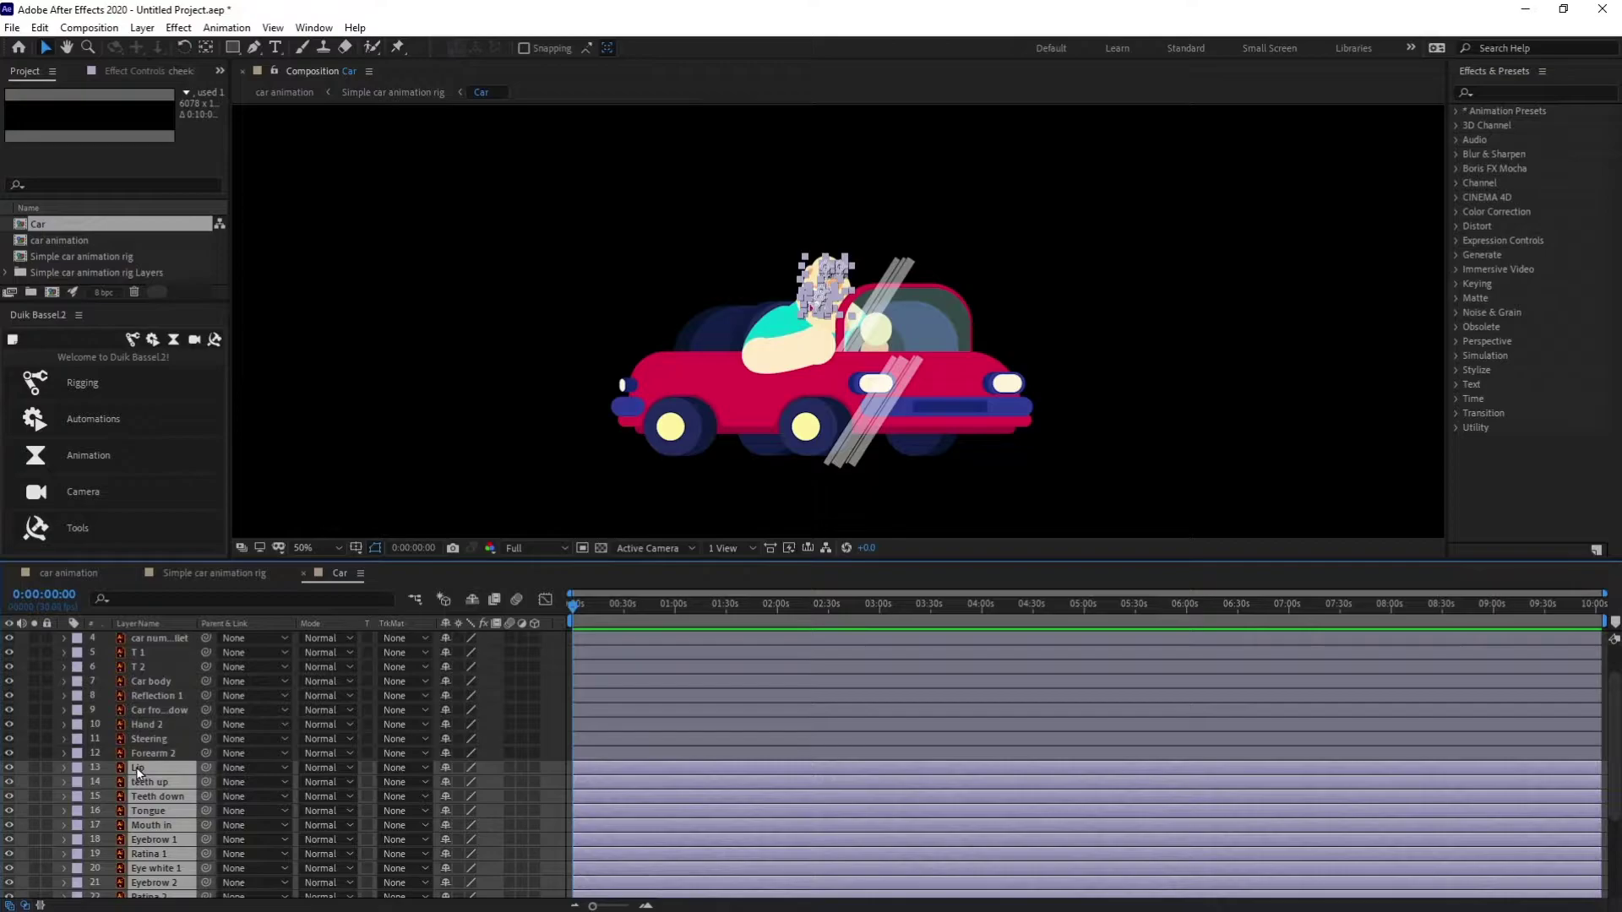
drag(828, 298, 866, 250)
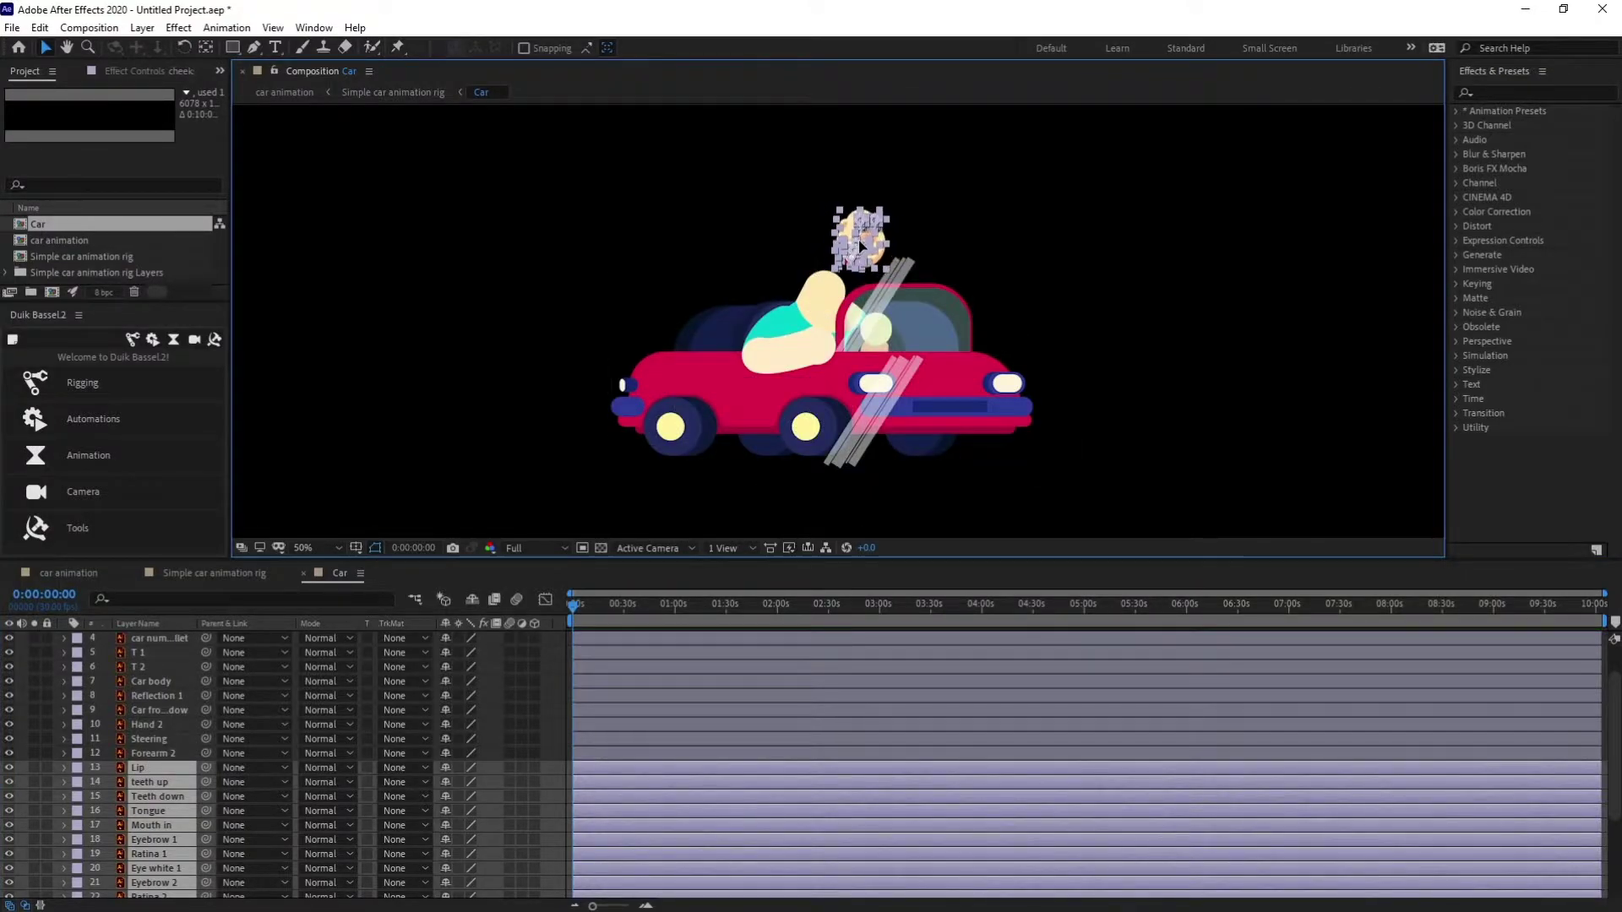
key(ctrl+z)
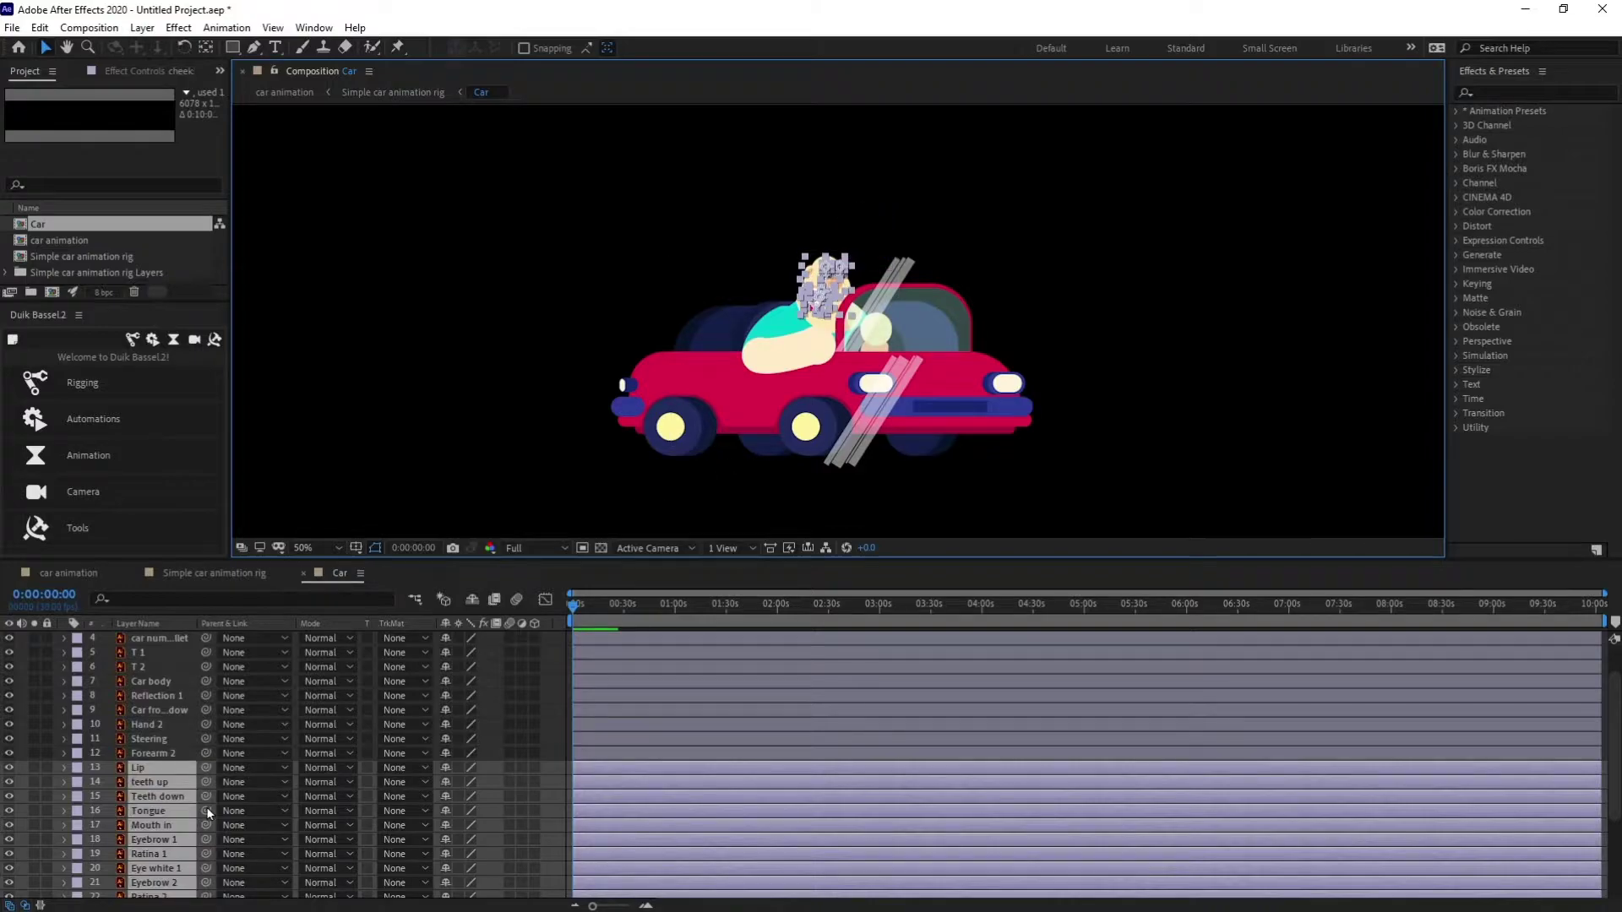
right_click(163, 775)
click(220, 674)
text(Head)
key(Return)
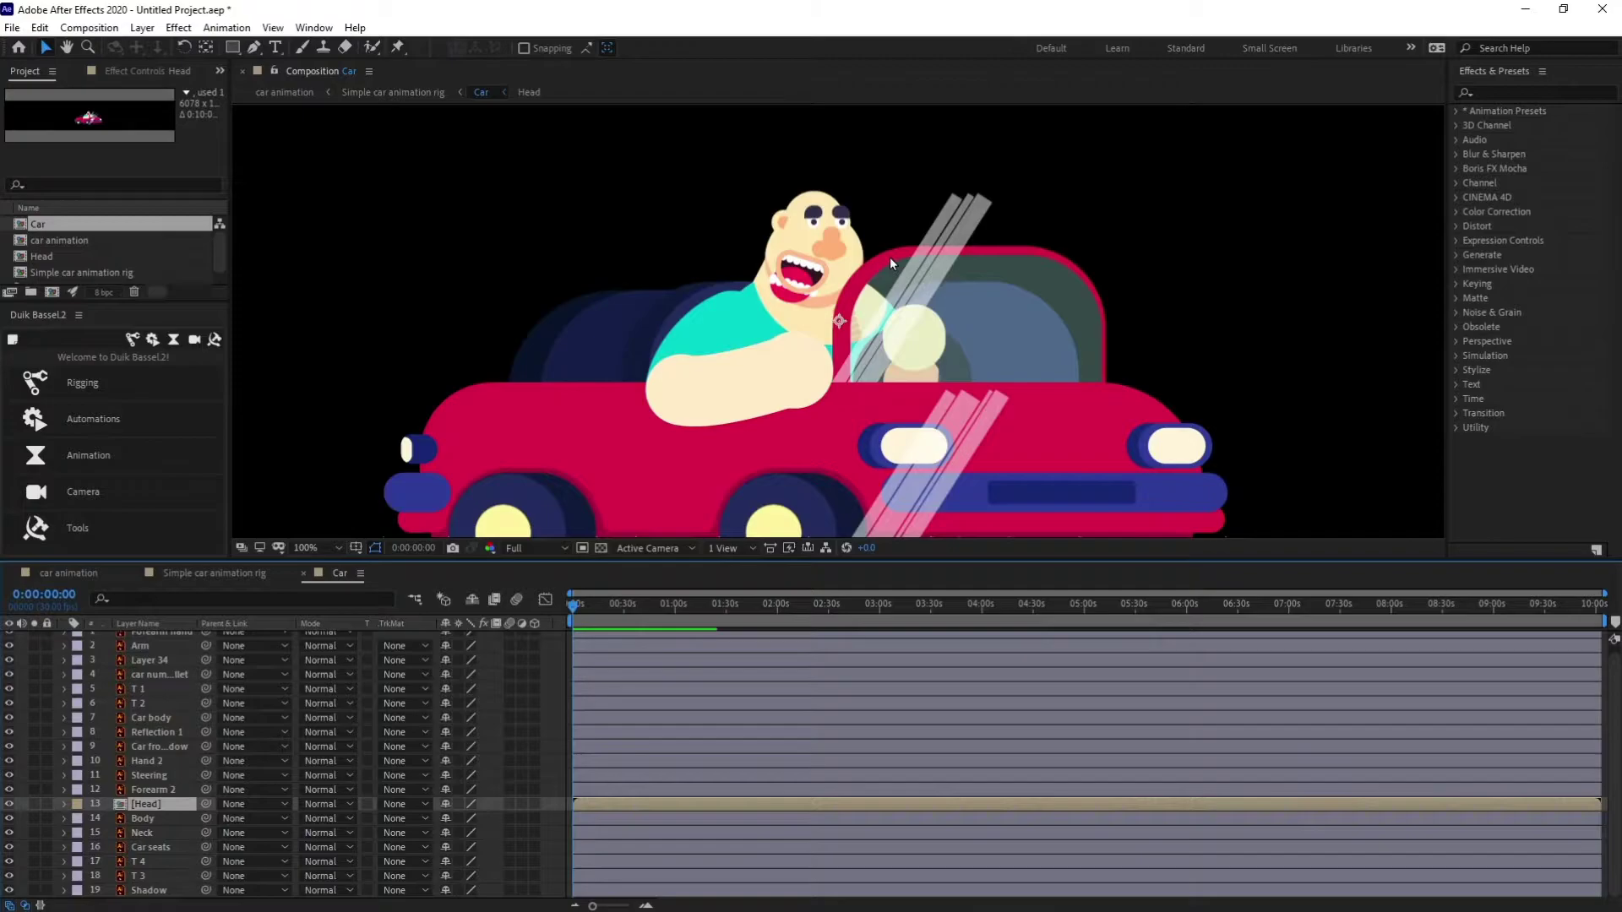
Move the Head layer's anchor point to the back of the jaw and the Neck layer's to the back base of the neck
click(206, 47)
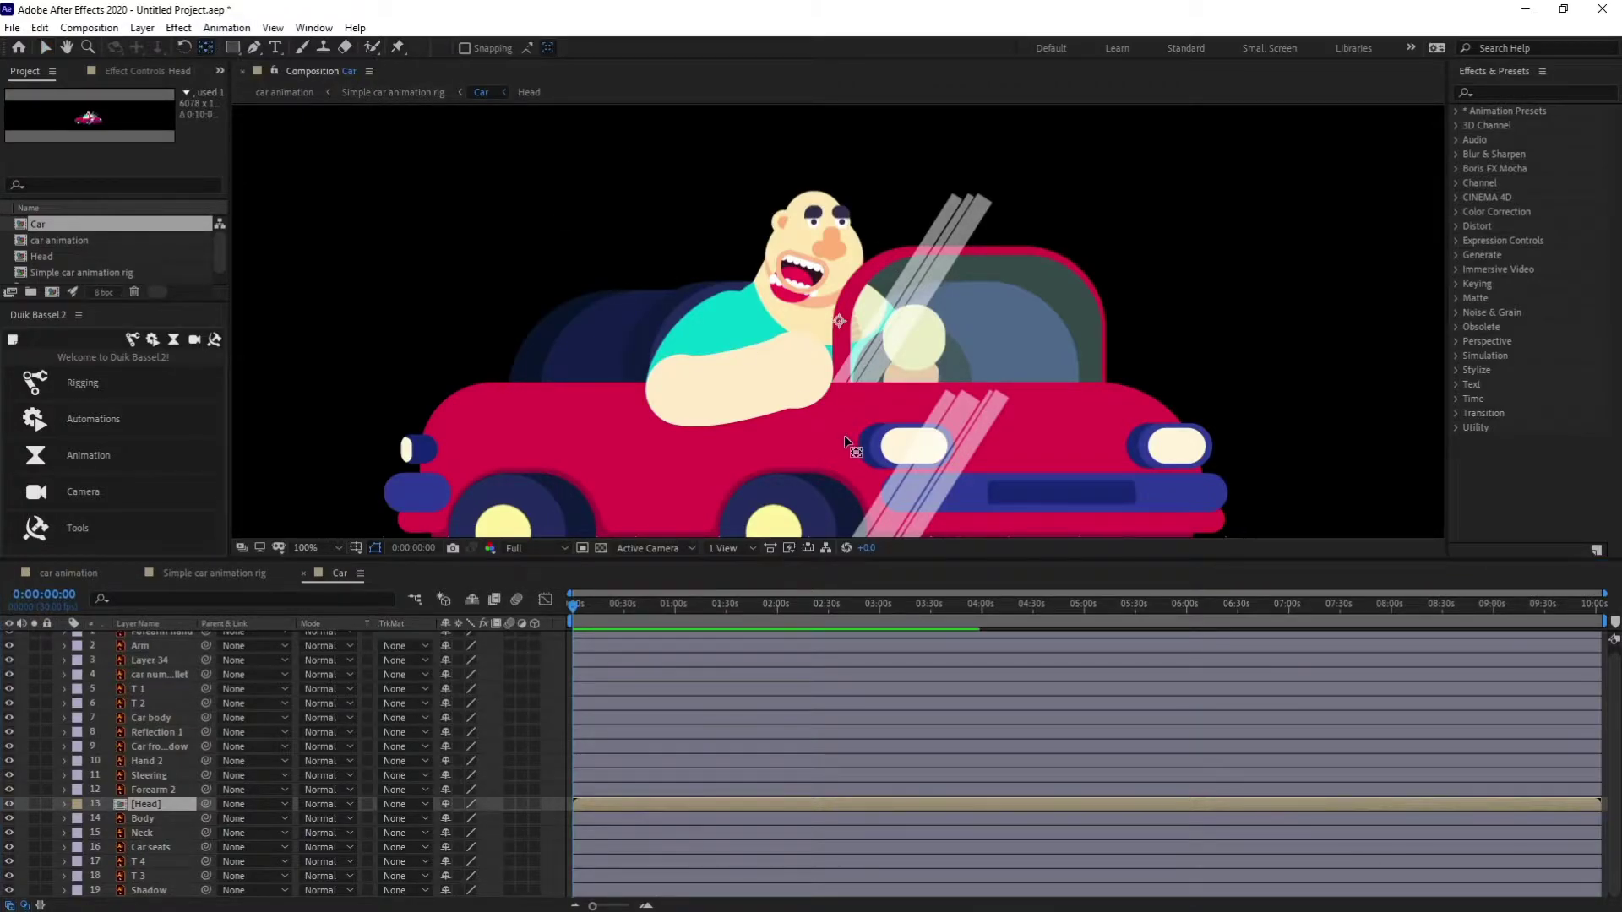
drag(840, 325, 776, 270)
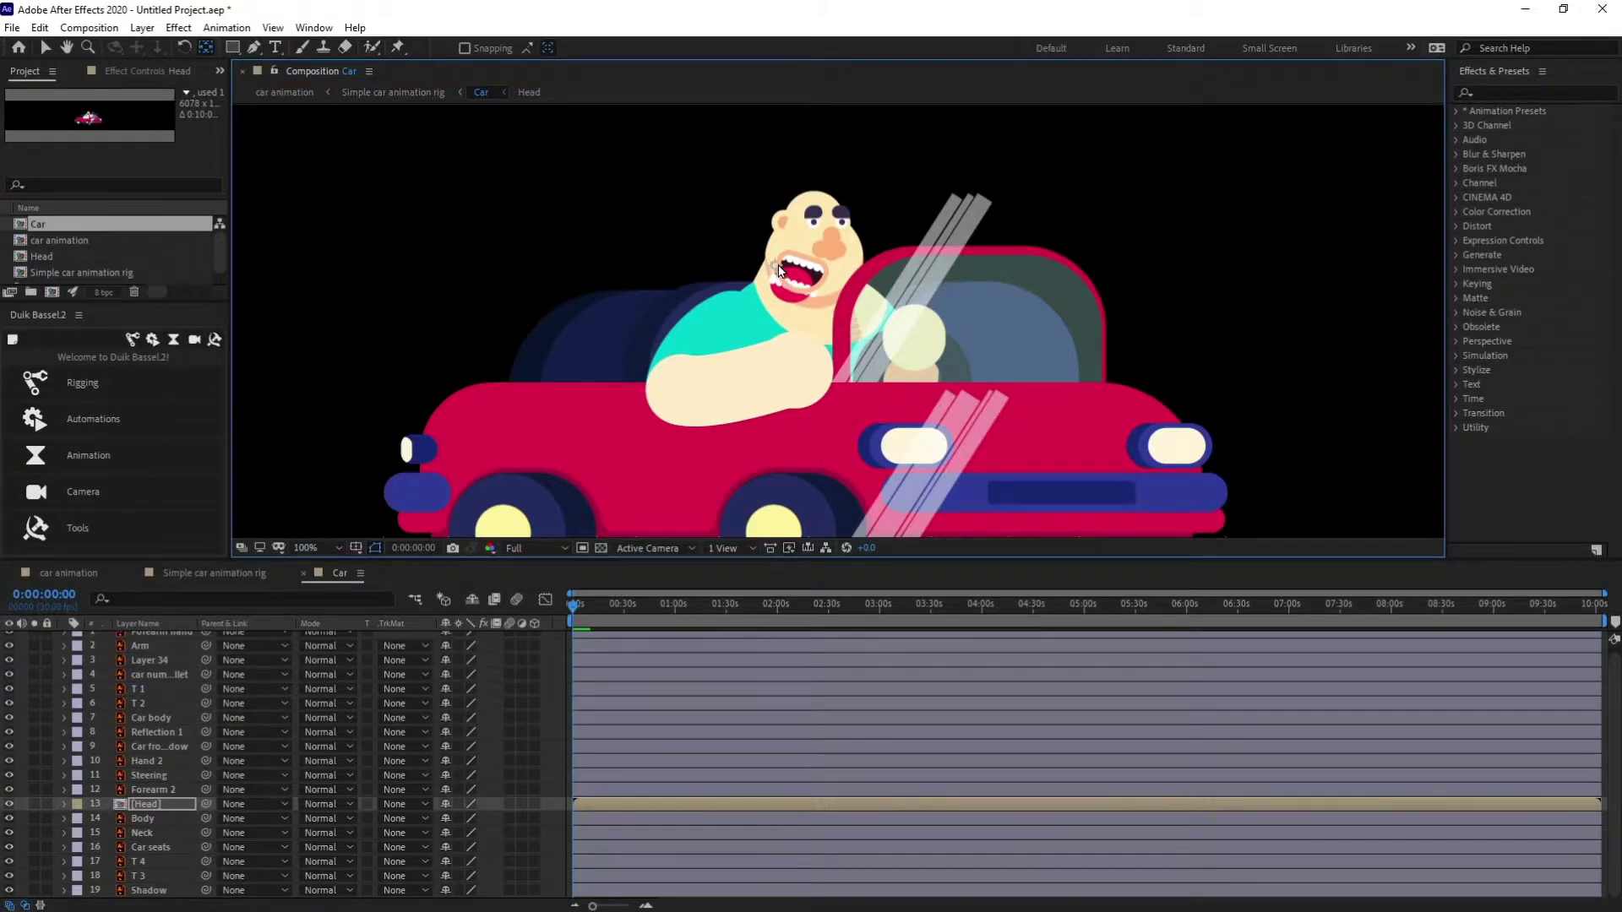
drag(737, 355, 801, 258)
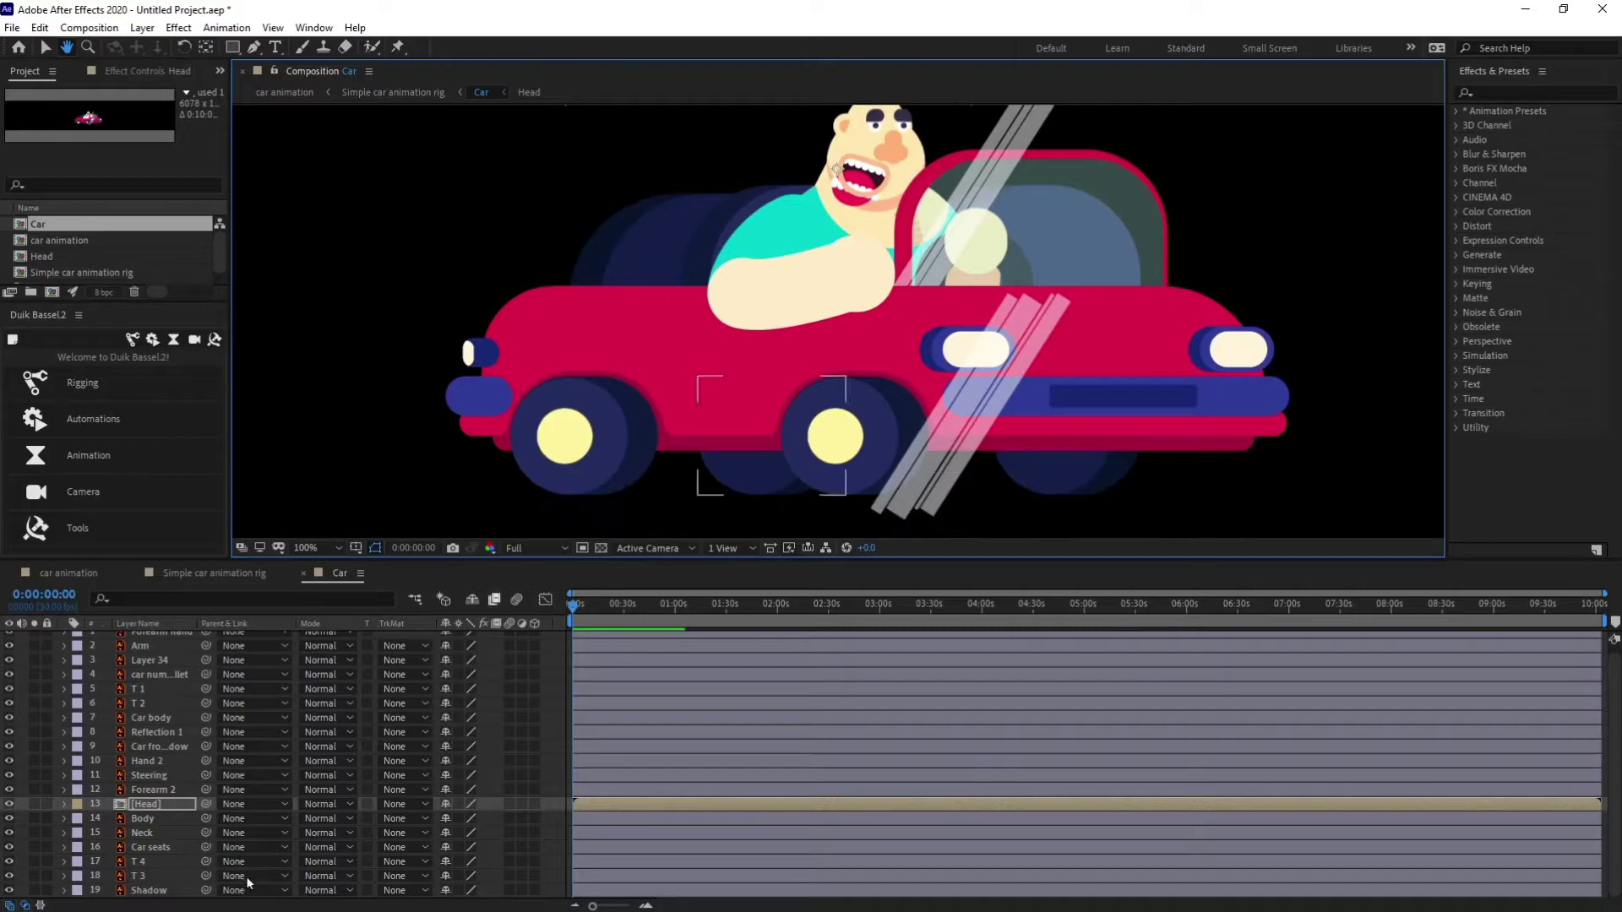
click(143, 833)
drag(837, 195, 772, 408)
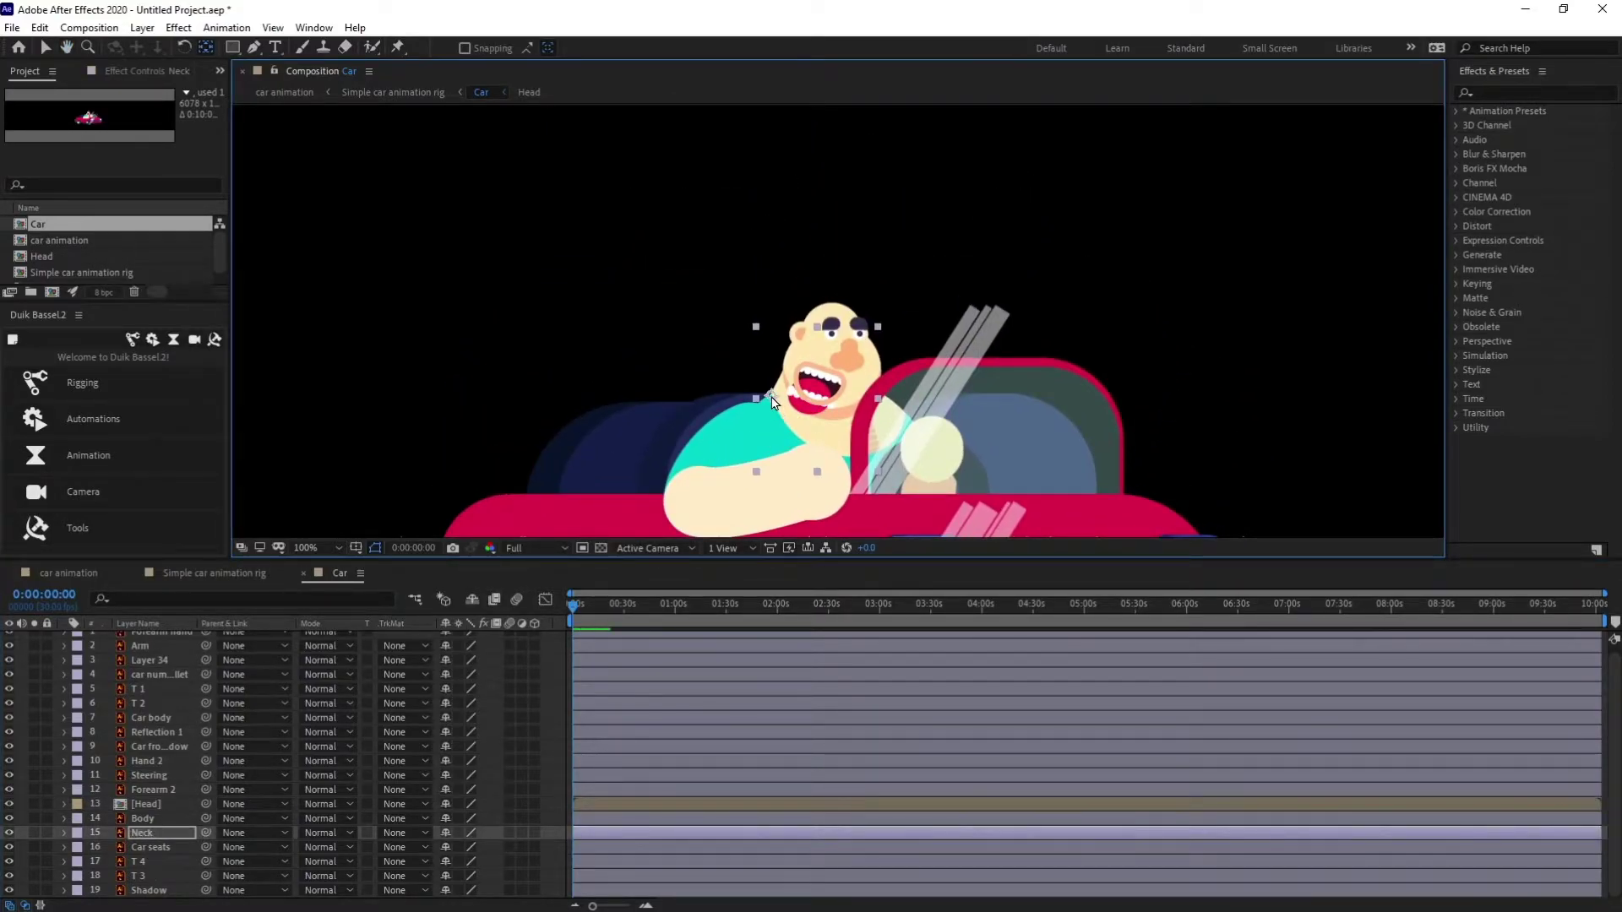
drag(823, 494, 827, 303)
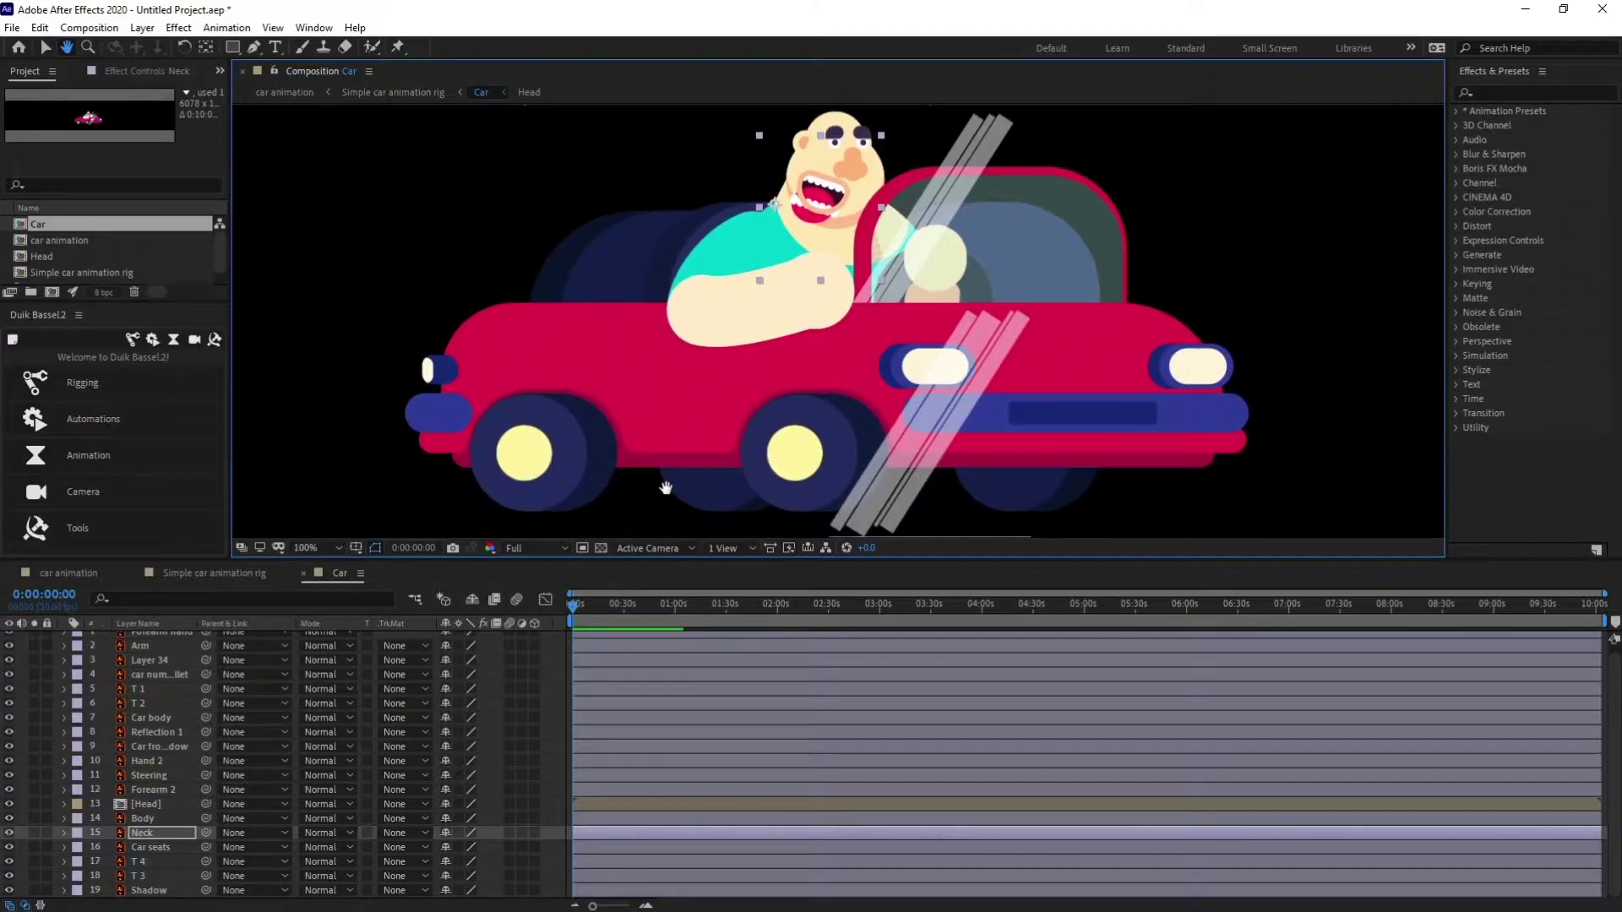
Solo the Body layer, move its anchor point to the bottom of the torso, and turn solo off again
click(160, 819)
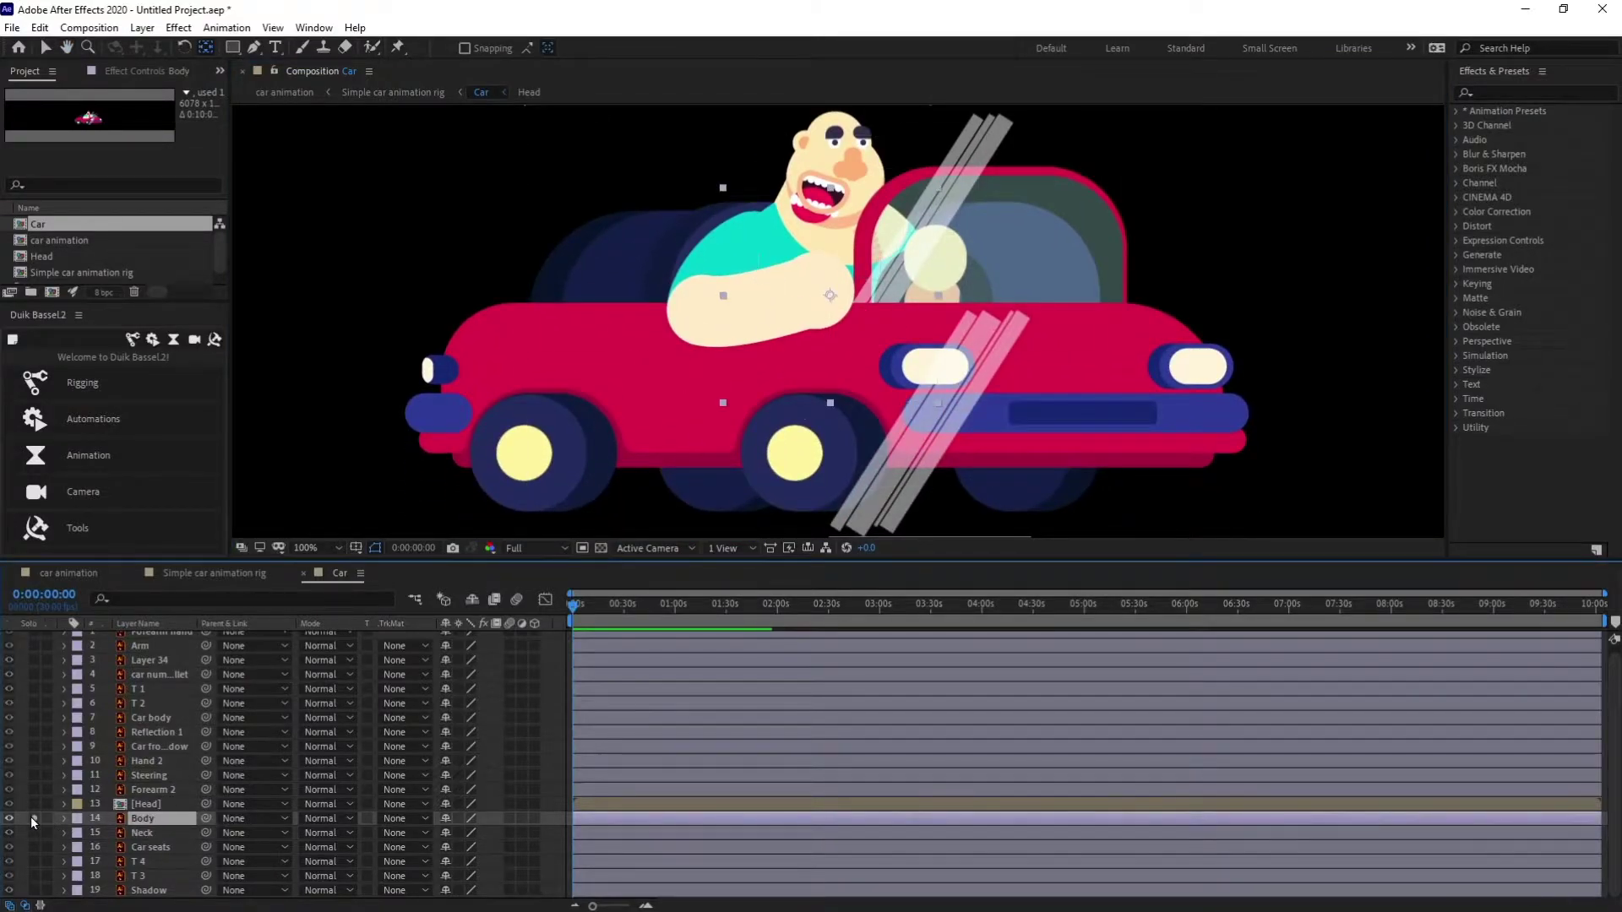
click(34, 819)
drag(829, 296, 809, 386)
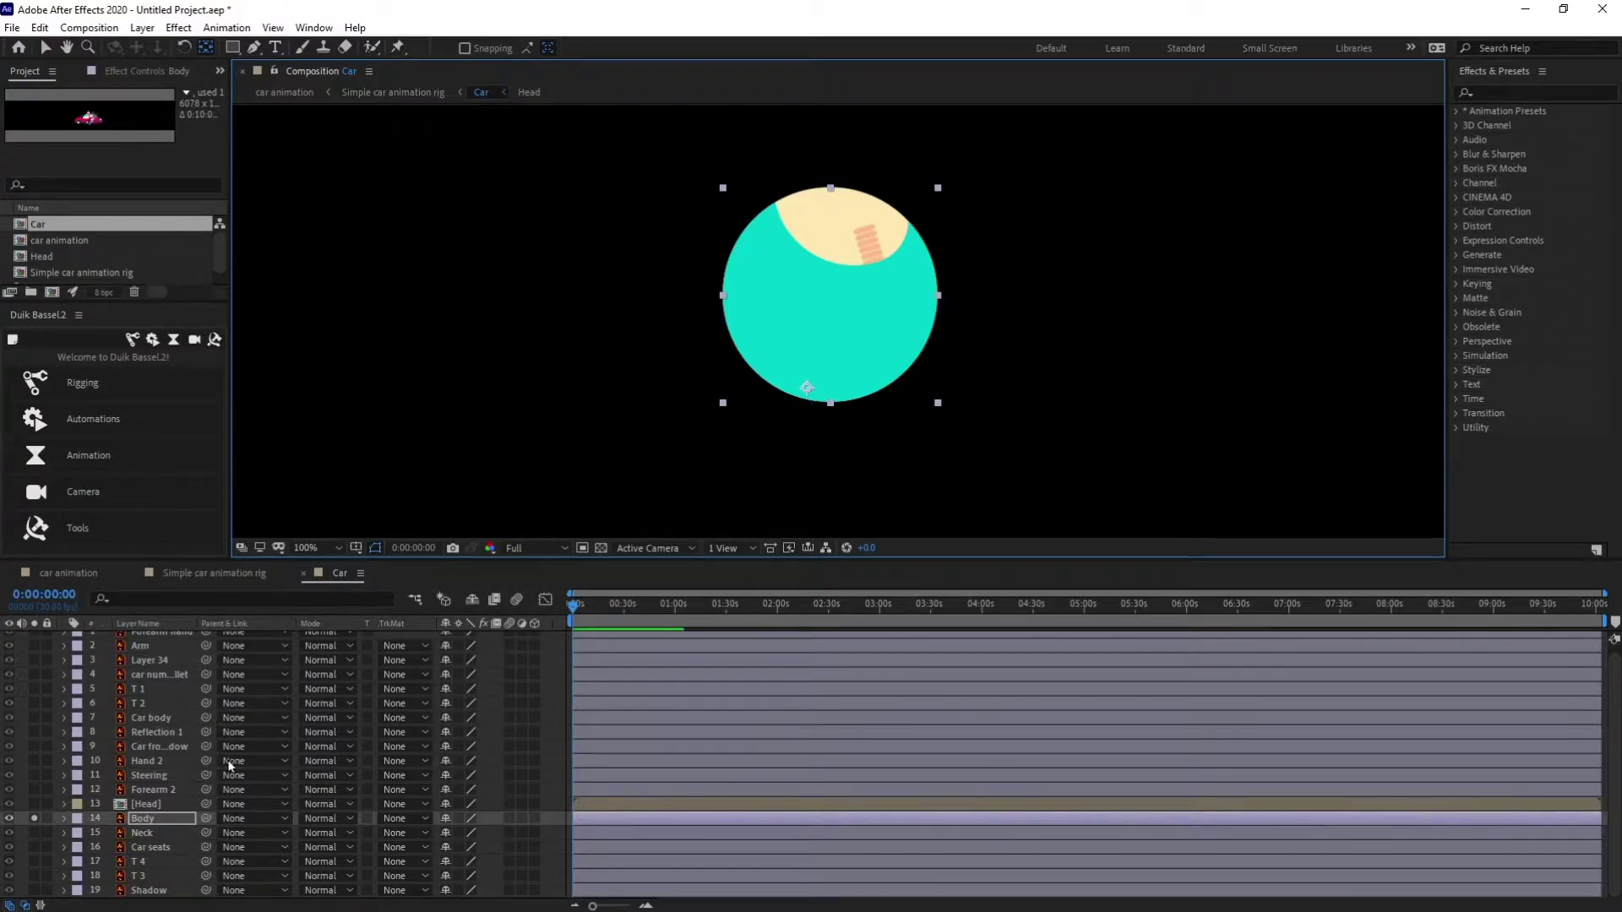
click(33, 819)
Solo the Forearm hand layer, move its anchor point to the elbow end, and turn solo off again
scroll(172, 637, up, 1)
click(167, 638)
click(33, 639)
click(34, 638)
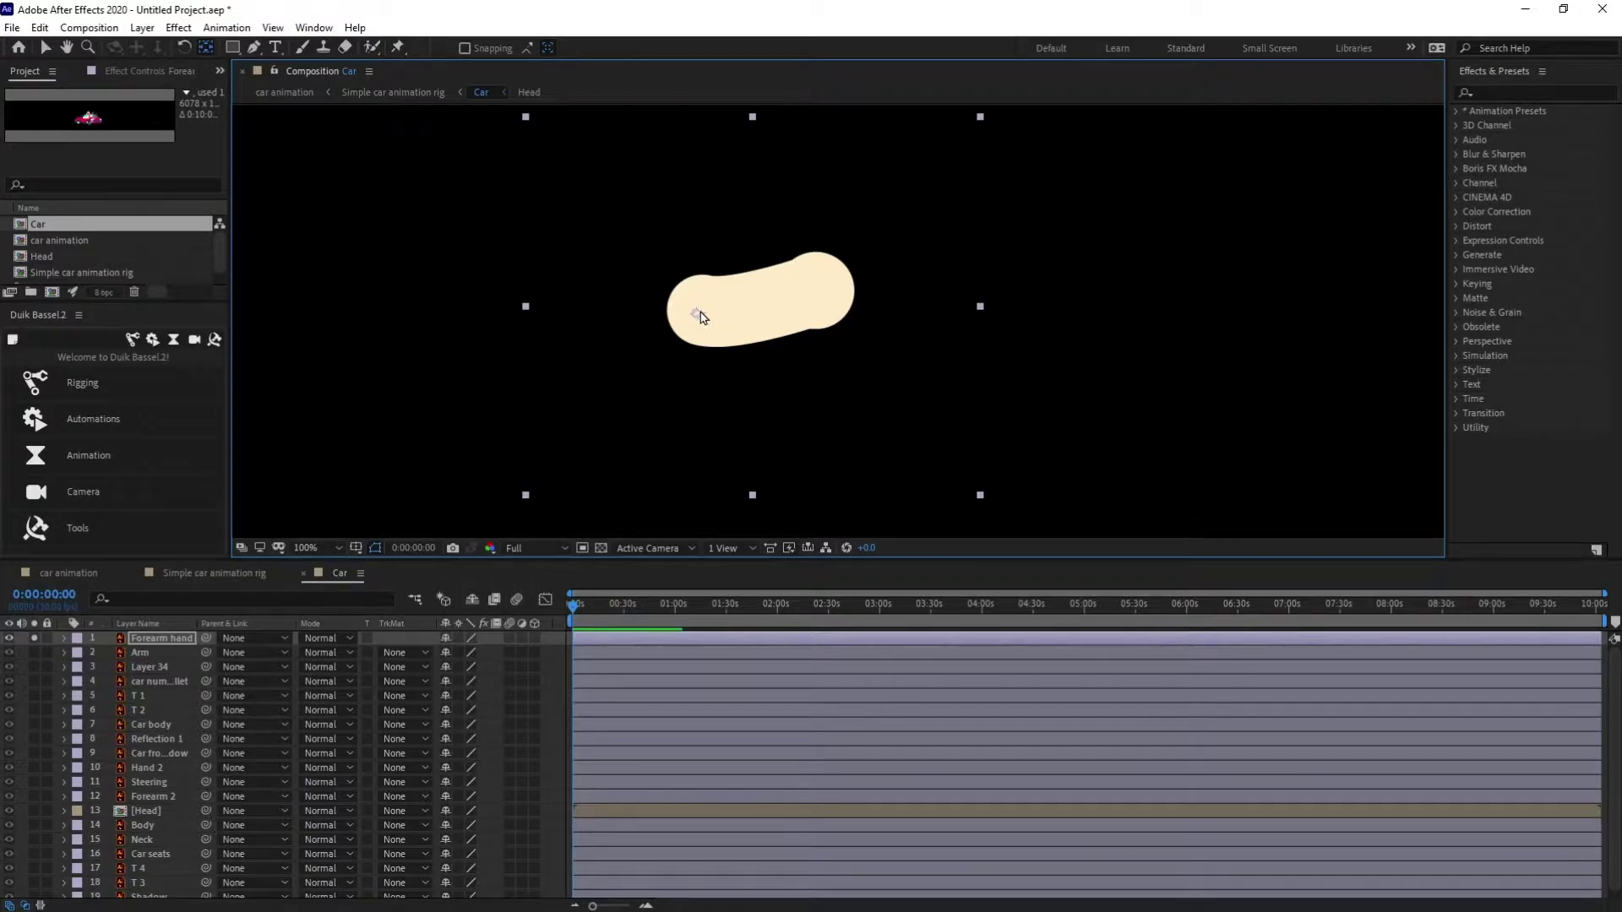
click(34, 639)
Solo the Arm layer, move its anchor point to the shoulder end, and turn solo off again
click(34, 652)
drag(728, 277, 753, 246)
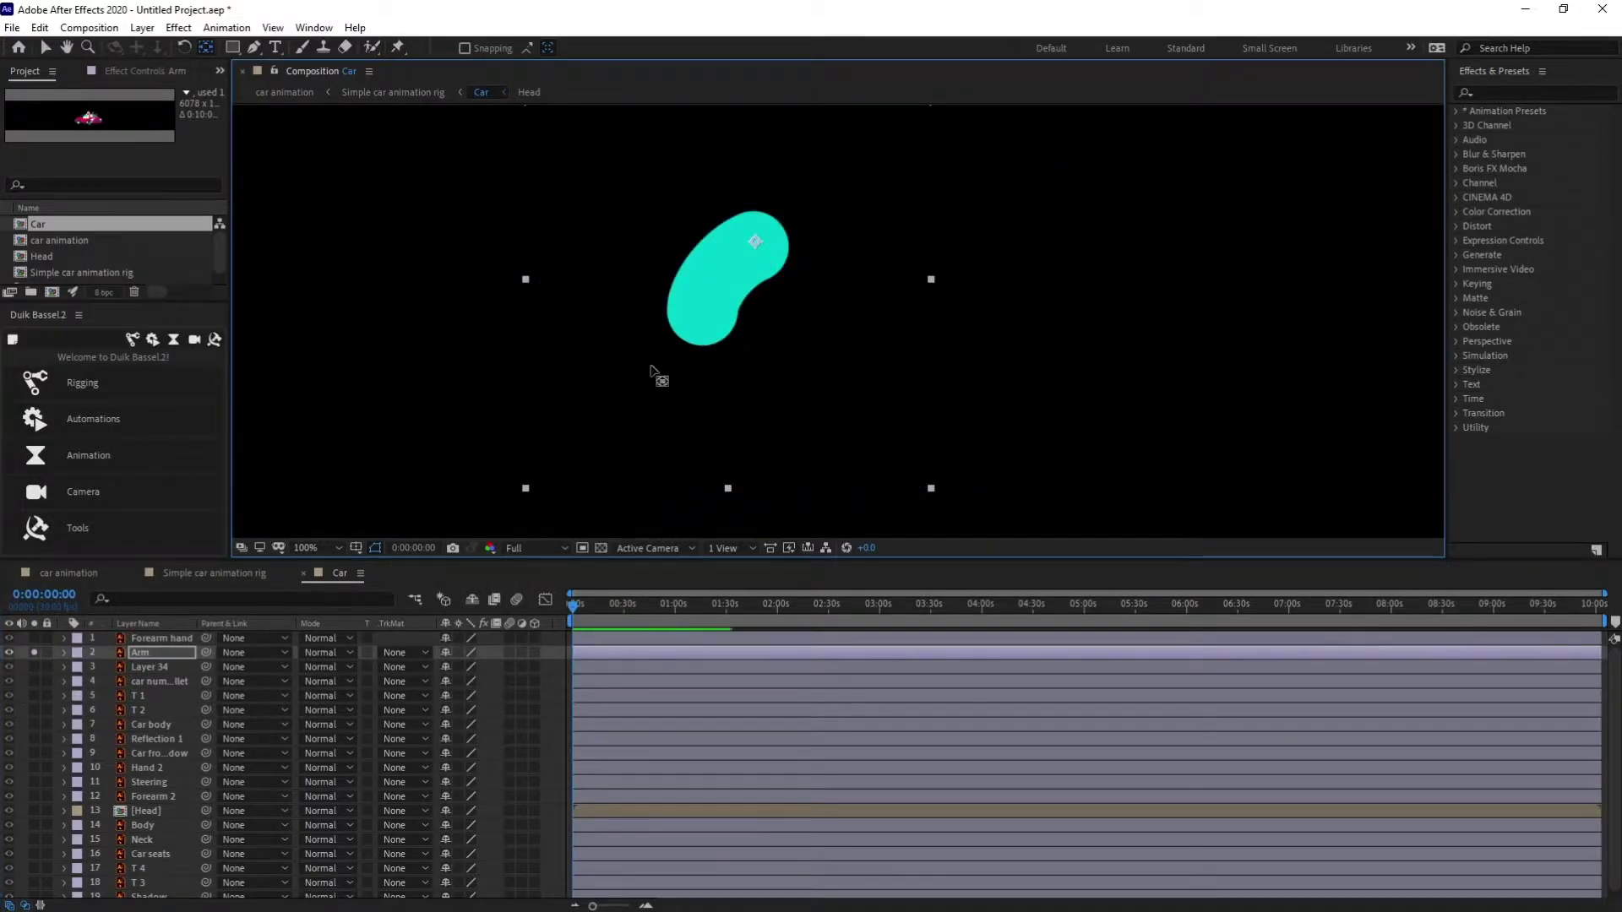
click(156, 640)
click(33, 652)
click(144, 653)
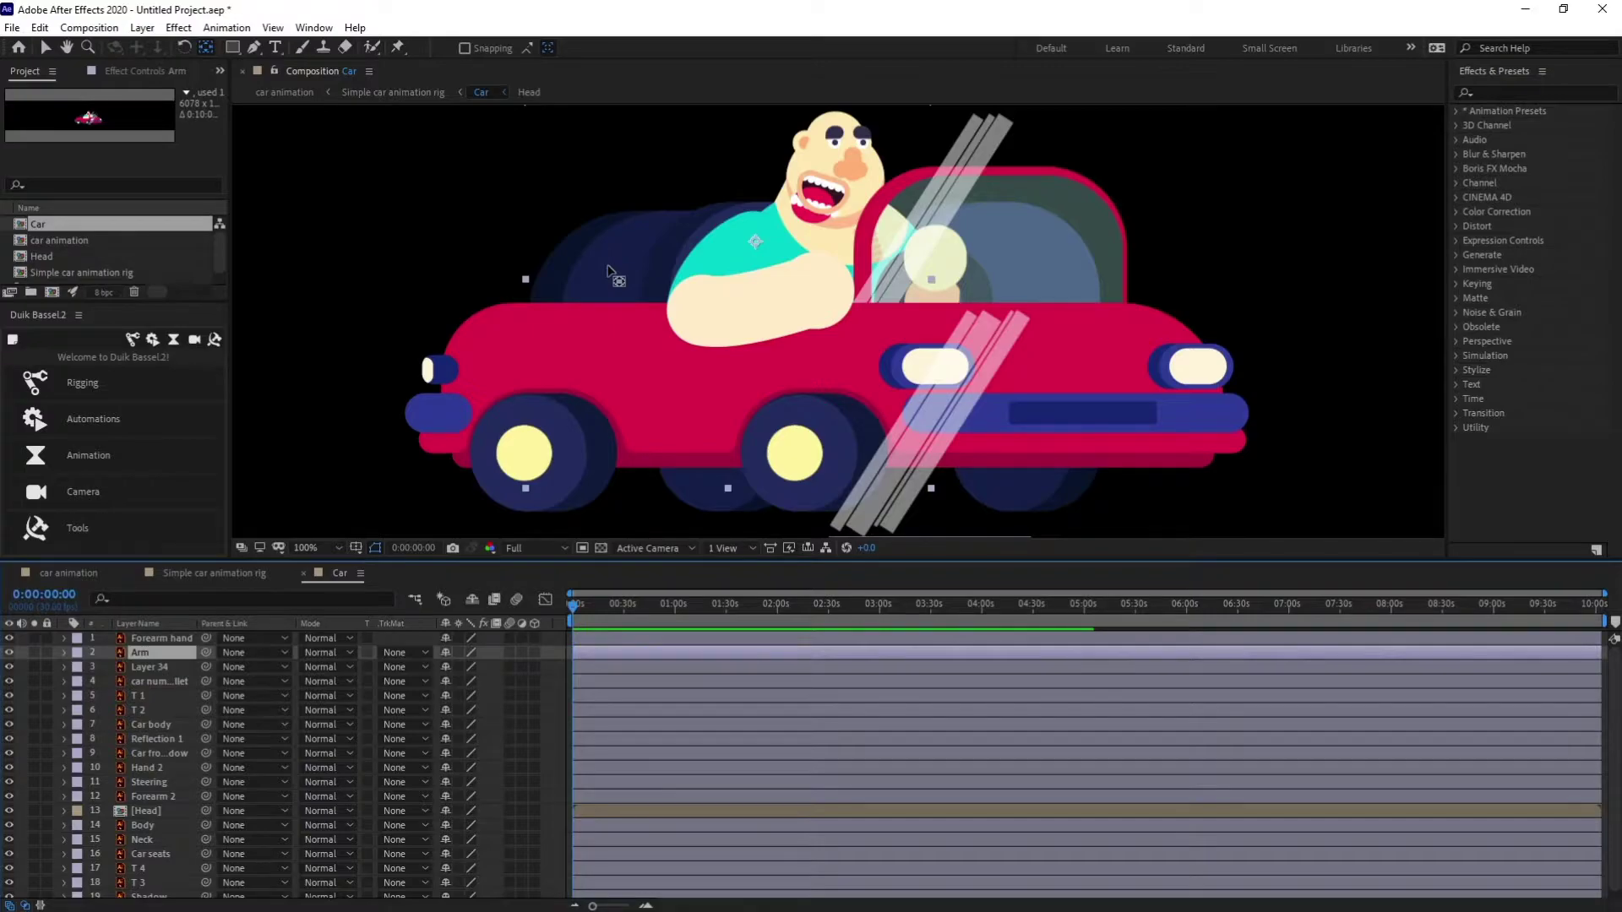
In the Head composition, create shapes from the Lip vector layer and delete the original Lip layer
double_click(153, 810)
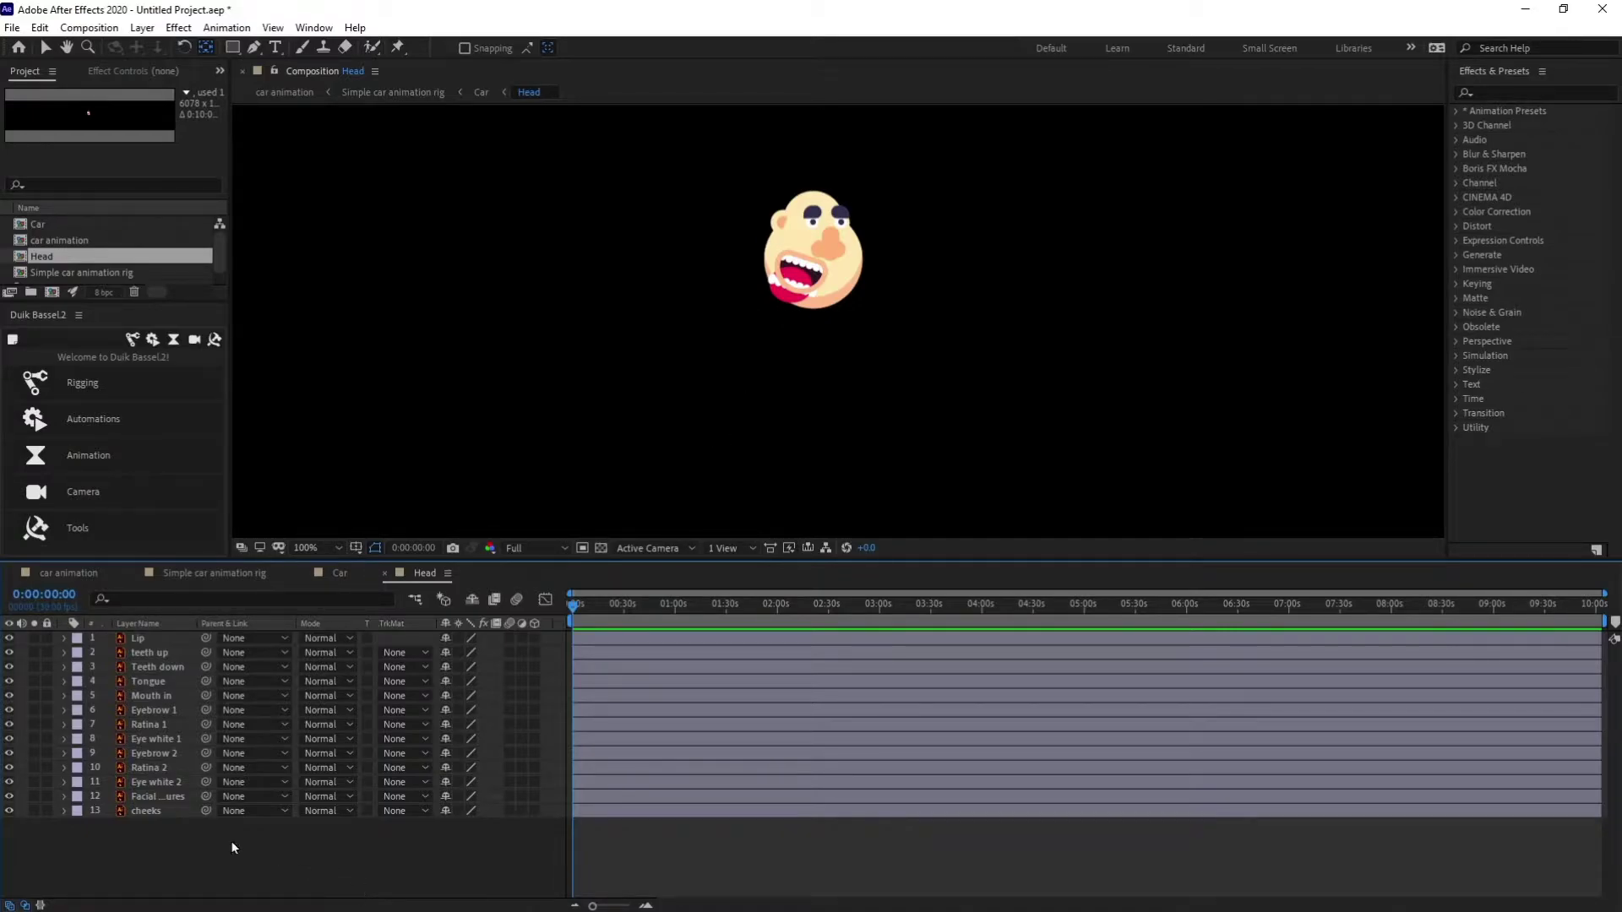
click(137, 639)
right_click(138, 641)
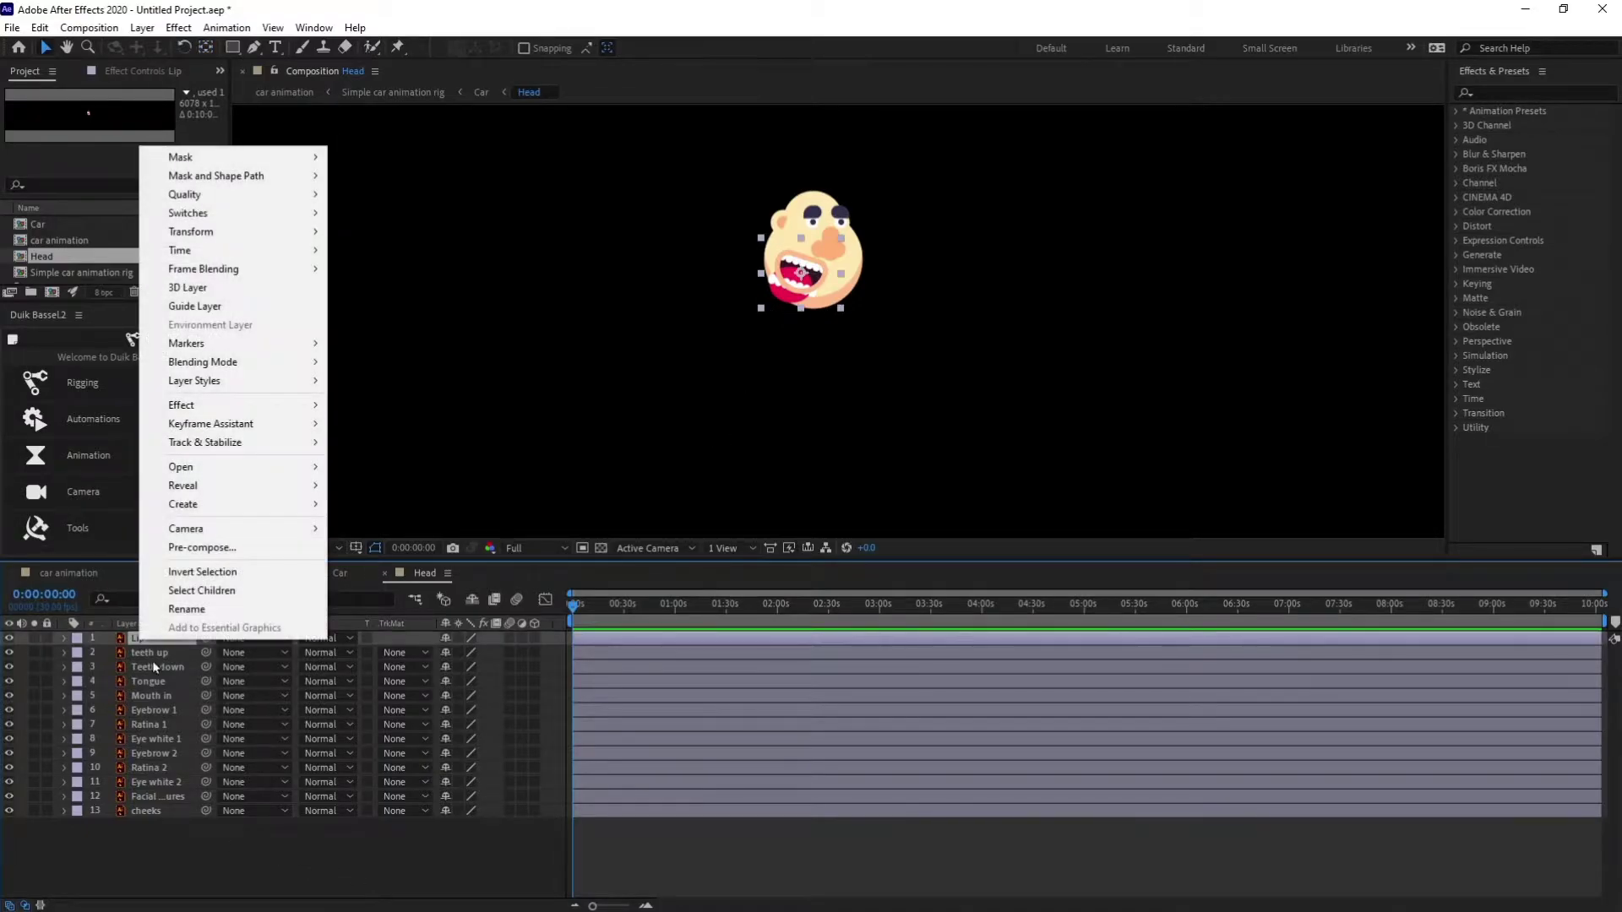
click(196, 616)
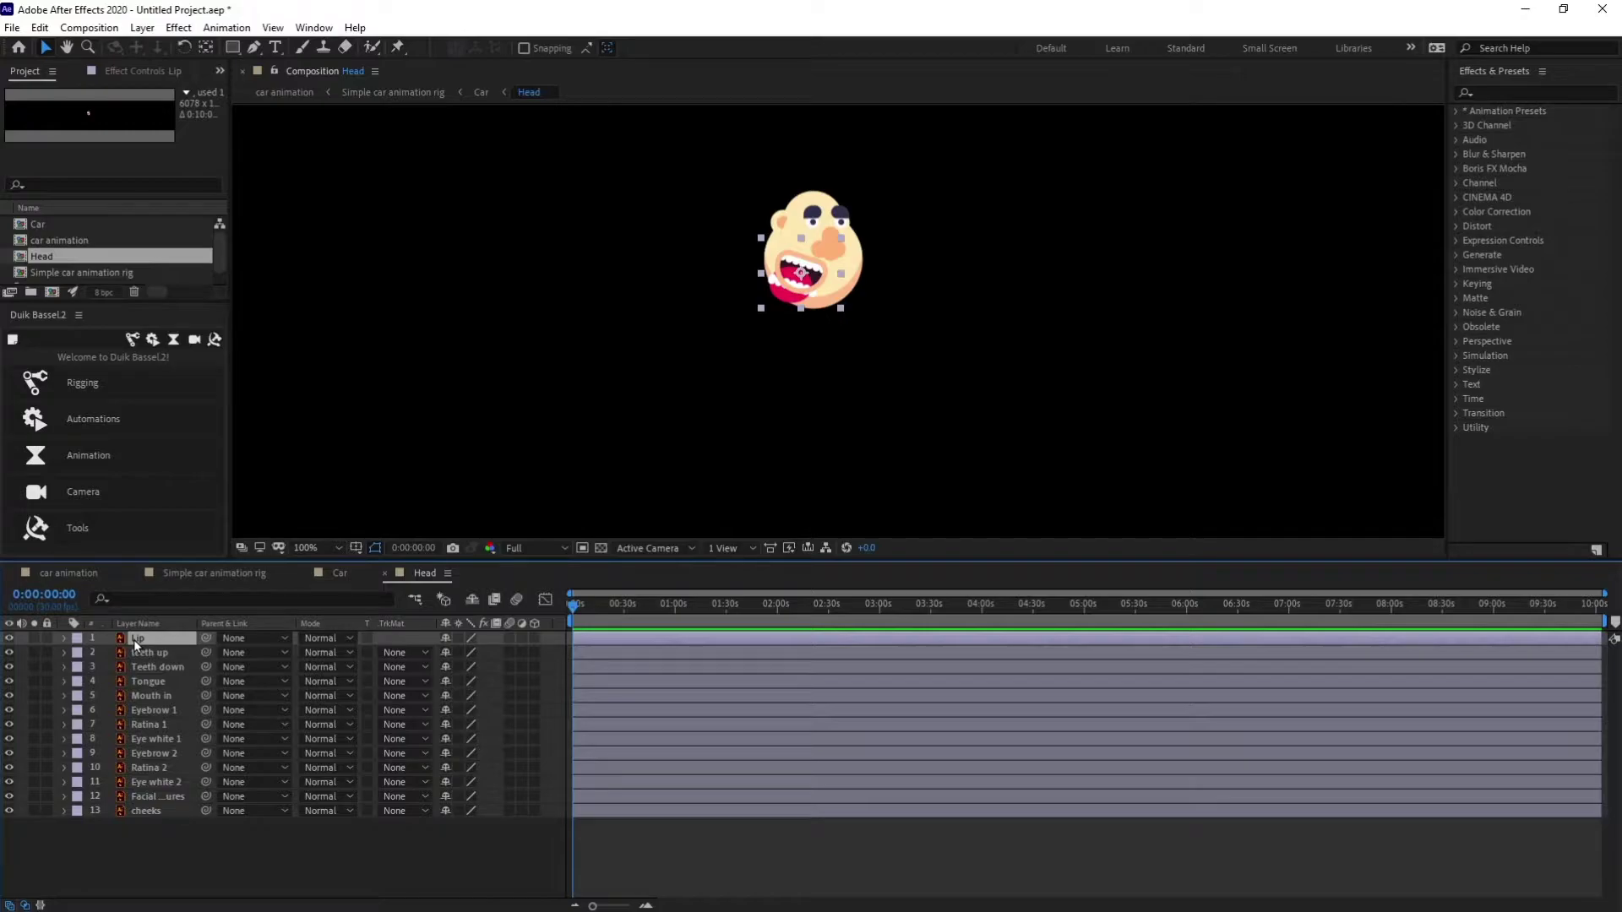
right_click(133, 641)
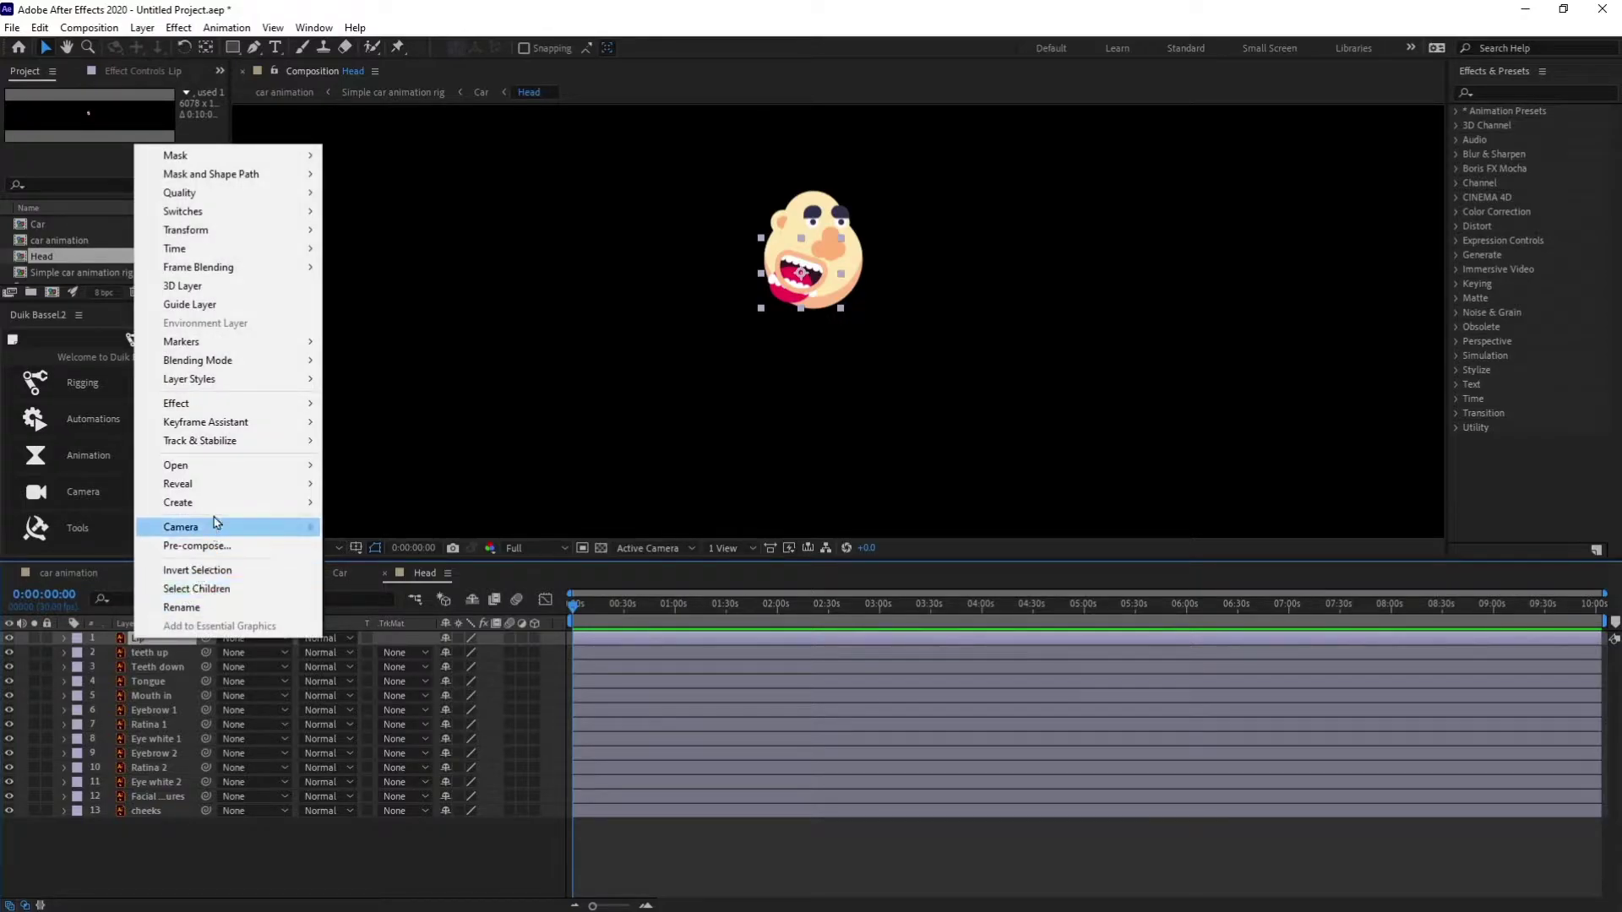
mouse_move(221, 505)
click(402, 560)
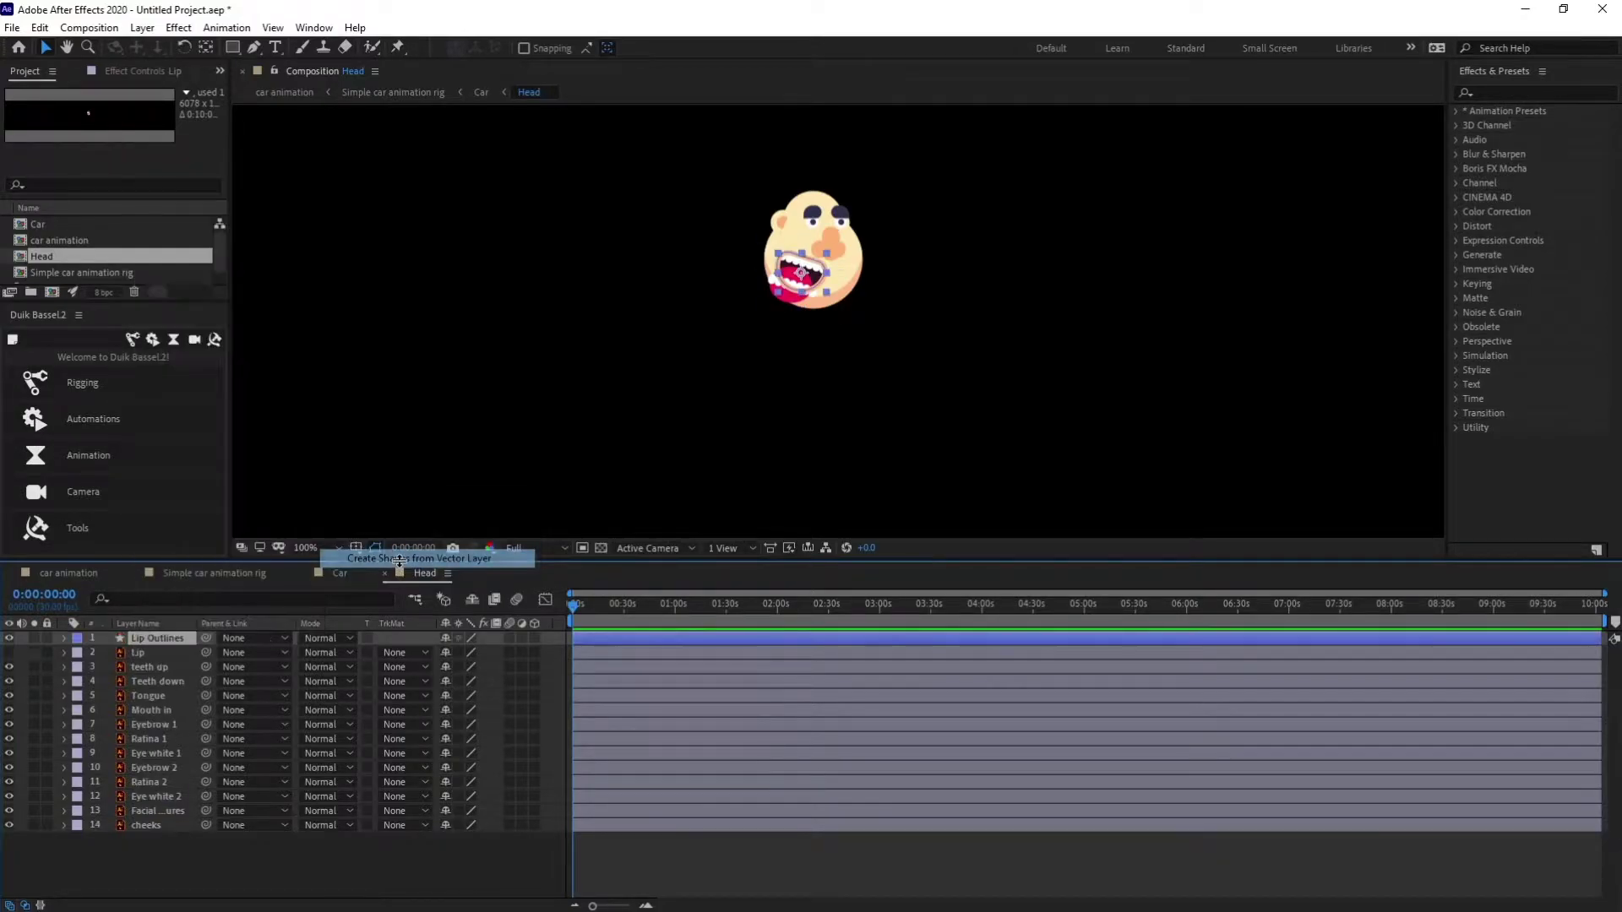
key(Delete)
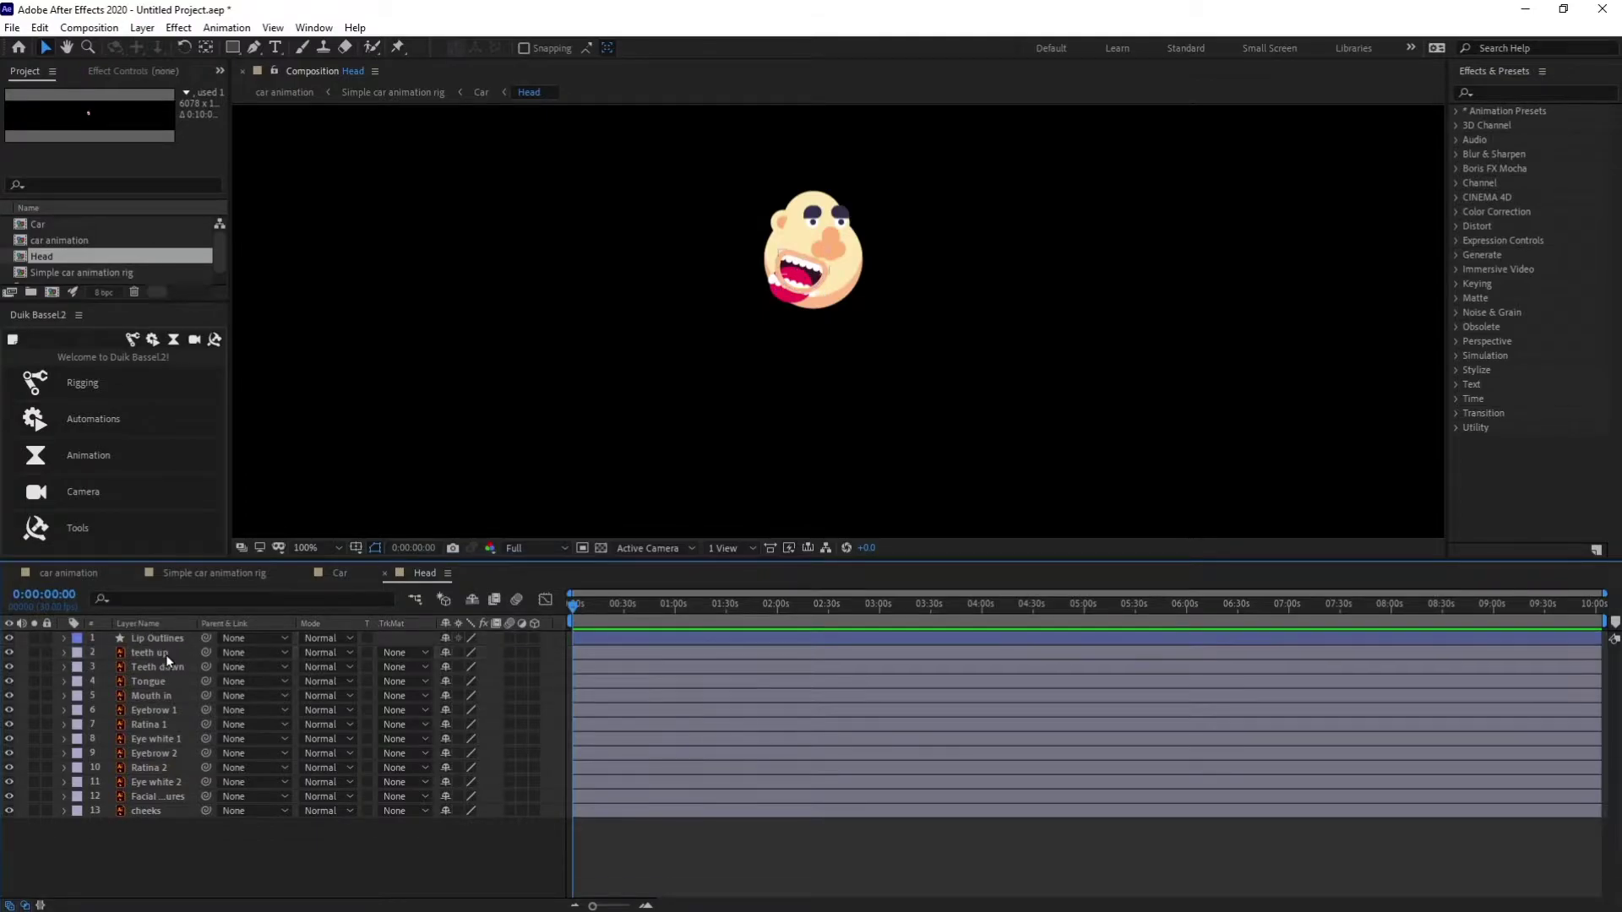
Rename the Lip Outlines shape layer to Lip
click(157, 638)
key(Return)
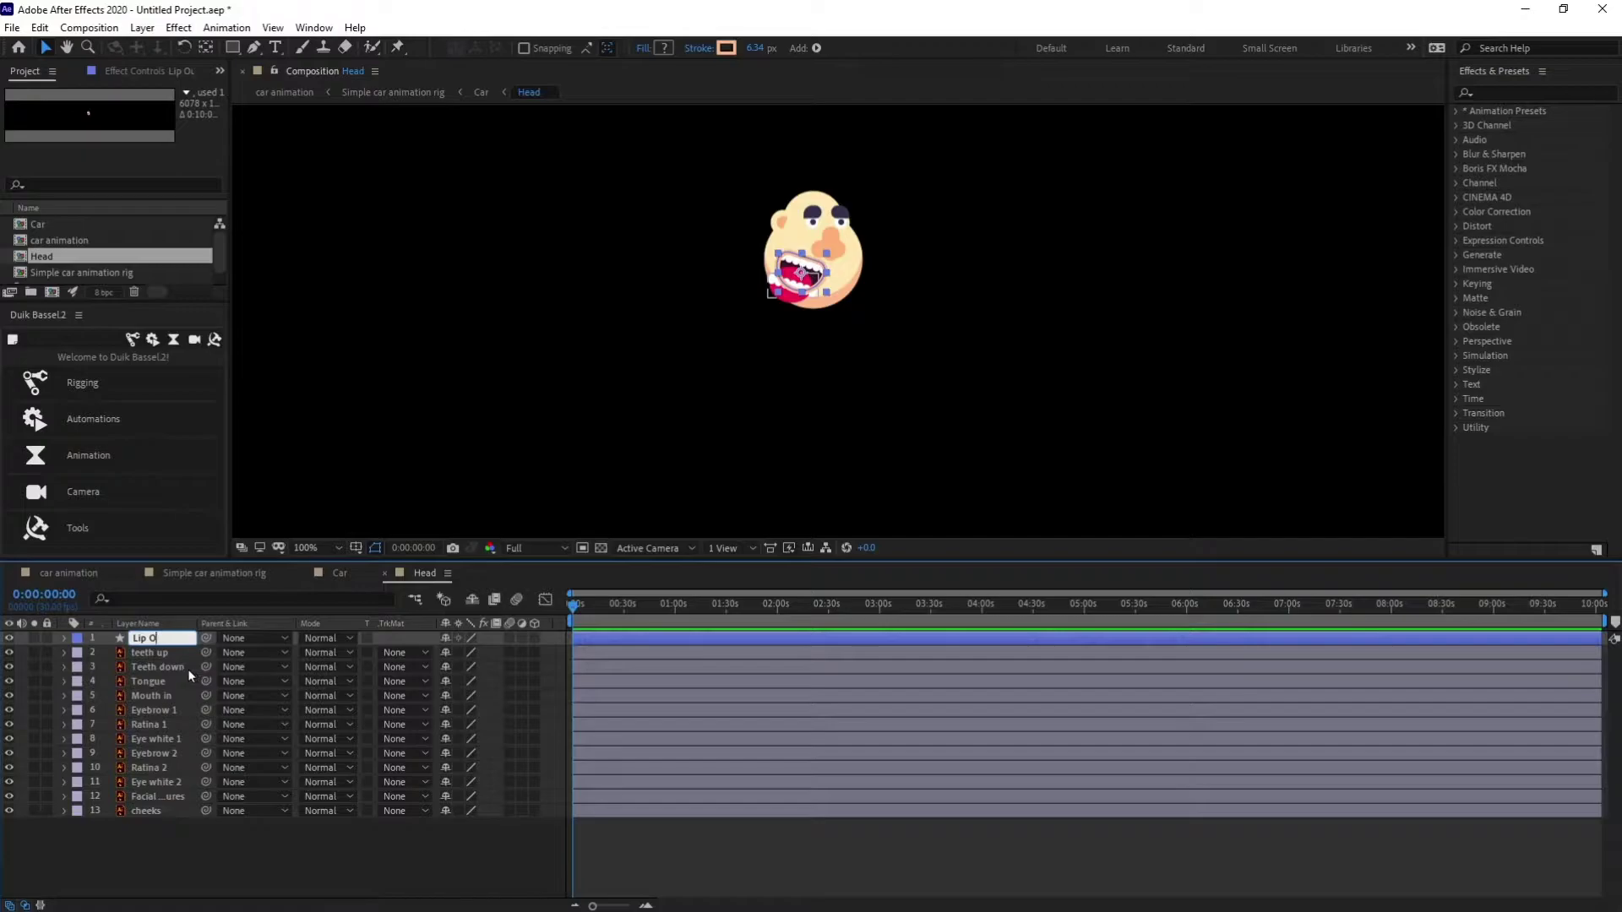
text(Lip)
key(Return)
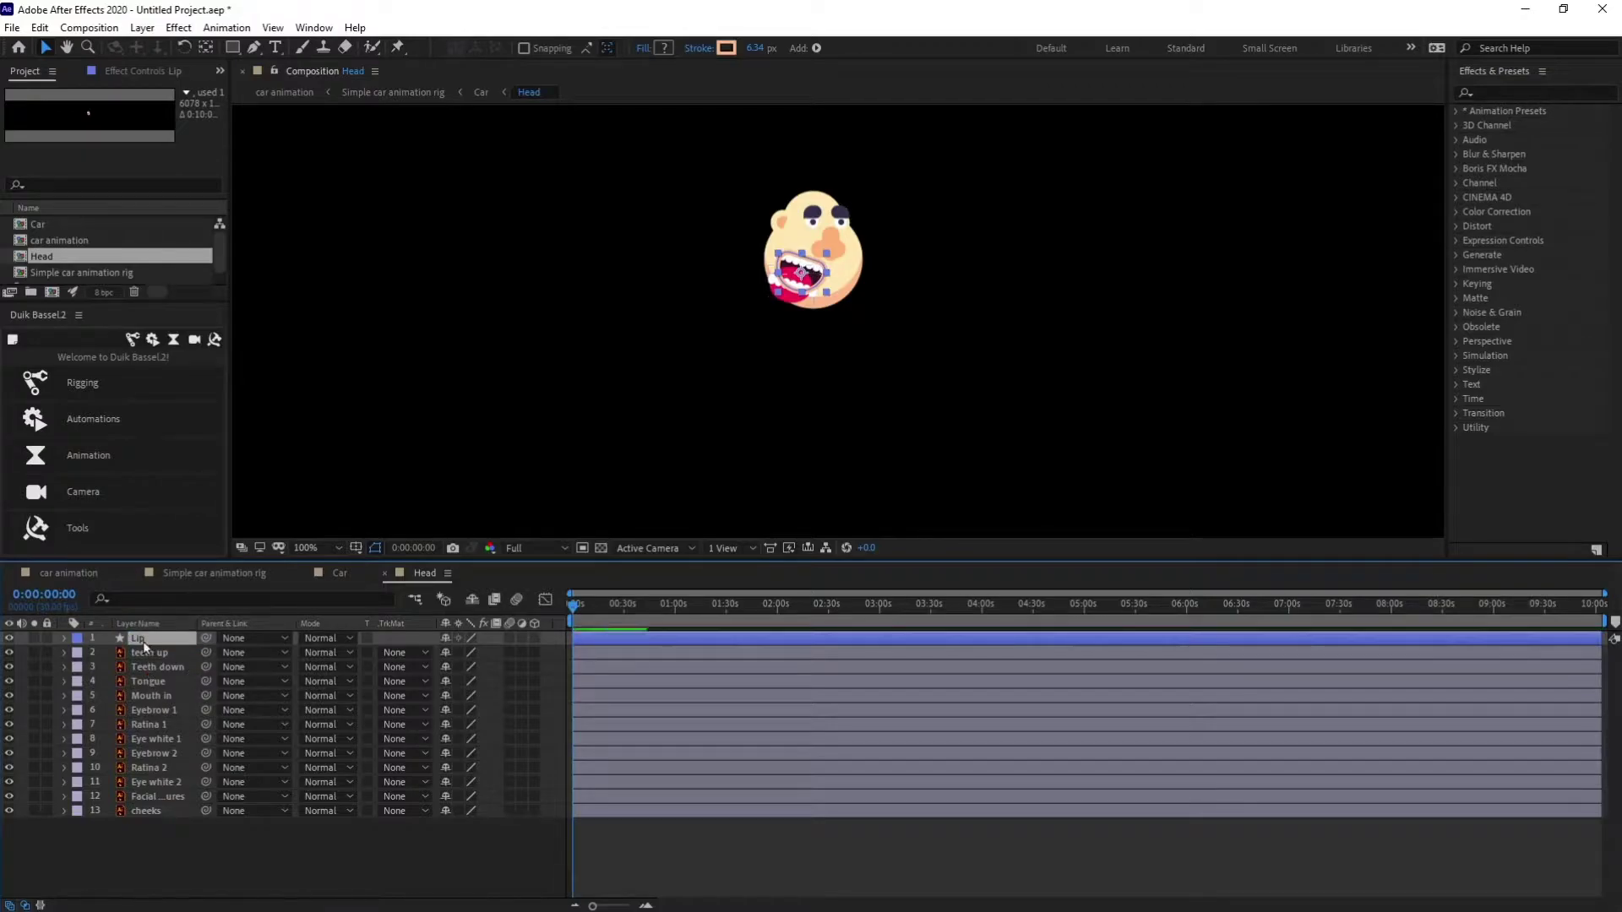
Create a shape layer from the Mouth in vector layer in the Head composition
click(65, 638)
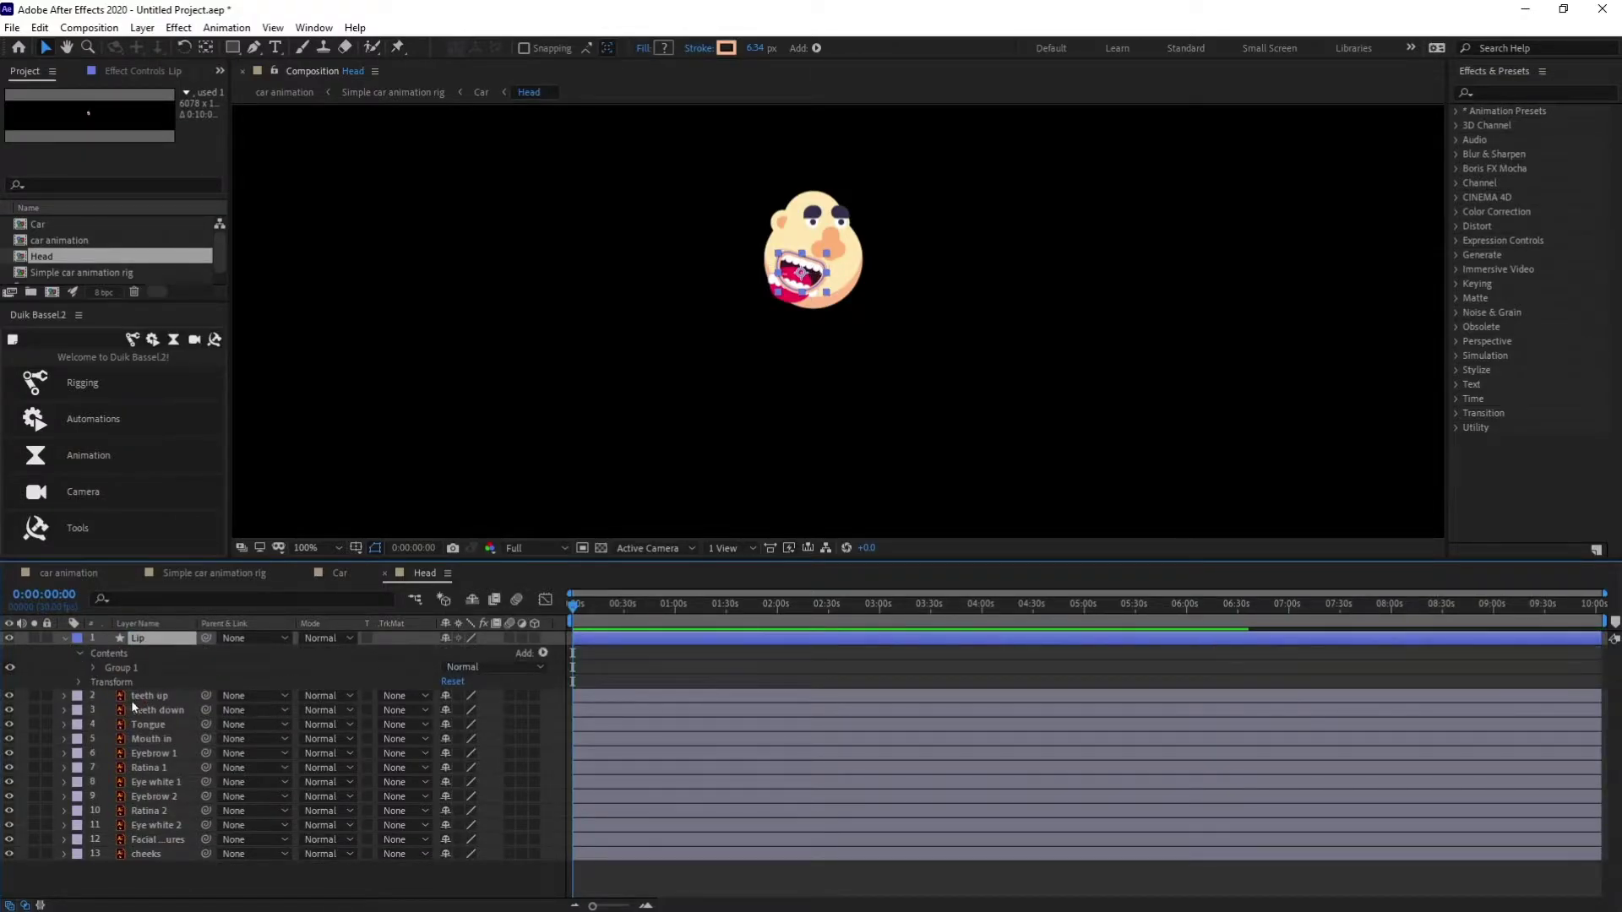
click(156, 739)
drag(809, 276, 852, 299)
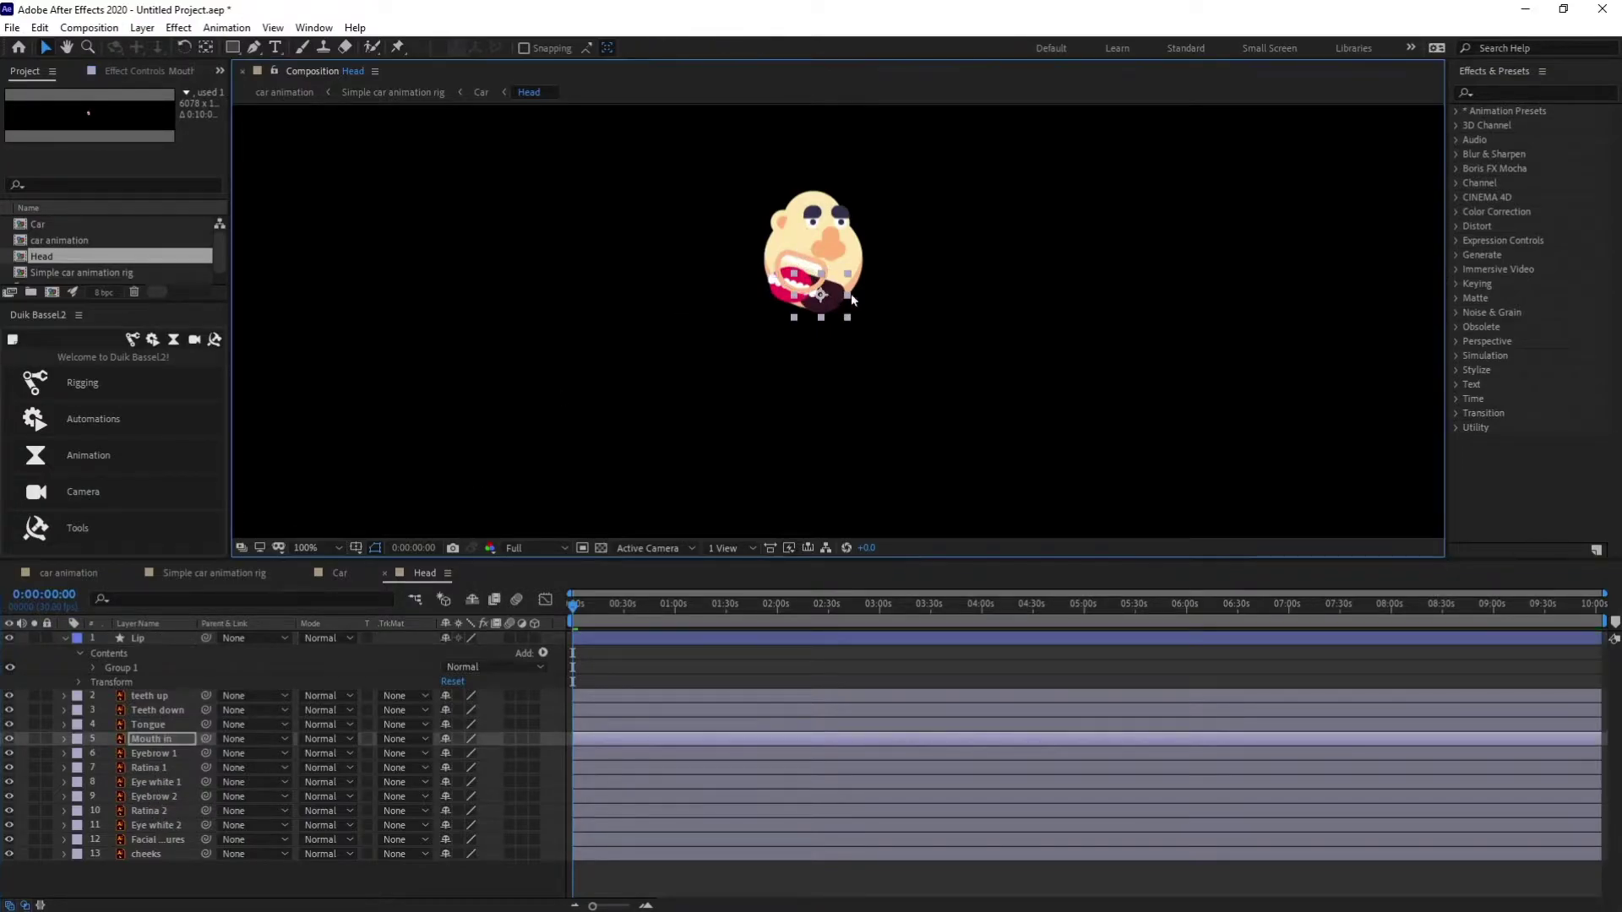
right_click(160, 739)
click(397, 626)
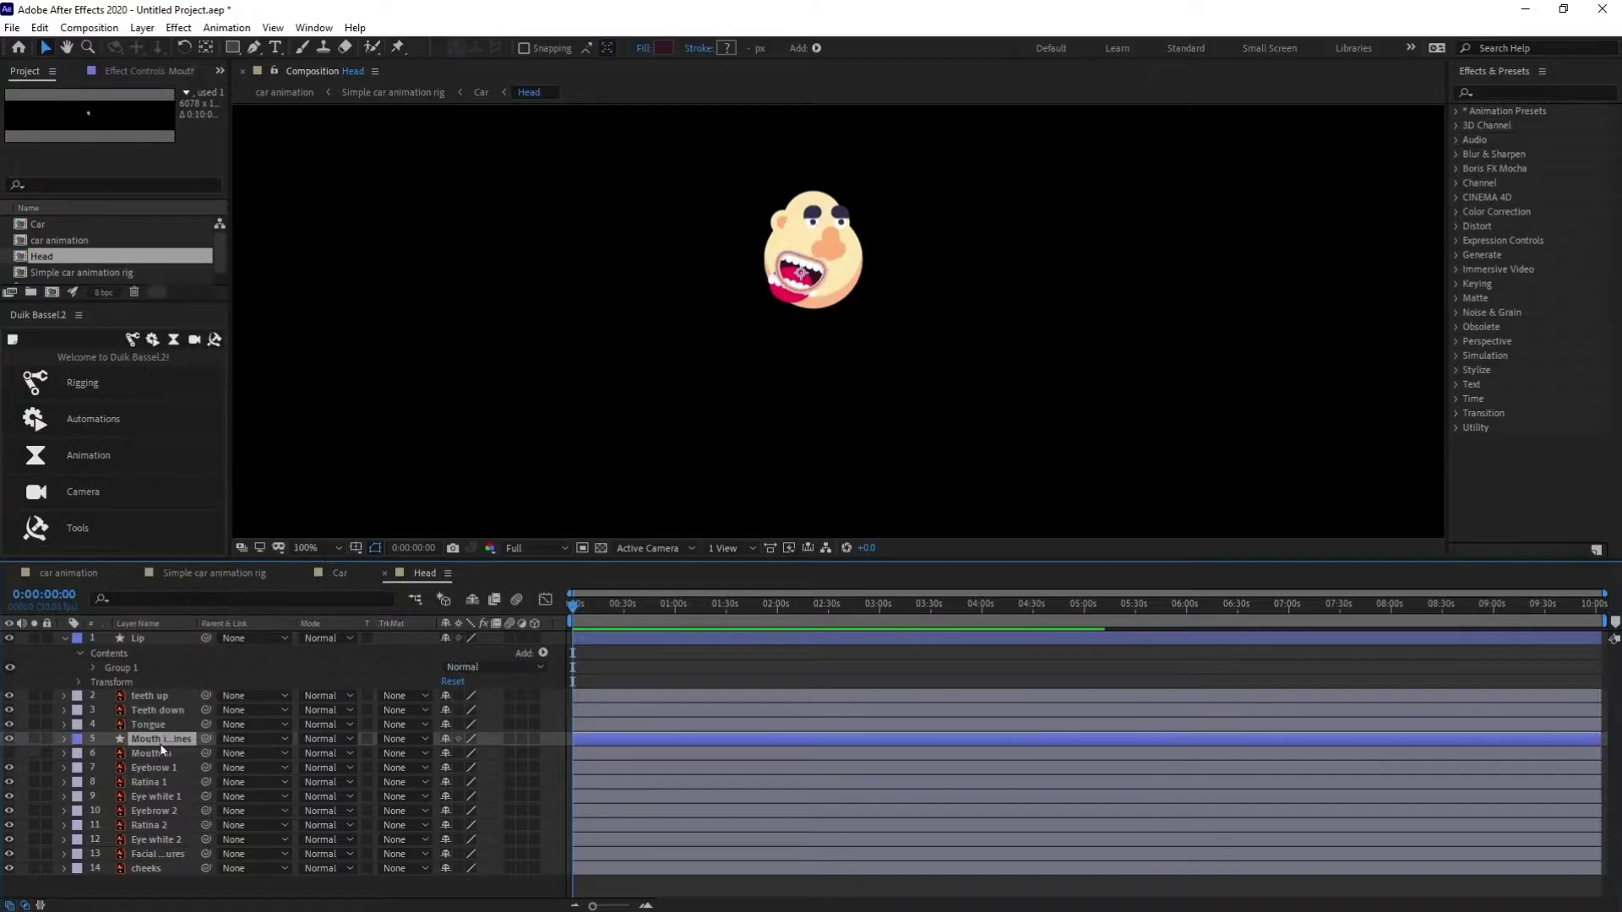
Rename the Mouth in Outlines shape layer to Mouth in and delete the original Mouth in vector layer
key(Return)
key(End)
key(BackSpace)
key(BackSpace)
key(BackSpace)
key(BackSpace)
key(BackSpace)
key(BackSpace)
key(BackSpace)
key(BackSpace)
key(BackSpace)
key(Return)
Link the Path property of the Mouth in shape to the Path property of the Lip shape
click(64, 738)
click(91, 769)
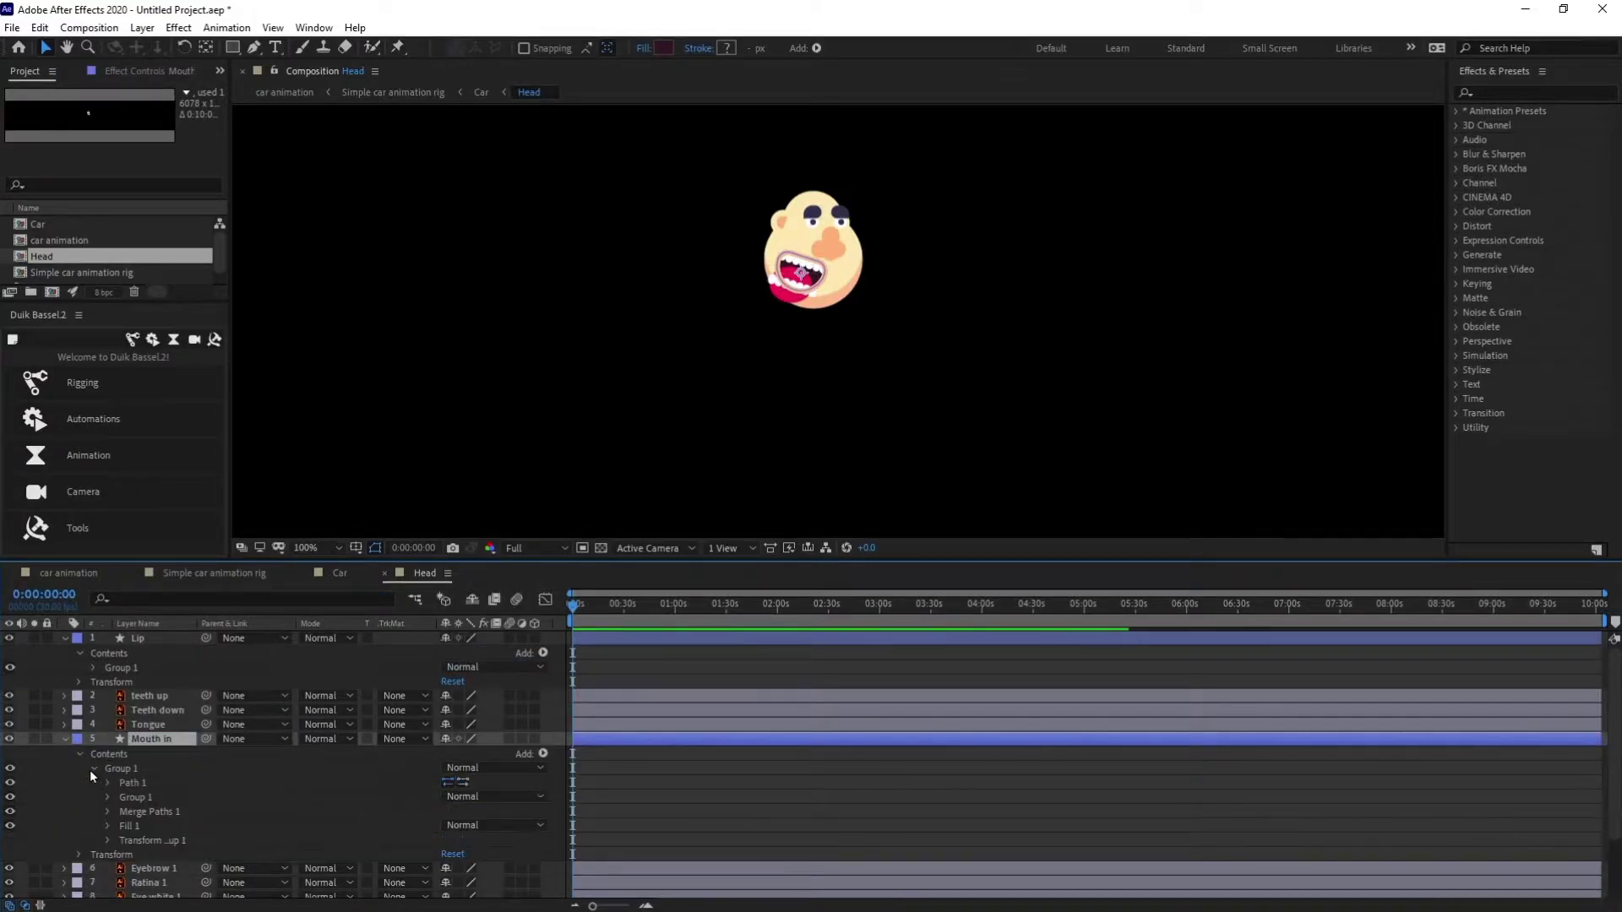
click(107, 783)
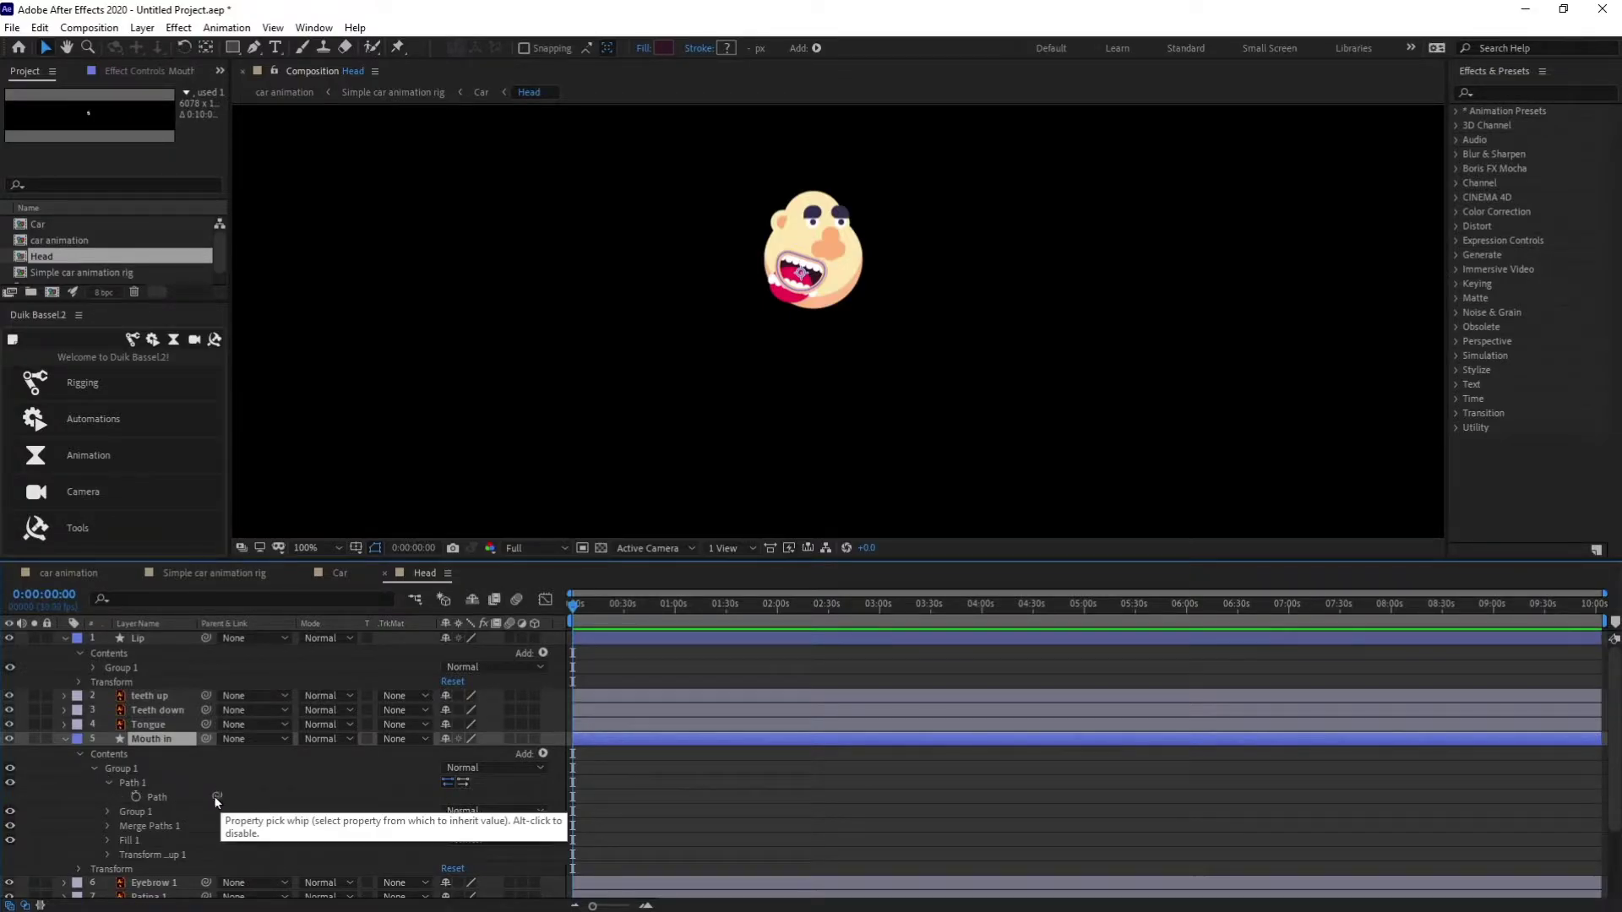
click(214, 796)
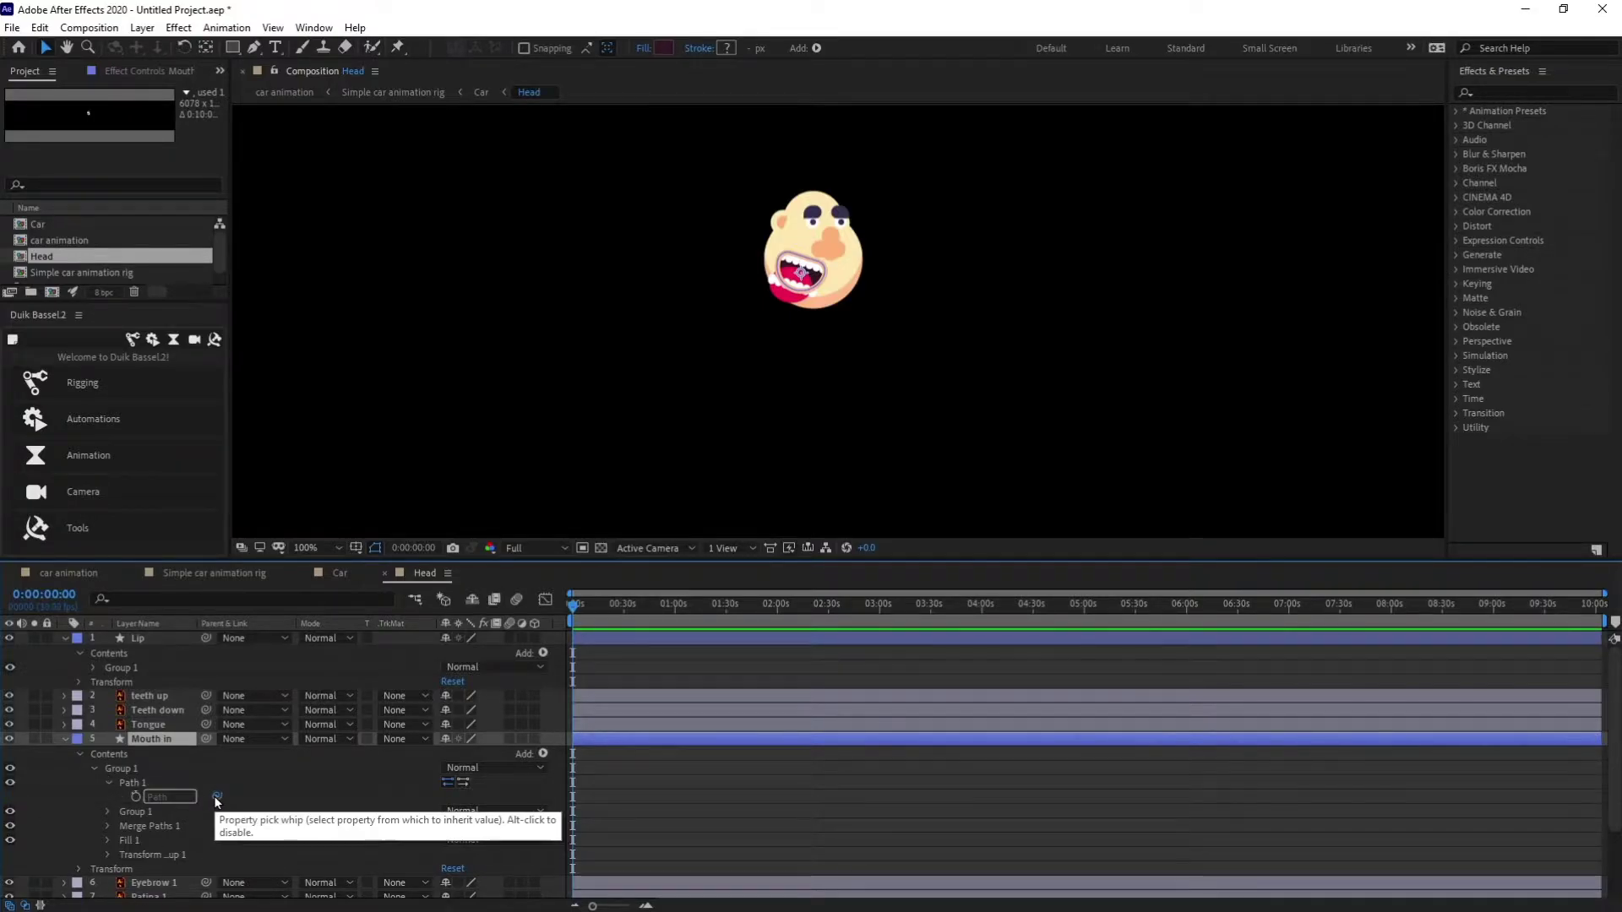
click(93, 668)
click(109, 682)
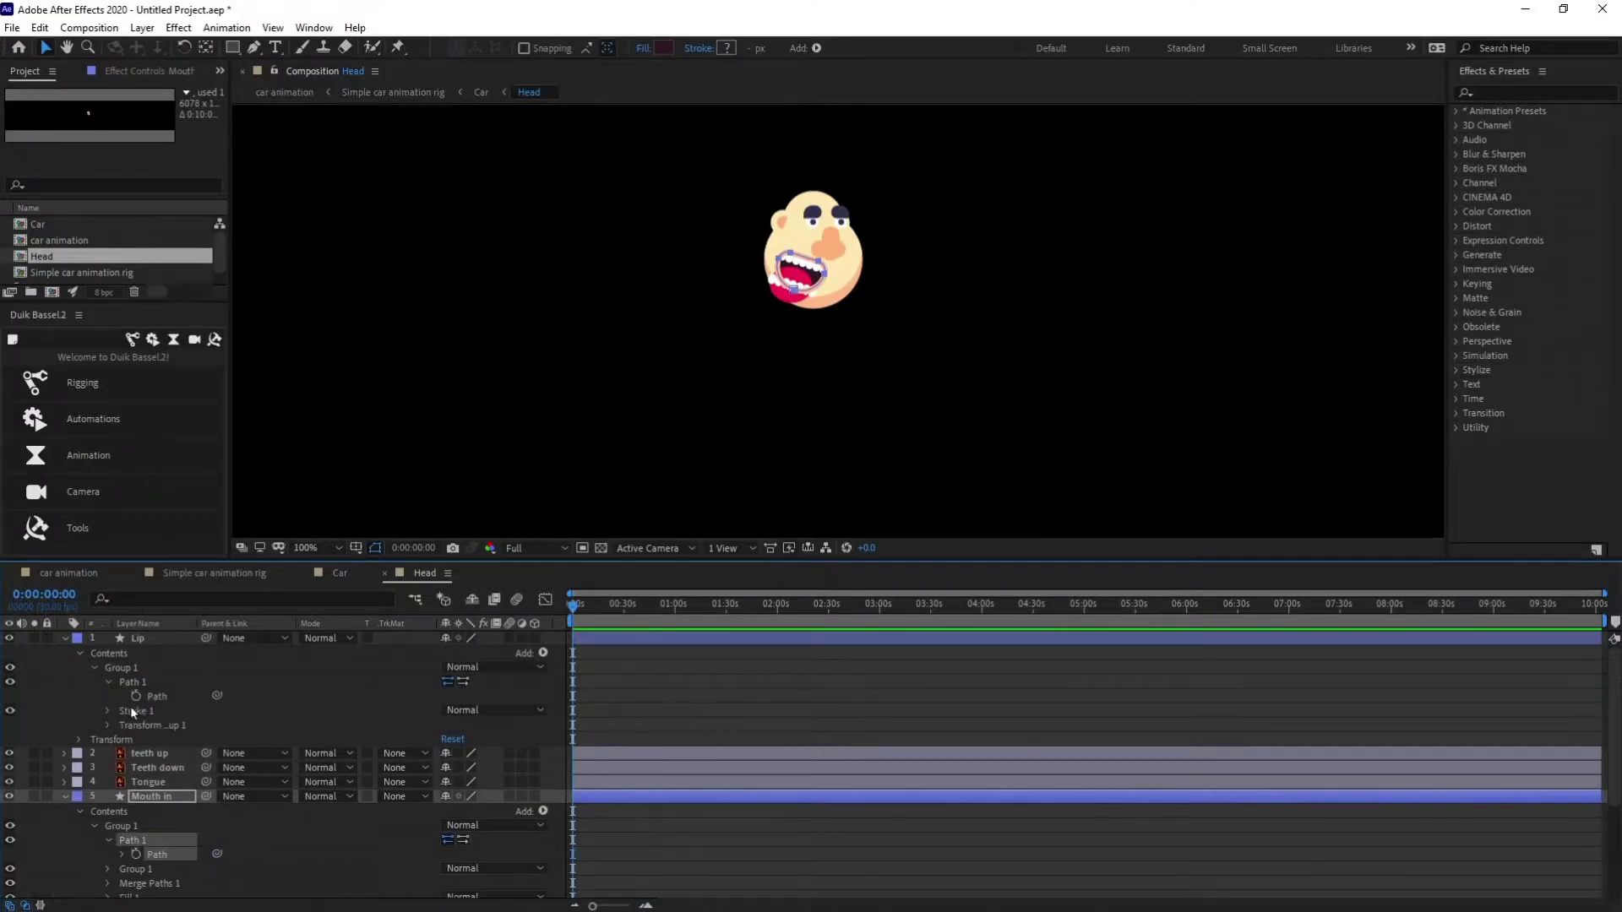
drag(216, 855, 153, 694)
click(144, 698)
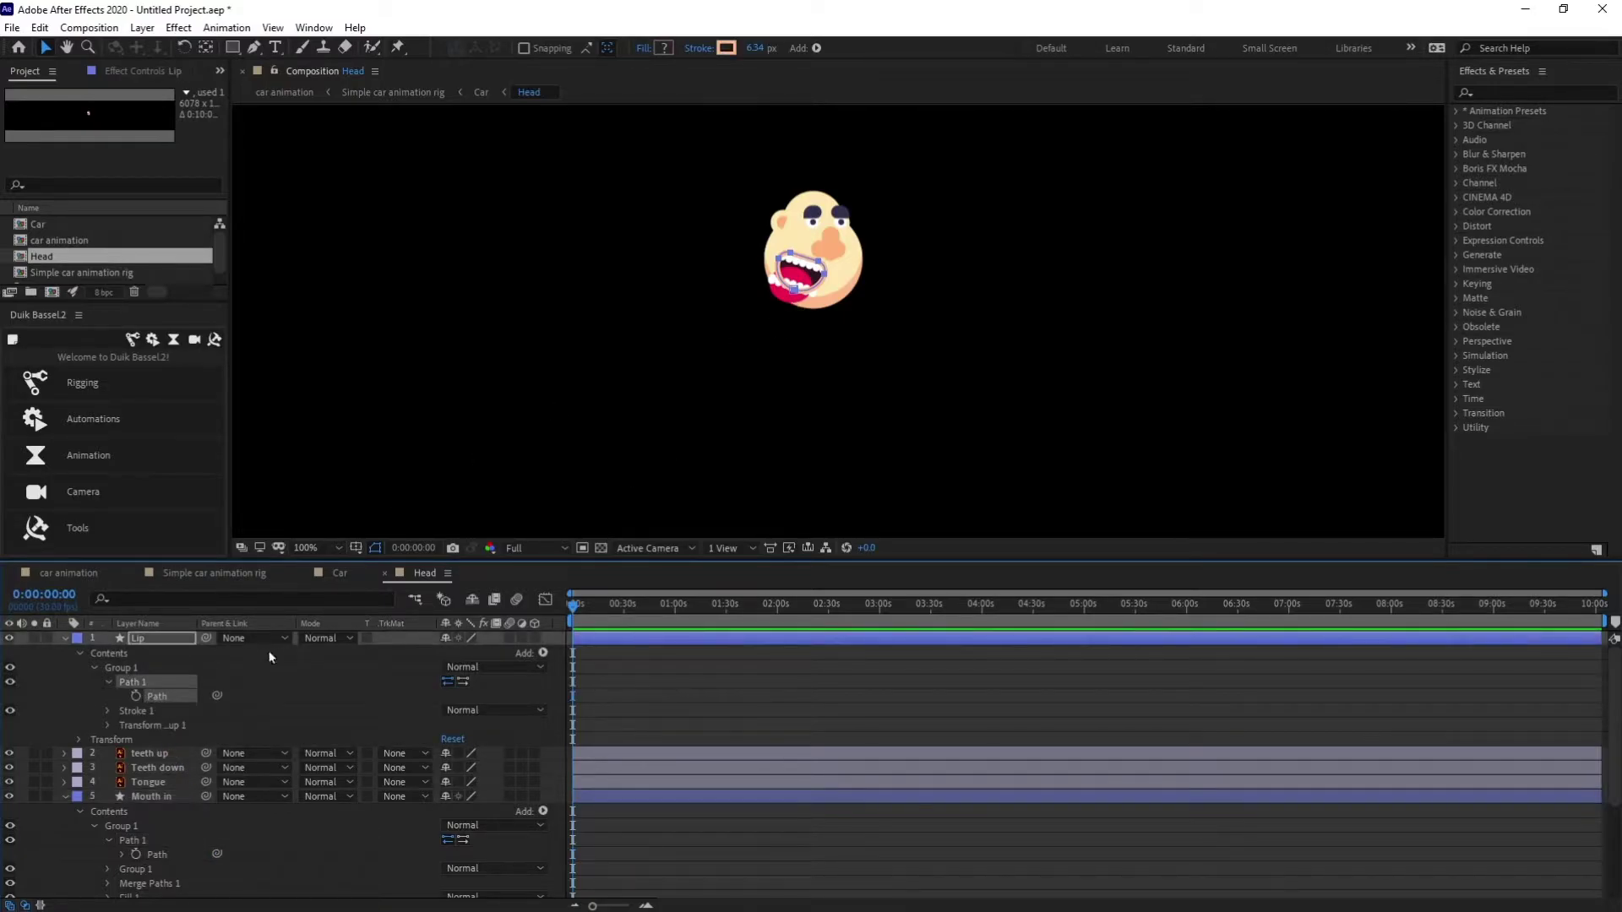
Test the path link by moving a point on the lower edge of the lip path, and undo the move
scroll(848, 290, up, 2)
drag(785, 350, 944, 409)
key(ctrl+z)
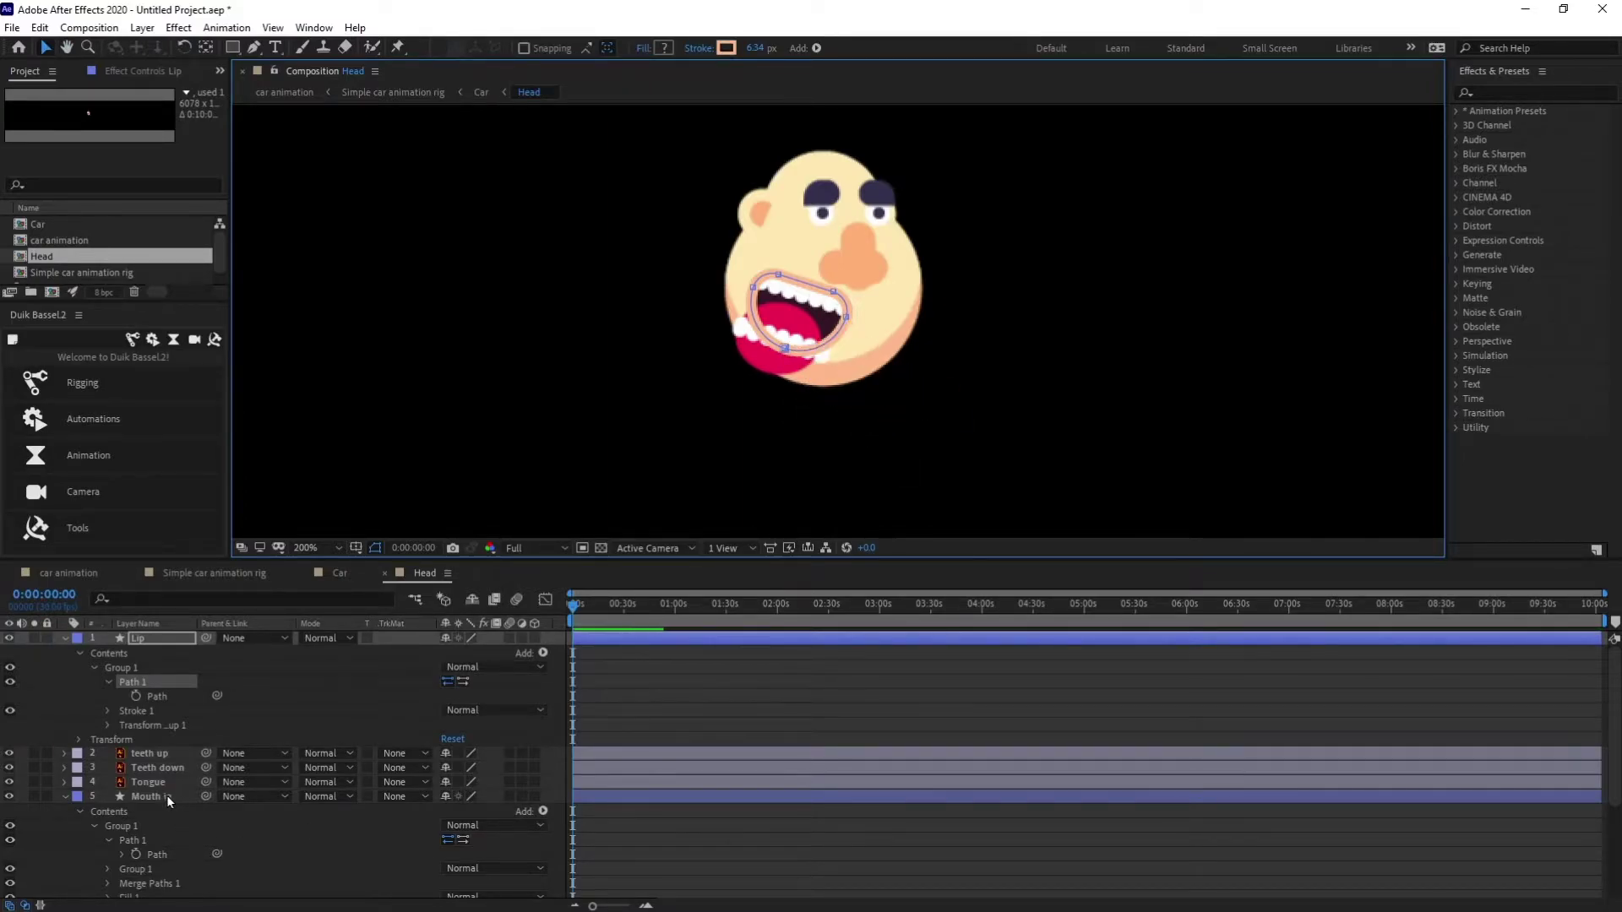
Duplicate the Mouth in layer three times and place one copy directly above each of the teeth up, Teeth down and Tongue layers
click(163, 797)
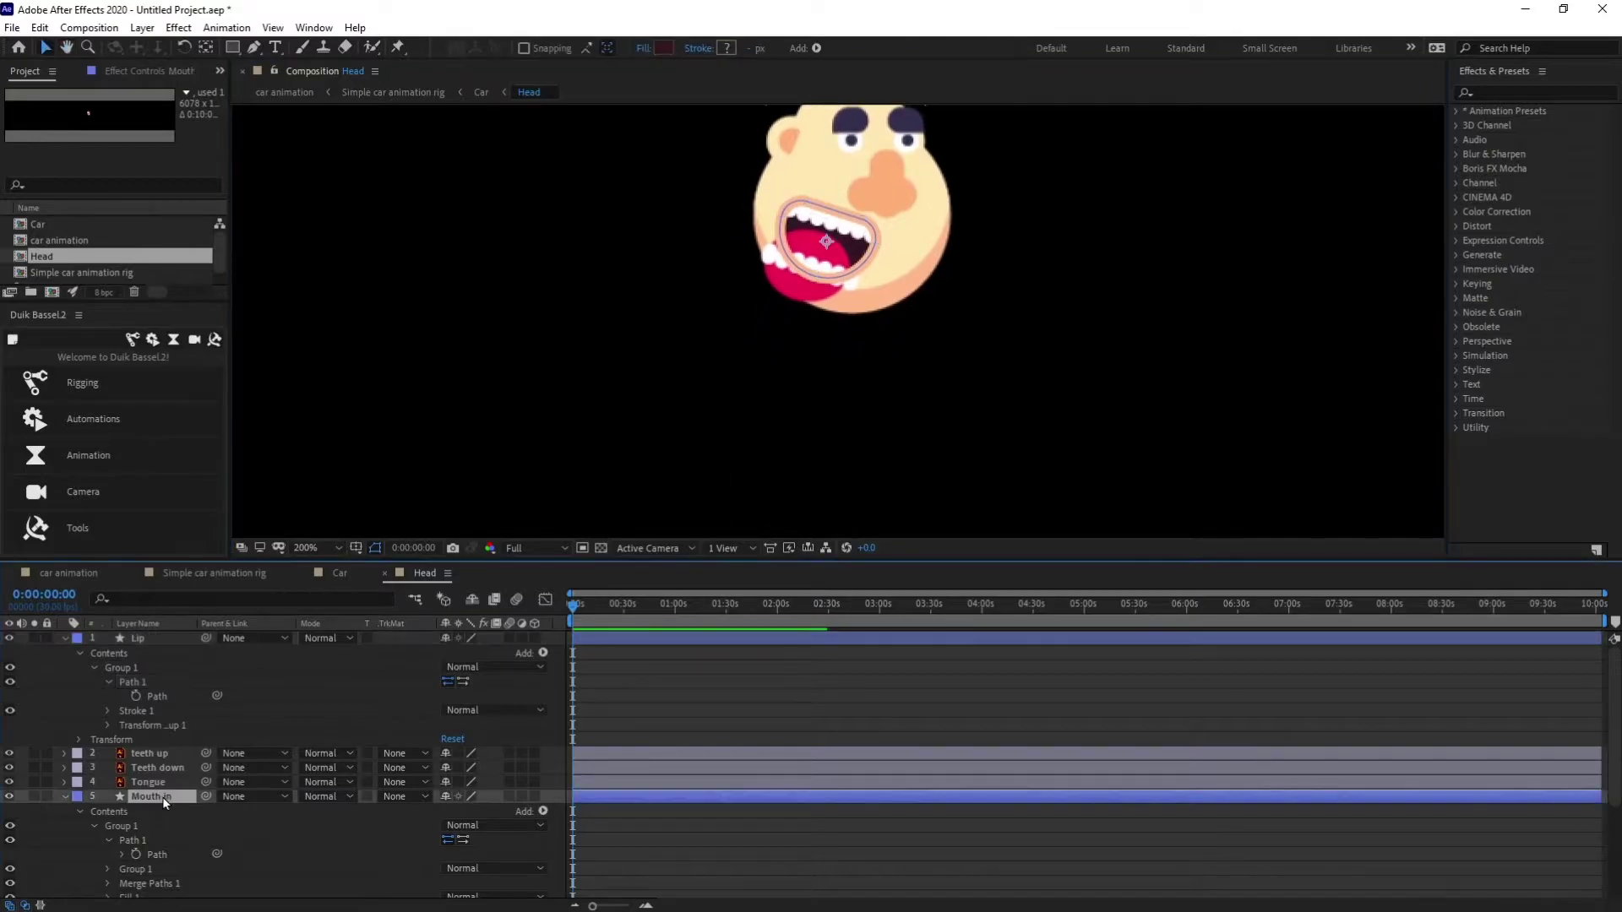
key(ctrl+d)
key(ctrl+d)
key(ctrl+d)
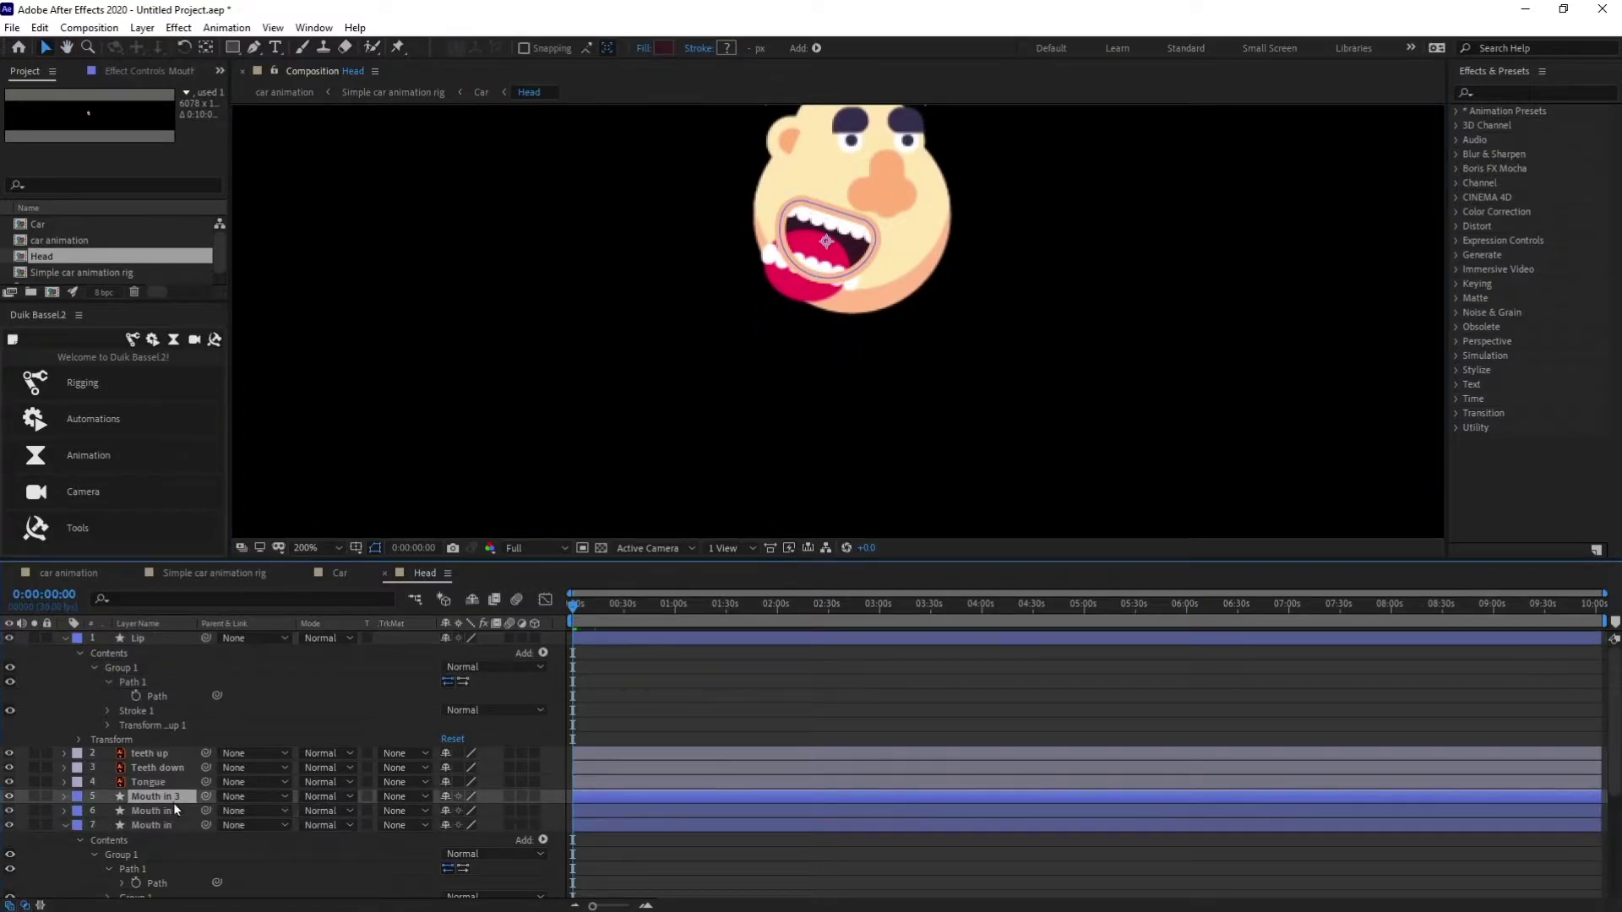
click(165, 824)
shift+click(162, 797)
drag(174, 826, 188, 749)
ctrl+click(157, 810)
click(169, 769)
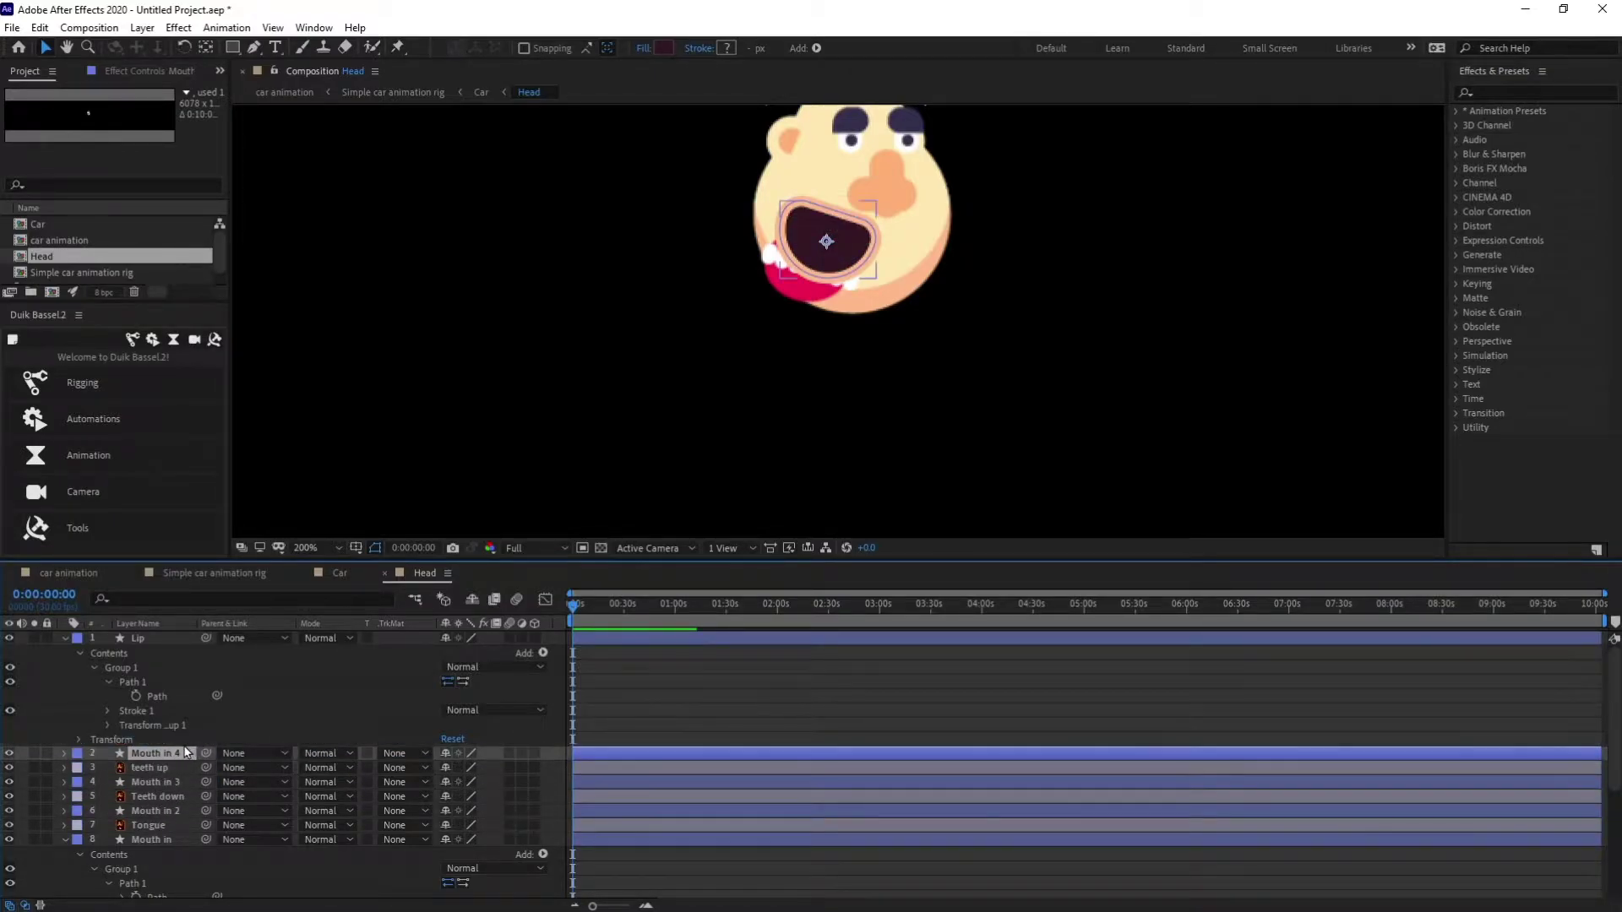
Set the track mattes of teeth up, Teeth down and Tongue to Alpha Matte, each using the Mouth in copy above it
click(171, 767)
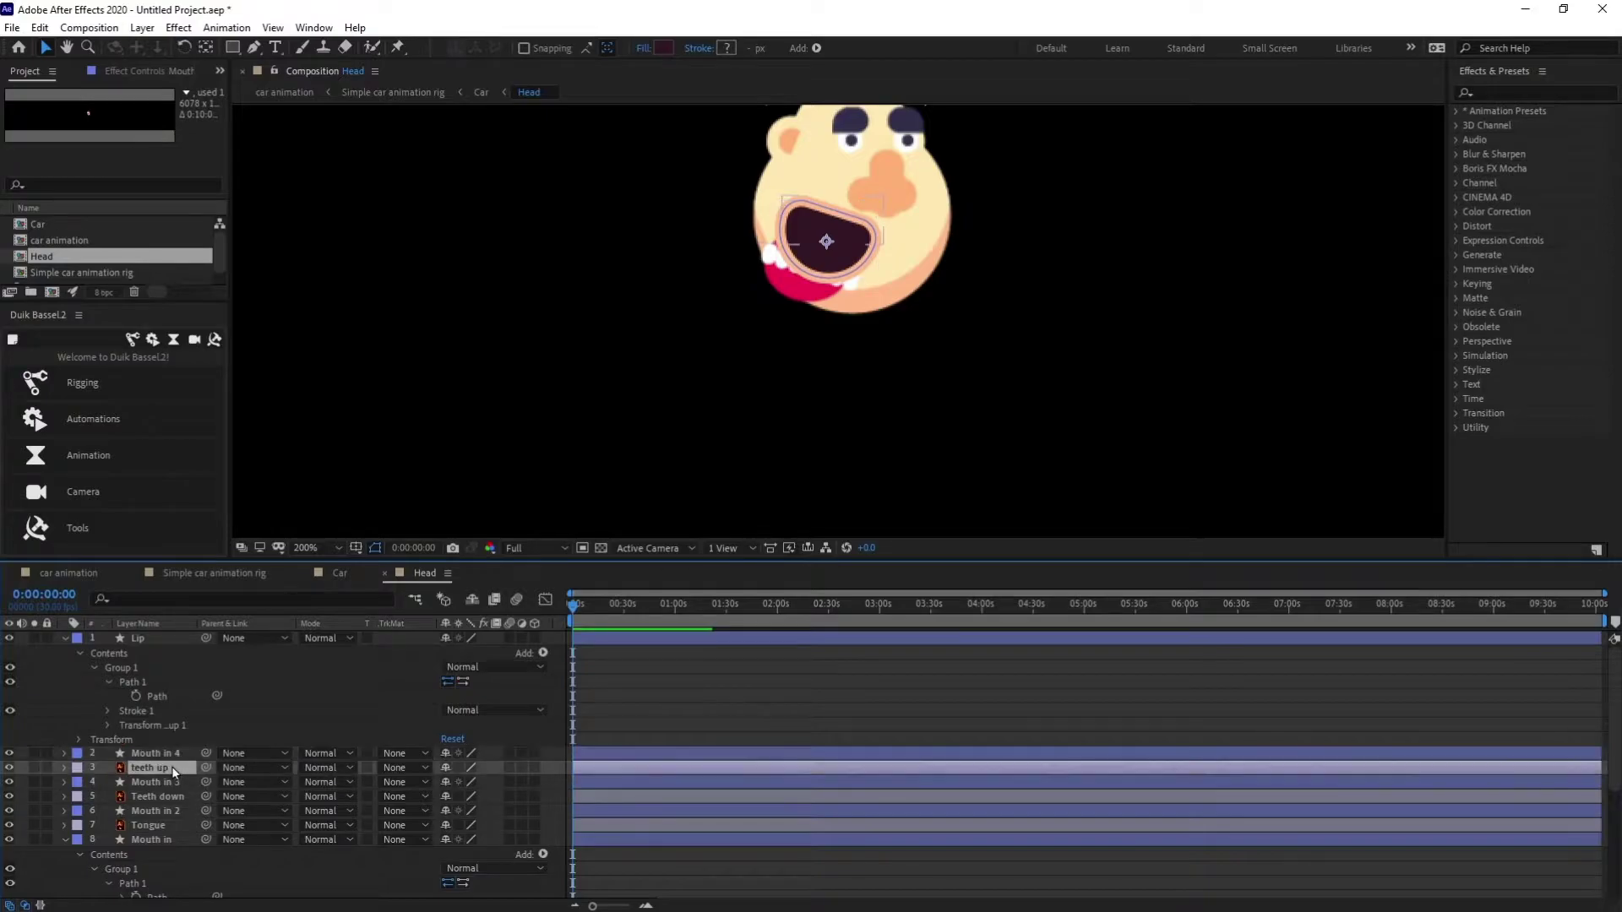
ctrl+click(160, 796)
ctrl+click(150, 826)
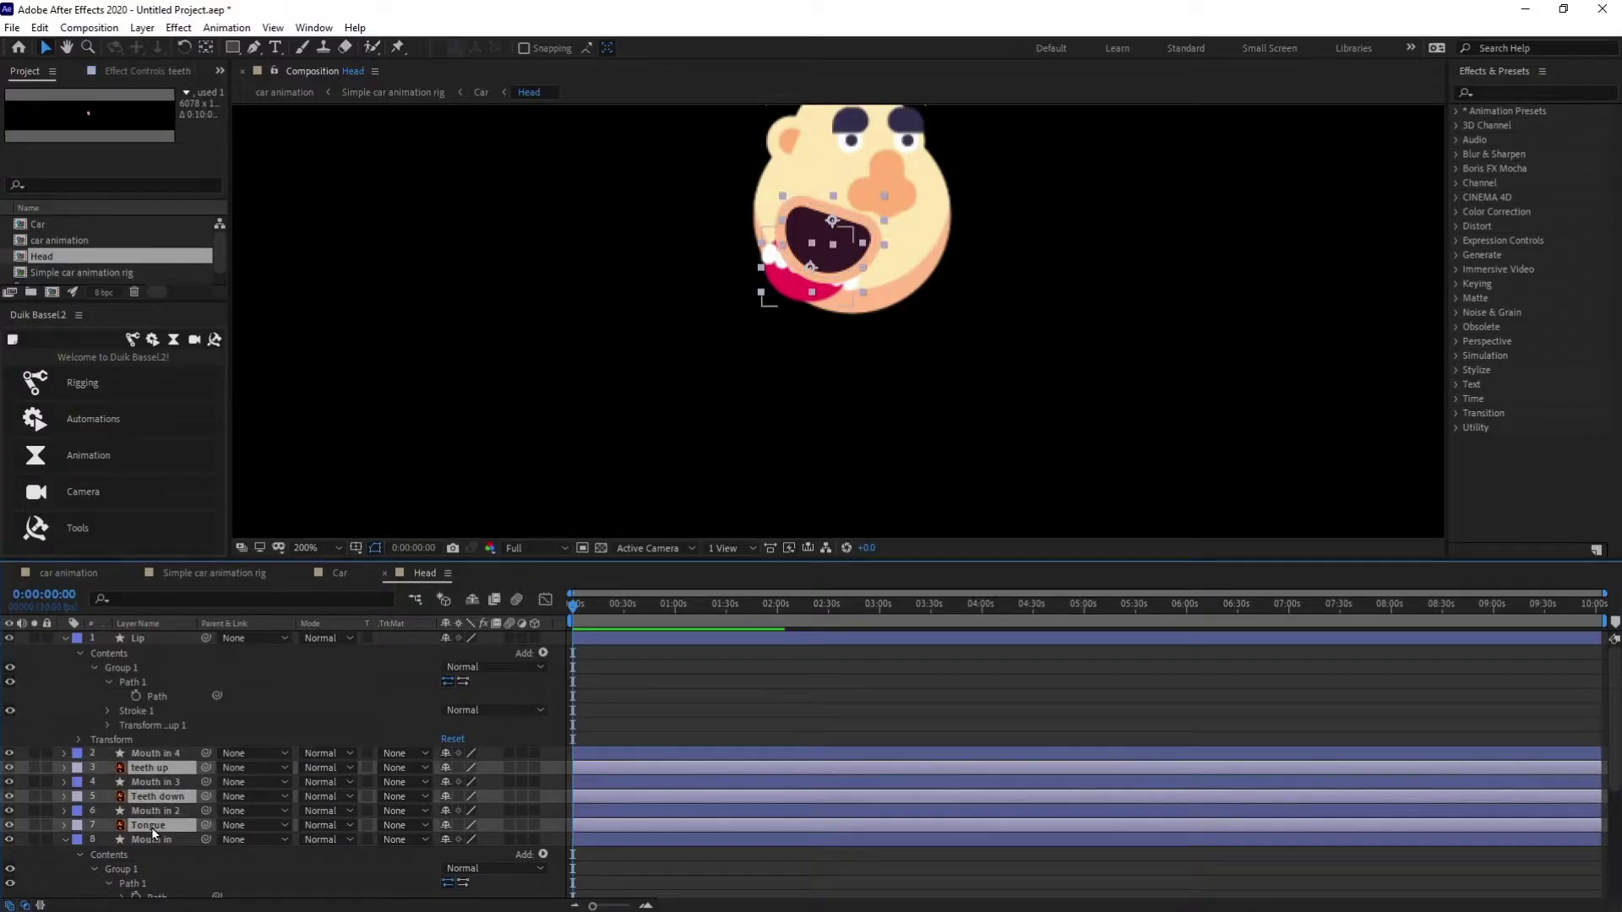
click(179, 767)
click(328, 767)
click(397, 767)
click(426, 813)
click(397, 797)
click(392, 838)
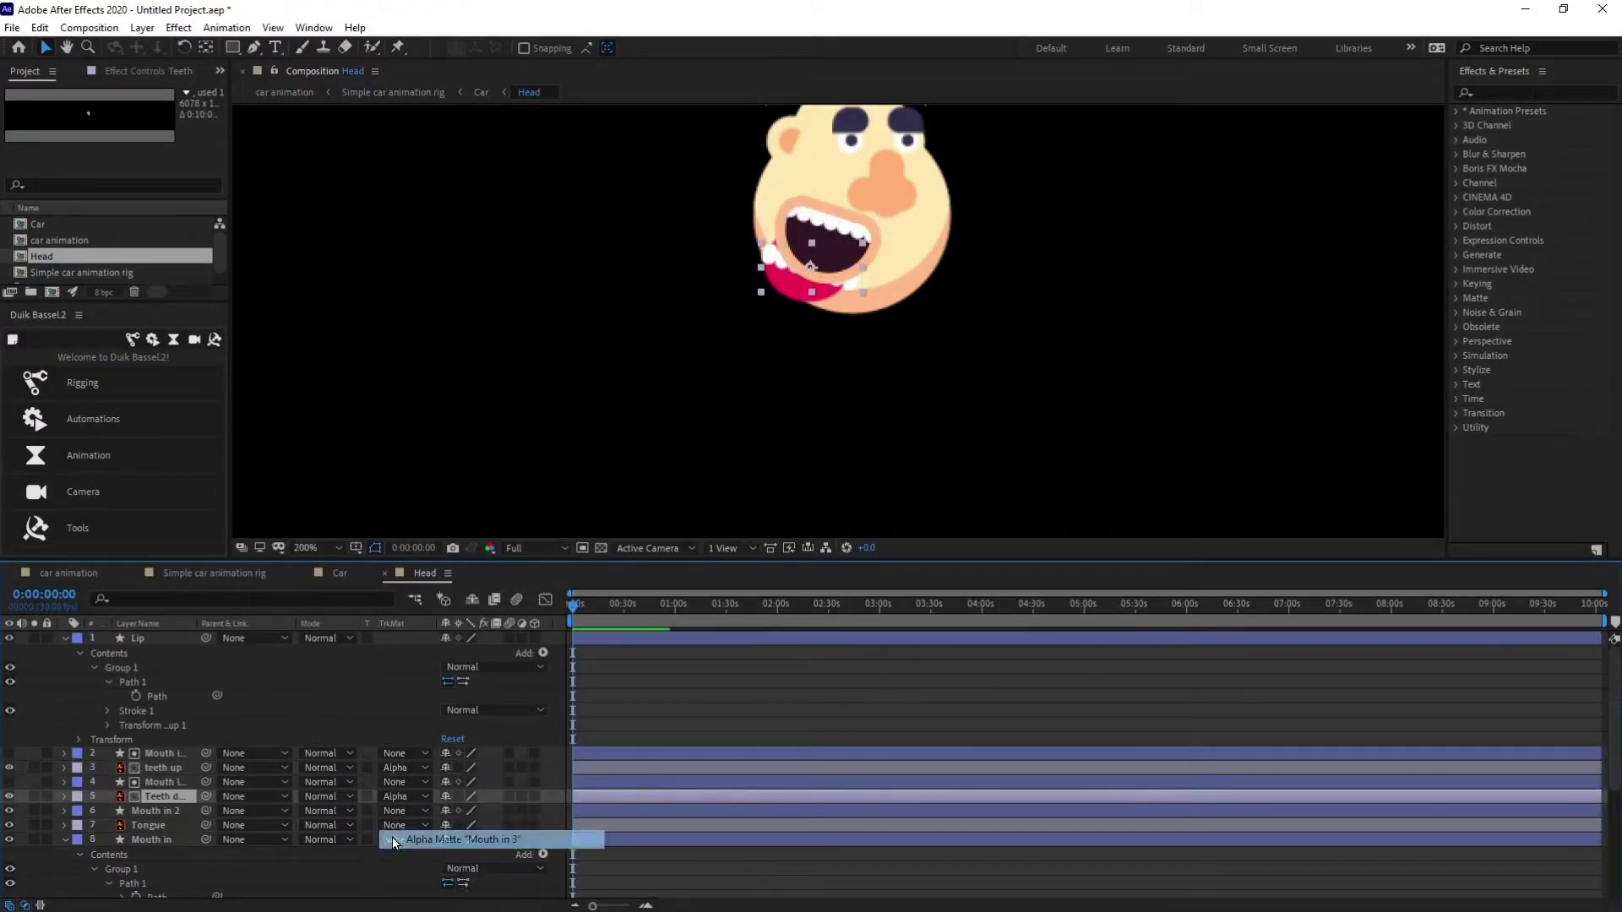
click(397, 825)
click(452, 754)
Parent teeth up to Mouth in 4, Teeth down to Mouth in 3, and Tongue to Mouth in 2
click(148, 768)
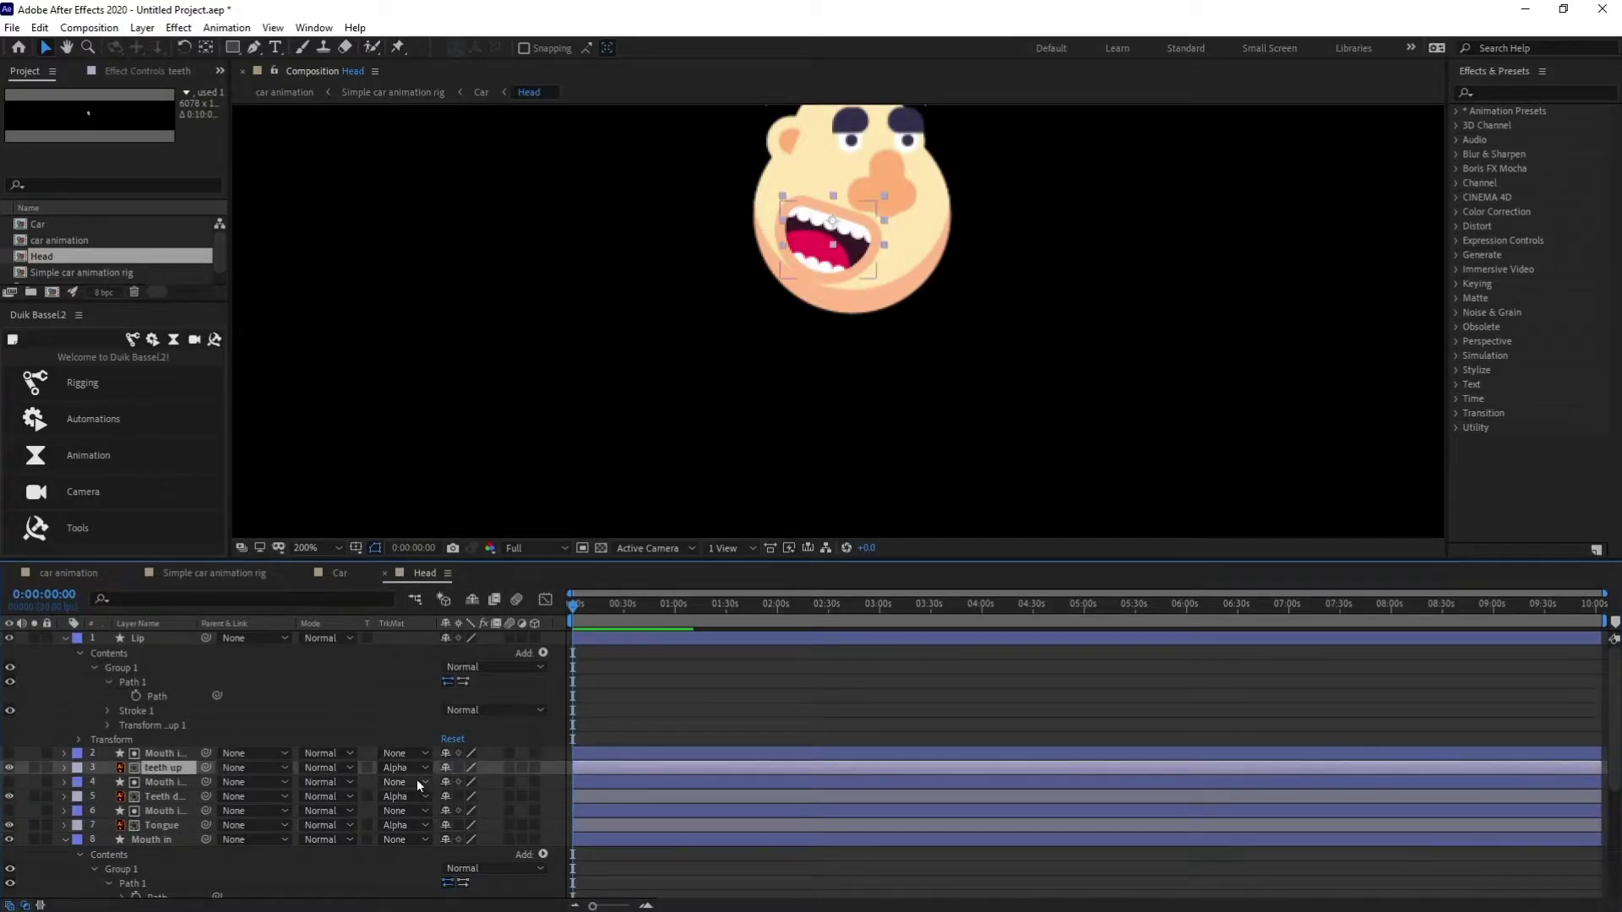
drag(204, 768, 165, 811)
click(177, 794)
click(164, 825)
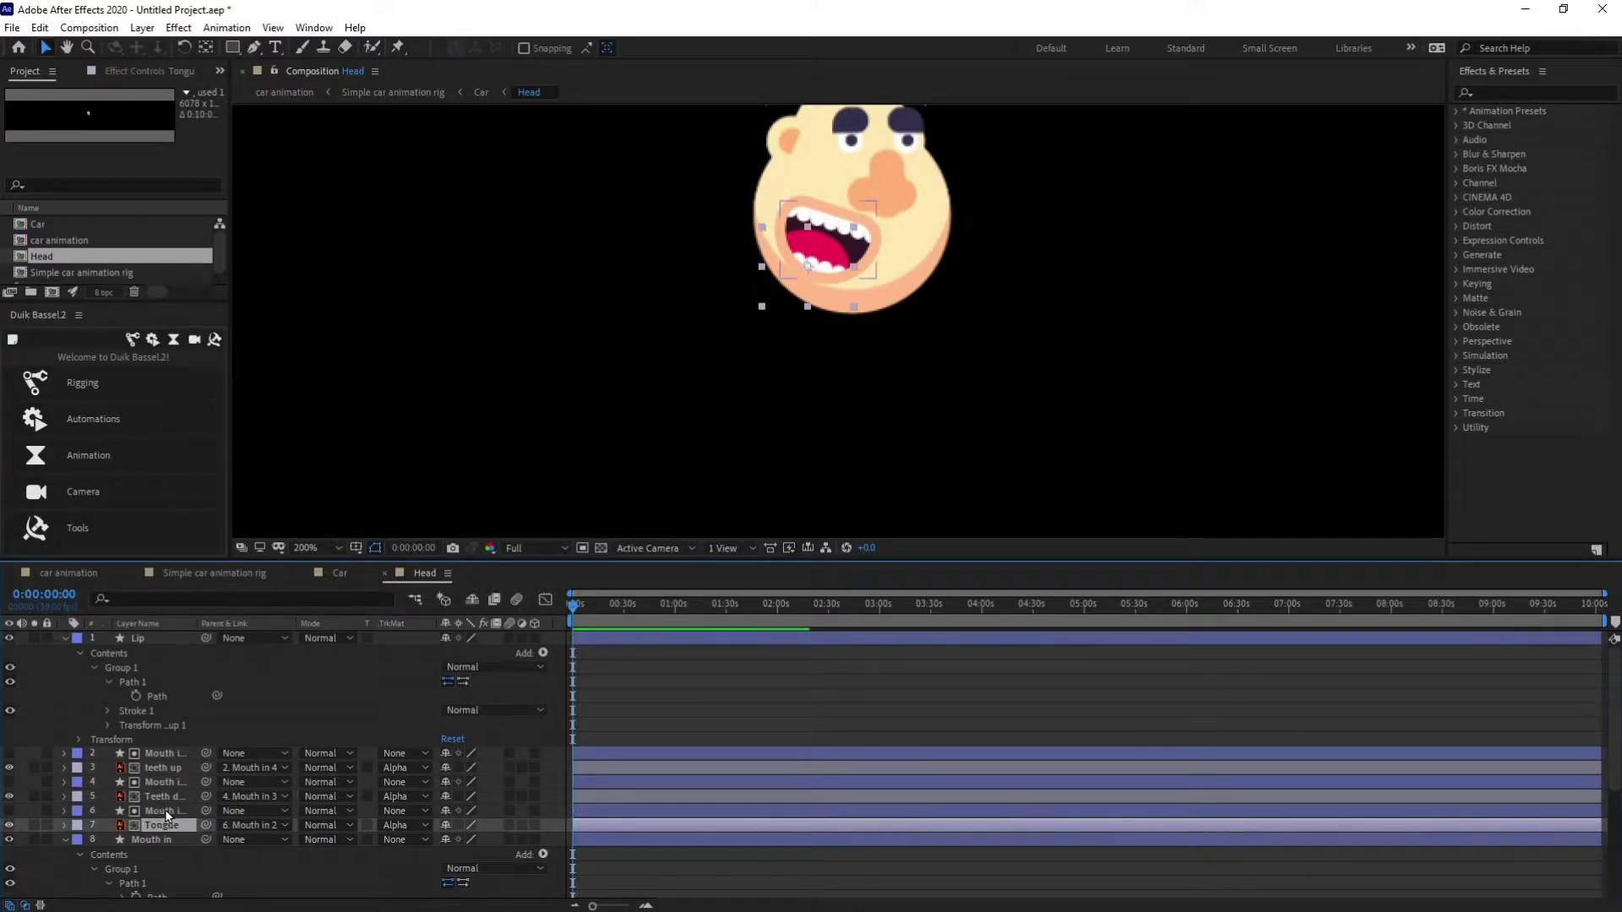
Parent Mouth in 2, 3 and 4 to Mouth in, parent Mouth in to Lip, and collapse the expanded layers
click(164, 810)
ctrl+click(165, 782)
ctrl+click(164, 755)
drag(205, 752, 139, 640)
click(169, 841)
scroll(408, 703, down, 5)
click(64, 648)
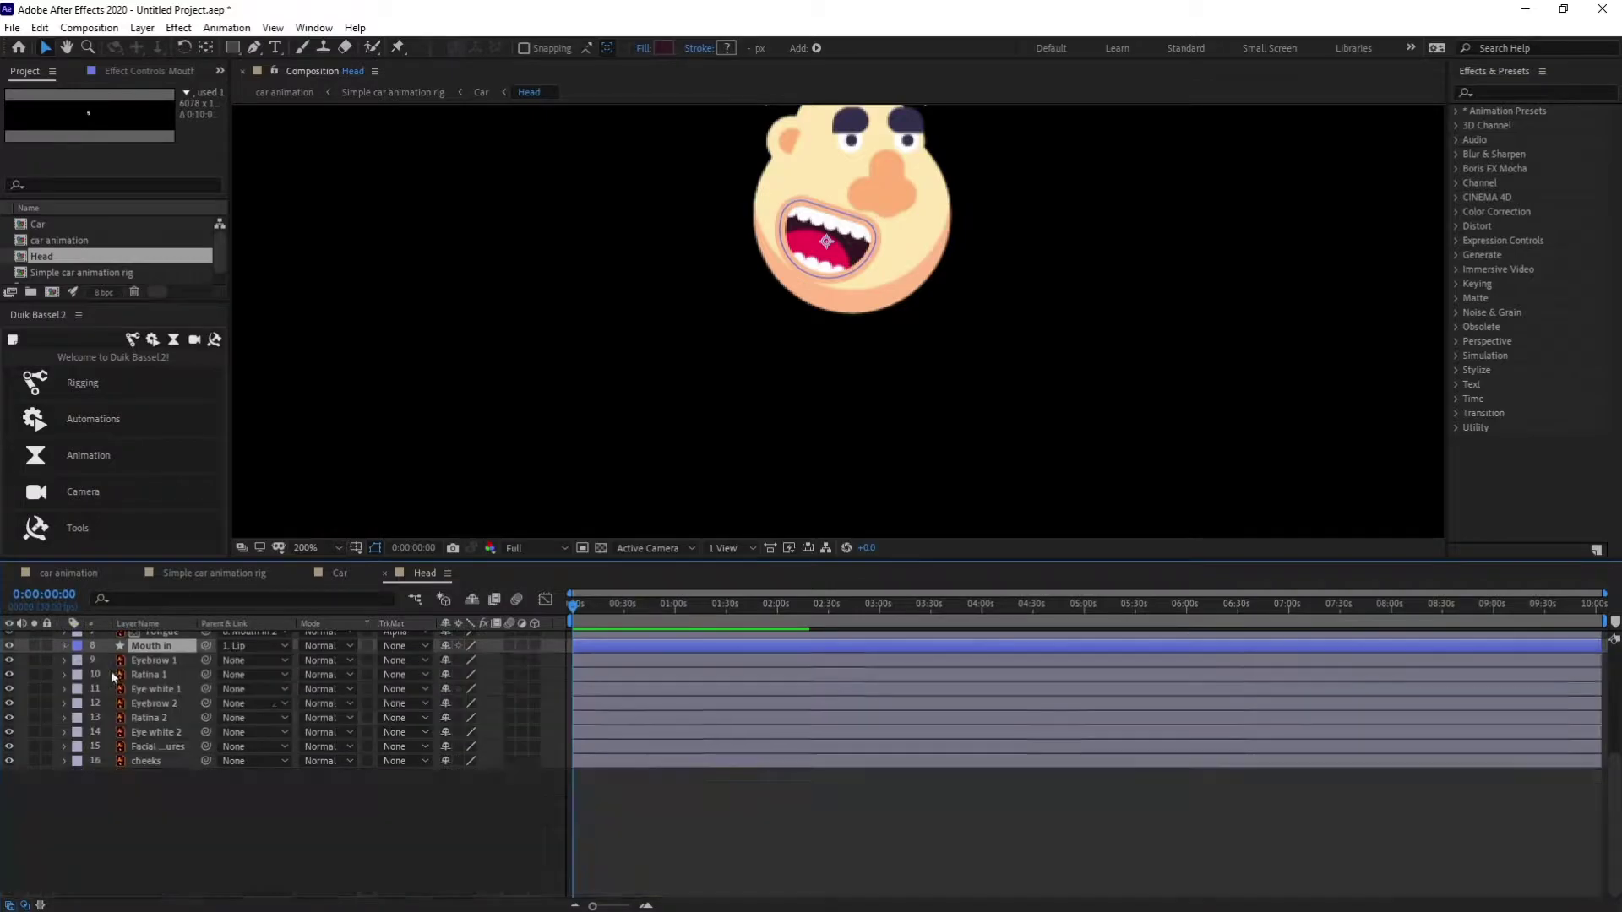
scroll(112, 672, up, 5)
click(64, 639)
Apply the Wave Warp effect to the Lip layer and set its Wave Speed to 2
click(169, 639)
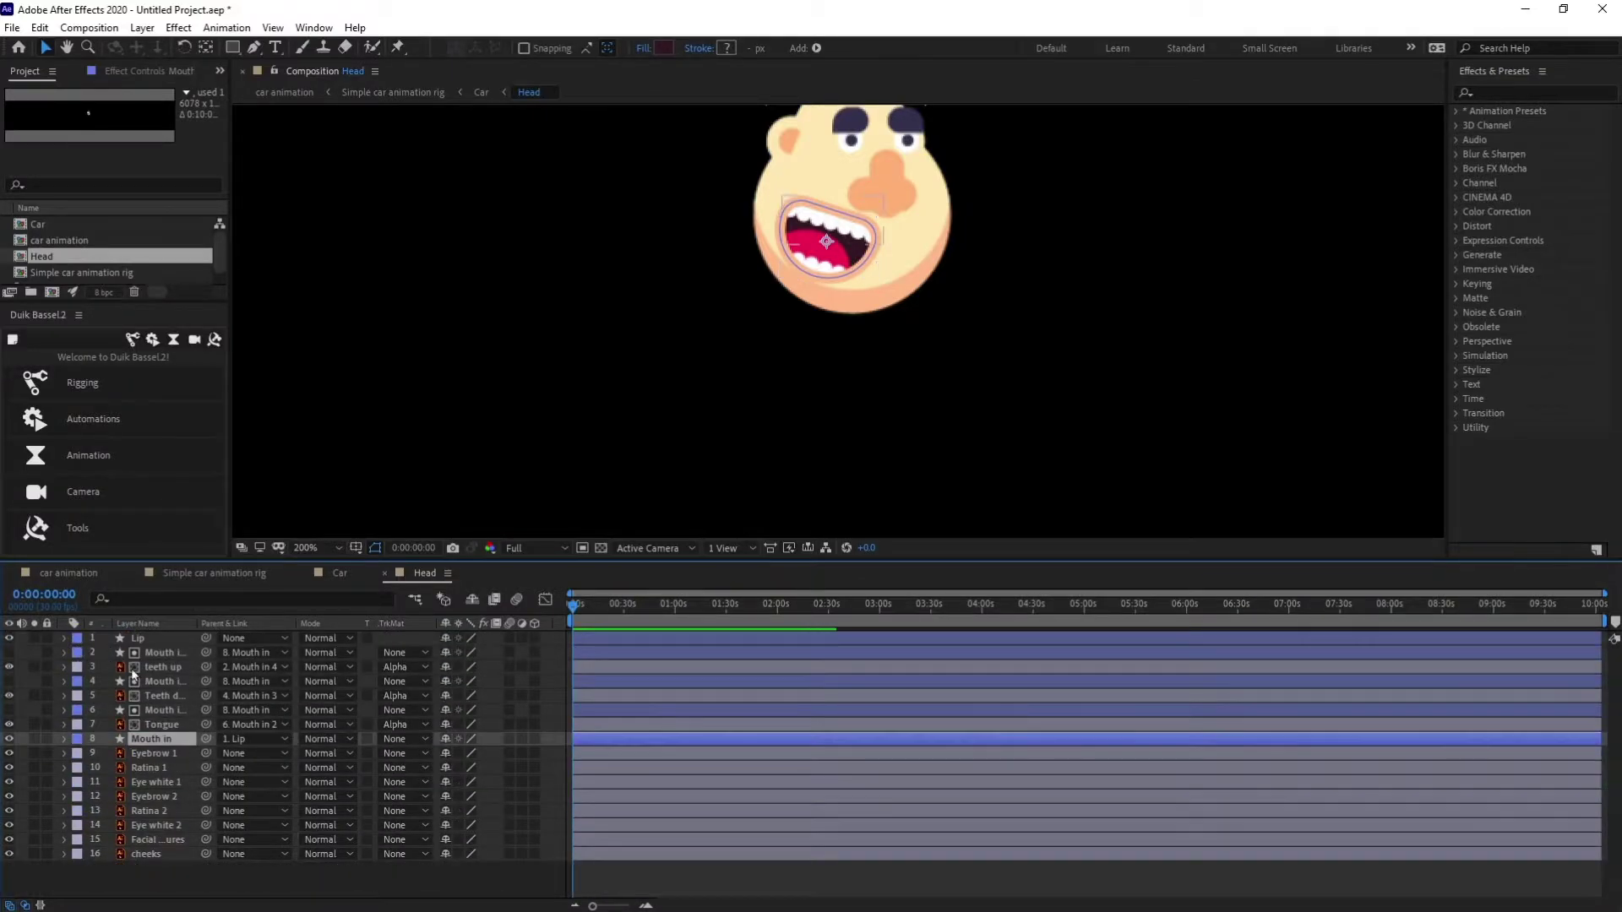
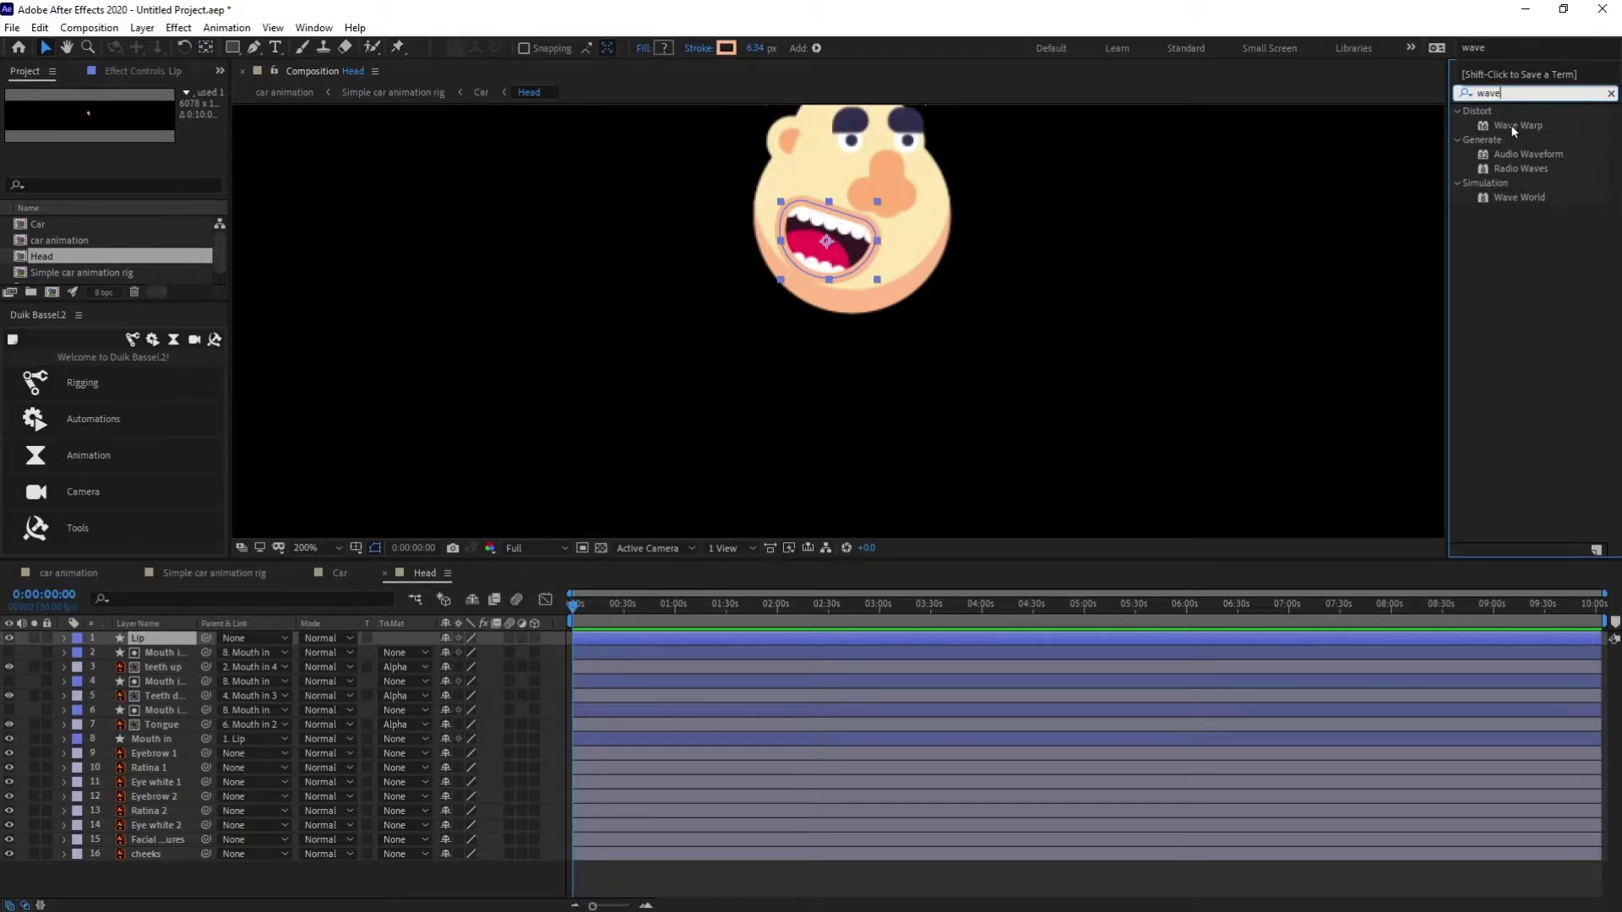
double_click(1513, 126)
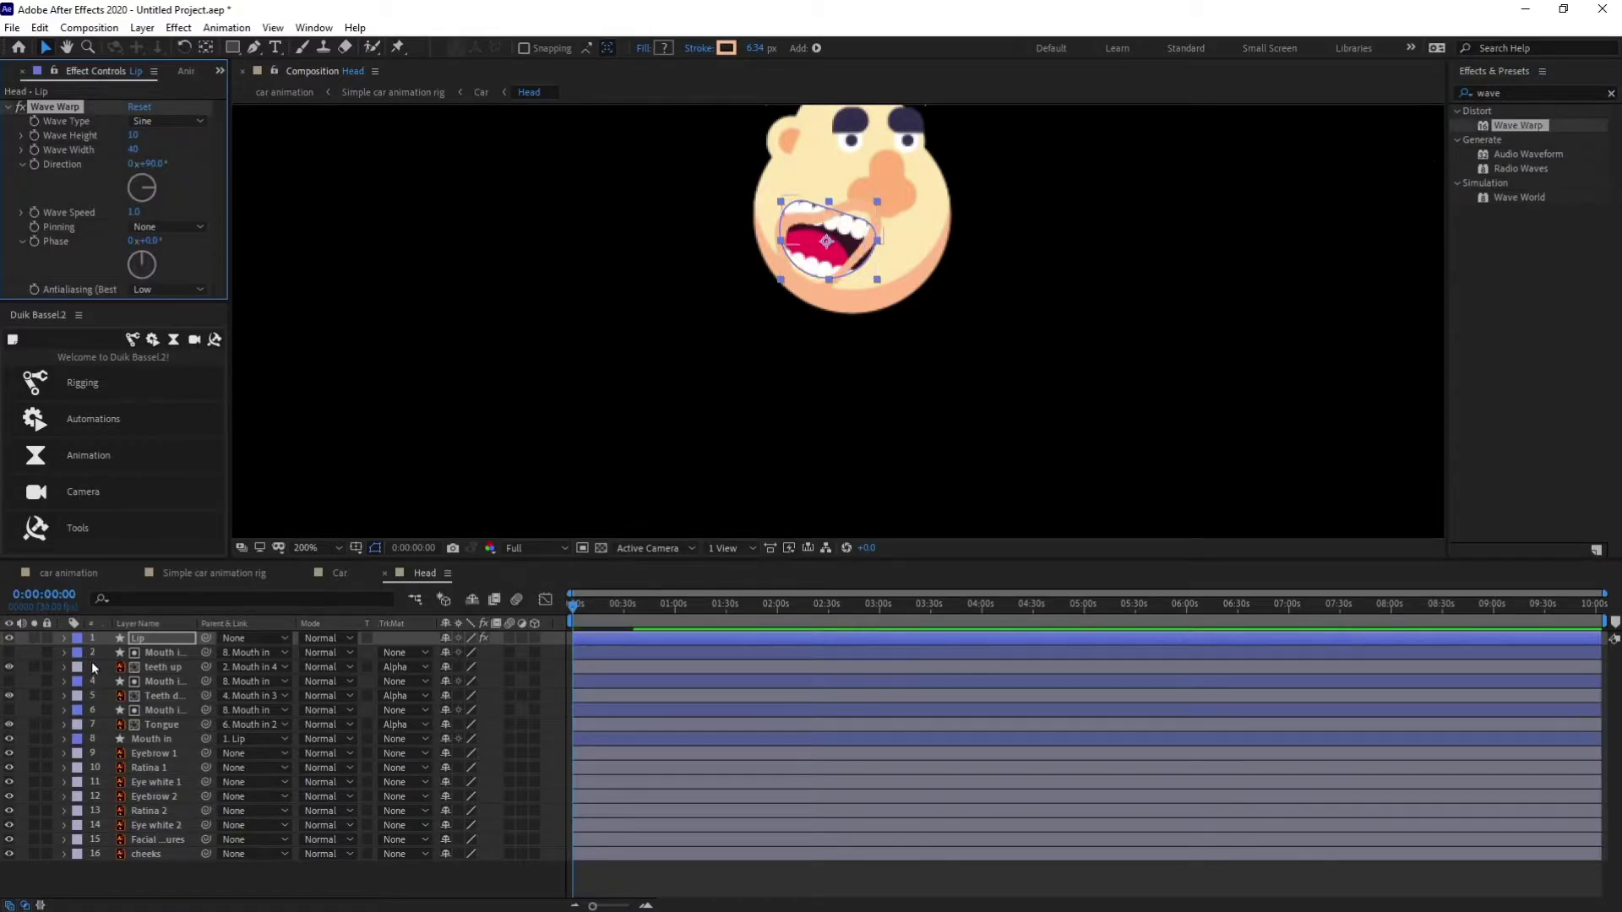
click(133, 641)
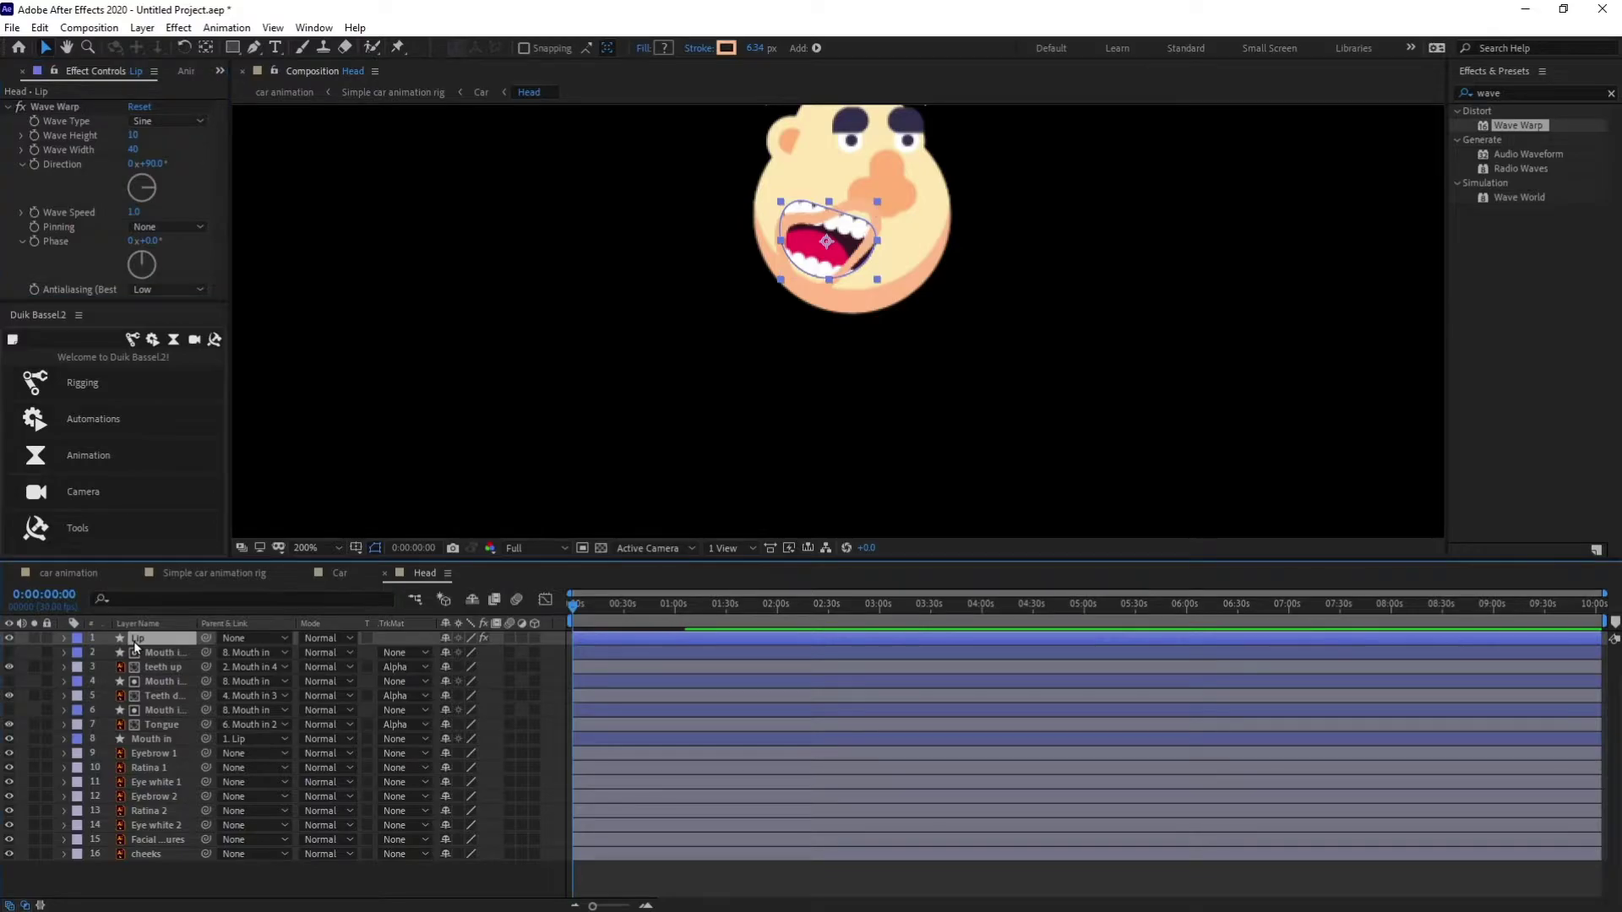
click(131, 212)
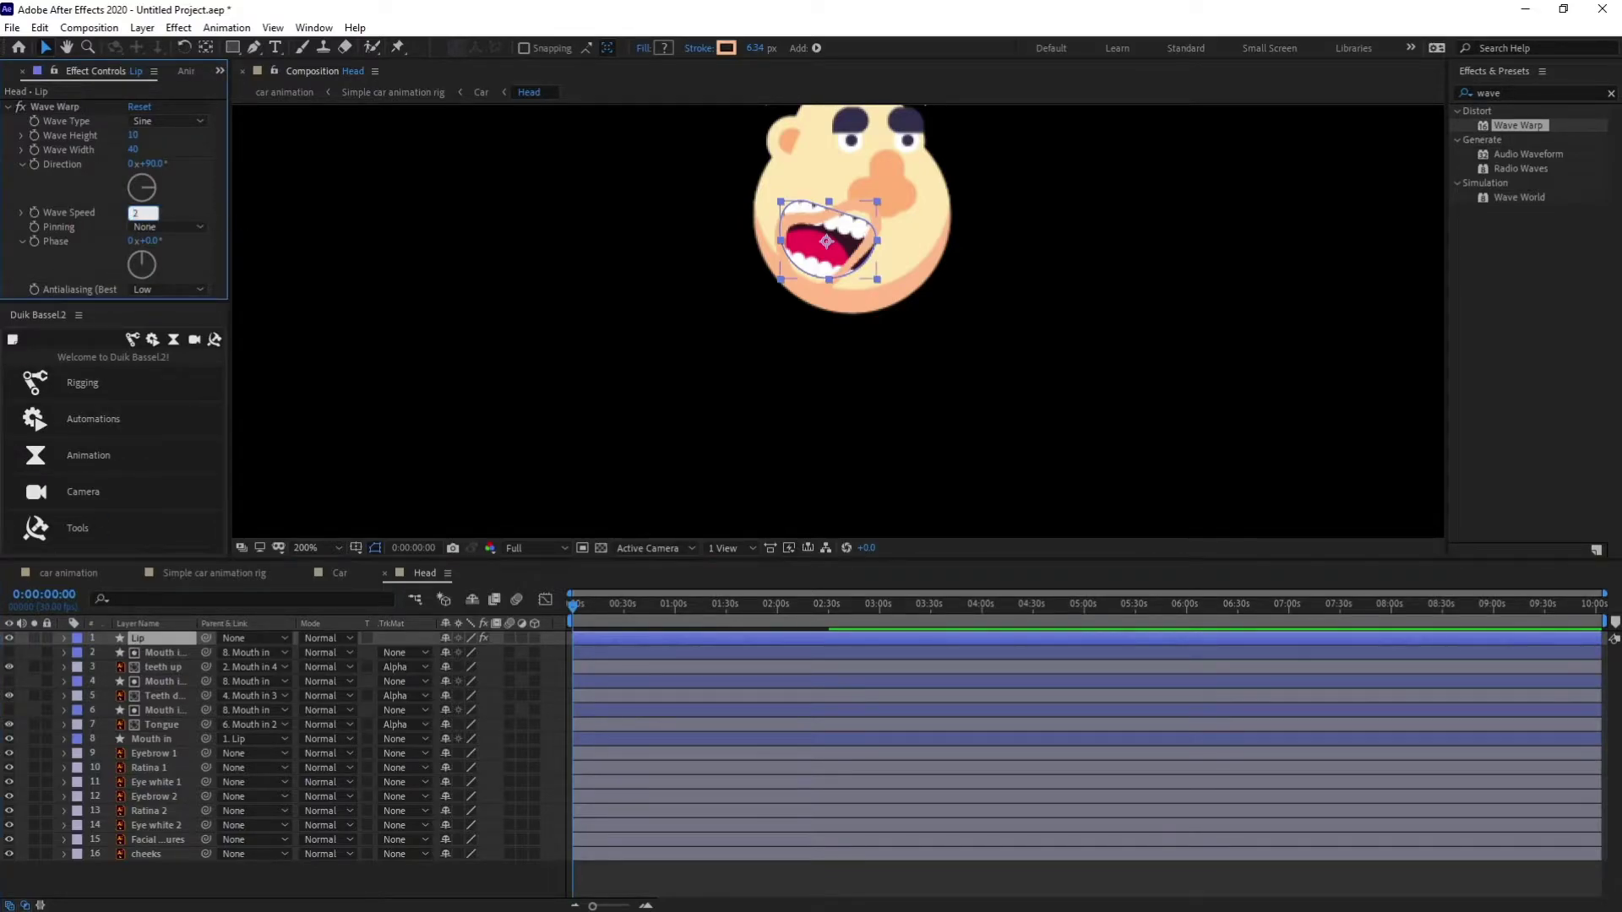
key(Return)
Set the Lip's Wave Warp Direction to -60° and Wave Height to 3, and preview the animation
click(152, 163)
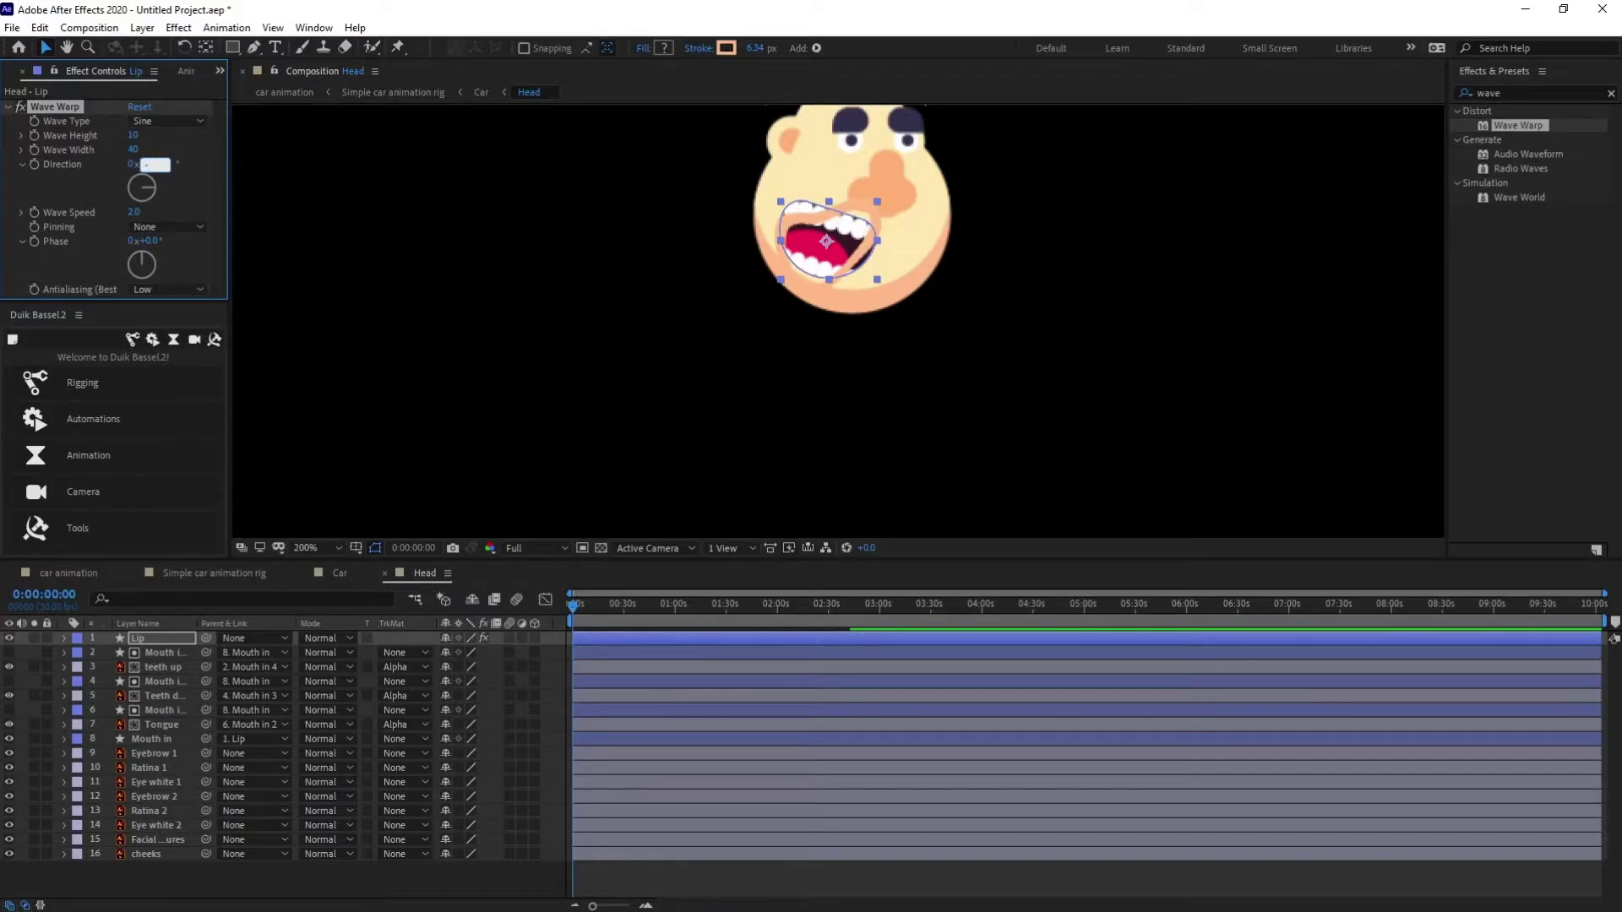
click(131, 136)
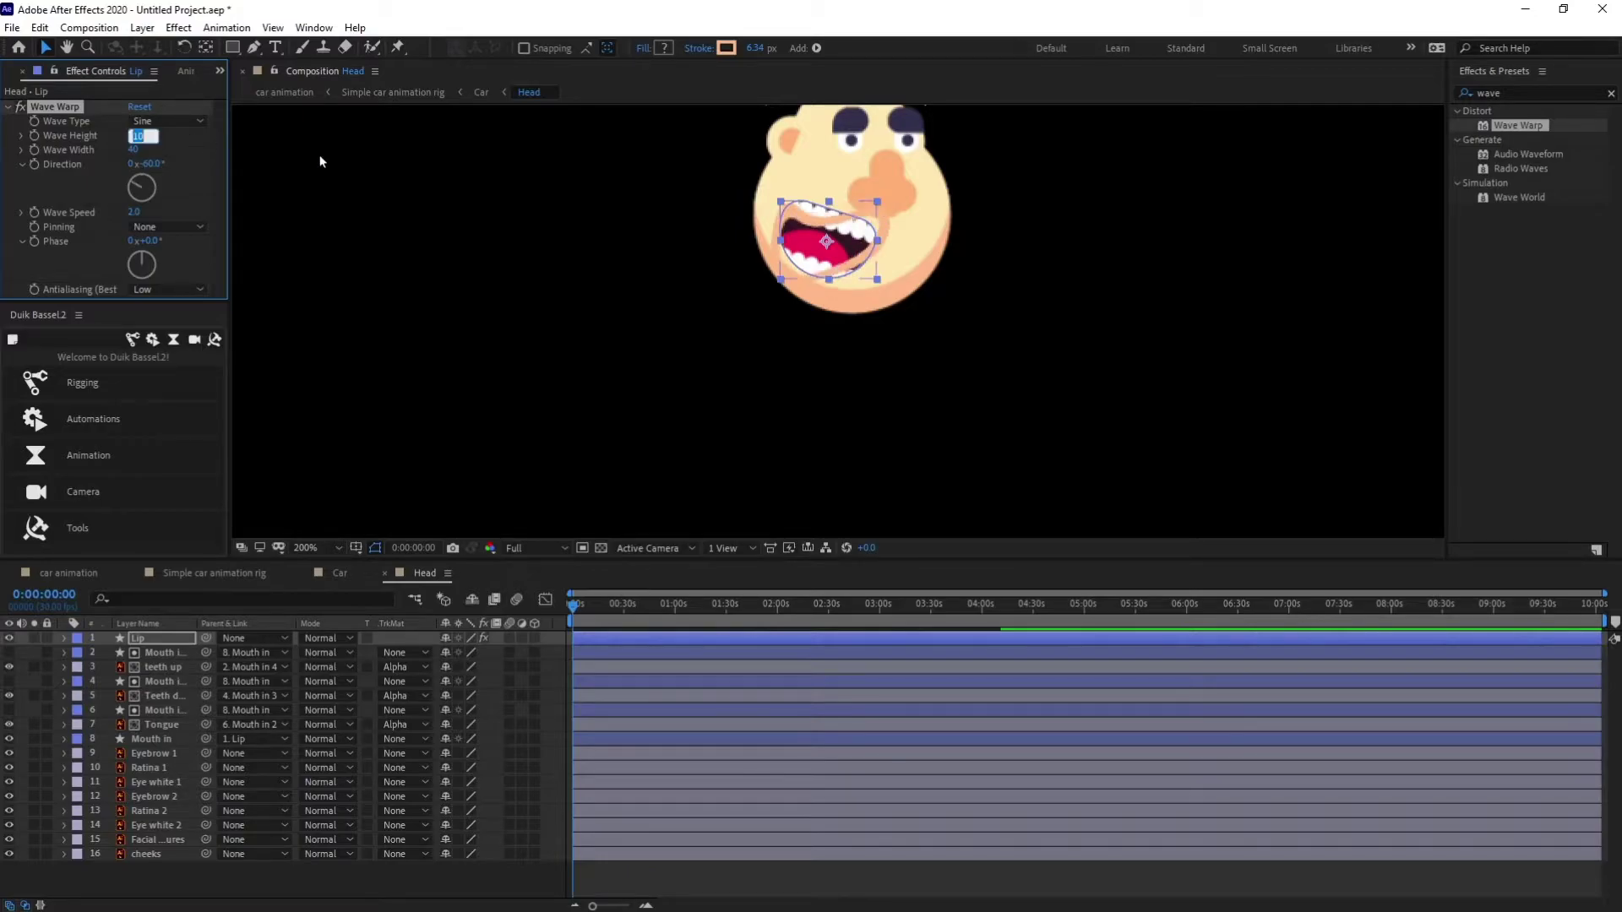
text(3)
key(Return)
key(space)
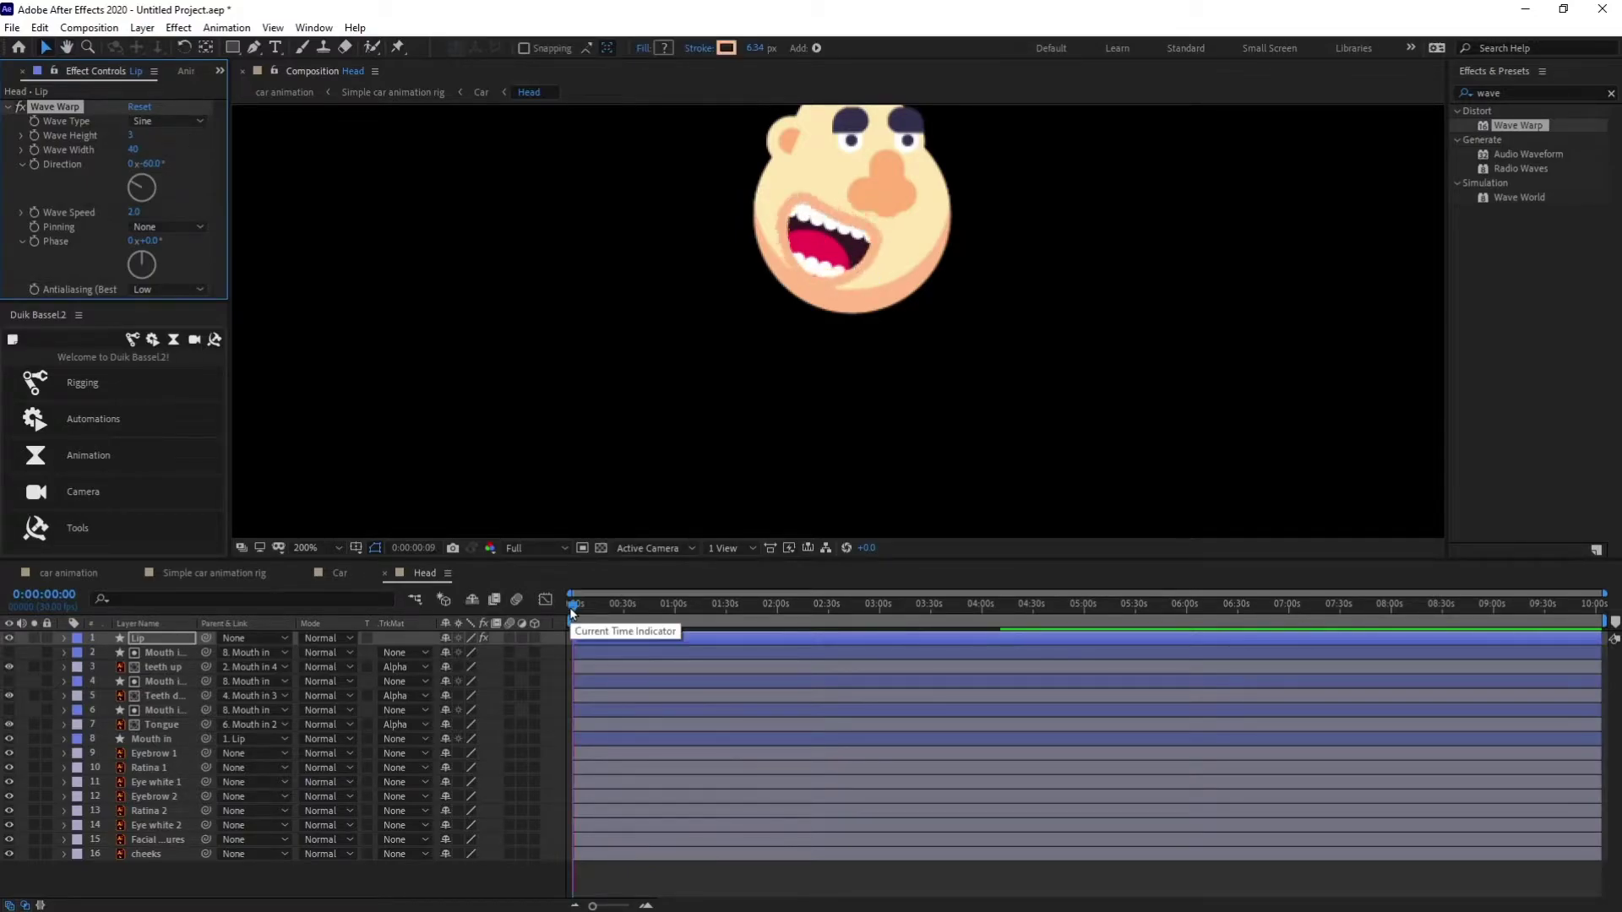
key(space)
Copy the Lip's Wave Warp effect onto Mouth in and its three matte copies
click(56, 105)
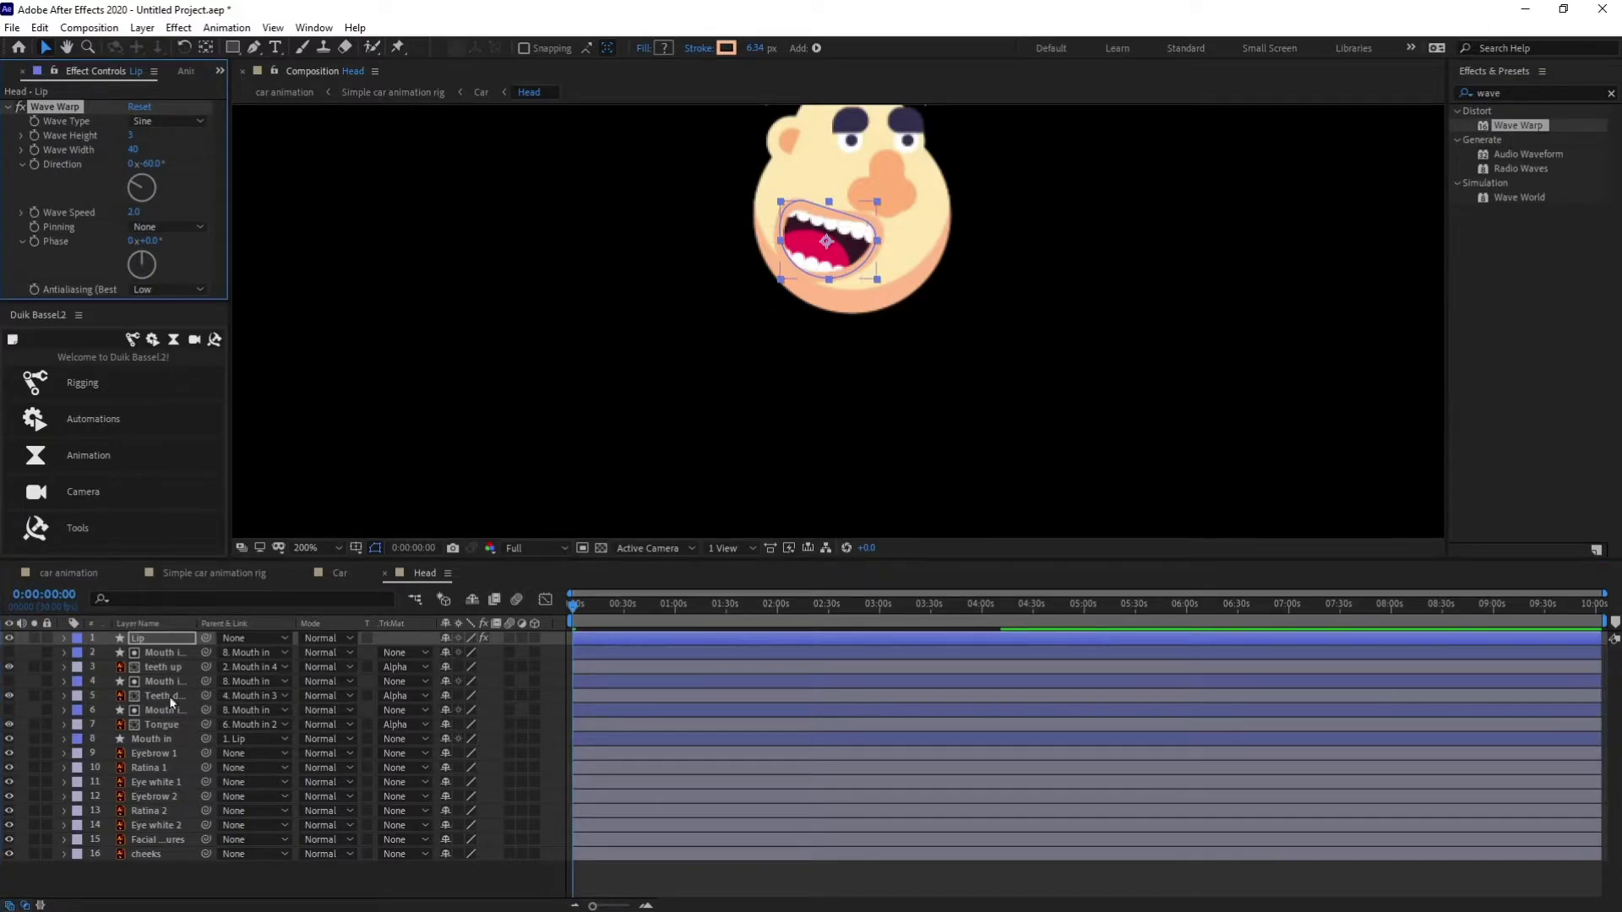
click(165, 670)
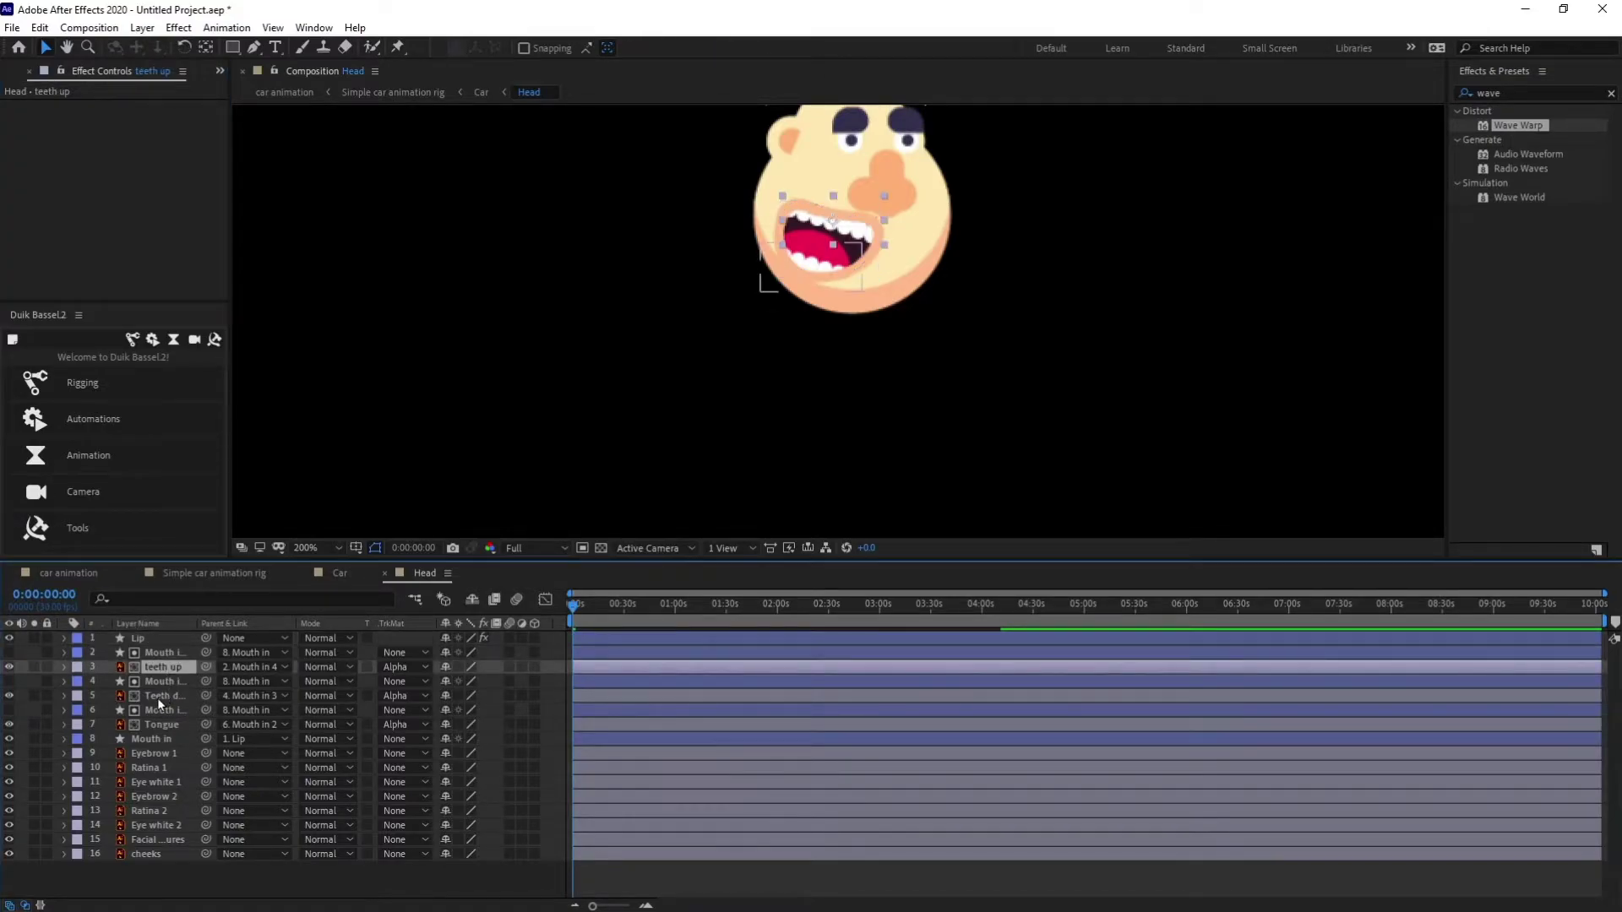
ctrl+click(157, 697)
ctrl+click(159, 727)
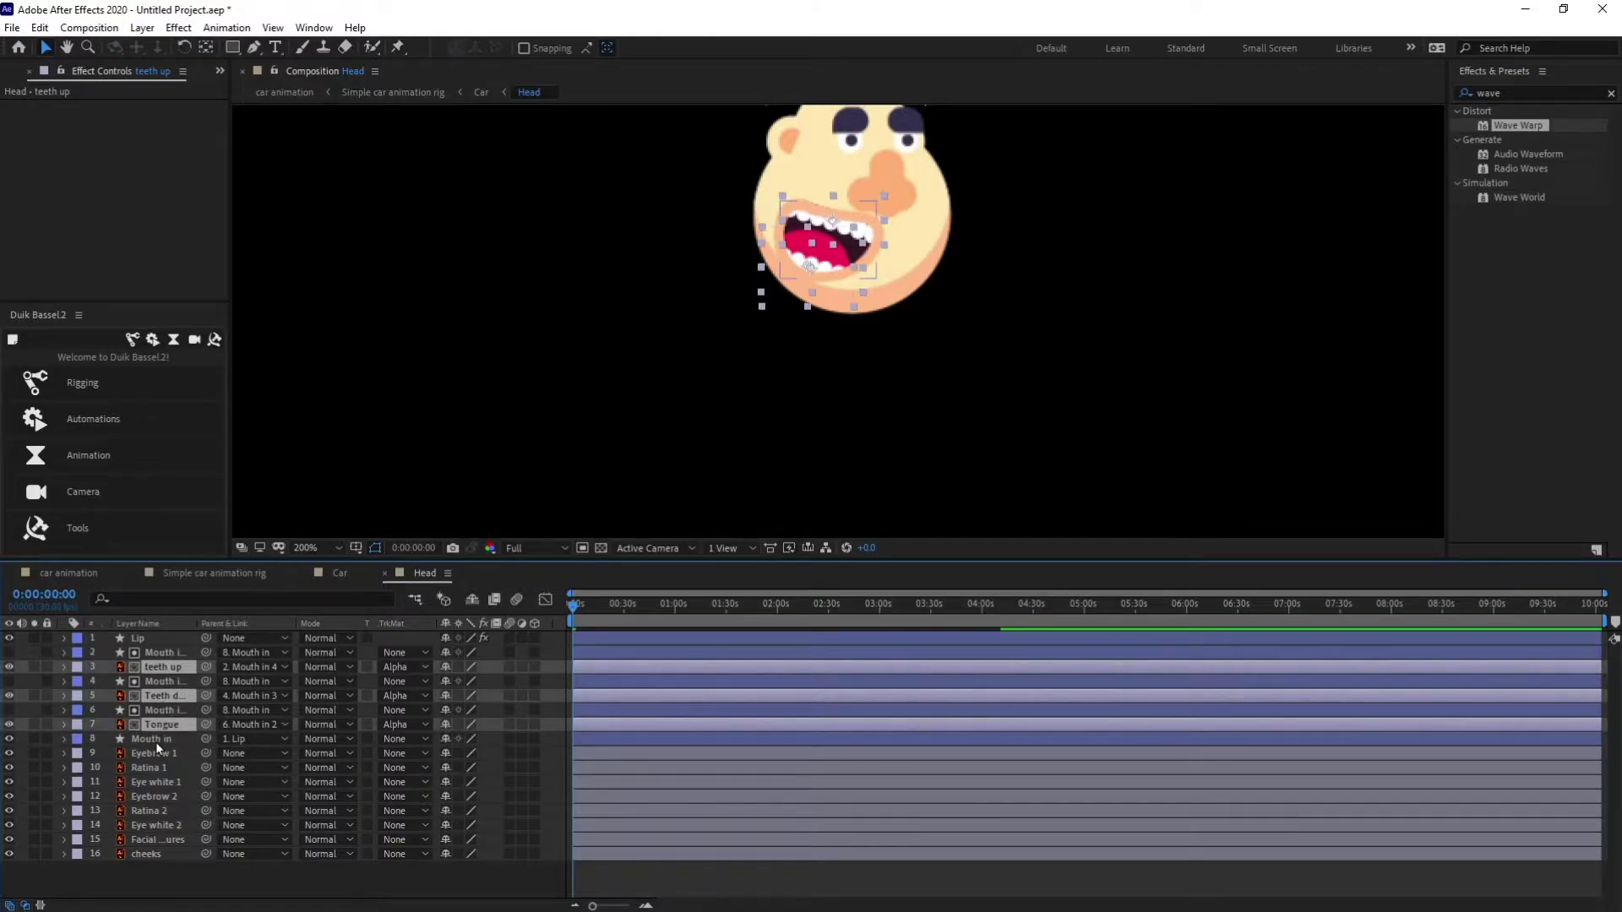
ctrl+click(155, 740)
key(ctrl+alt+shift+e)
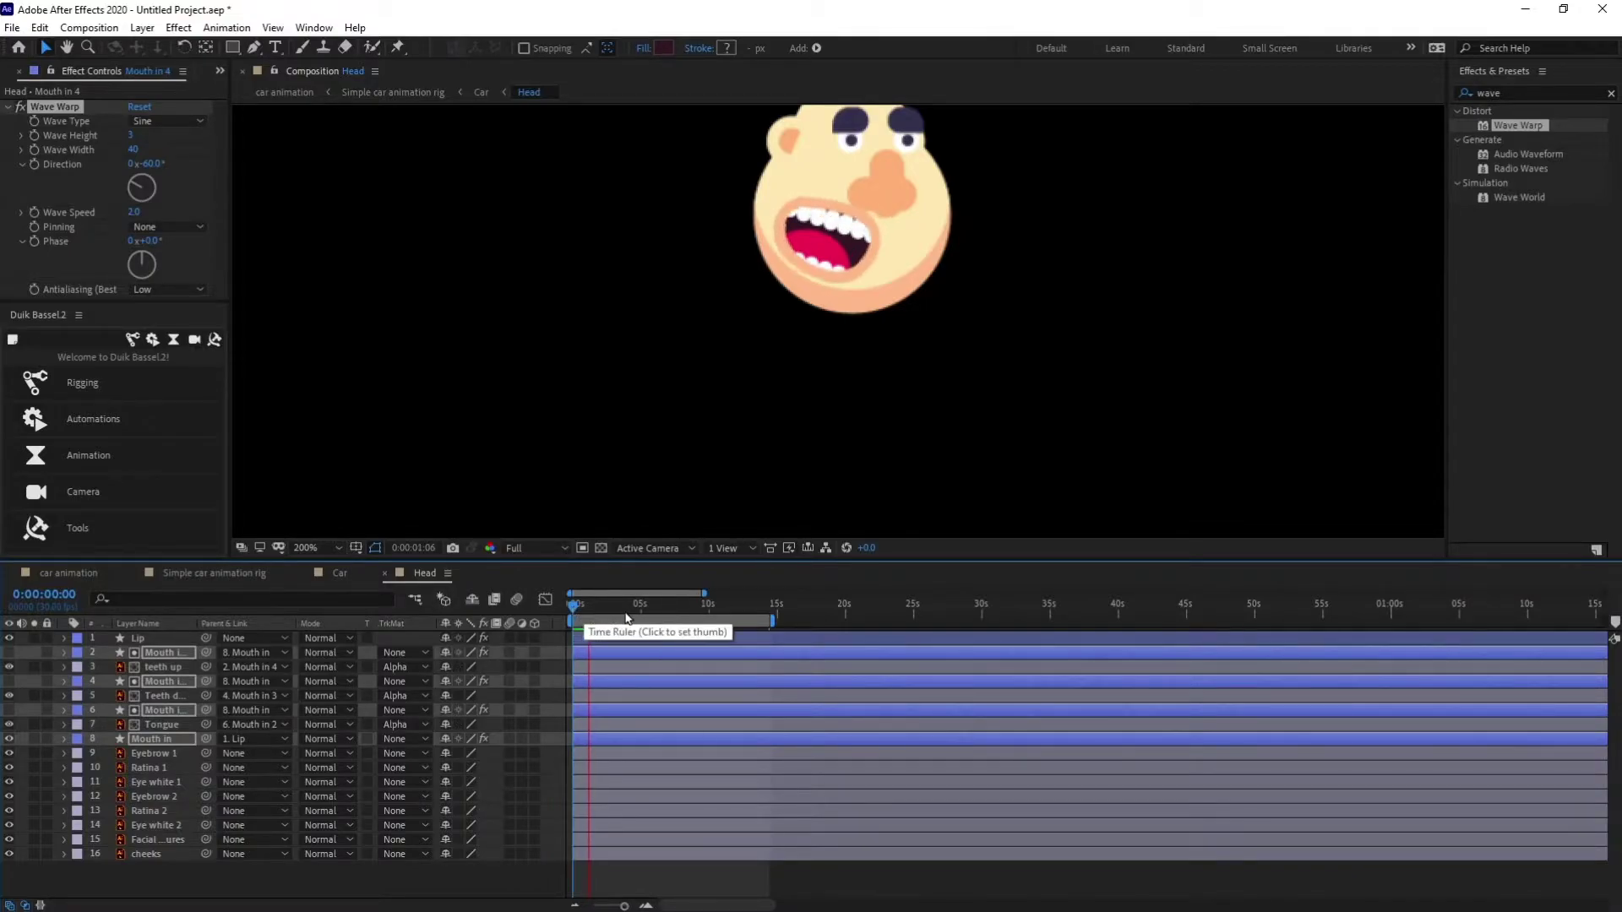
Set the composition's preview resolution to Third and play back the mouth animation
click(533, 549)
click(530, 626)
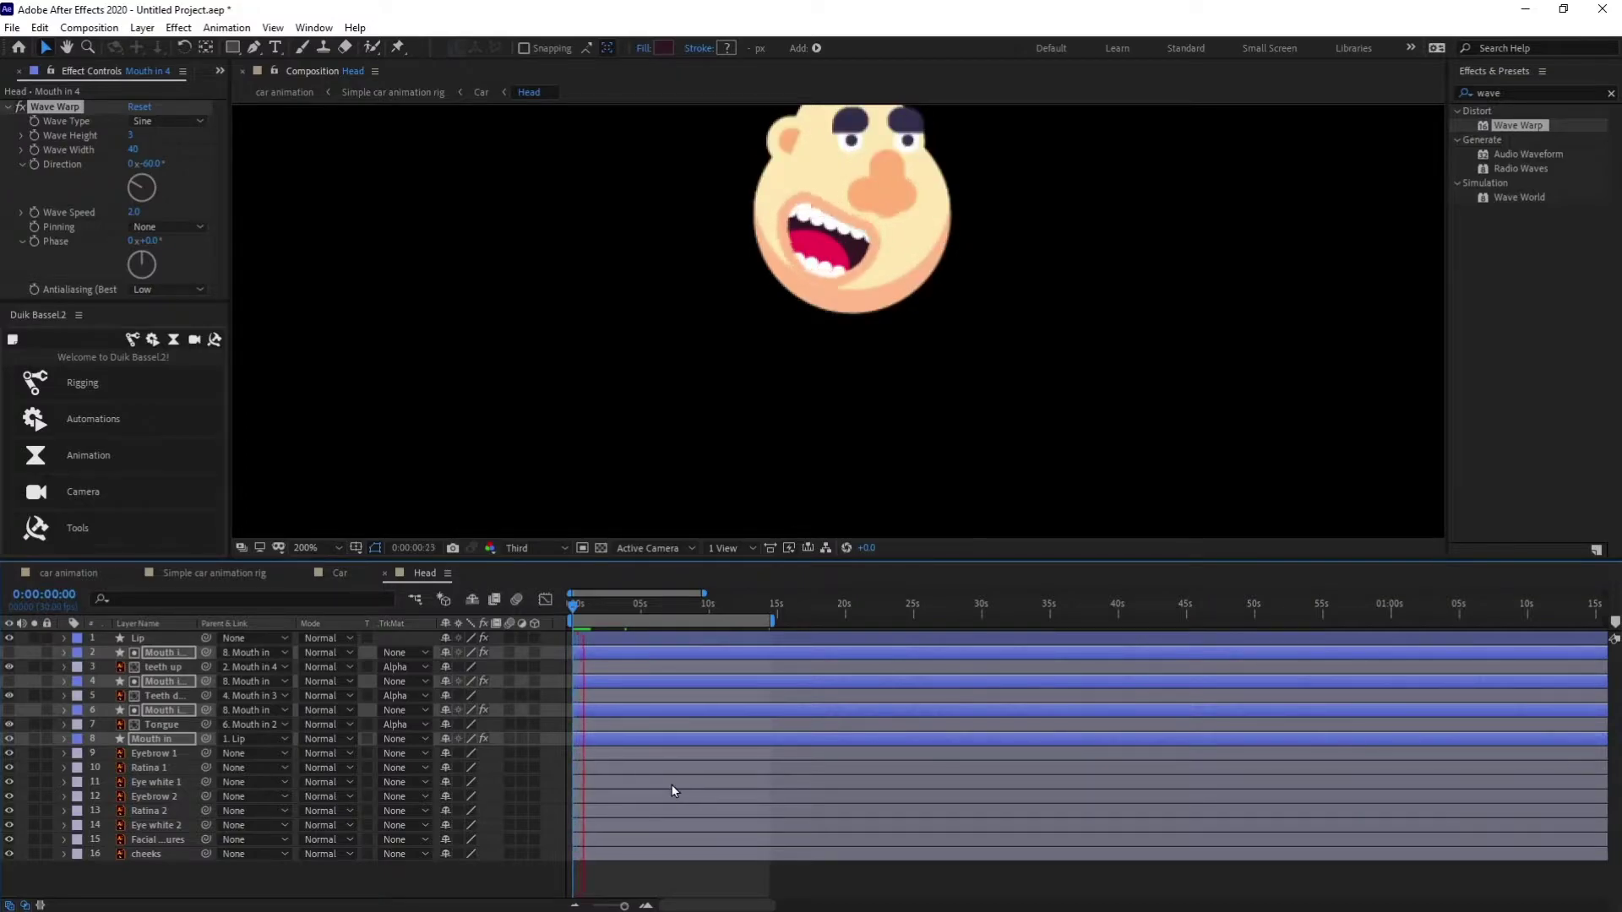
key(space)
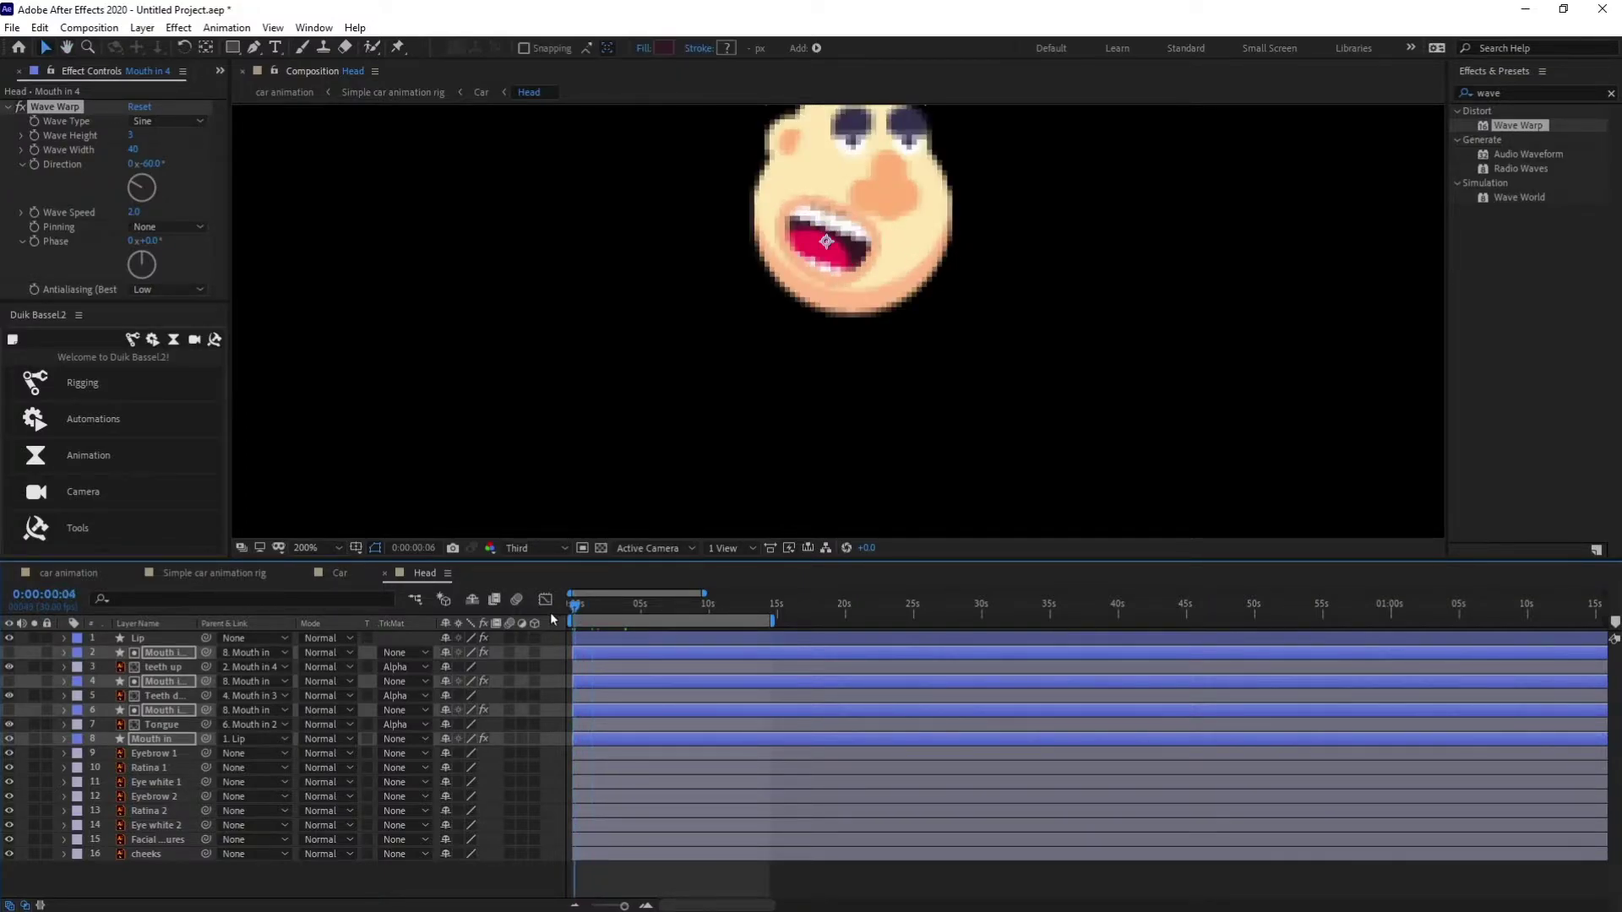
Try moving the cheeks layer slightly down on the face, and undo the move
click(146, 854)
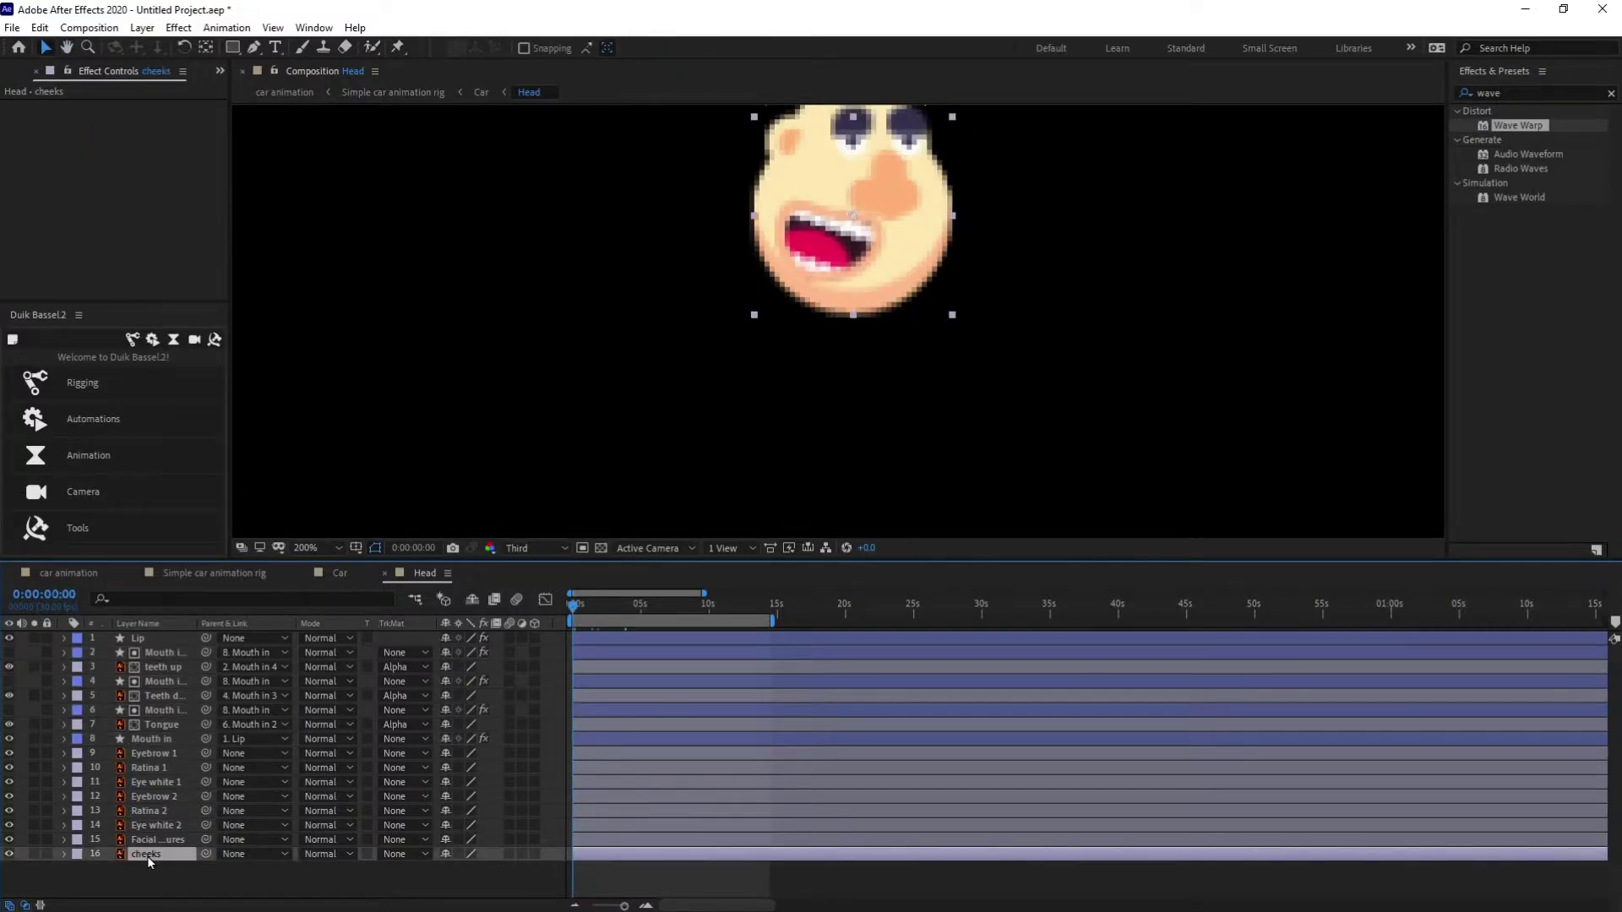
drag(881, 277, 872, 297)
key(ctrl+z)
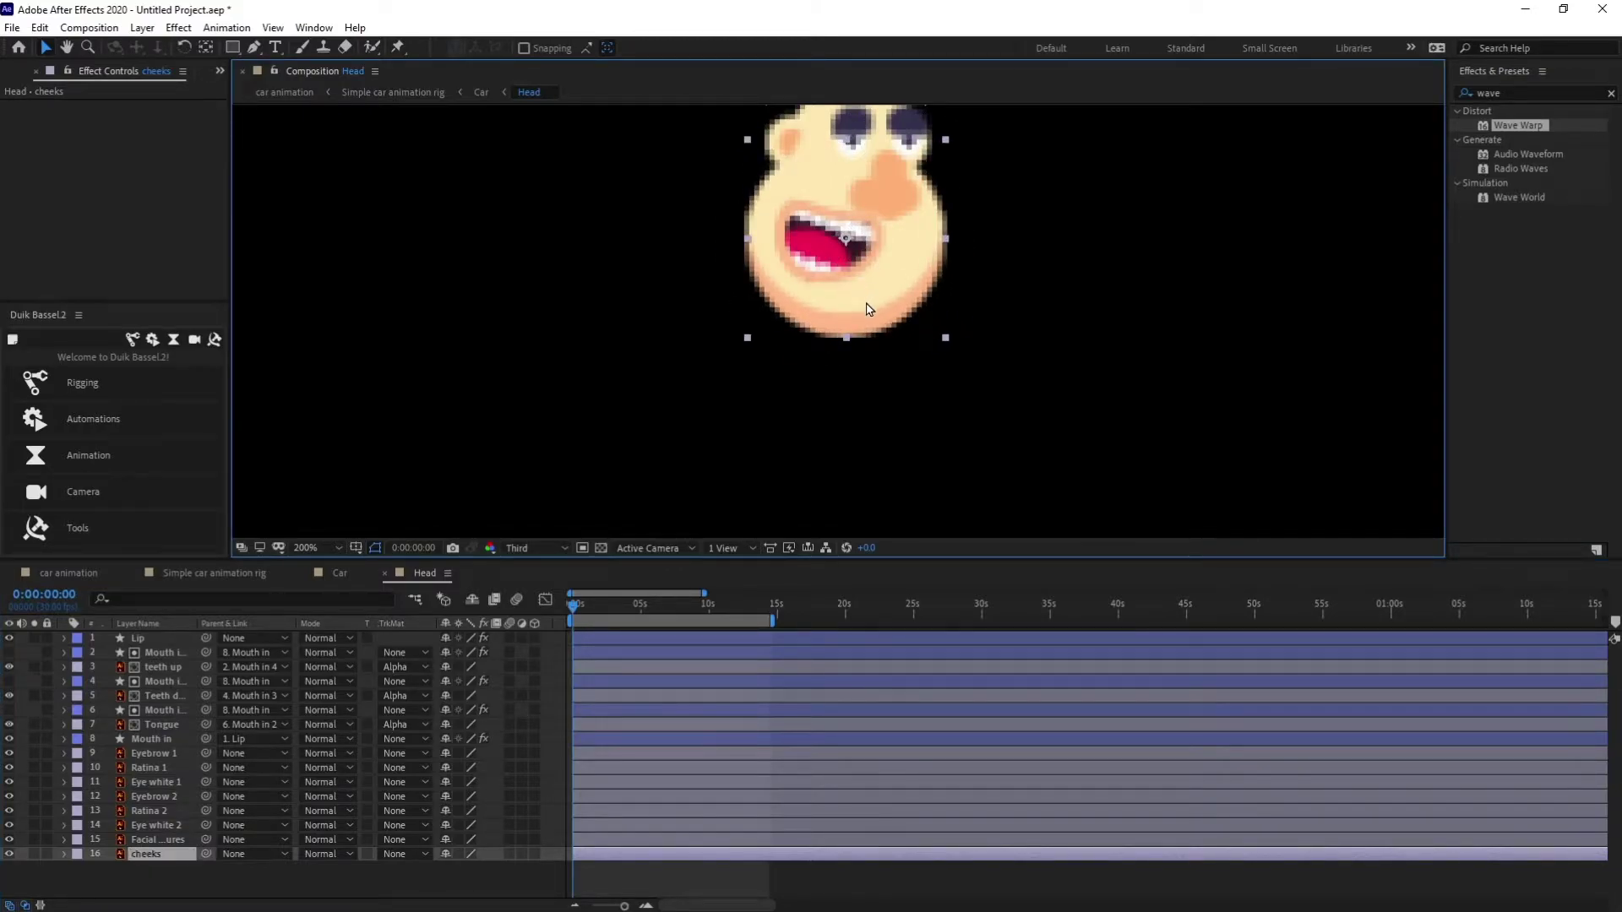
key(ctrl+z)
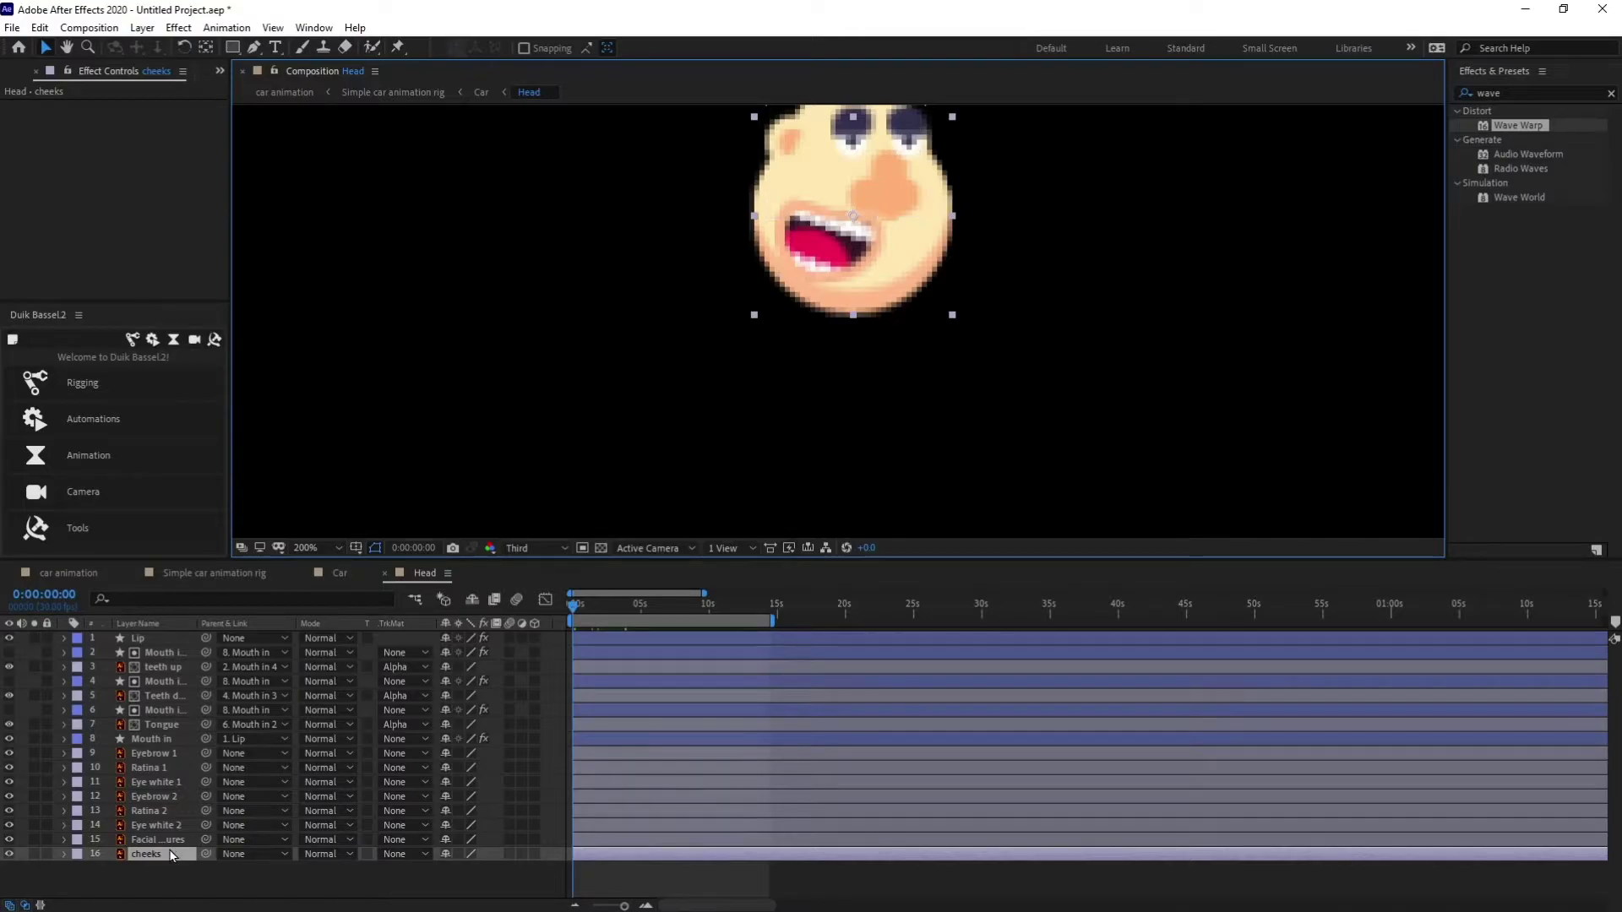
Paste the copied Wave Warp effect onto the cheeks layer and preview the face animation
key(ctrl+v)
key(space)
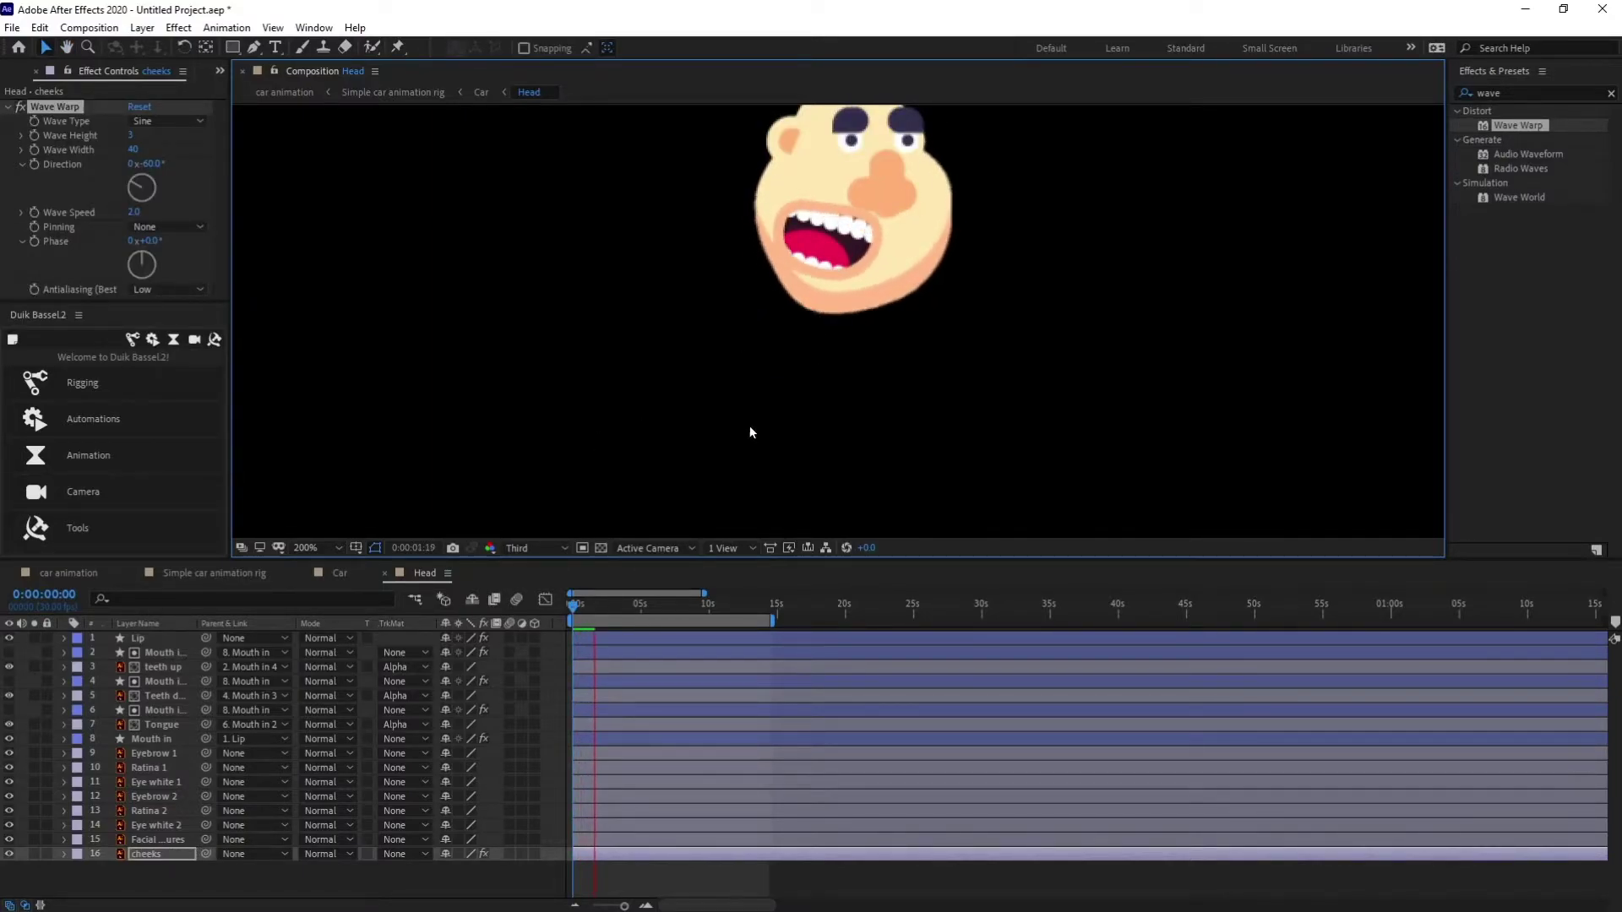
key(space)
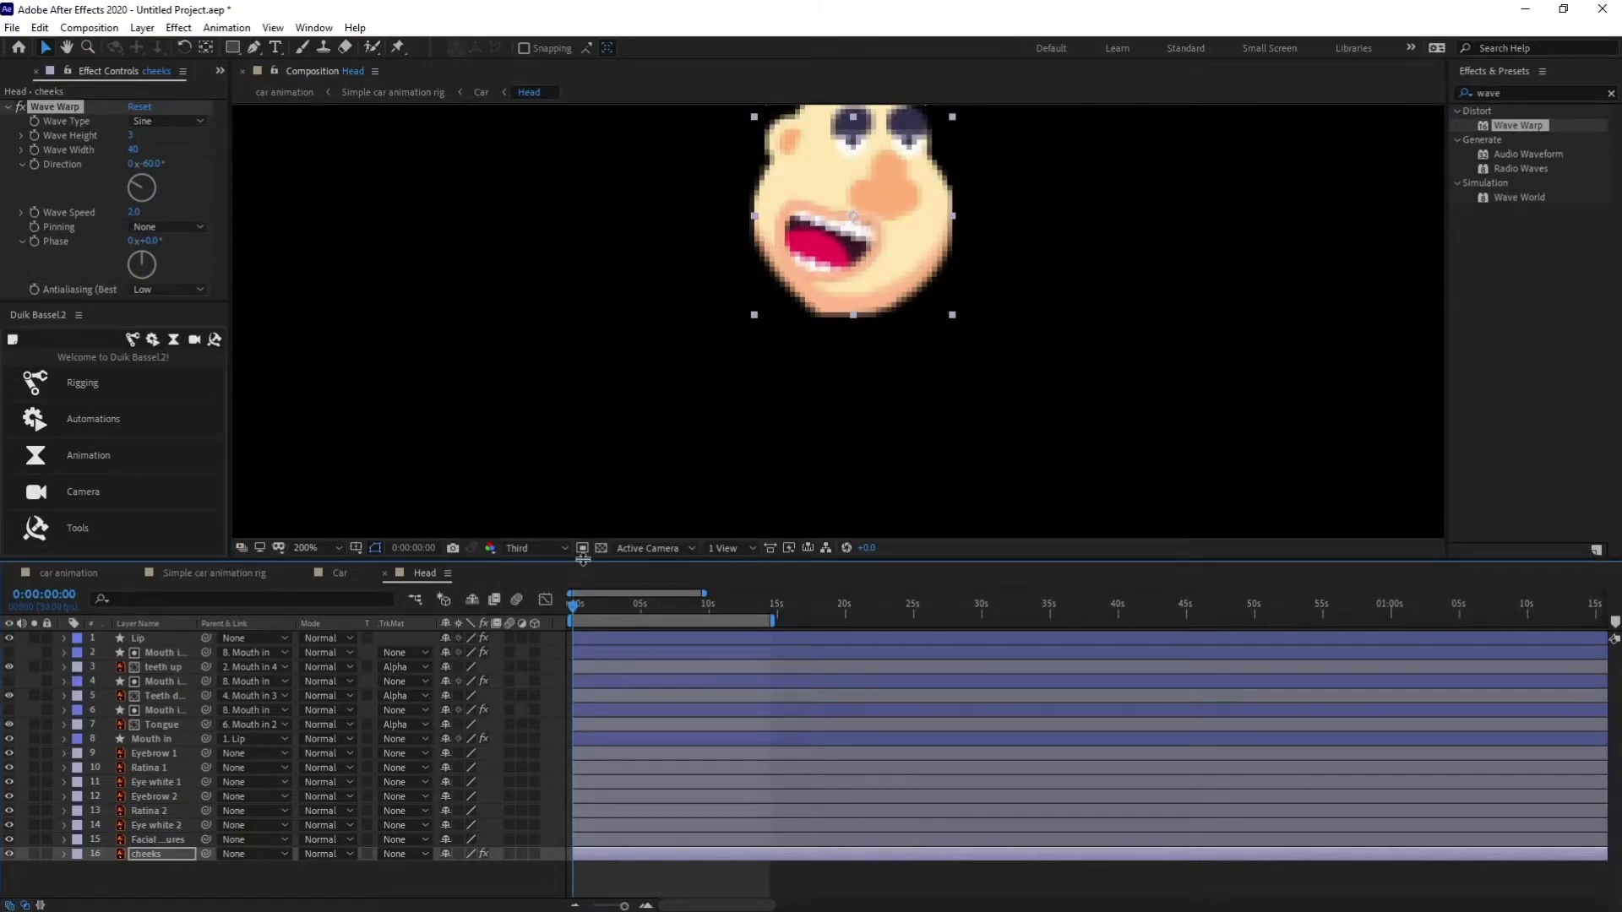
In the Car composition, parent Head to Neck, Neck to Body, and Body to Car body
click(338, 575)
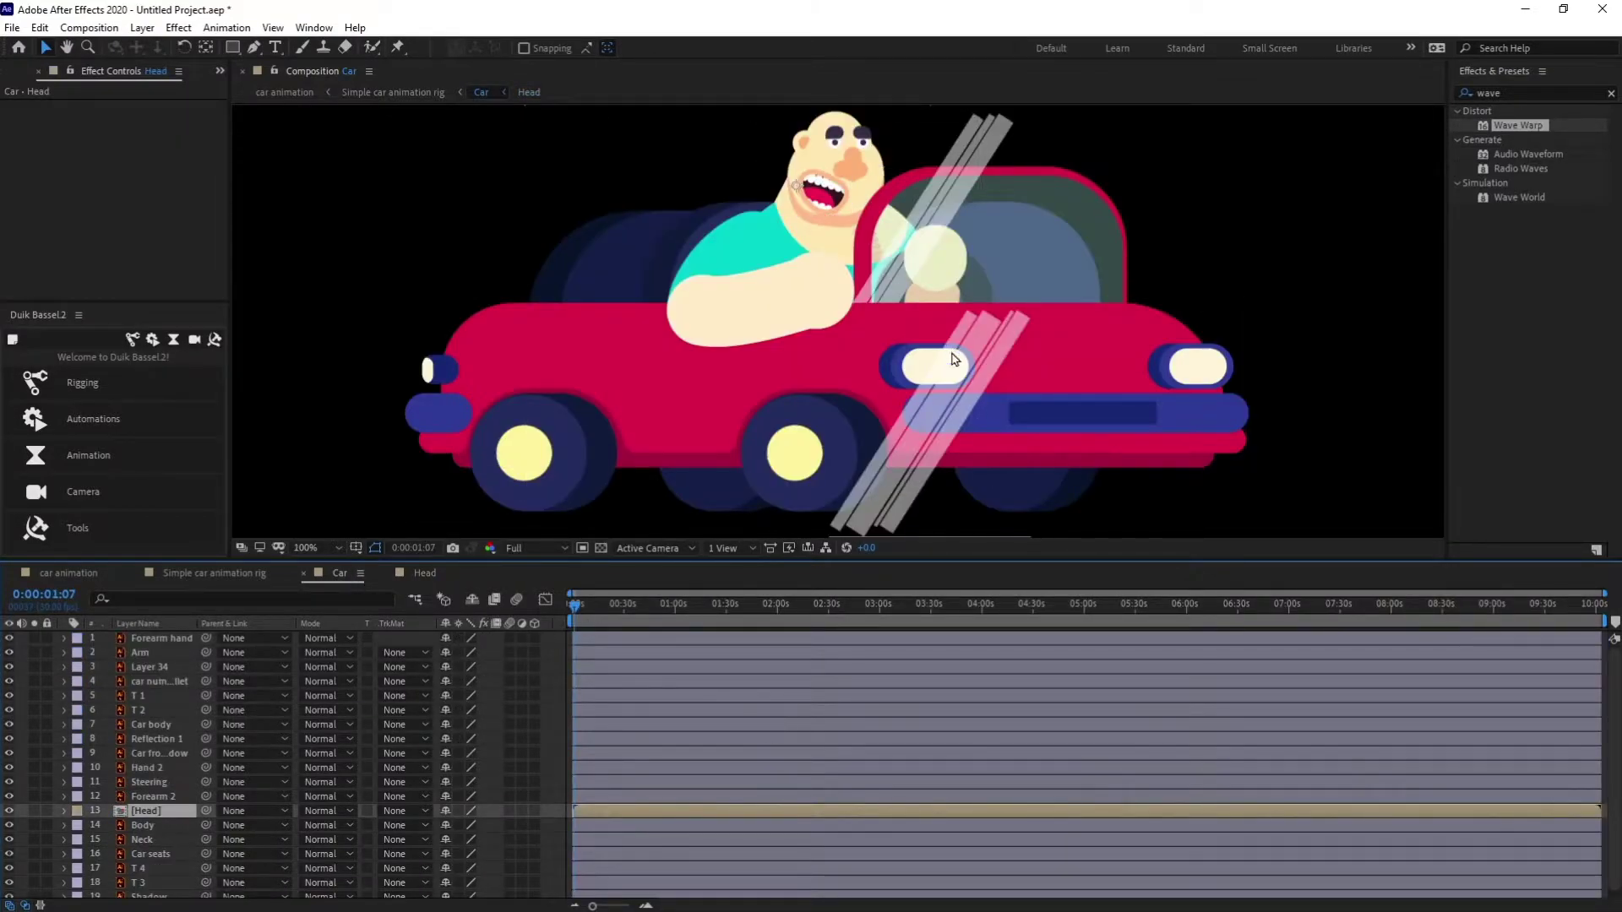
scroll(605, 414, down, 1)
scroll(745, 429, up, 1)
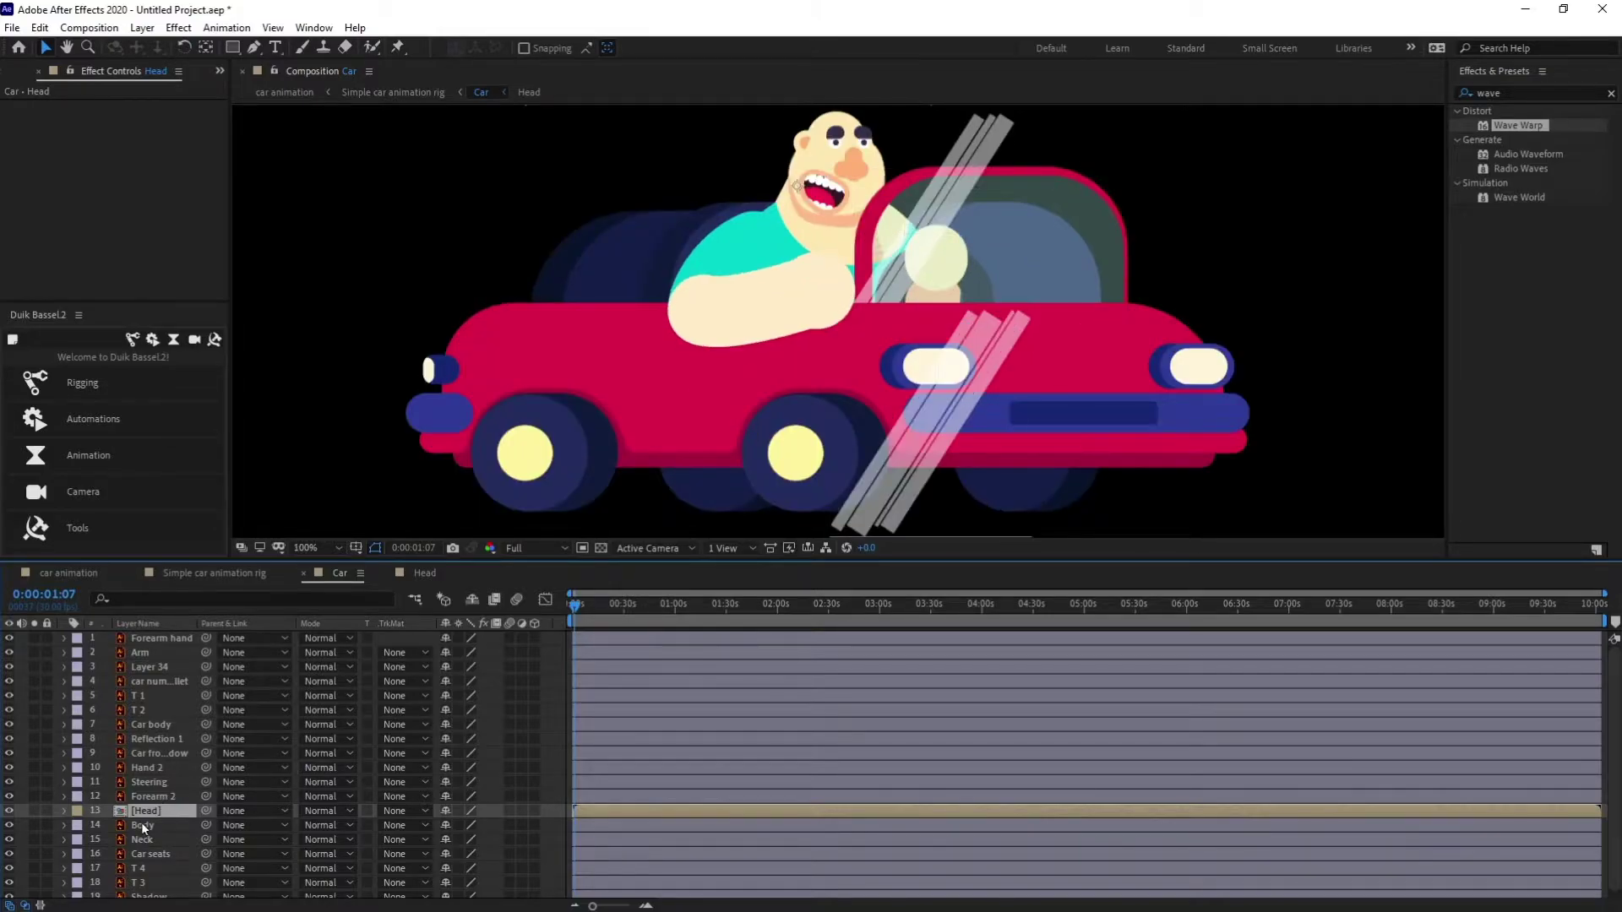
scroll(157, 818, down, 1)
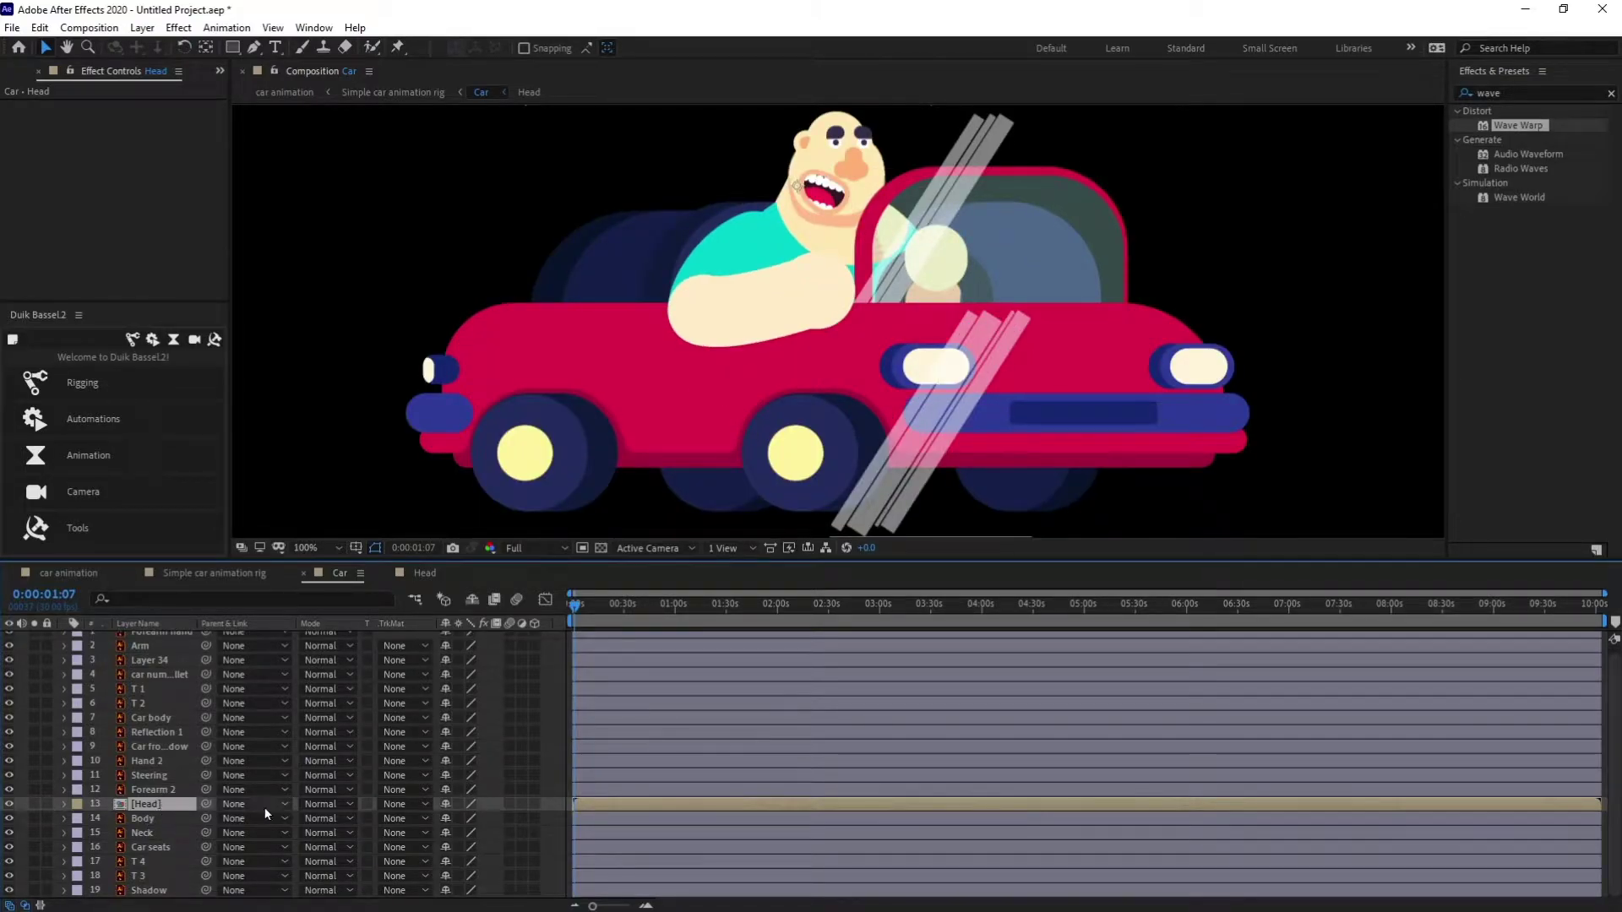
drag(206, 807, 145, 718)
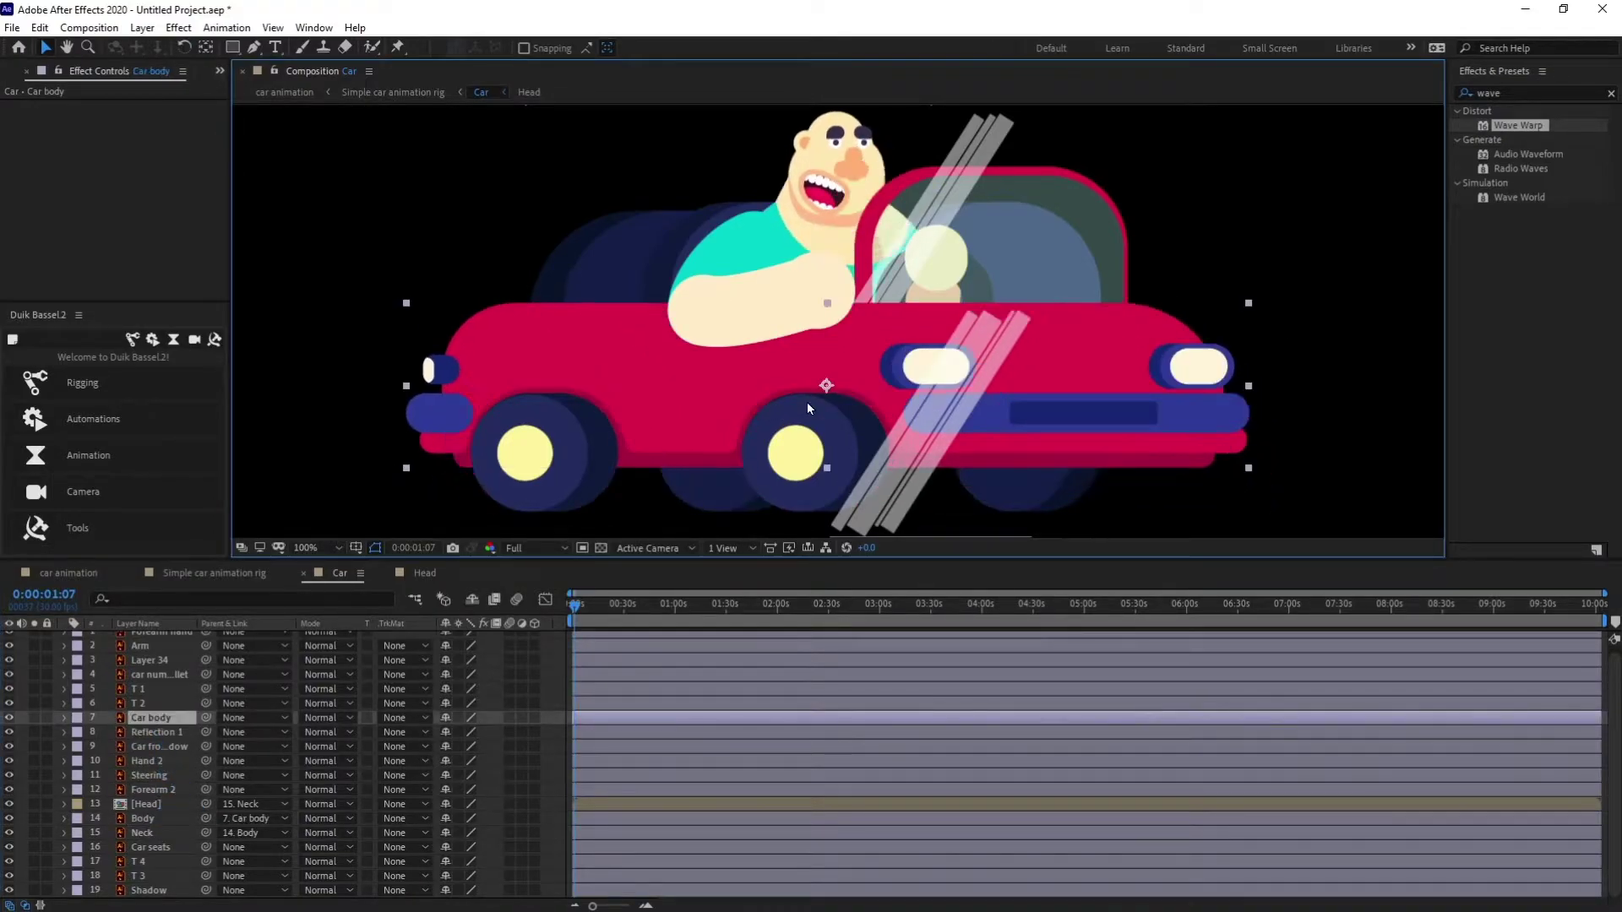
Move Car body's anchor point to its bottom centre, and parent the Car front window and Forearm hand layers to Car body
key(y)
drag(826, 387, 825, 469)
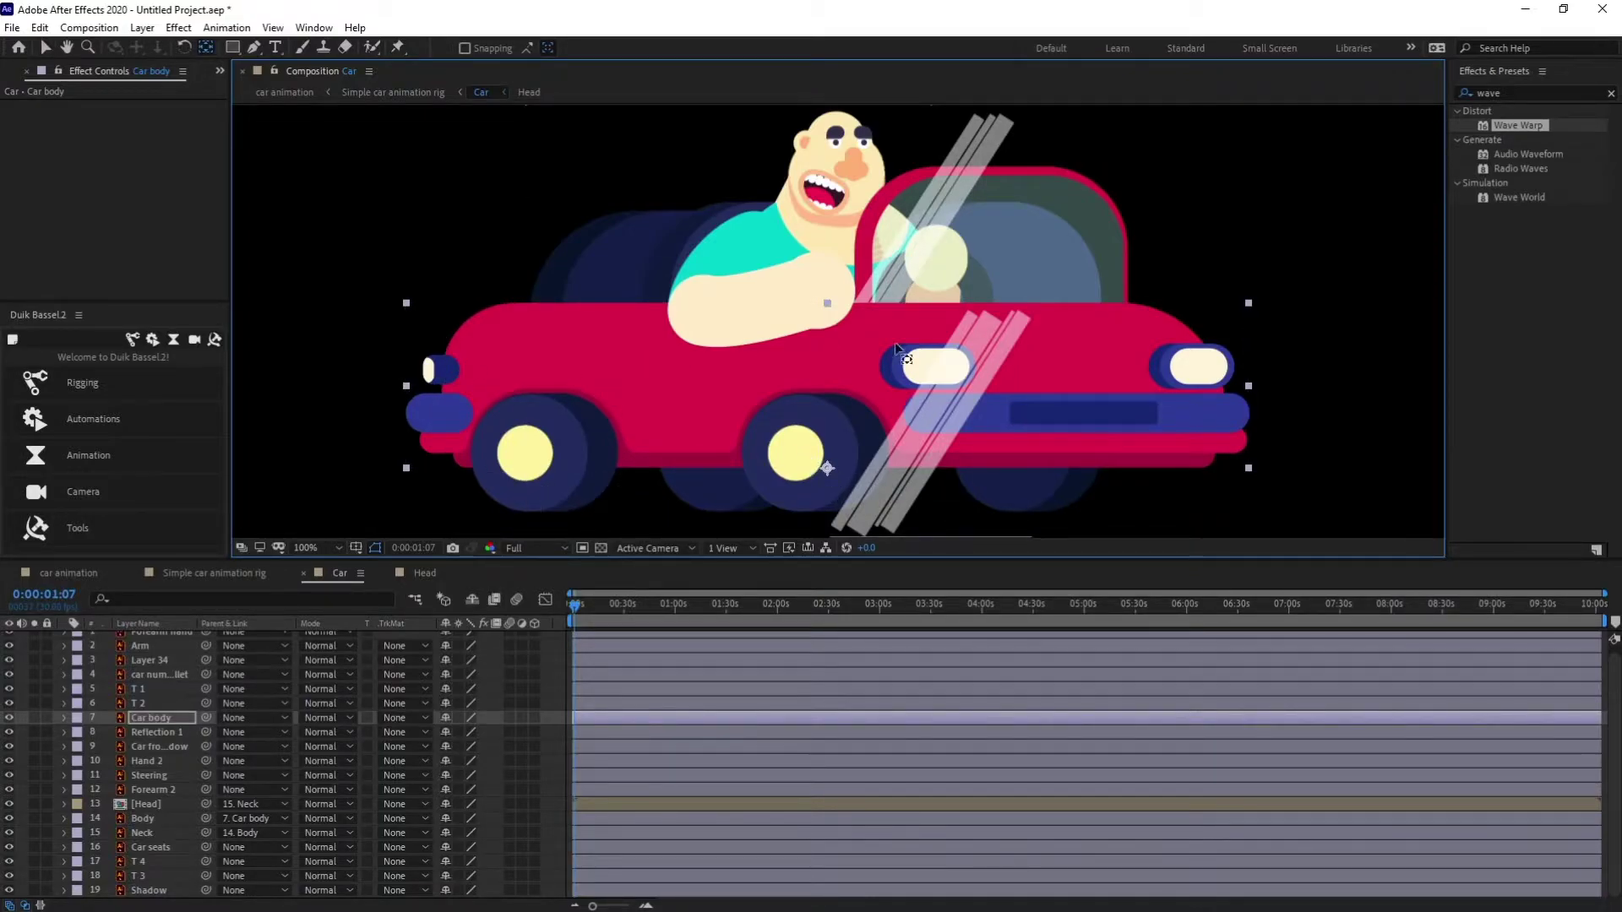
click(998, 317)
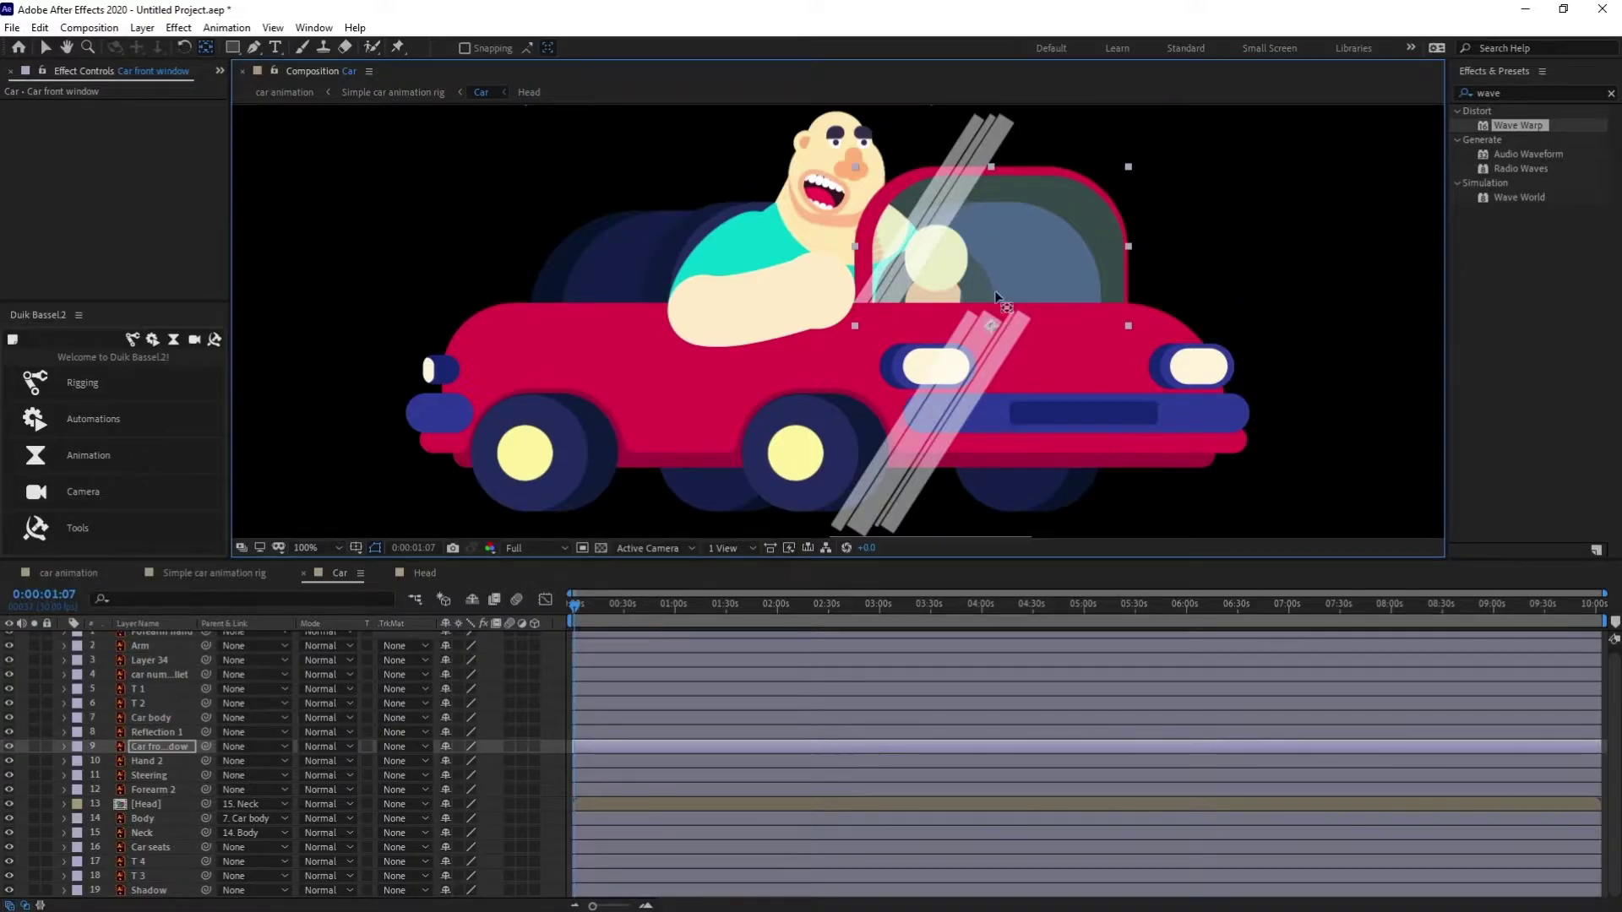
click(159, 748)
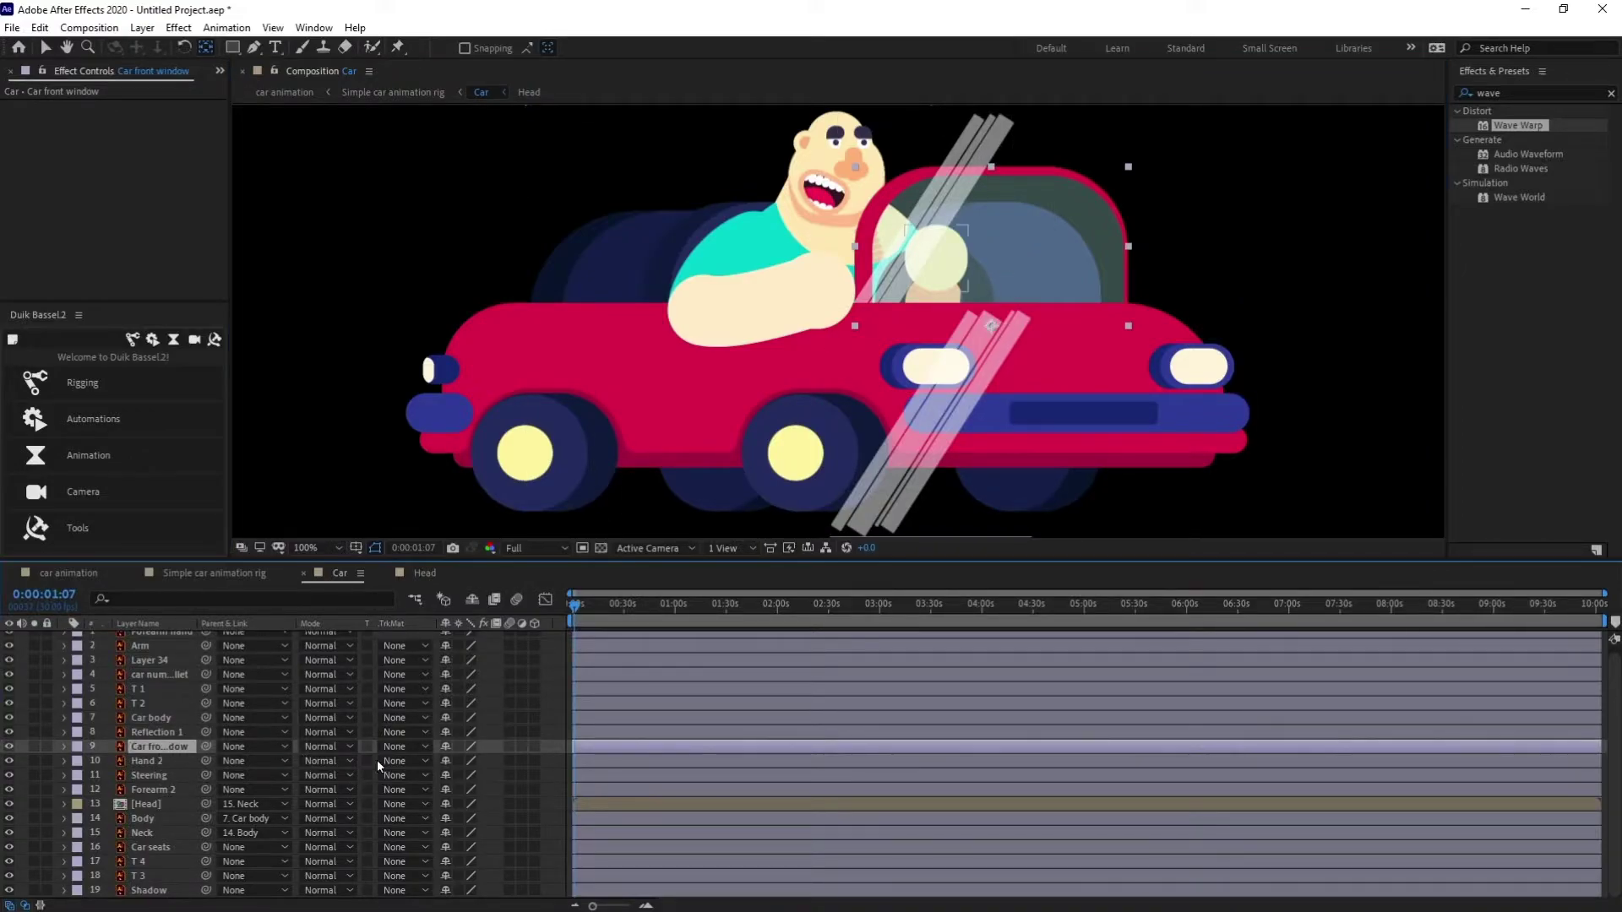
drag(205, 747, 152, 717)
click(169, 635)
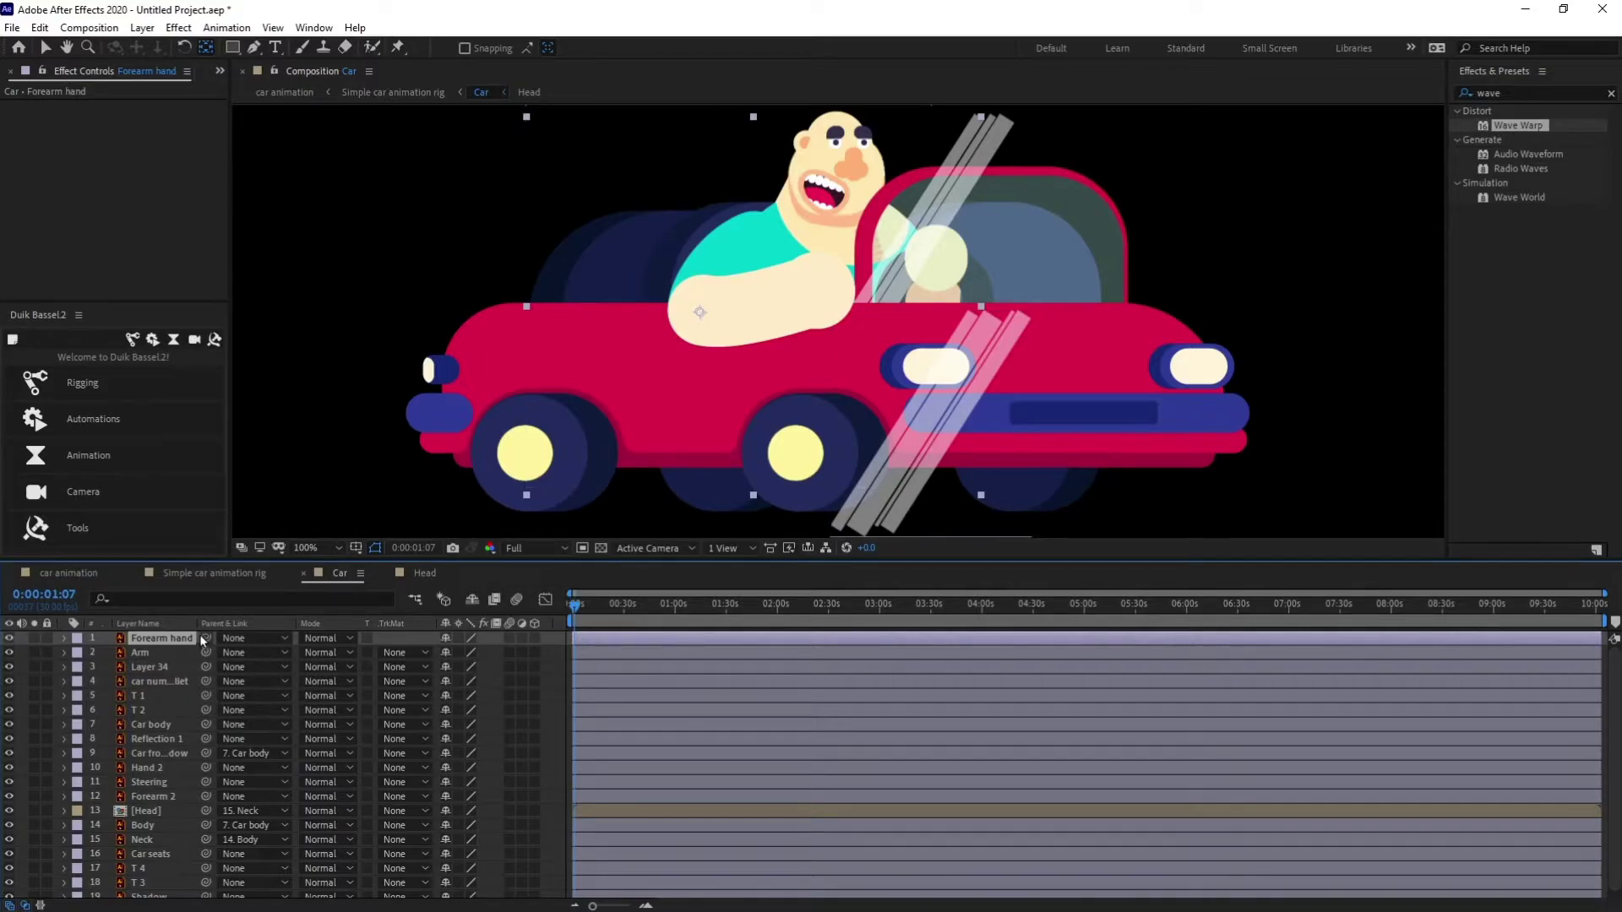
drag(205, 639, 166, 725)
Isolate the Arm layer and place one puppet pin at the shoulder end and one at the elbow end
click(158, 654)
drag(205, 653, 156, 657)
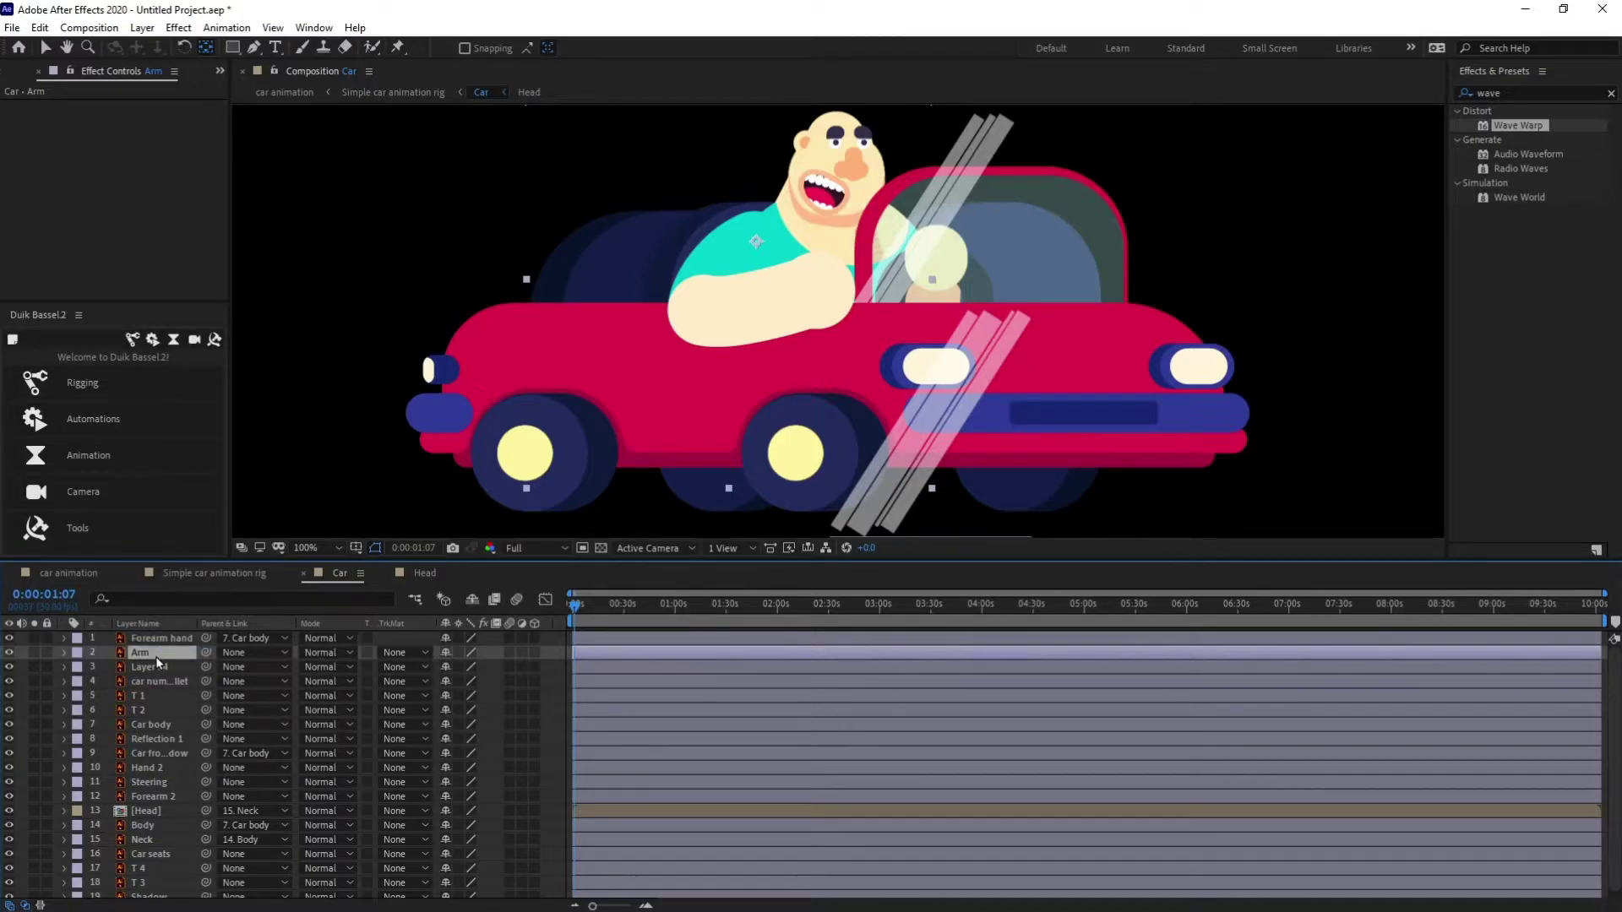
click(35, 652)
scroll(836, 319, up, 1)
drag(724, 279, 786, 369)
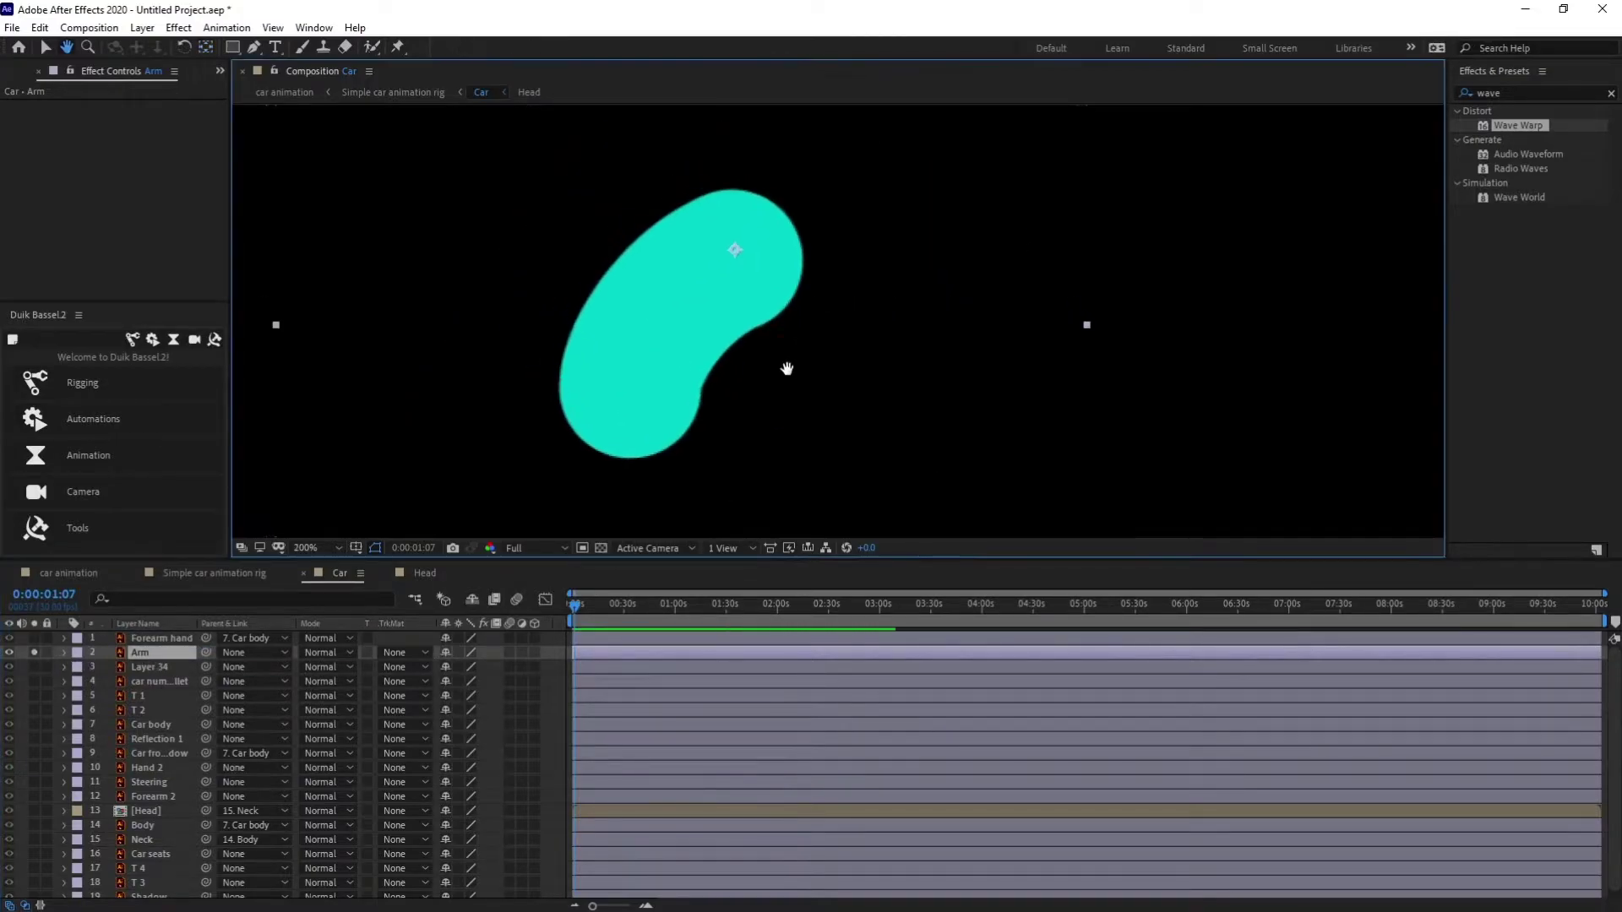
click(398, 47)
click(744, 239)
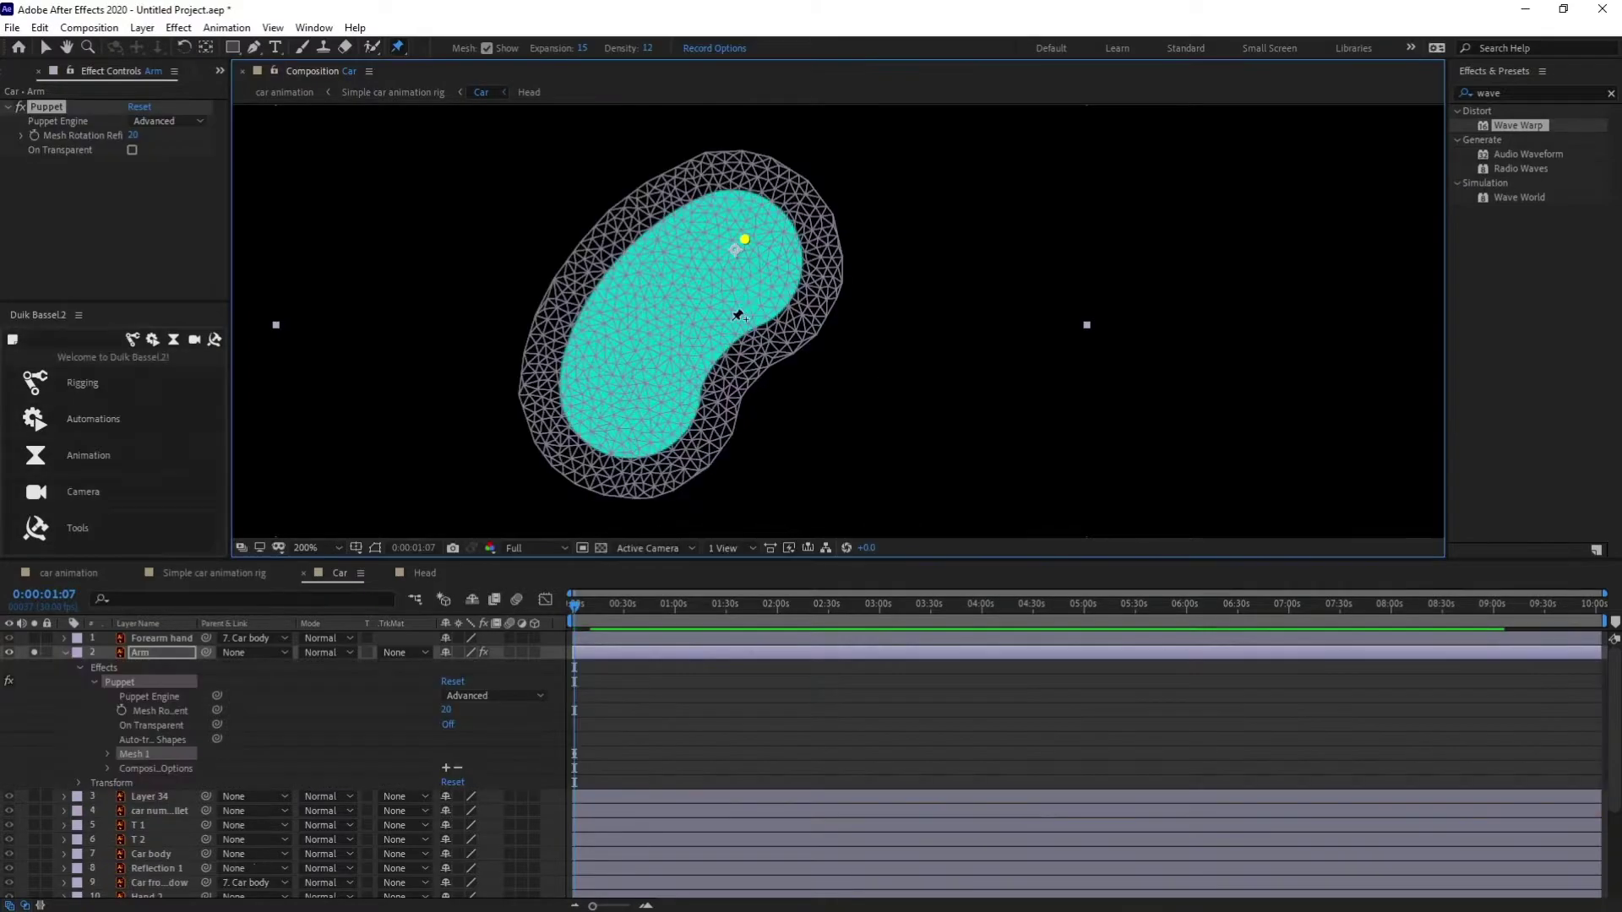
click(628, 397)
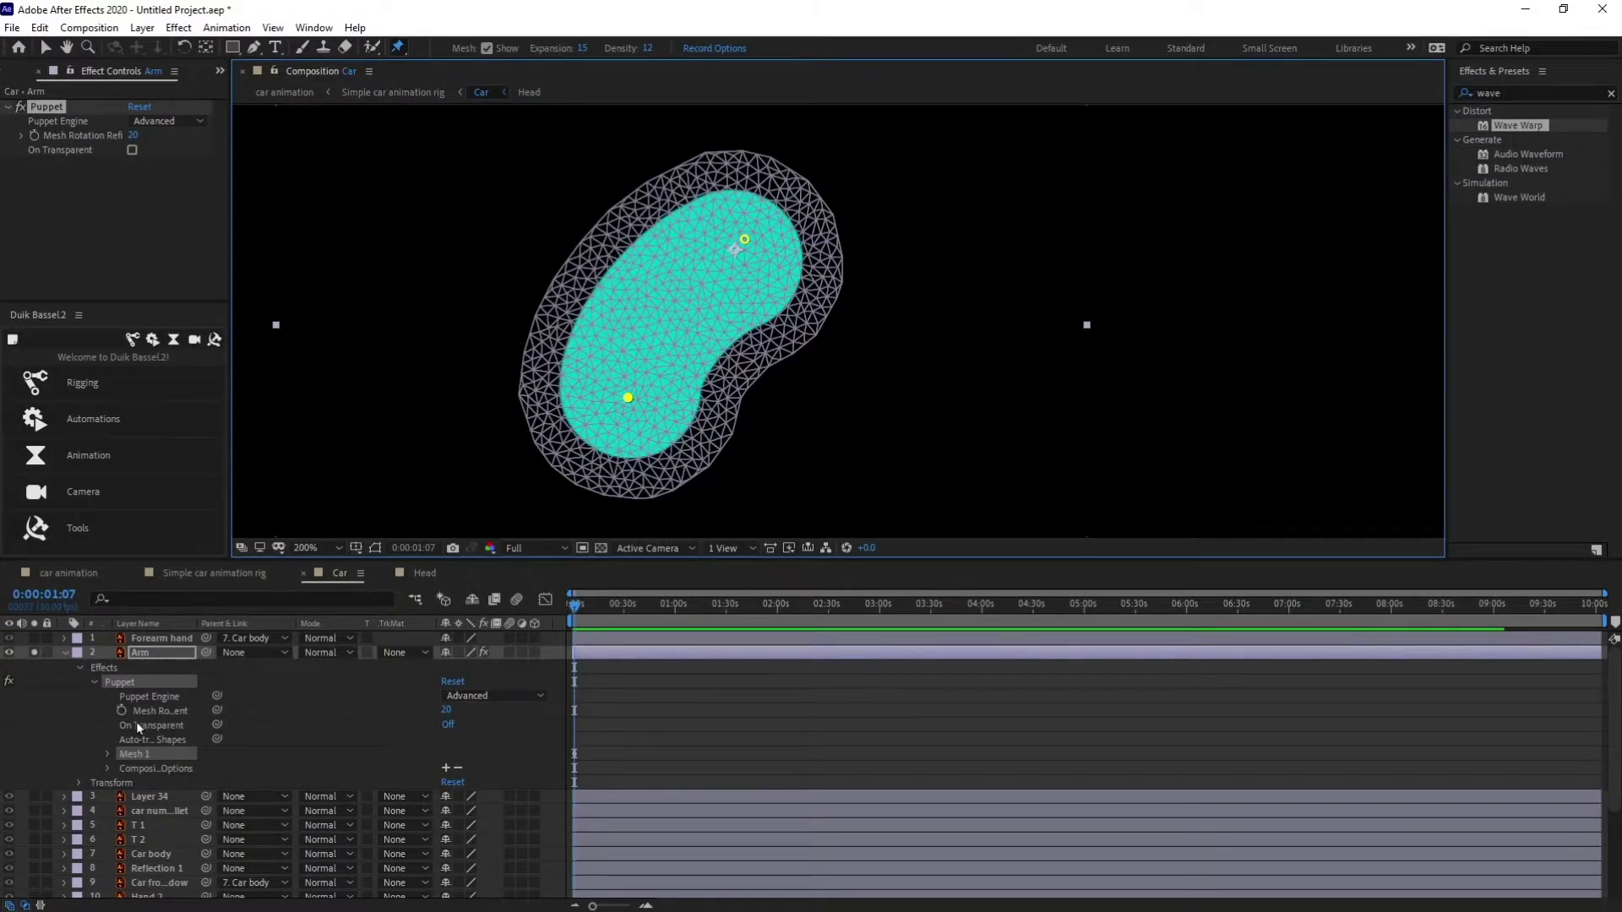
Add Duik bones to the Arm layer's puppet pins
click(110, 682)
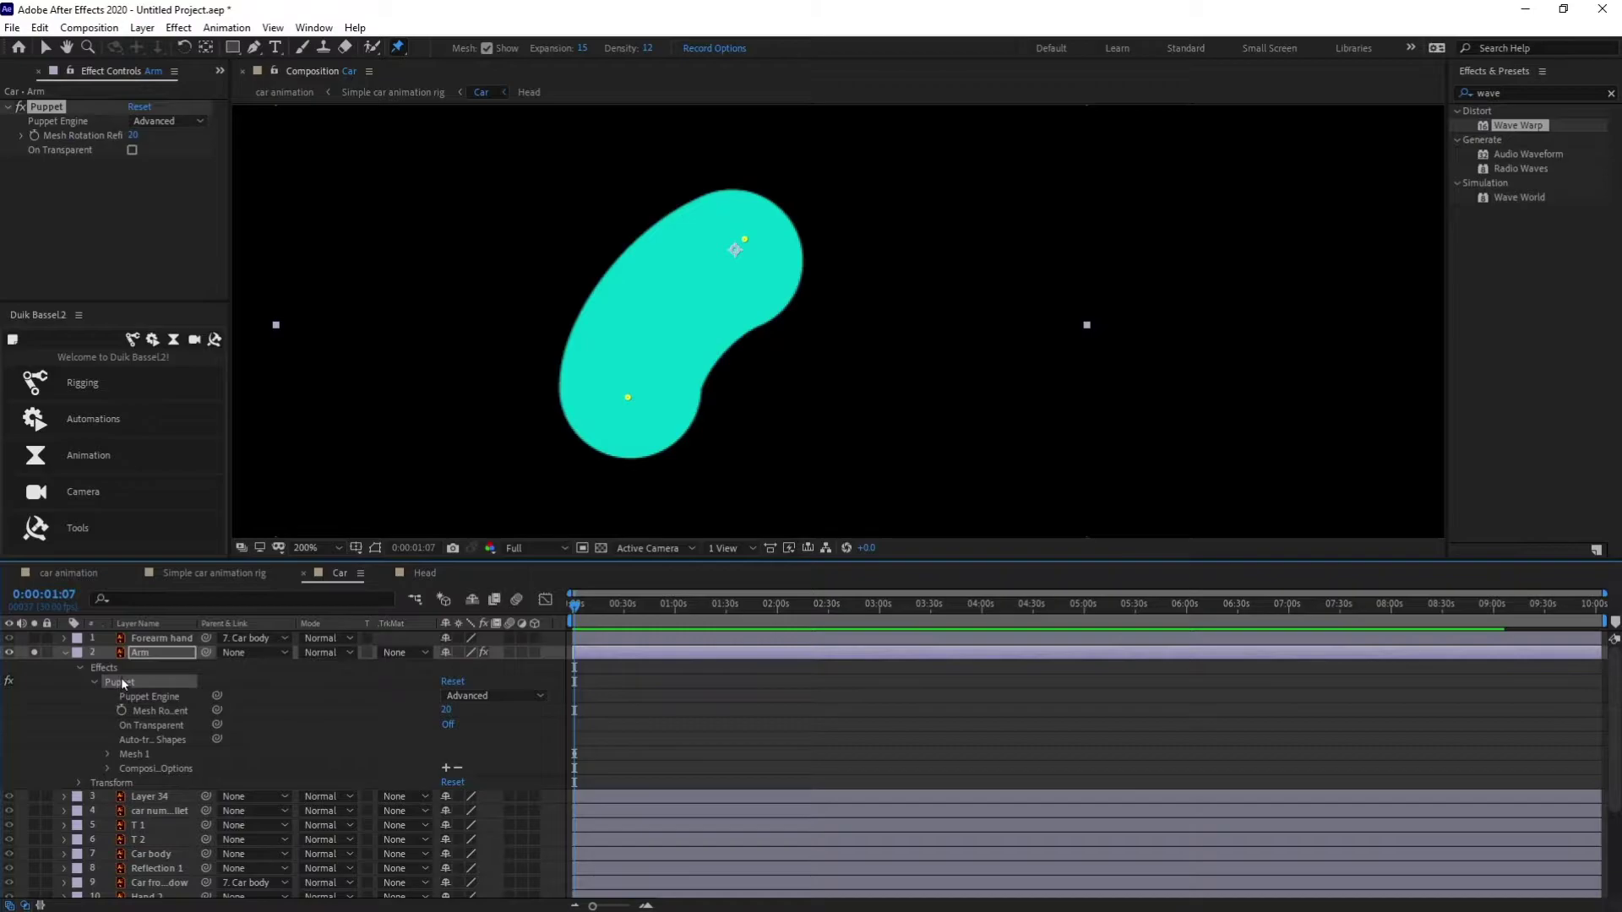
click(130, 340)
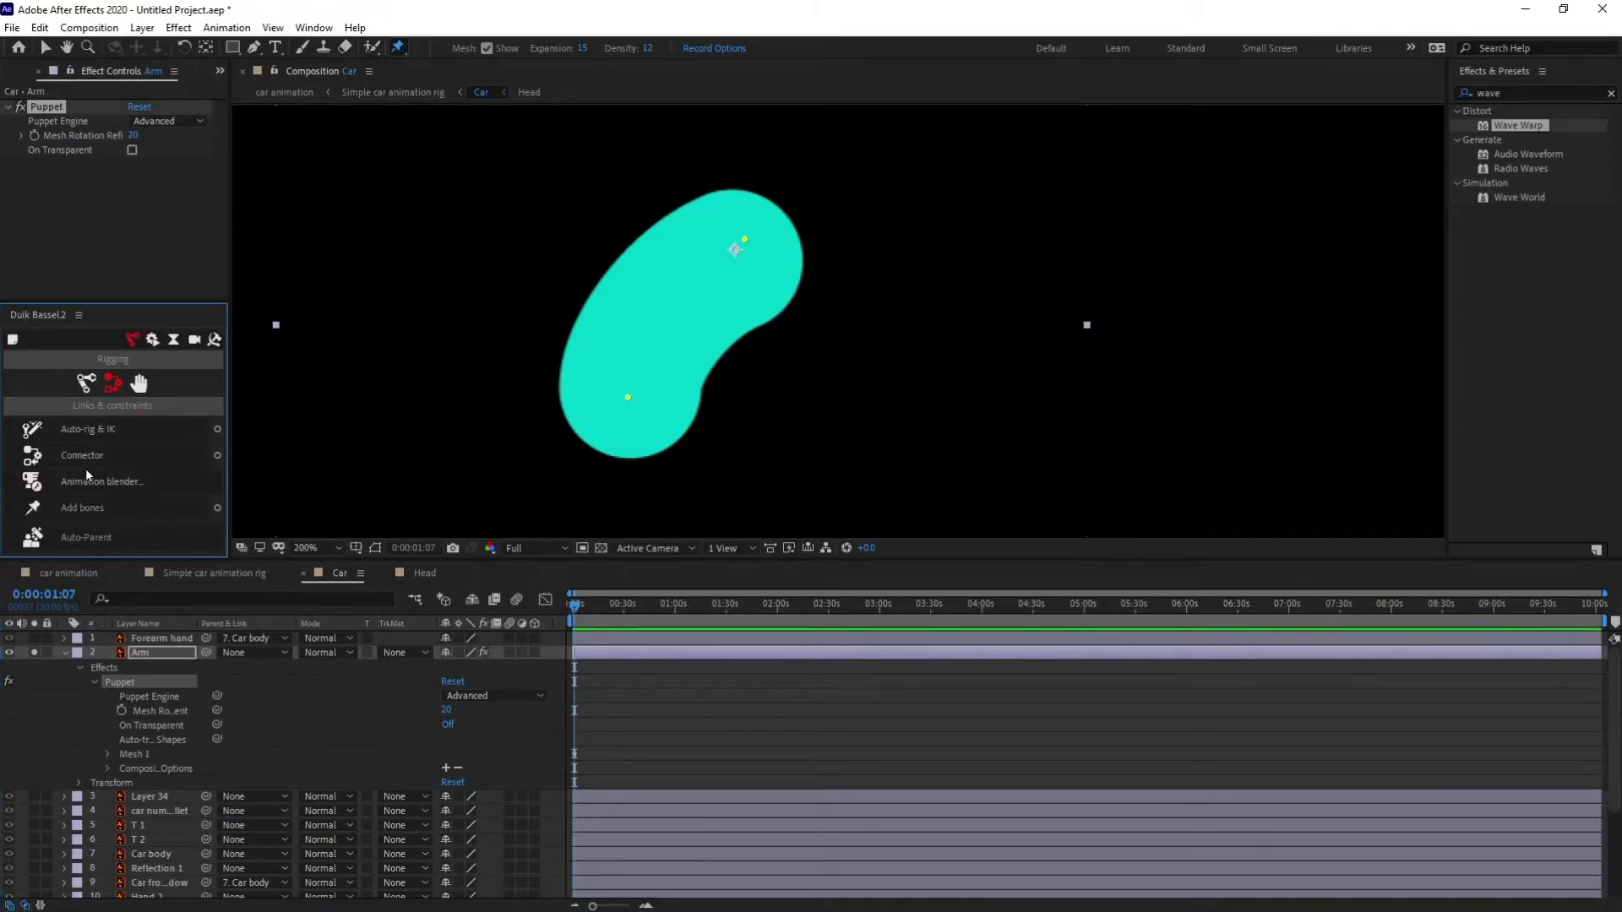
click(81, 509)
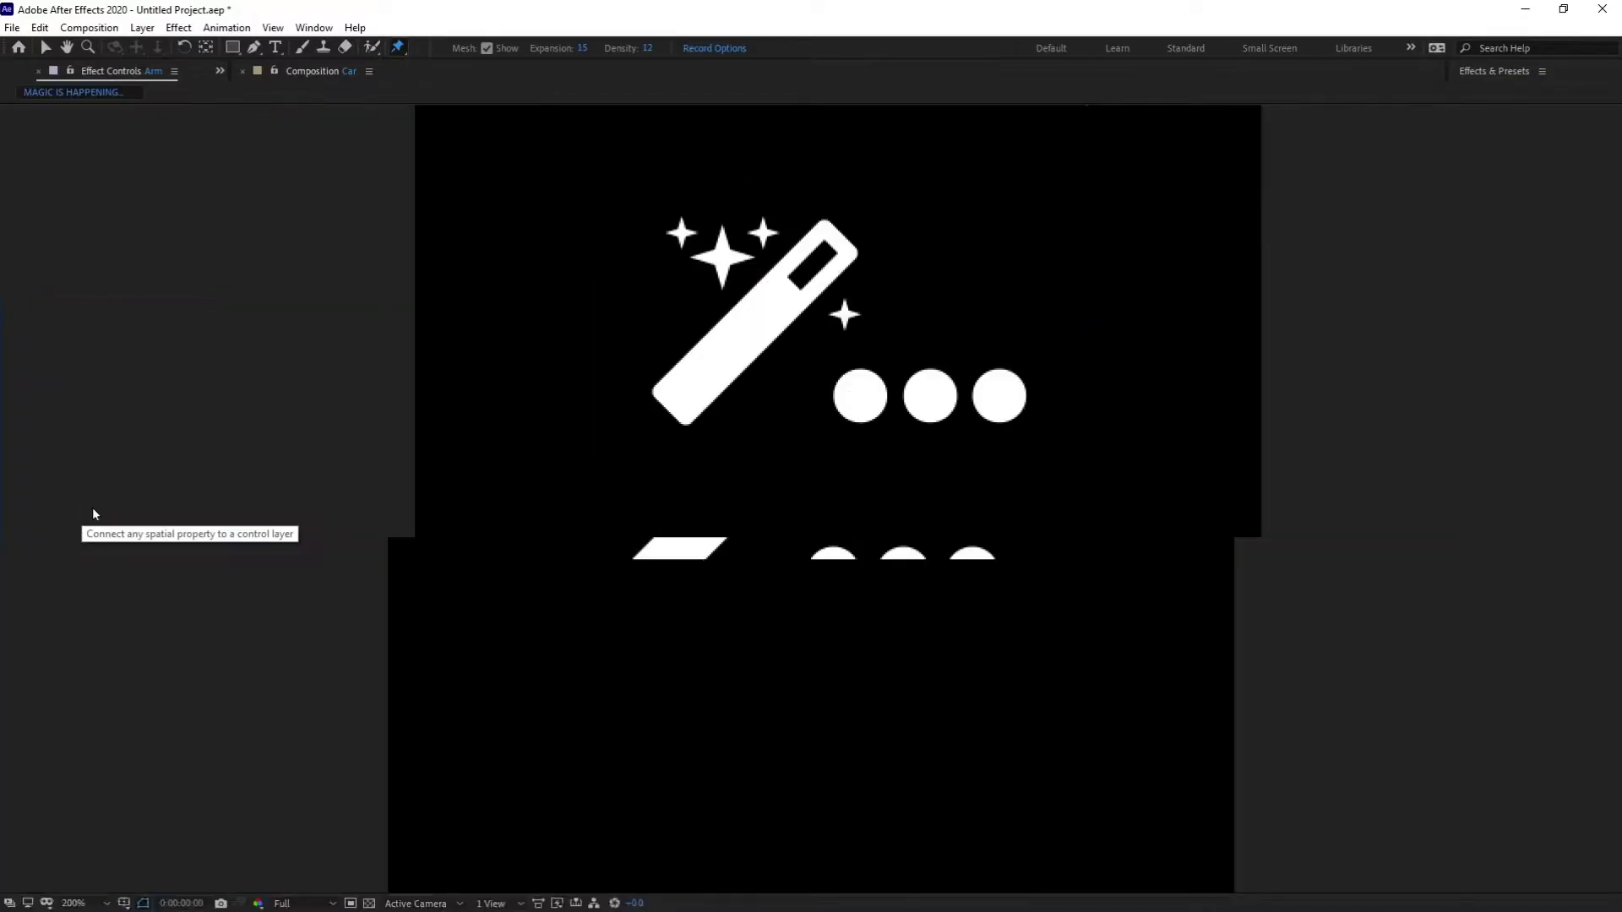
Parent the Arm's elbow bone to Forearm hand and its shoulder bone to Body, and show all layers again
click(171, 667)
click(168, 653)
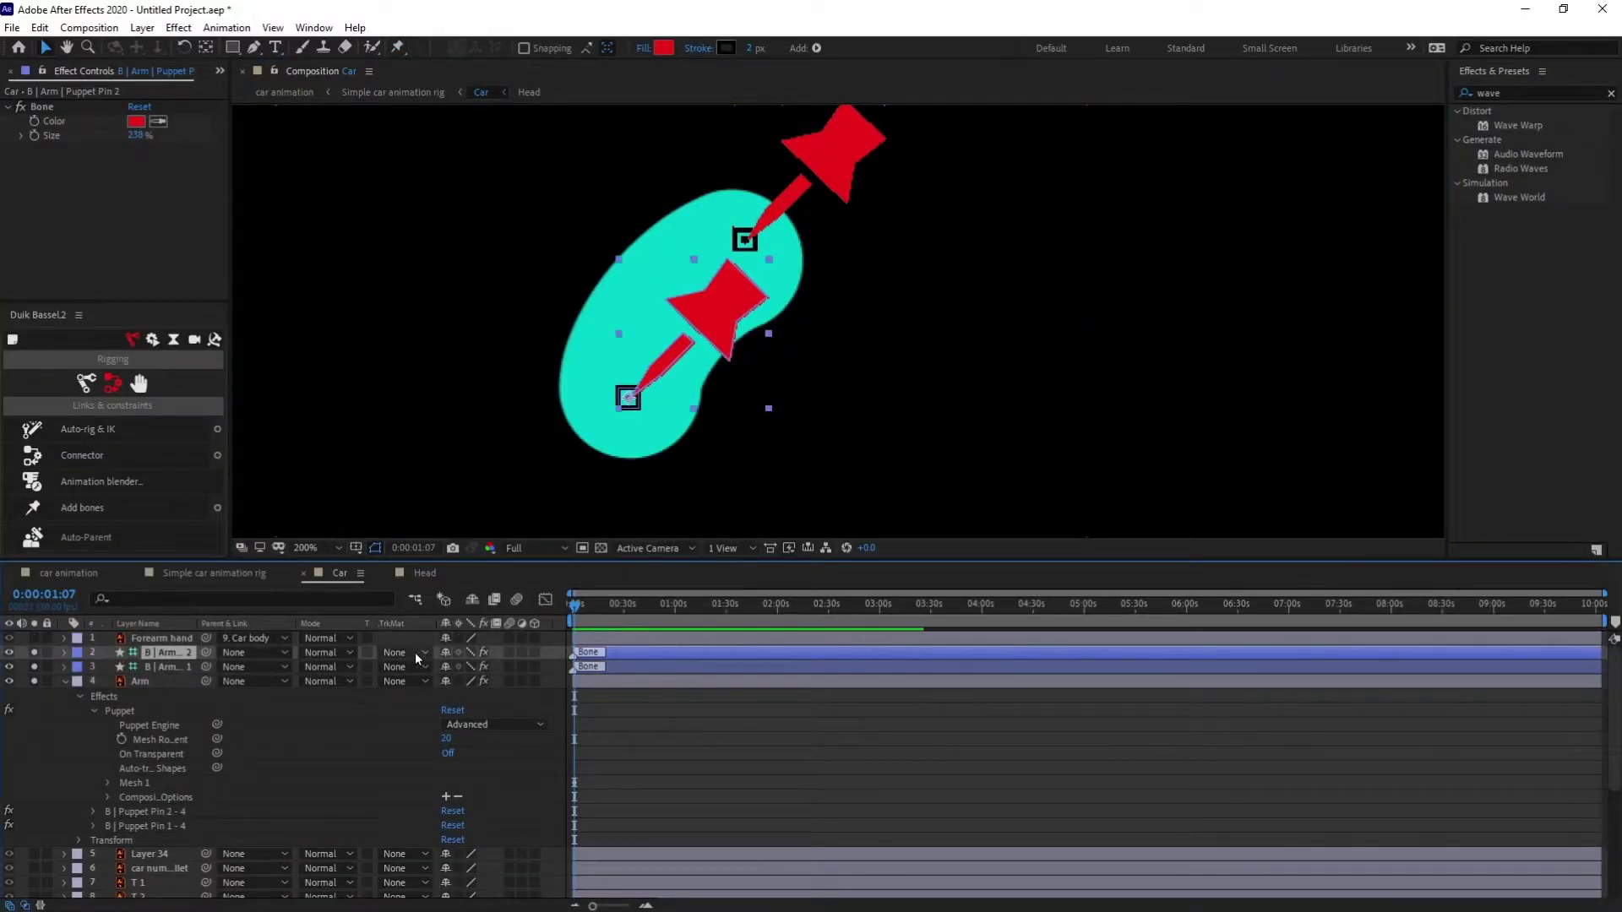
drag(205, 652, 160, 638)
click(159, 667)
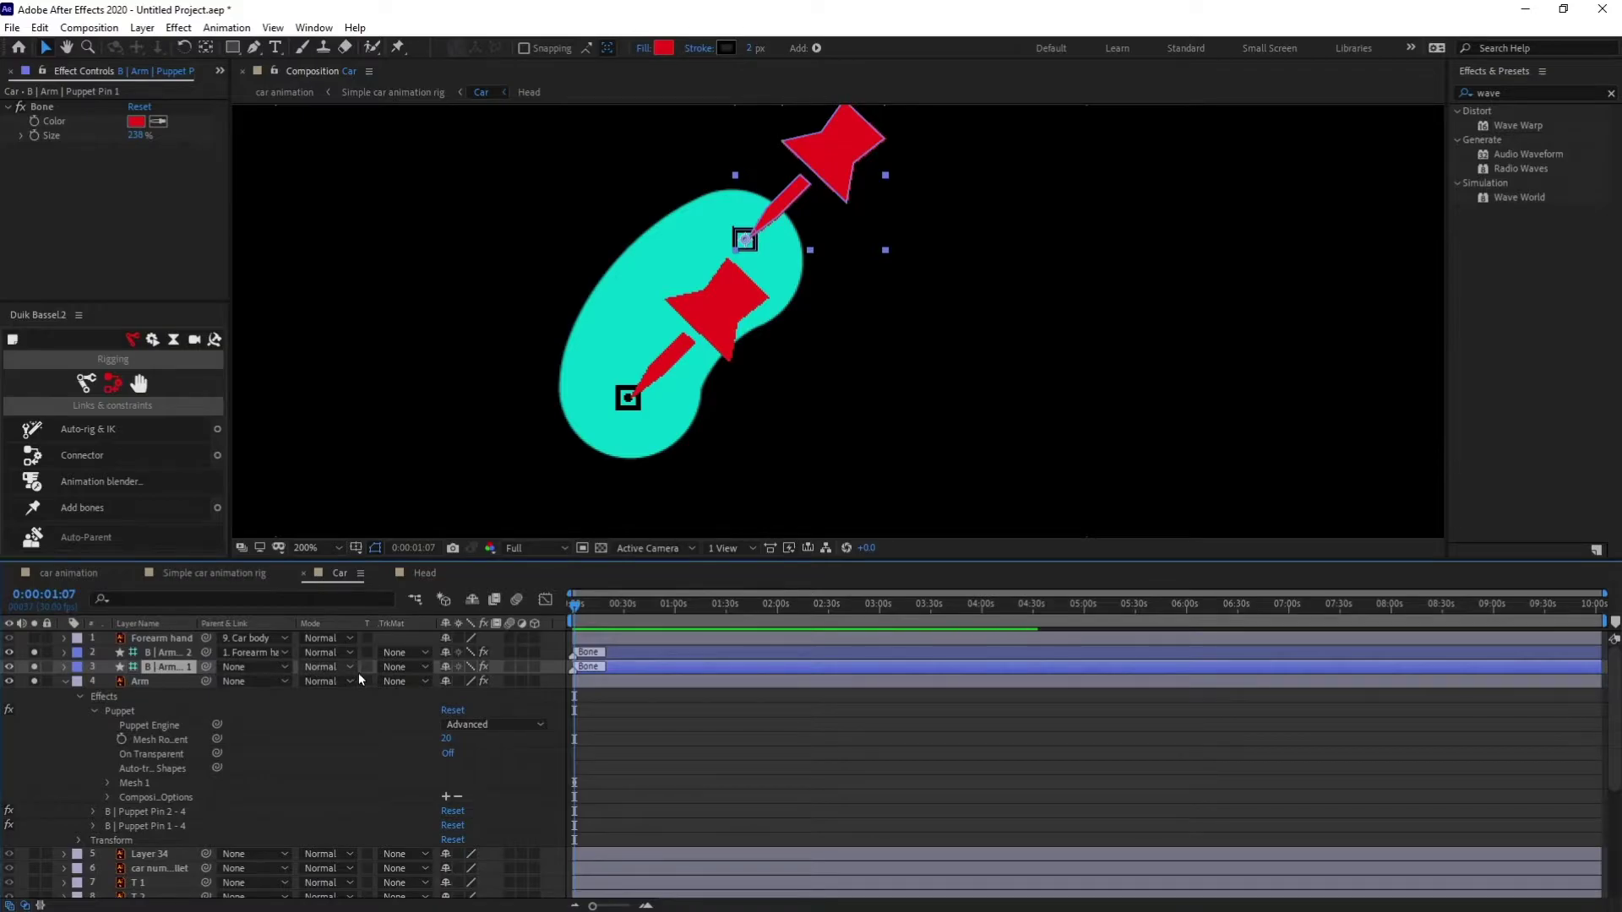
click(253, 666)
click(278, 554)
drag(34, 652, 34, 681)
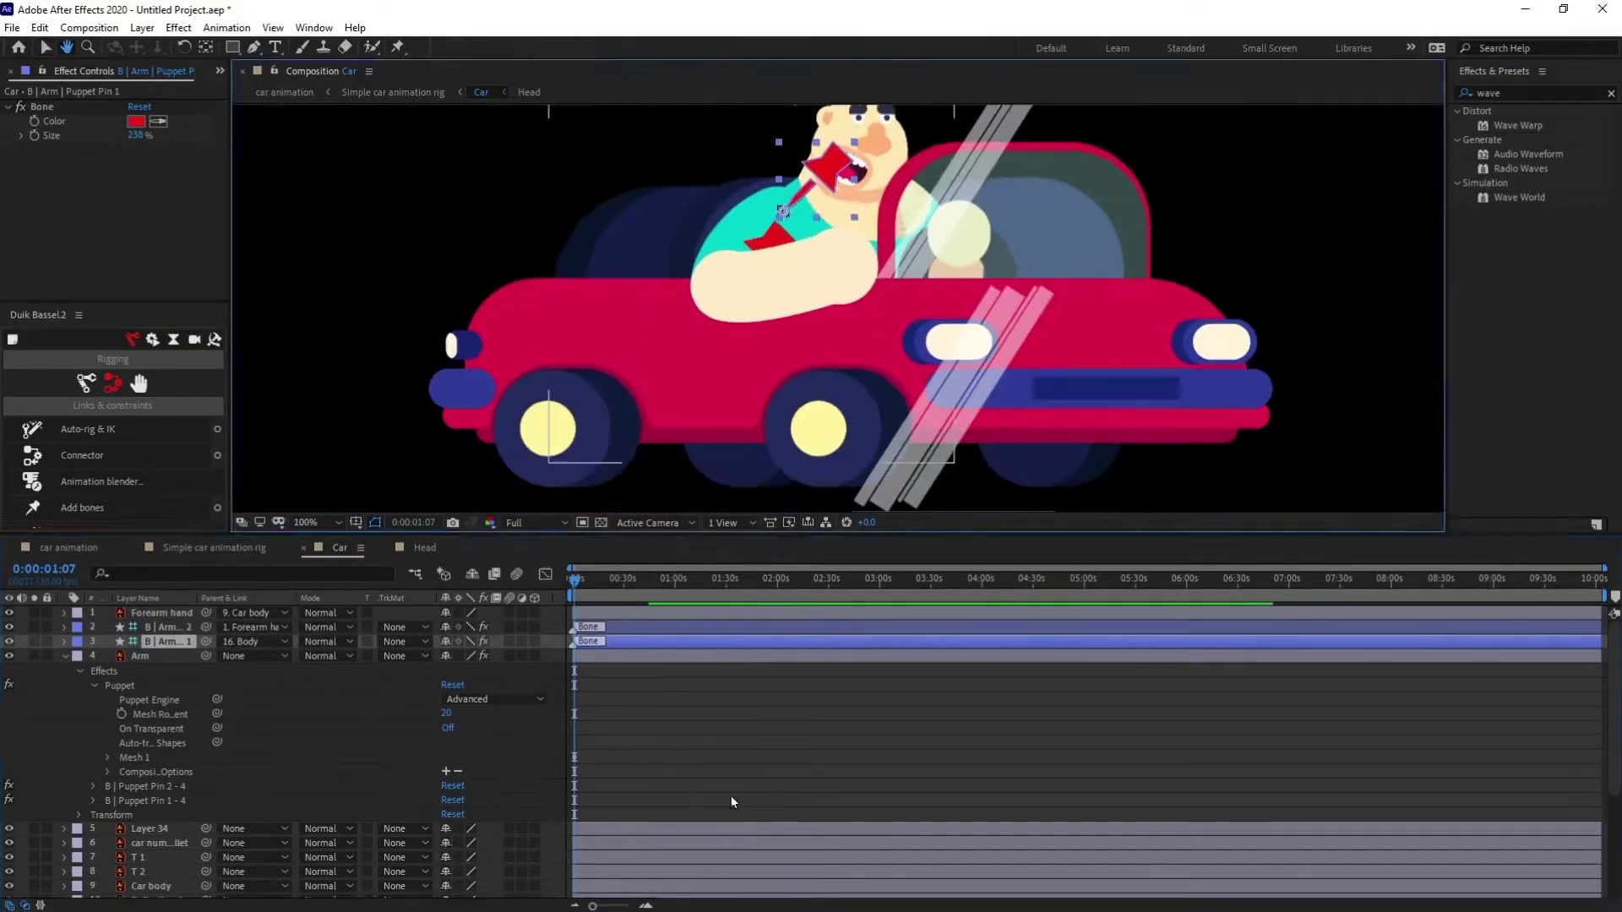
key(v)
Isolate Forearm 2 and rig it with puppet pins at its upper and lower ends, converted to Duik bones
scroll(732, 802, down, 4)
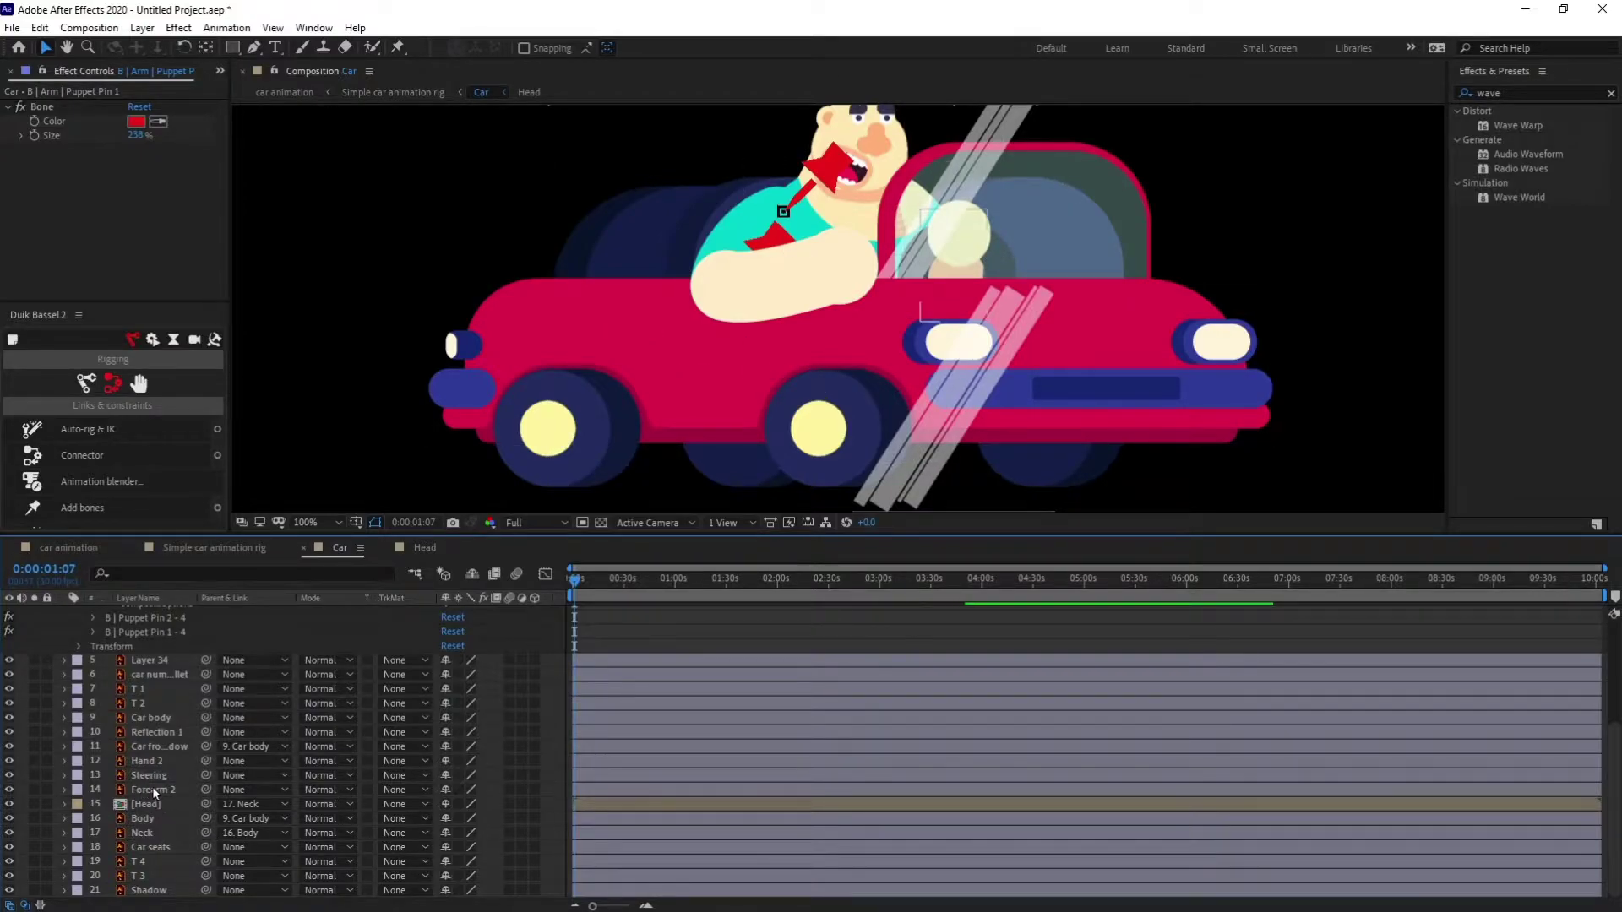
click(73, 791)
click(33, 789)
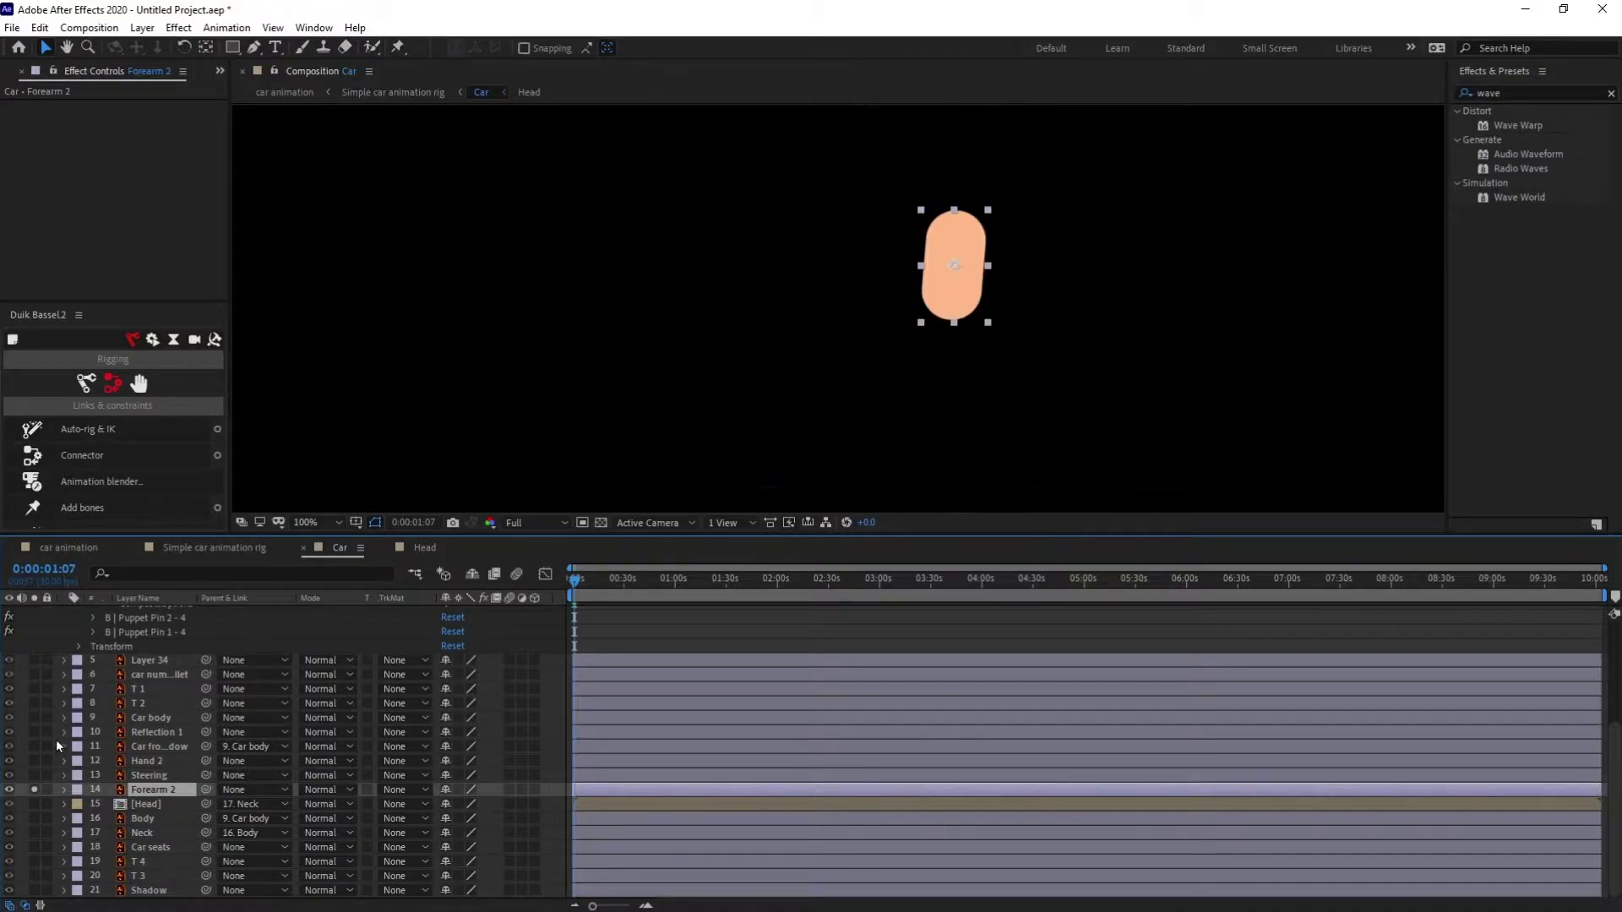
scroll(930, 319, up, 1)
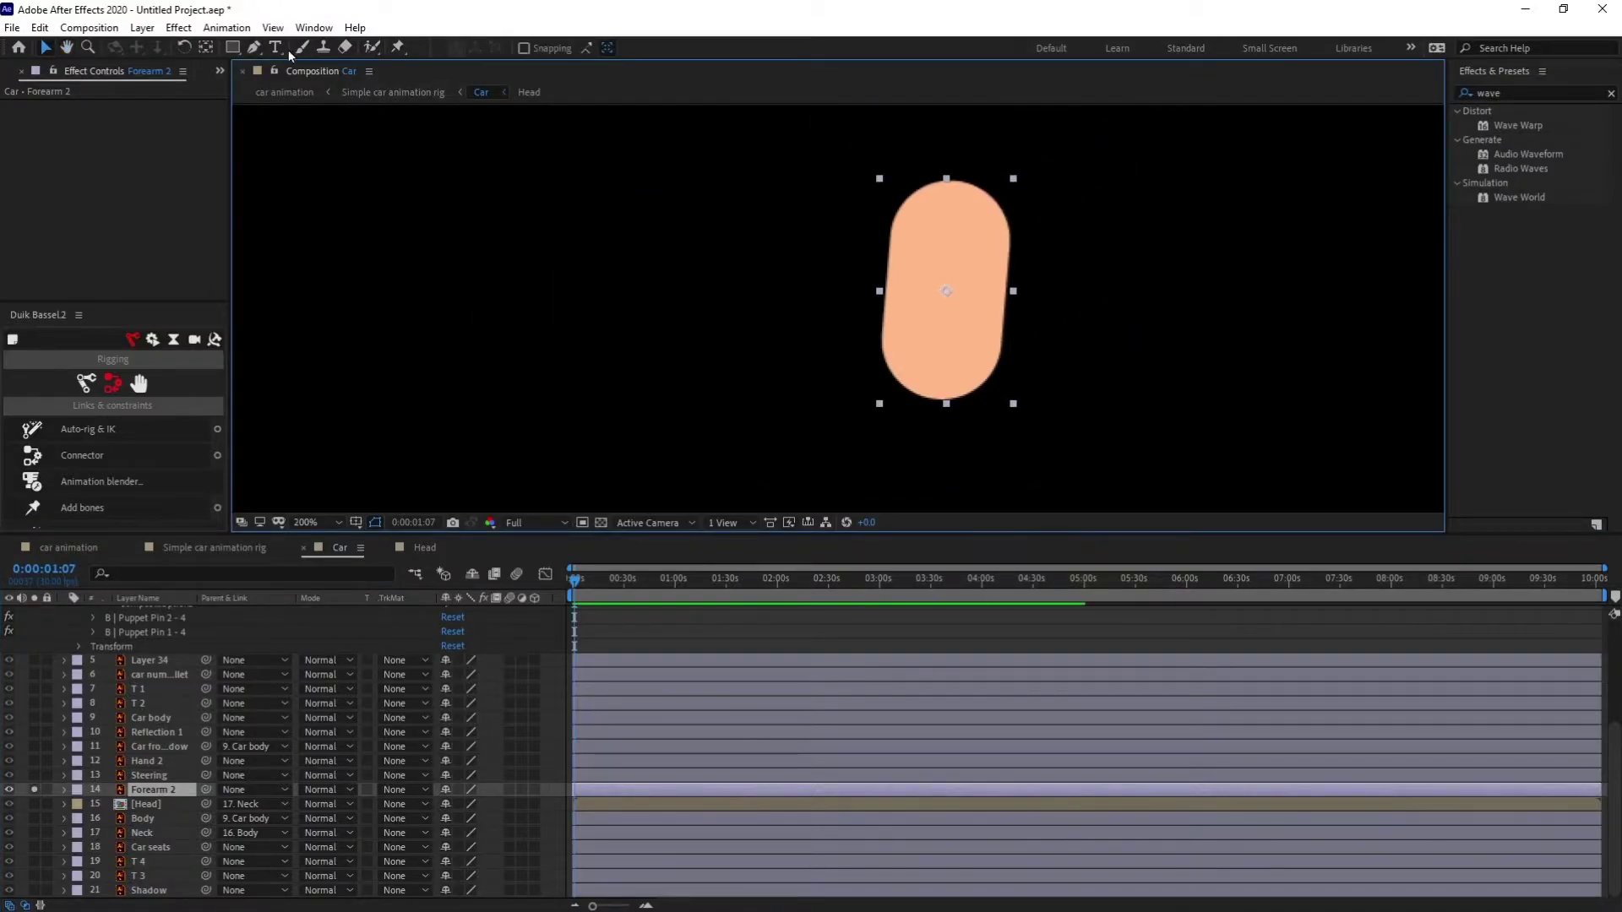
click(398, 46)
click(953, 223)
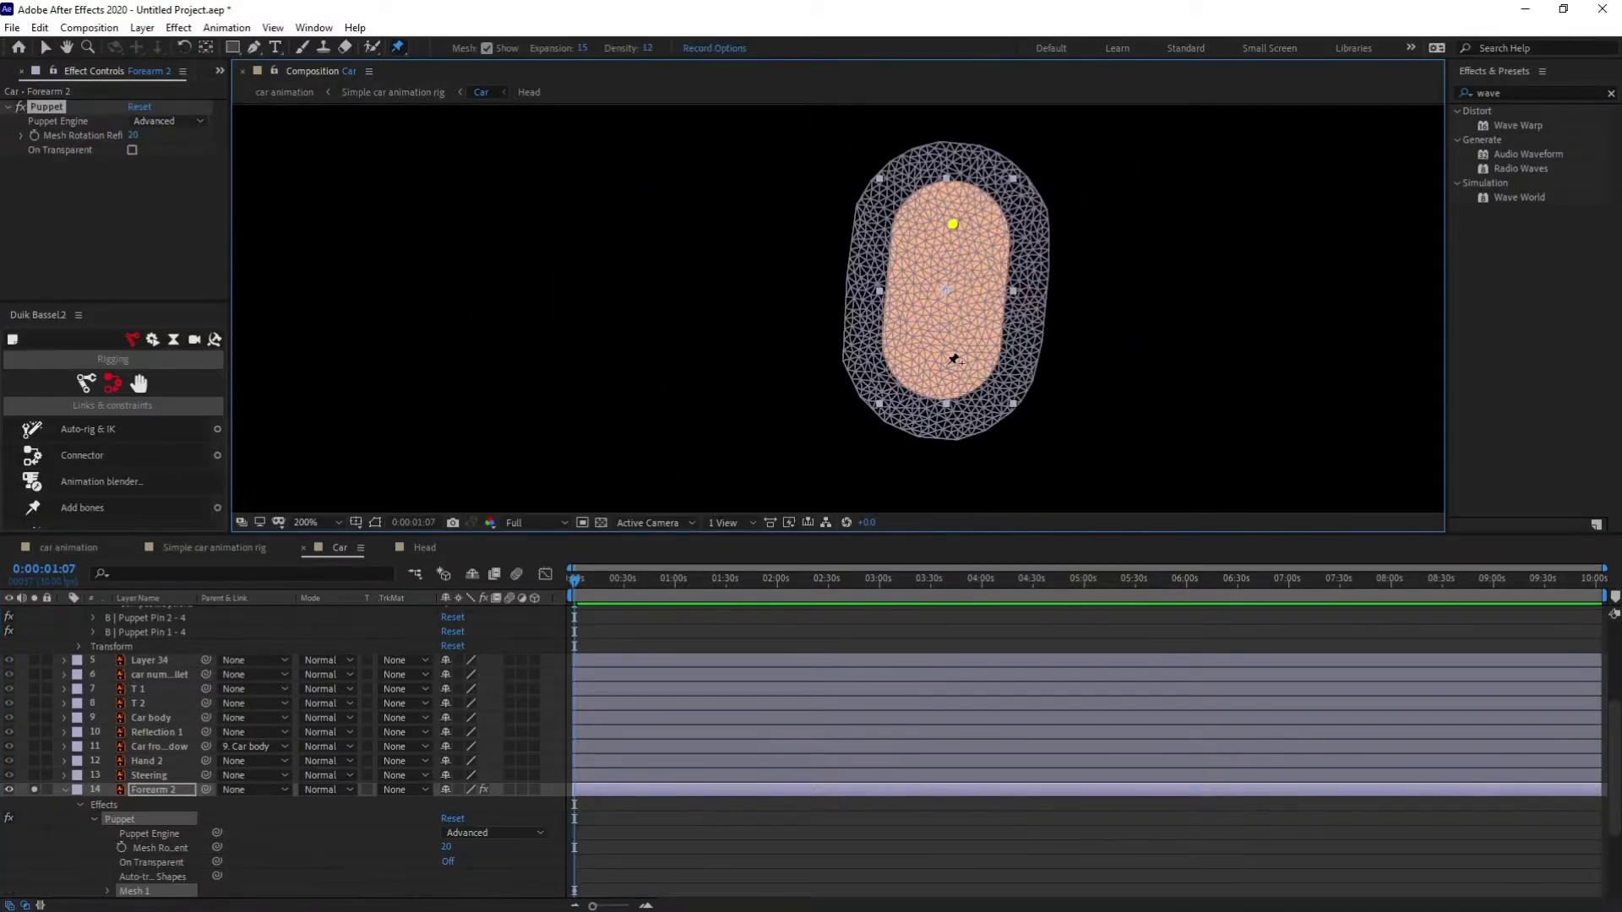
click(942, 351)
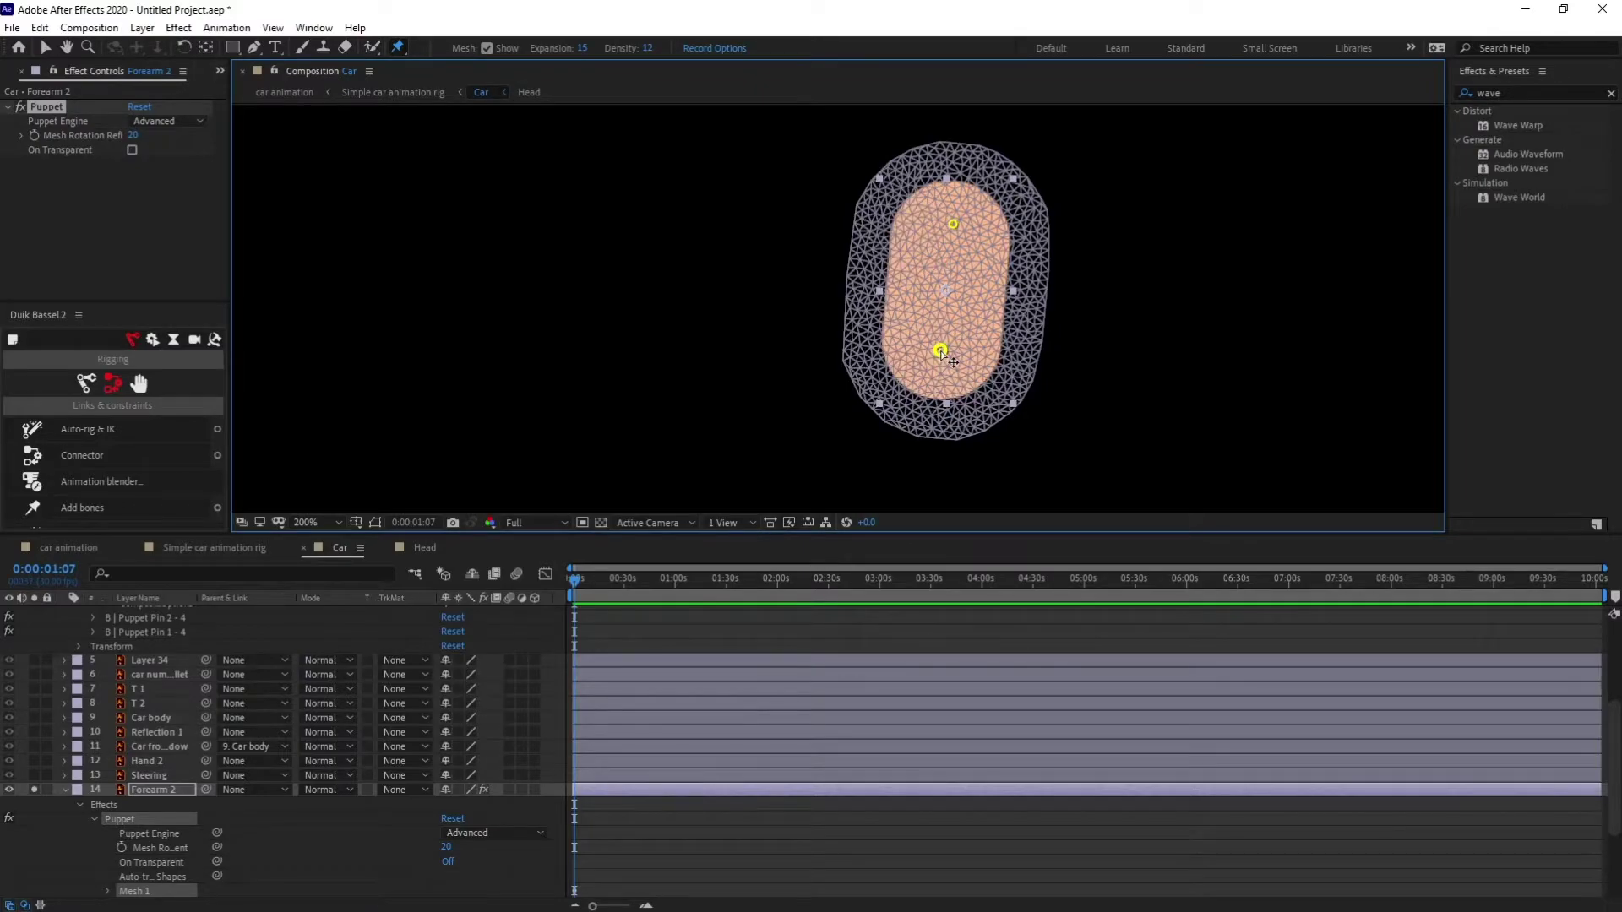
click(120, 819)
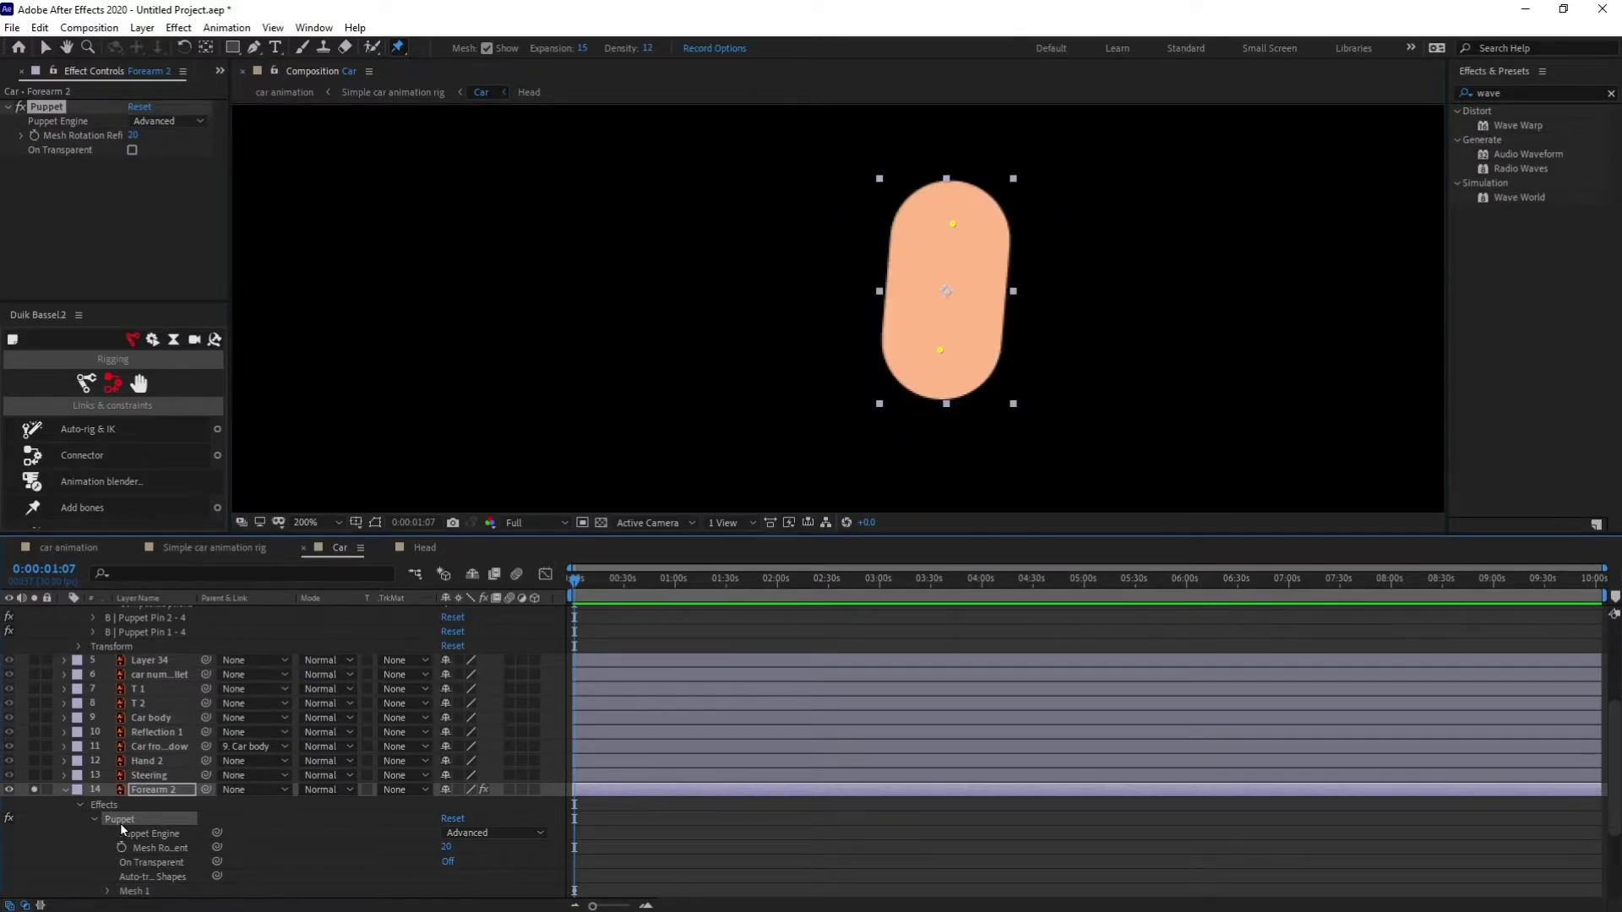
click(92, 511)
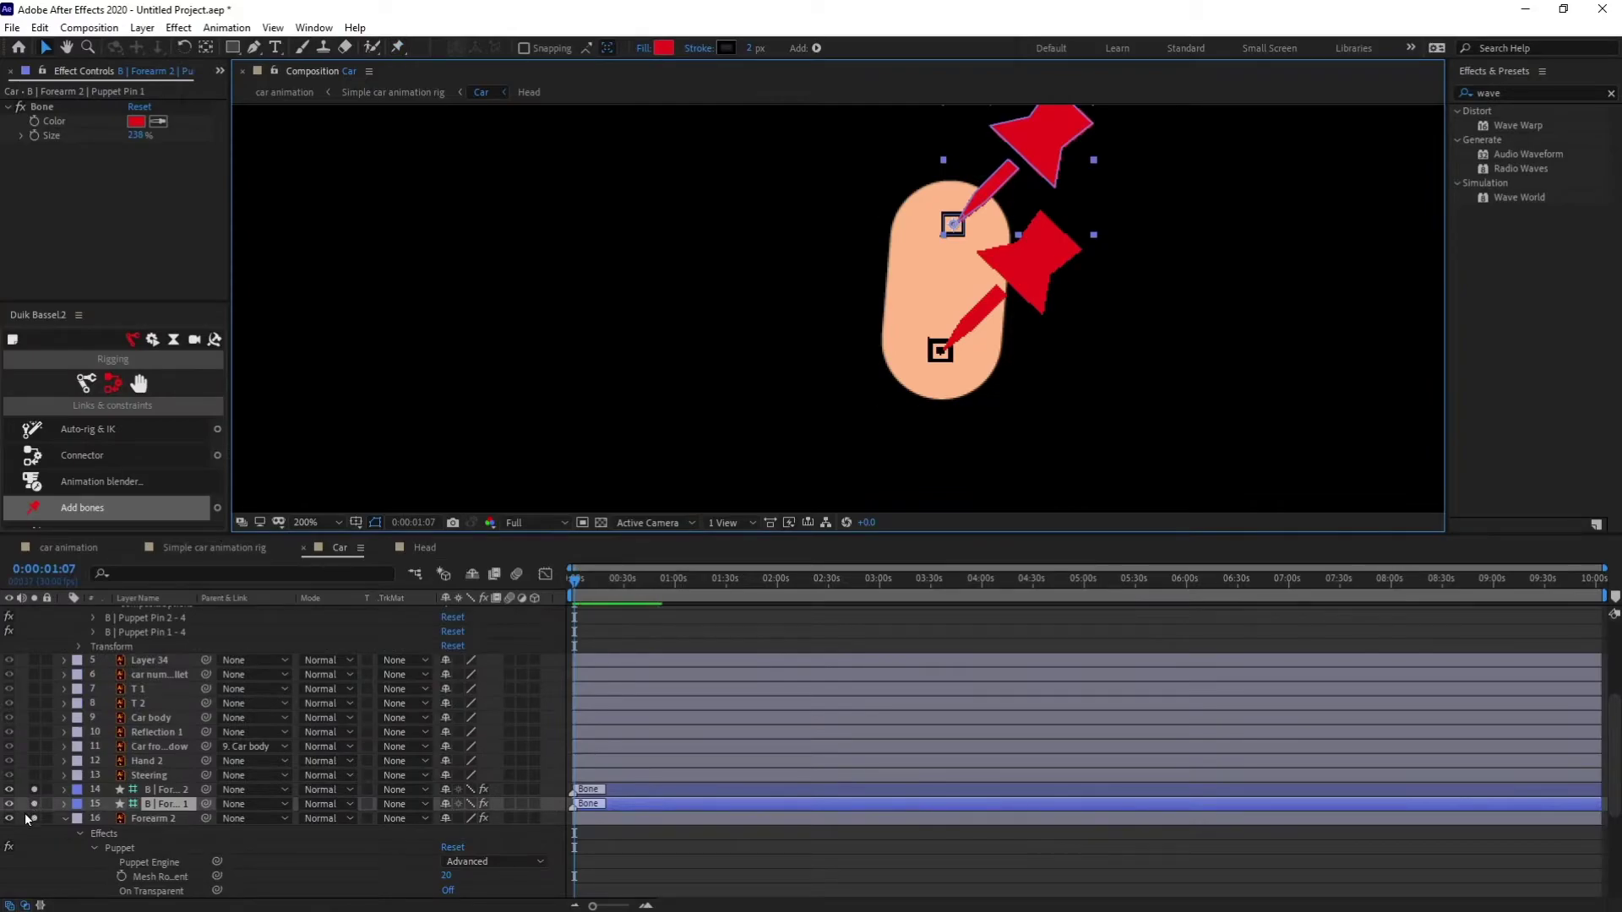
Parent Forearm 2's upper bone to Hand 2, Hand 2 to Steering, and Steering to Car body
drag(204, 804, 163, 718)
click(161, 761)
click(167, 777)
Parent Forearm 2's lower bone to Body and show all layers again
click(160, 790)
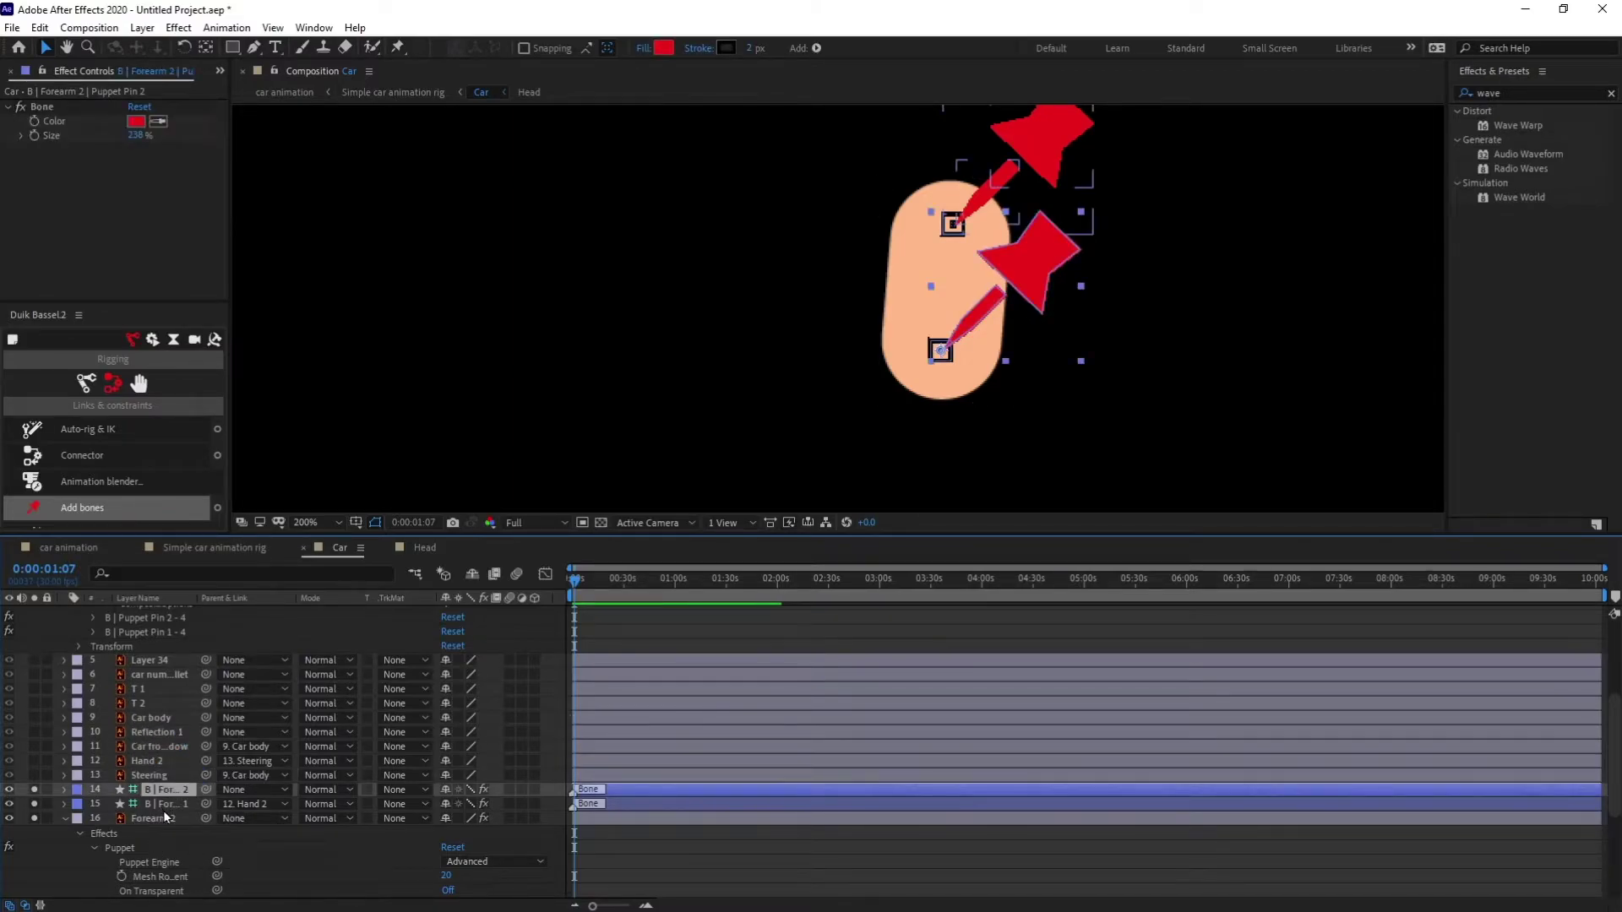
mouse_move(205, 789)
mouse_down()
mouse_move(154, 794)
mouse_move(188, 854)
mouse_move(181, 790)
mouse_up()
click(253, 789)
click(276, 676)
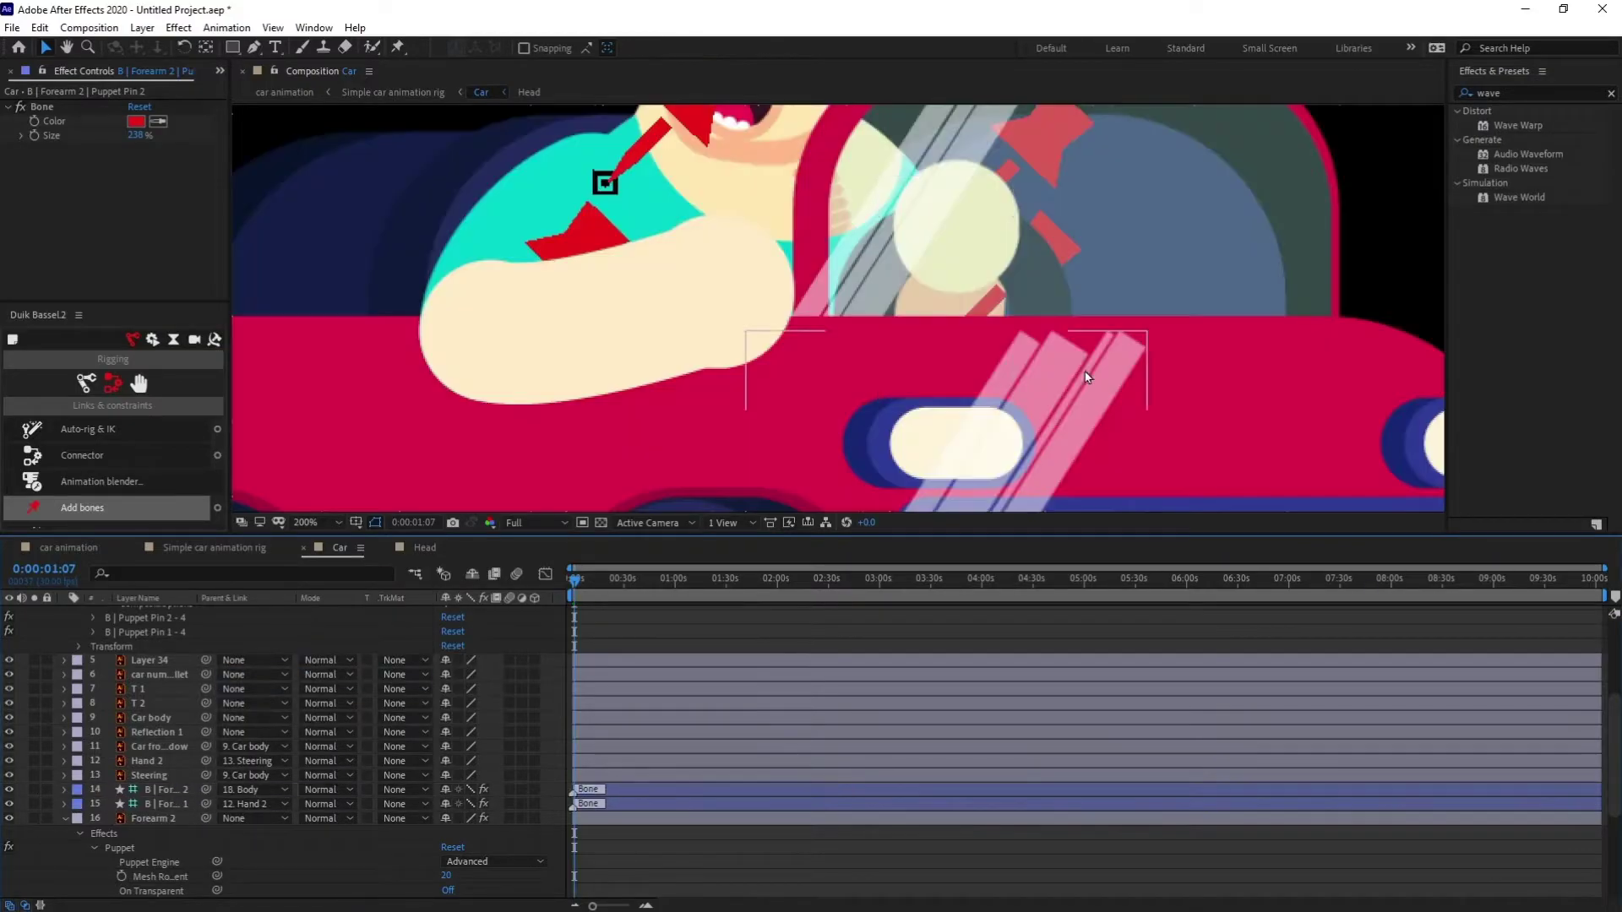
Collapse Forearm 2's properties and parent the Car seats layer to Car body
scroll(1088, 416, down, 1)
scroll(649, 876, down, 1)
scroll(181, 828, down, 1)
click(66, 733)
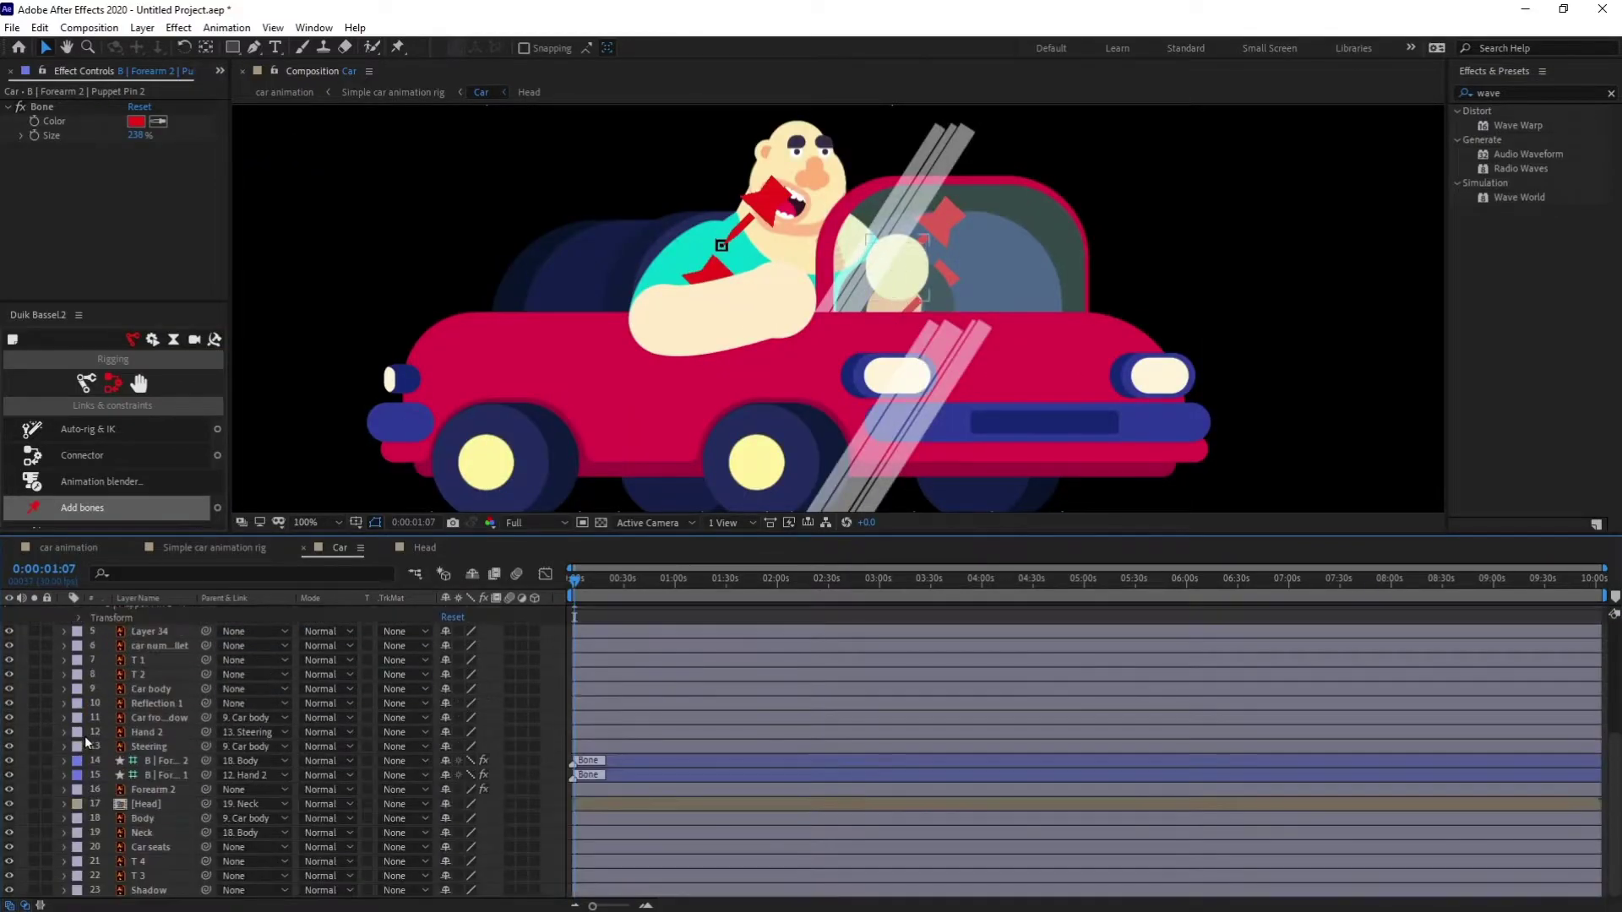
click(149, 848)
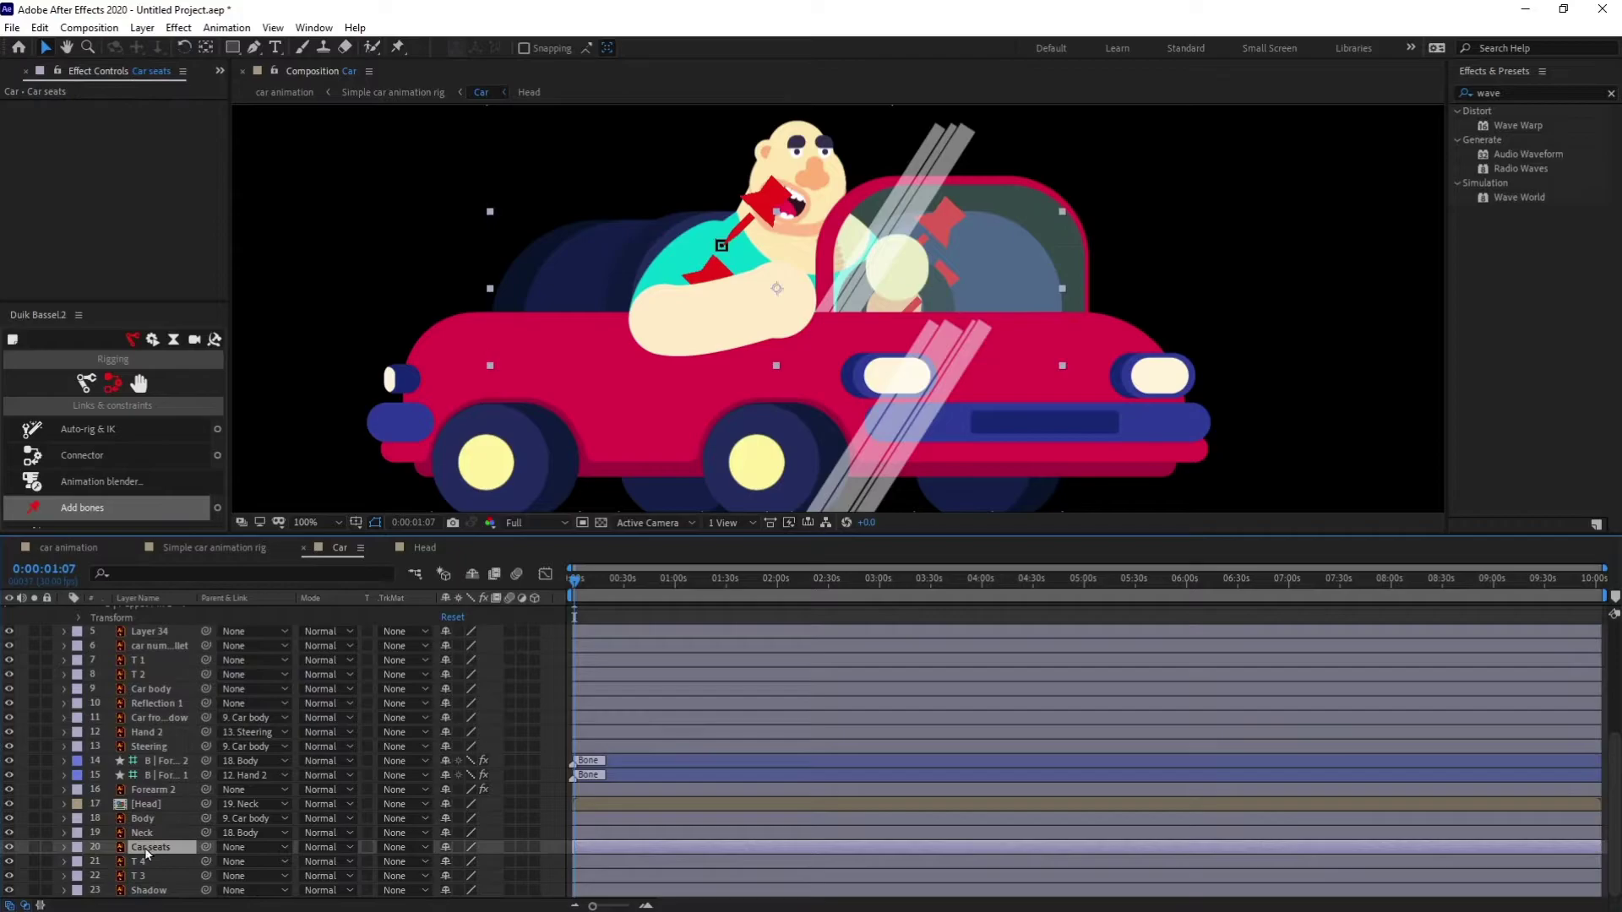
drag(205, 849, 156, 691)
Try moving Car body slightly down to test the parenting, and undo the move
click(156, 691)
mouse_move(651, 389)
mouse_down()
mouse_move(626, 400)
mouse_move(687, 385)
mouse_move(648, 400)
mouse_up()
key(ctrl+z)
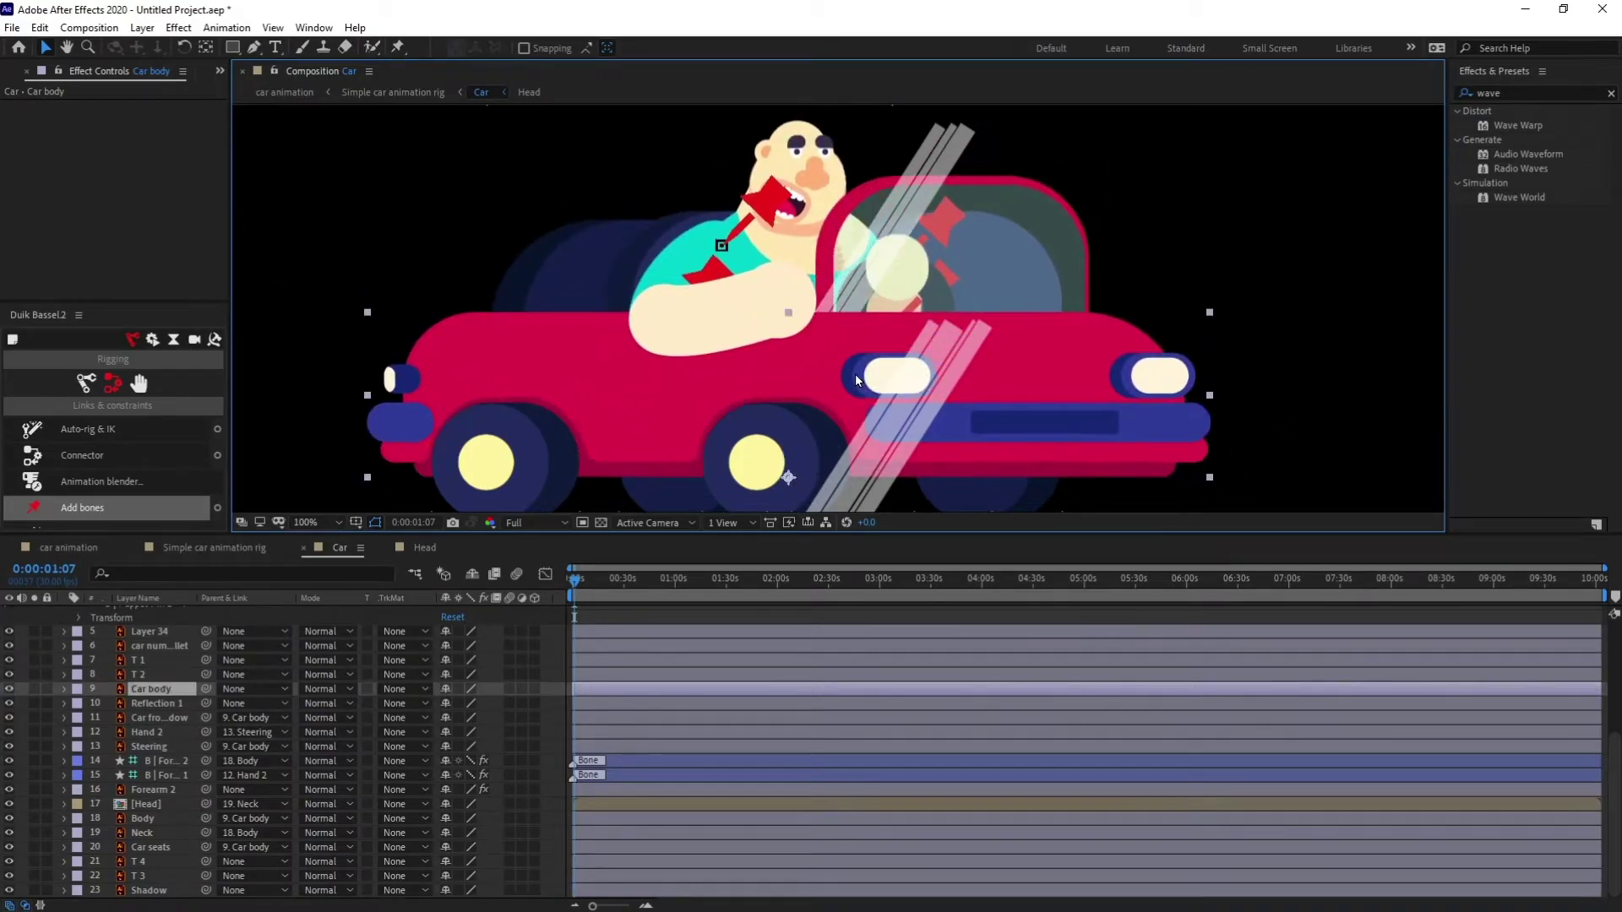
Collapse the Arm layer's expanded properties in the Car composition
scroll(145, 734, up, 2)
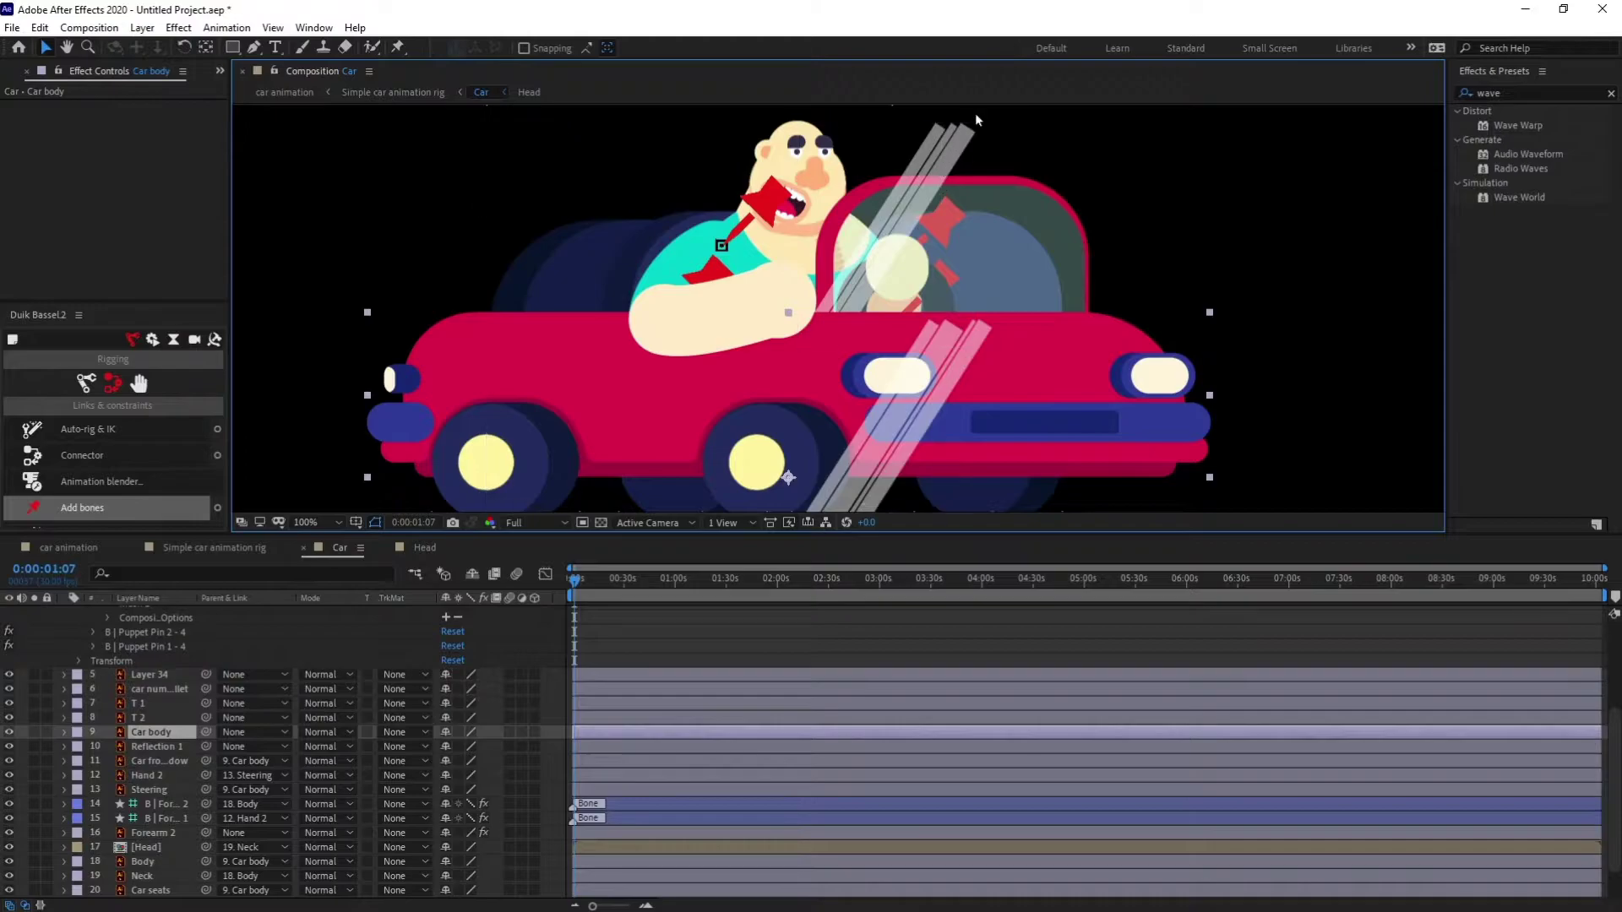
scroll(156, 722, up, 5)
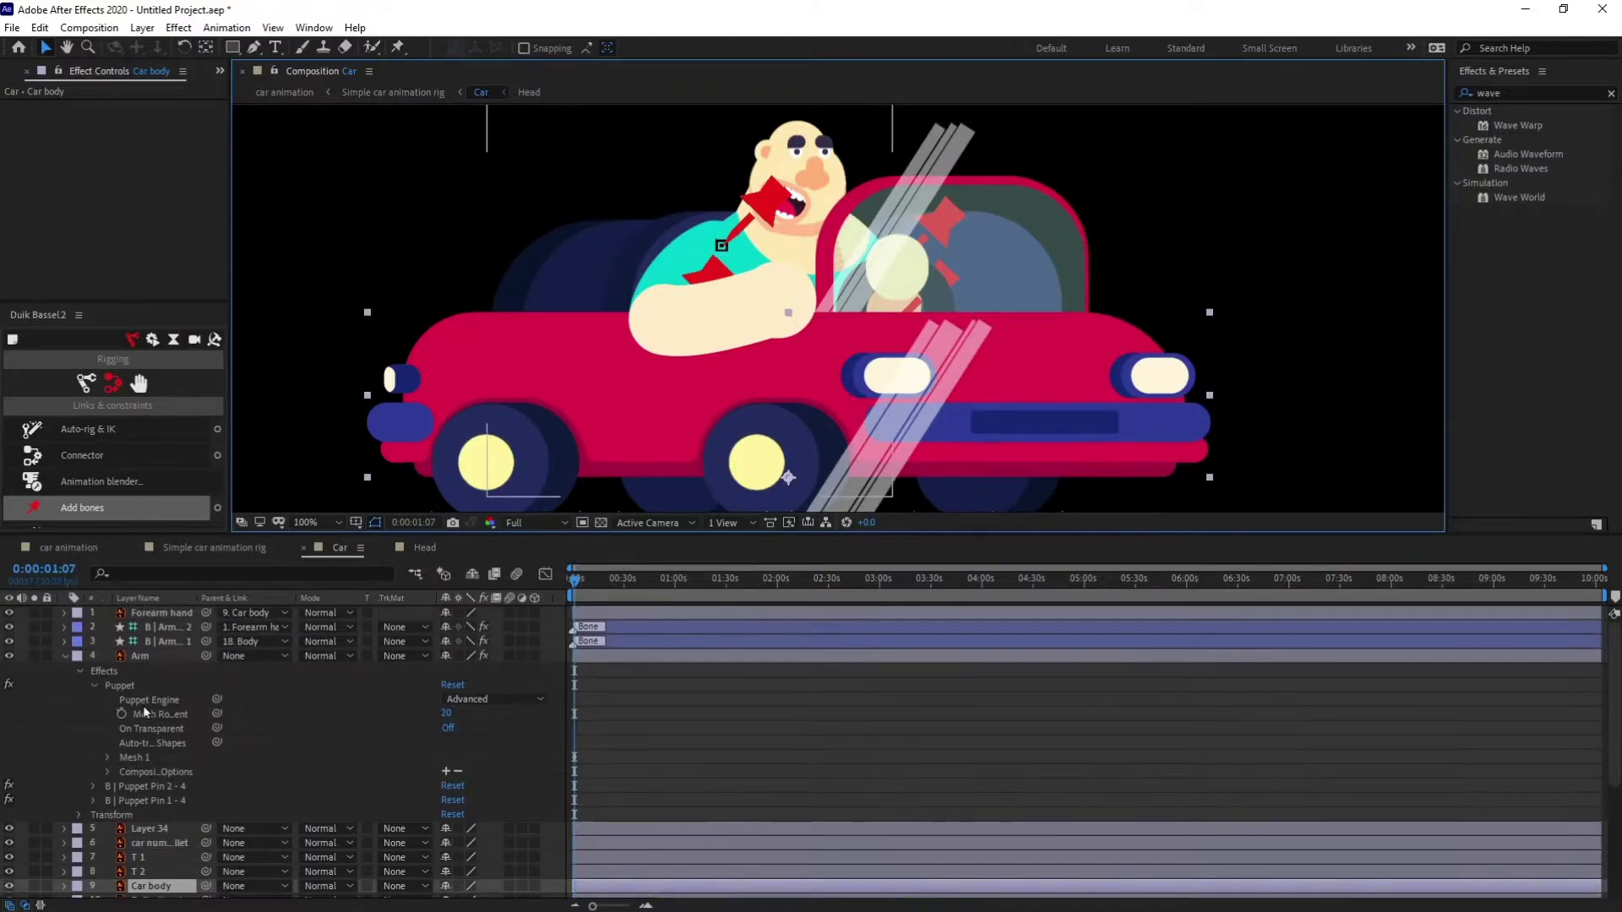
click(64, 655)
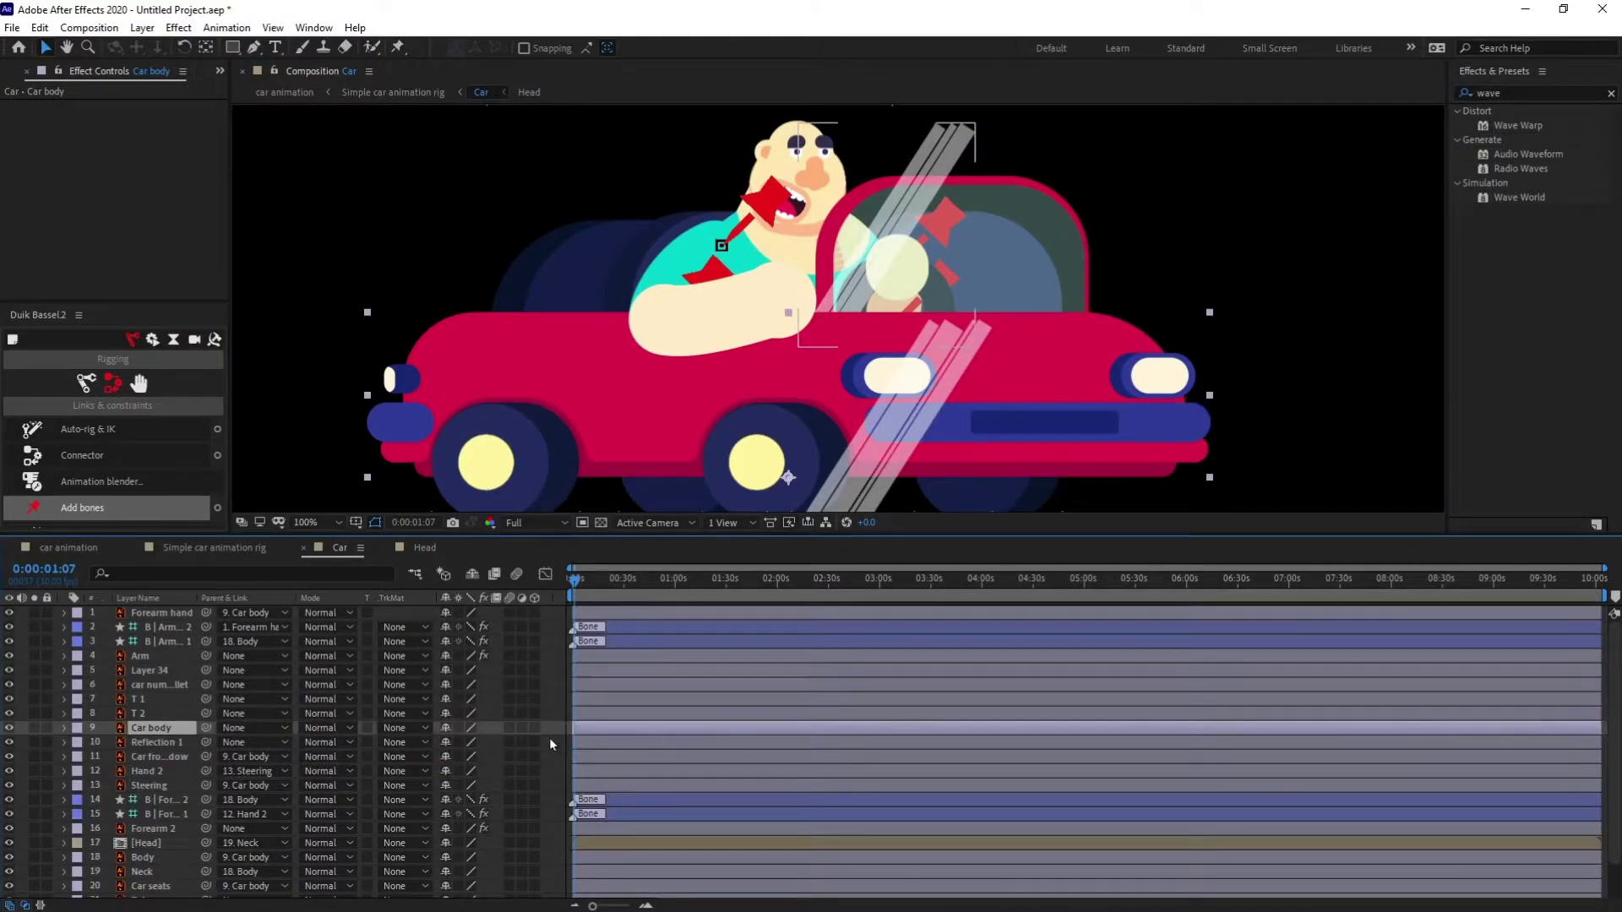
Duplicate the Car front window layer, rename the copy "Car front window matte", and place it directly above Reflection 1
click(169, 756)
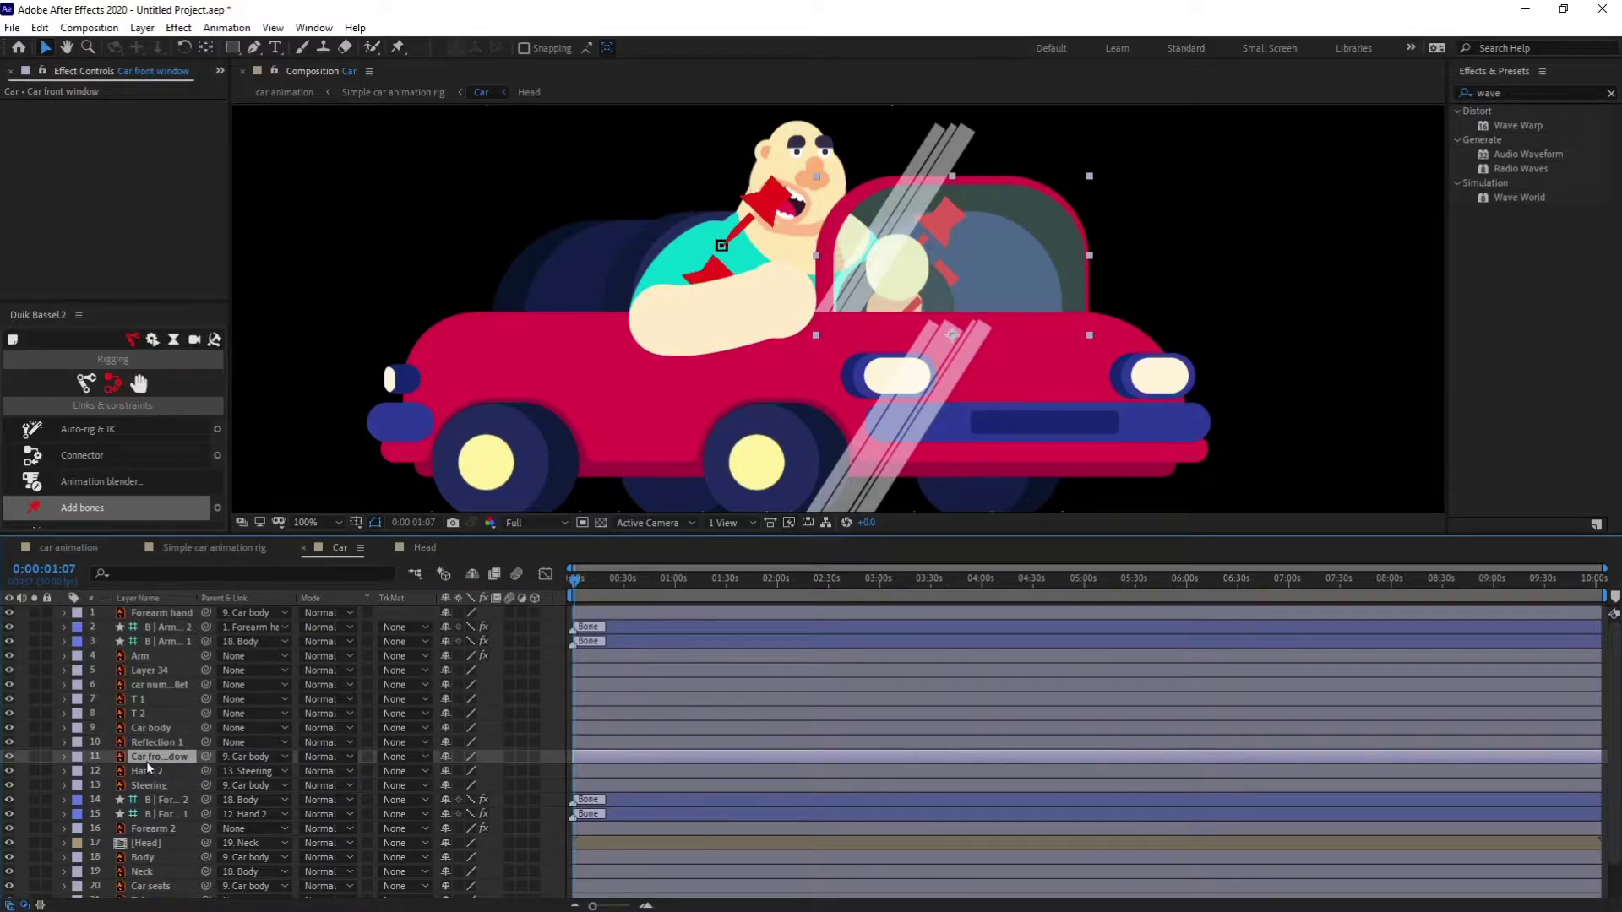
drag(199, 598, 276, 600)
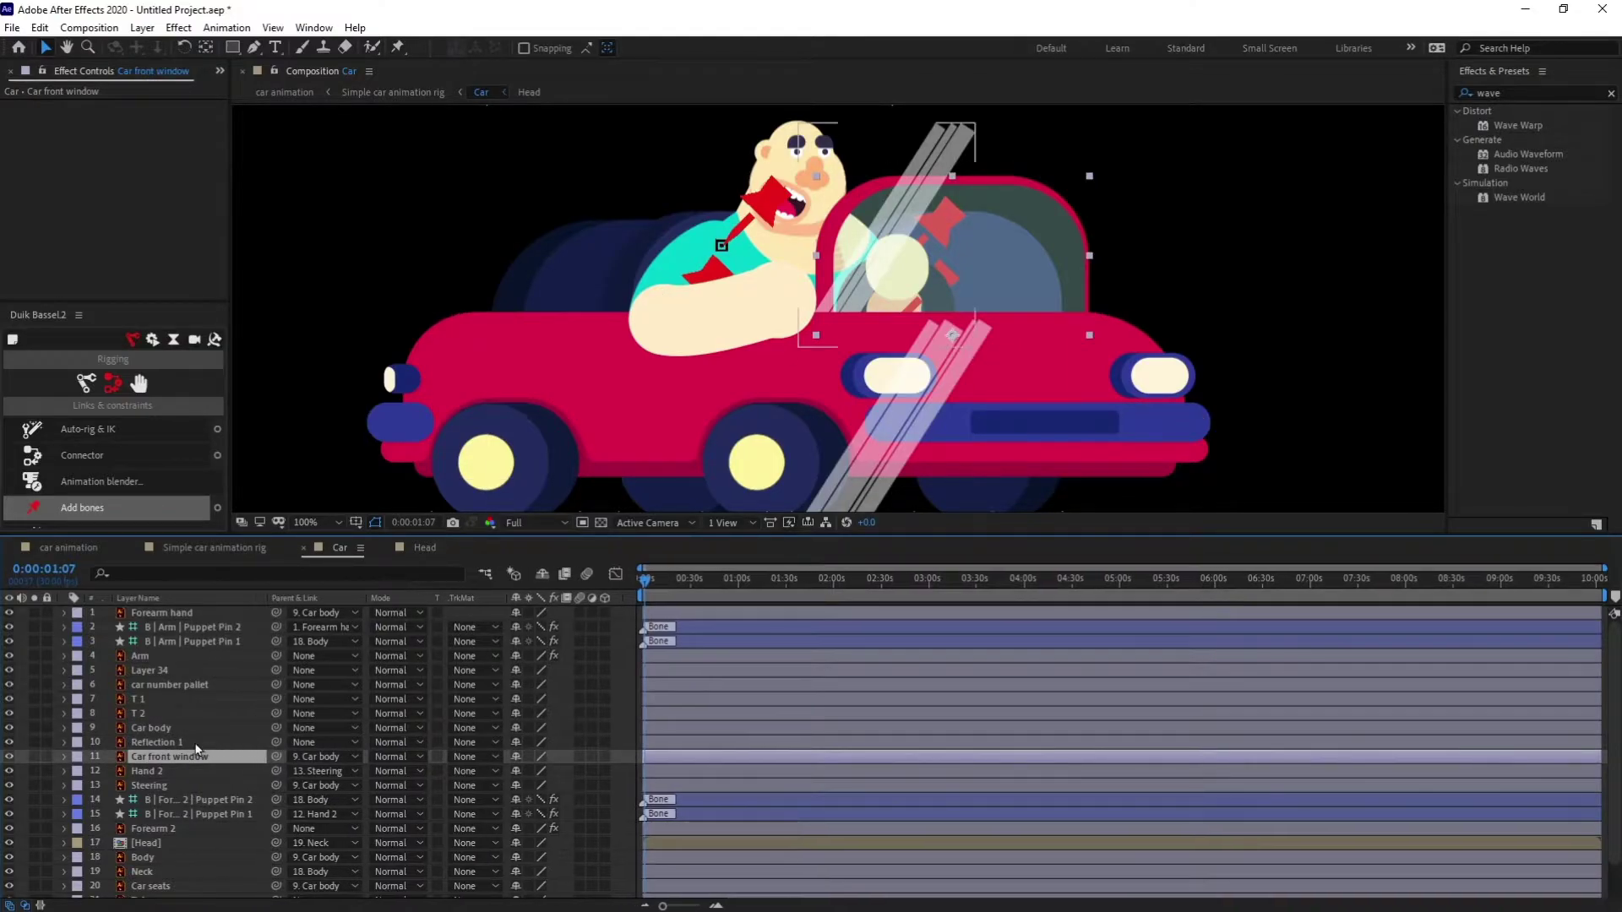
click(179, 743)
click(173, 758)
key(ctrl+d)
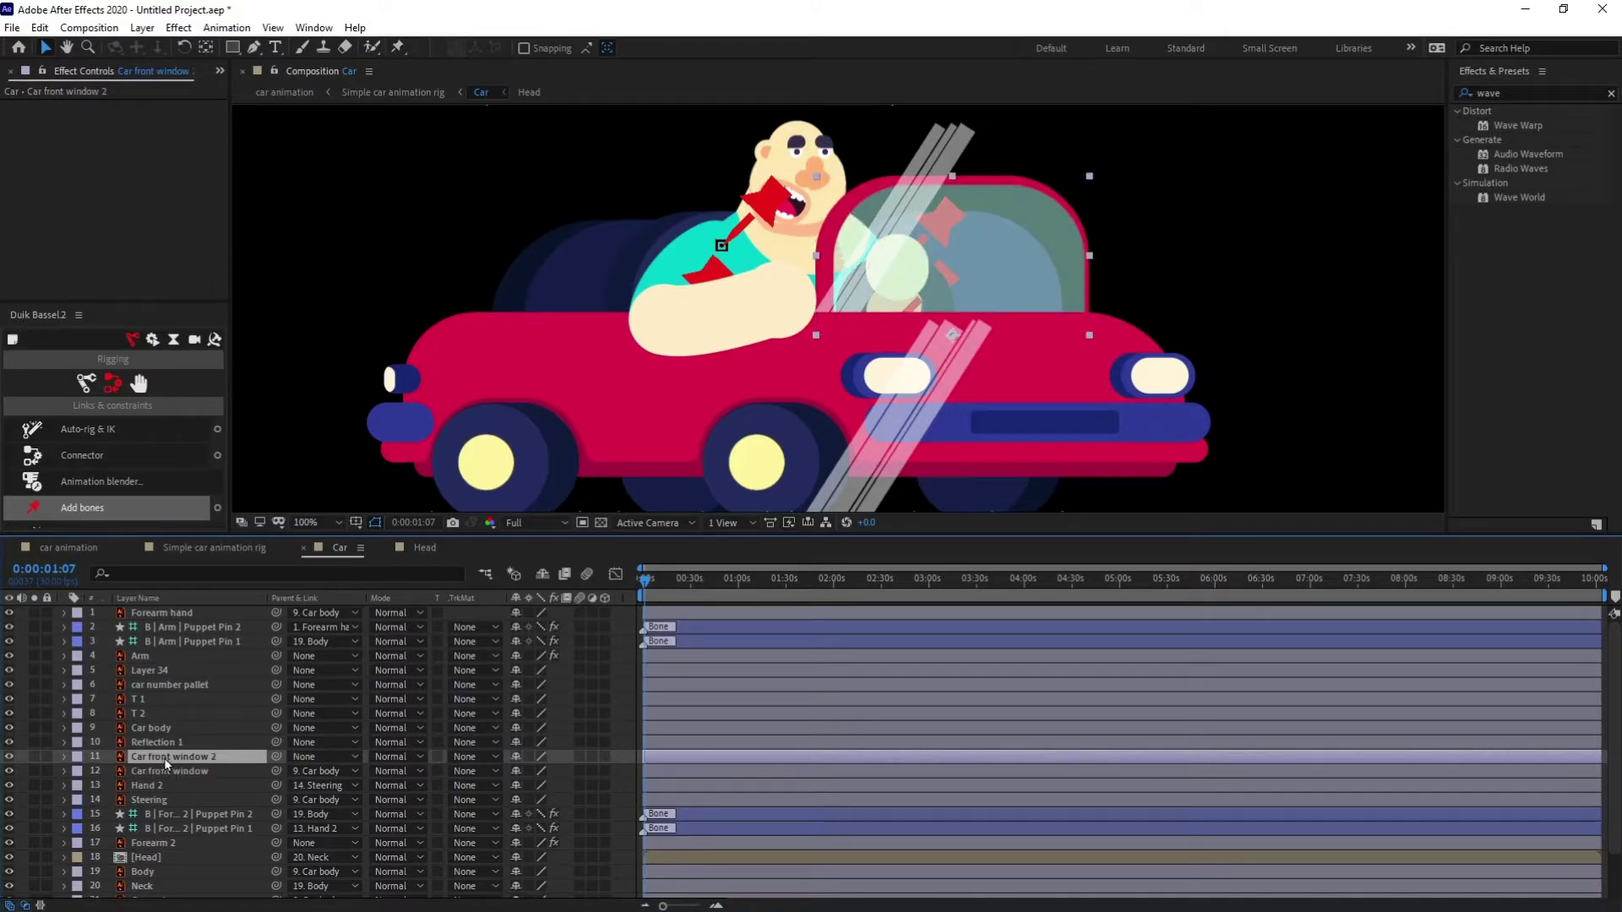
key(Return)
key(End)
key(BackSpace)
text(matte)
key(Return)
drag(164, 760, 177, 743)
Set Reflection 1 to use the Car front window matte as an Alpha track matte, with Overlay blending
click(171, 756)
click(392, 756)
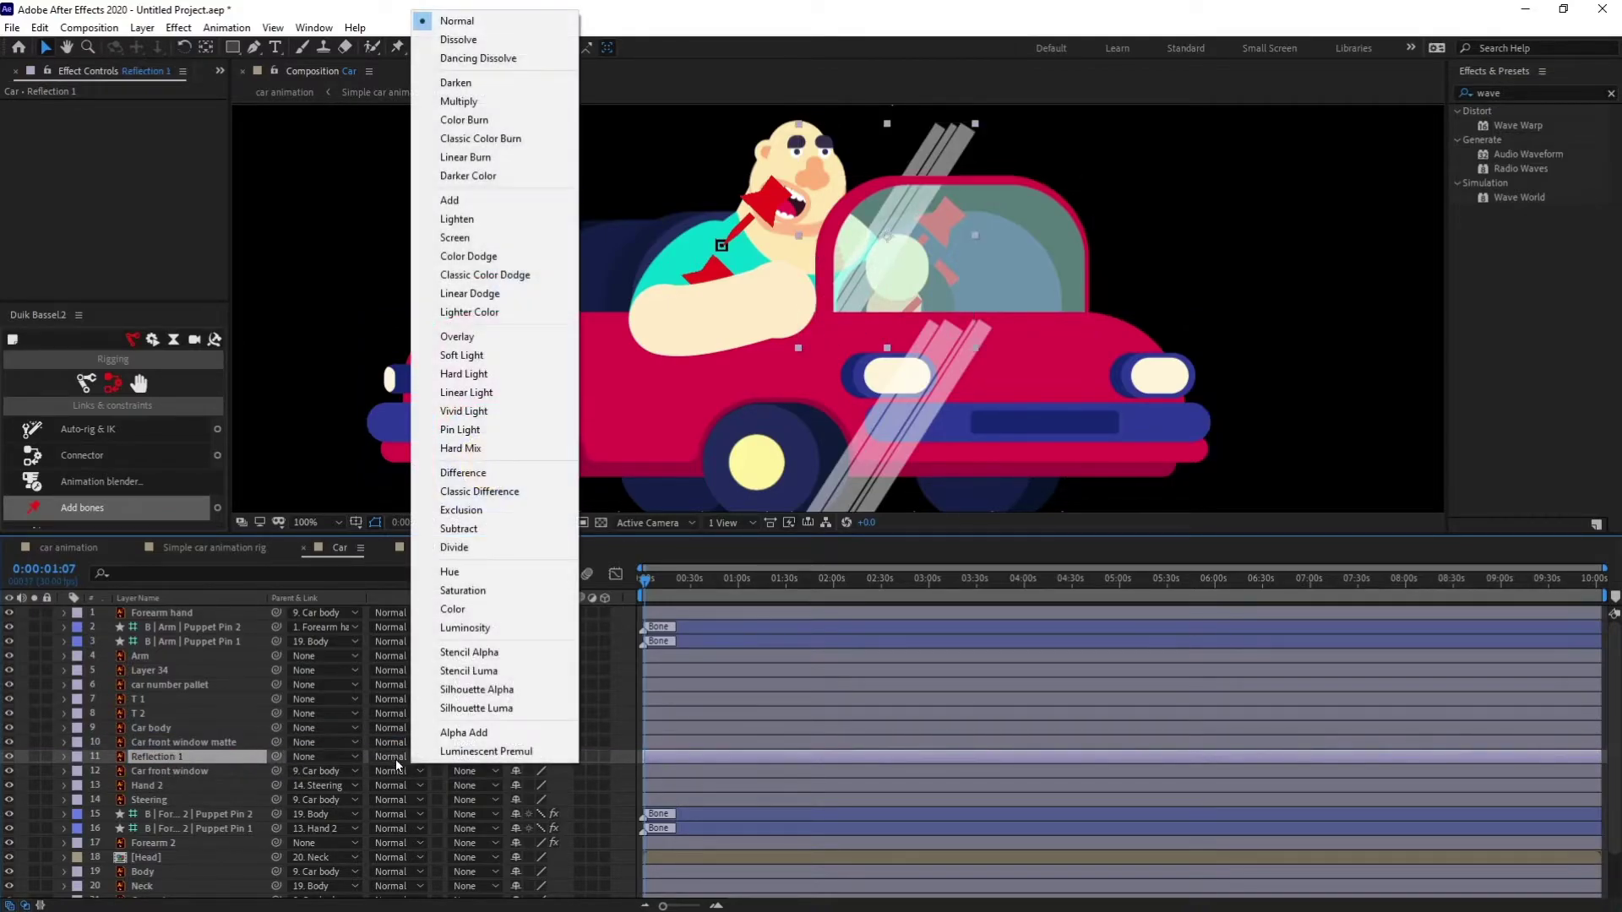
click(324, 757)
click(387, 758)
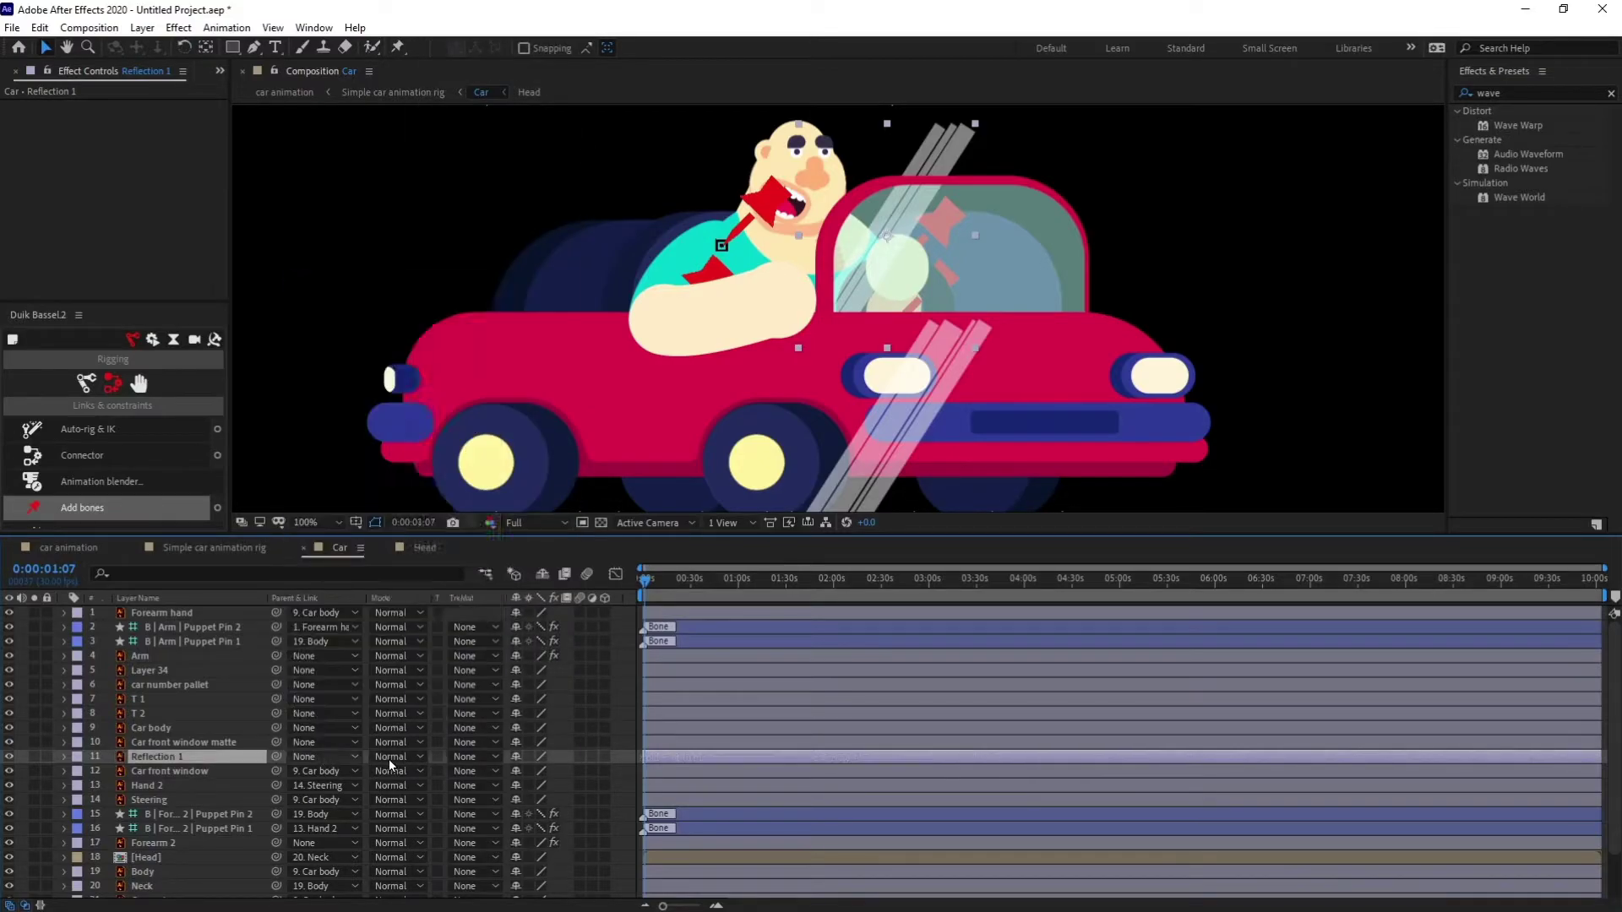
click(229, 763)
click(464, 757)
click(506, 799)
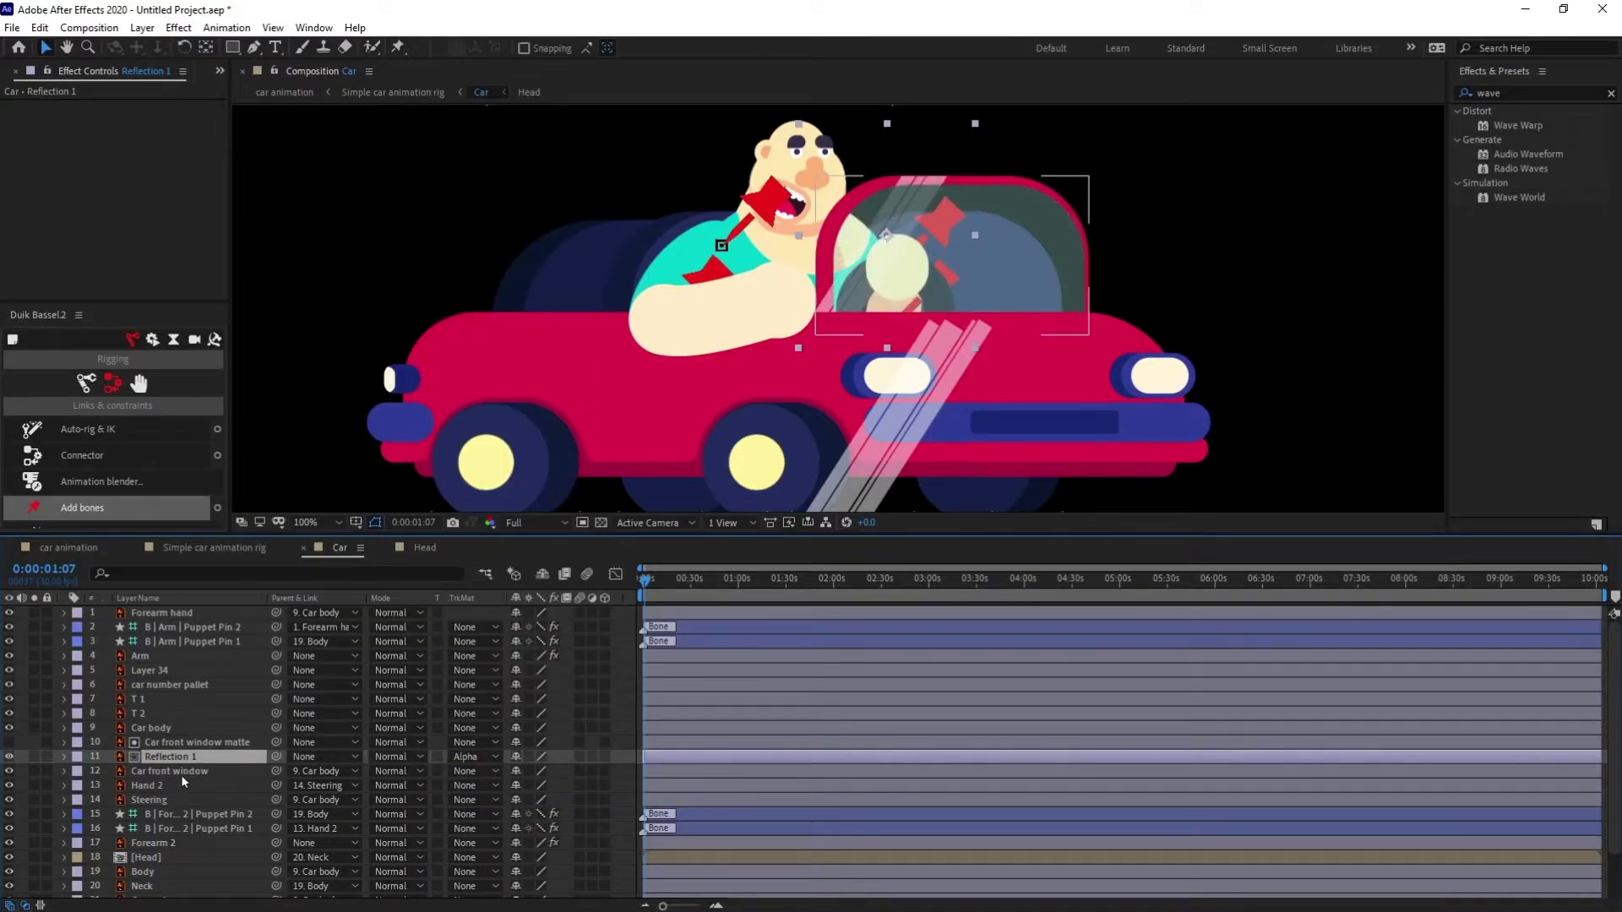
click(323, 757)
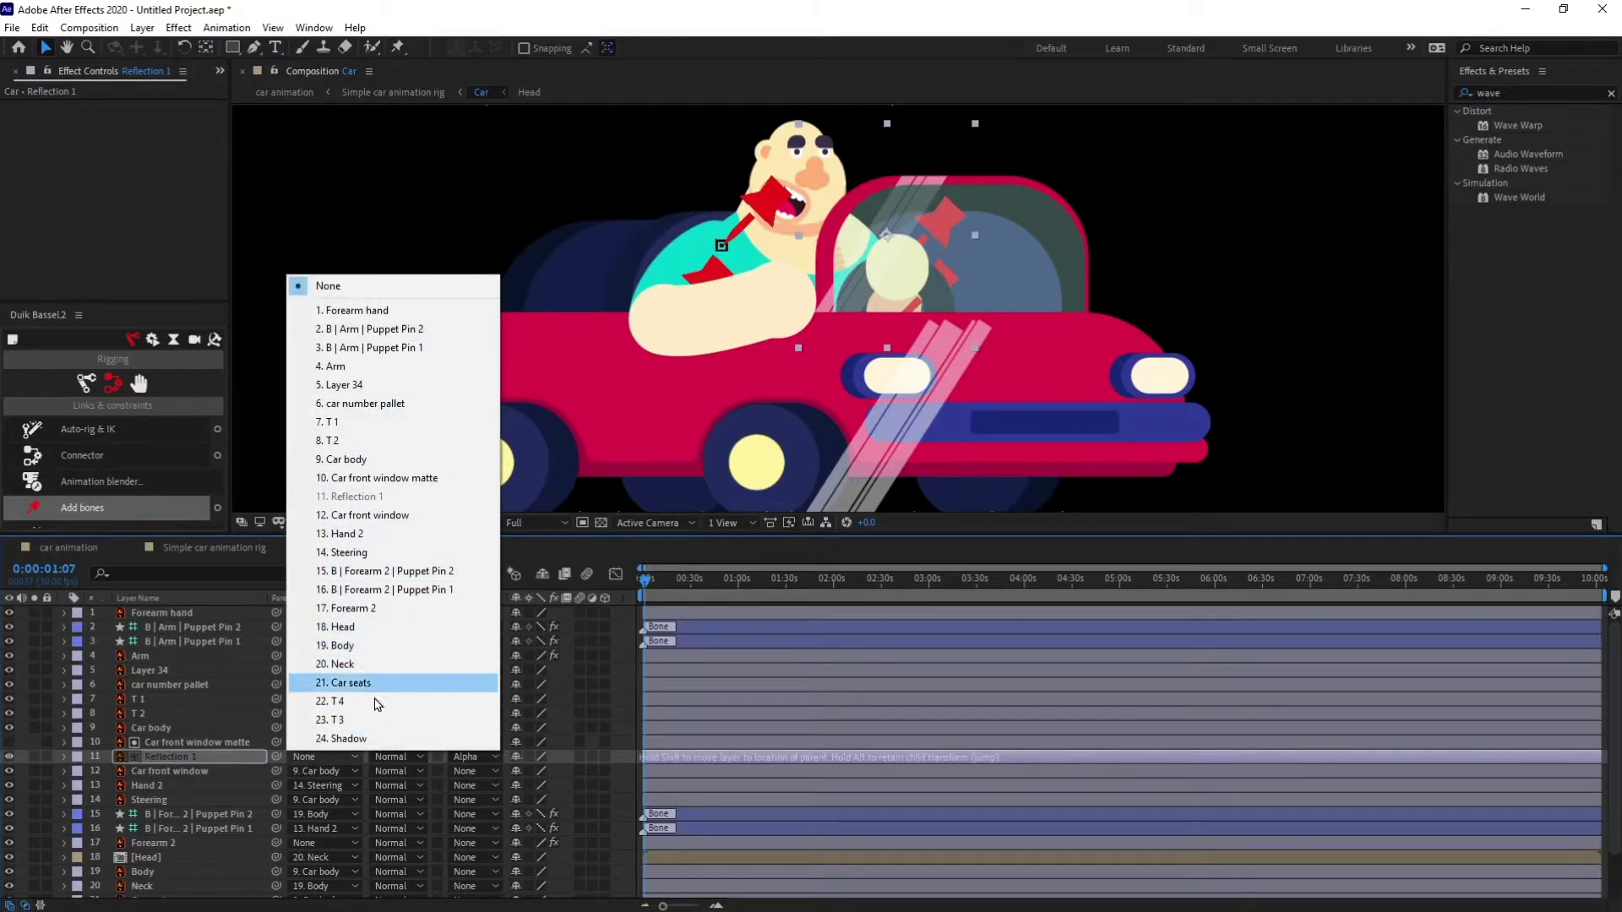
click(228, 773)
click(400, 757)
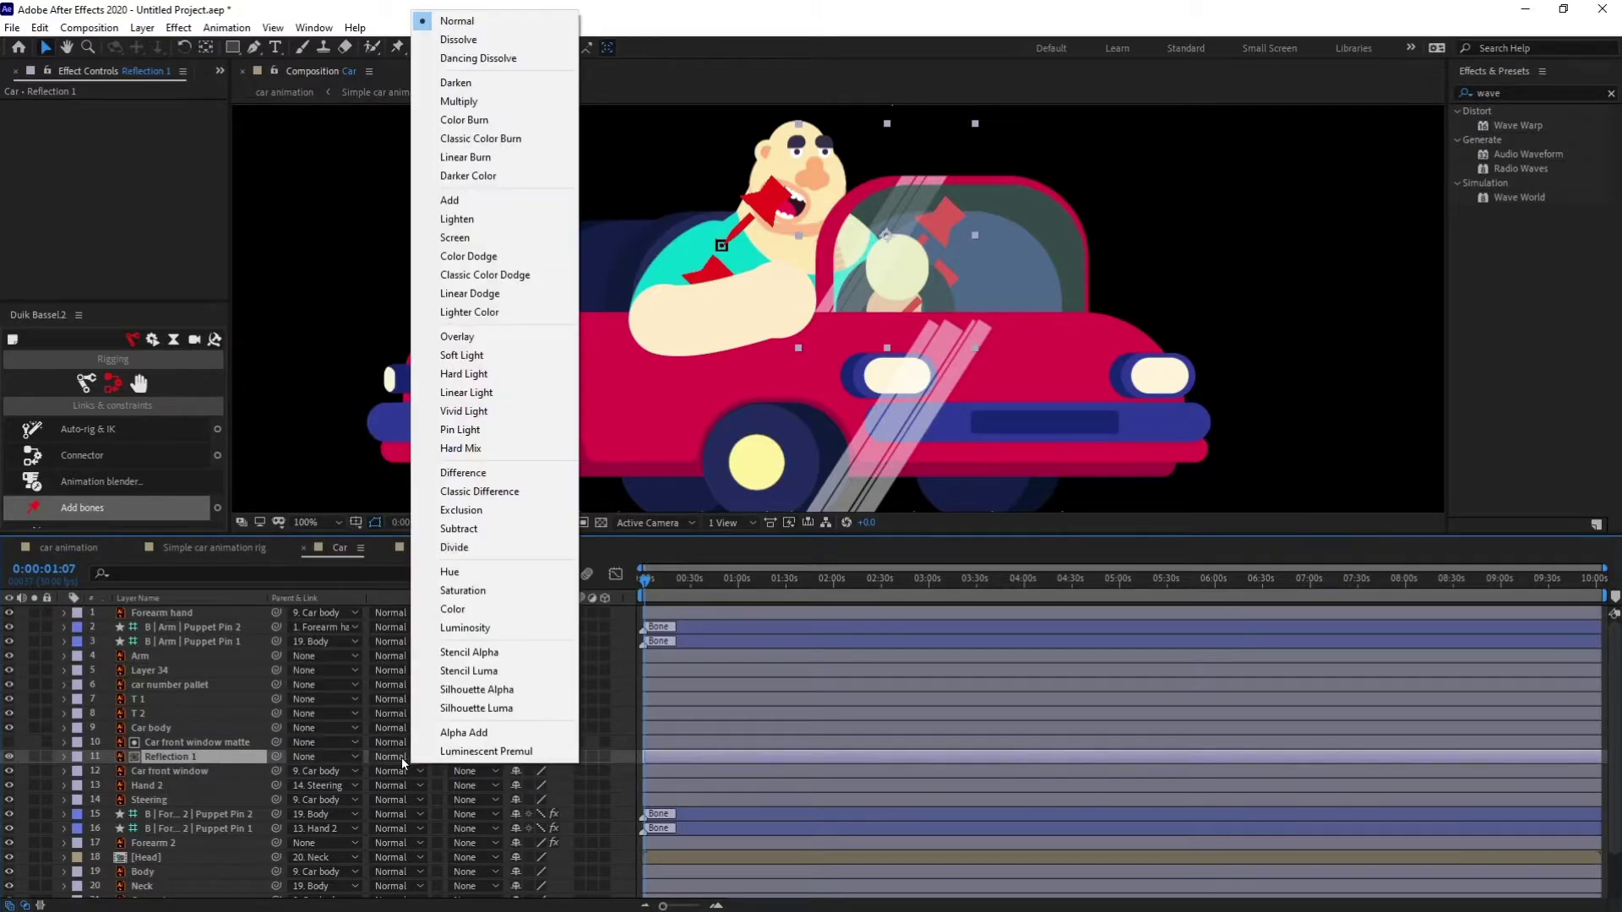
click(464, 341)
Rename Layer 34 as "reflection 2"
scroll(176, 797, down, 2)
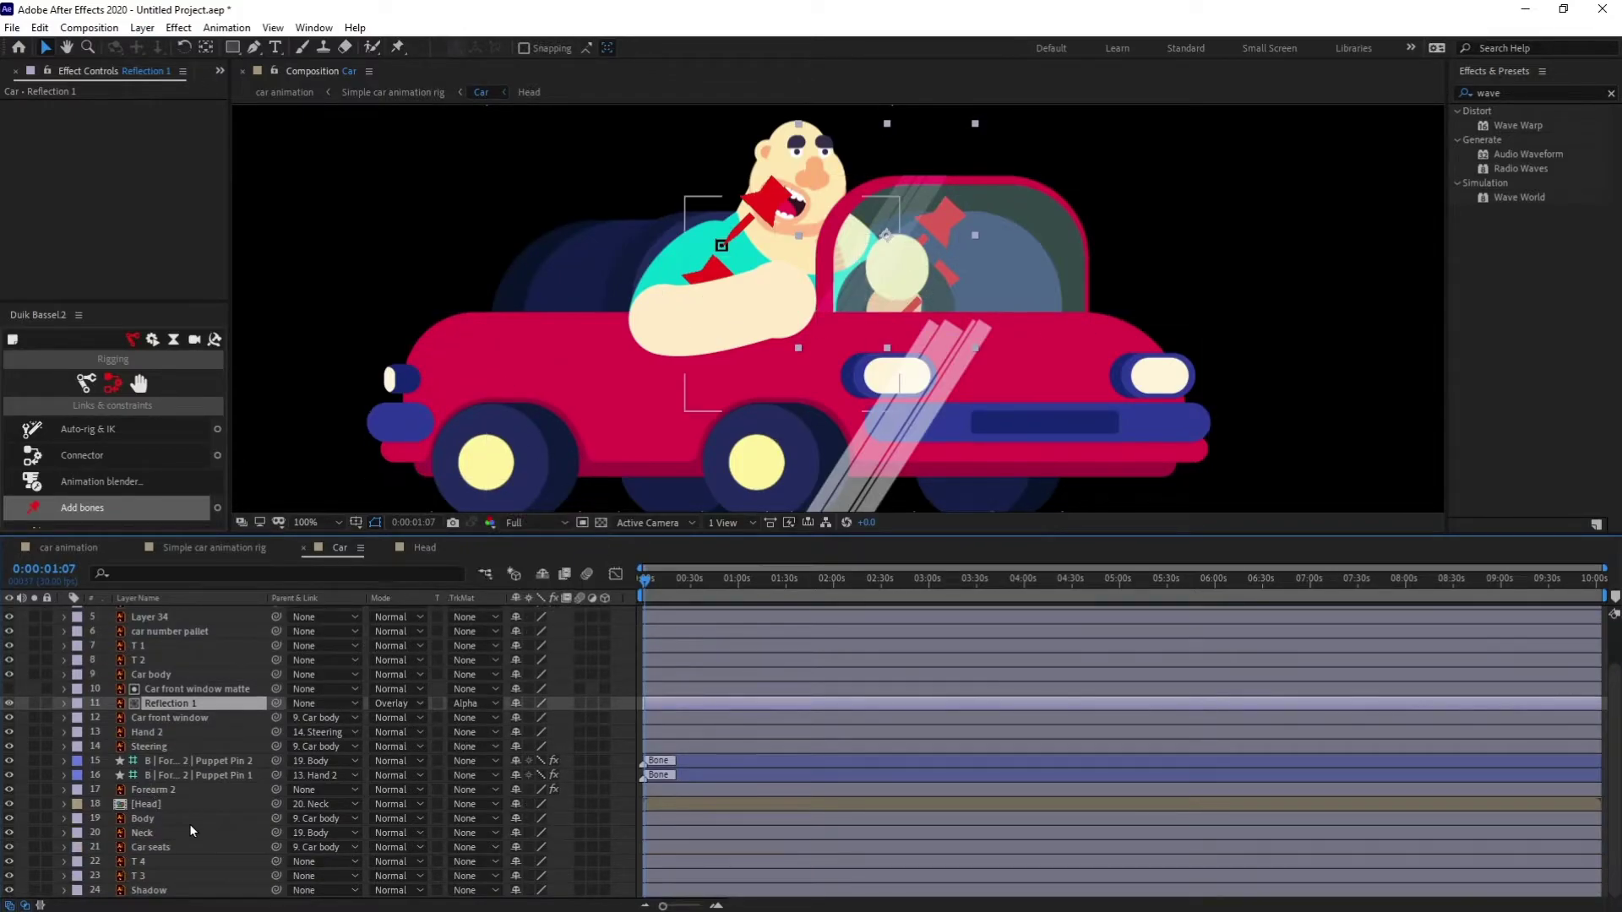
scroll(189, 824, up, 2)
click(147, 669)
key(Return)
text(reflection 2)
key(Return)
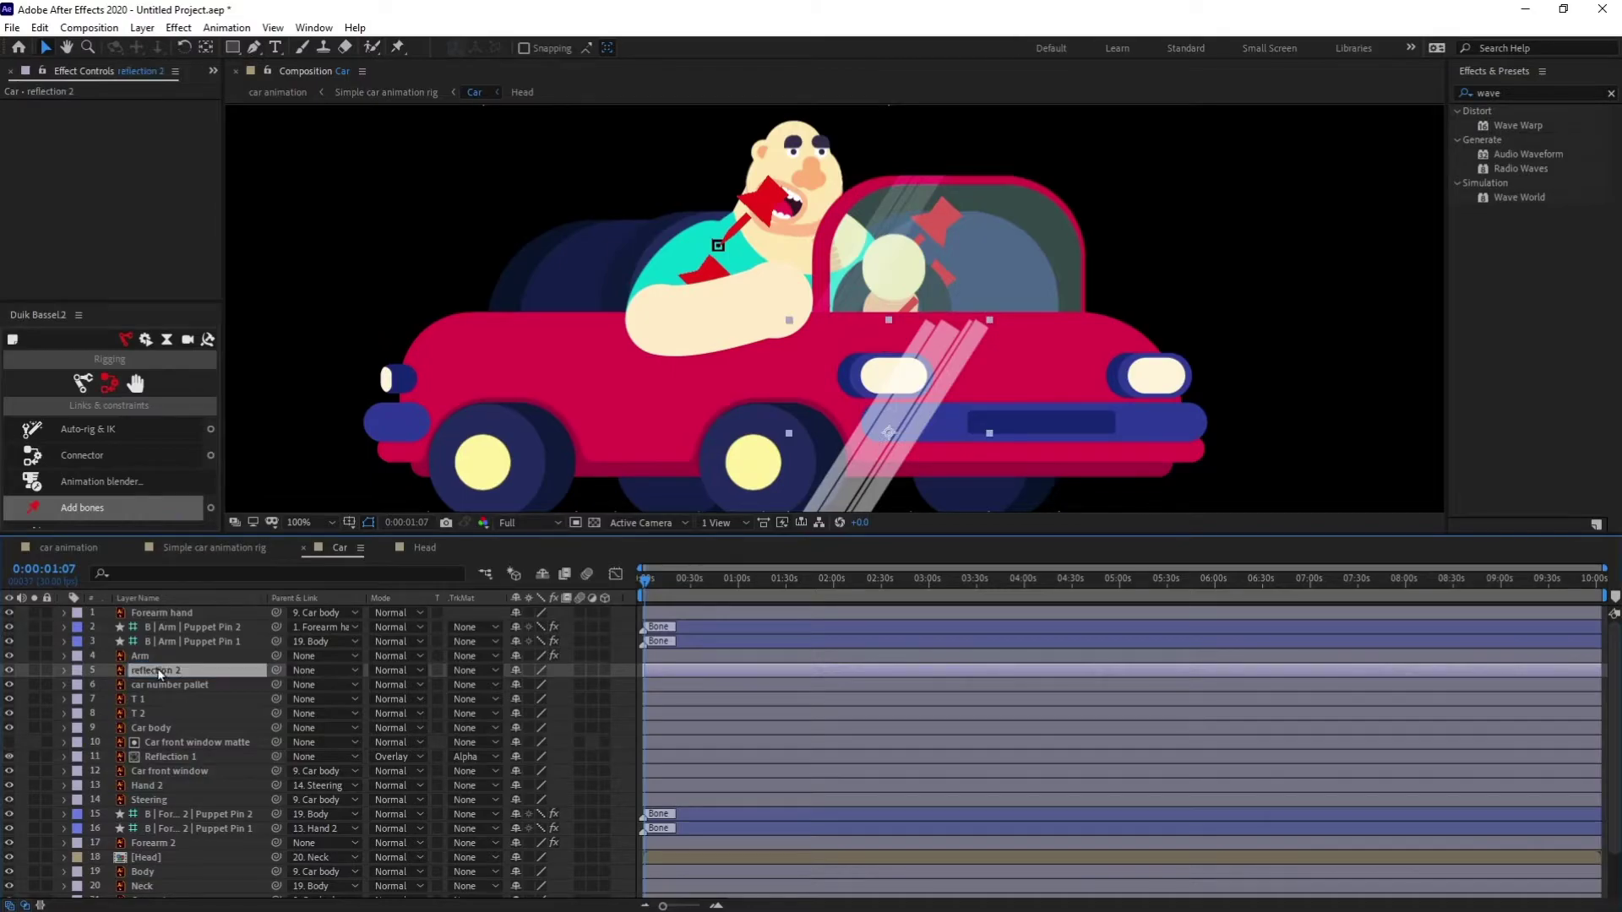
Duplicate the car number pallet layer, rename the copy "car number pallet matte", and place it directly above reflection 2
click(197, 686)
key(ctrl+d)
key(Return)
key(Right)
key(BackSpace)
text(matte)
key(Return)
drag(197, 686, 197, 666)
Set car number pallet matte to Overlay blending and make it the Alpha track matte of reflection 2
click(399, 669)
click(430, 485)
click(456, 684)
click(473, 724)
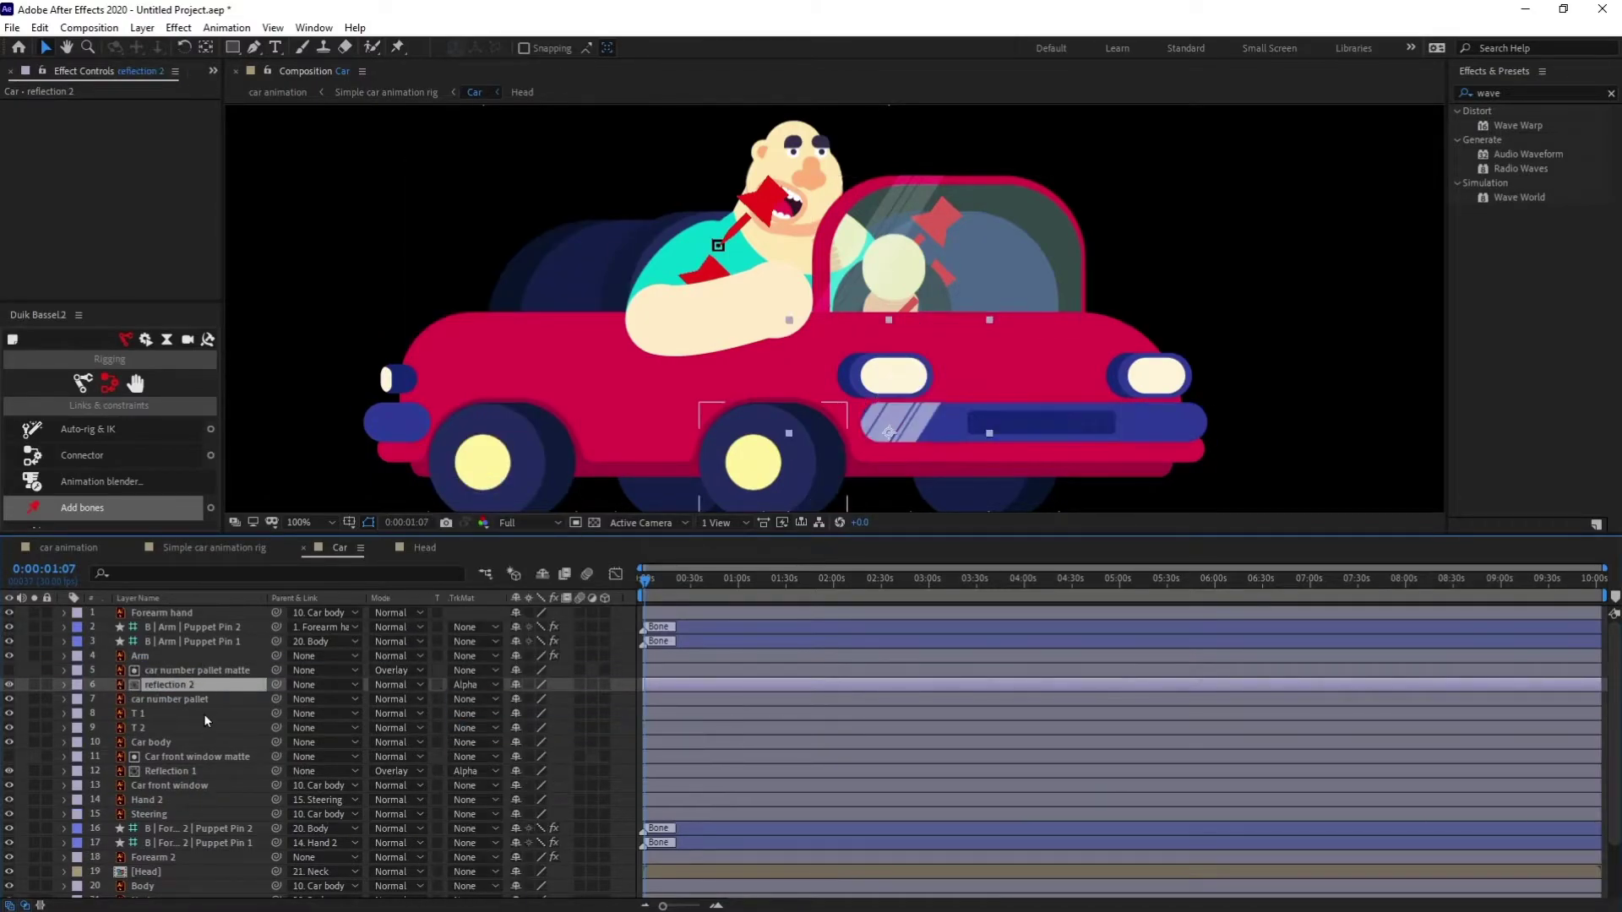
Parent car number pallet matte to car number pallet, and Car front window matte to Car front window
click(239, 672)
drag(277, 669, 211, 703)
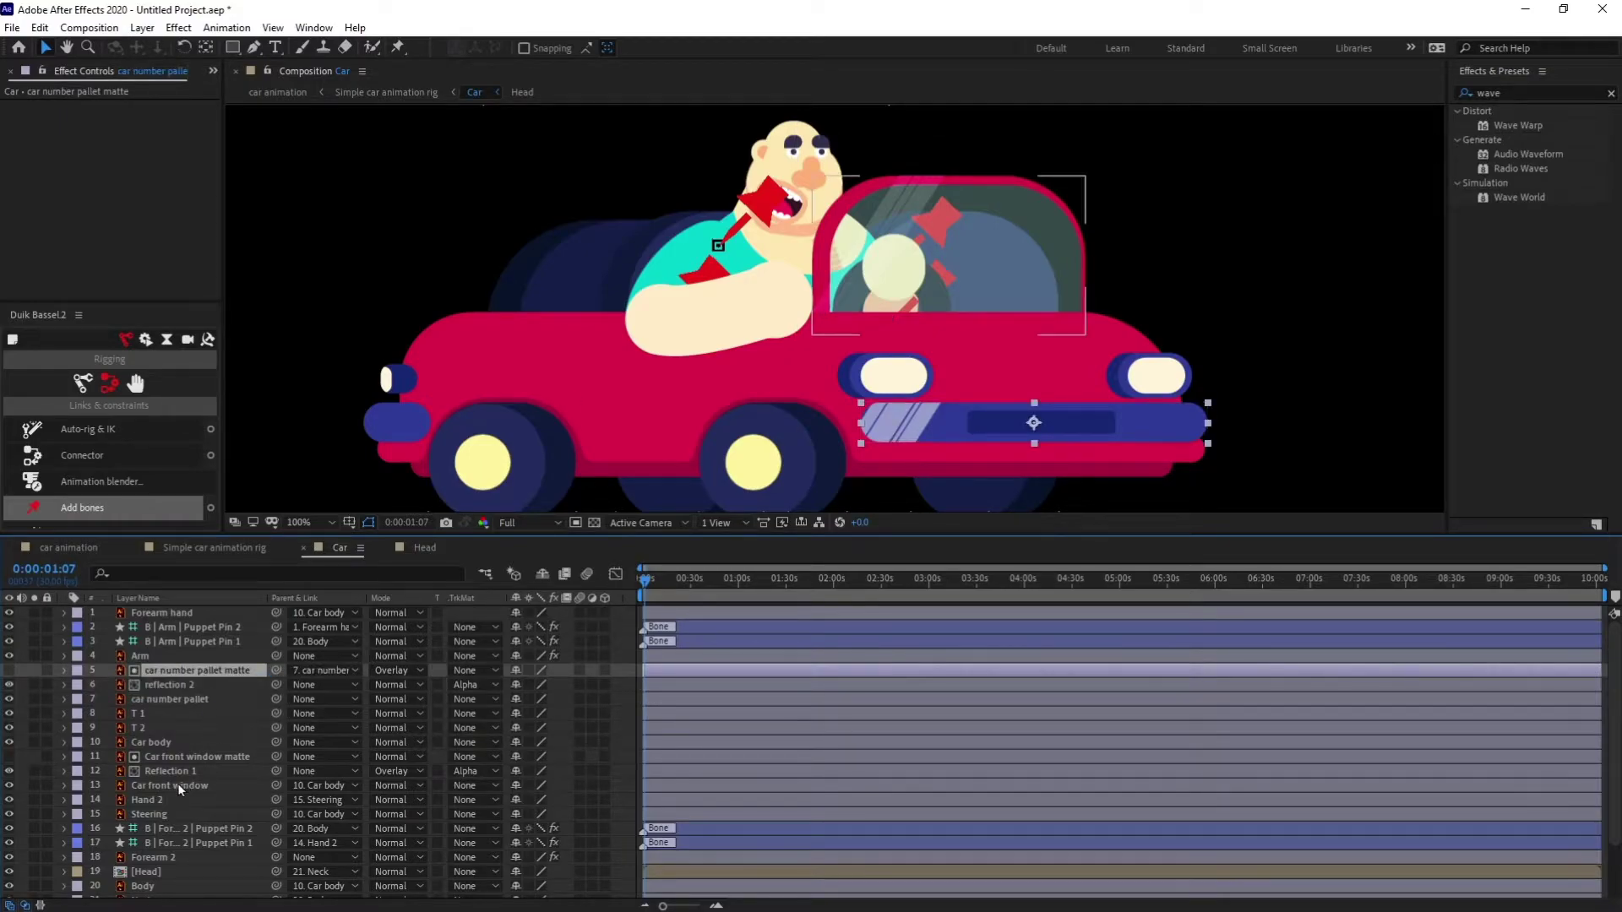
click(189, 758)
drag(273, 757, 230, 759)
Parent Reflection 1 and reflection 2 to their respective matte layers, and car number pallet to Car body
click(200, 771)
click(178, 684)
drag(276, 684, 199, 670)
click(200, 699)
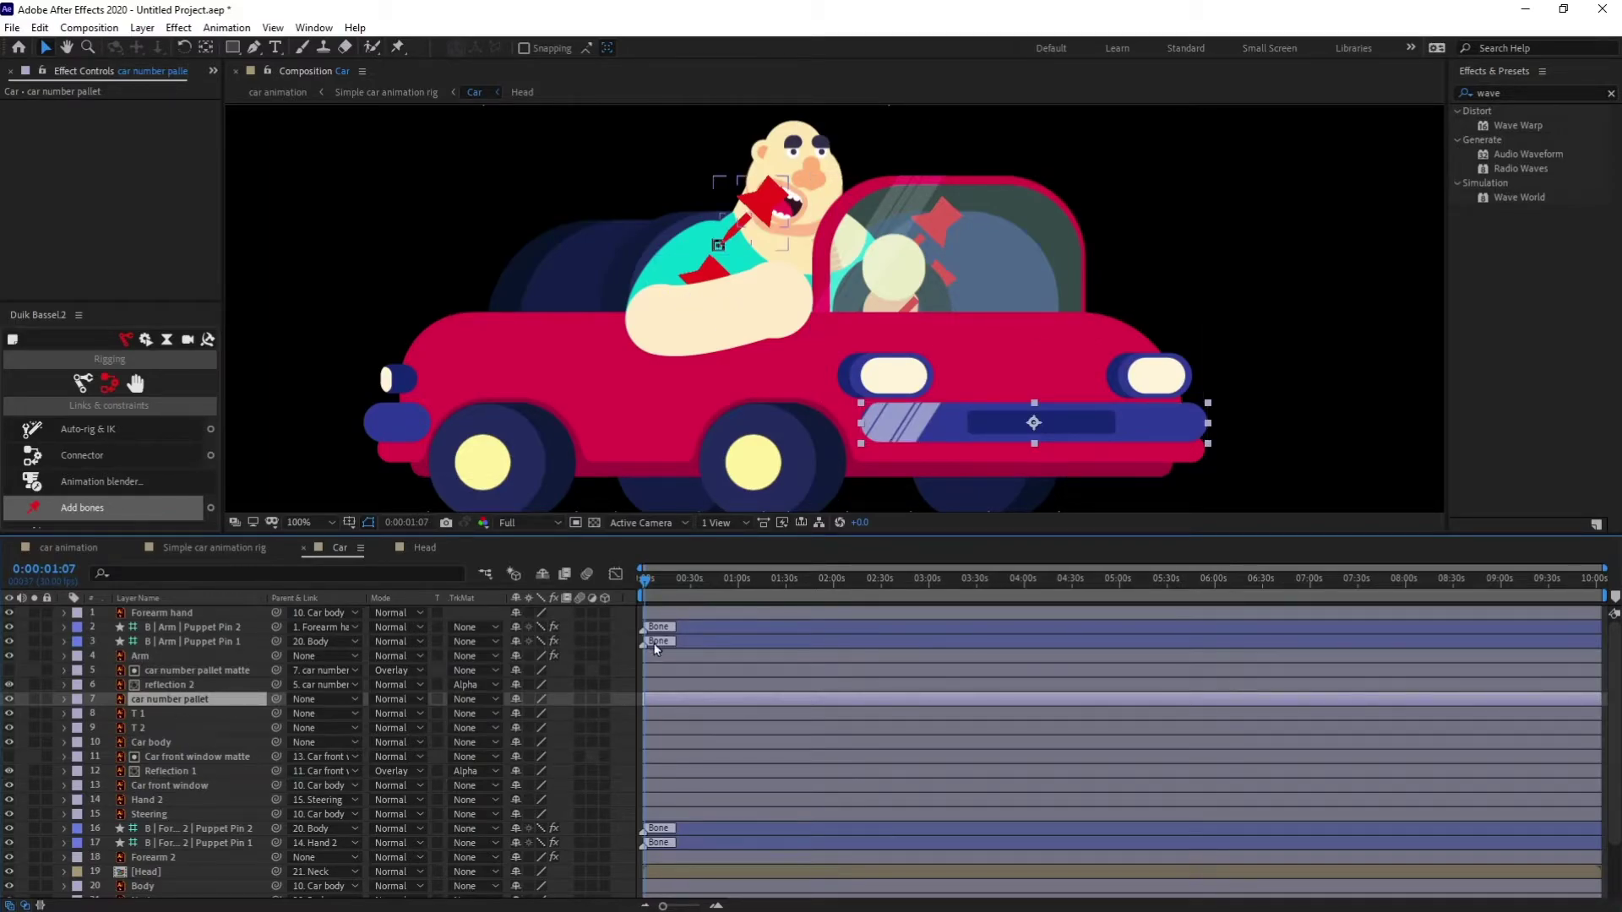
drag(275, 702, 191, 743)
Try moving the car in the composition to test the parenting, and undo the move
drag(845, 403, 909, 349)
key(ctrl+z)
scroll(845, 373, down, 1)
scroll(756, 394, up, 1)
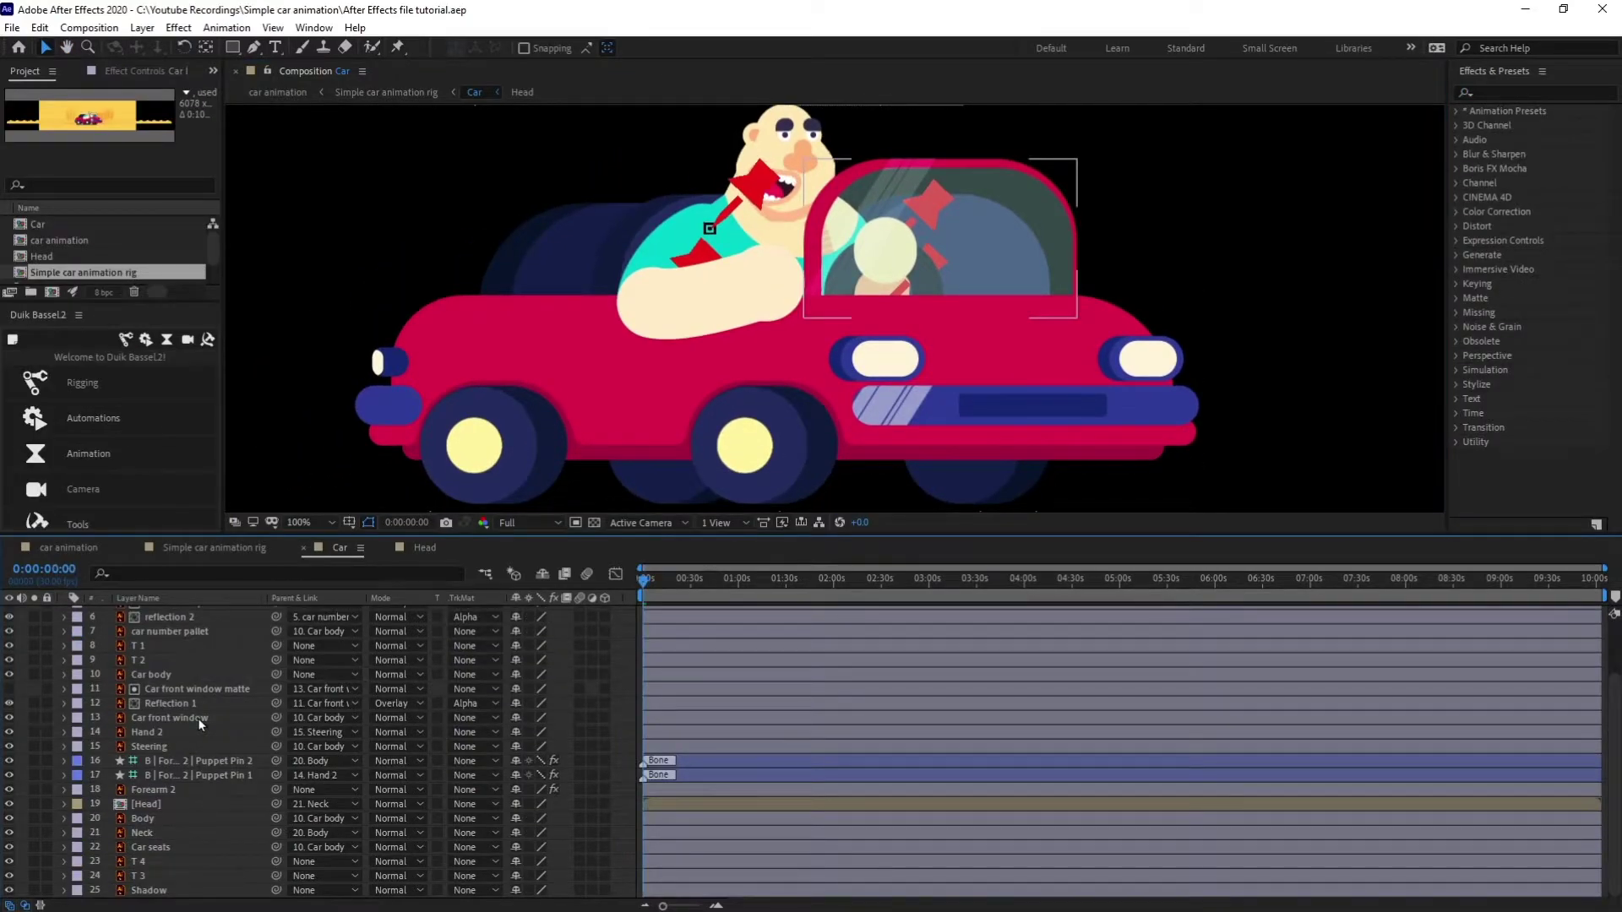
Add Position and Rotation keyframes to Car body at frame 0 and display both properties together
click(142, 678)
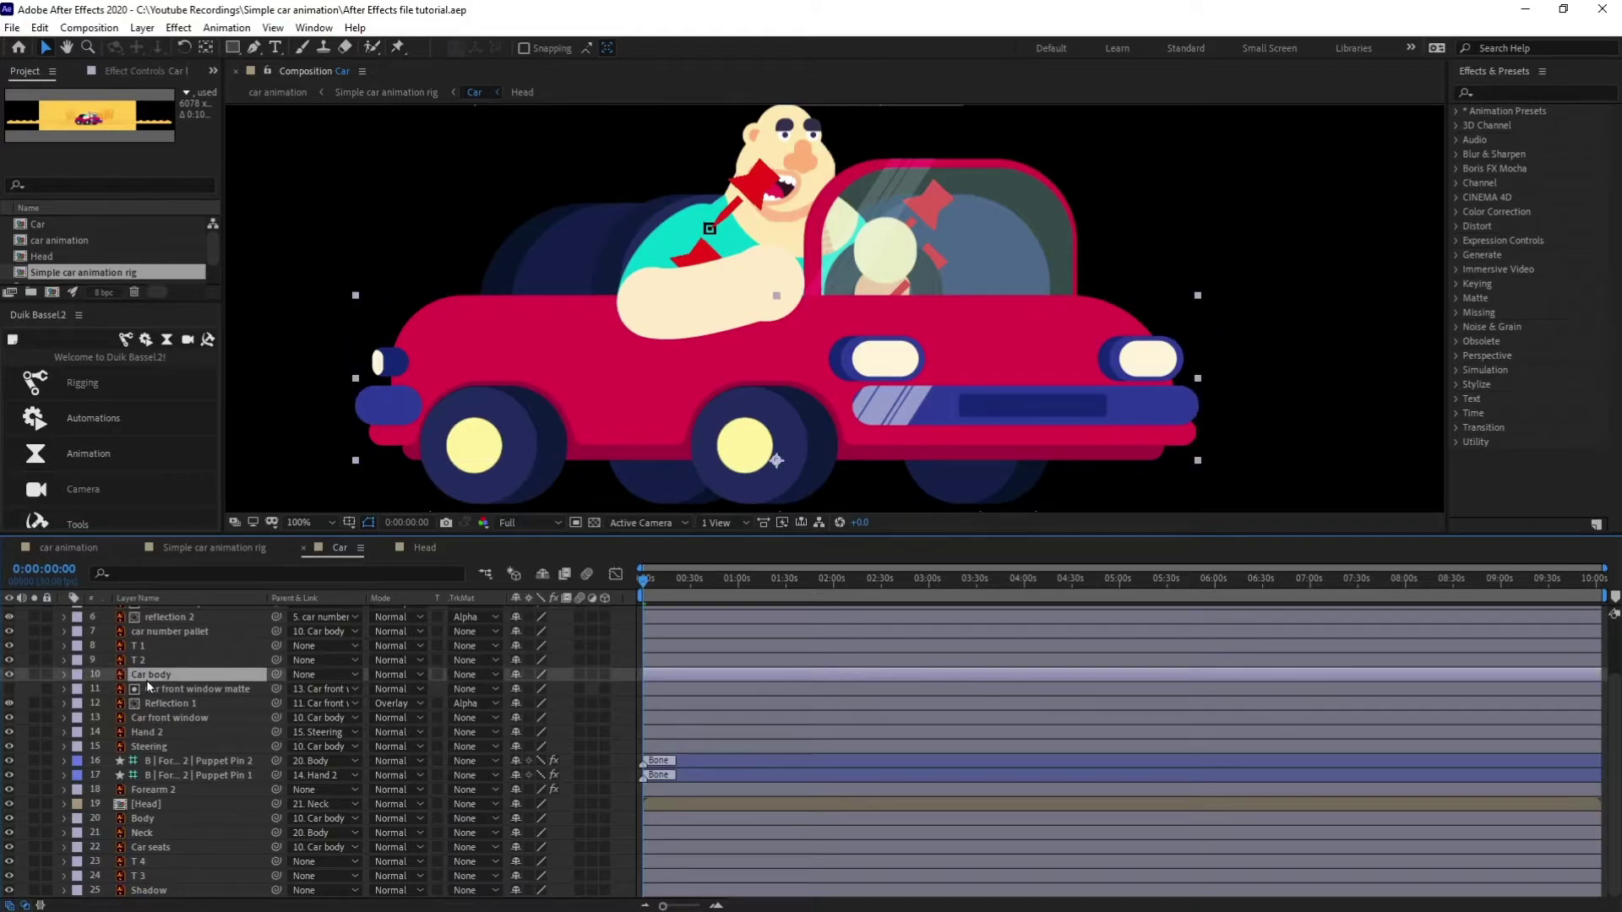
key(p)
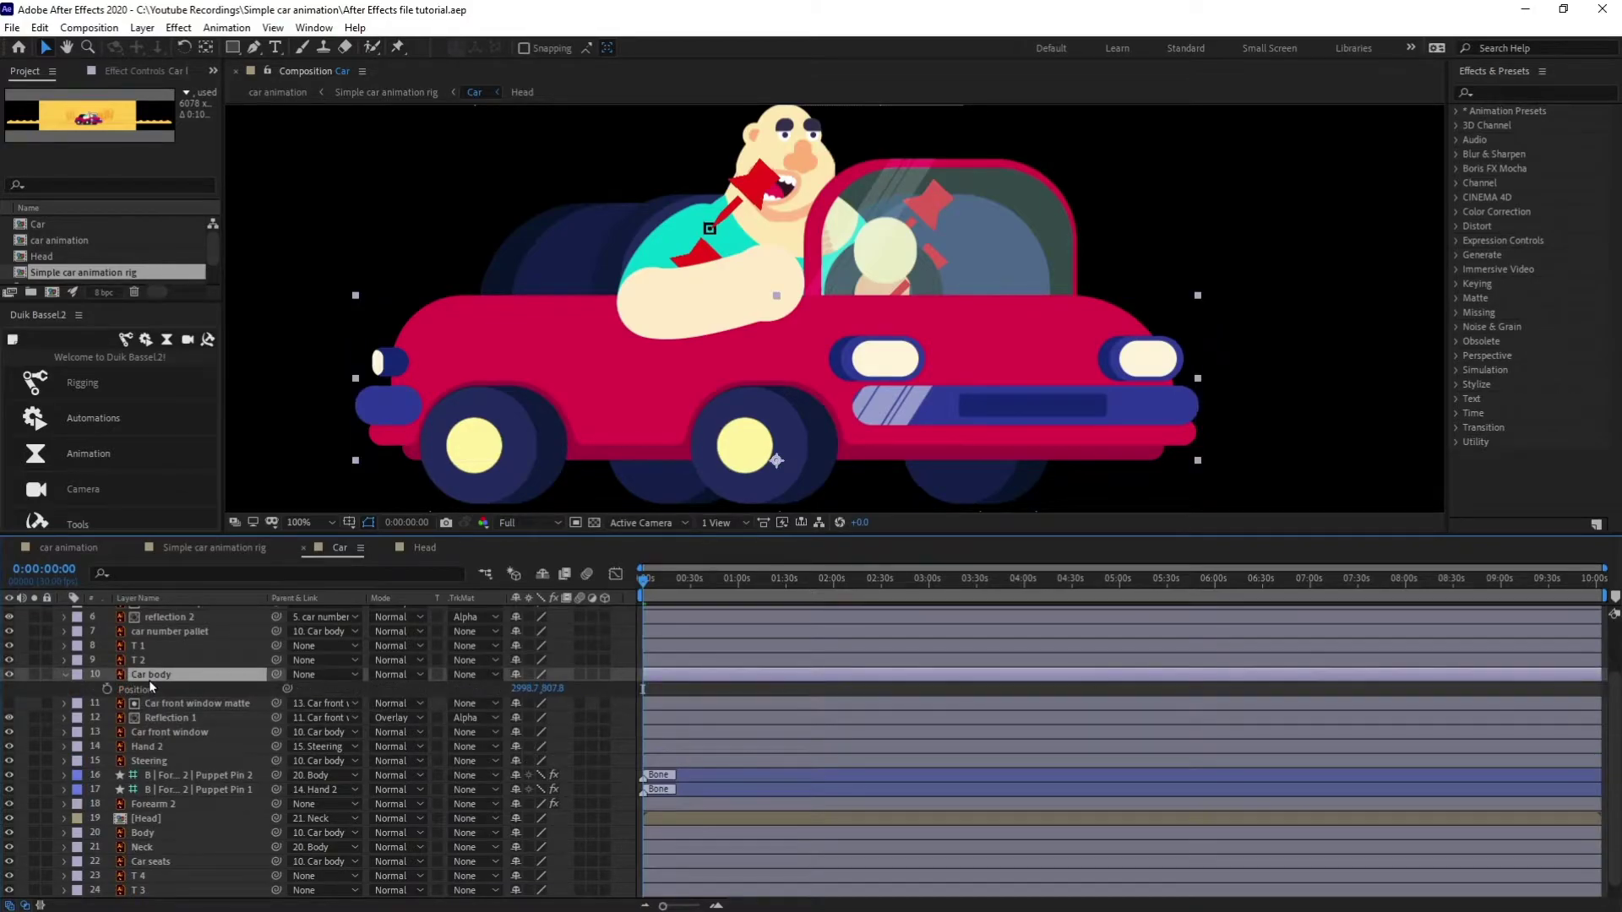
click(107, 691)
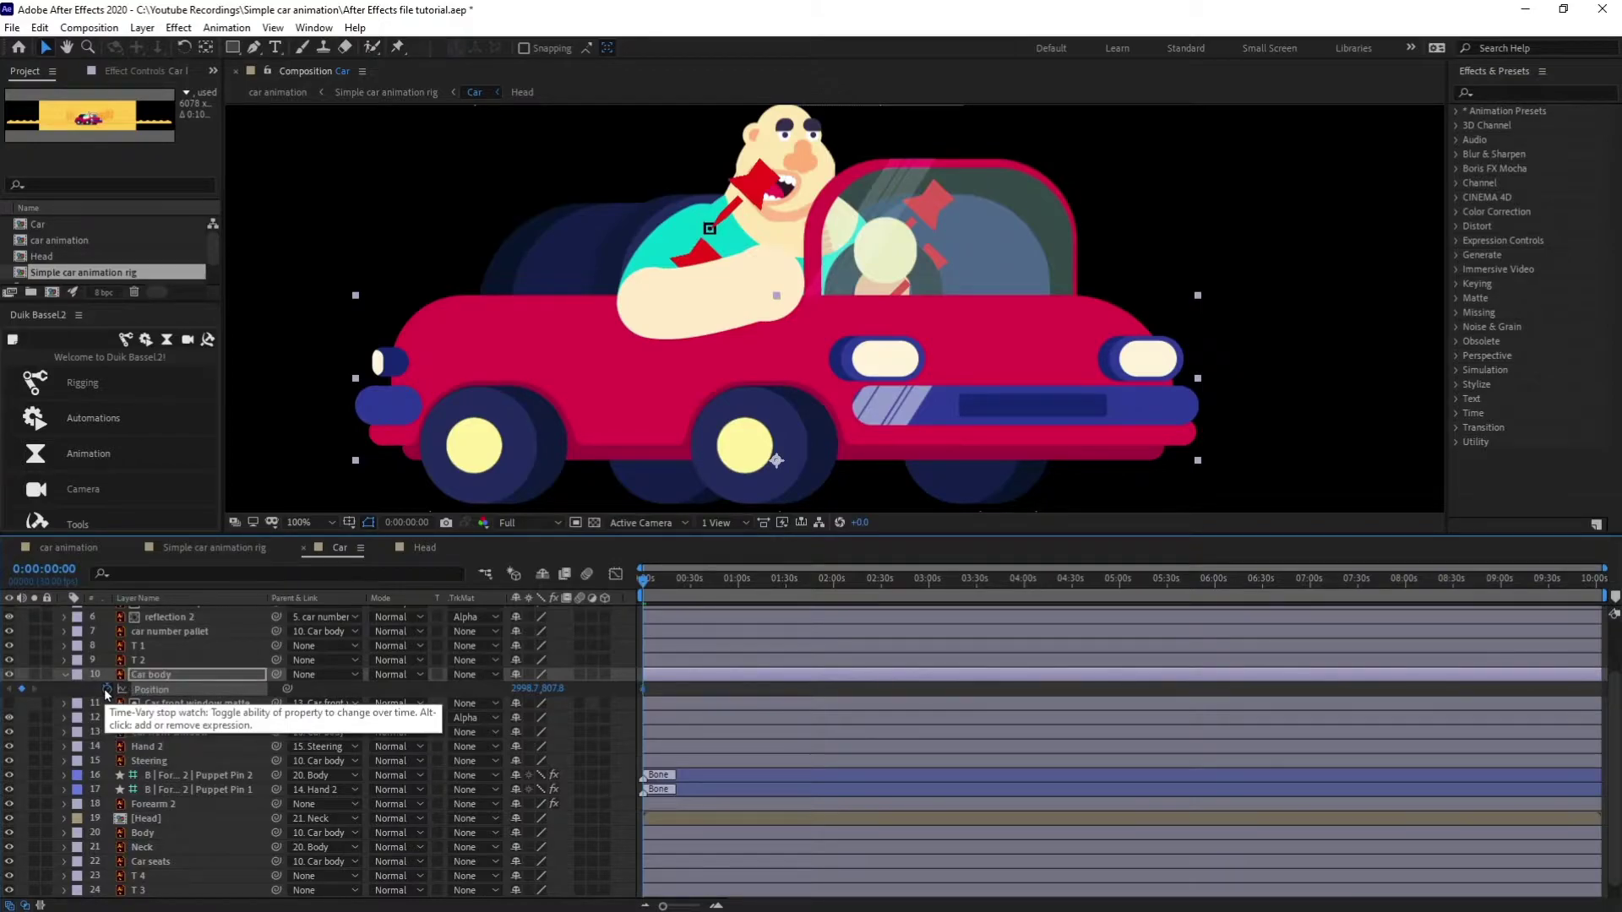
key(r)
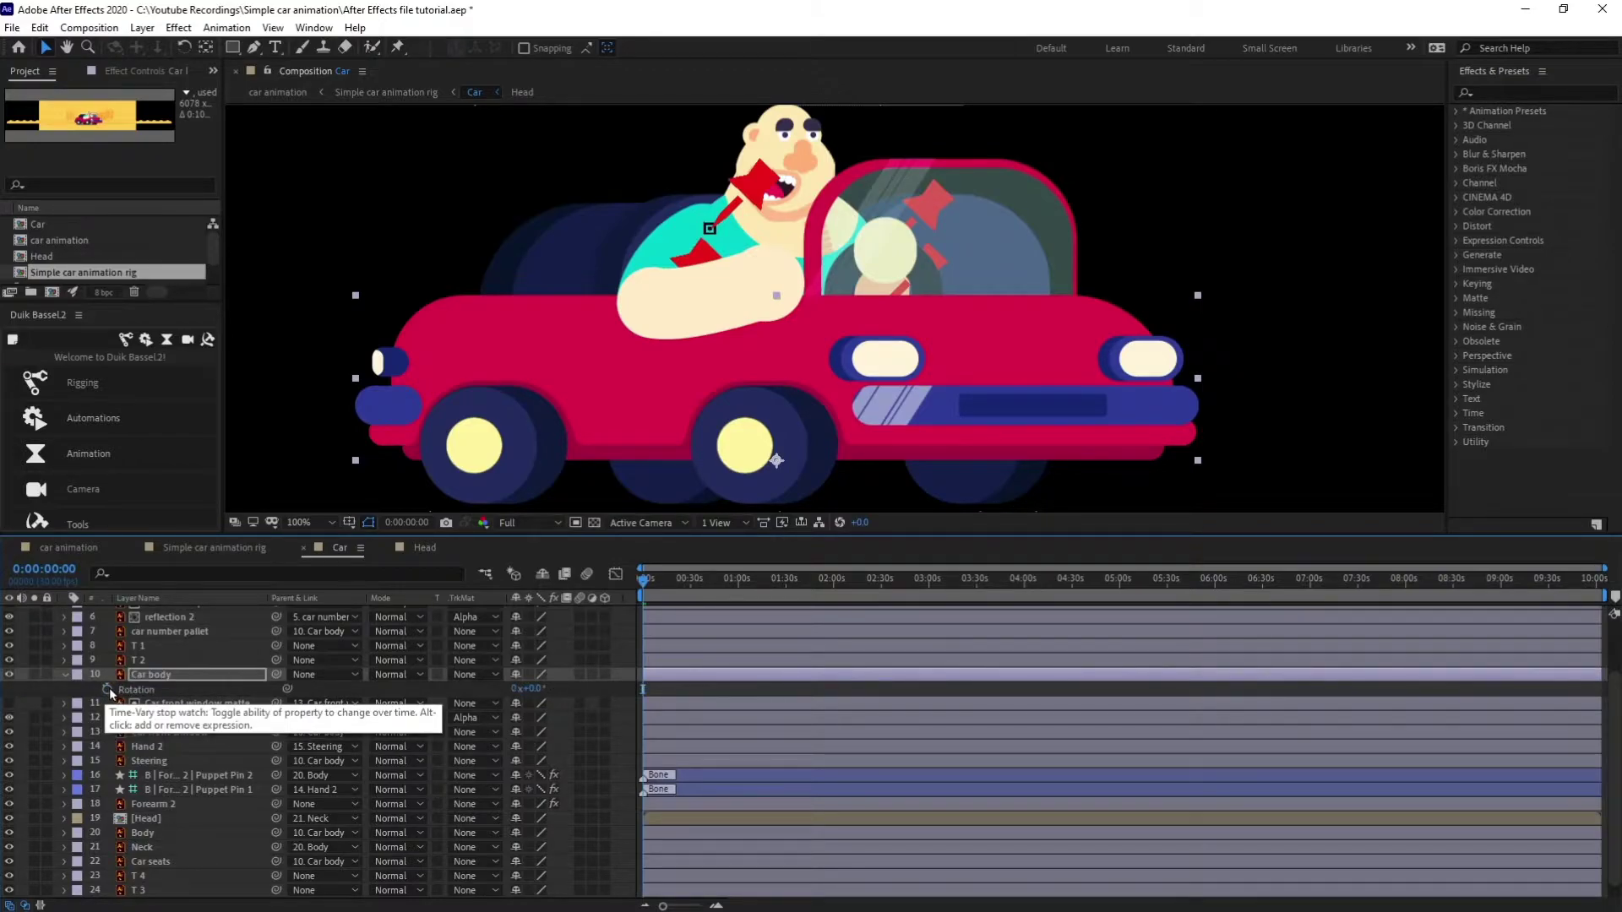
click(108, 690)
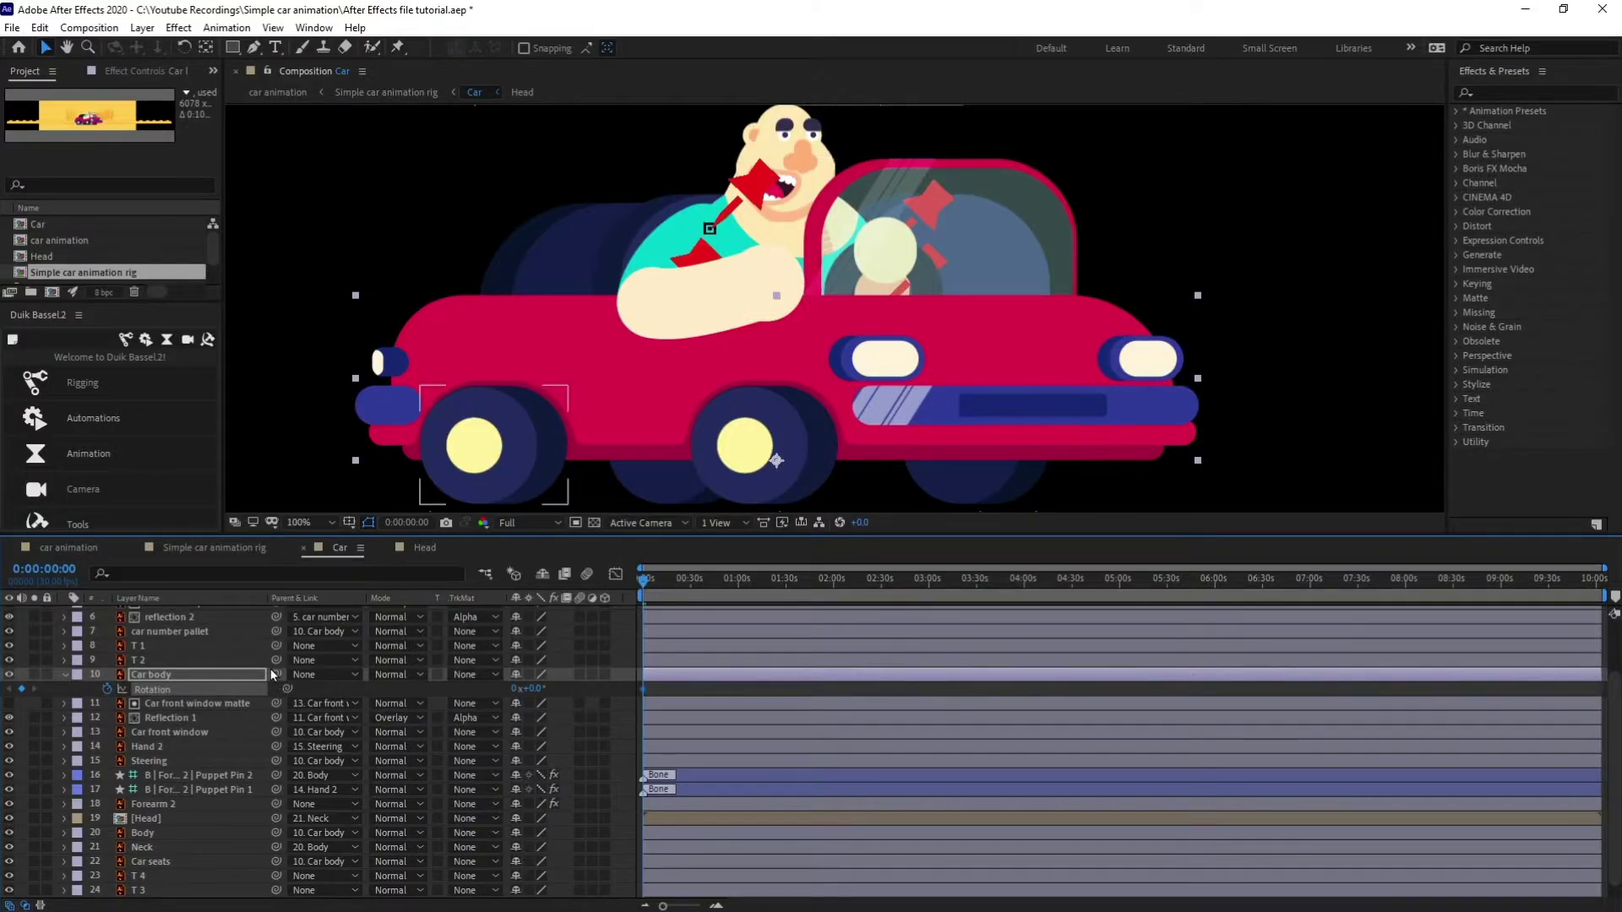
key(=)
key(=)
key(=)
key(=)
key(=)
key(=)
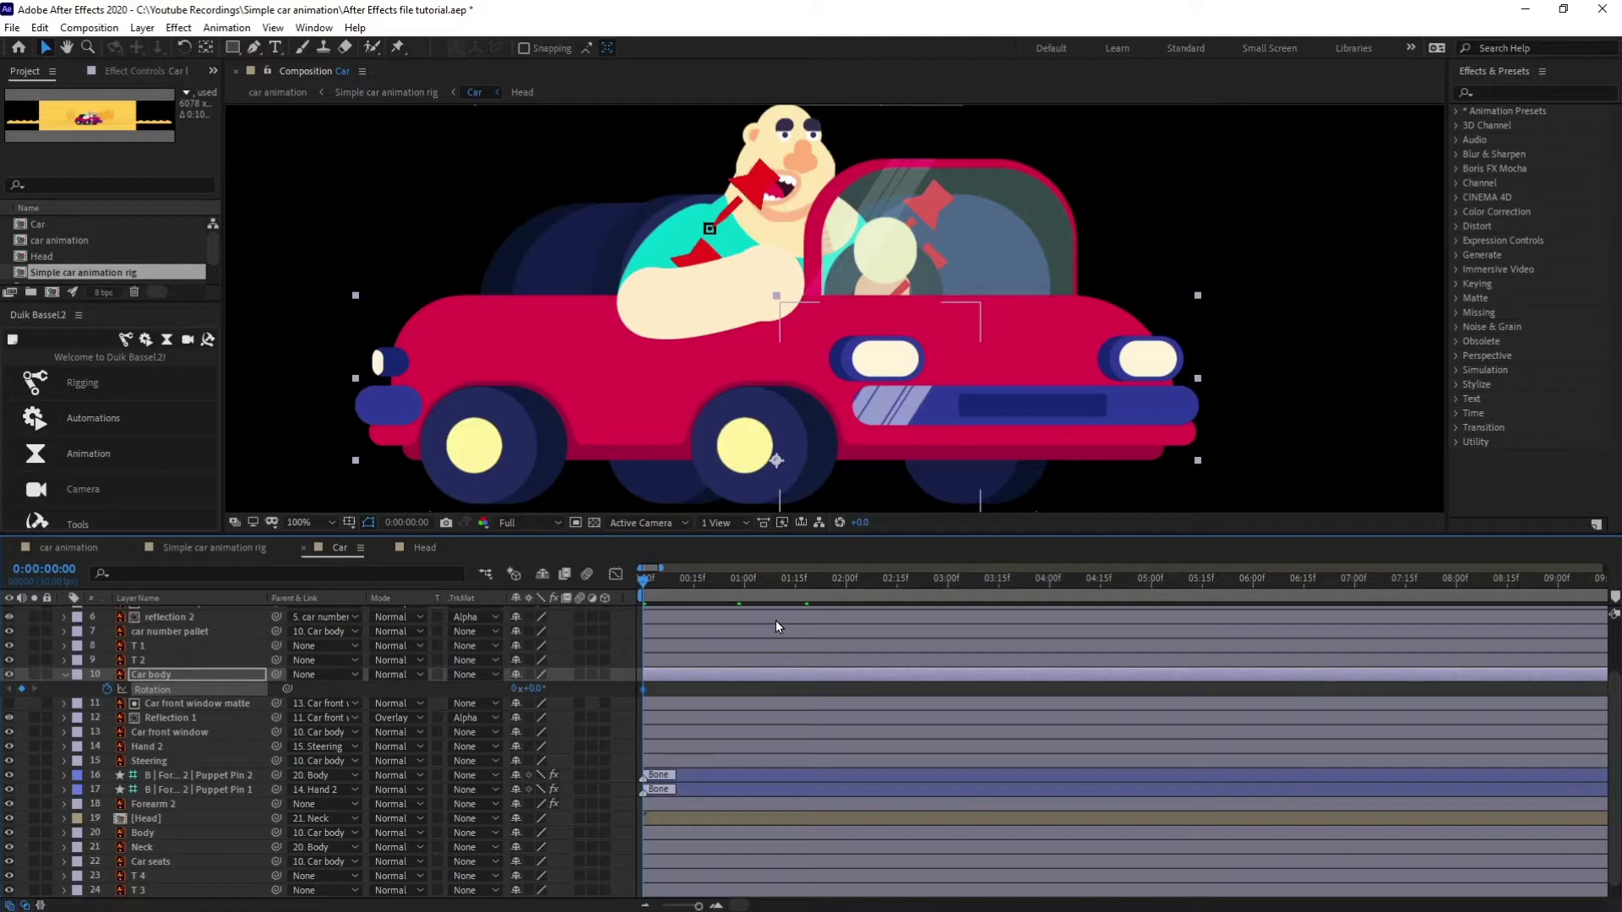
key(shift+p)
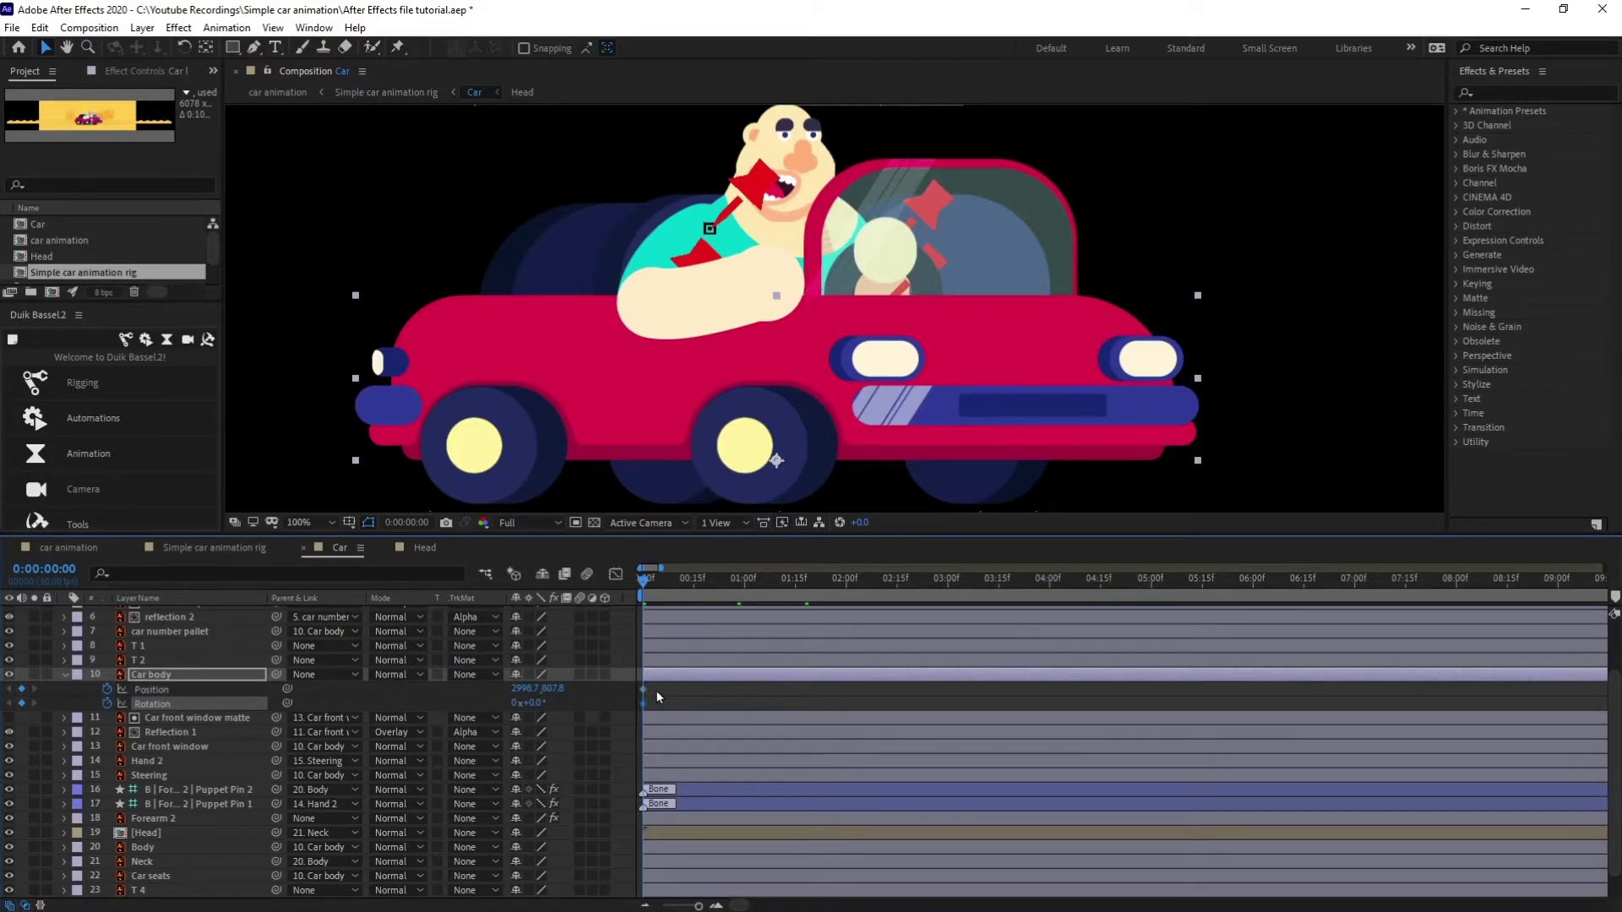
click(658, 695)
Go 6 frames forward and nudge Car body down to a vertical position of 811.8
click(32, 572)
text(+)
text(6)
key(Return)
click(612, 702)
click(696, 677)
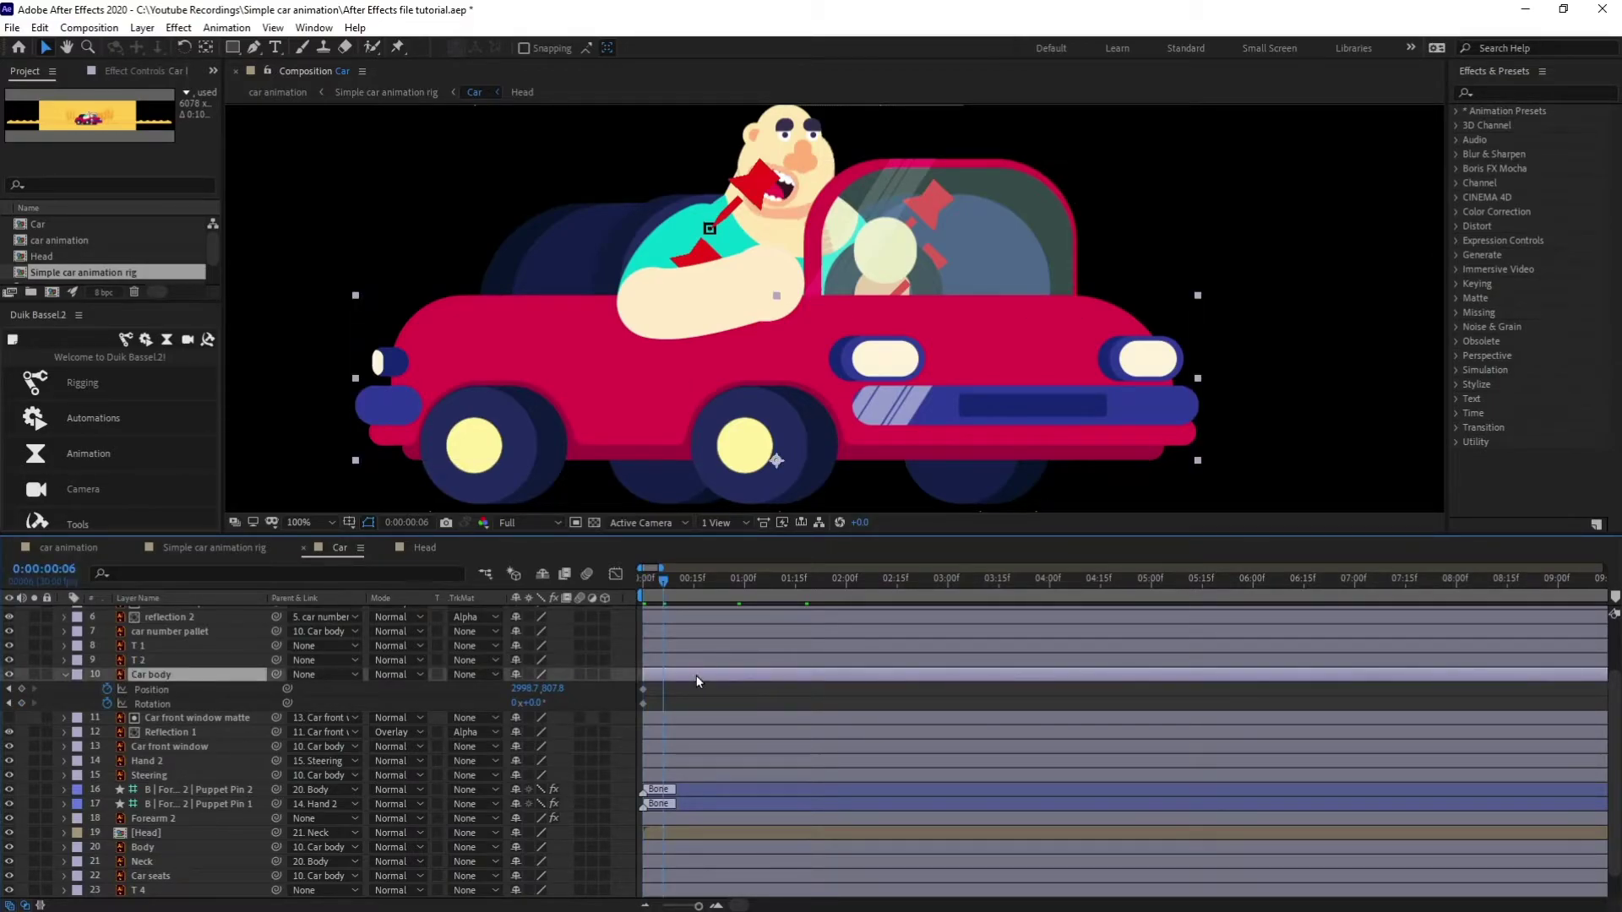
key(Down)
key(Down)
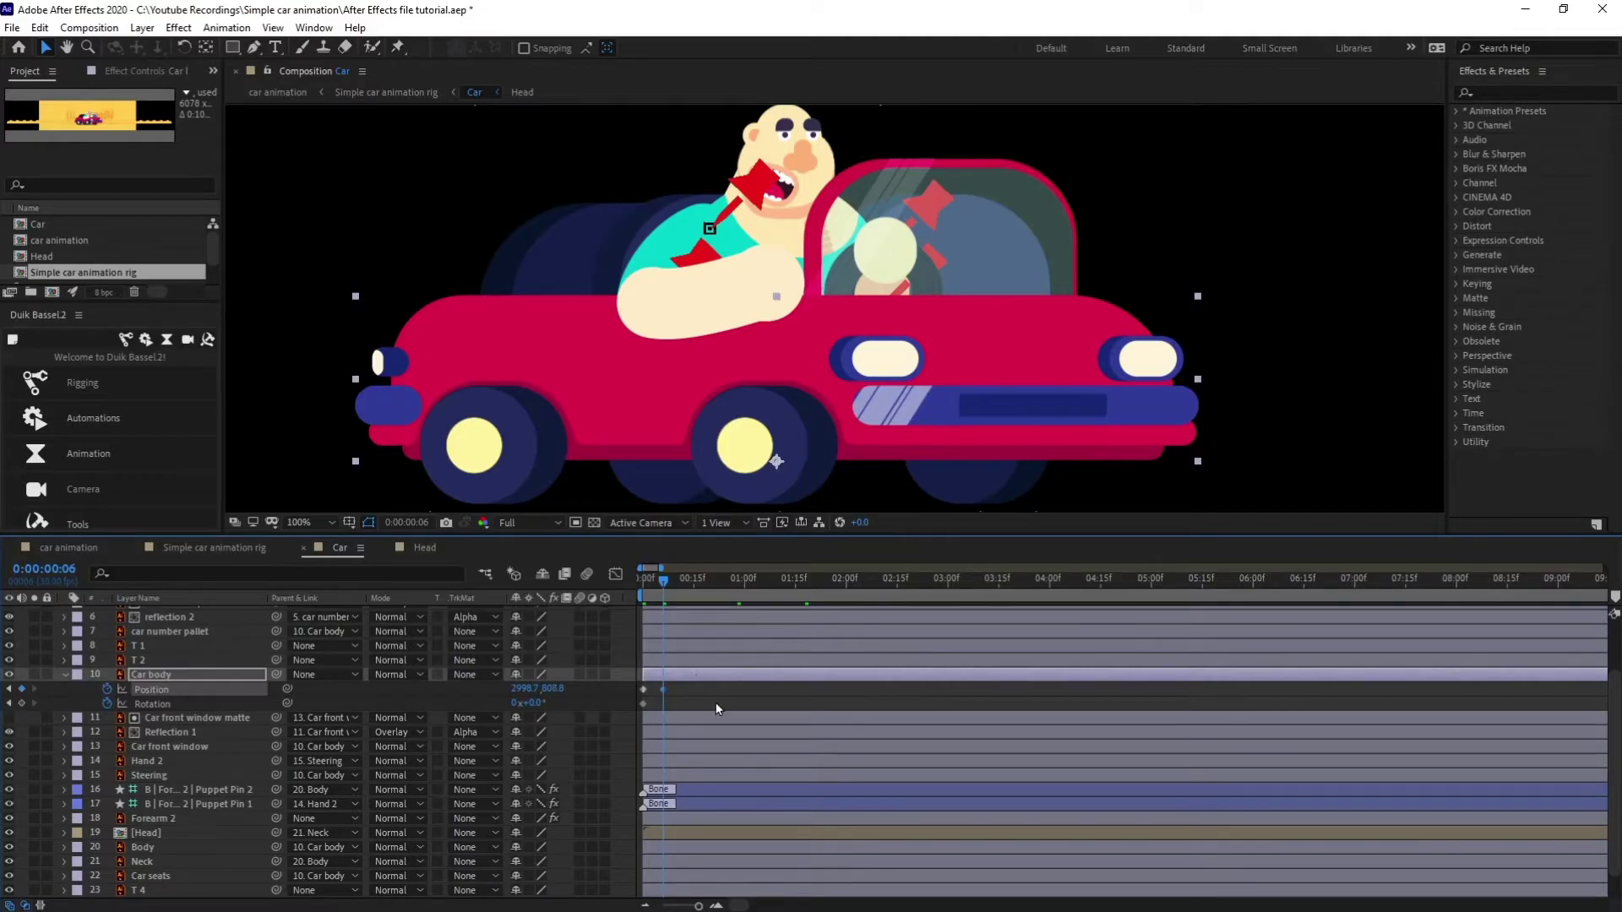
key(Down)
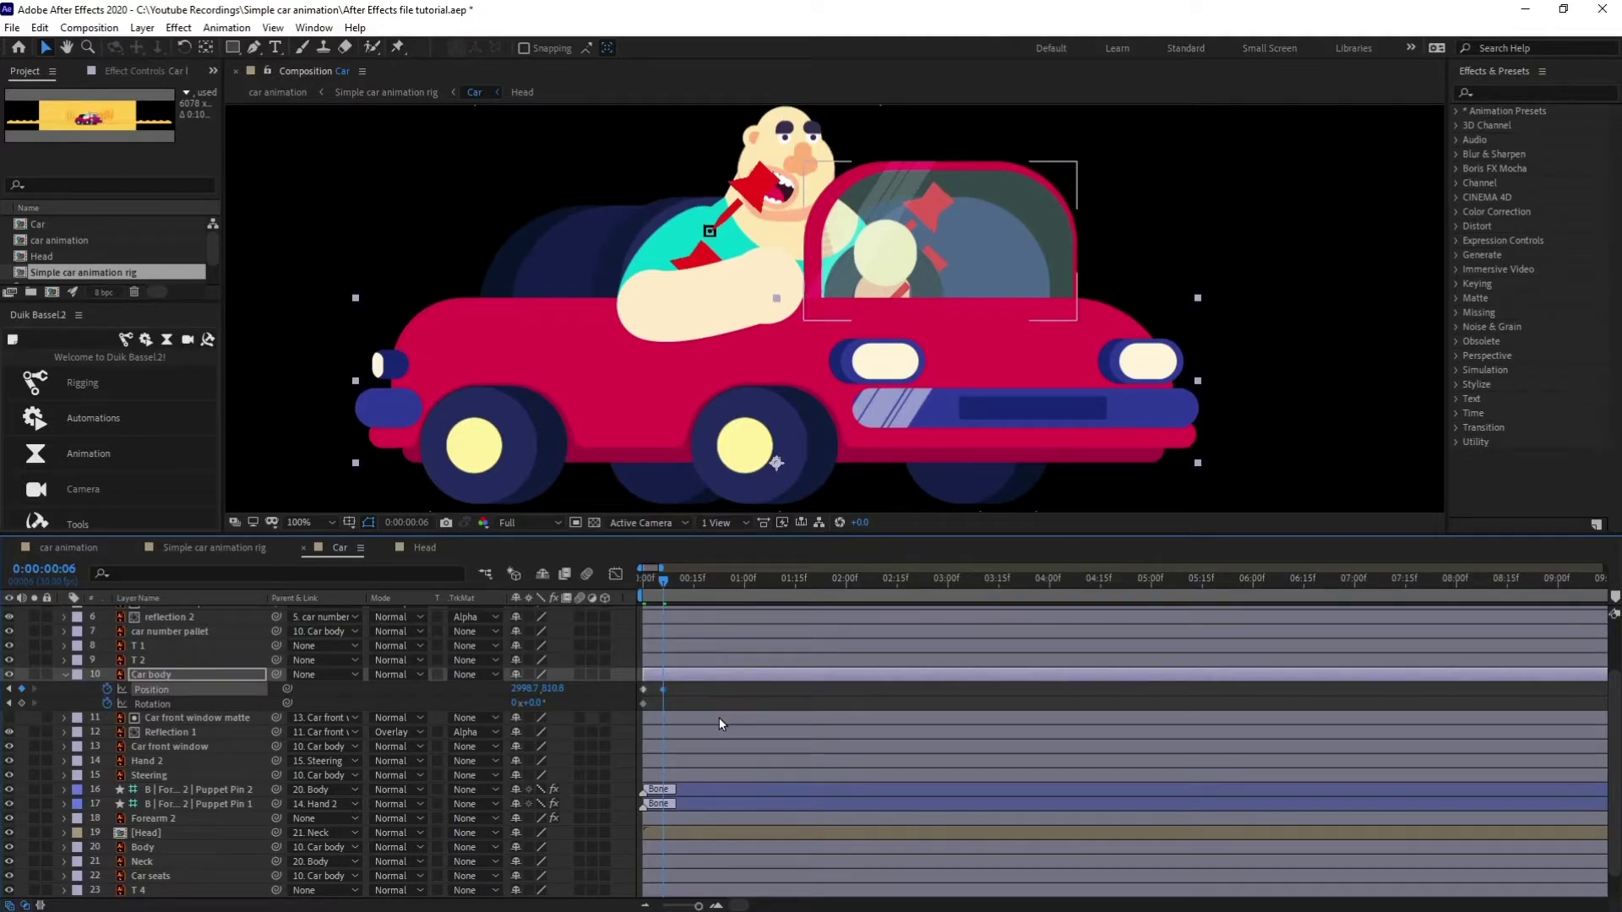
key(Down)
Try rotations of 2° and 1° for Car body at frame 6, and settle on 0.6°
click(532, 703)
text(2)
key(Return)
click(536, 703)
text(1)
key(Return)
click(534, 702)
text(0.5)
key(Return)
At frame 0, nudge Car body up to a vertical position of 803.8 and set its rotation to -0.6°
key(space)
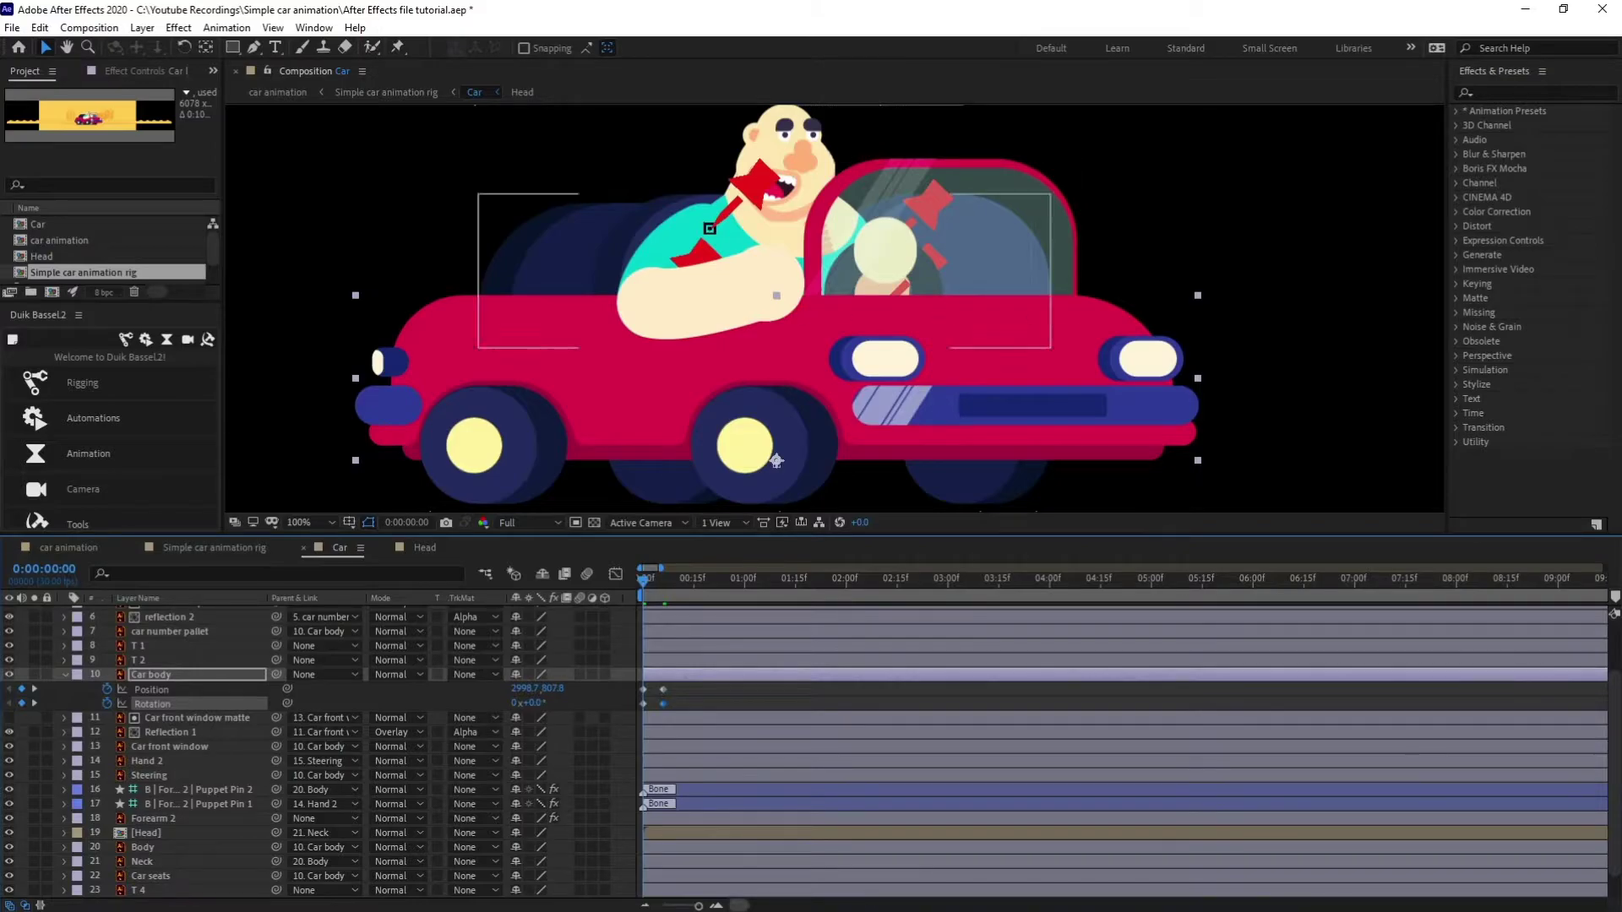
key(Up)
key(Up)
key(Up)
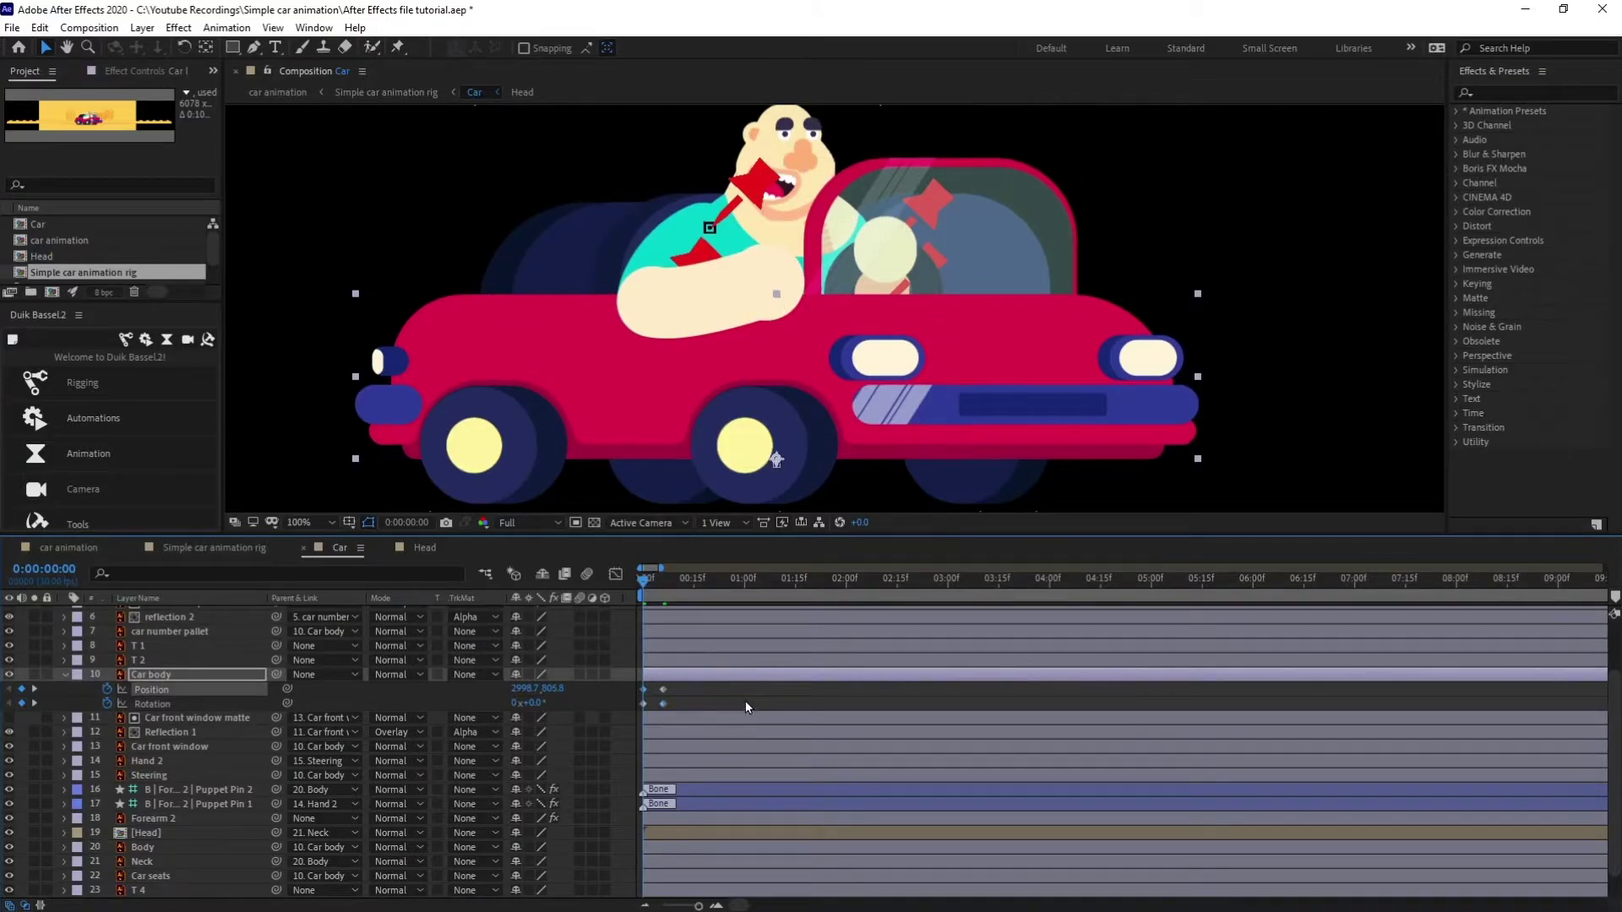
key(Up)
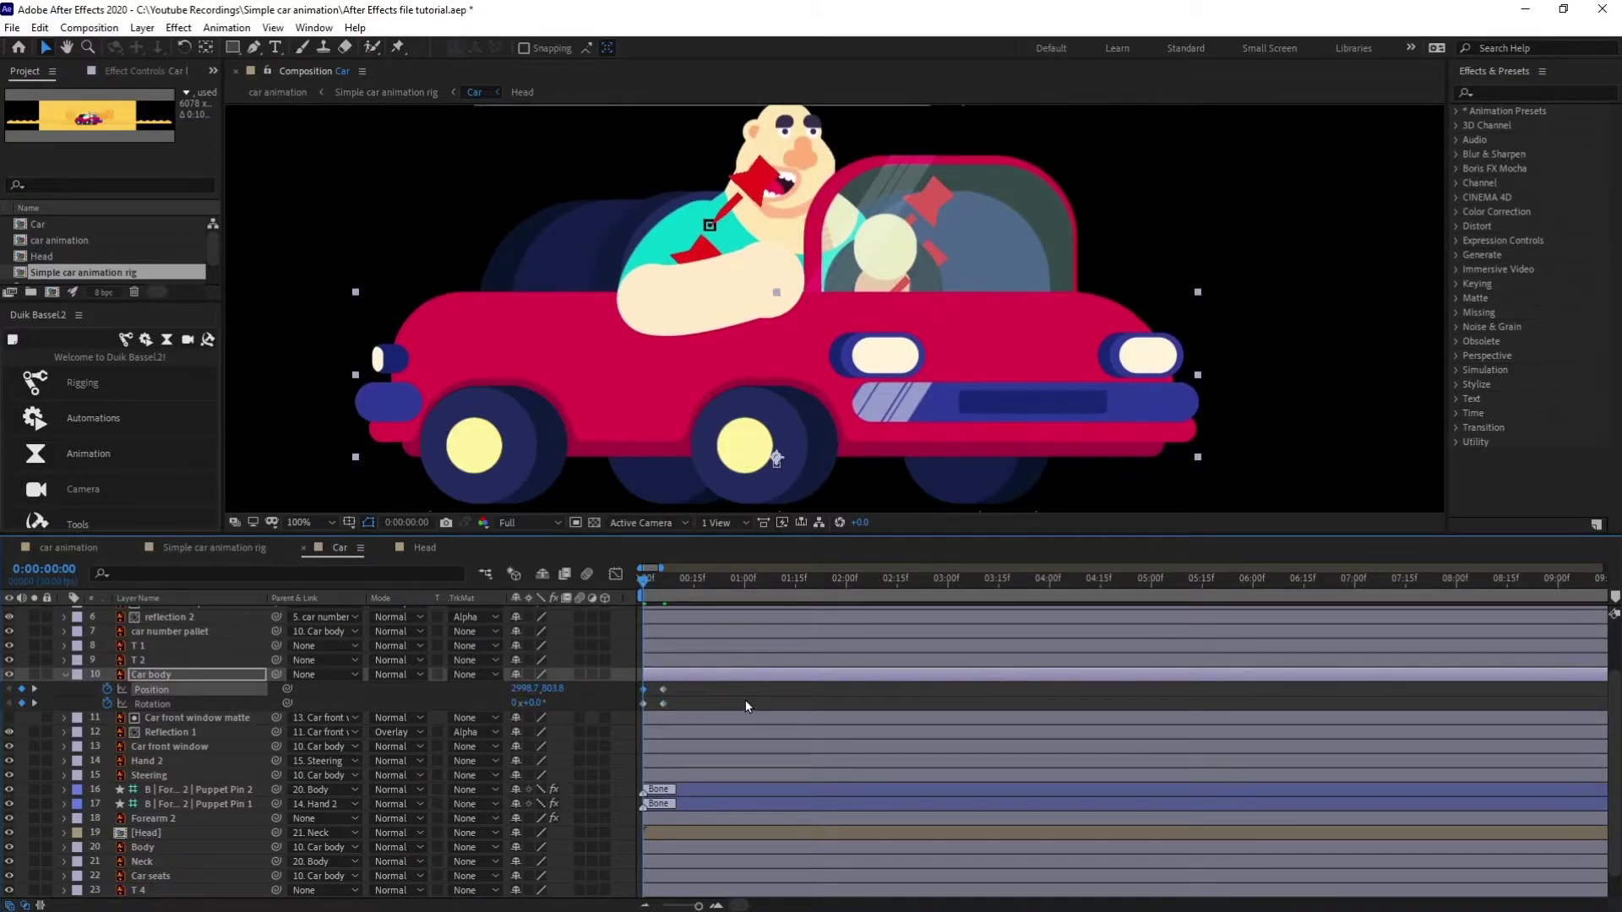
click(531, 704)
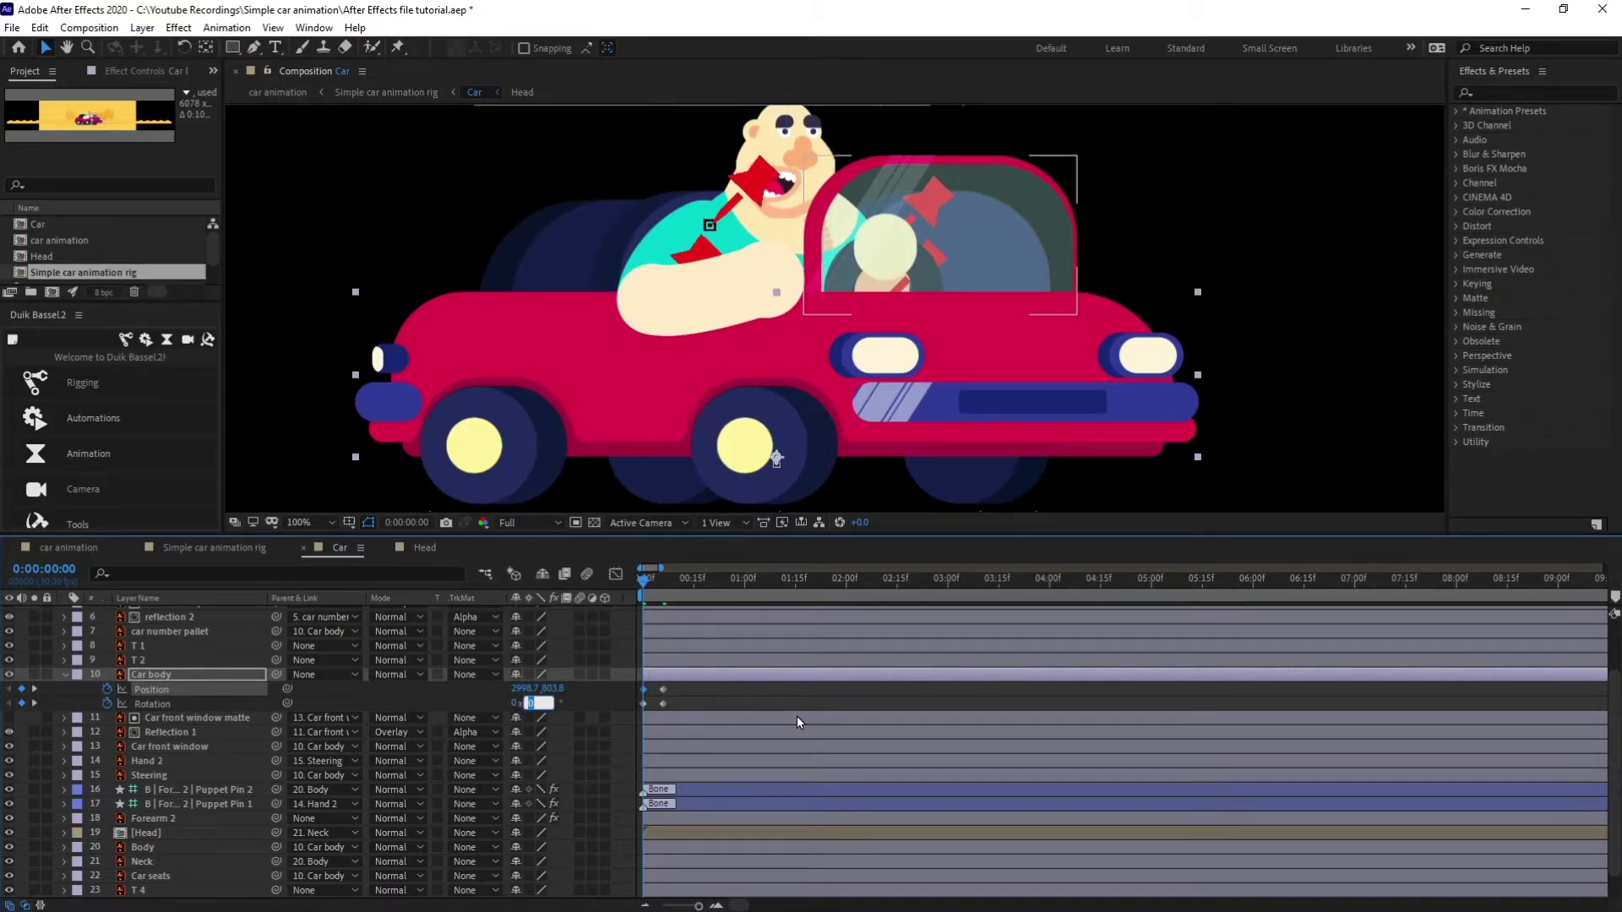
text(-0.6)
key(Return)
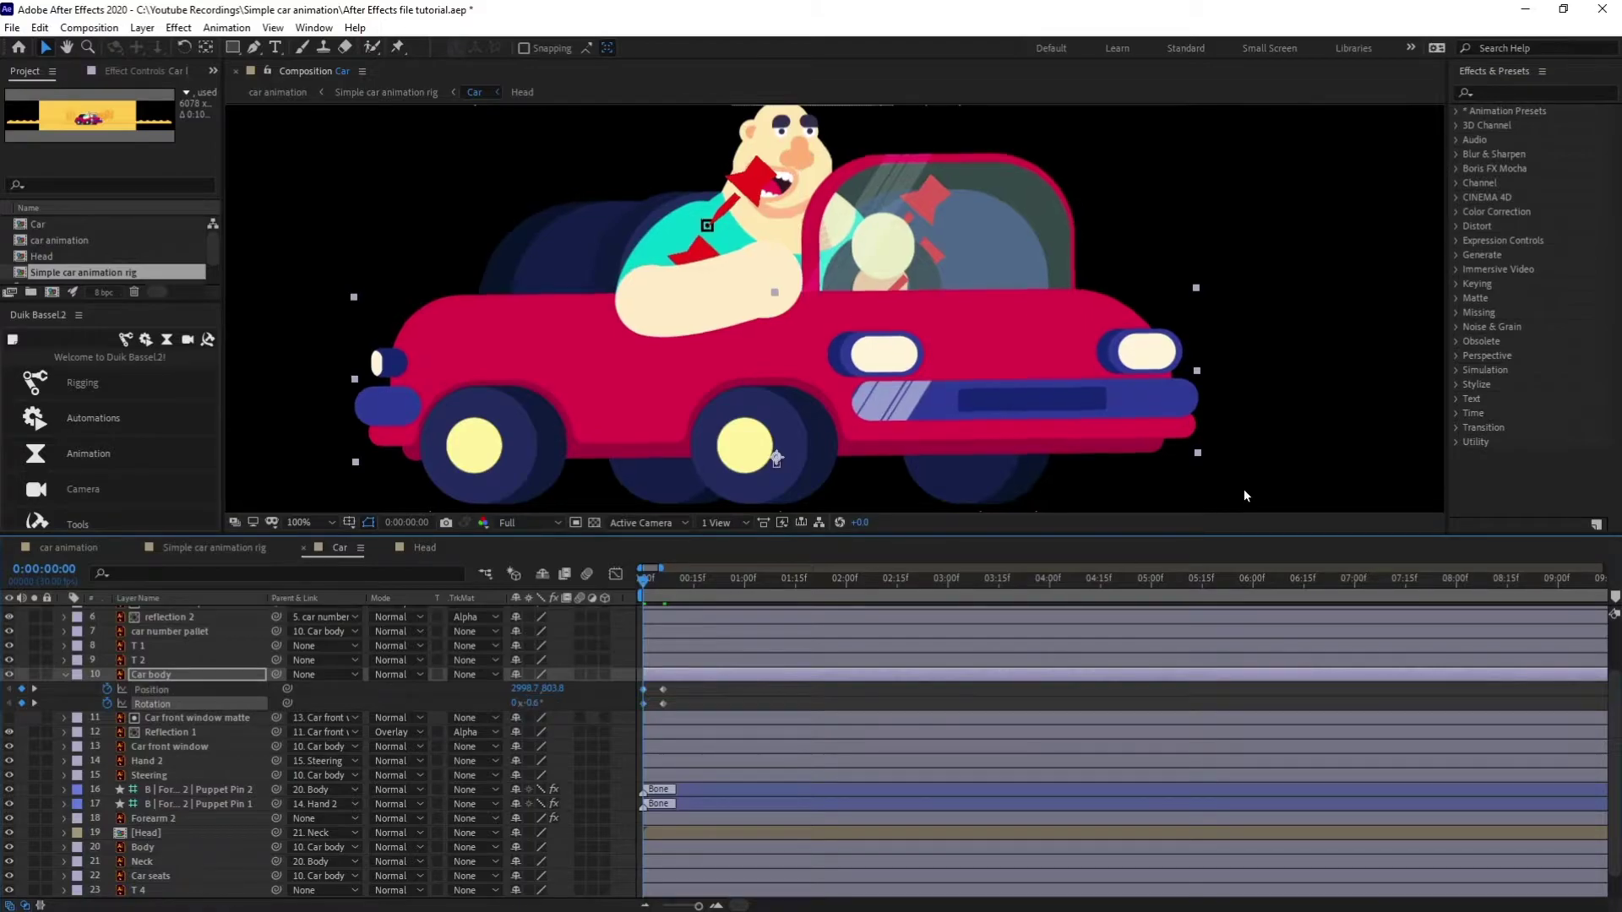
Copy Car body's Position and Rotation keyframes, paste them starting at frame 6, and time-reverse the pasted ones
click(741, 691)
key(k)
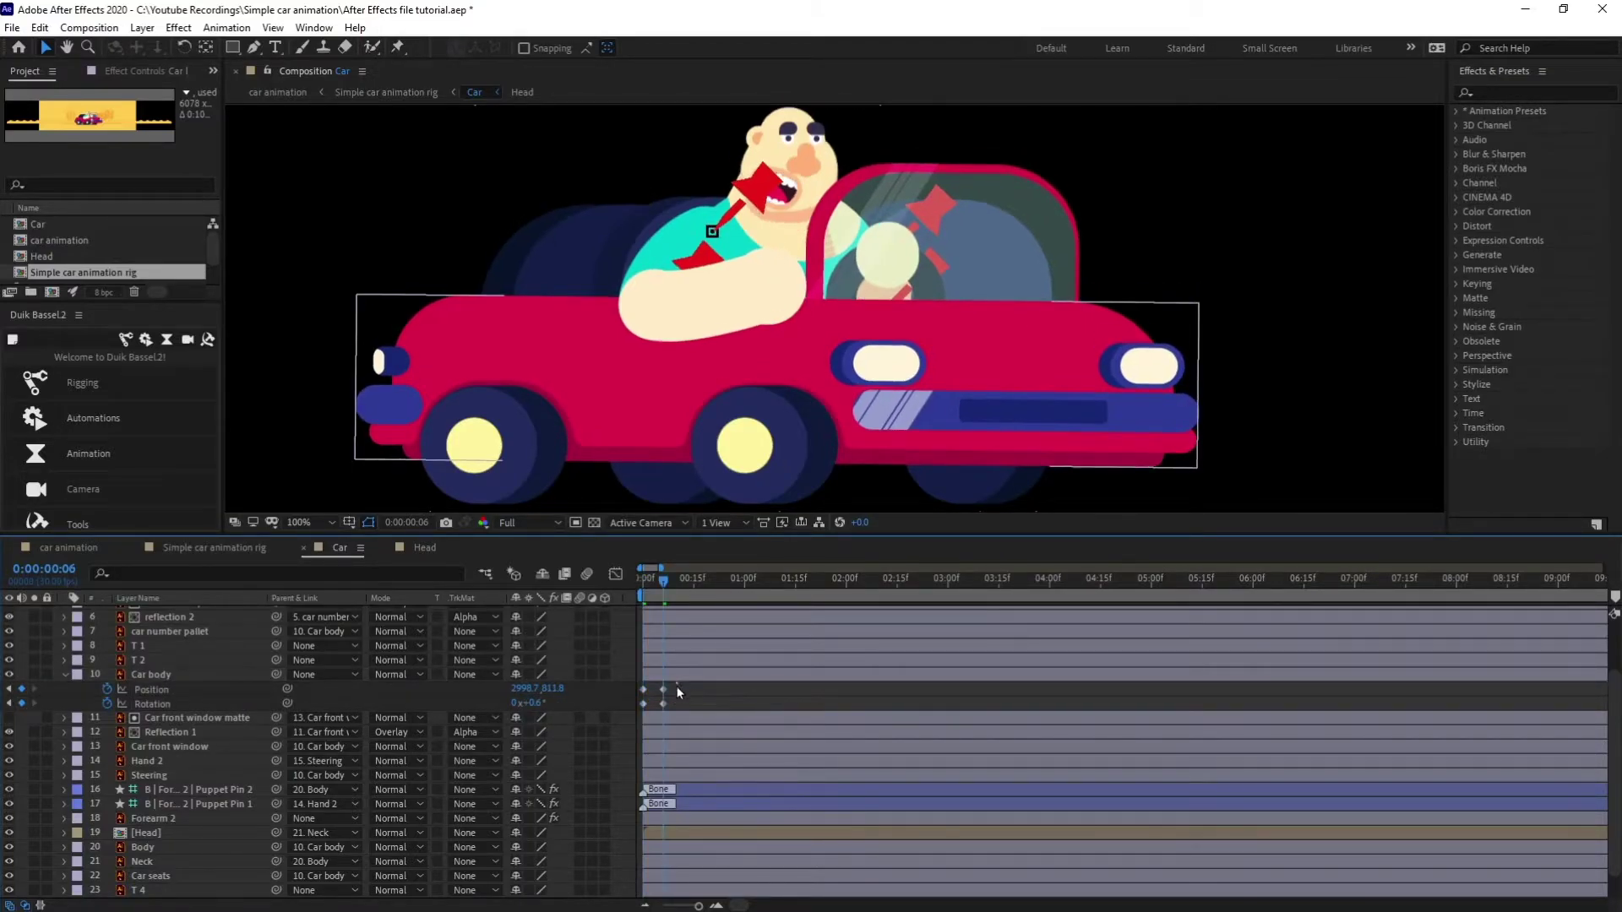
drag(677, 683, 633, 708)
key(ctrl+c)
key(ctrl+v)
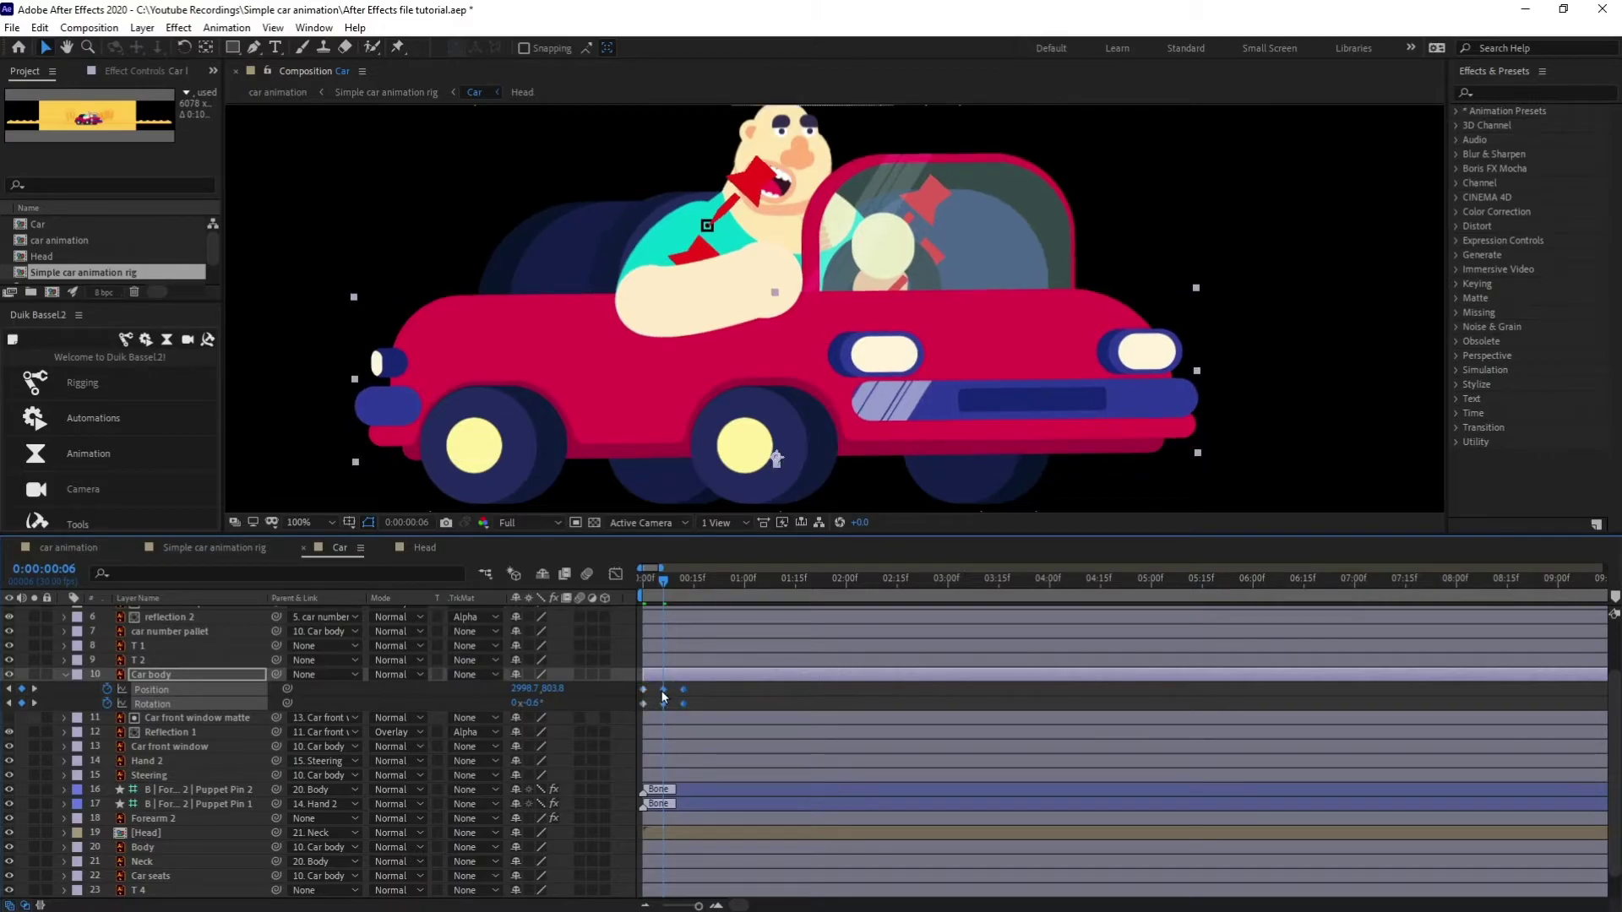
right_click(663, 689)
mouse_move(733, 897)
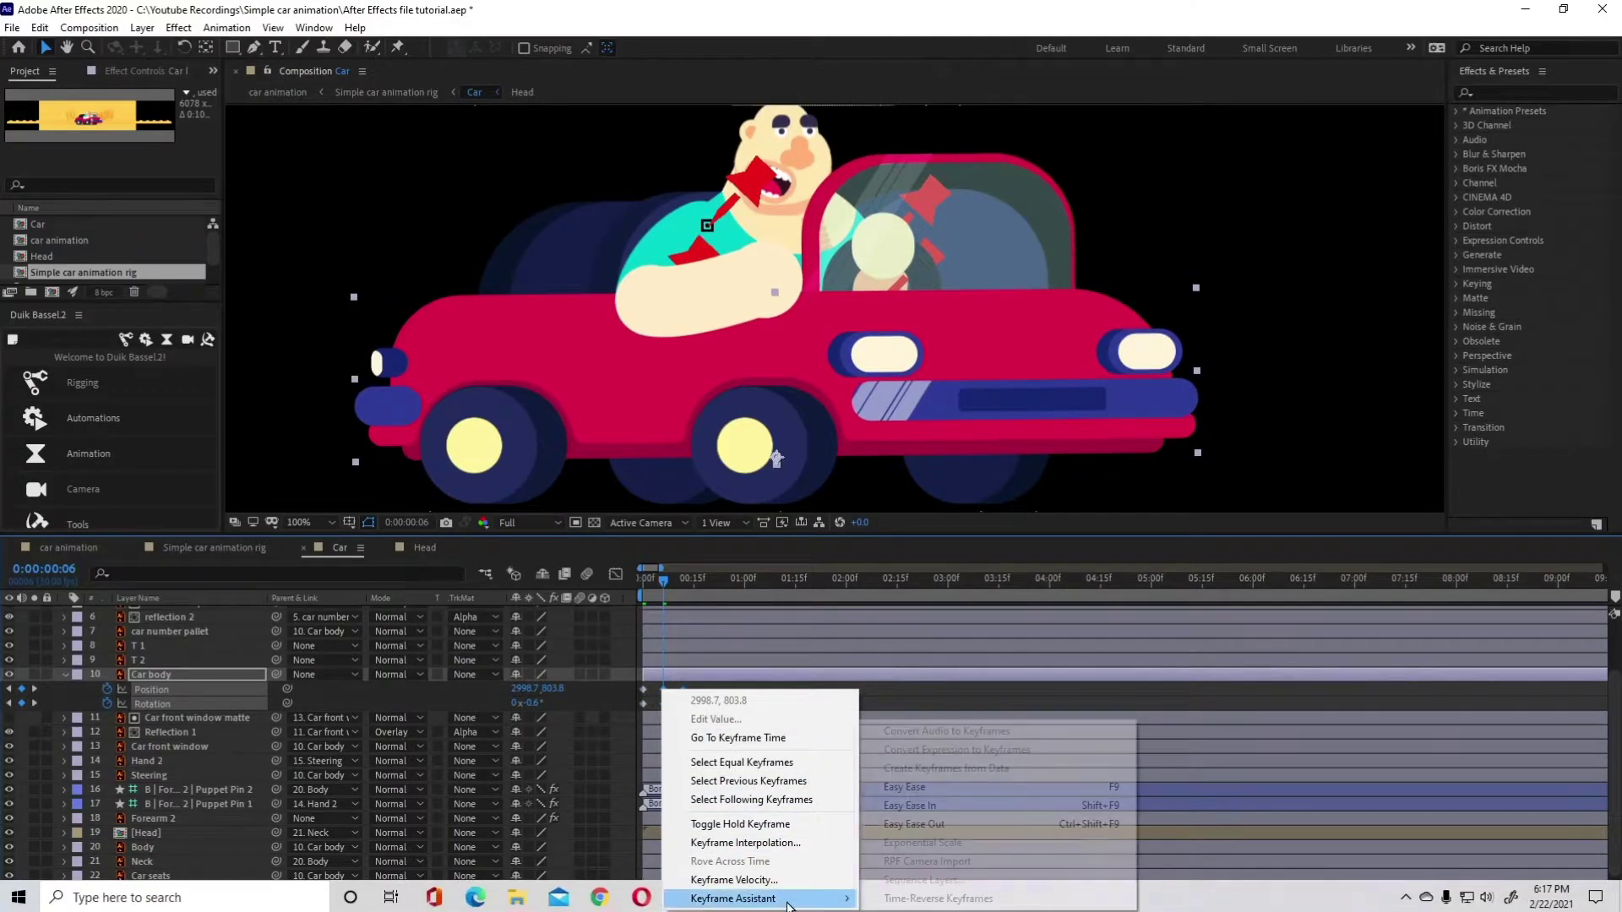
click(938, 899)
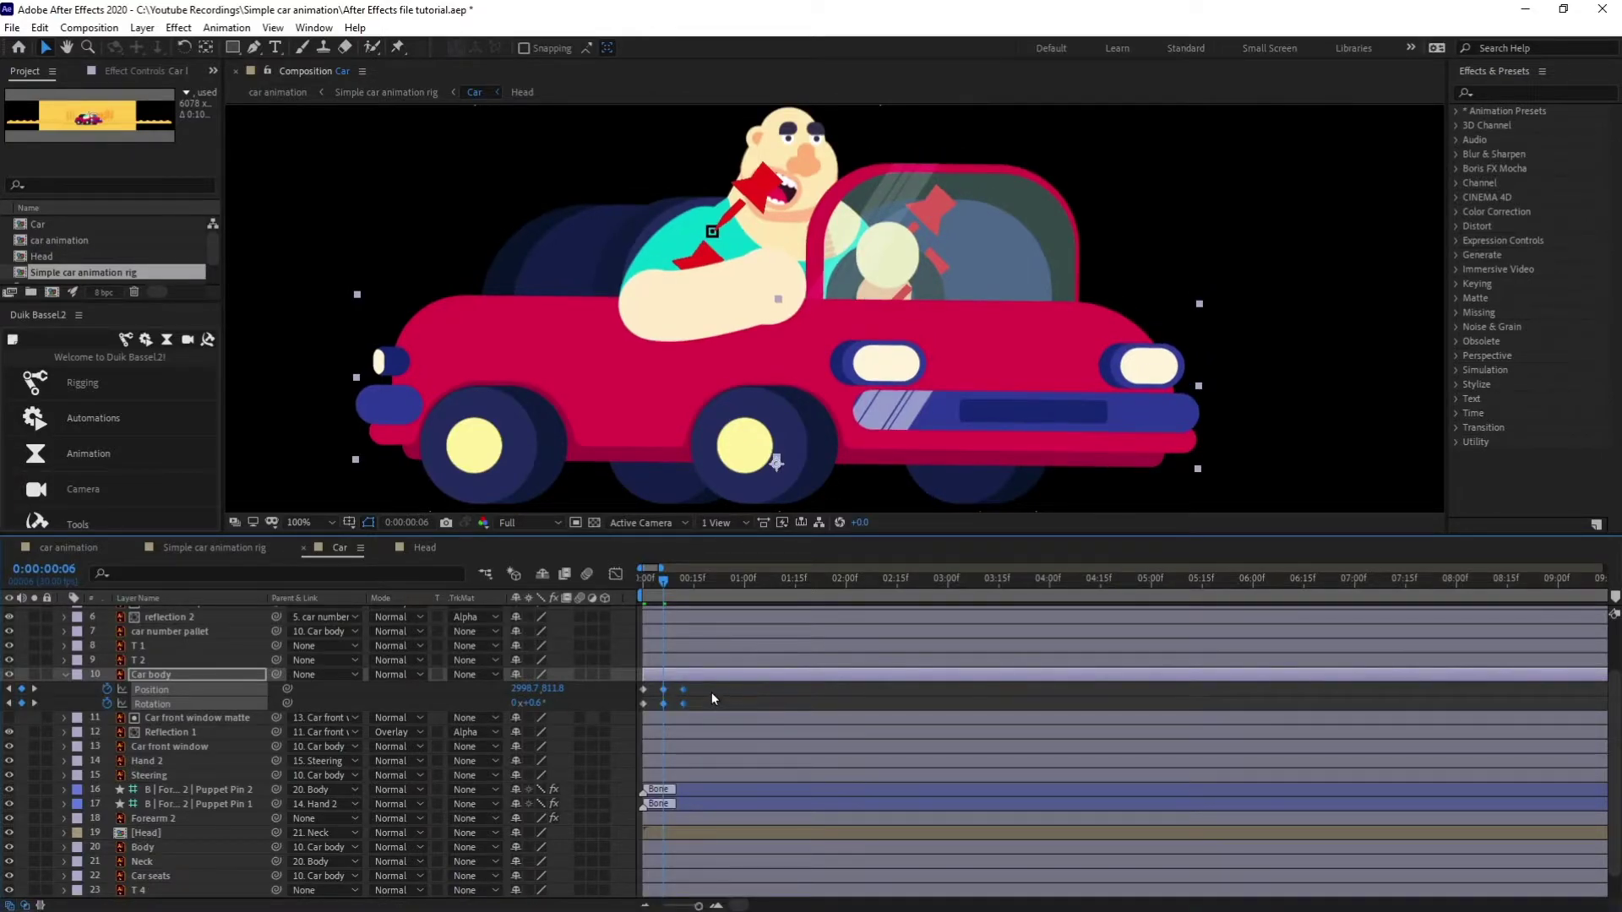
Apply Easy Ease to all of Car body's Position and Rotation keyframes, and give Rotation the expression loopIn()+loopOut()-value;
drag(711, 692, 621, 705)
alt+click(108, 705)
text(loopIn()+loop)
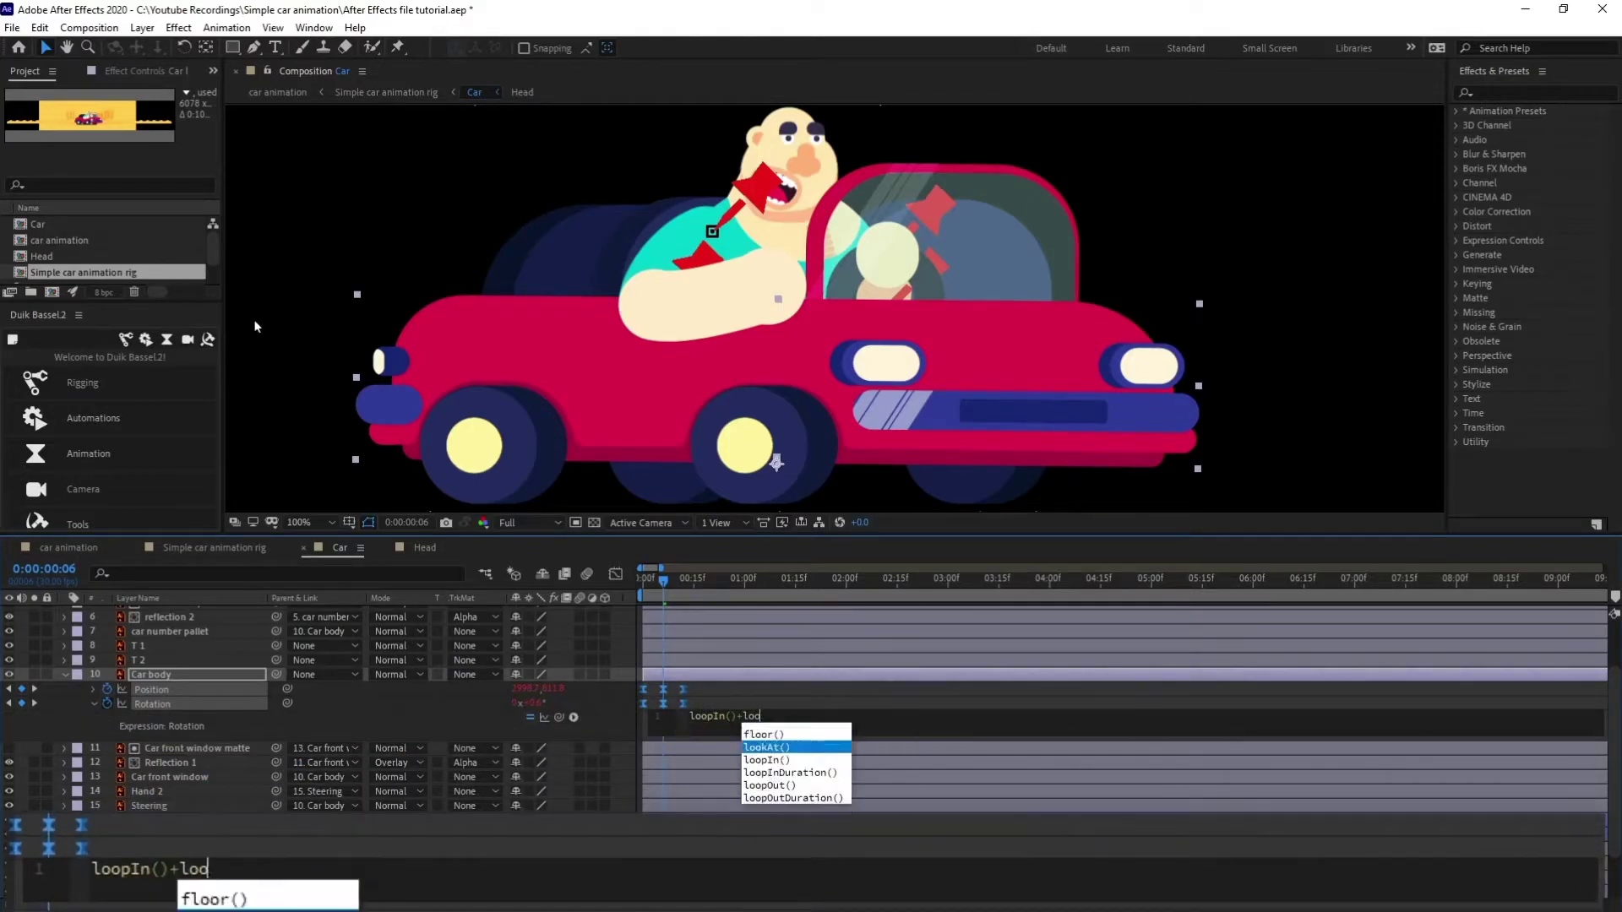
text(Out()-value;)
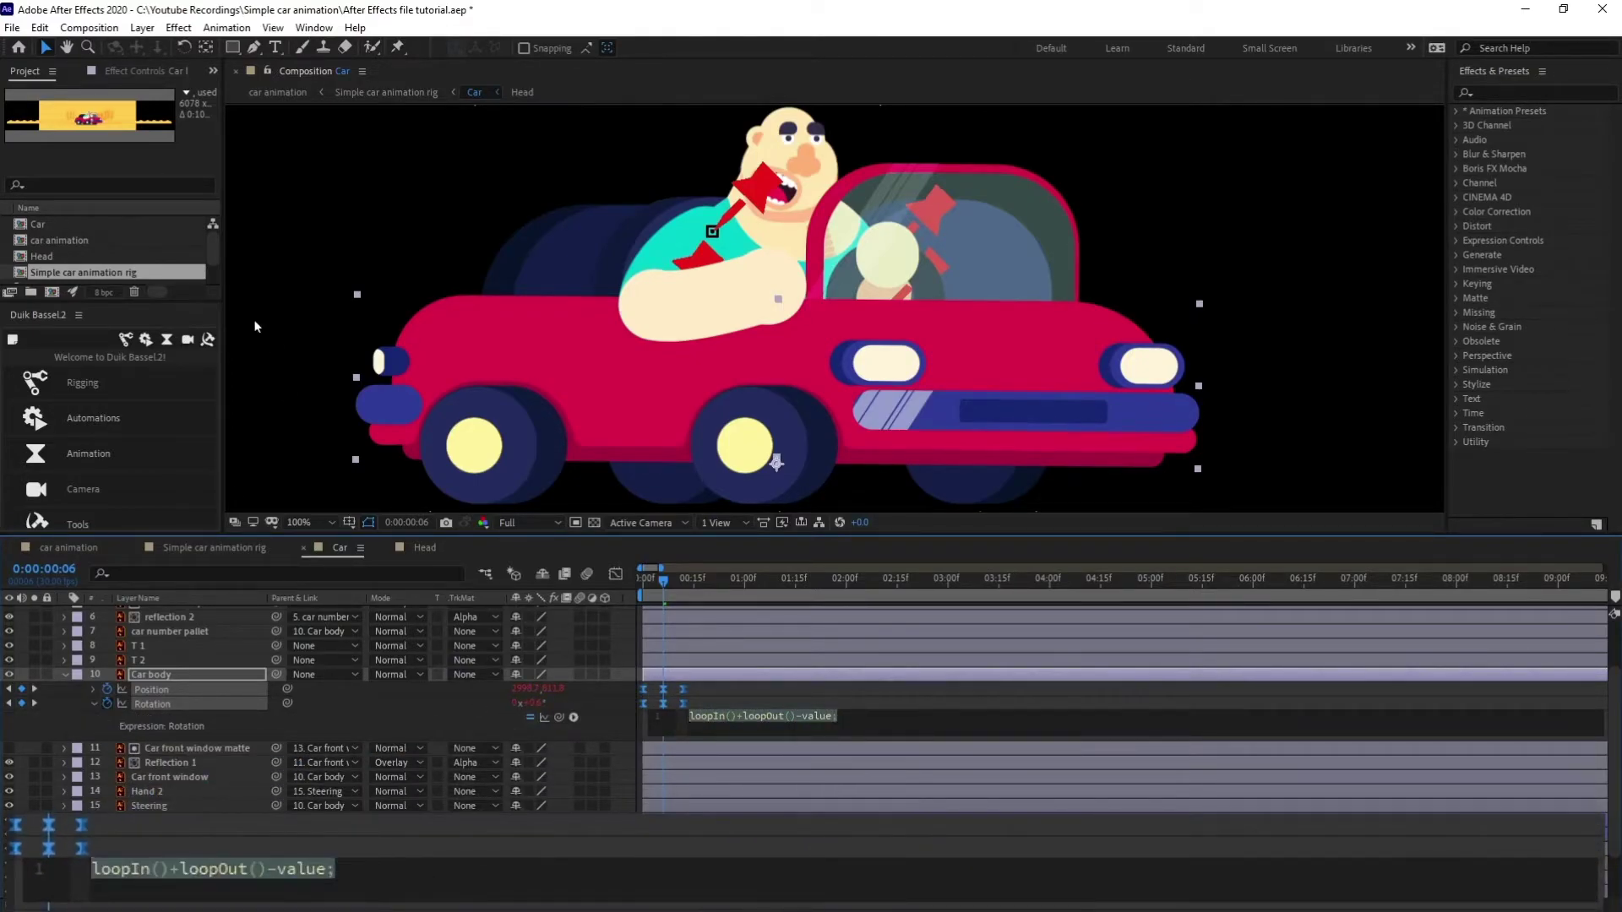
Give Car body's Position the expression loopIn()+loopOut()-value; and return to frame 0
click(107, 693)
alt+click(107, 690)
key(ctrl+v)
click(717, 696)
drag(665, 579, 553, 592)
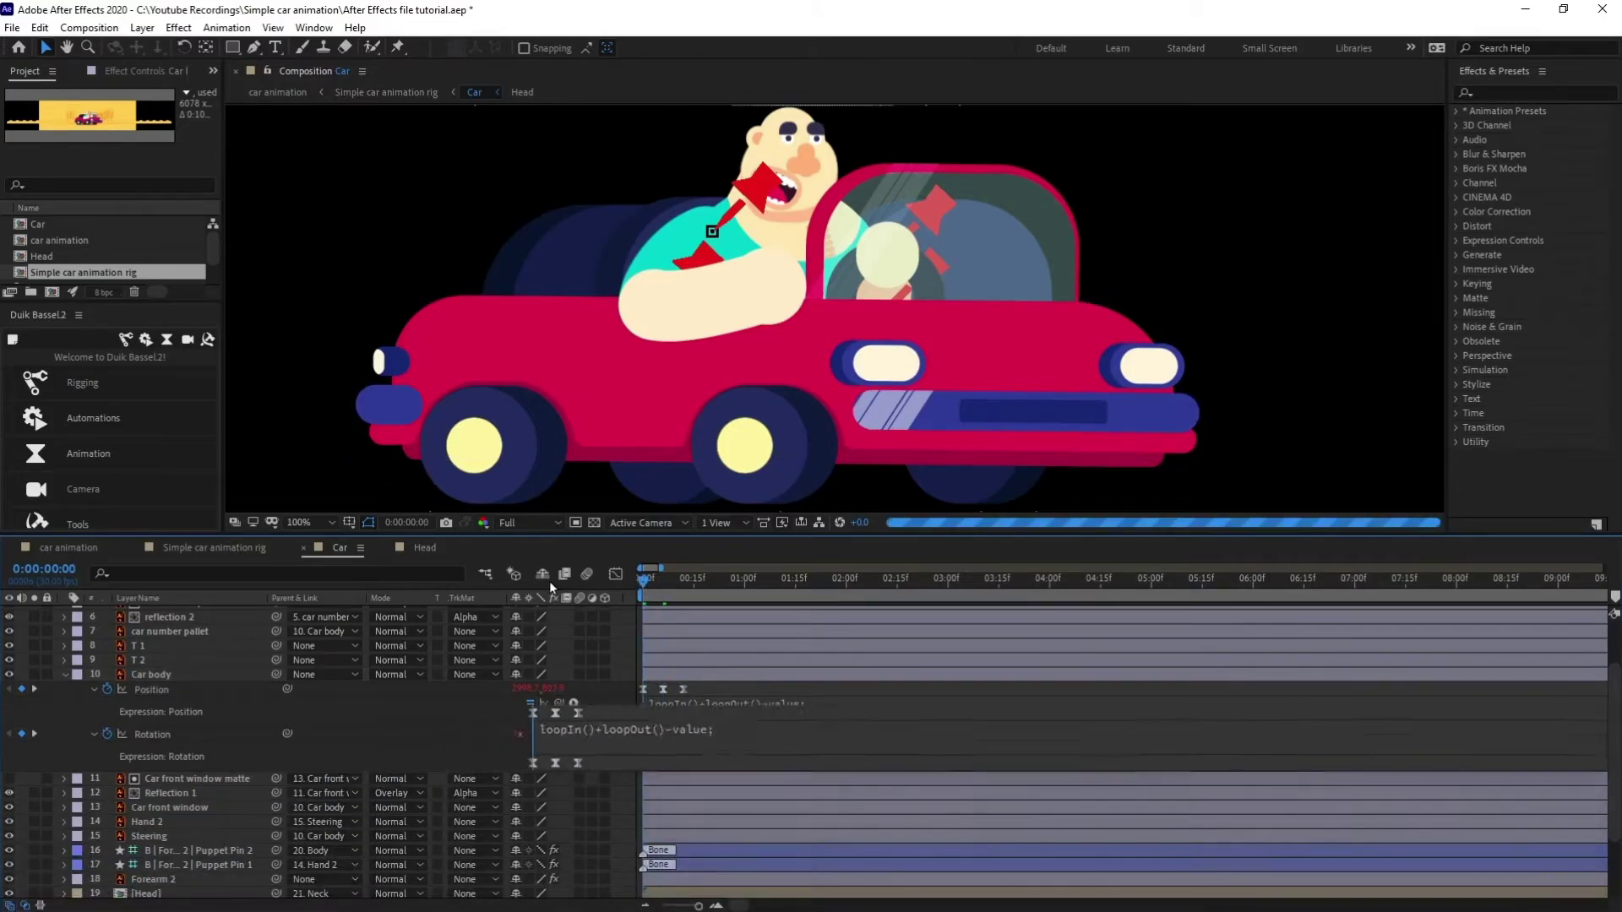
Offset Car body's three Rotation keyframes two frames later, so the first one sits at frame 2
drag(694, 736, 630, 742)
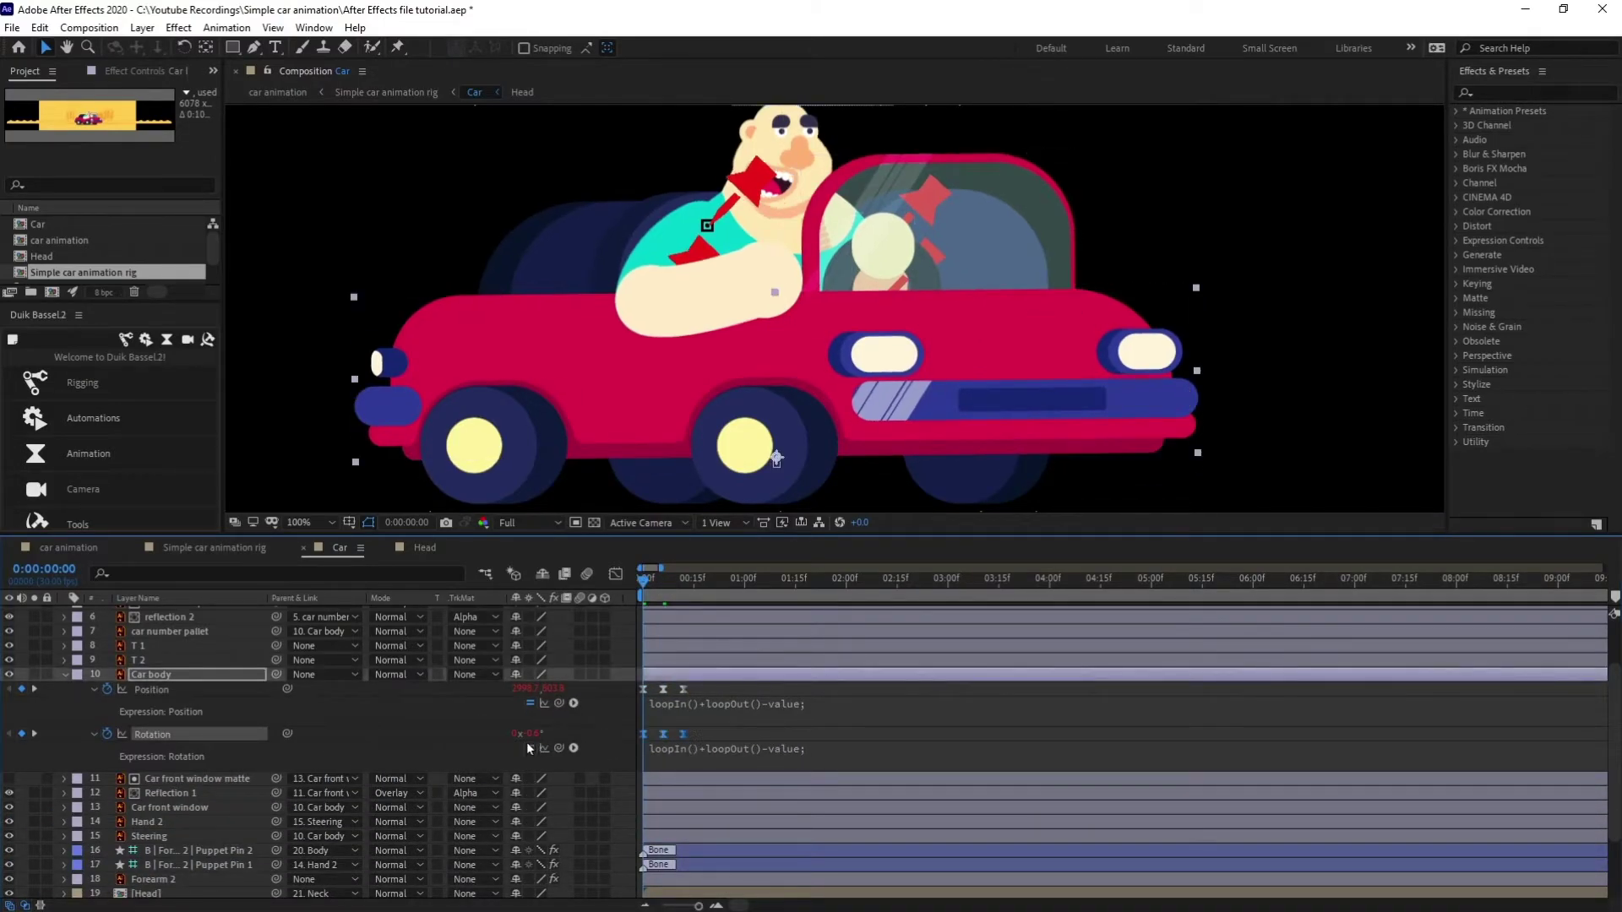
key(=)
key(=)
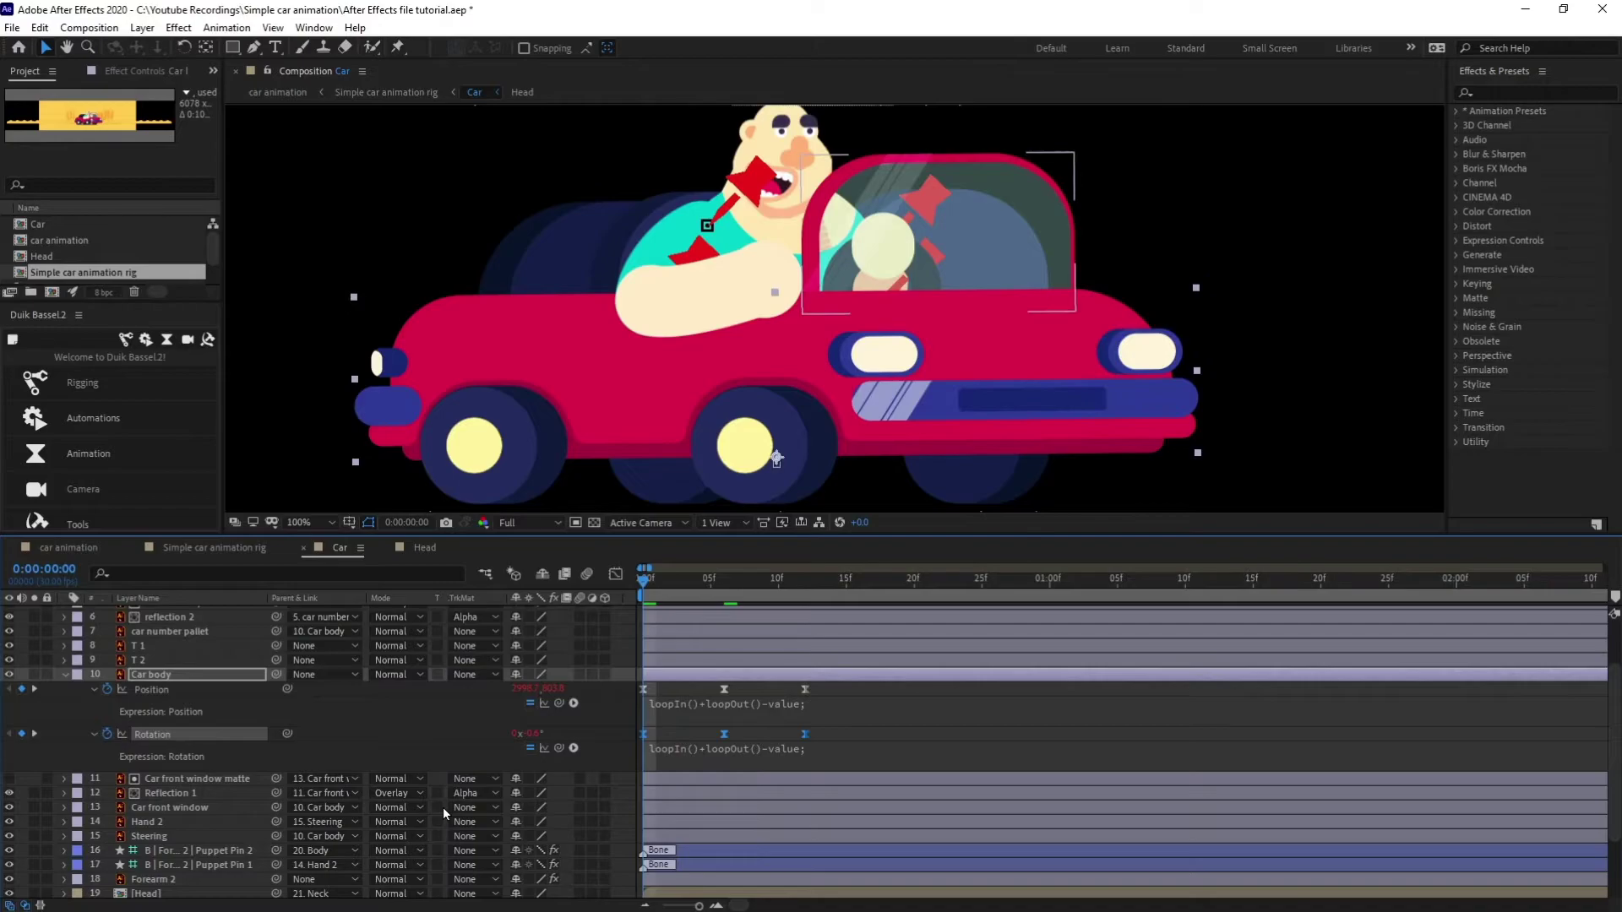
key(space)
key(Page_Down)
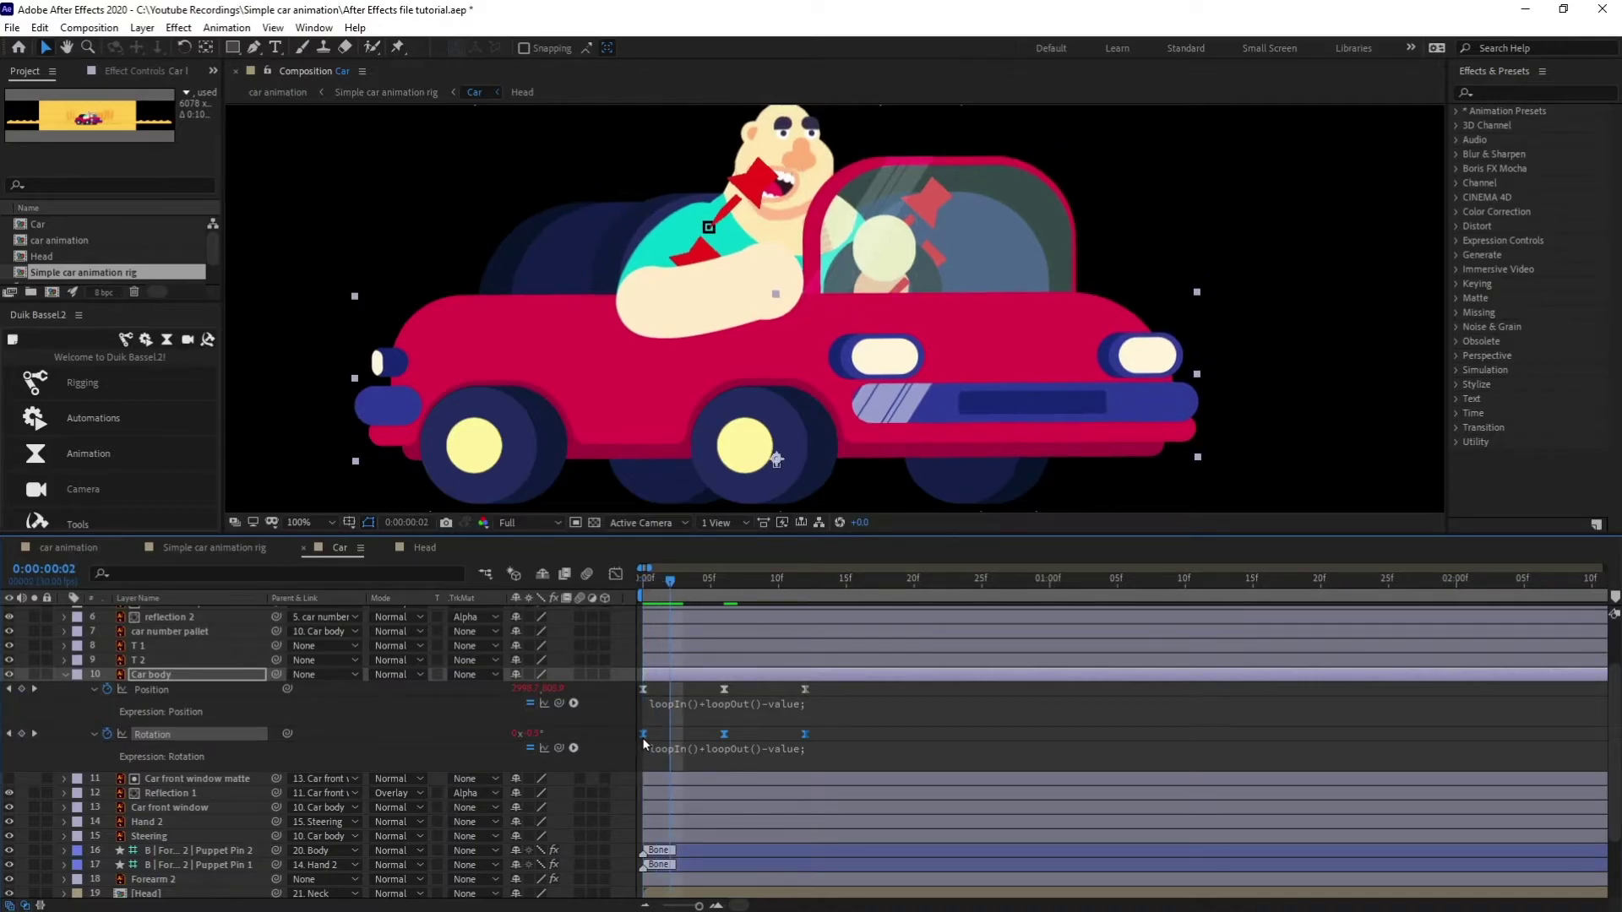
drag(645, 737, 672, 743)
key(minus)
key(minus)
key(minus)
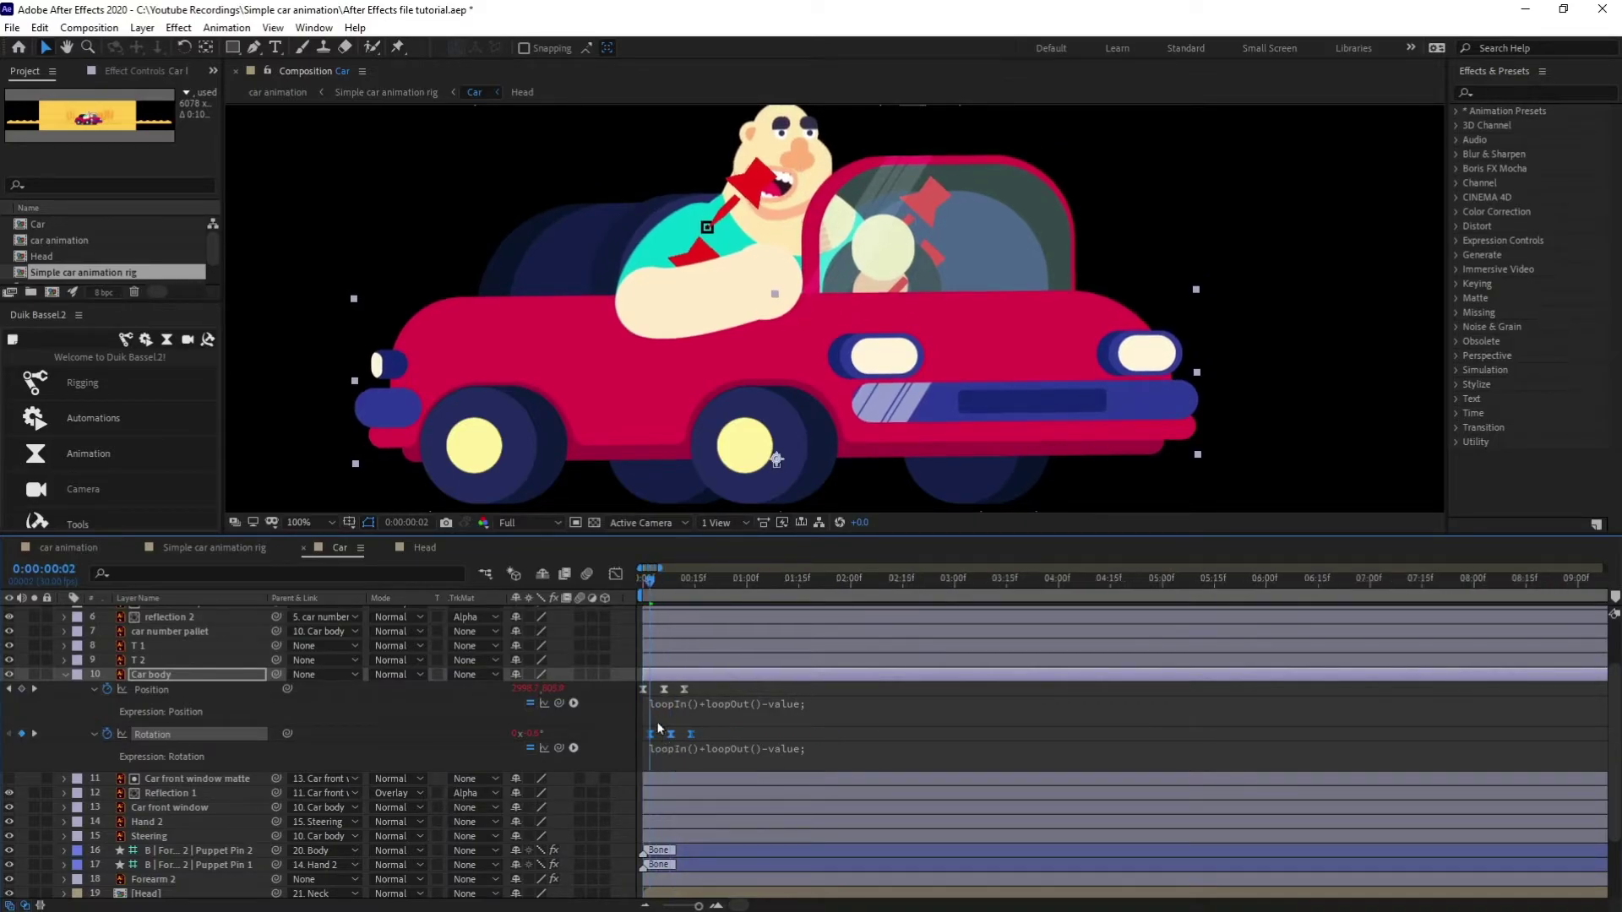
End the work area at about 5 seconds and play back the car's bounce with the whole car in view
key(space)
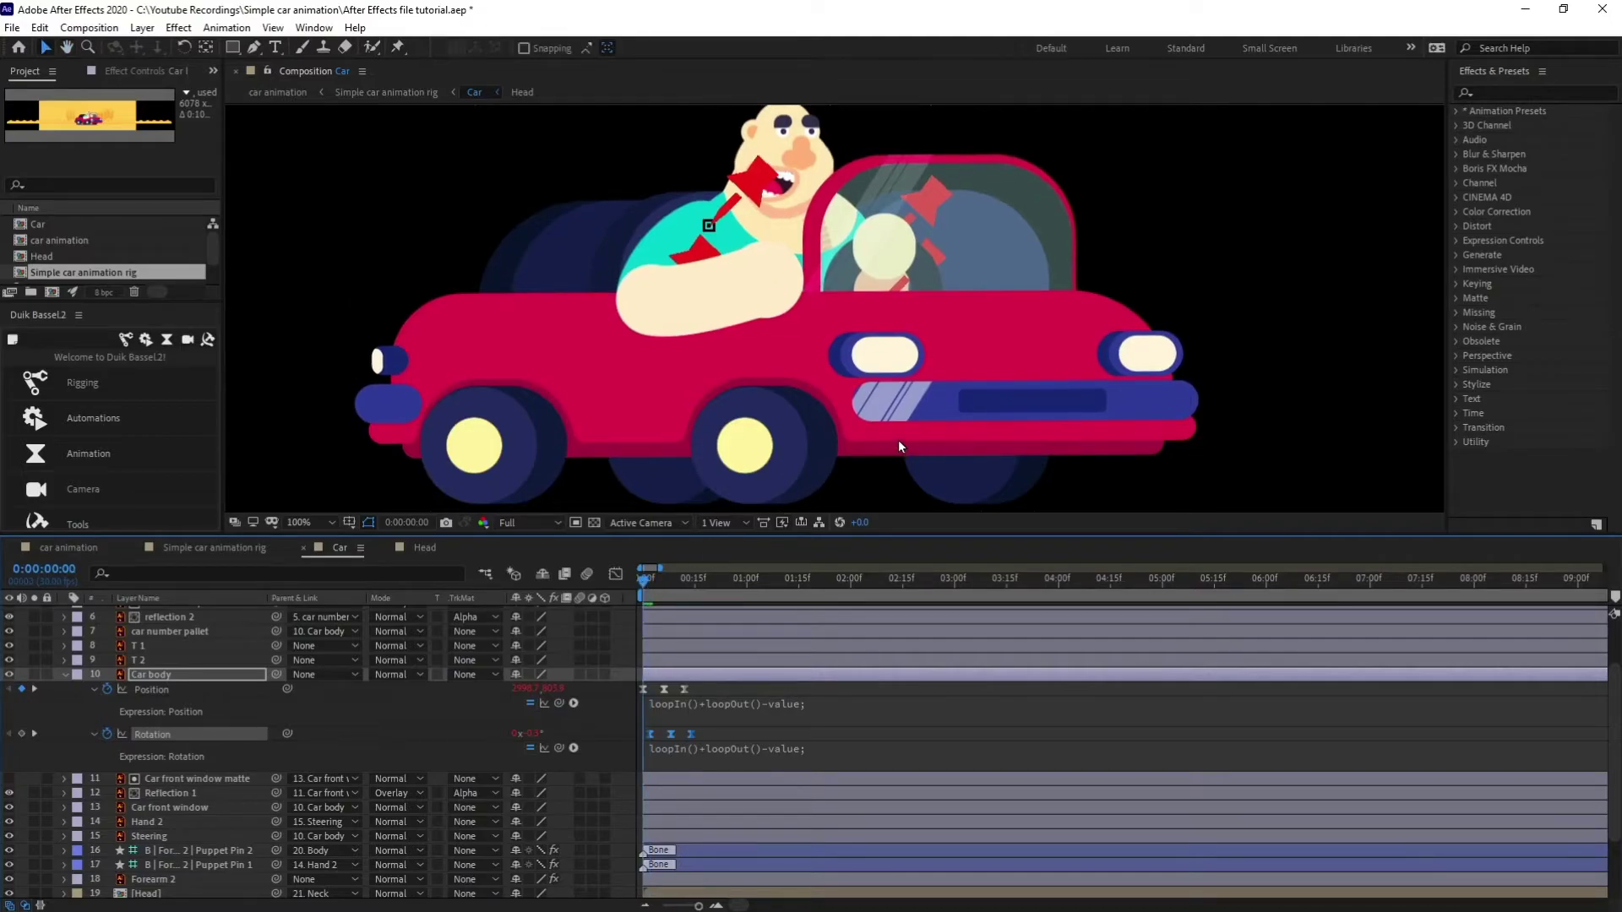
key(space)
key(minus)
key(minus)
key(minus)
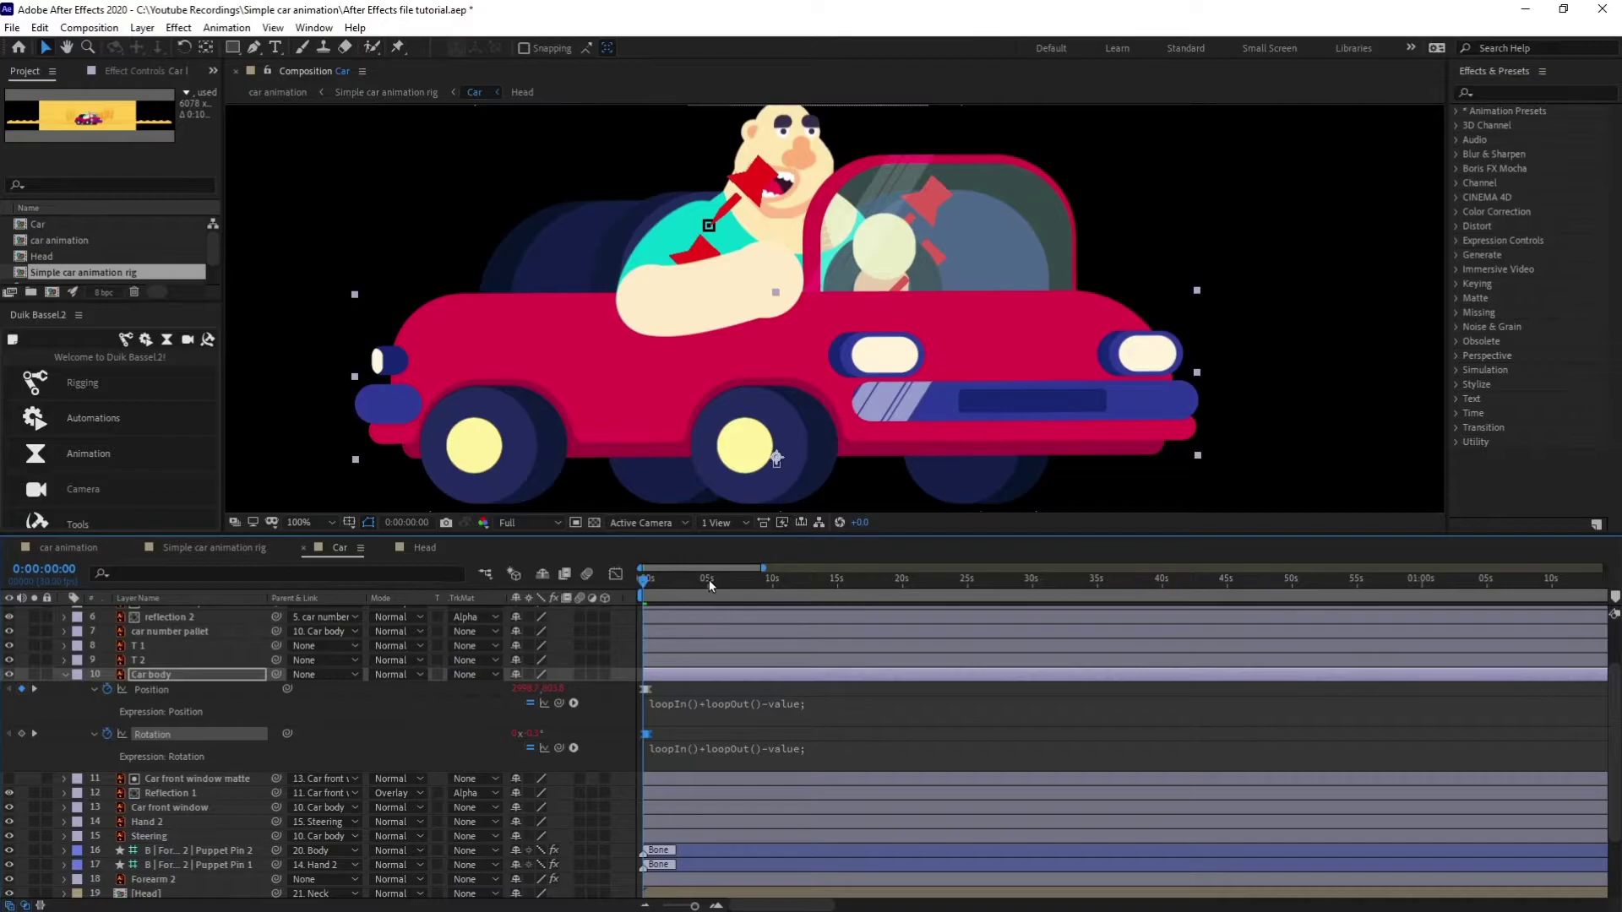
key(comma)
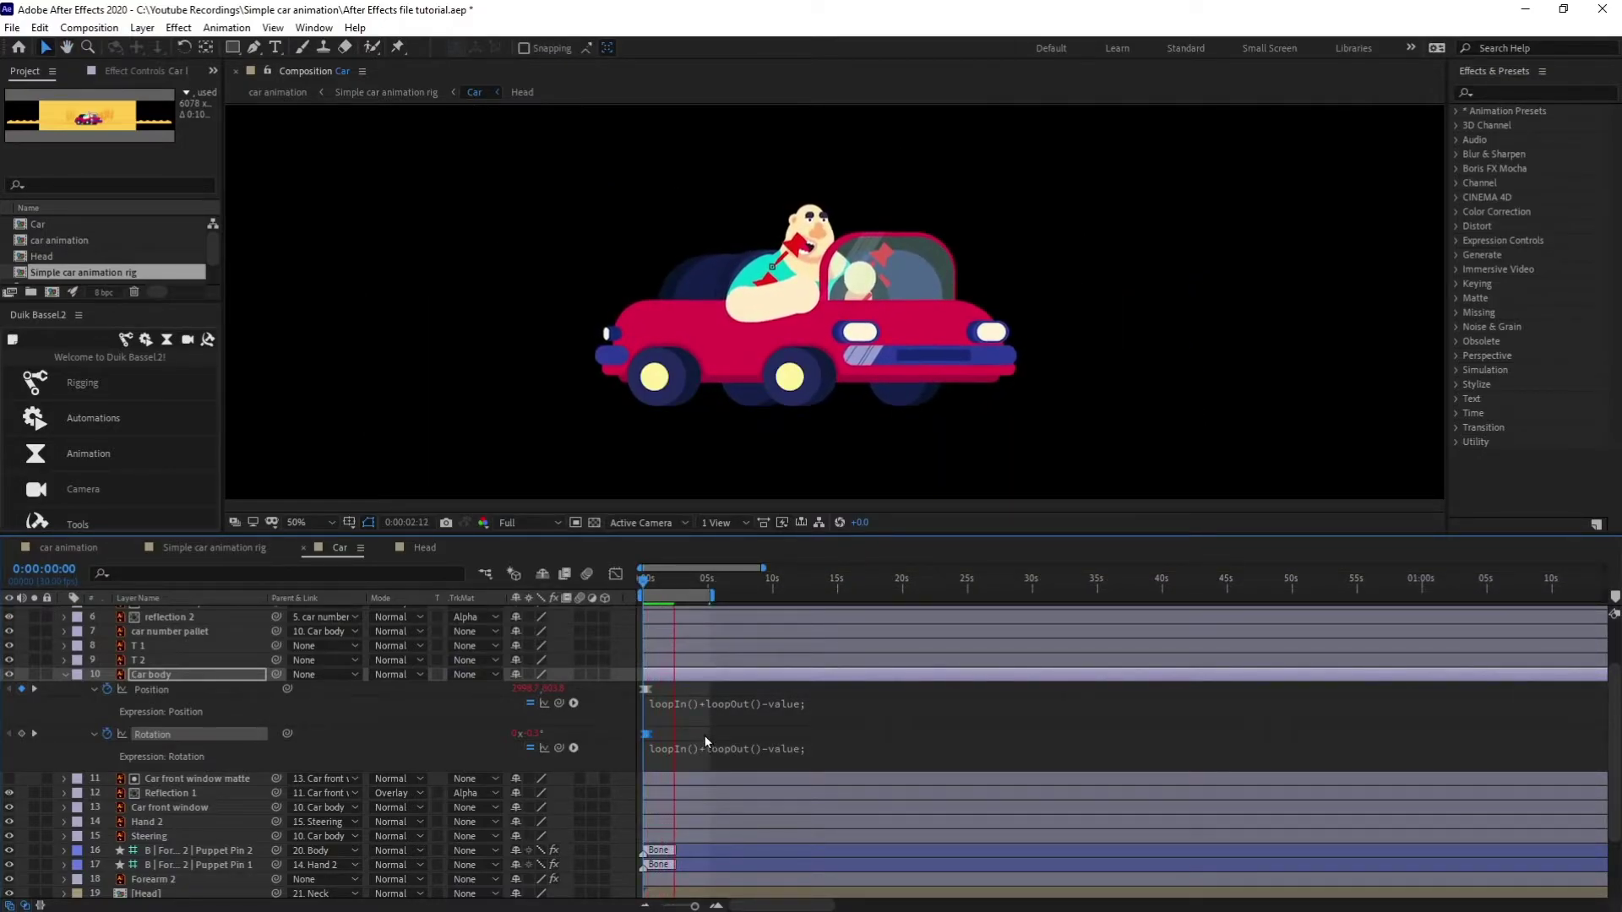
key(space)
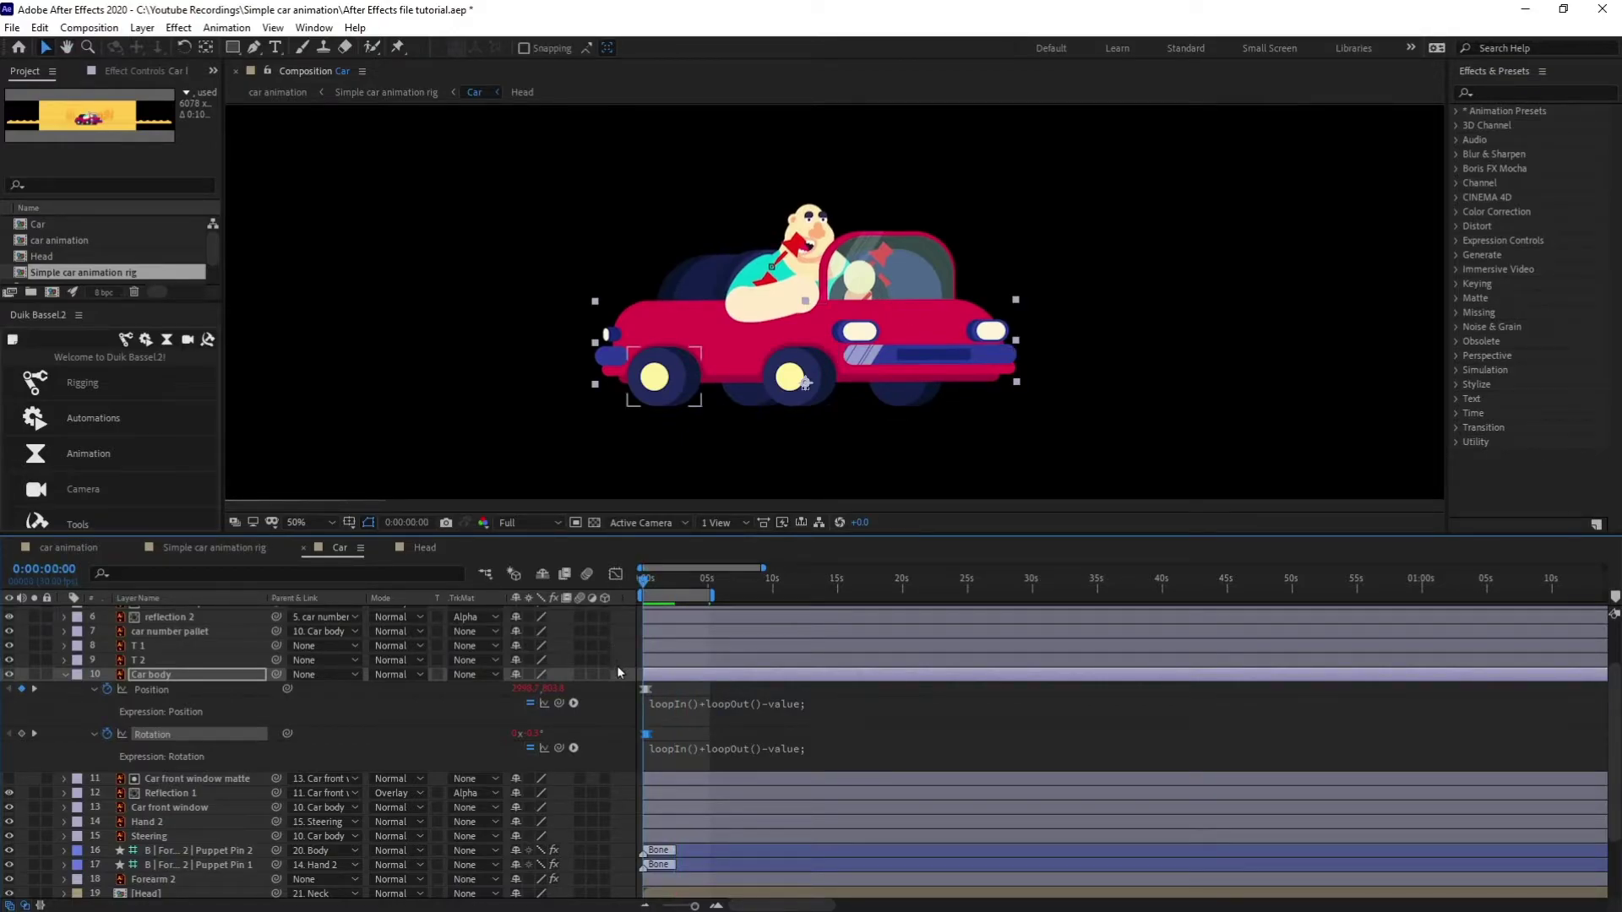
key(equal)
key(equal)
key(equal)
click(726, 694)
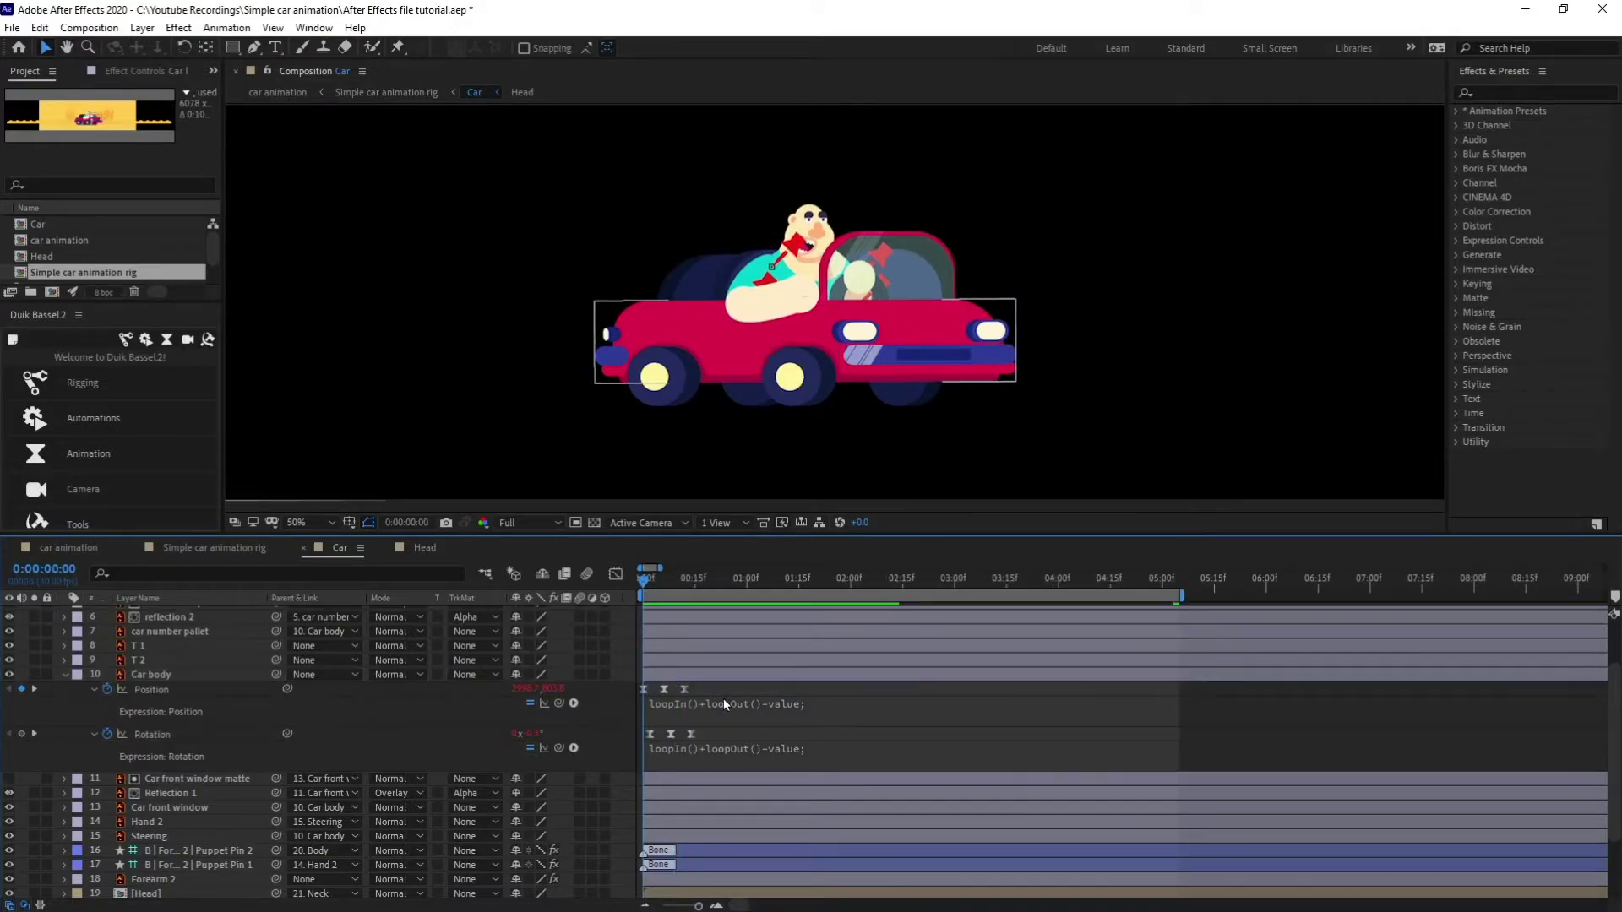
Select the four wheel layers T 1, T 2, T 3 and T 4 and reveal their Scale properties
click(660, 404)
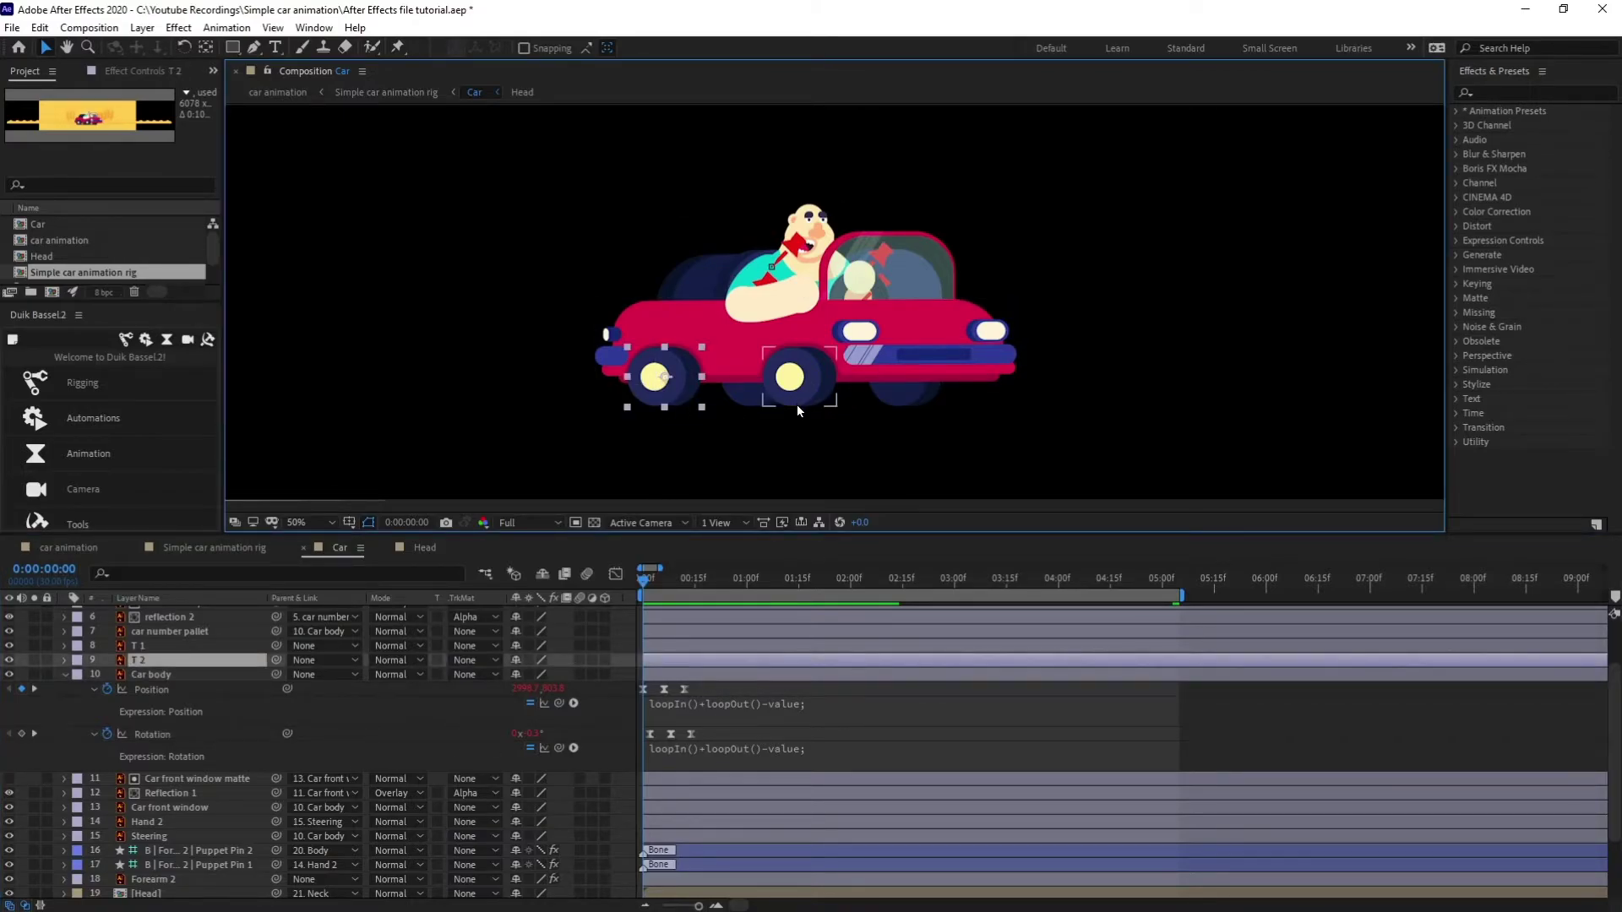
scroll(168, 674, down, 2)
scroll(169, 674, up, 2)
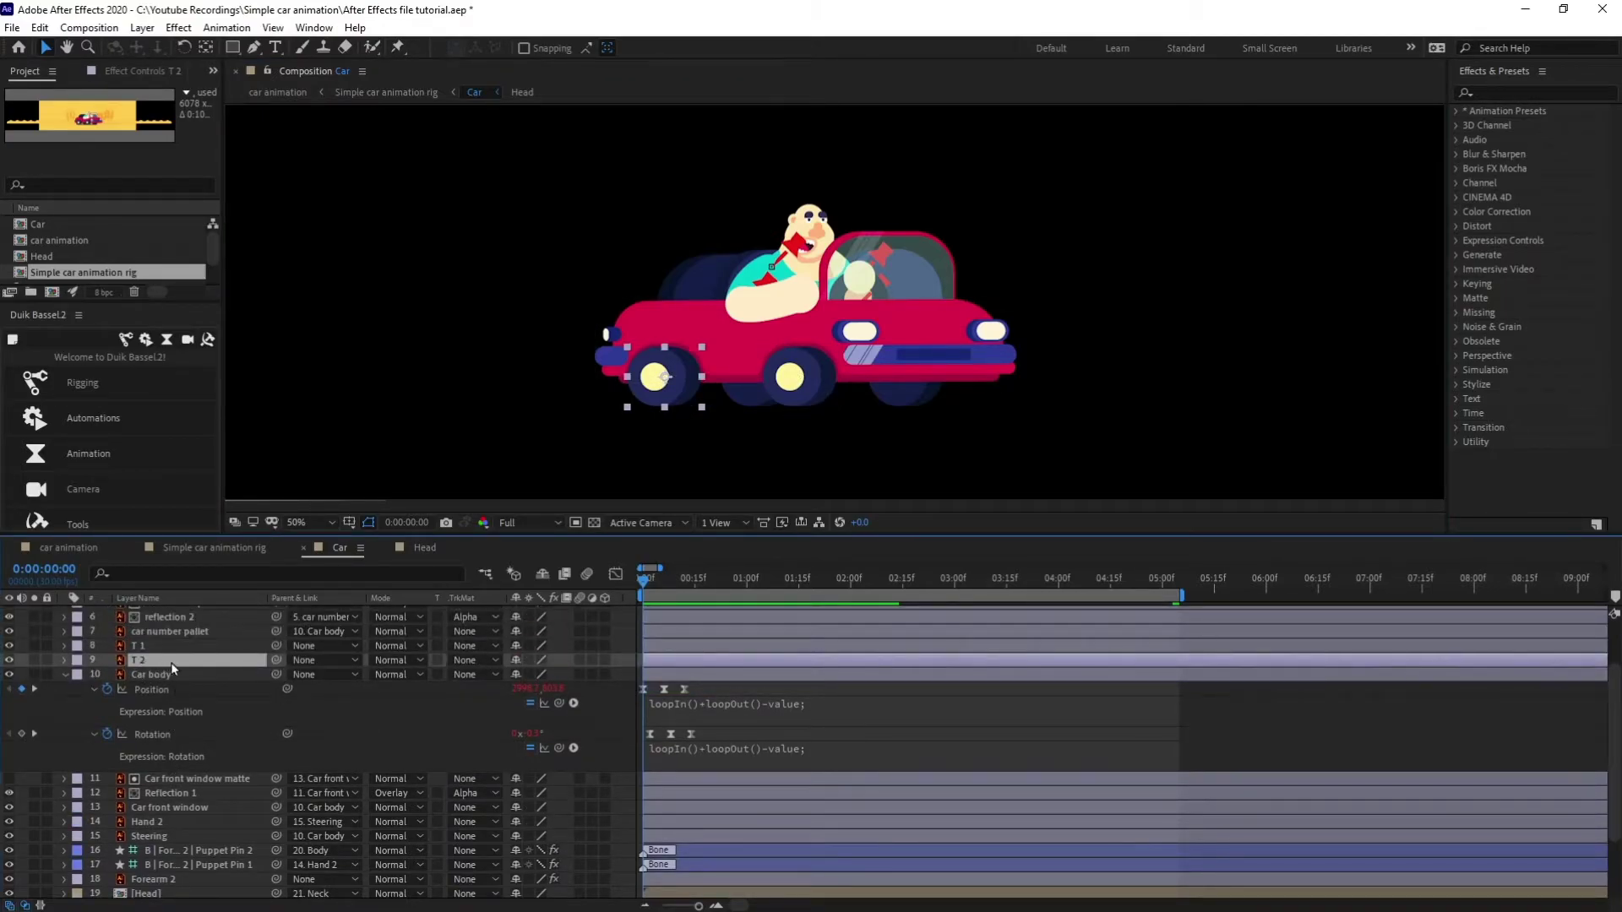
scroll(196, 711, down, 3)
ctrl+click(154, 862)
ctrl+click(150, 876)
scroll(169, 803, up, 4)
ctrl+click(148, 686)
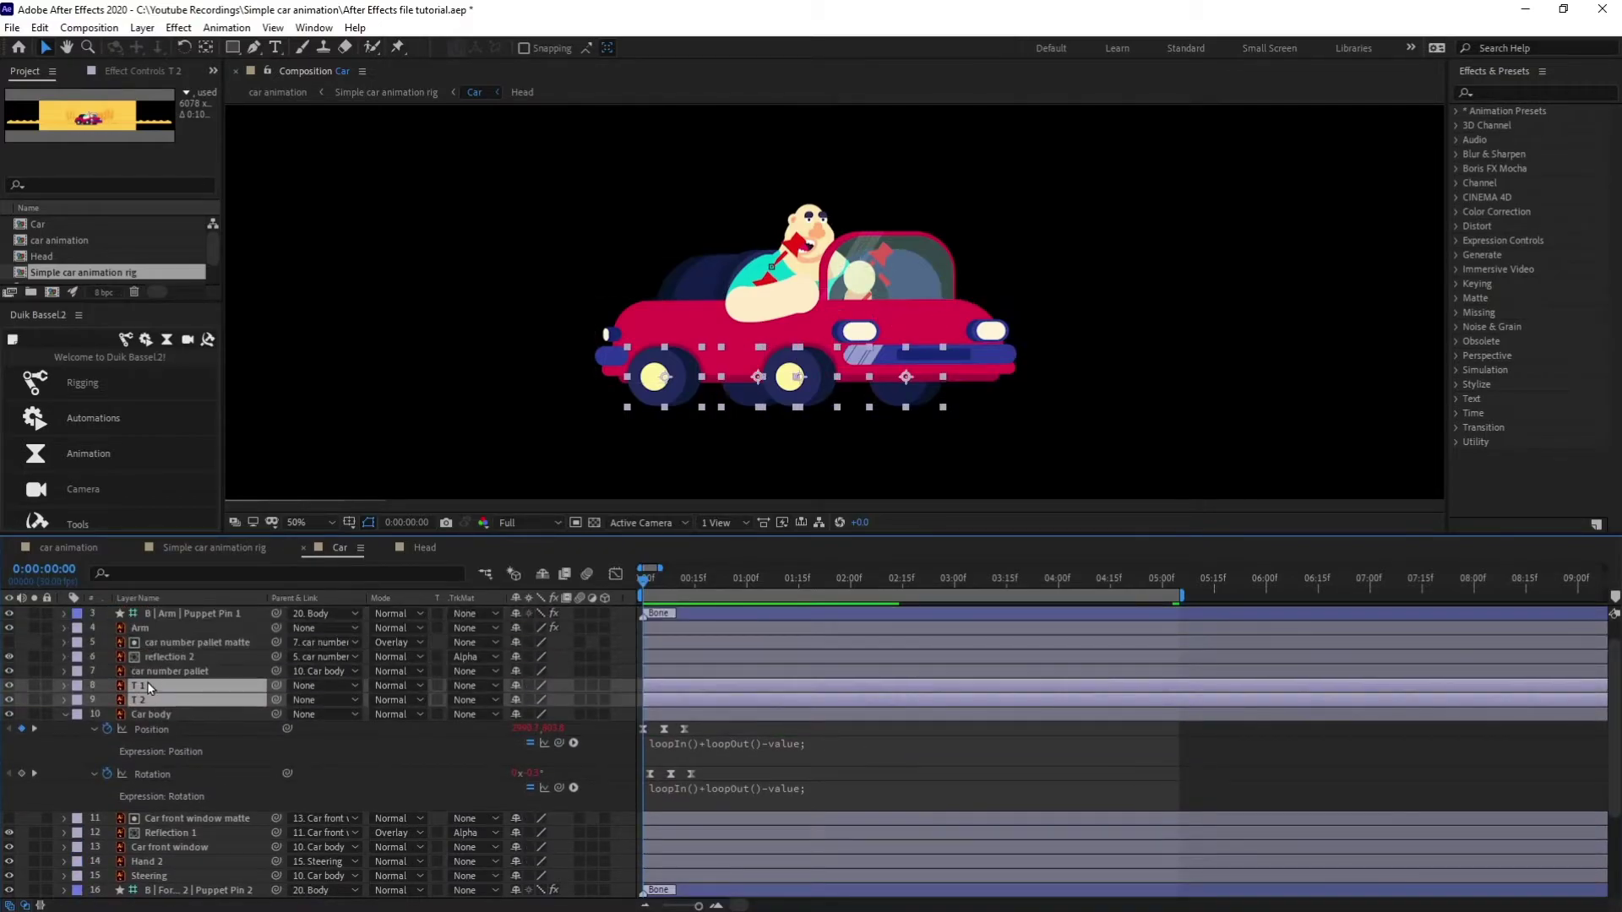
key(s)
scroll(189, 720, down, 2)
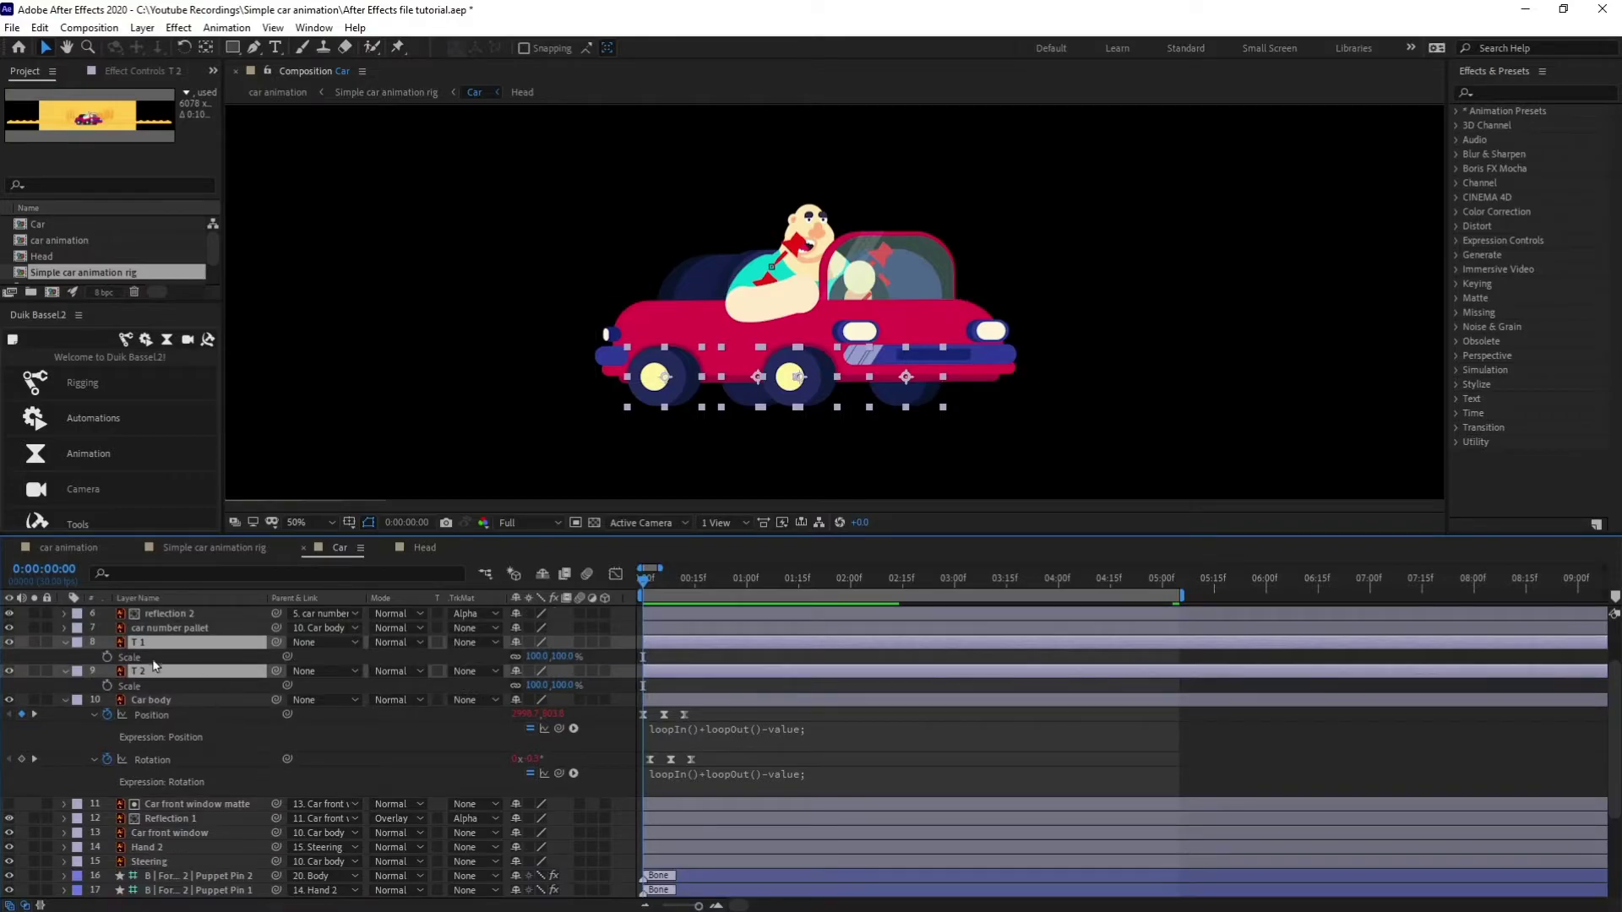
Link the Scale of T 2 to T 1, T 4 to T 2, and T 3 to T 1
ctrl+click(157, 643)
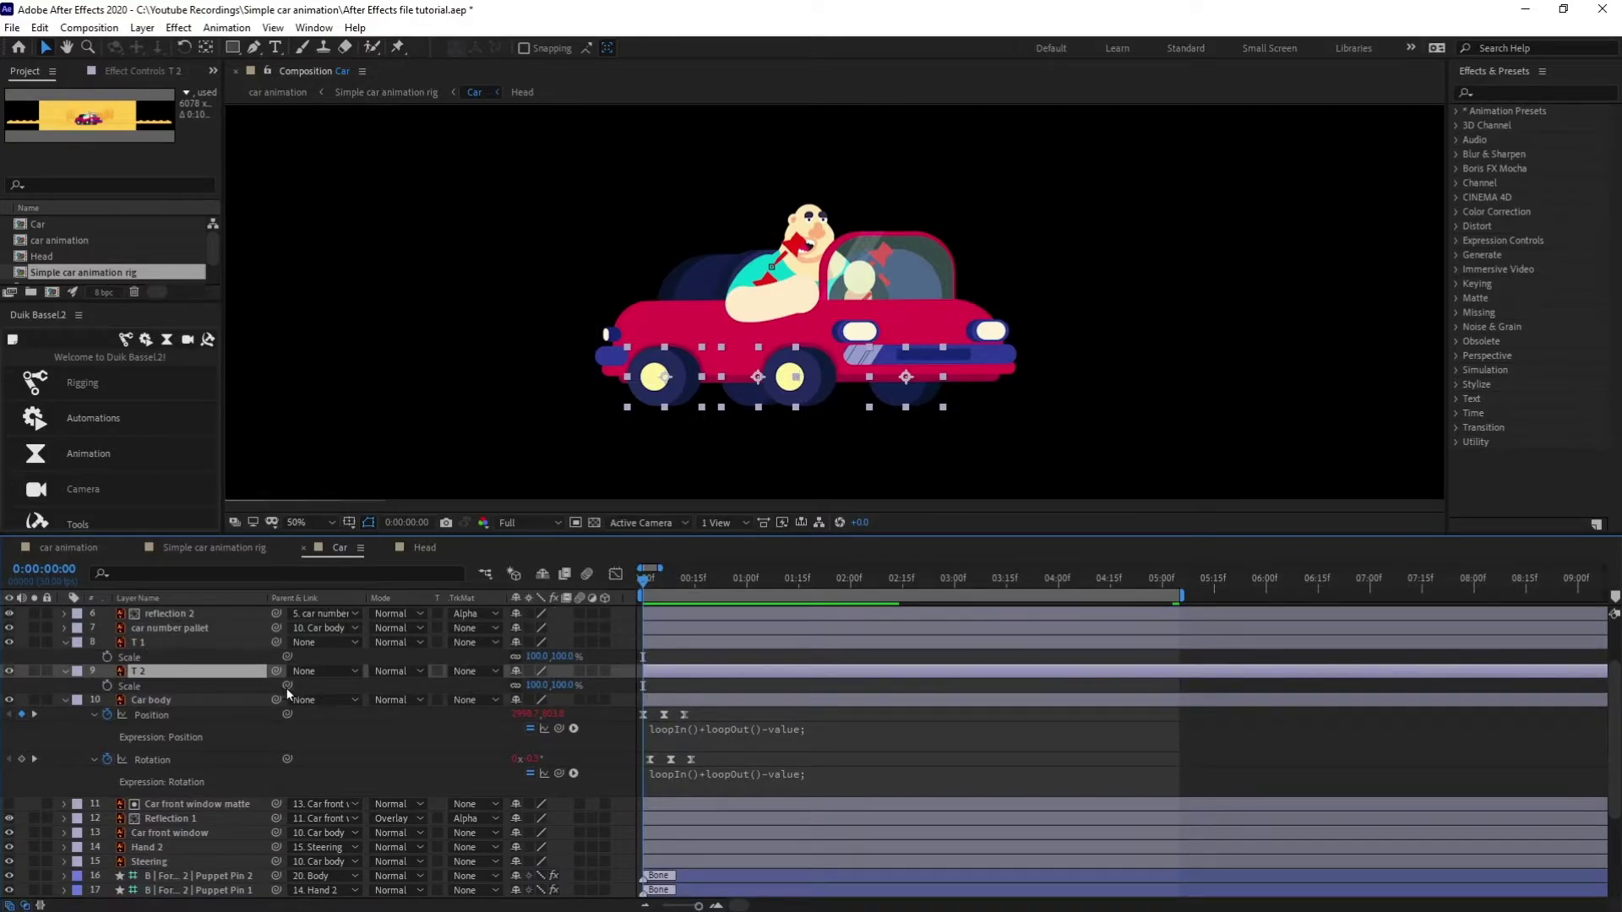
drag(288, 686, 125, 658)
scroll(169, 677, down, 5)
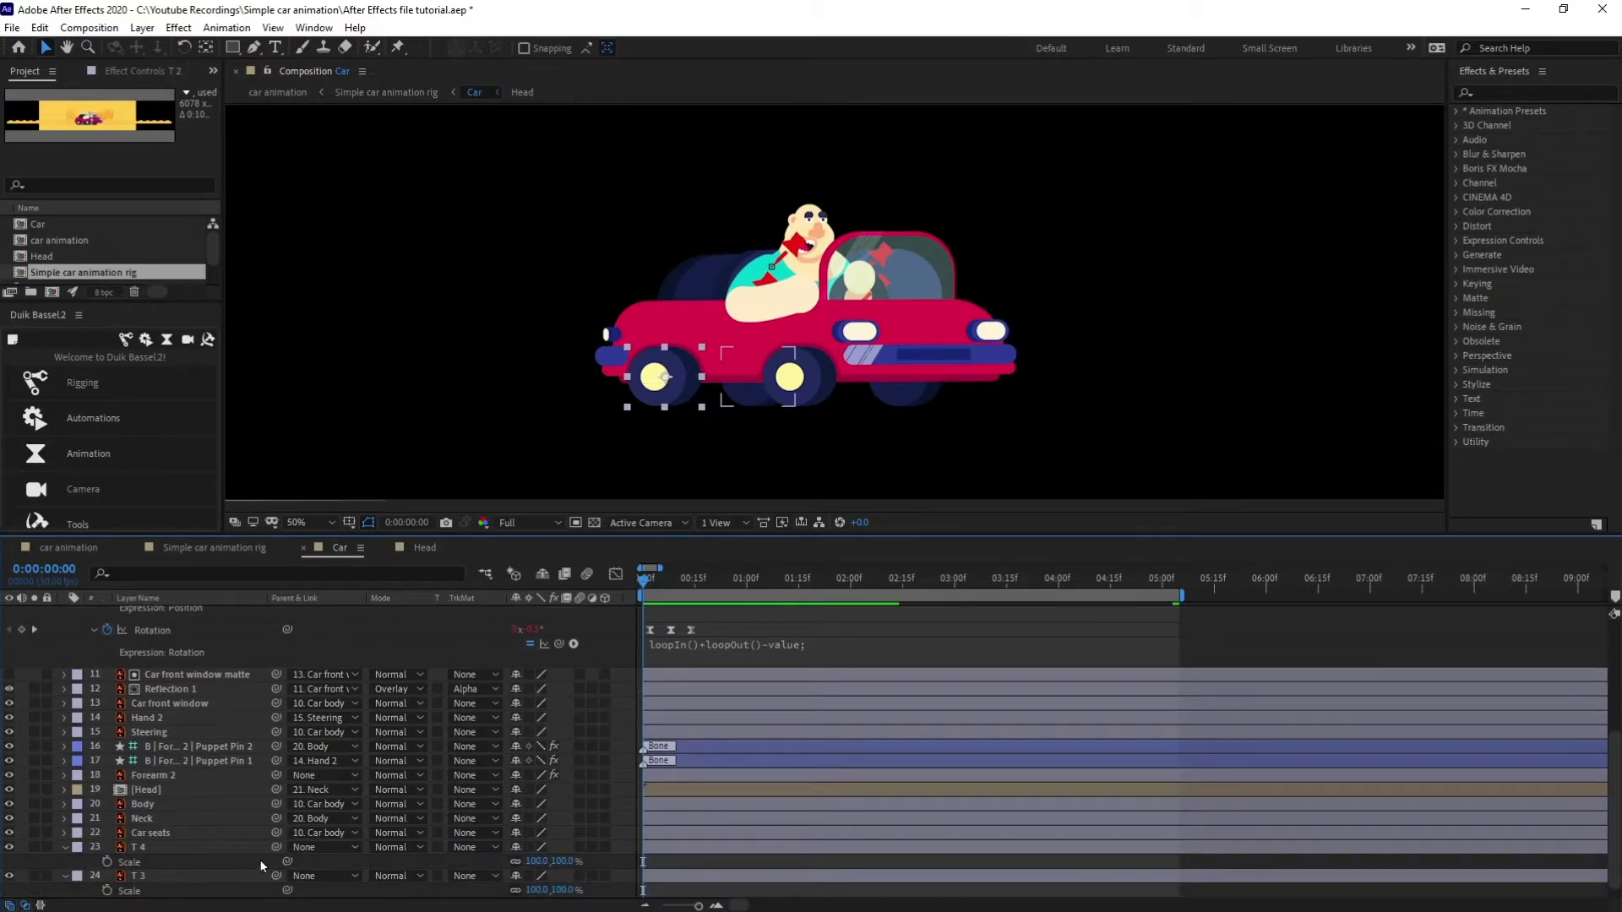
drag(303, 539, 304, 388)
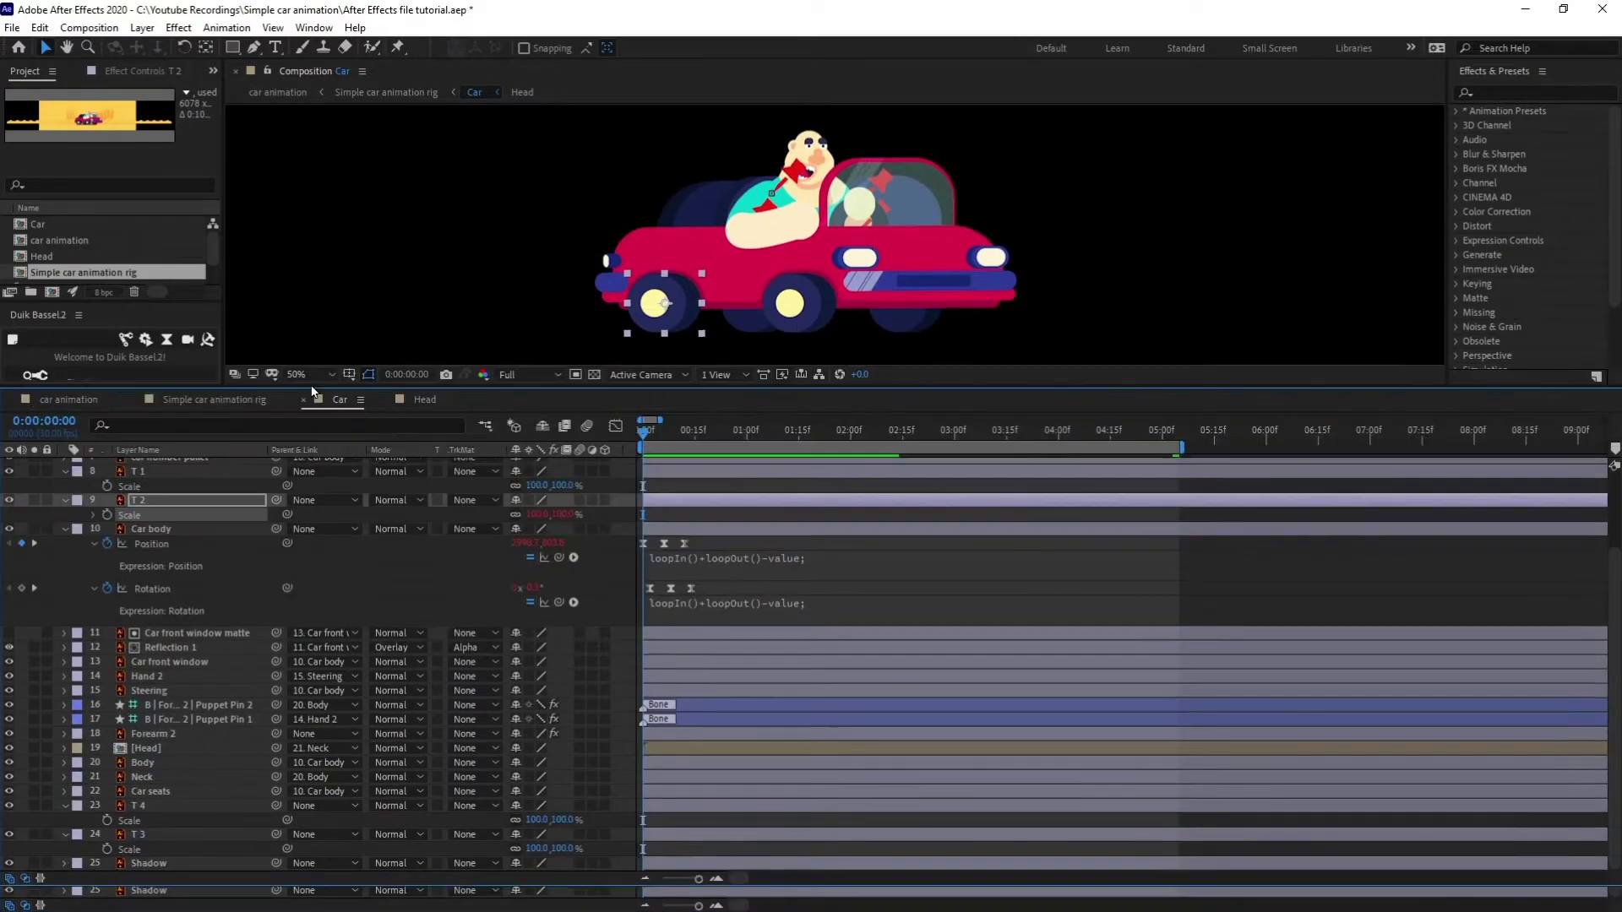
scroll(314, 710, up, 3)
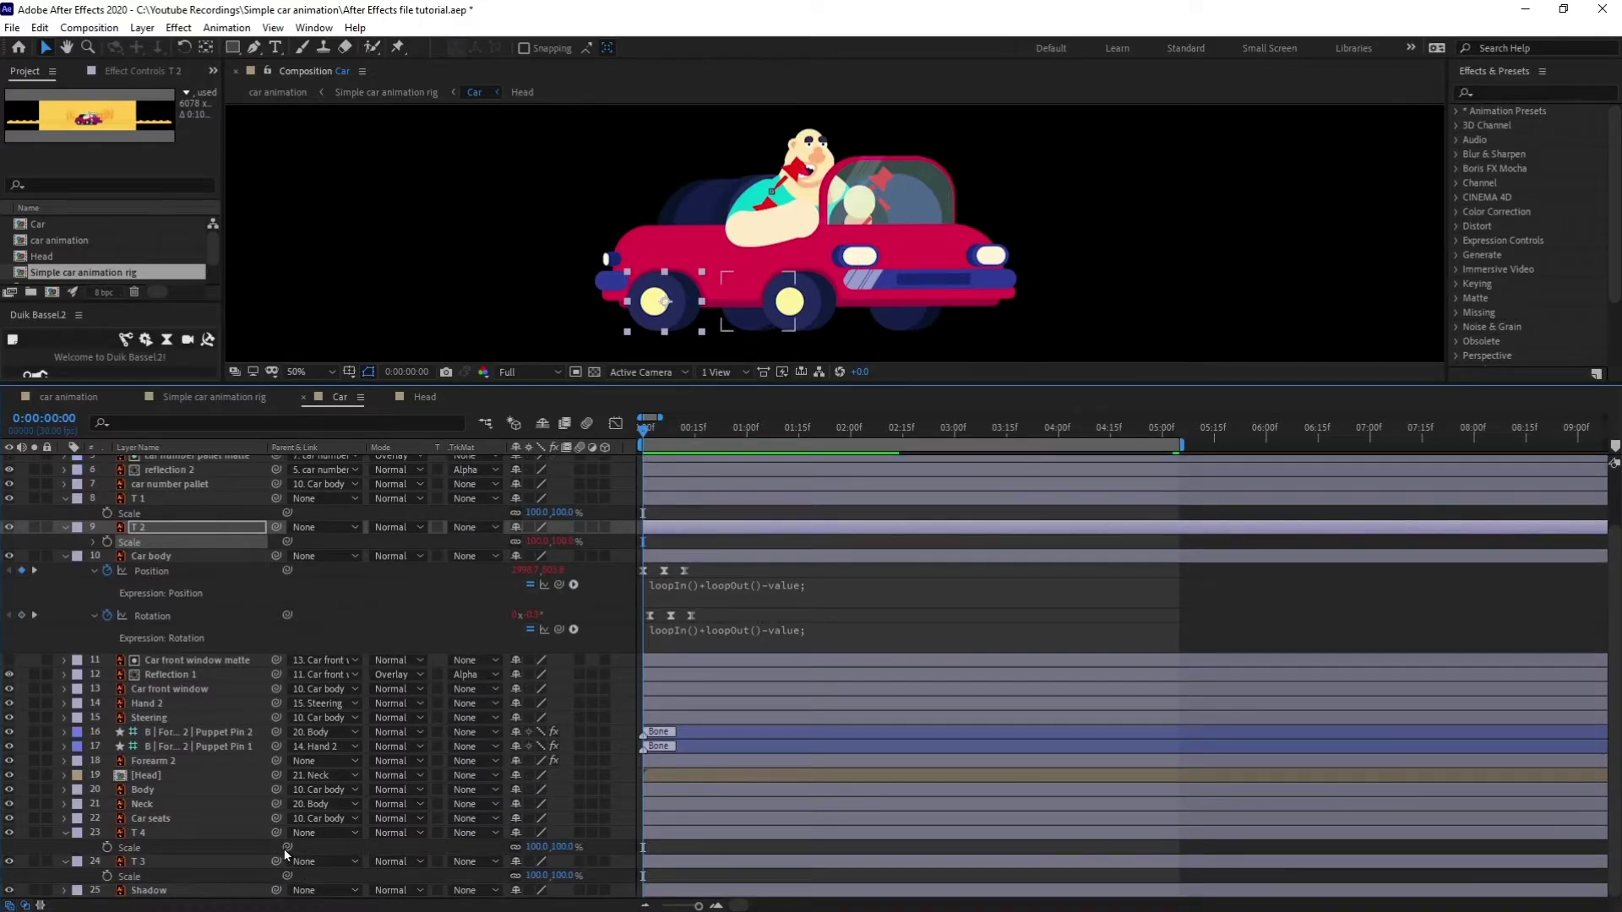
drag(287, 848, 129, 542)
drag(286, 876, 131, 513)
drag(268, 386, 268, 592)
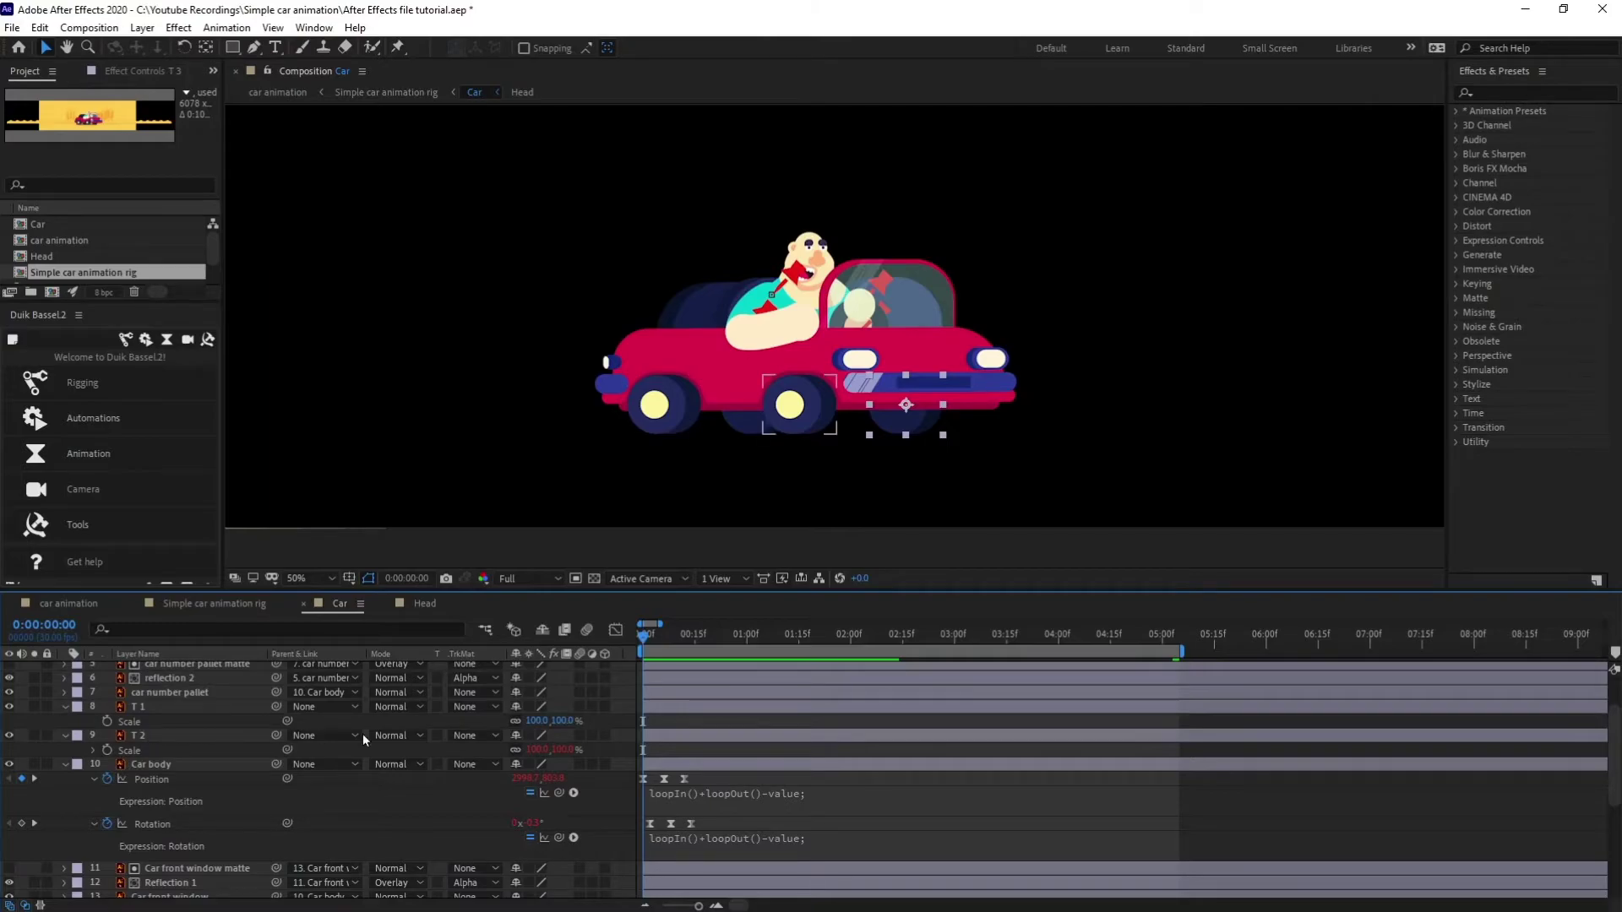
Test T 1's scaling and undo it, then unlink its Scale proportions and add a Scale keyframe at frame 0
mouse_move(536, 720)
mouse_down()
mouse_move(550, 721)
mouse_move(533, 736)
mouse_up()
key(ctrl+z)
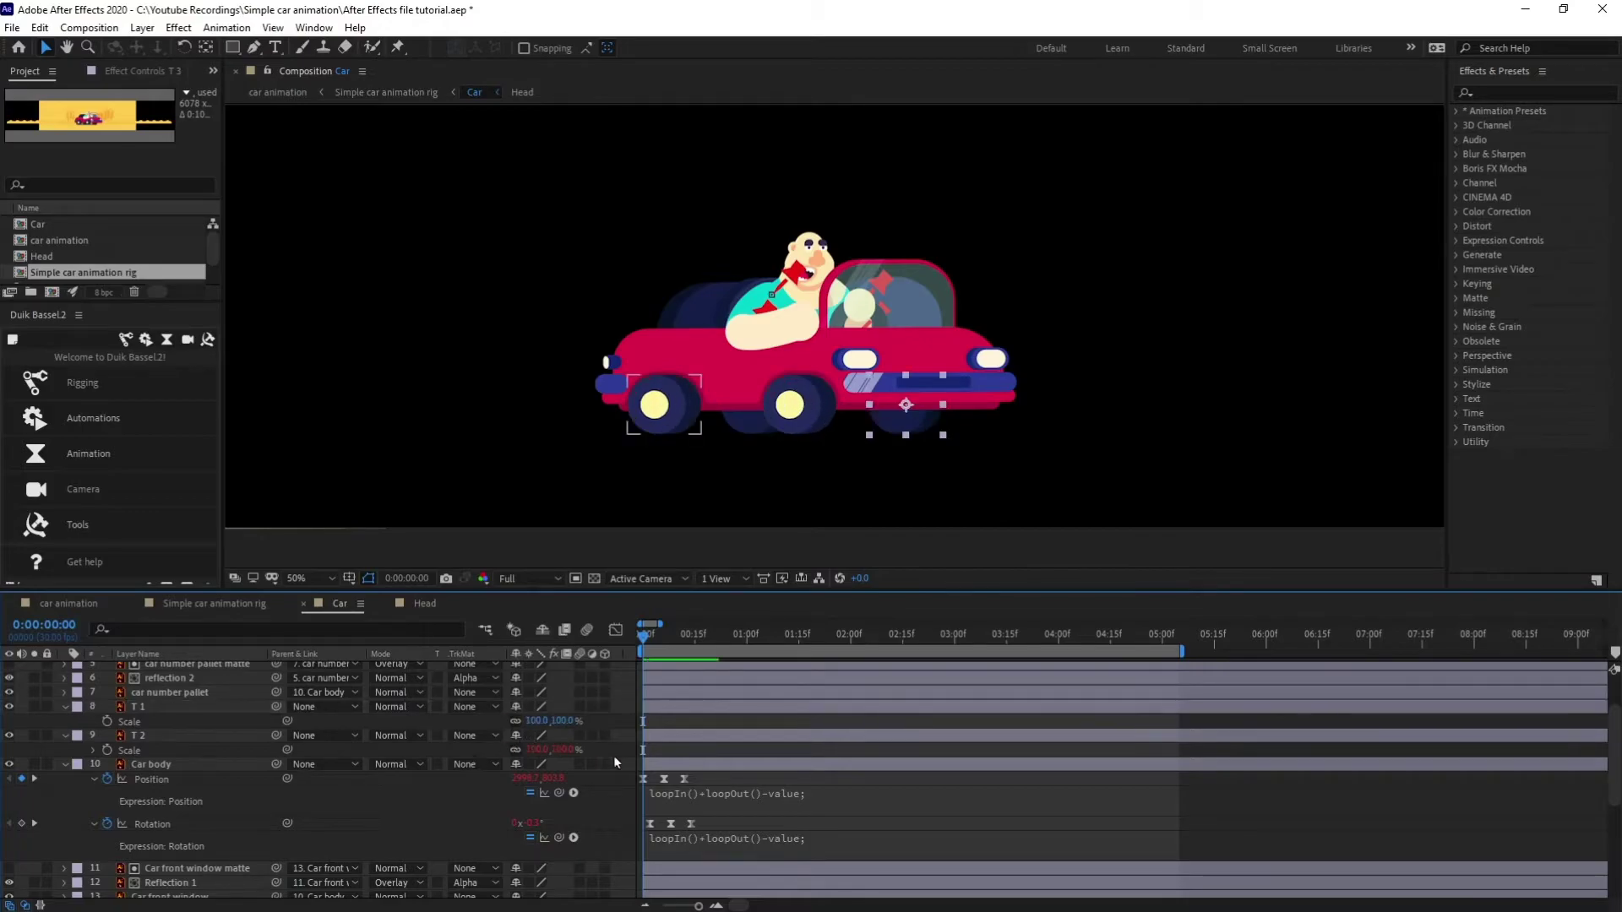
click(191, 692)
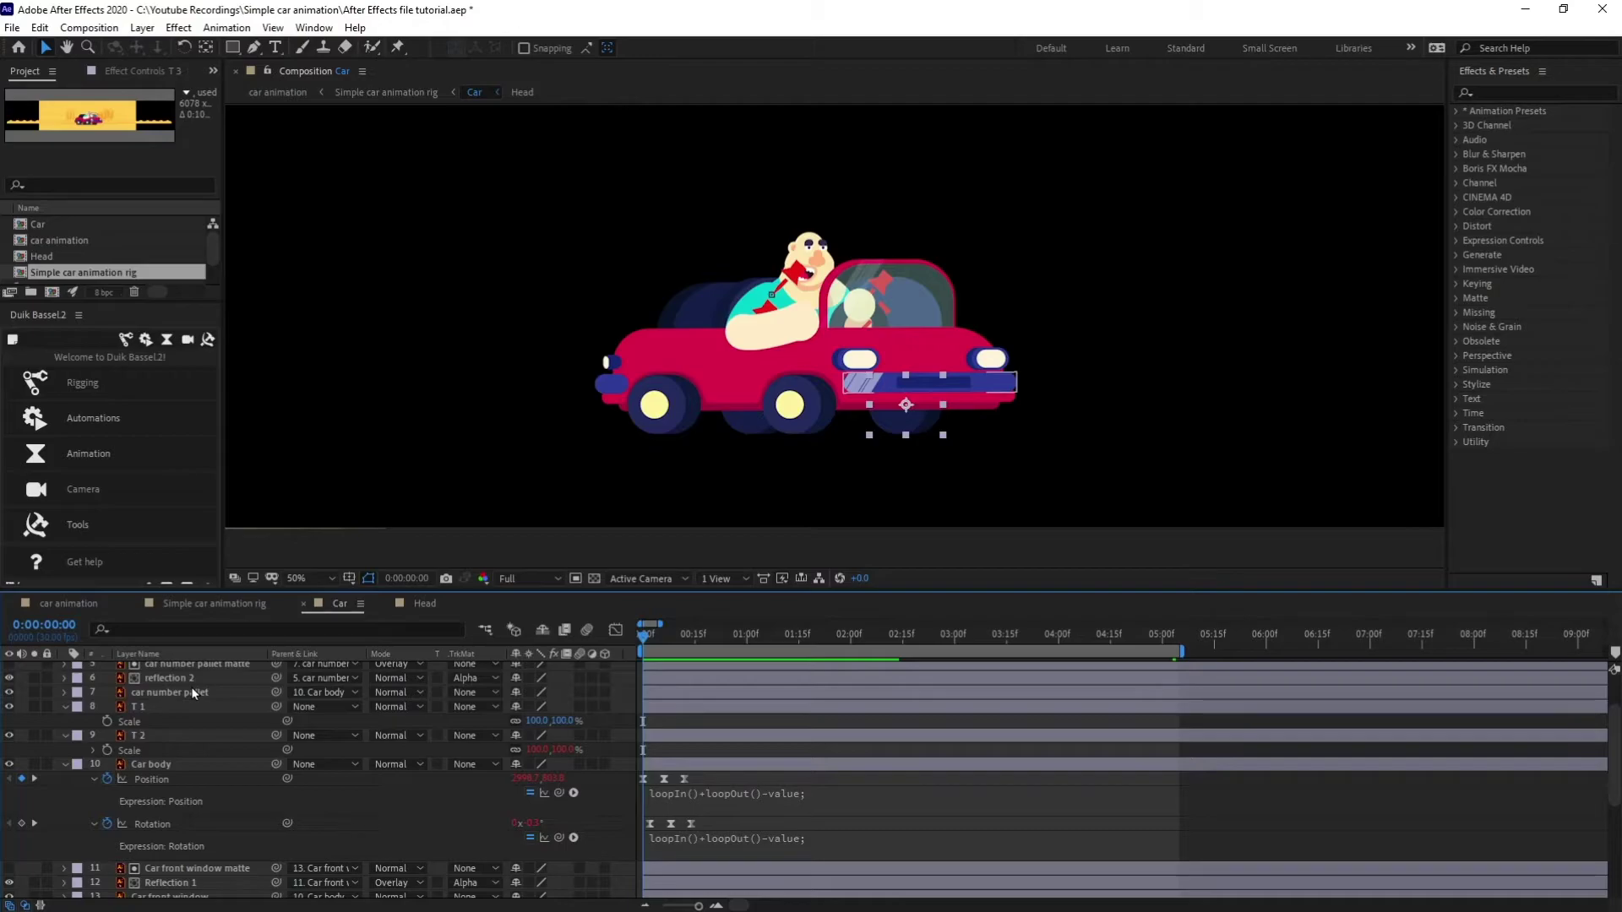
ctrl+click(136, 760)
click(134, 721)
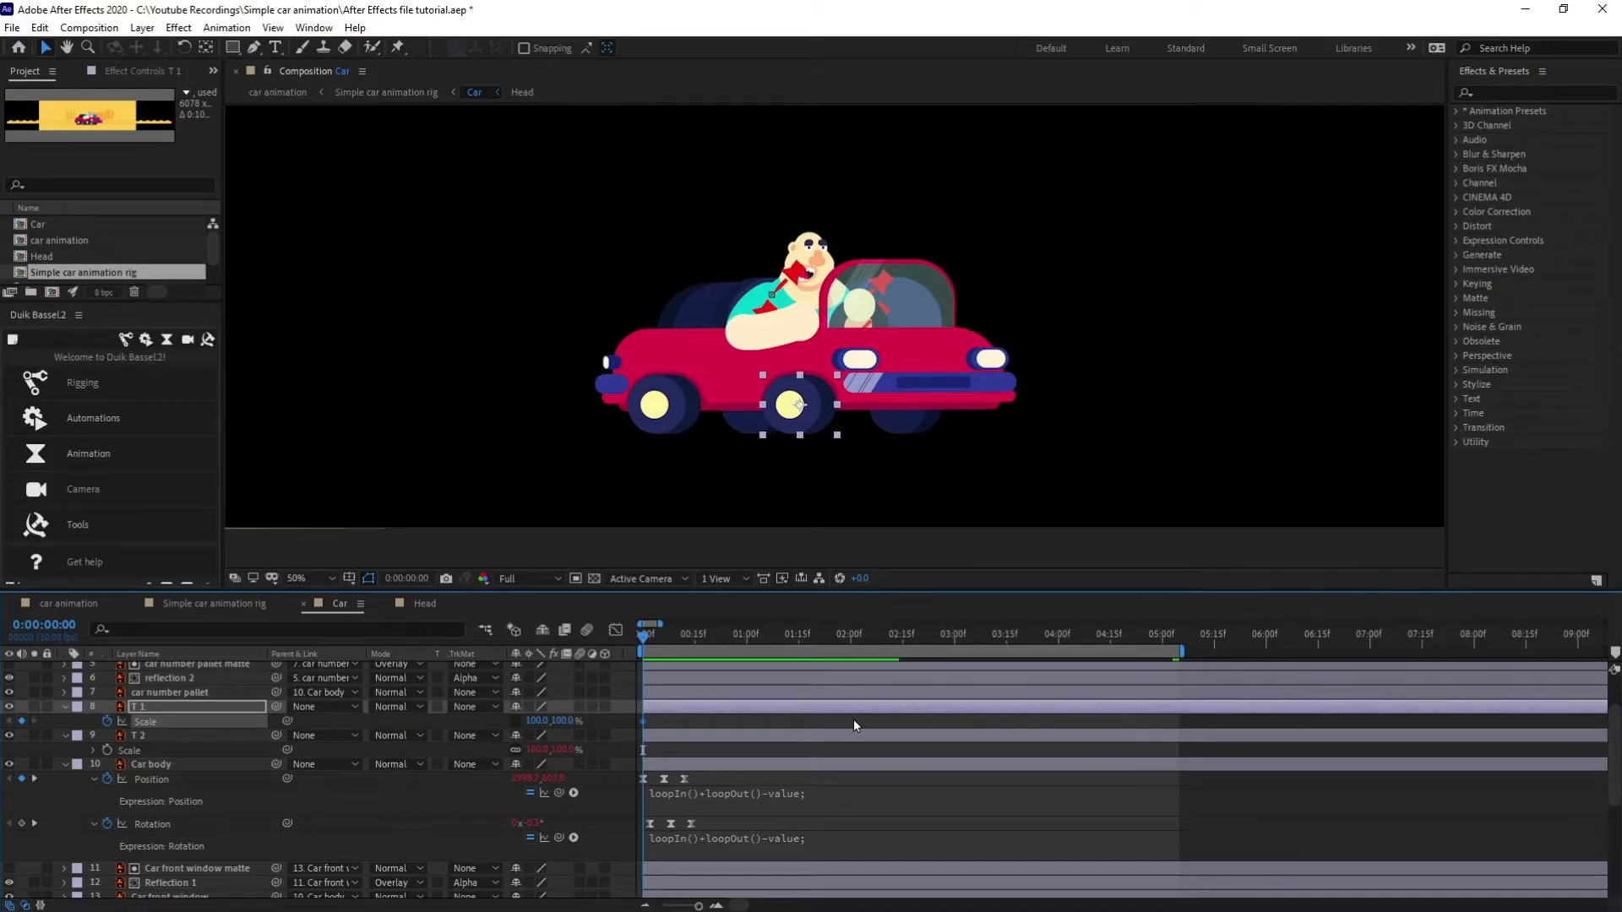
At frame 6, set T 1's Scale to 102% horizontally and 98% vertically
alt+scroll(853, 718, up, 3)
key(space)
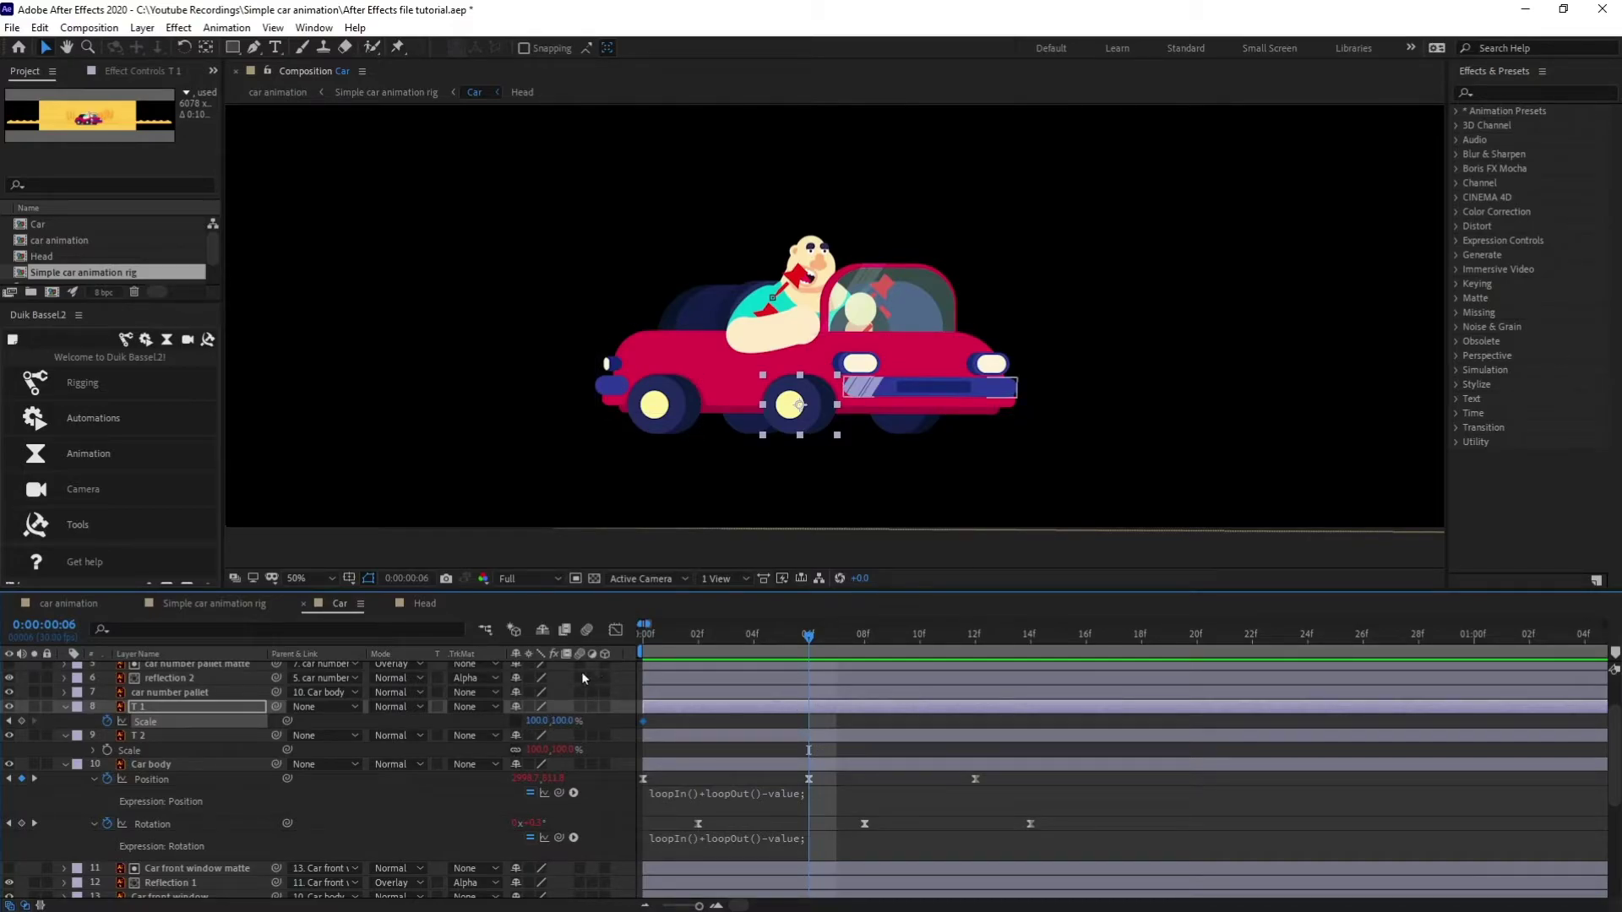
click(537, 721)
text(102)
key(Return)
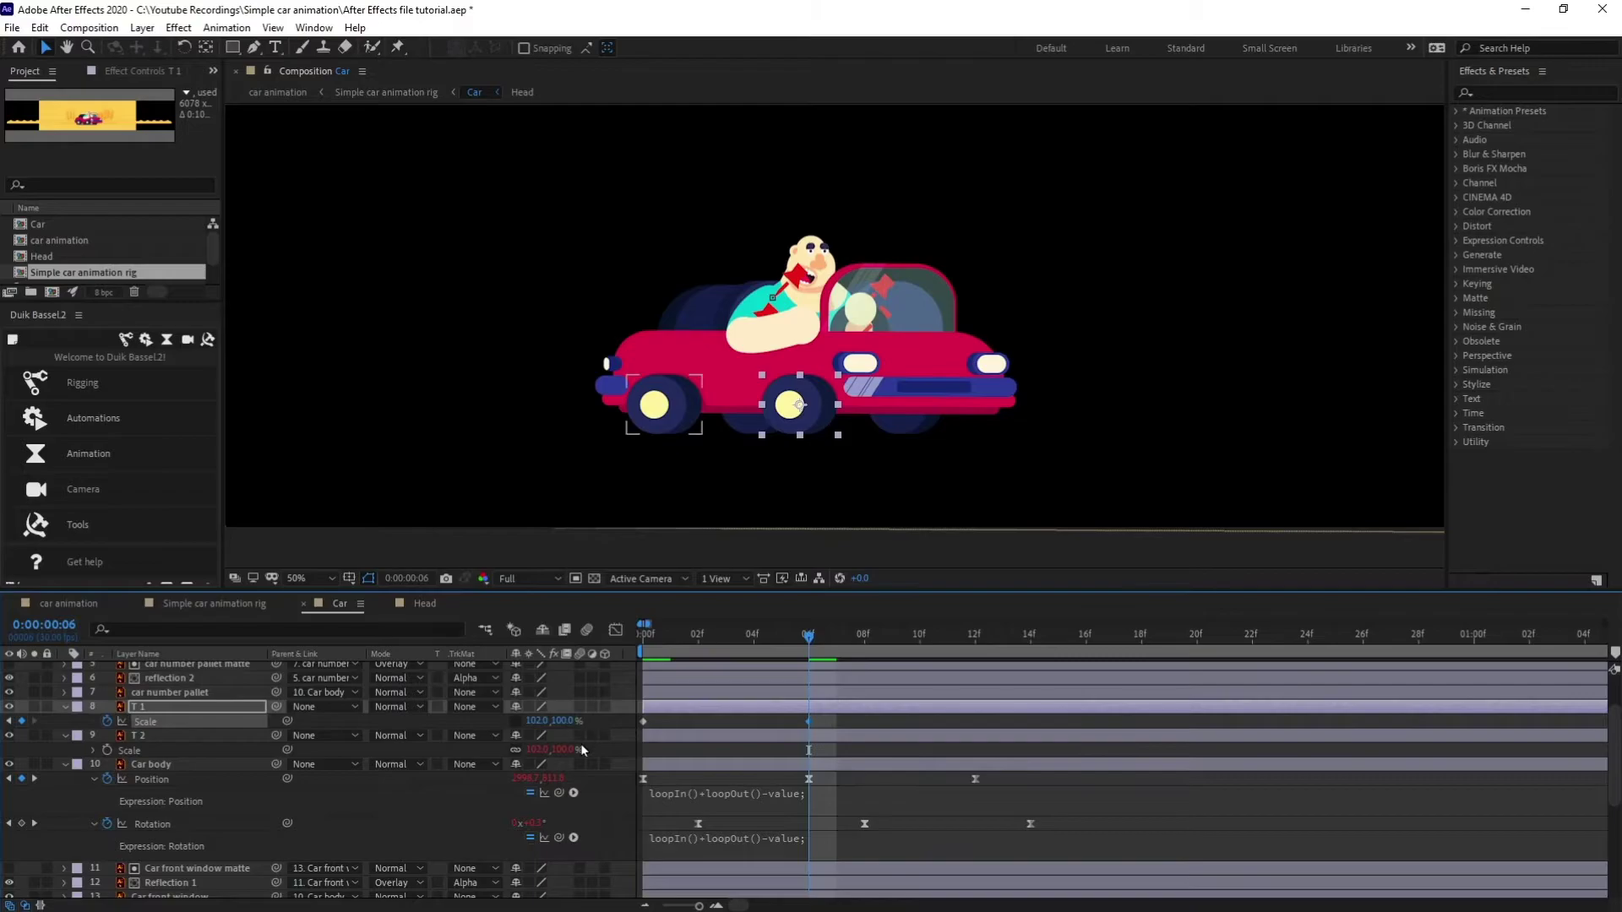
click(563, 721)
key(Right)
key(Return)
key(space)
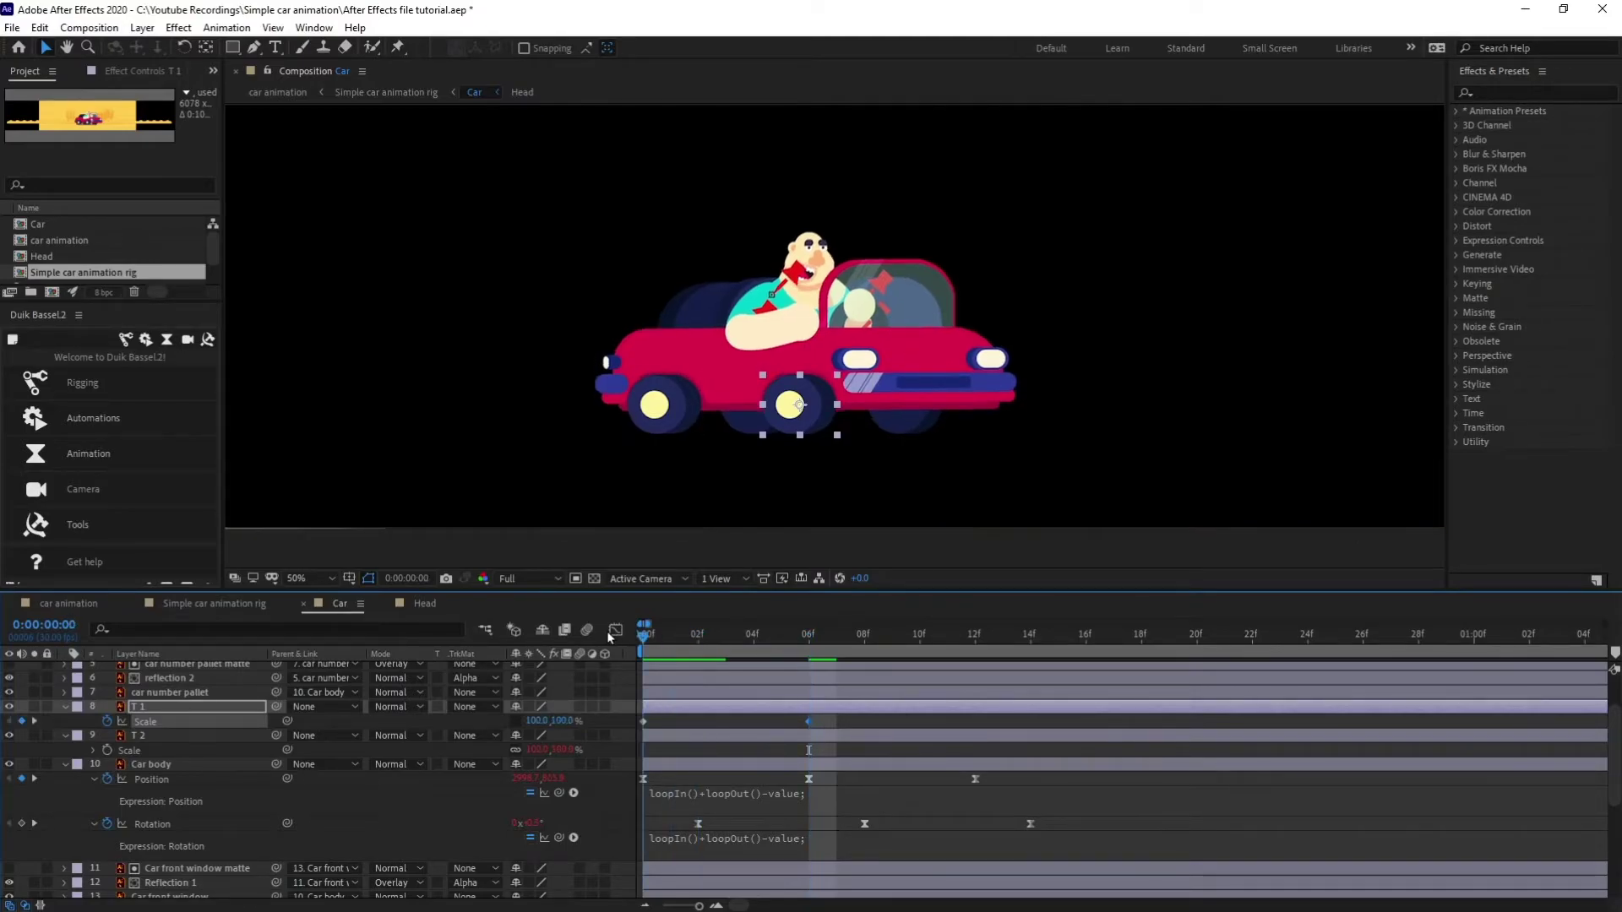
Move the anchor points of wheels T 1, T 2, T 4 and T 3 to the bottom of each tire
click(688, 708)
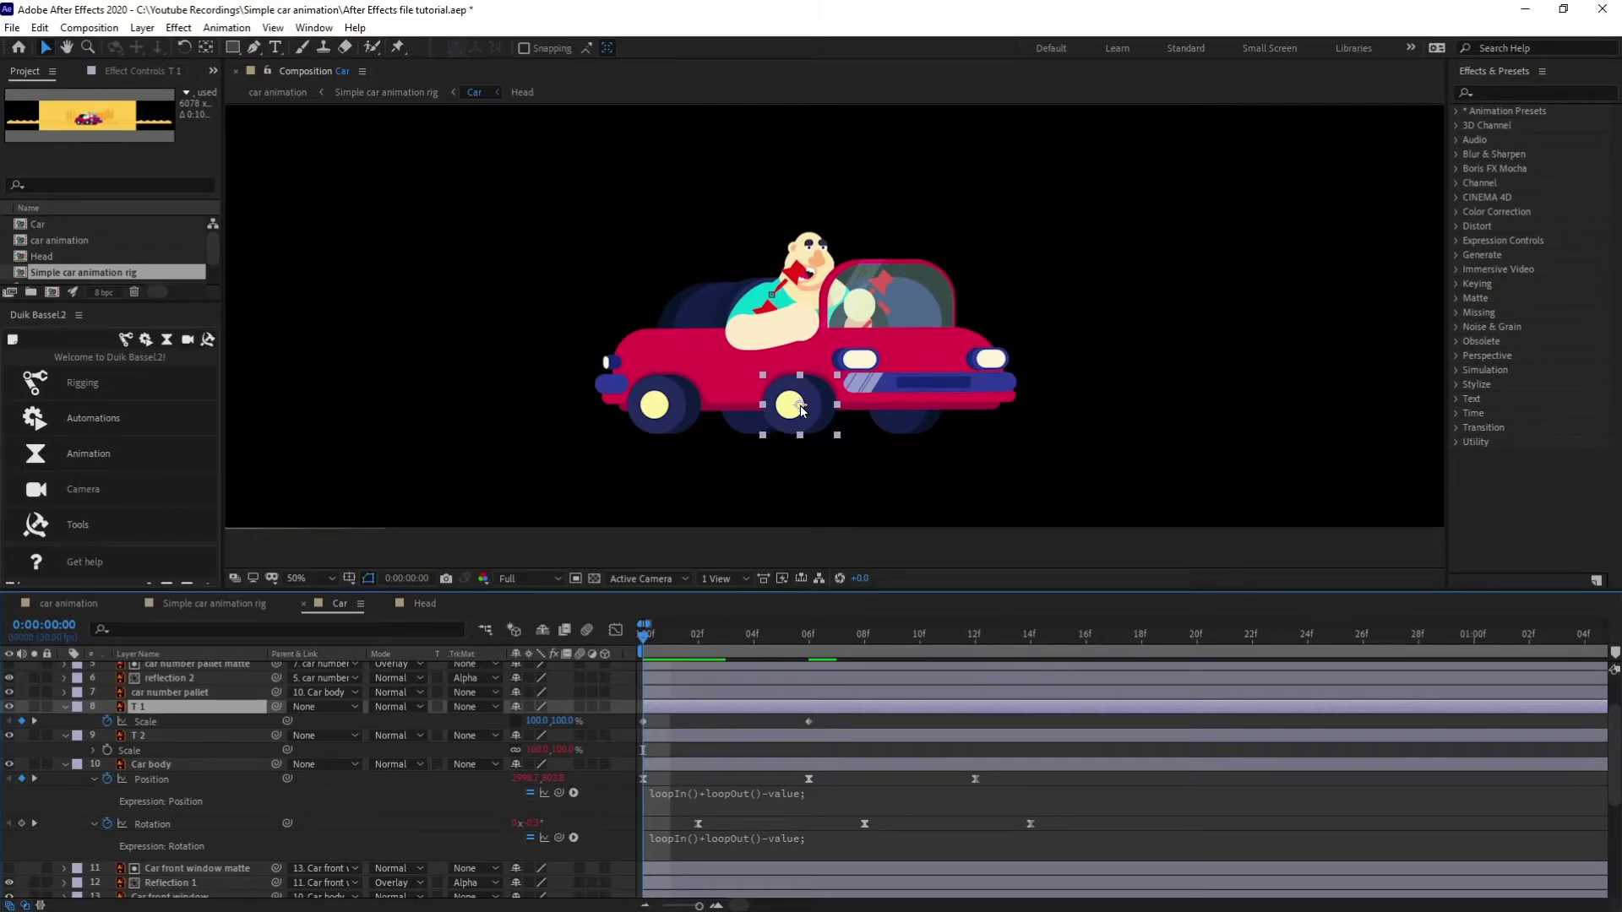
key(y)
drag(800, 405, 803, 438)
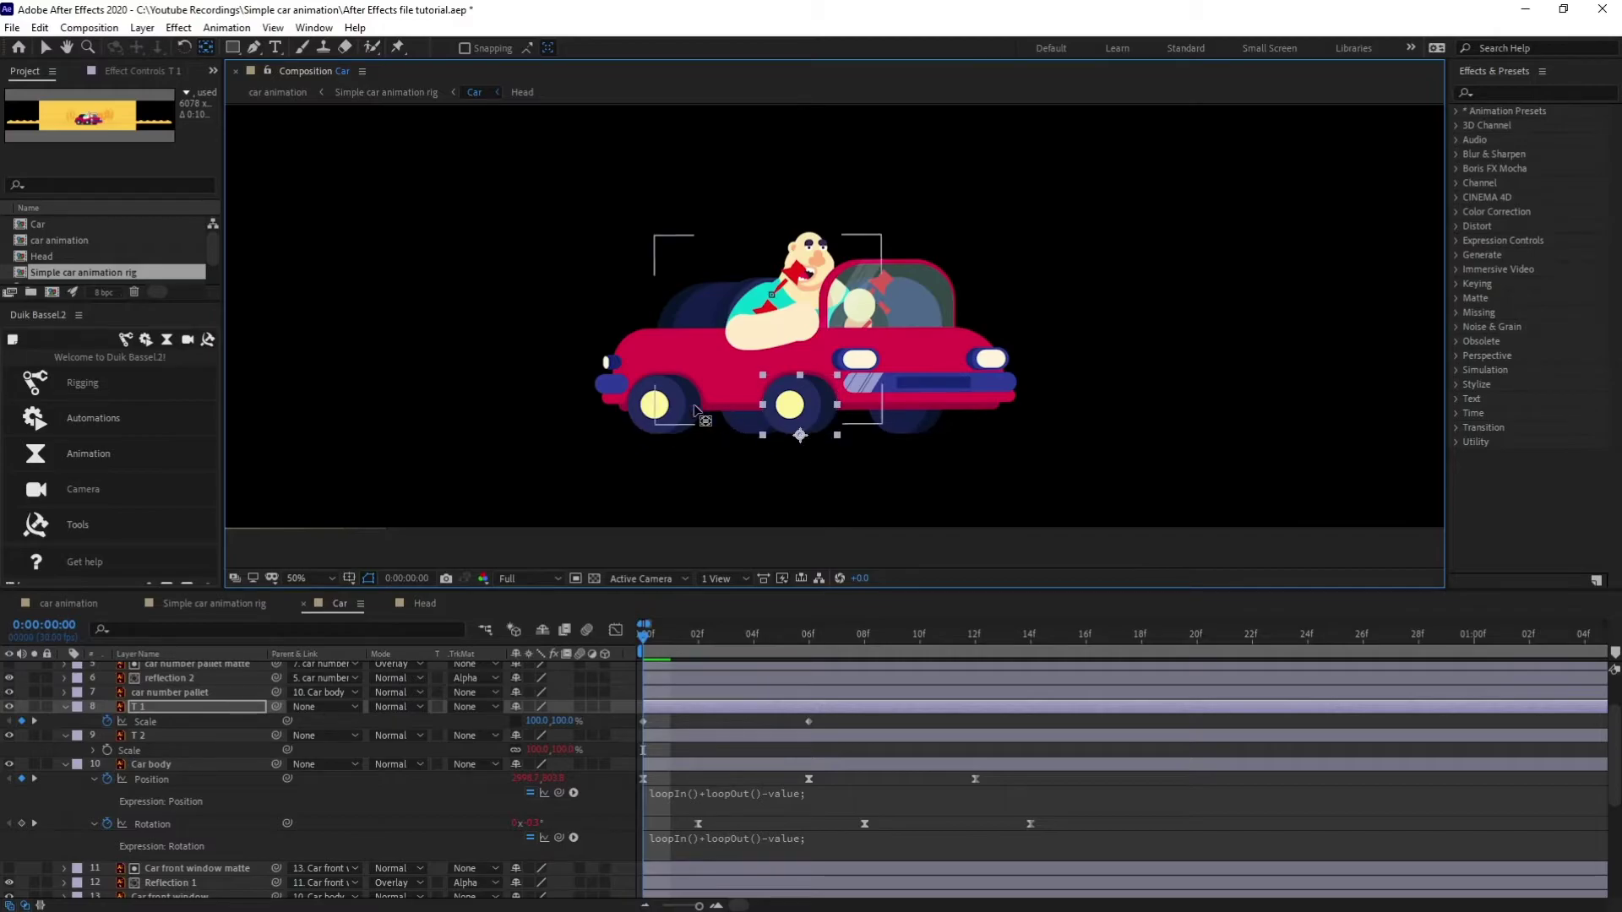
click(643, 426)
drag(664, 405, 665, 435)
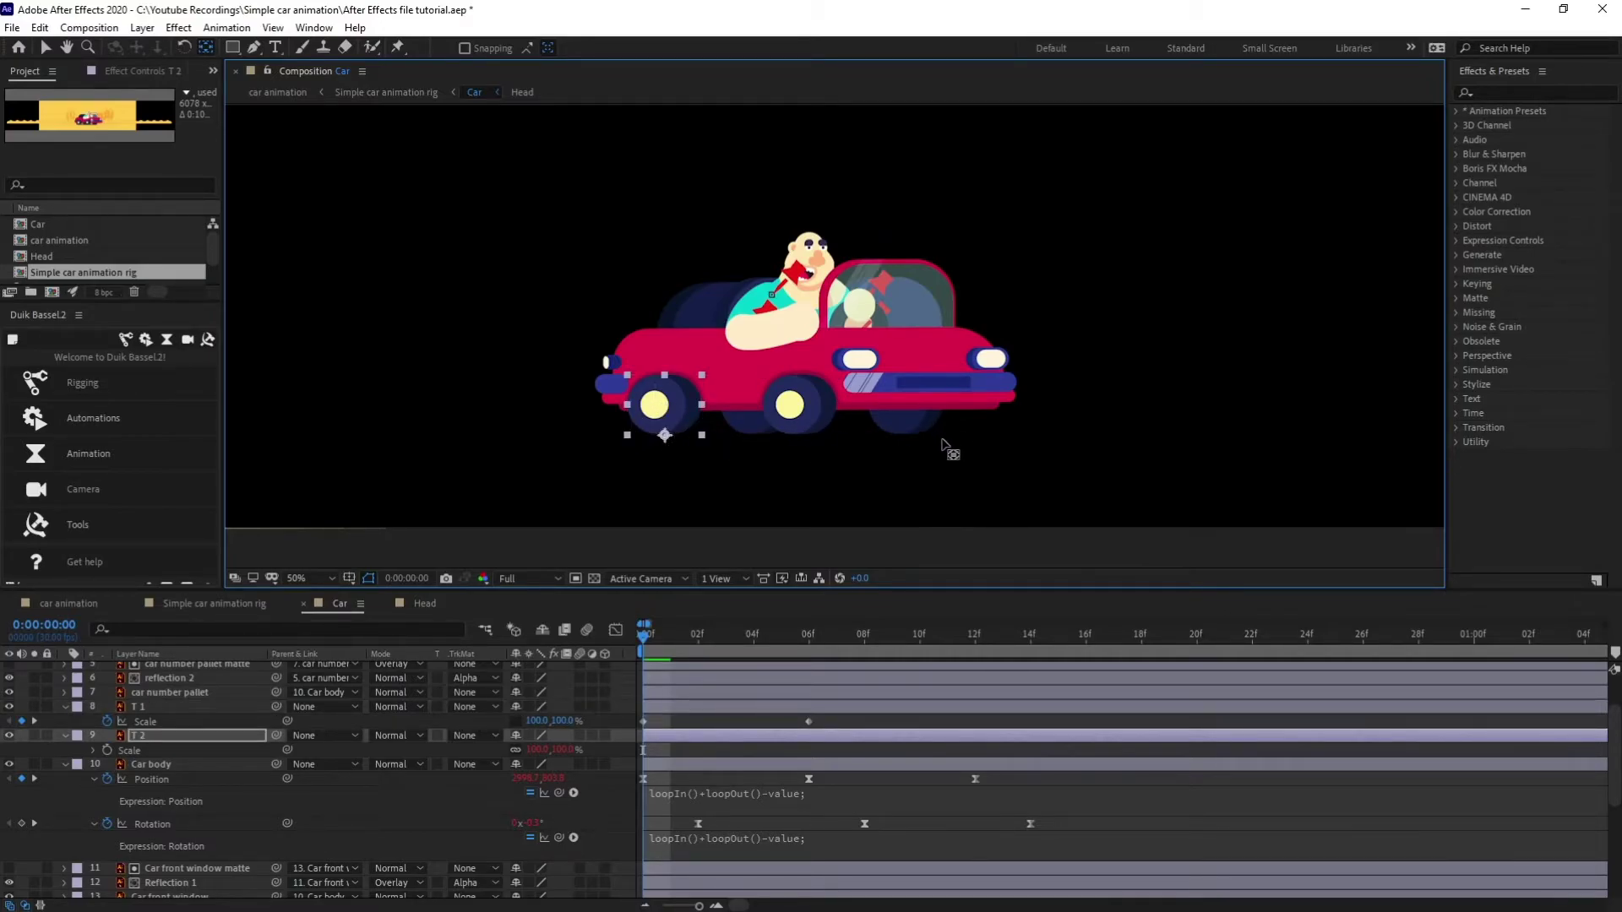
scroll(170, 773, down, 5)
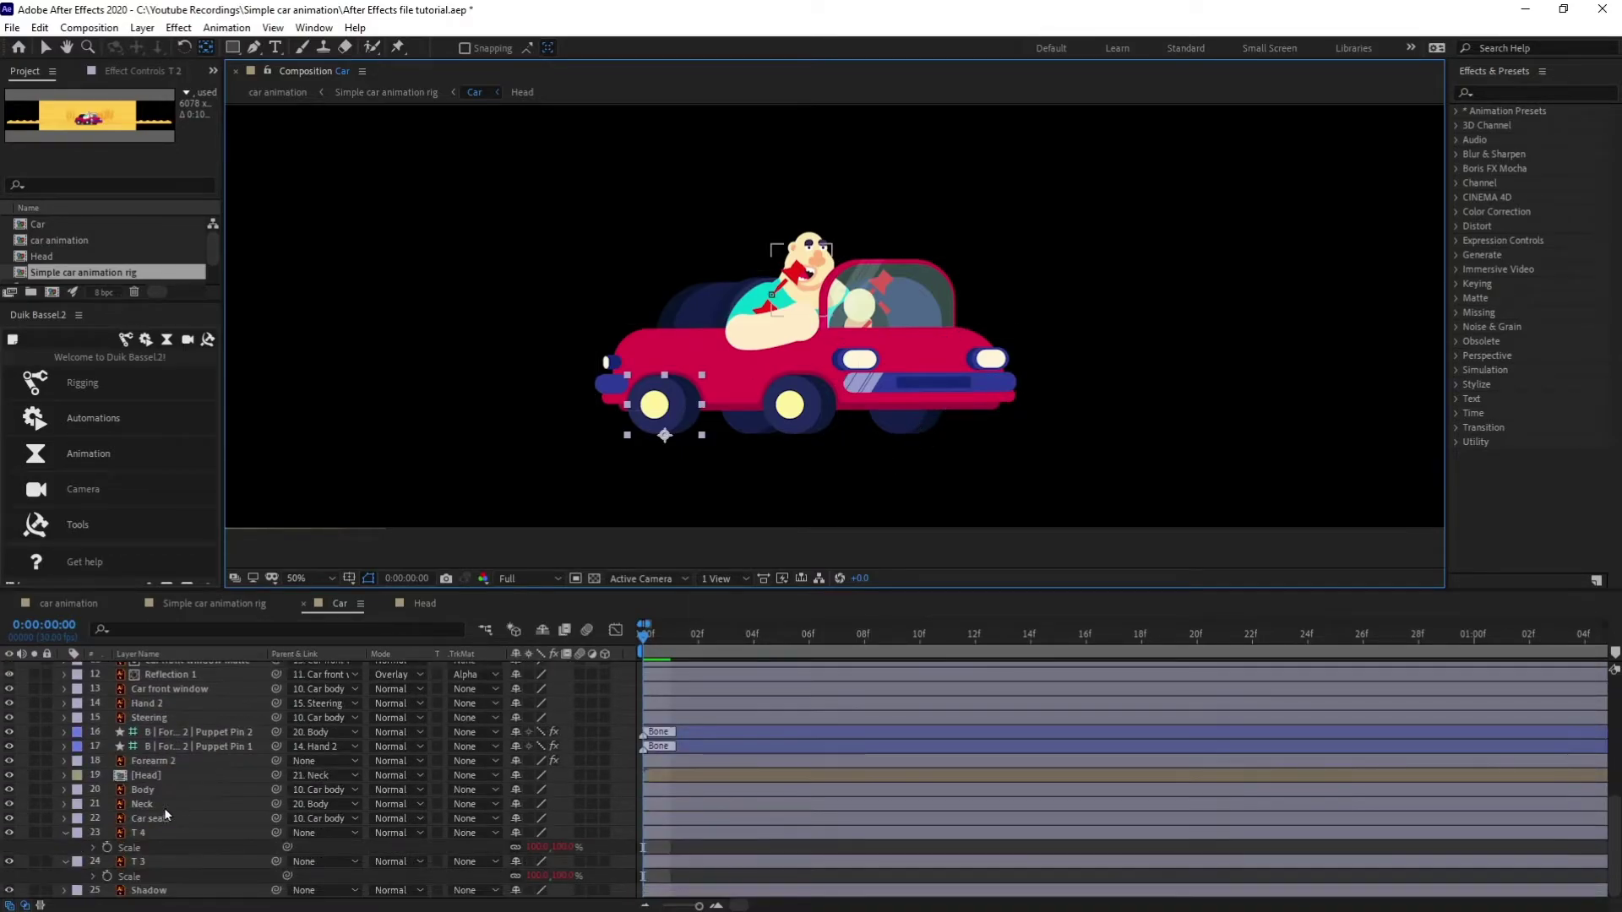
click(159, 833)
click(139, 862)
Copy T 1's first Scale keyframe to frame 12 and apply Easy Ease to all three Scale keyframes
scroll(169, 802, up, 3)
key(space)
drag(873, 647, 974, 647)
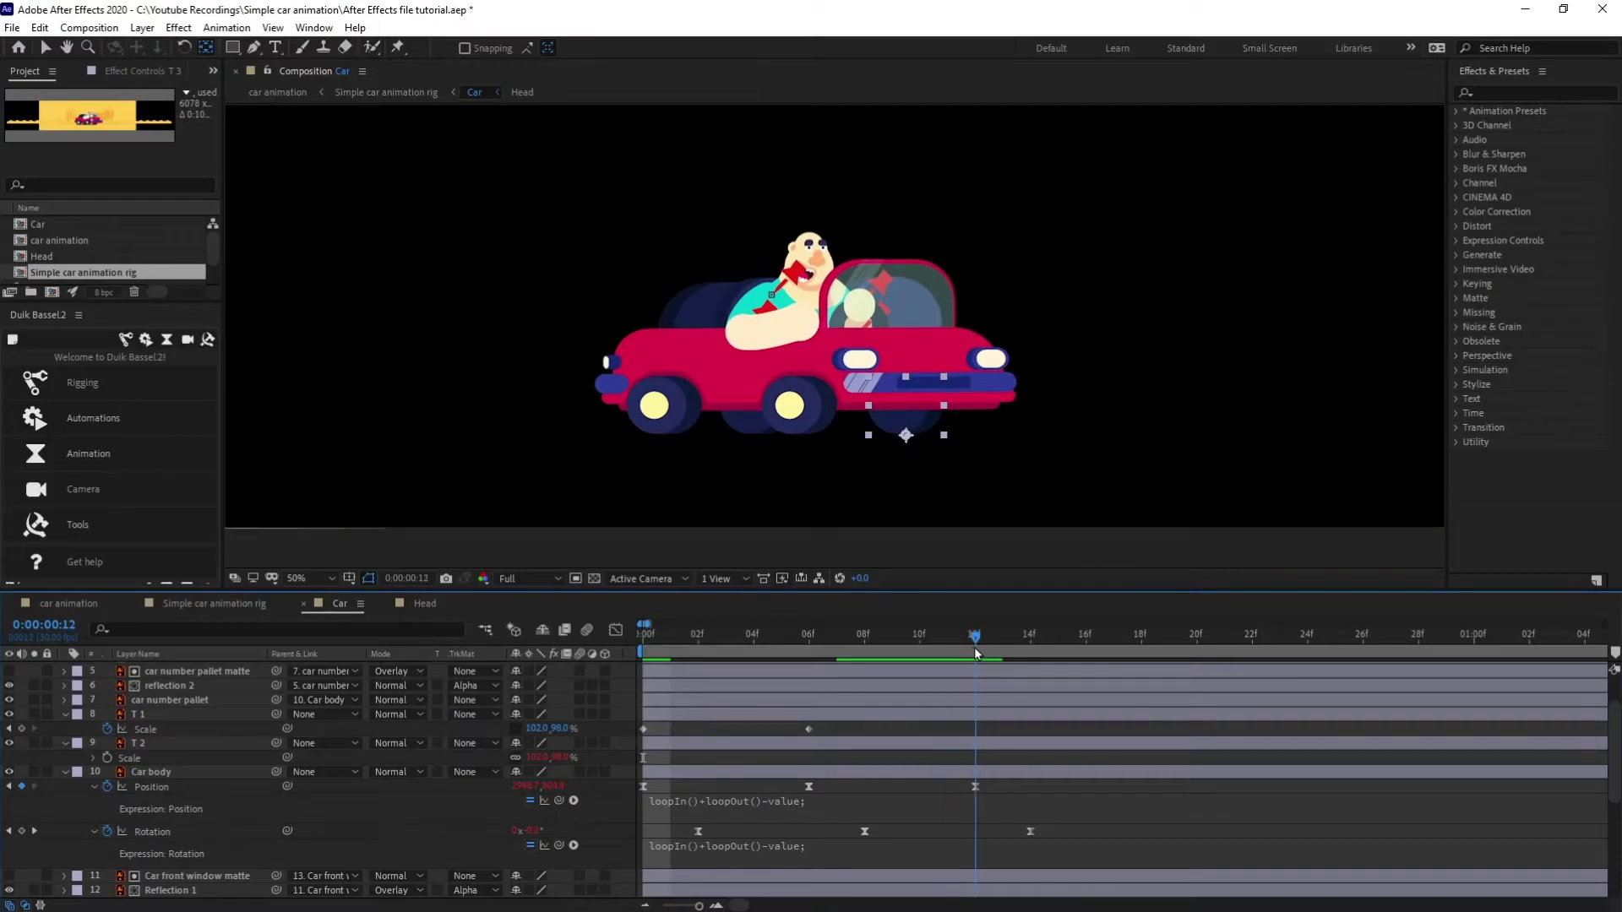
drag(655, 728, 632, 731)
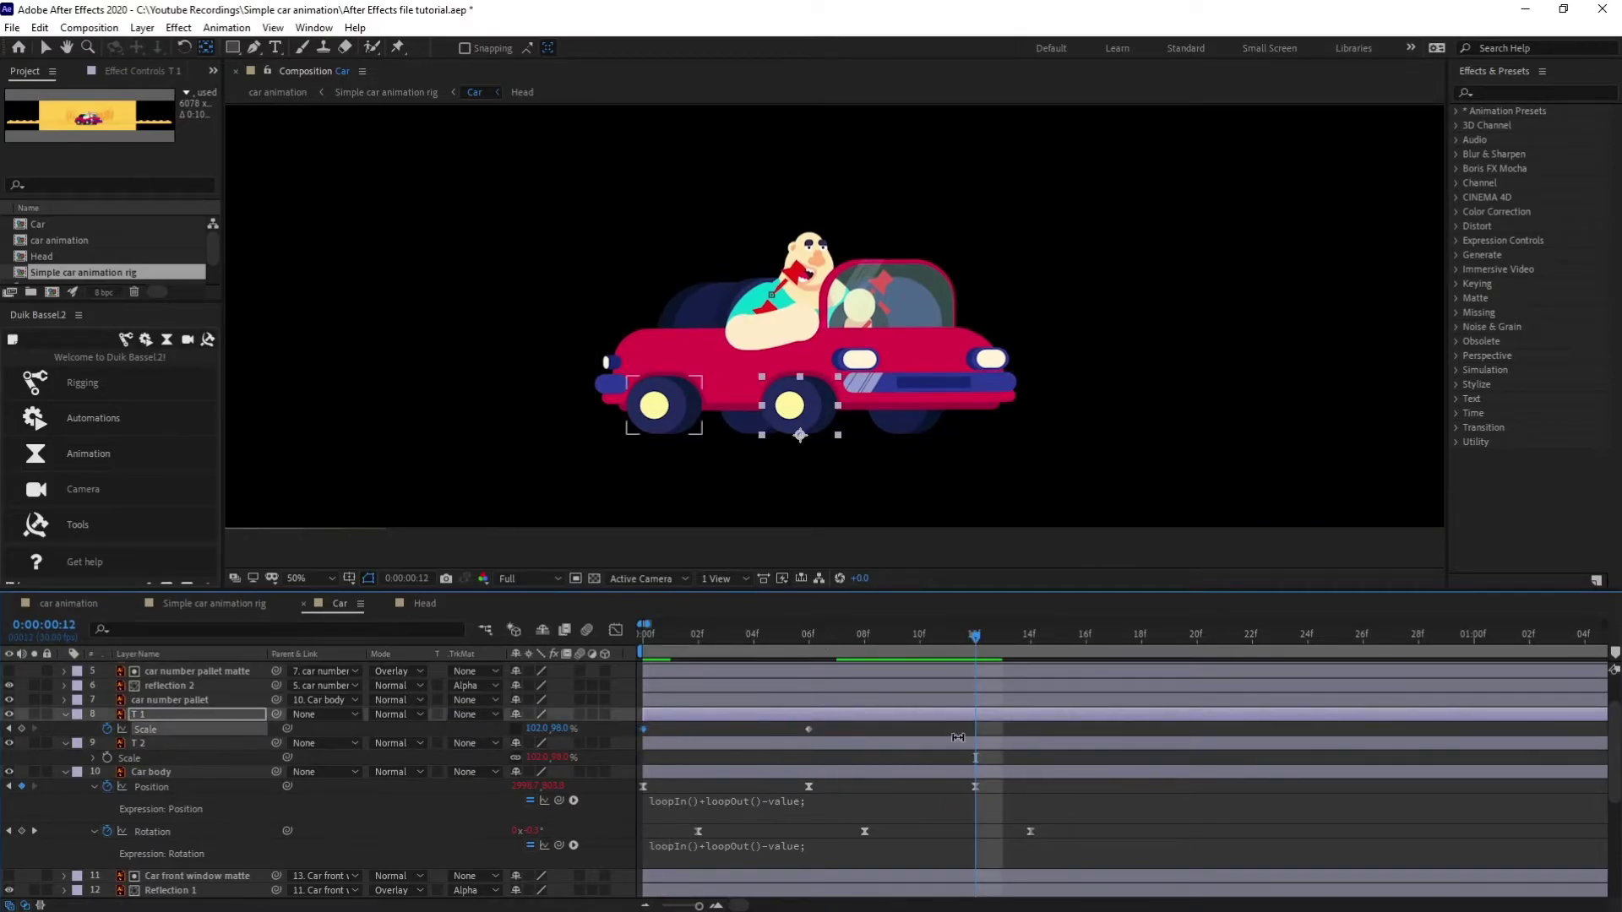
key(ctrl+c)
key(ctrl+v)
drag(992, 723, 624, 736)
key(F9)
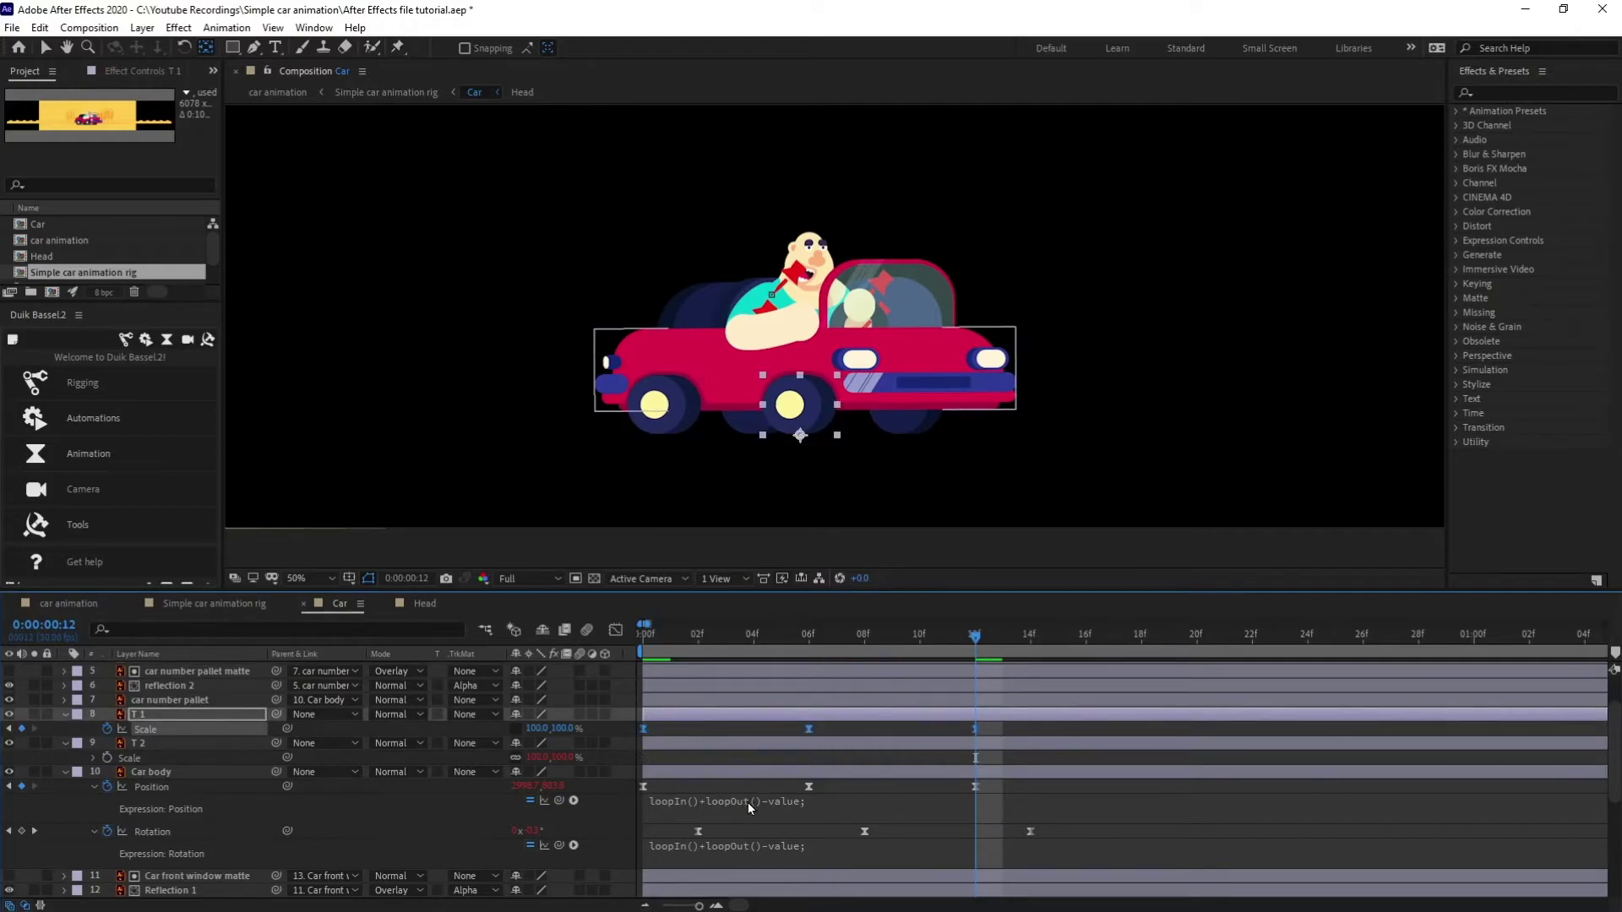
Add the expression loopIn()+loopOut()-value; copied from Car body's Position to T 1's Scale, and preview from frame 0
click(747, 805)
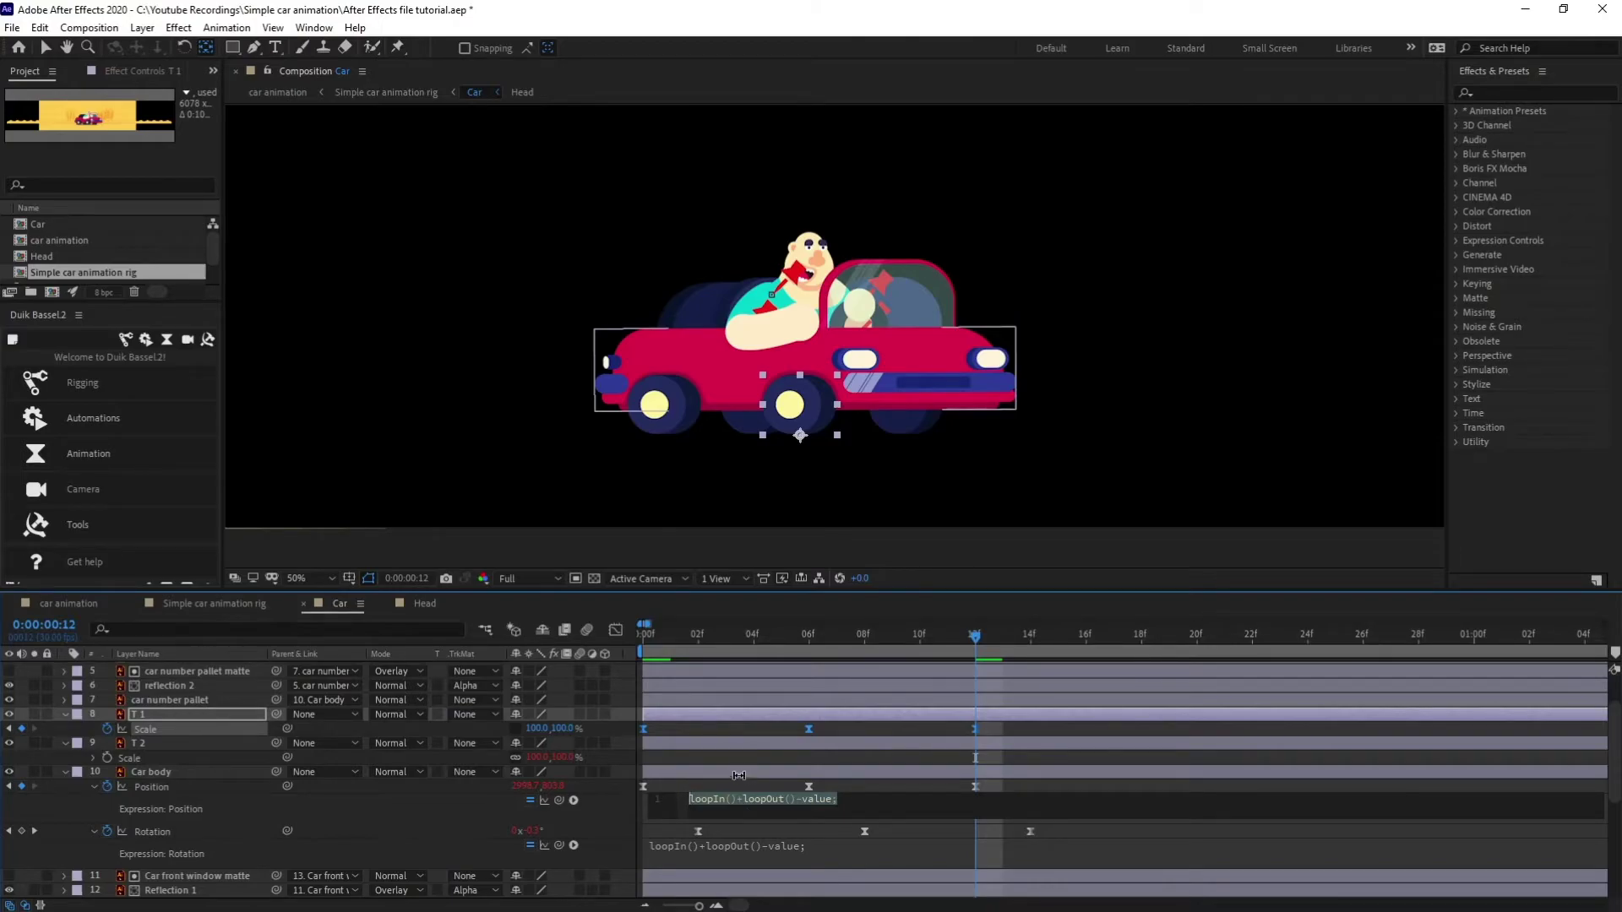
click(677, 728)
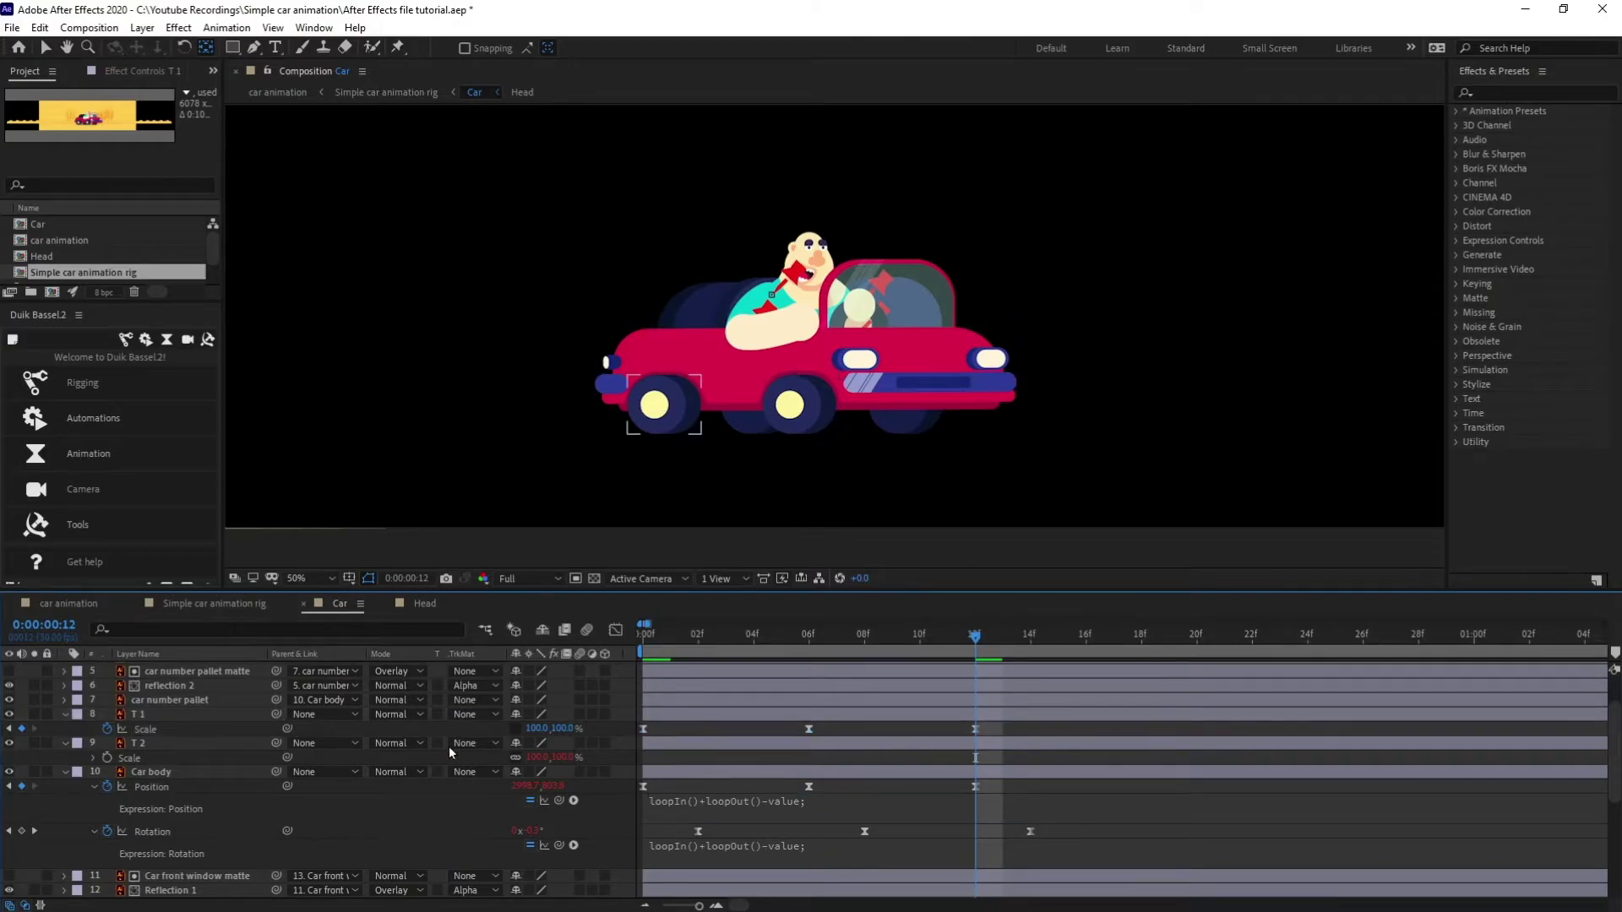
alt+click(107, 729)
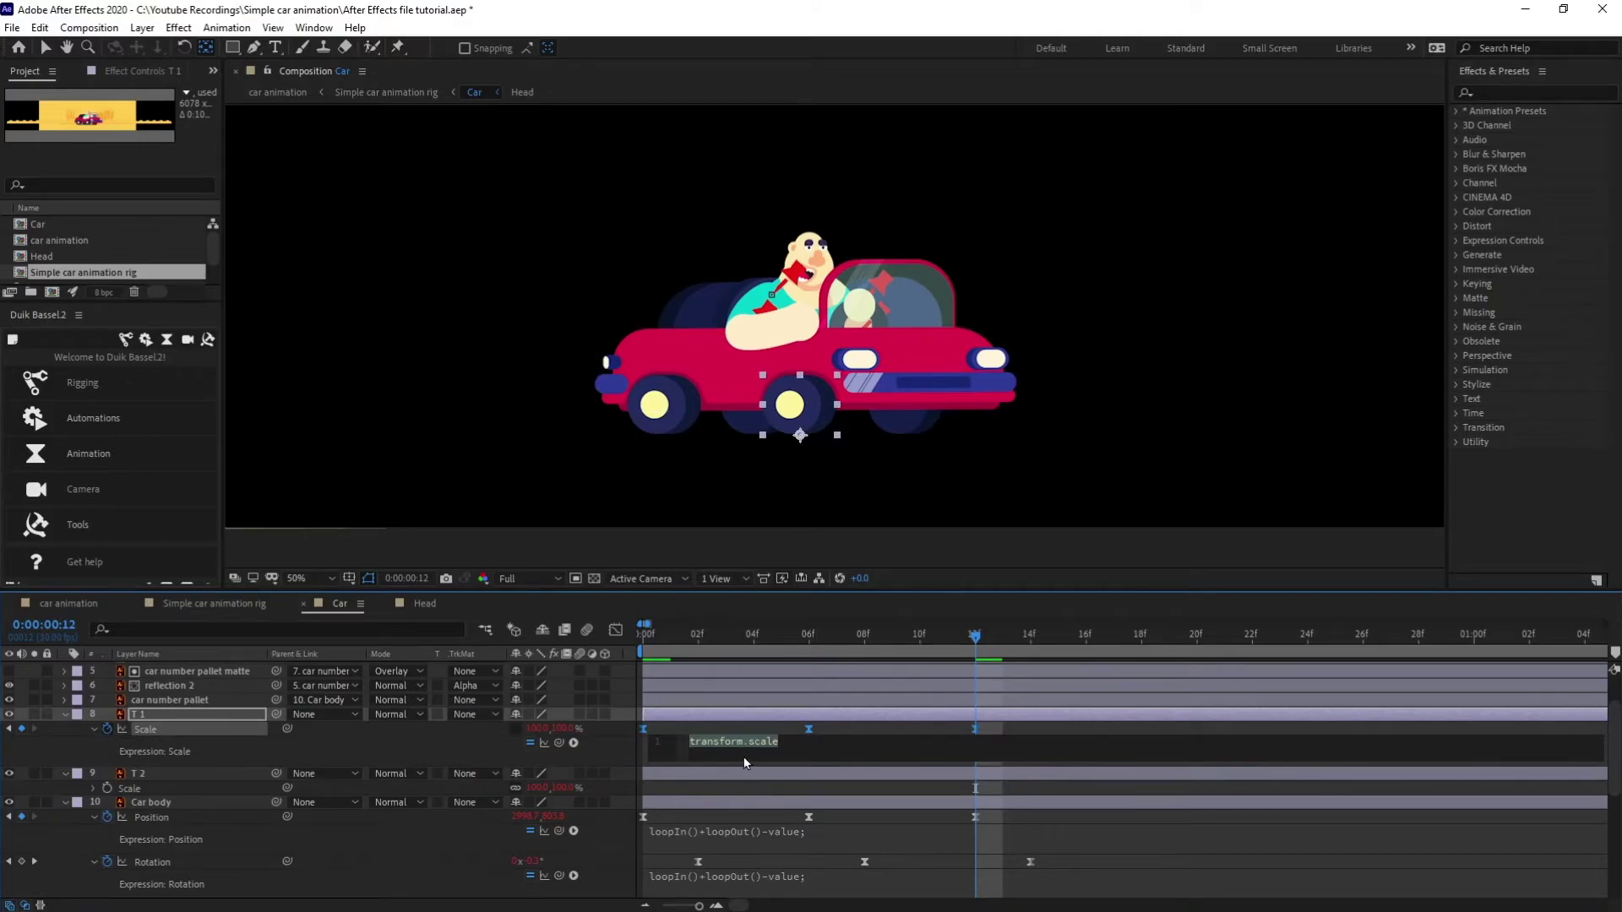
key(ctrl+v)
click(732, 722)
drag(666, 645, 591, 632)
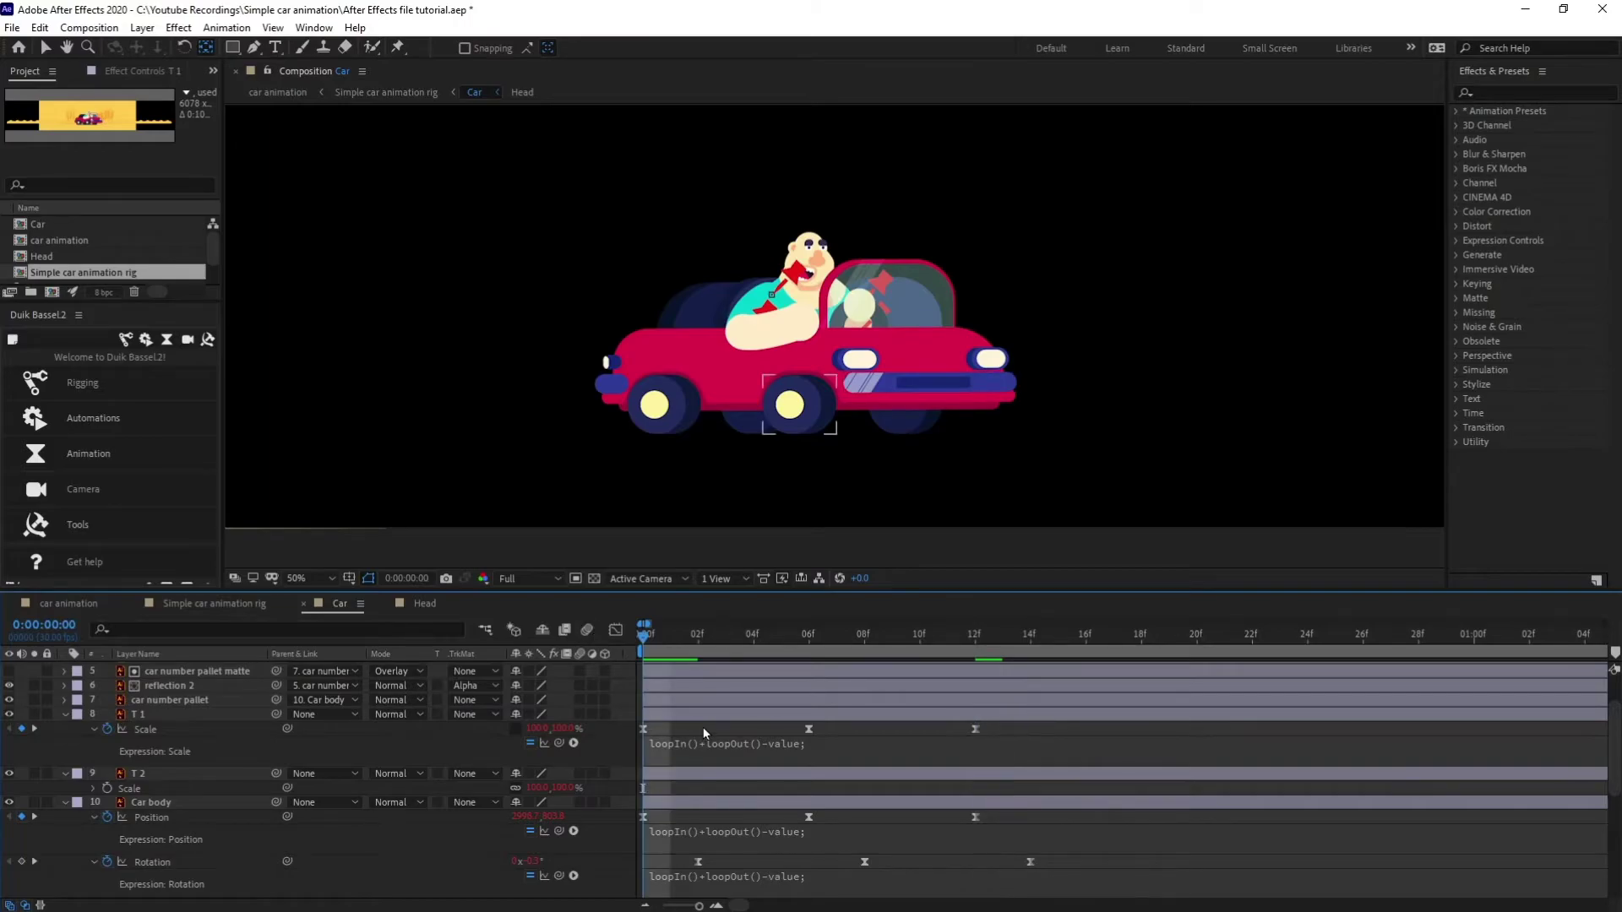
key(space)
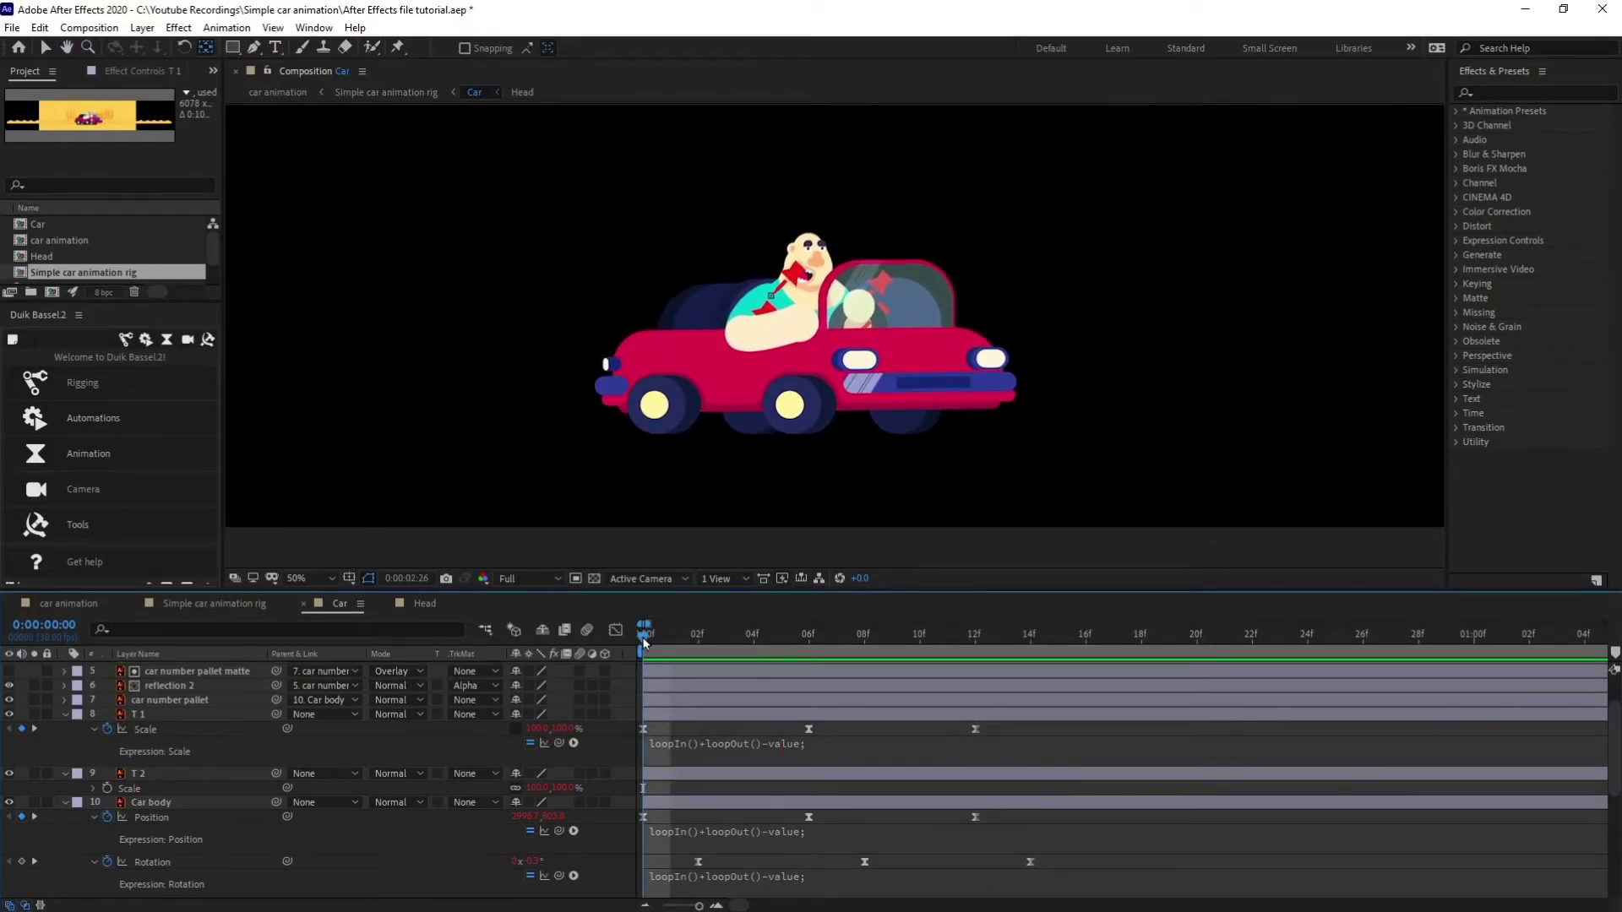
Copy Car body's Rotation keyframes onto Head, Body and Neck at frame 0, and check the expression on Head's Rotation
scroll(684, 746, down, 3)
scroll(686, 742, up, 2)
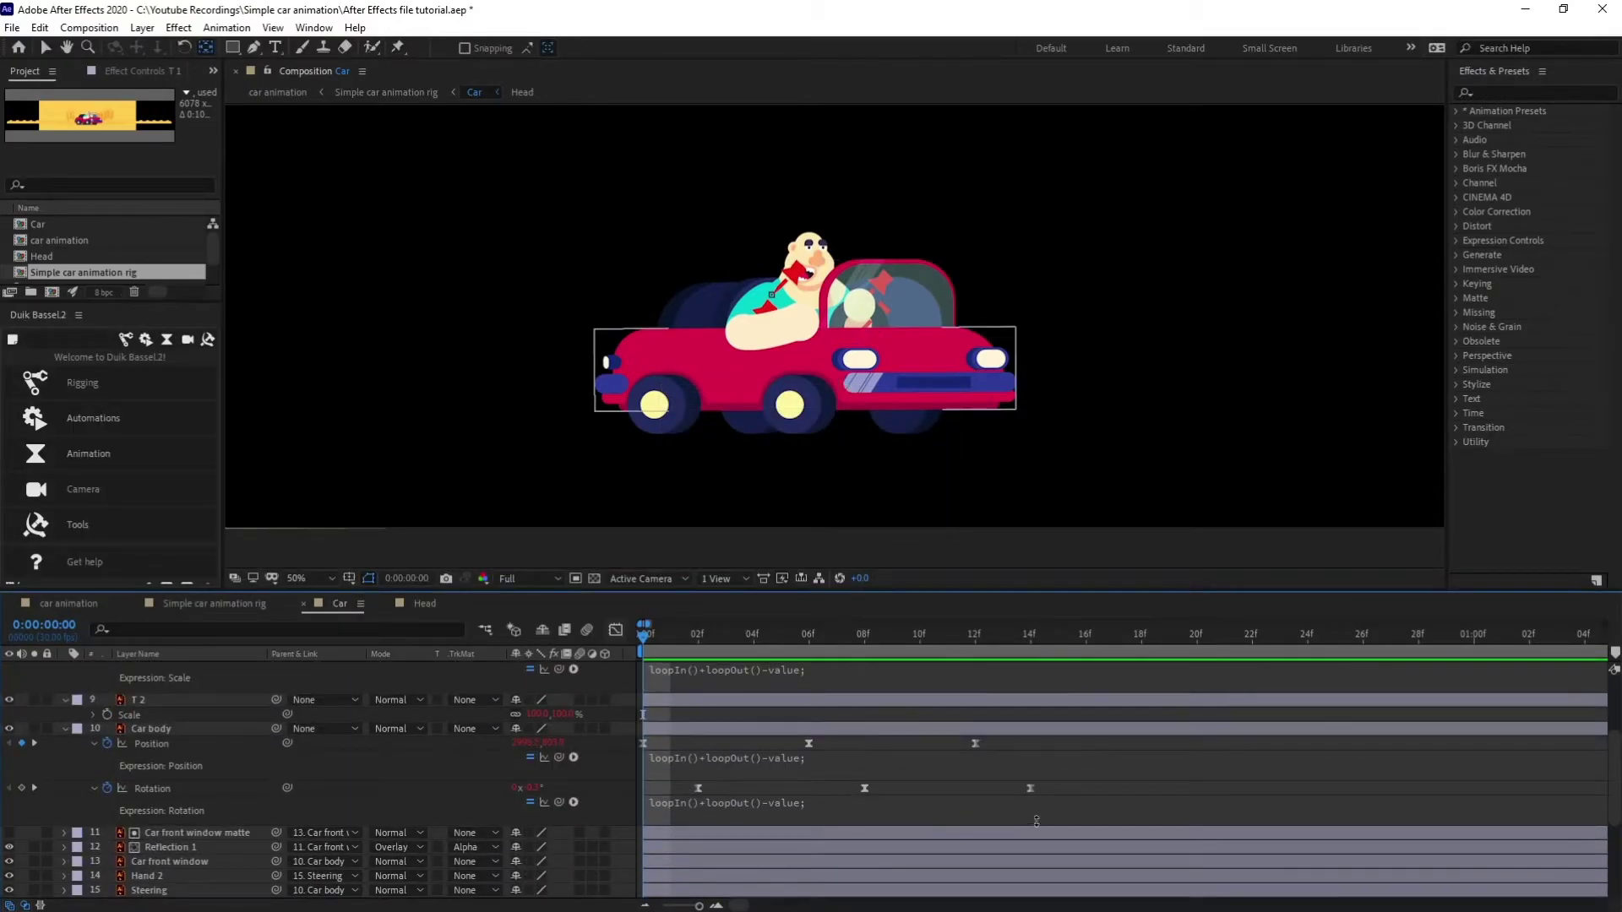
drag(1049, 790, 637, 790)
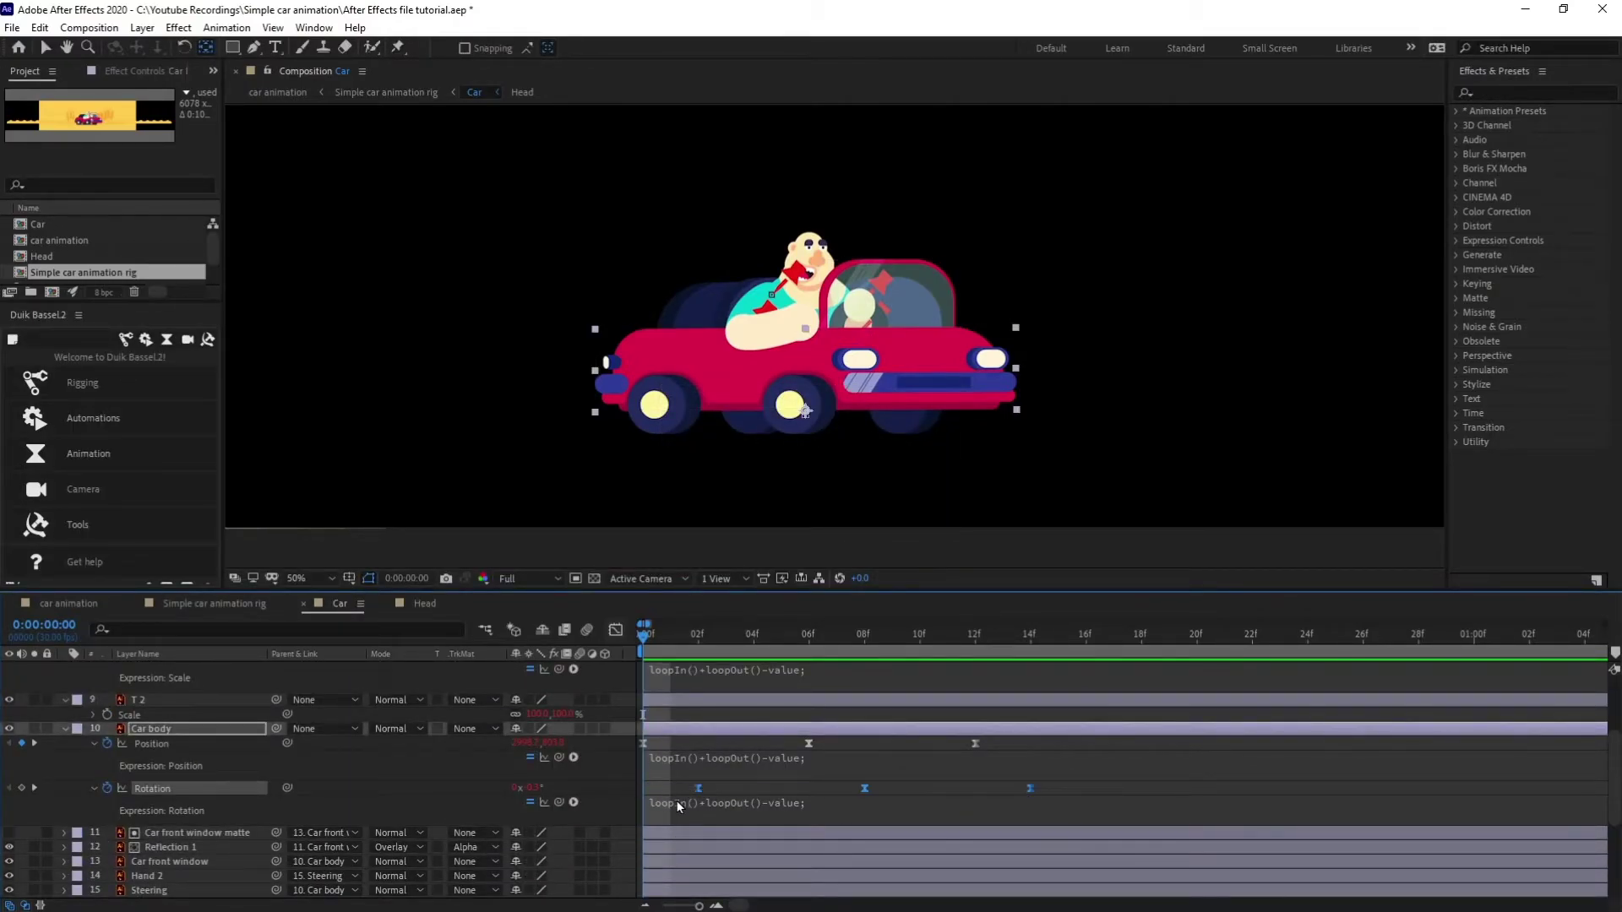
scroll(747, 802, down, 4)
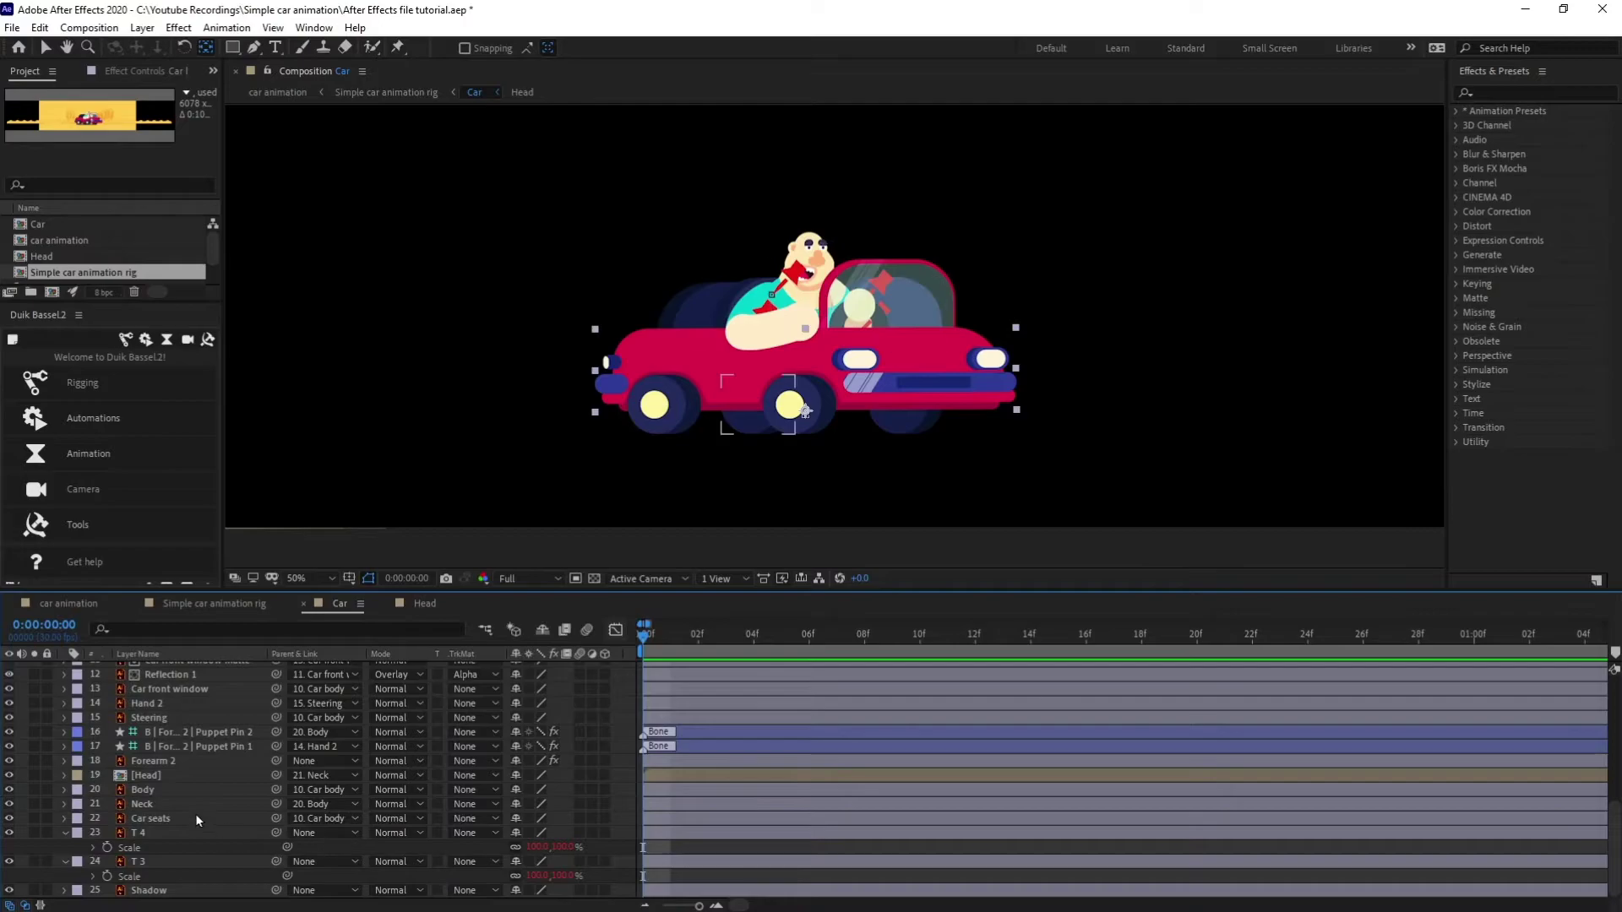
click(144, 805)
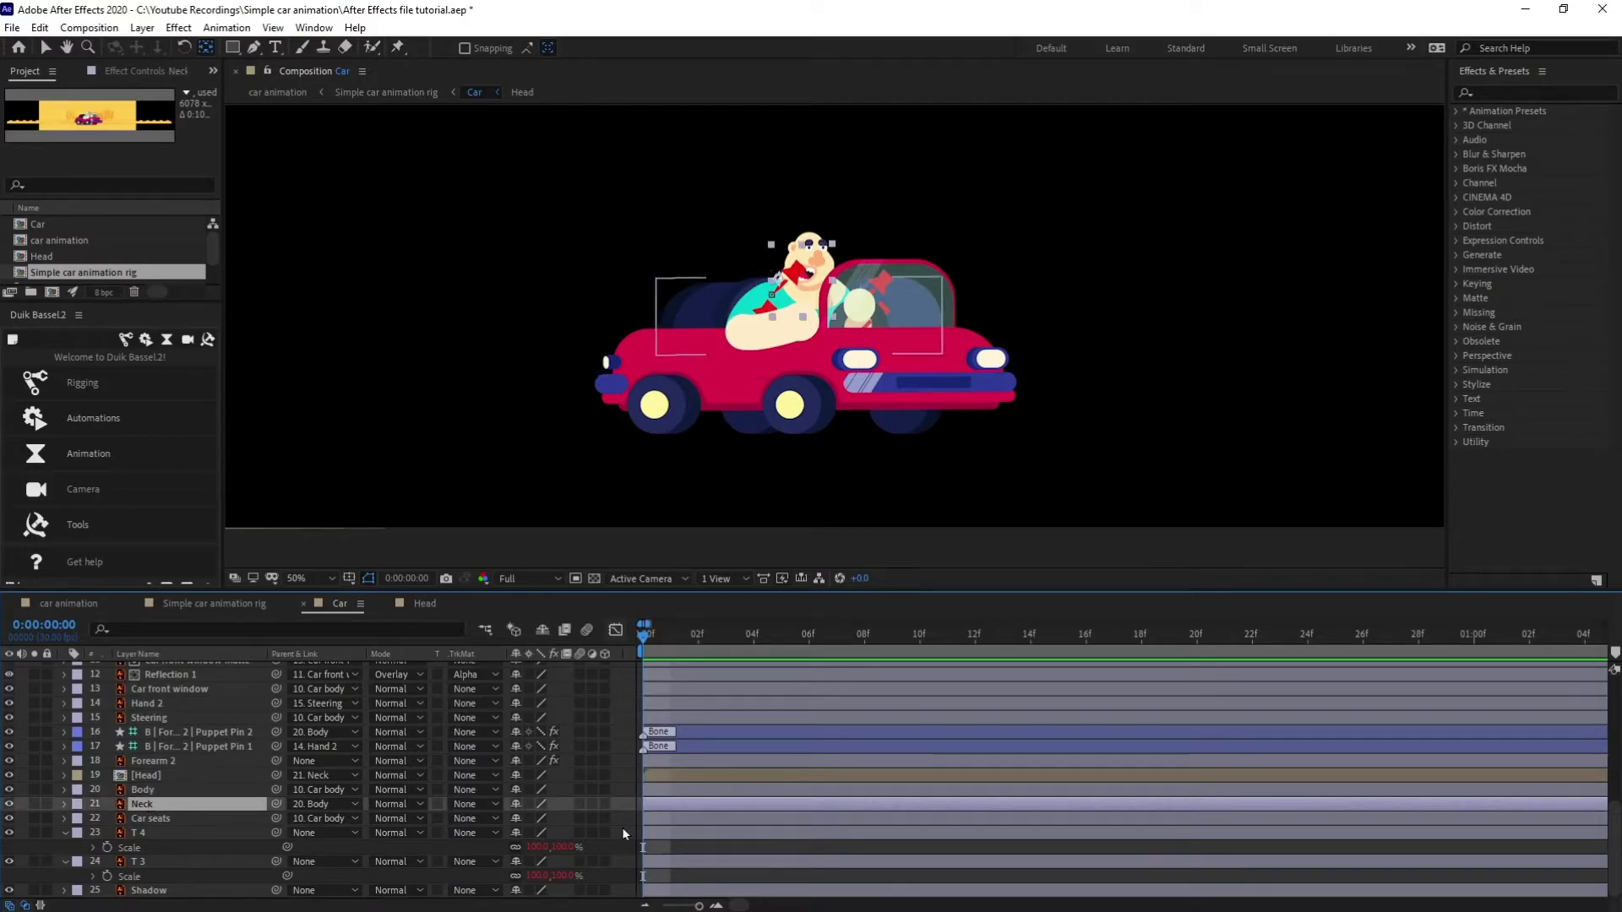
click(149, 790)
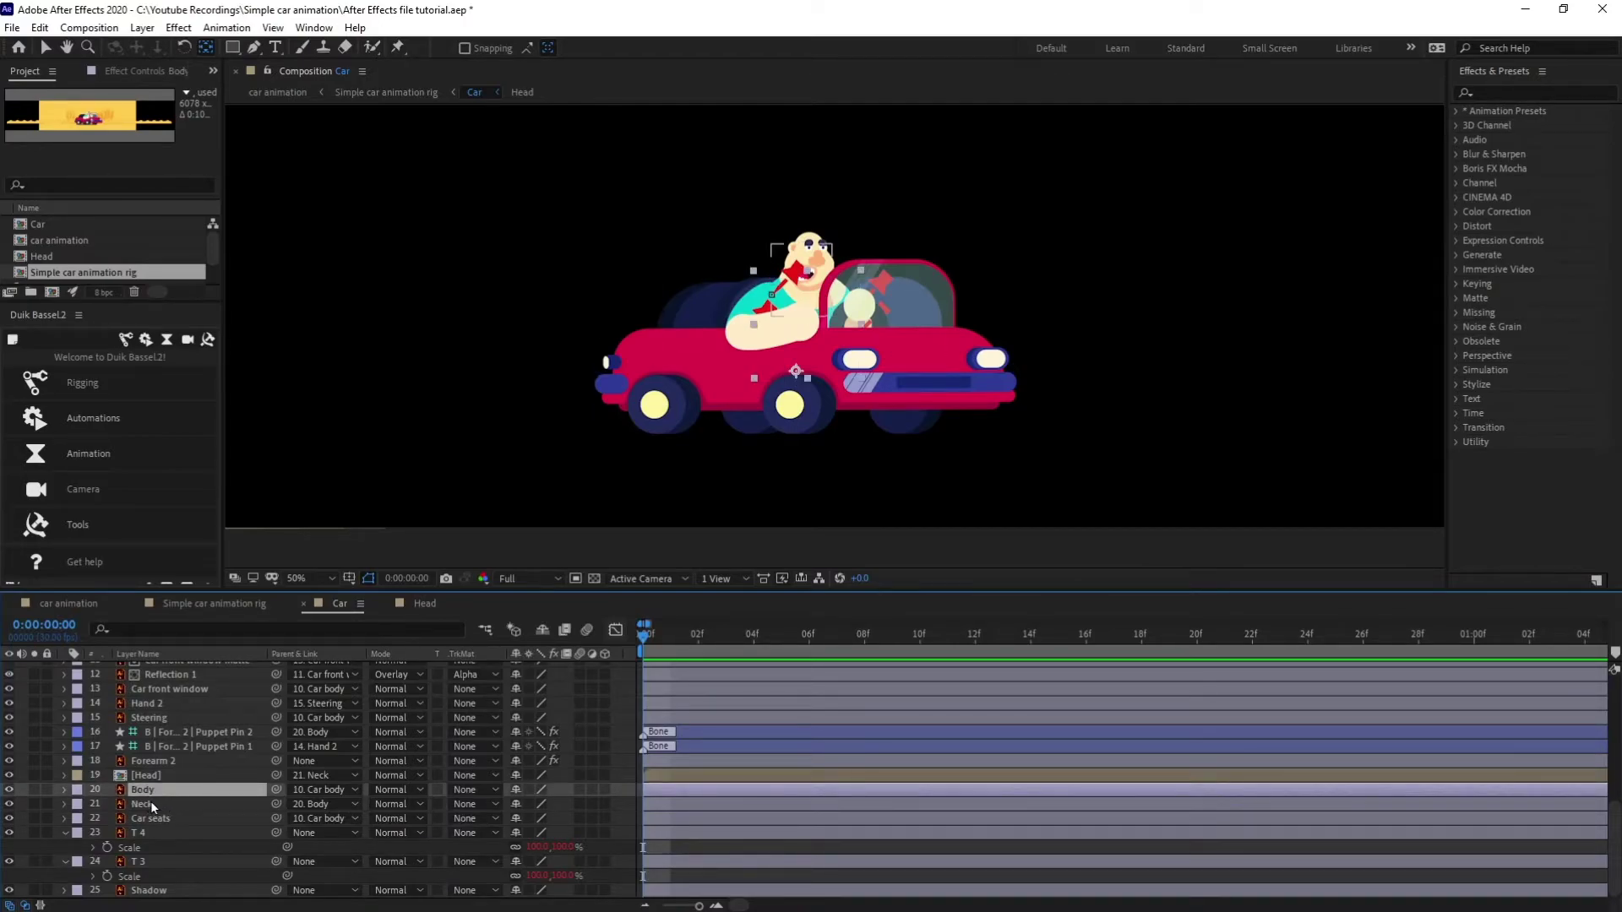
shift+click(151, 801)
ctrl+click(156, 776)
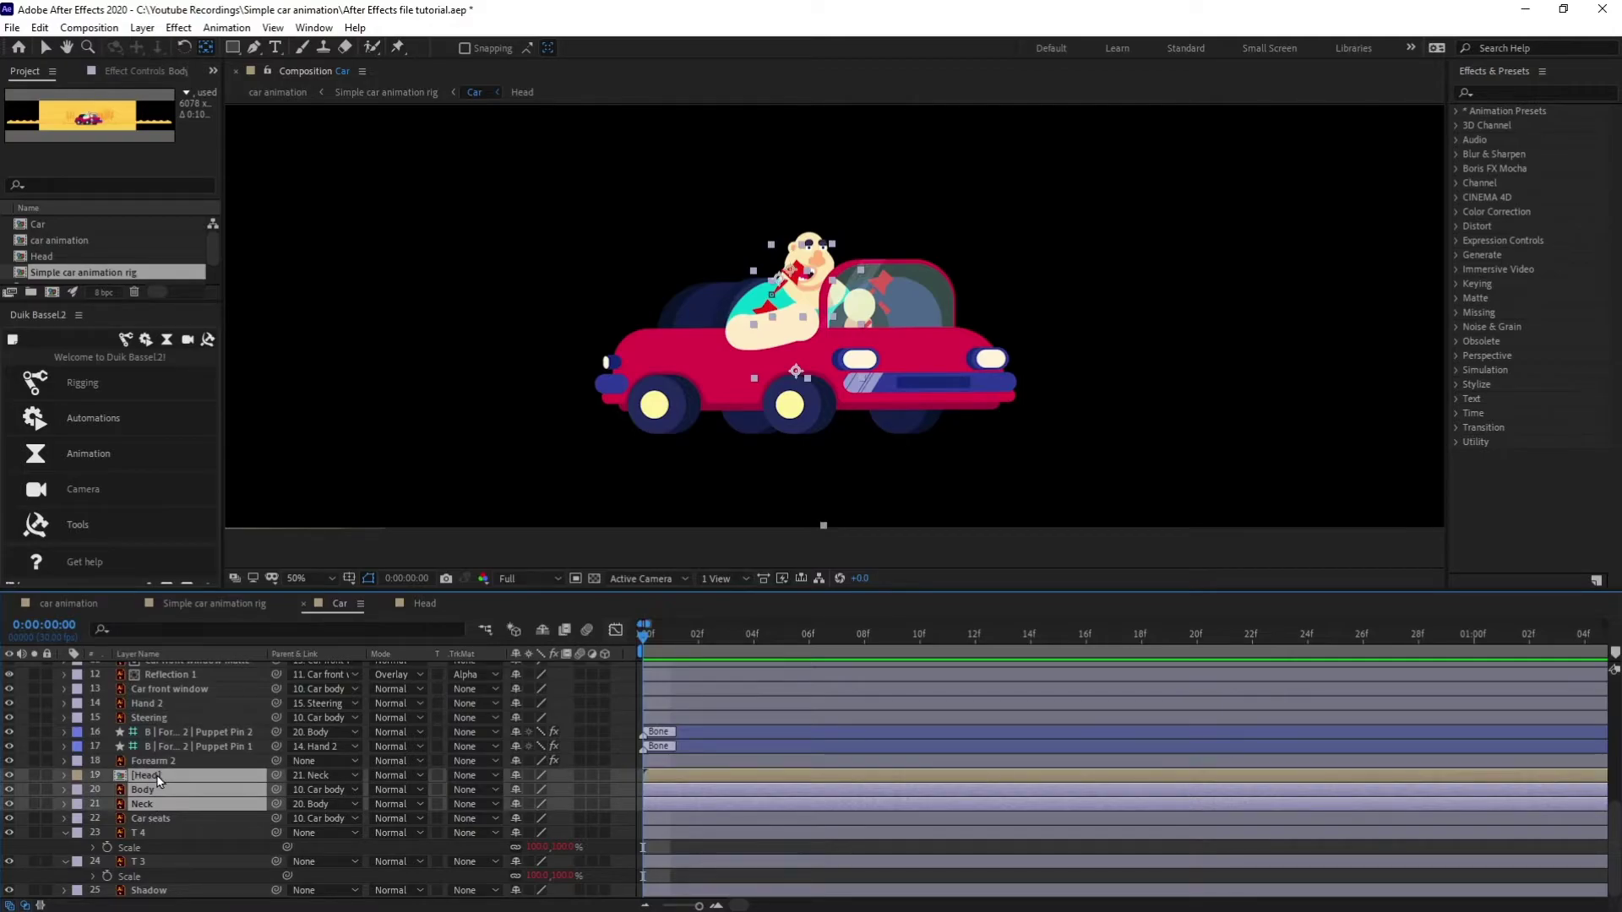
key(ctrl+v)
key(u)
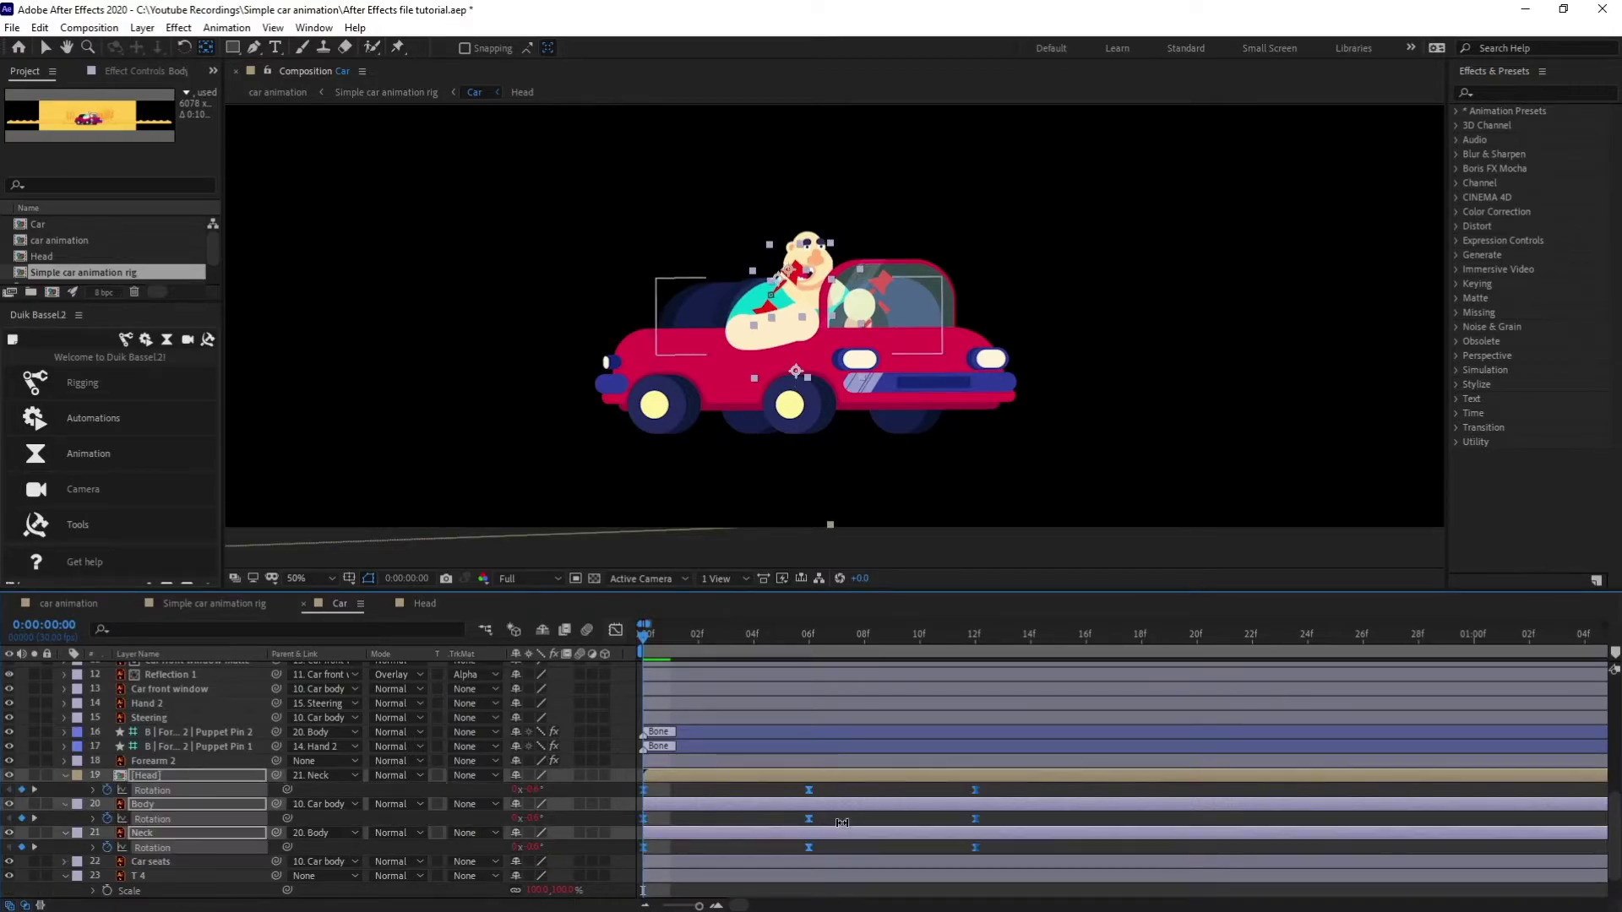
scroll(611, 793, down, 1)
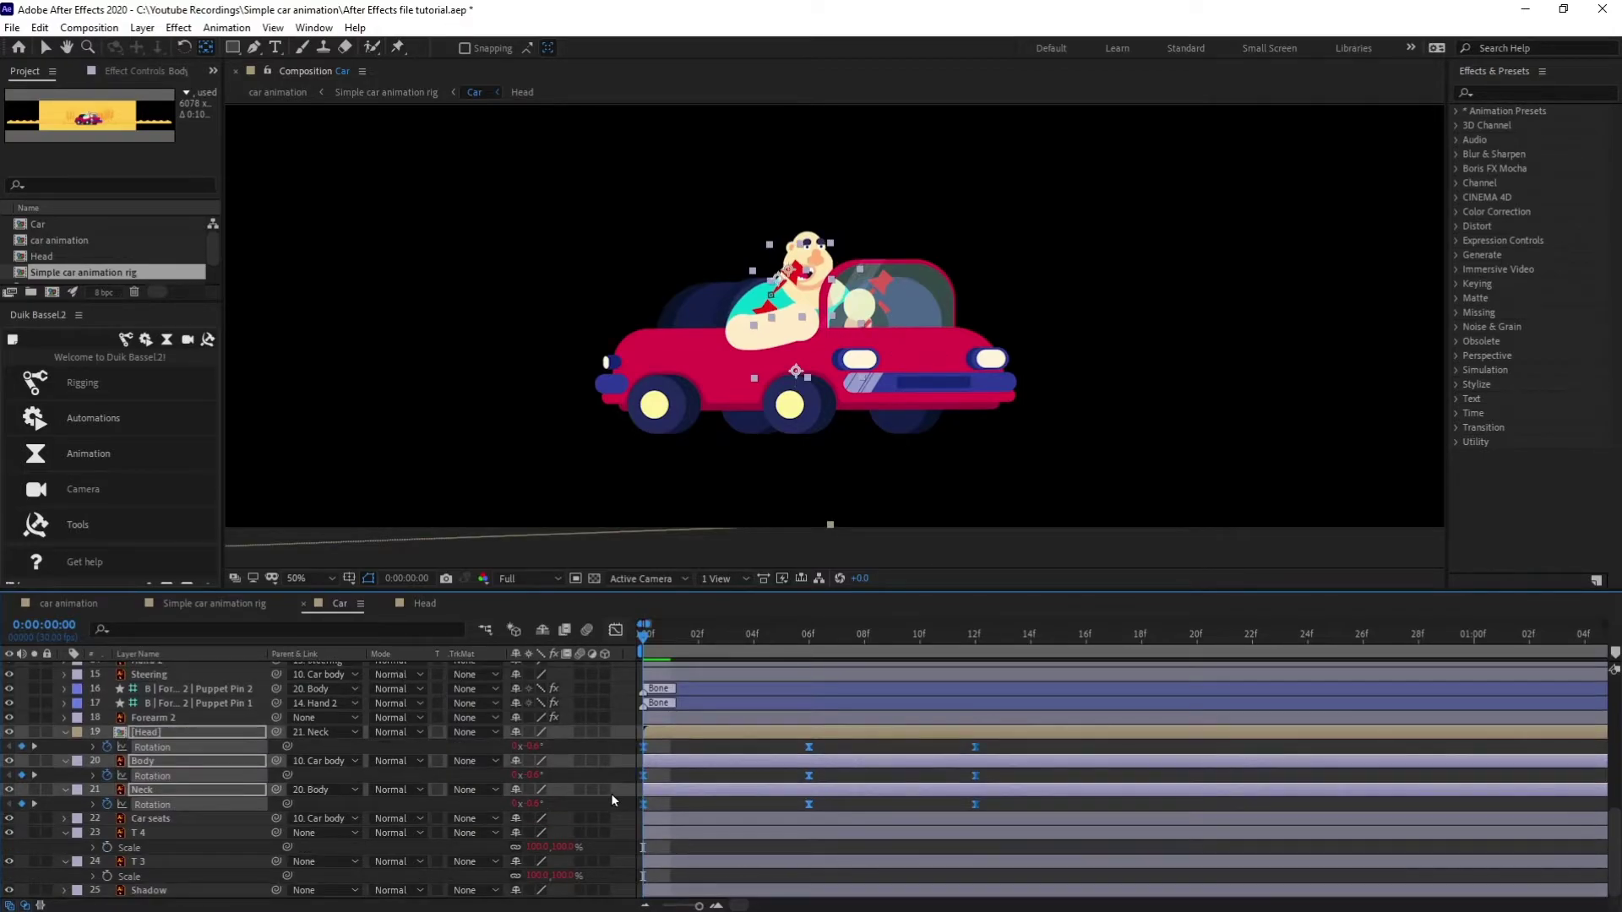
click(93, 747)
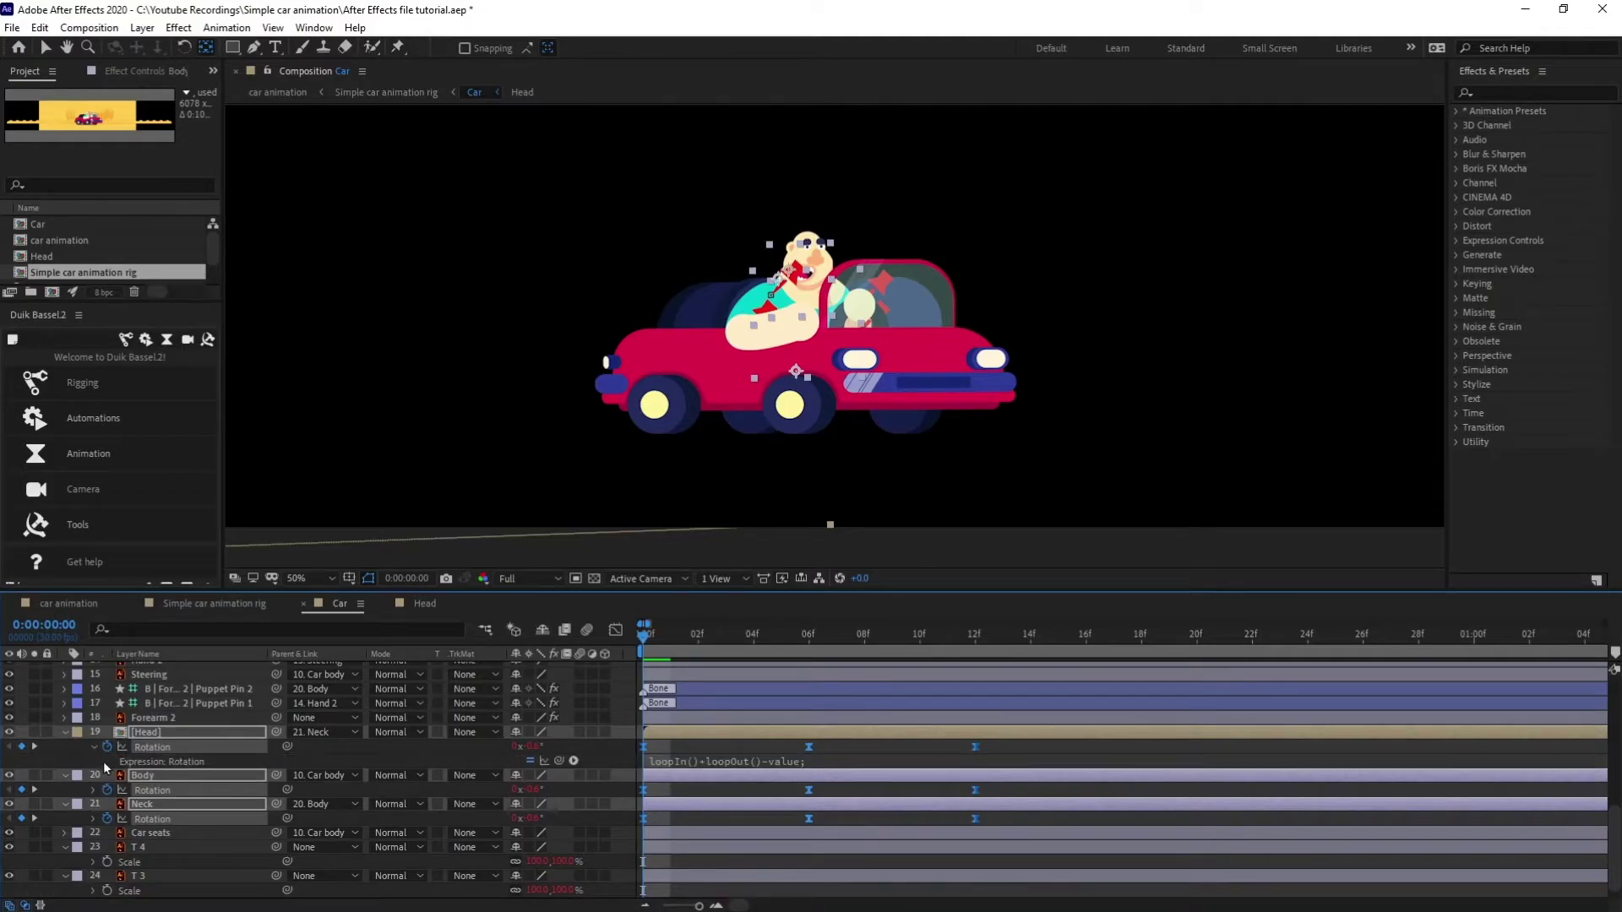
click(93, 747)
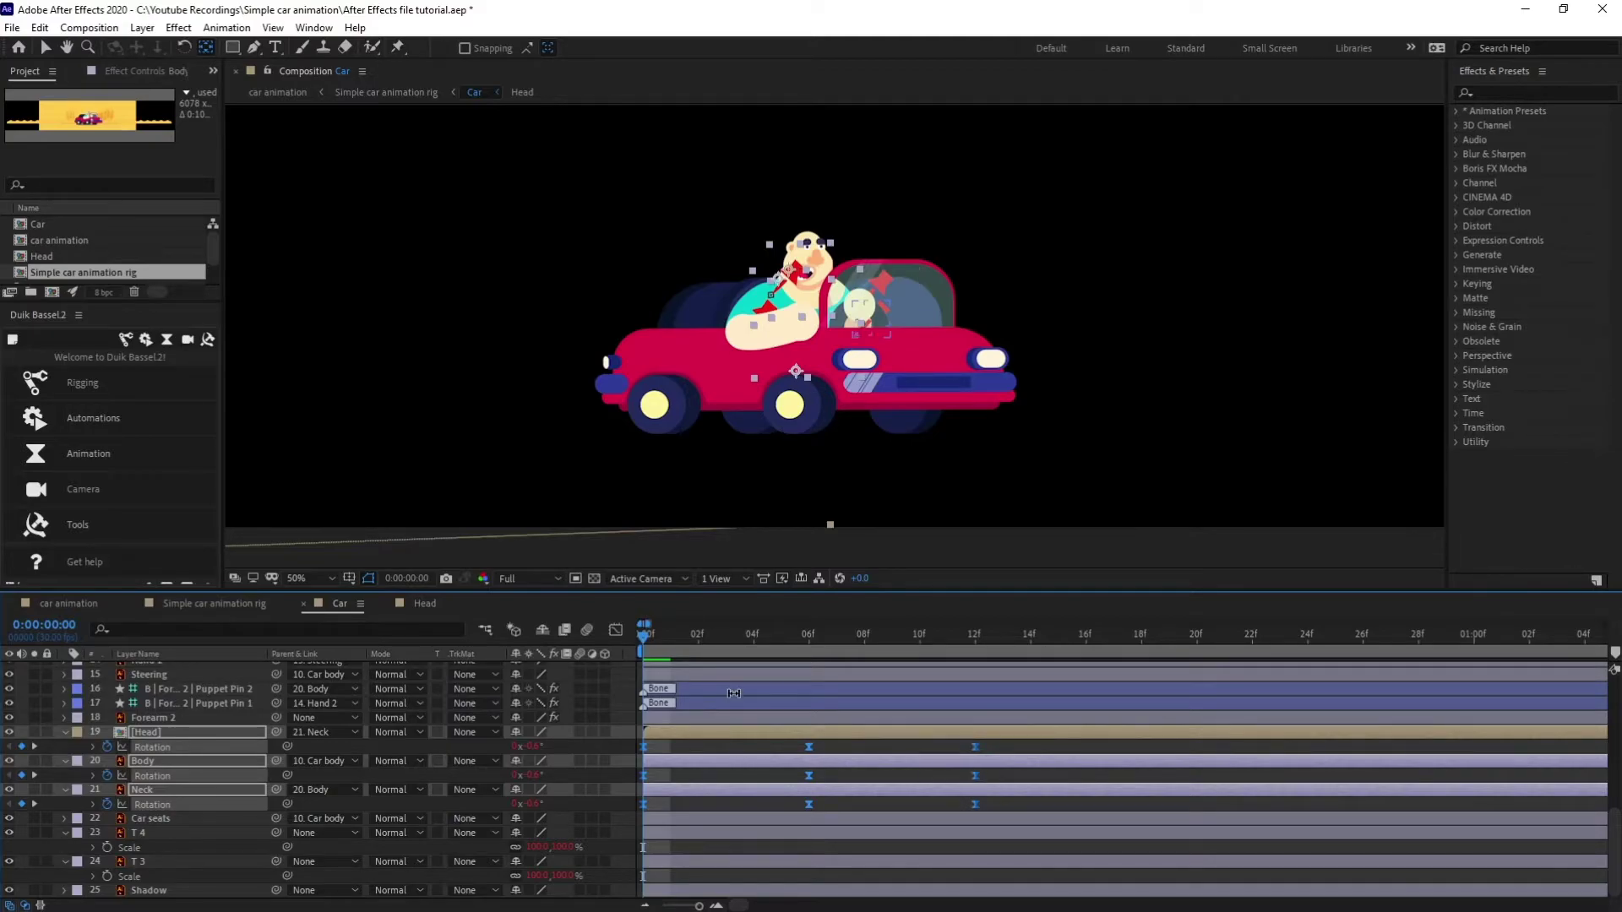
Shift the Rotation keyframes of Head, Body and Neck together to start at frame 2
key(space)
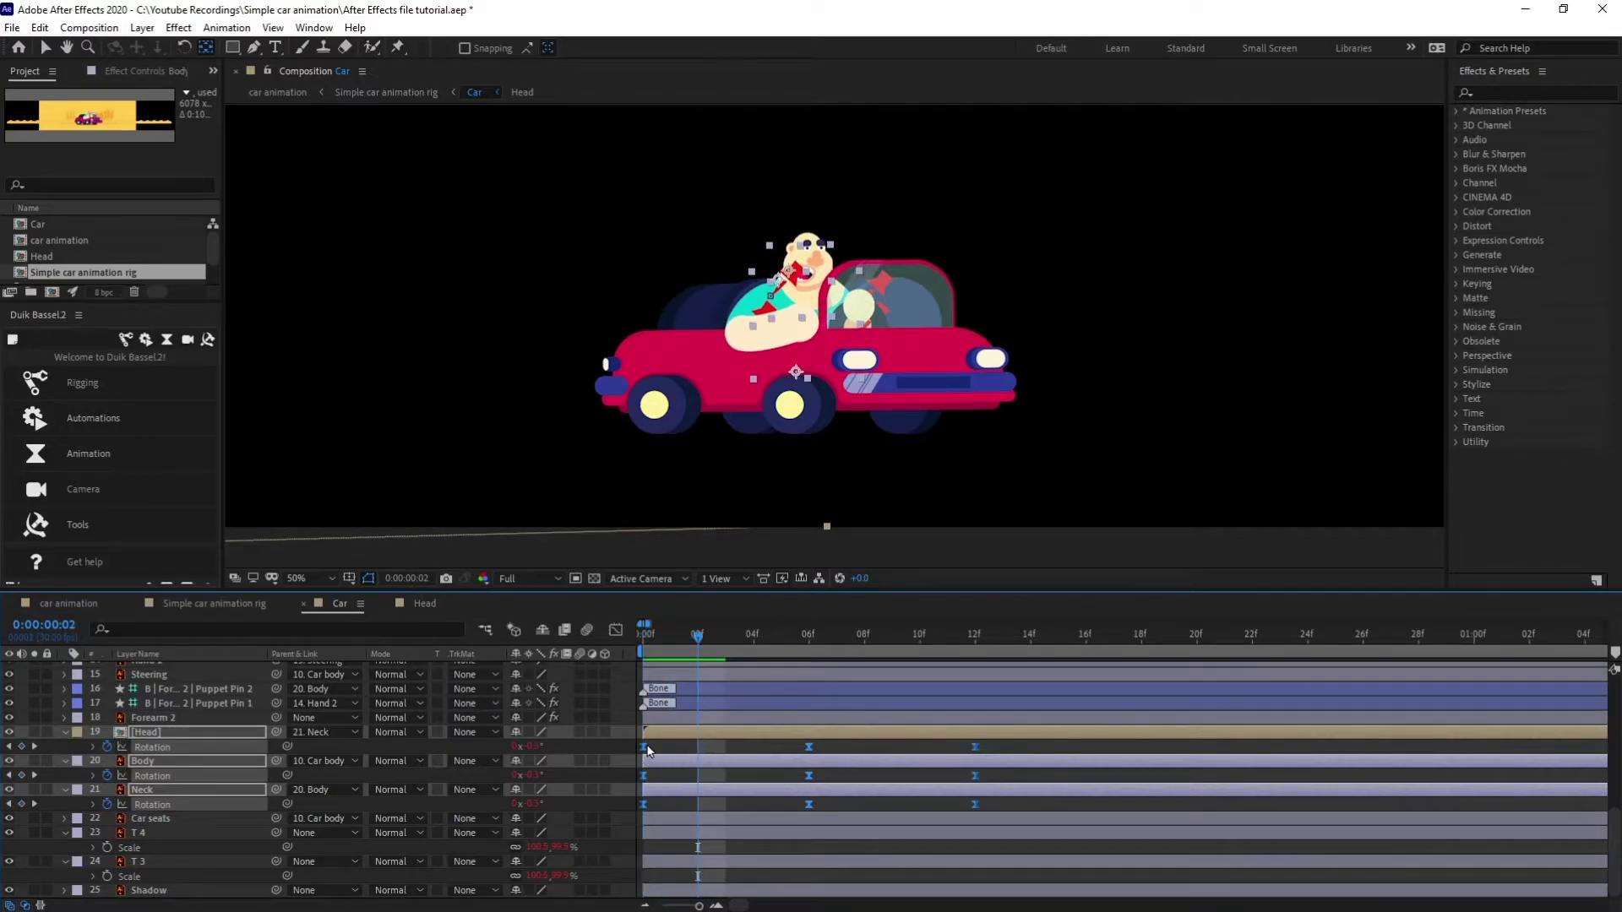
drag(644, 748, 706, 751)
scroll(720, 752, up, 1)
key(Page_Down)
key(Page_Down)
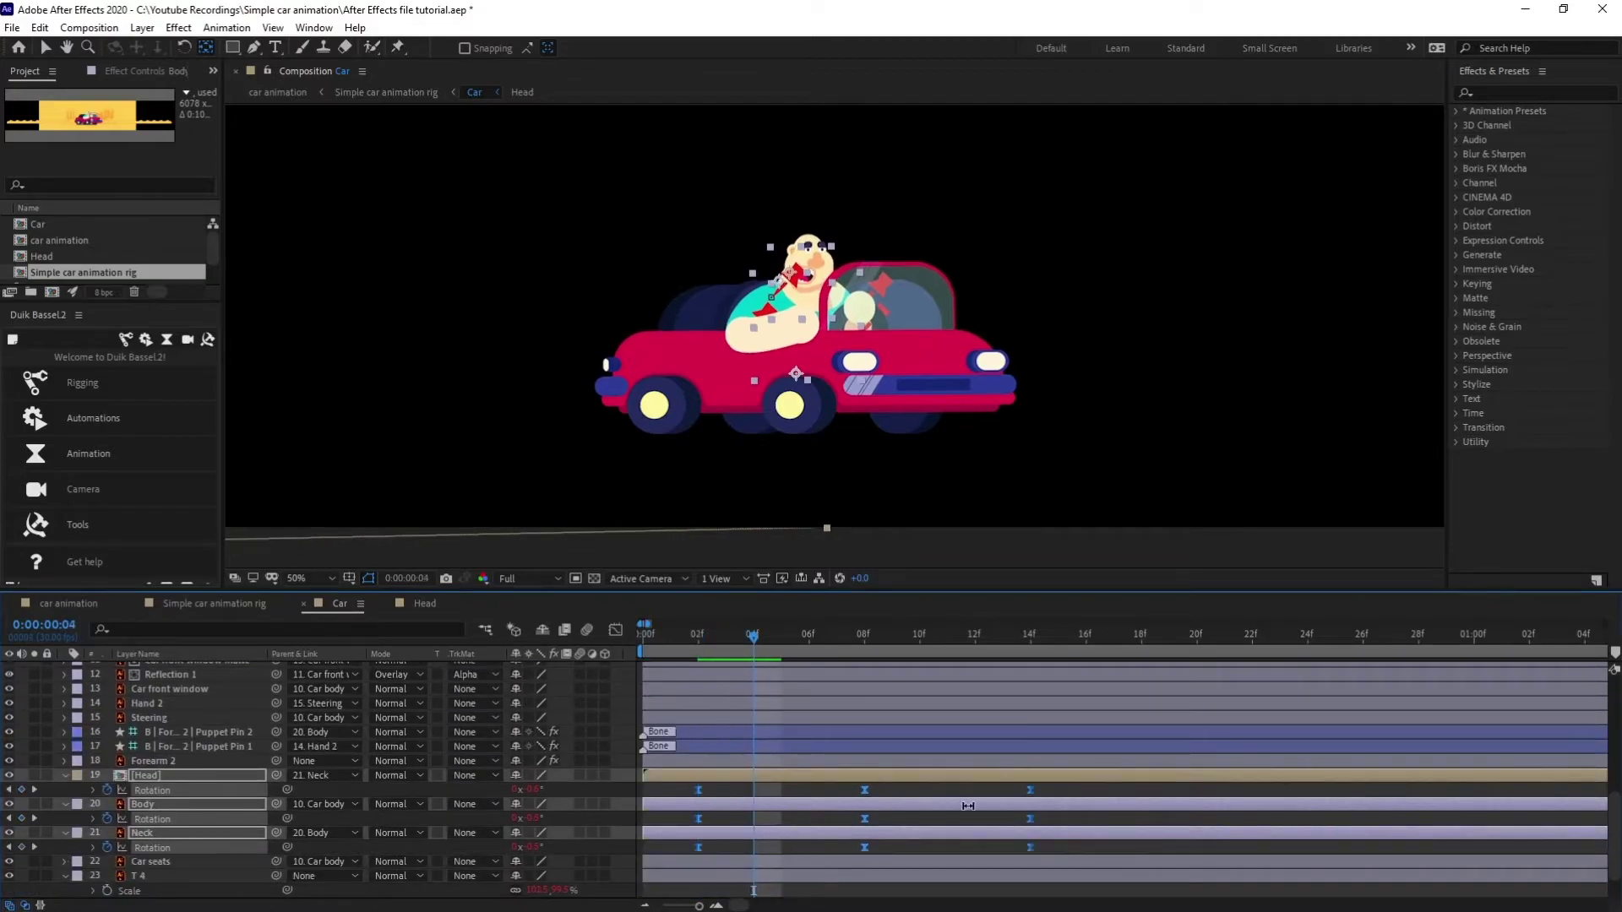
drag(1056, 783, 750, 819)
mouse_move(697, 827)
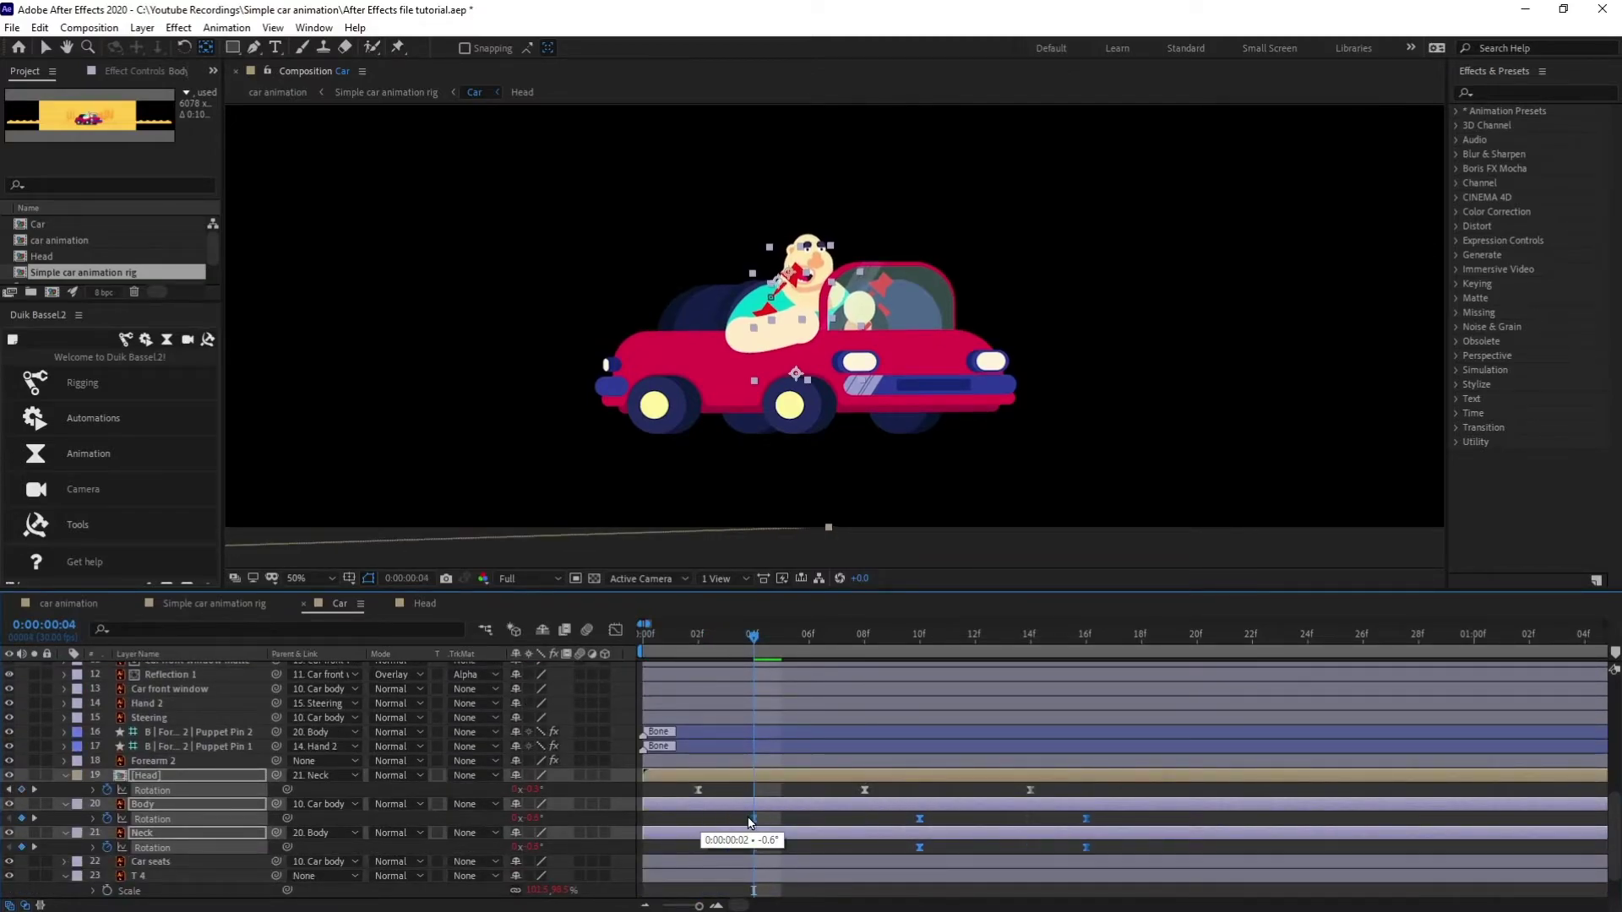
key(ctrl+z)
key(ctrl+z)
key(ctrl+shift+z)
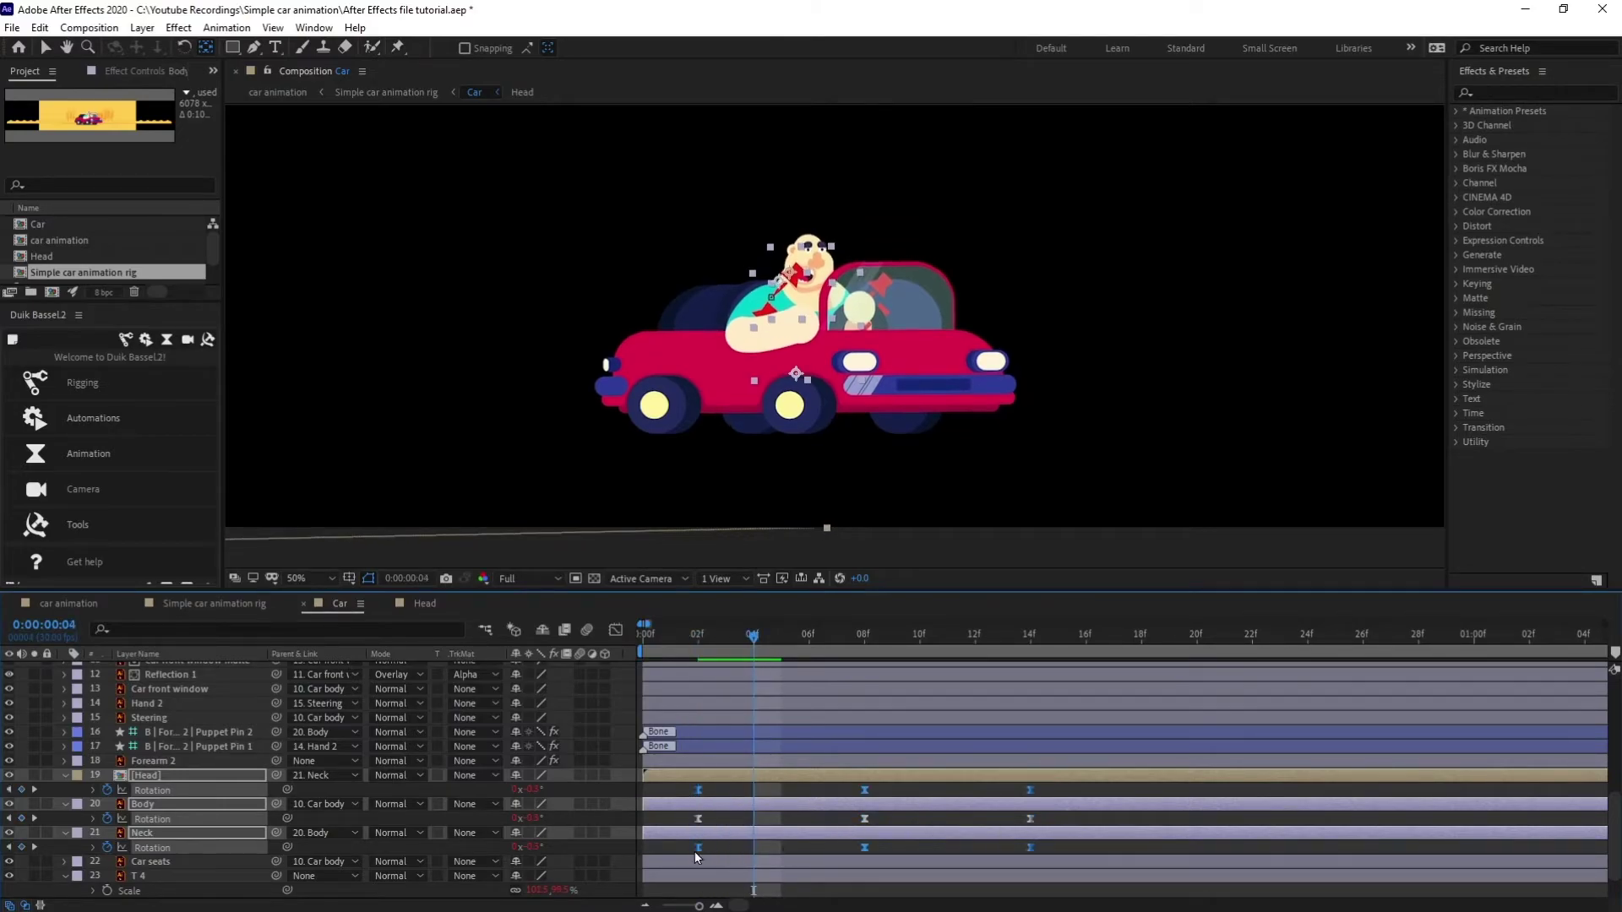
Offset the Rotation keyframes so Neck's start at frame 4 and Head's start at frame 6
drag(696, 858, 747, 849)
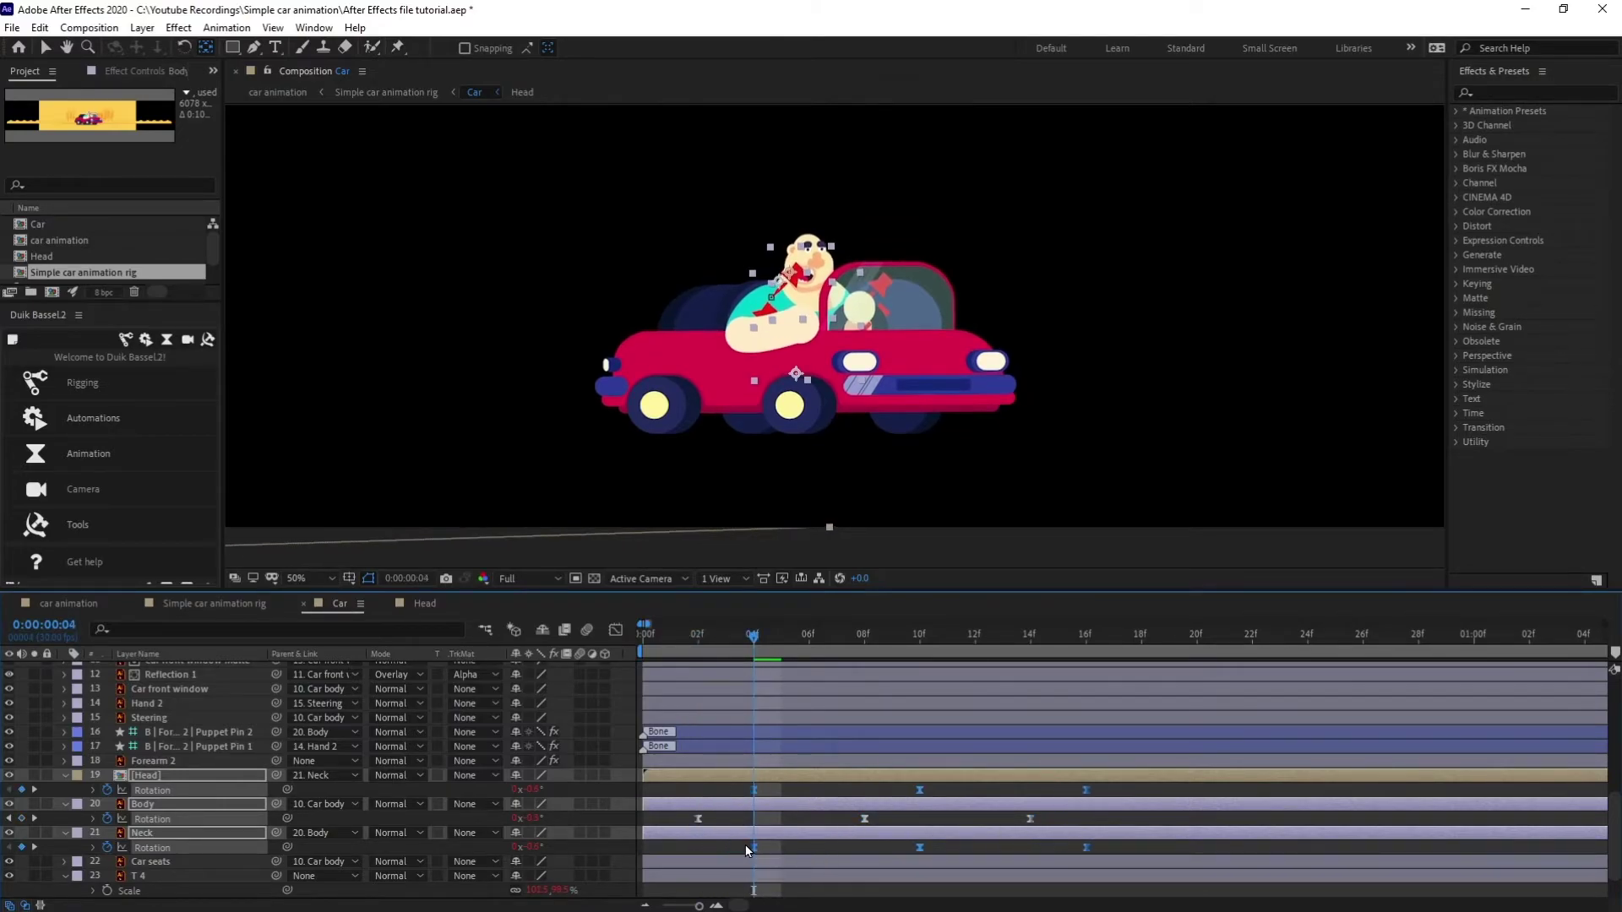
key(Page_Down)
key(Page_Down)
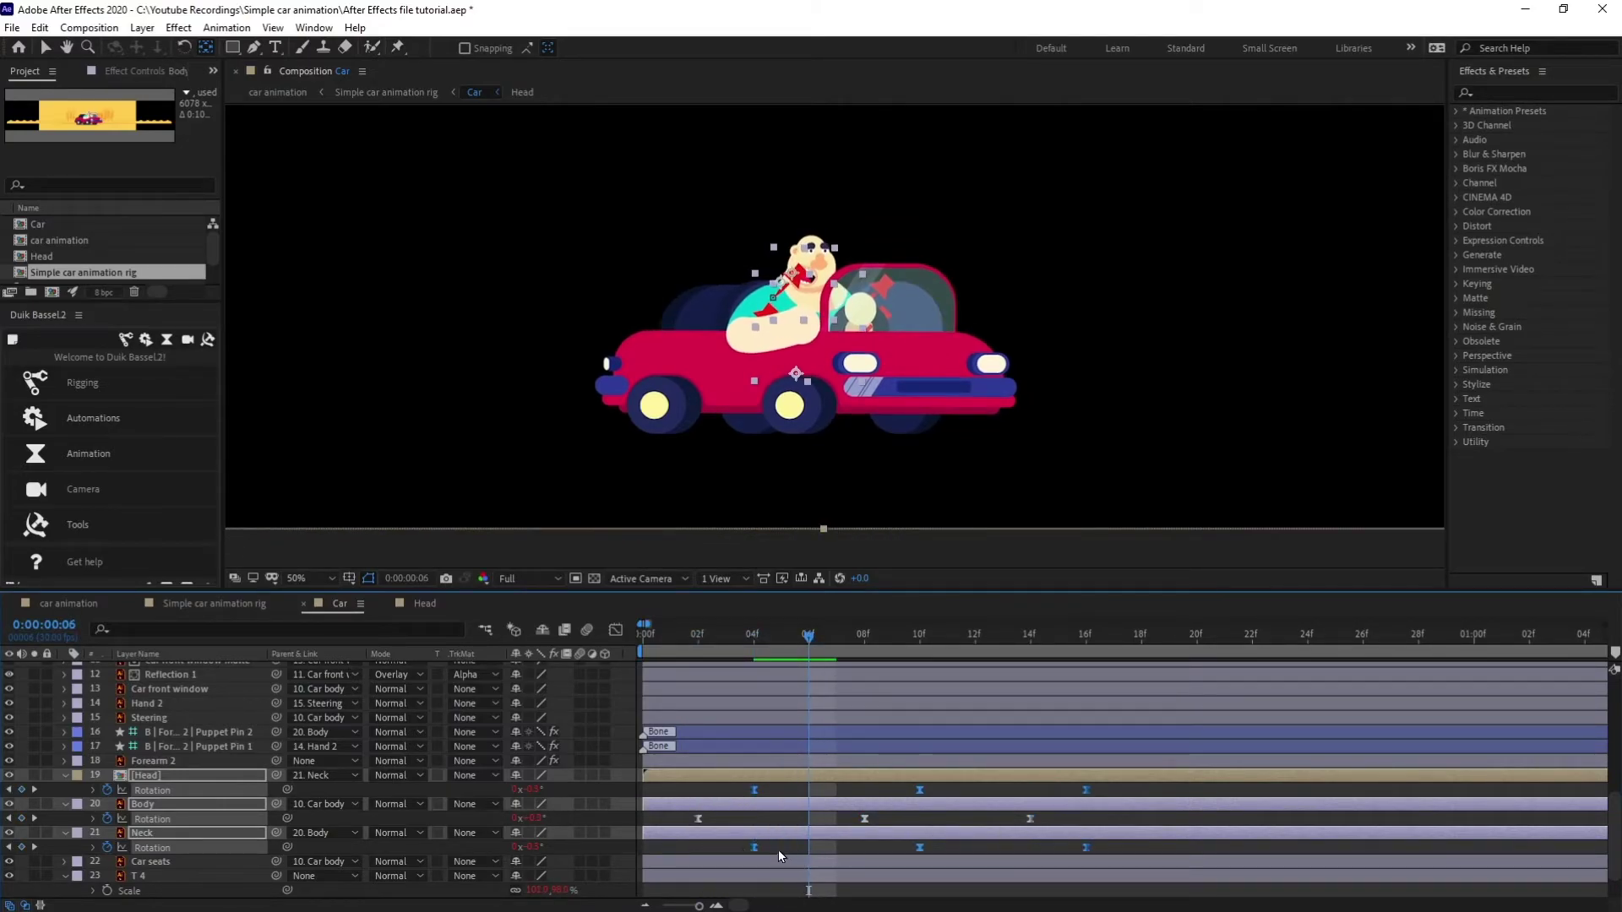
drag(744, 787, 1112, 809)
drag(755, 793, 799, 792)
Preview the offset driver rotation from frame 0, and deselect Head's keyframes
key(minus)
key(minus)
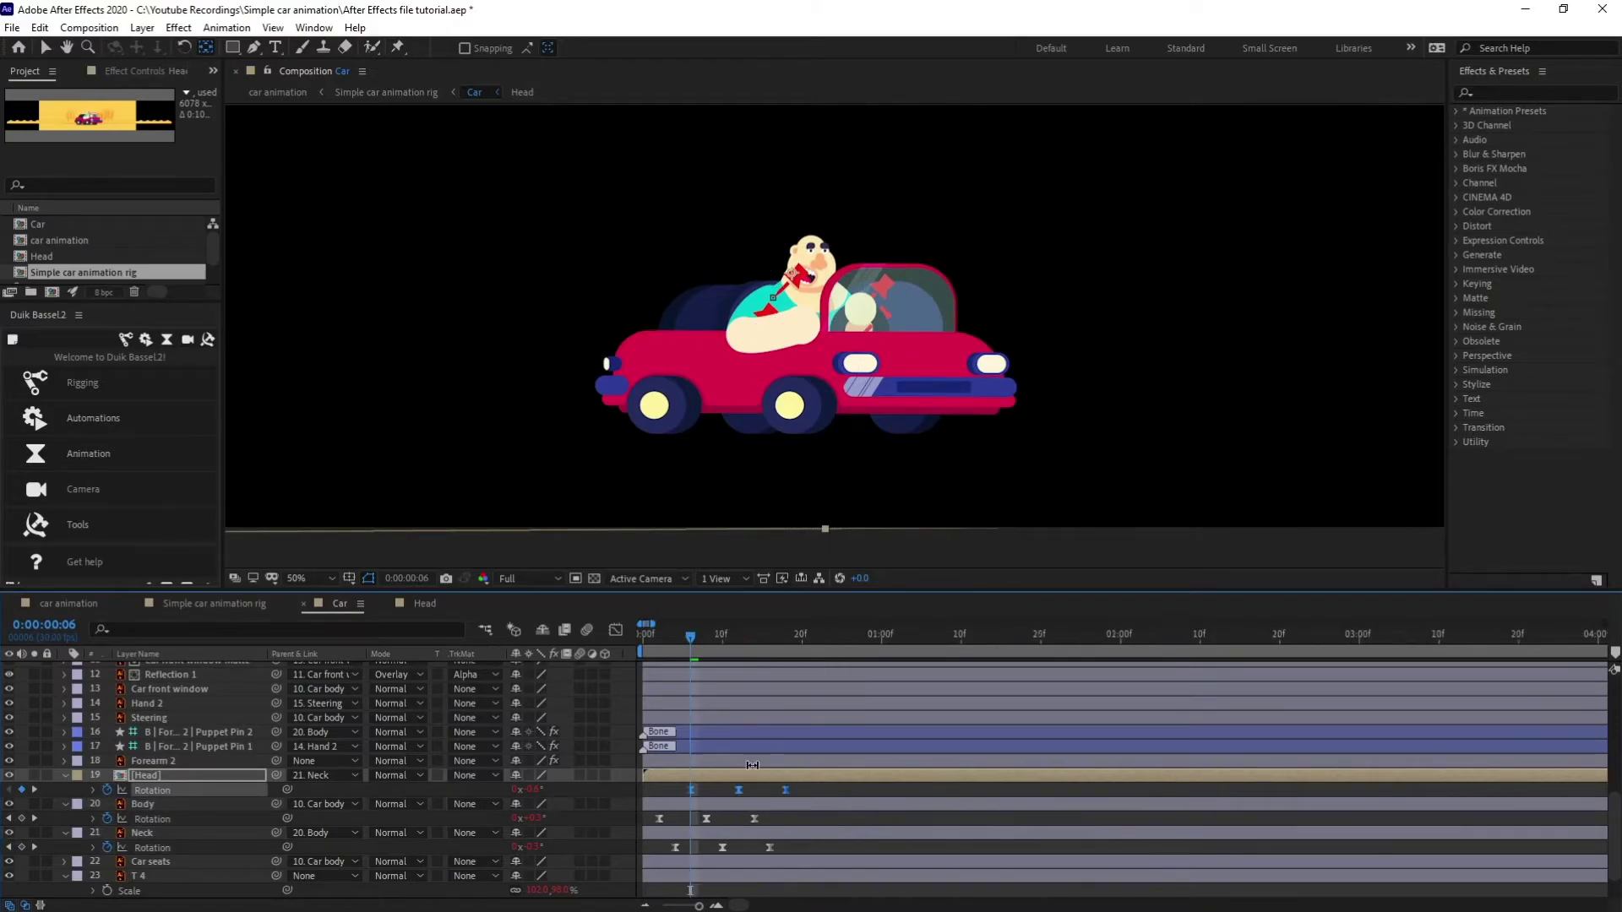
drag(649, 642, 609, 642)
key(space)
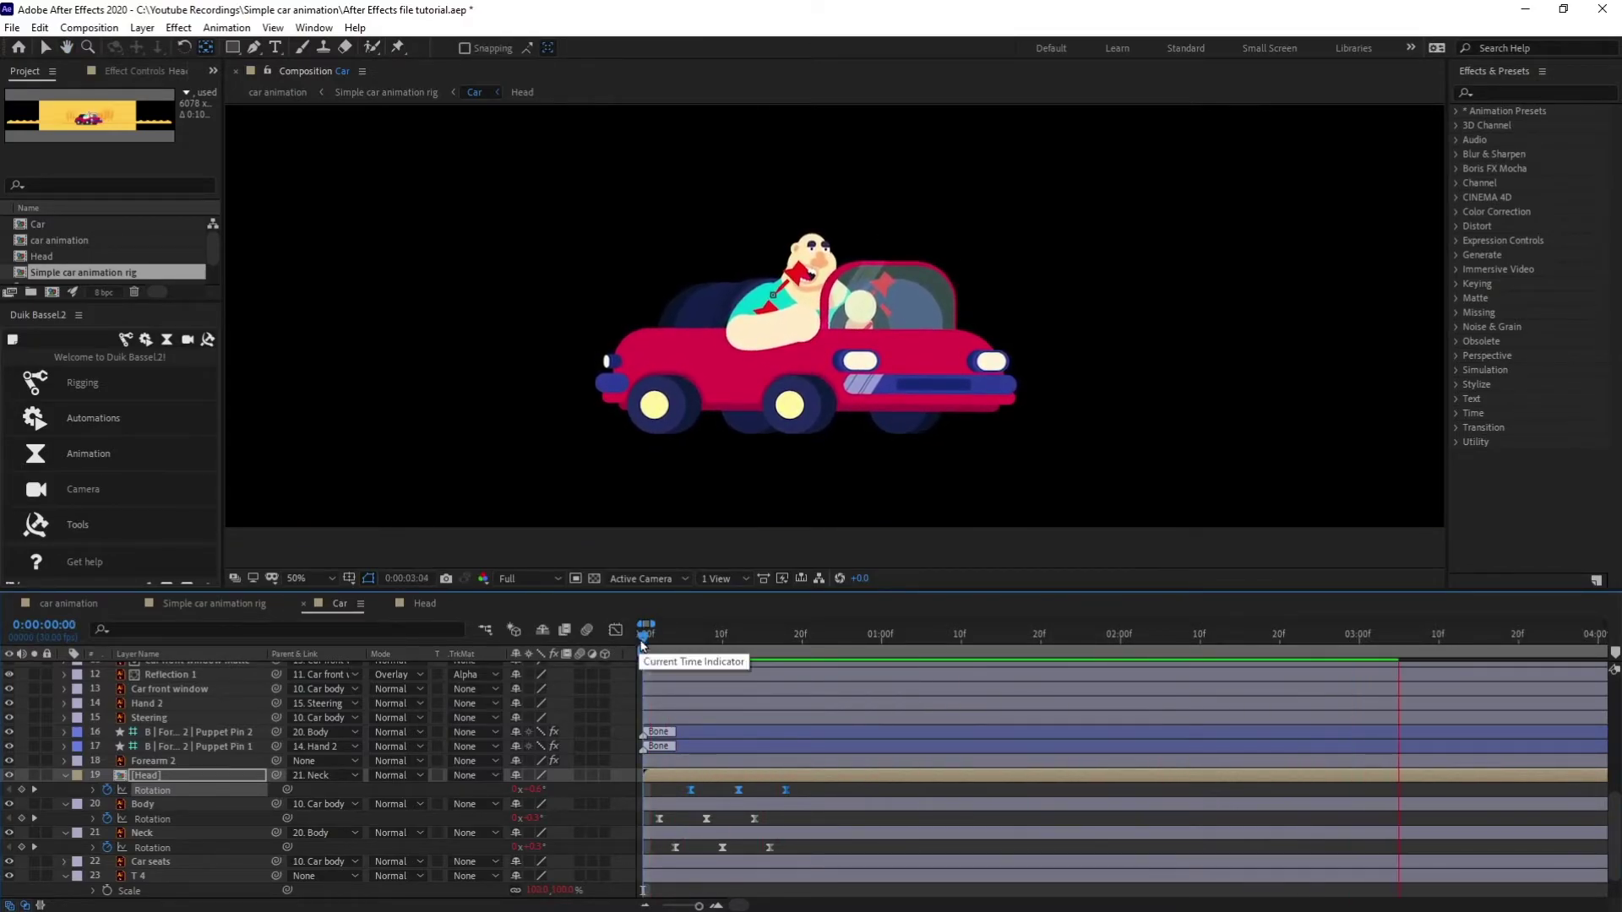
key(space)
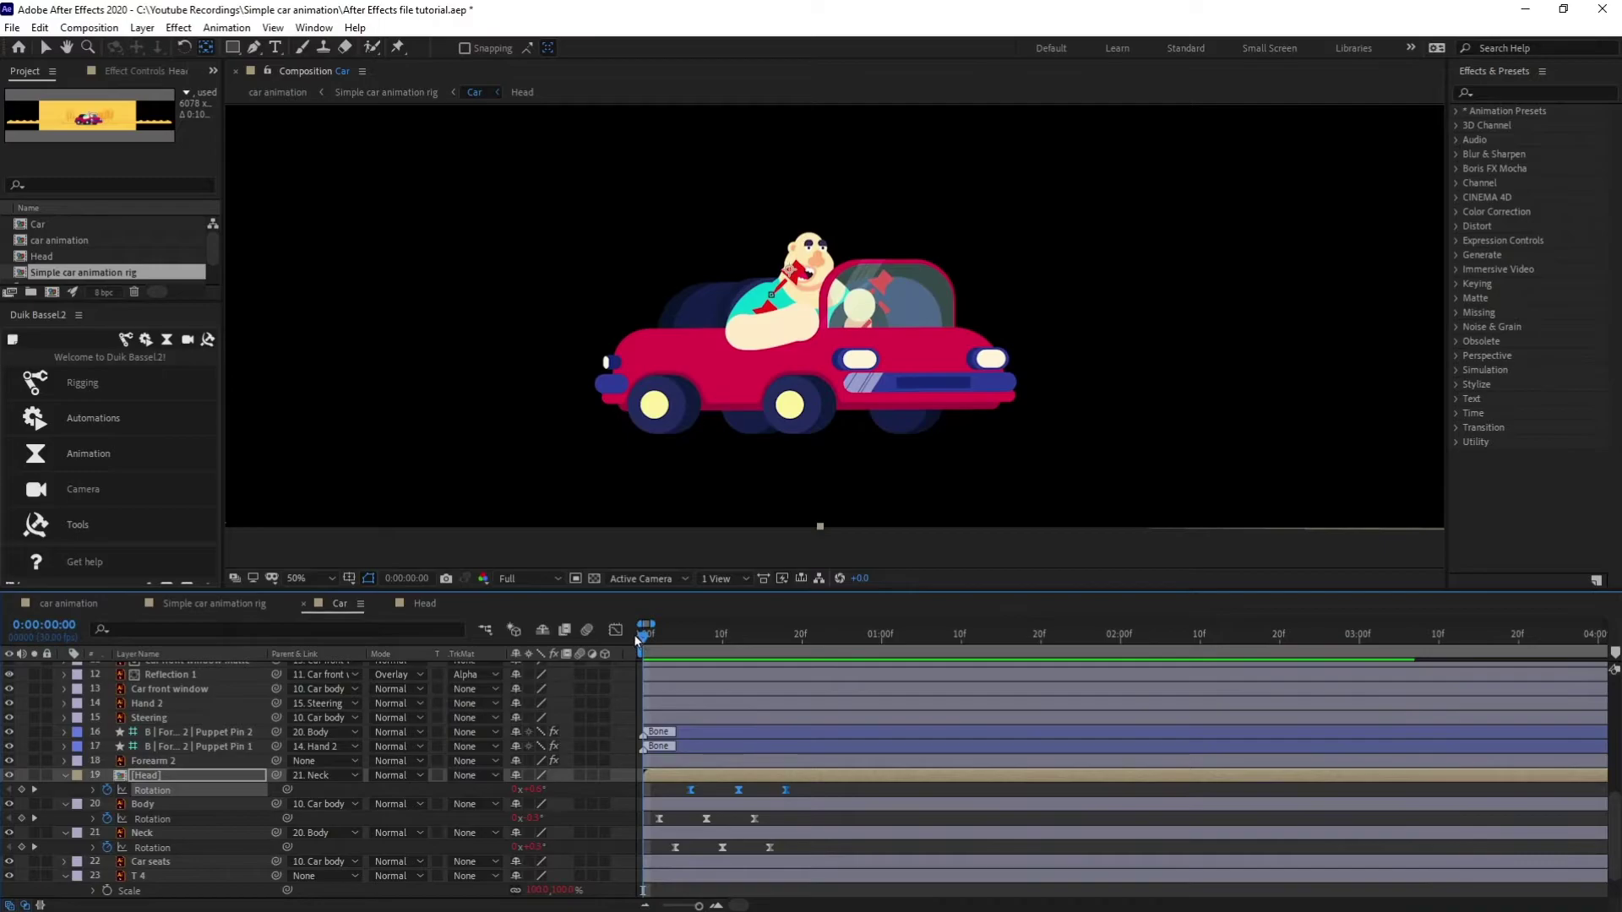
click(668, 794)
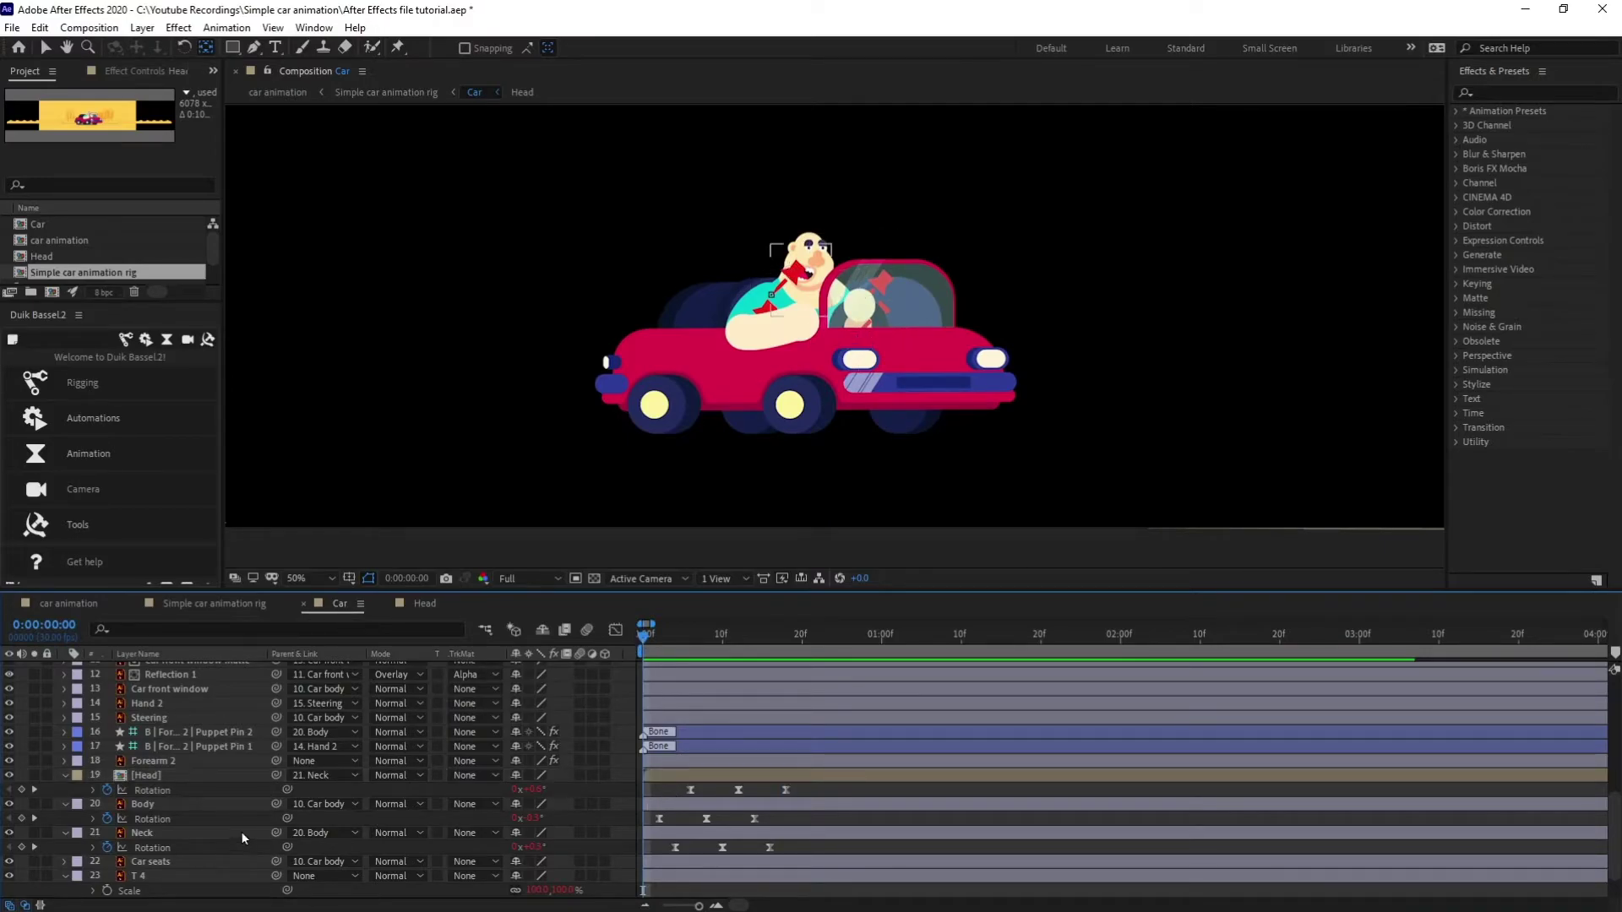
Add a Scale keyframe to the Body layer at frame 2 and unlink its Scale proportions, with Rotation shown alongside
click(660, 642)
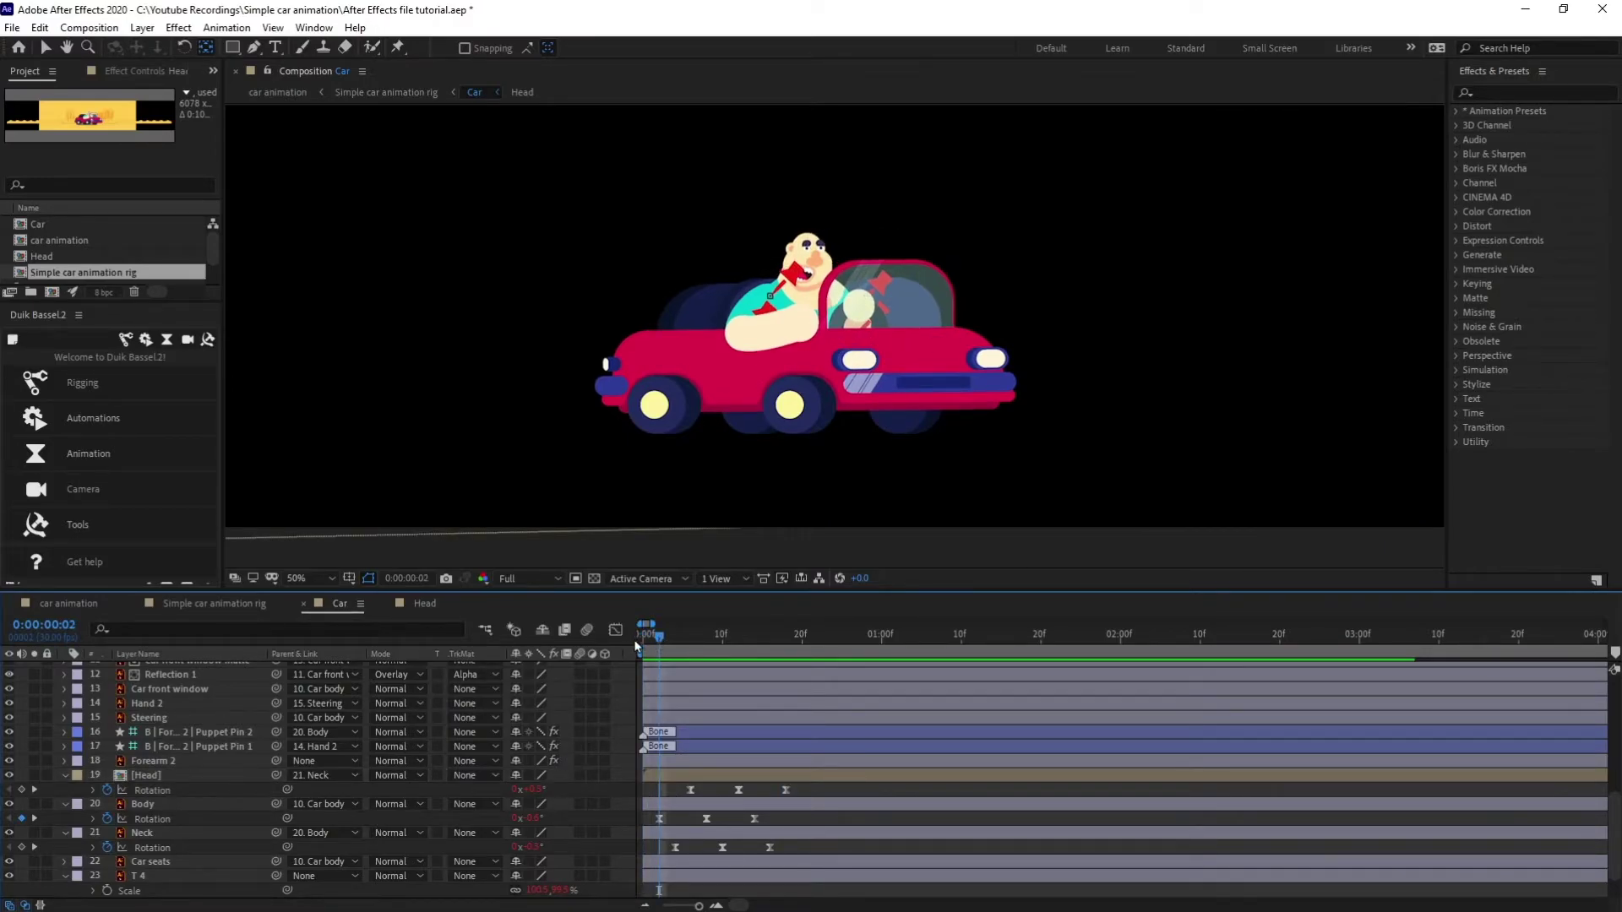
click(674, 892)
click(144, 805)
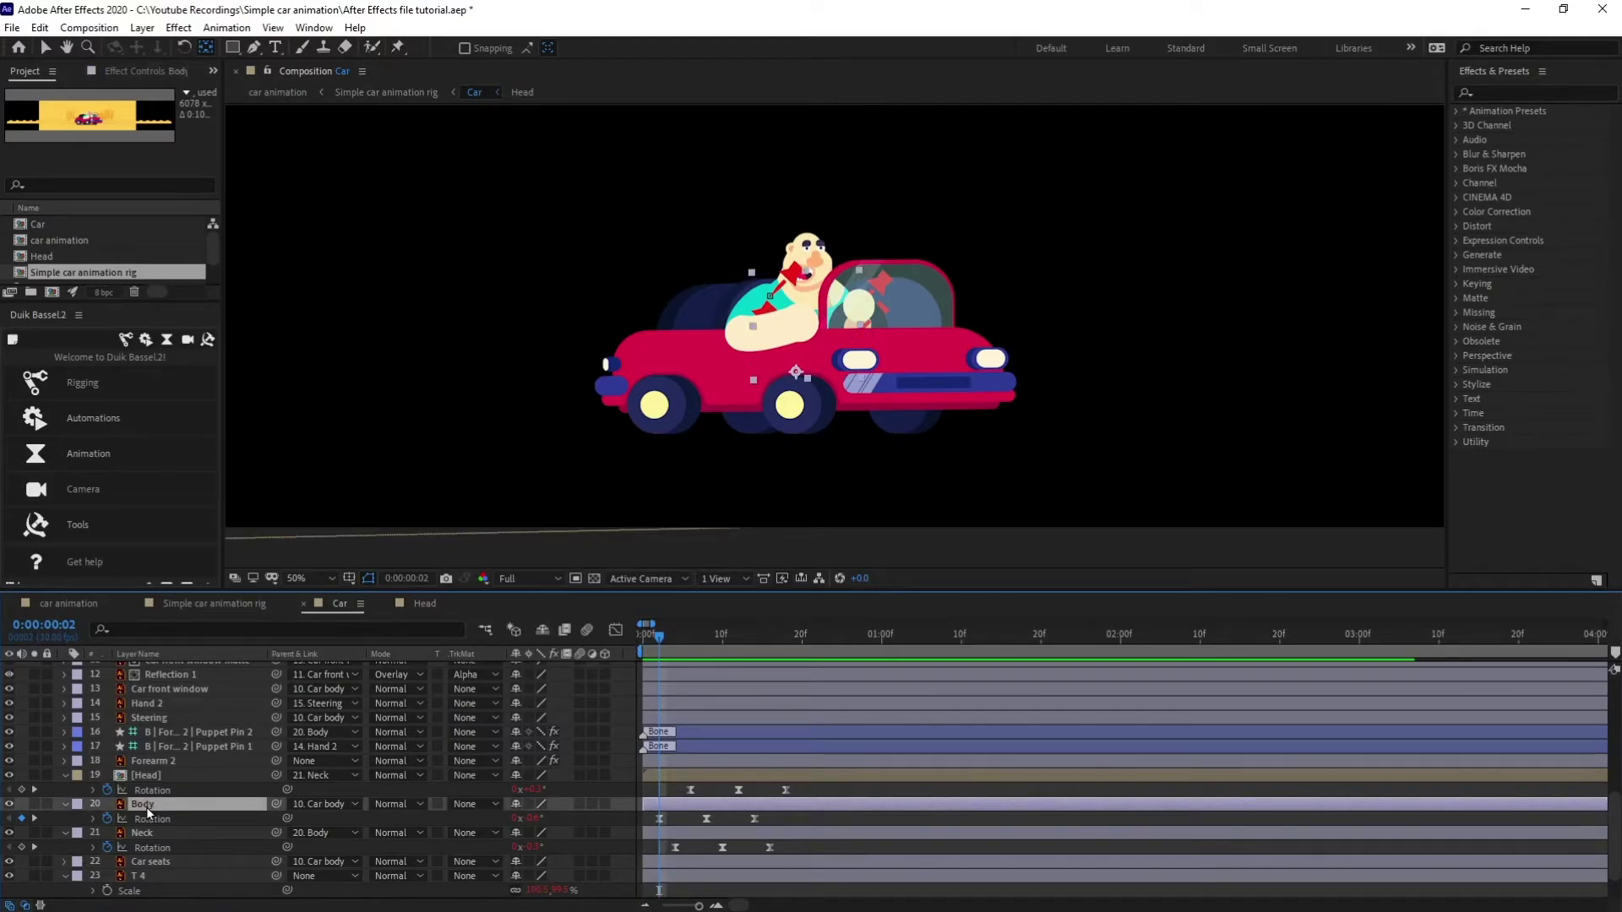
key(s)
click(107, 820)
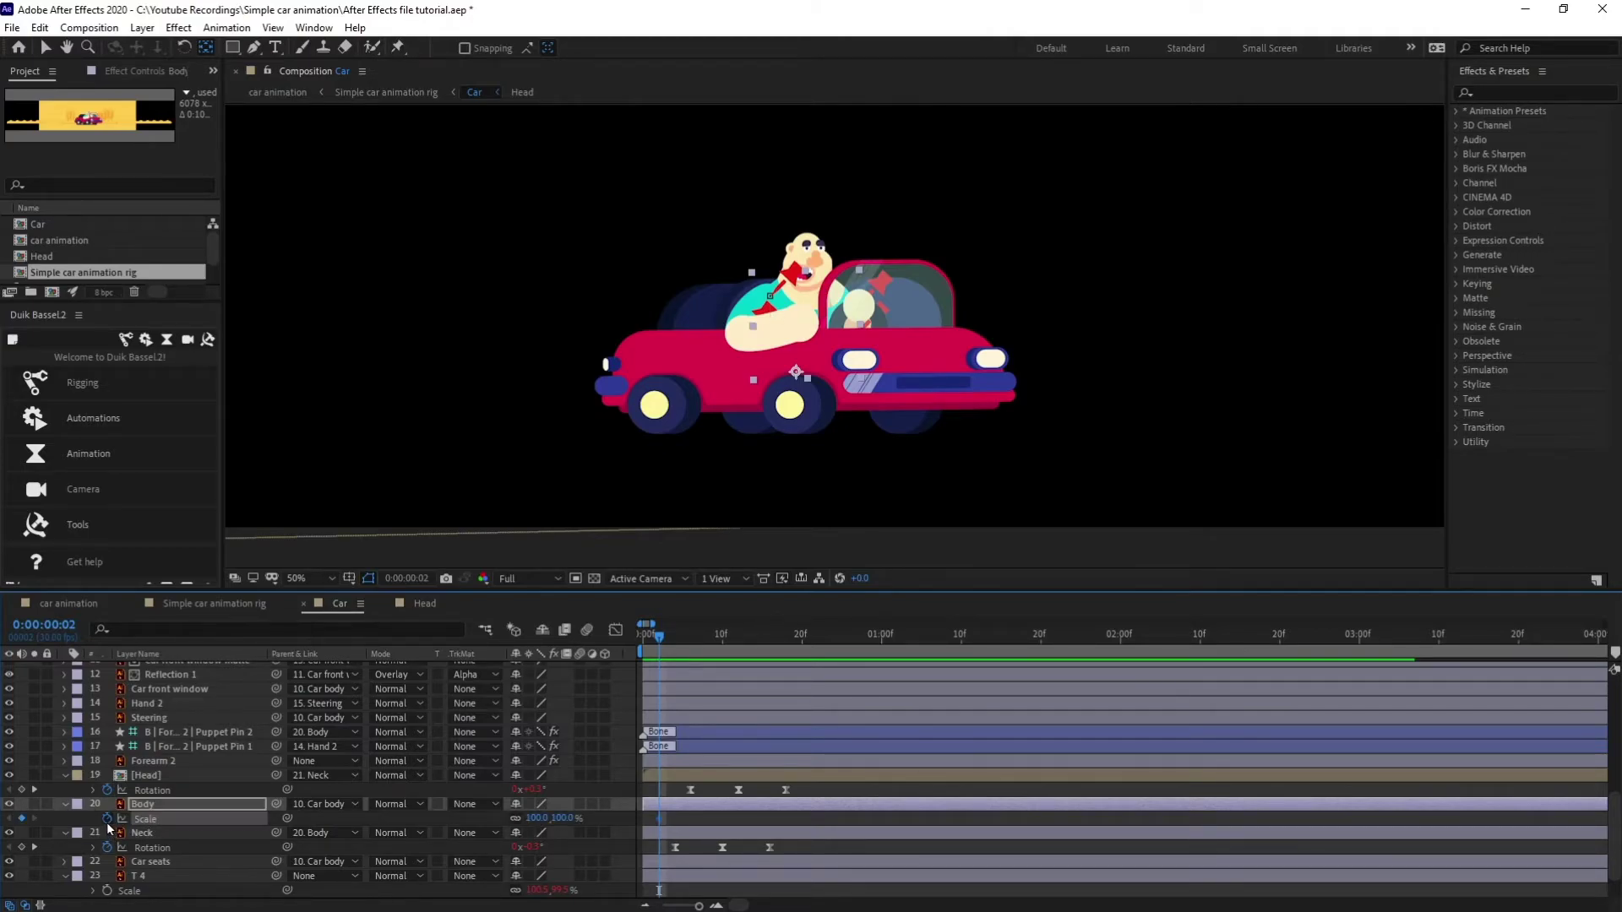
key(shift+r)
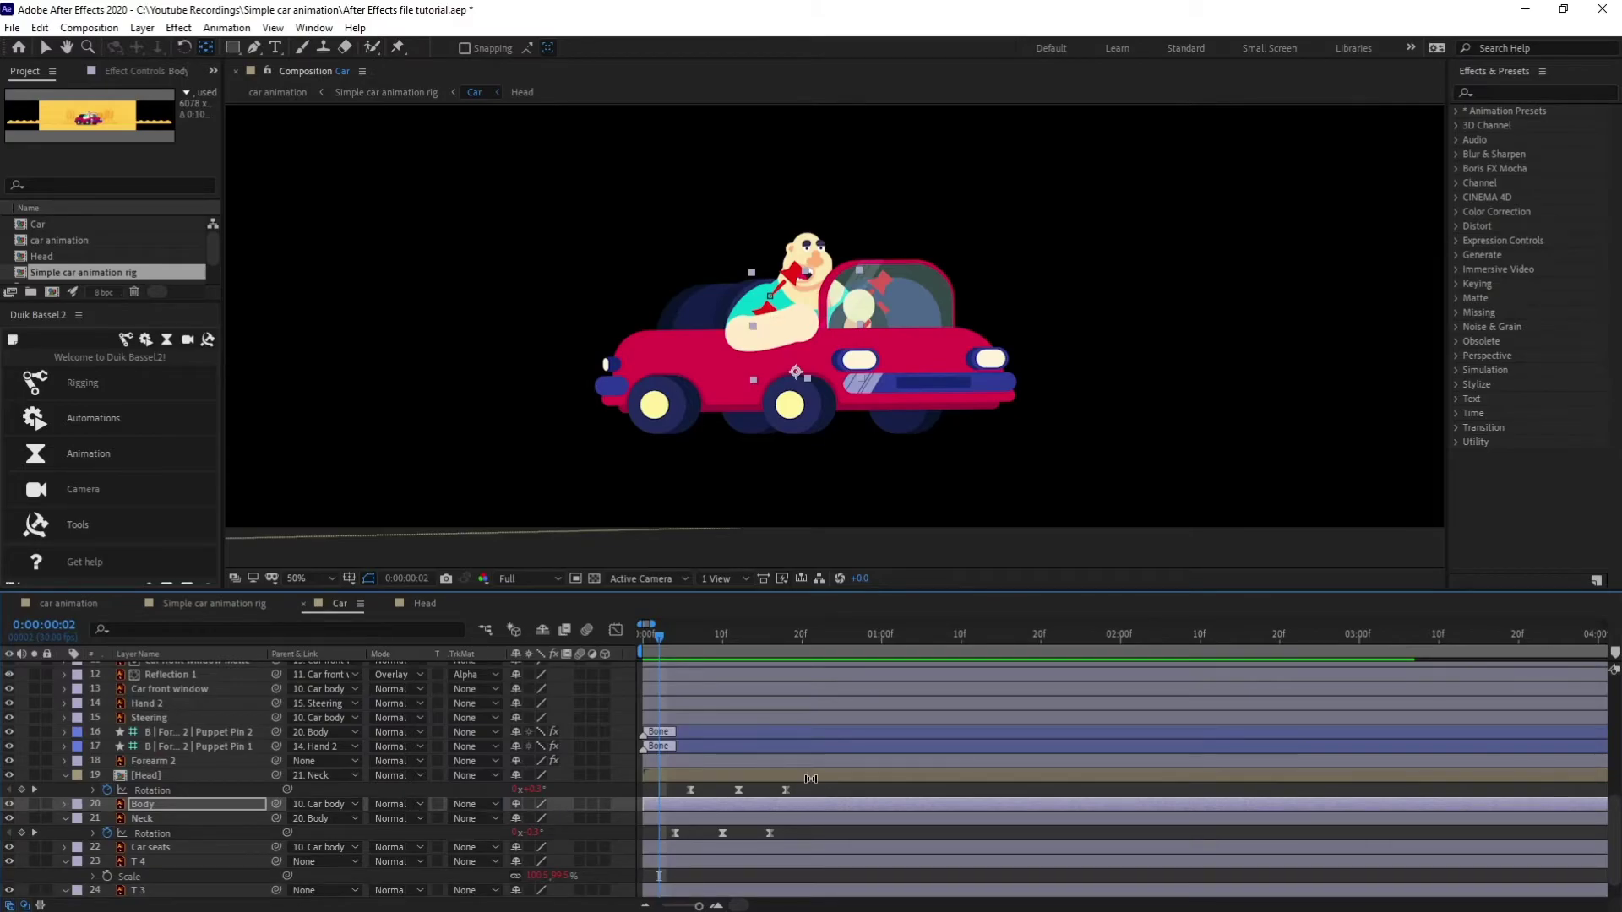
key(=)
key(=)
scroll(810, 779, down, 2)
click(514, 761)
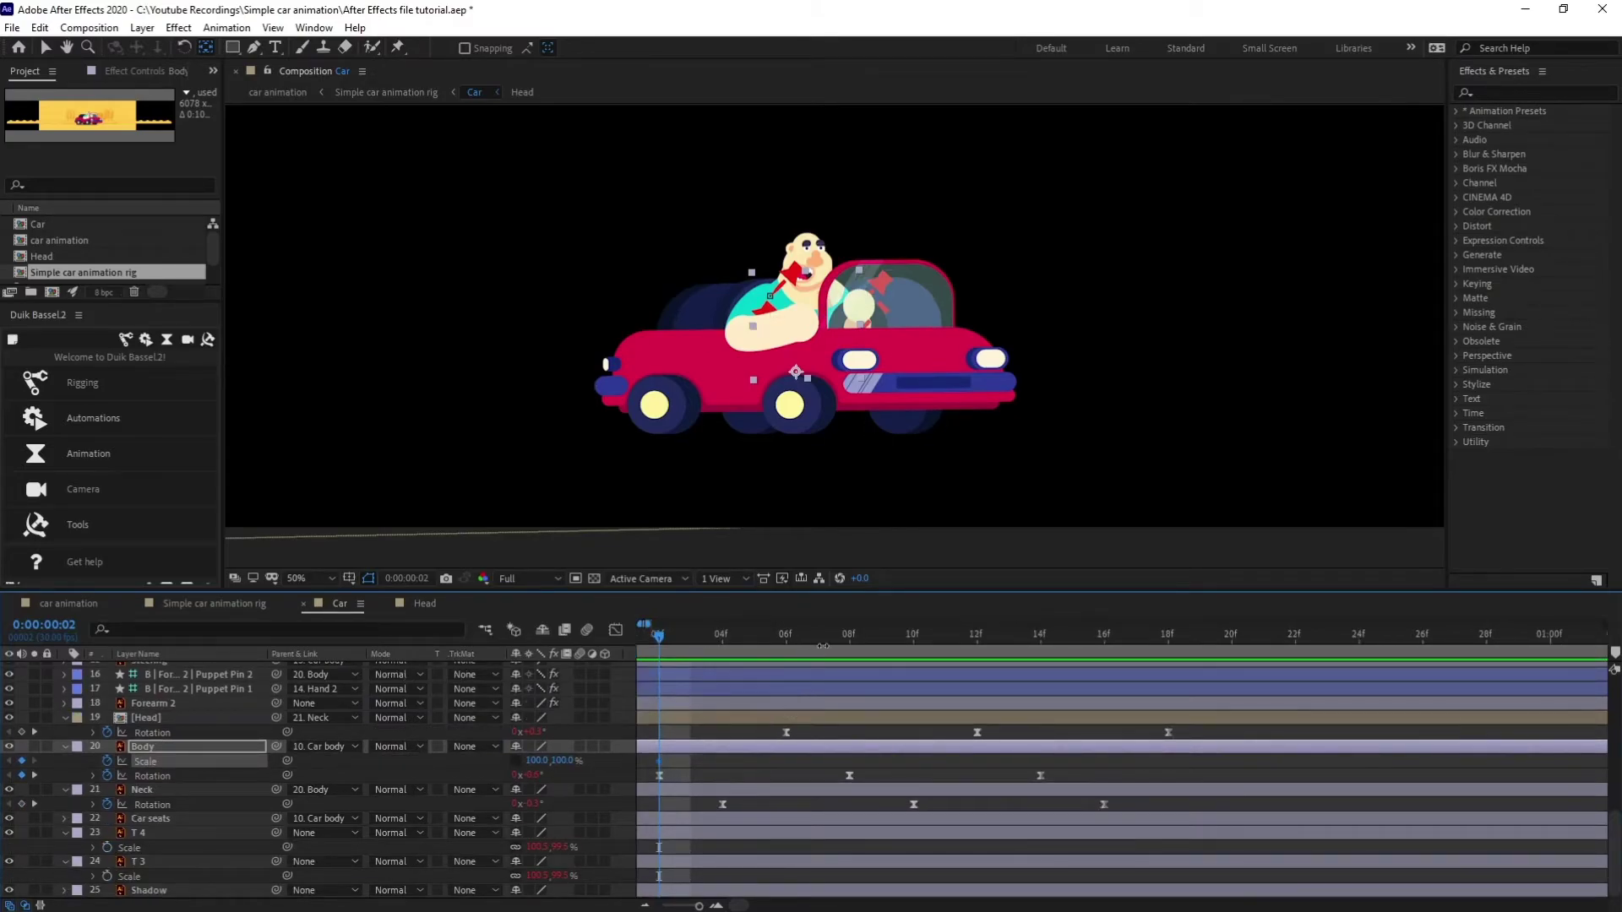
At frame 8, set Body's Scale to 101% horizontally and 99% vertically
click(850, 642)
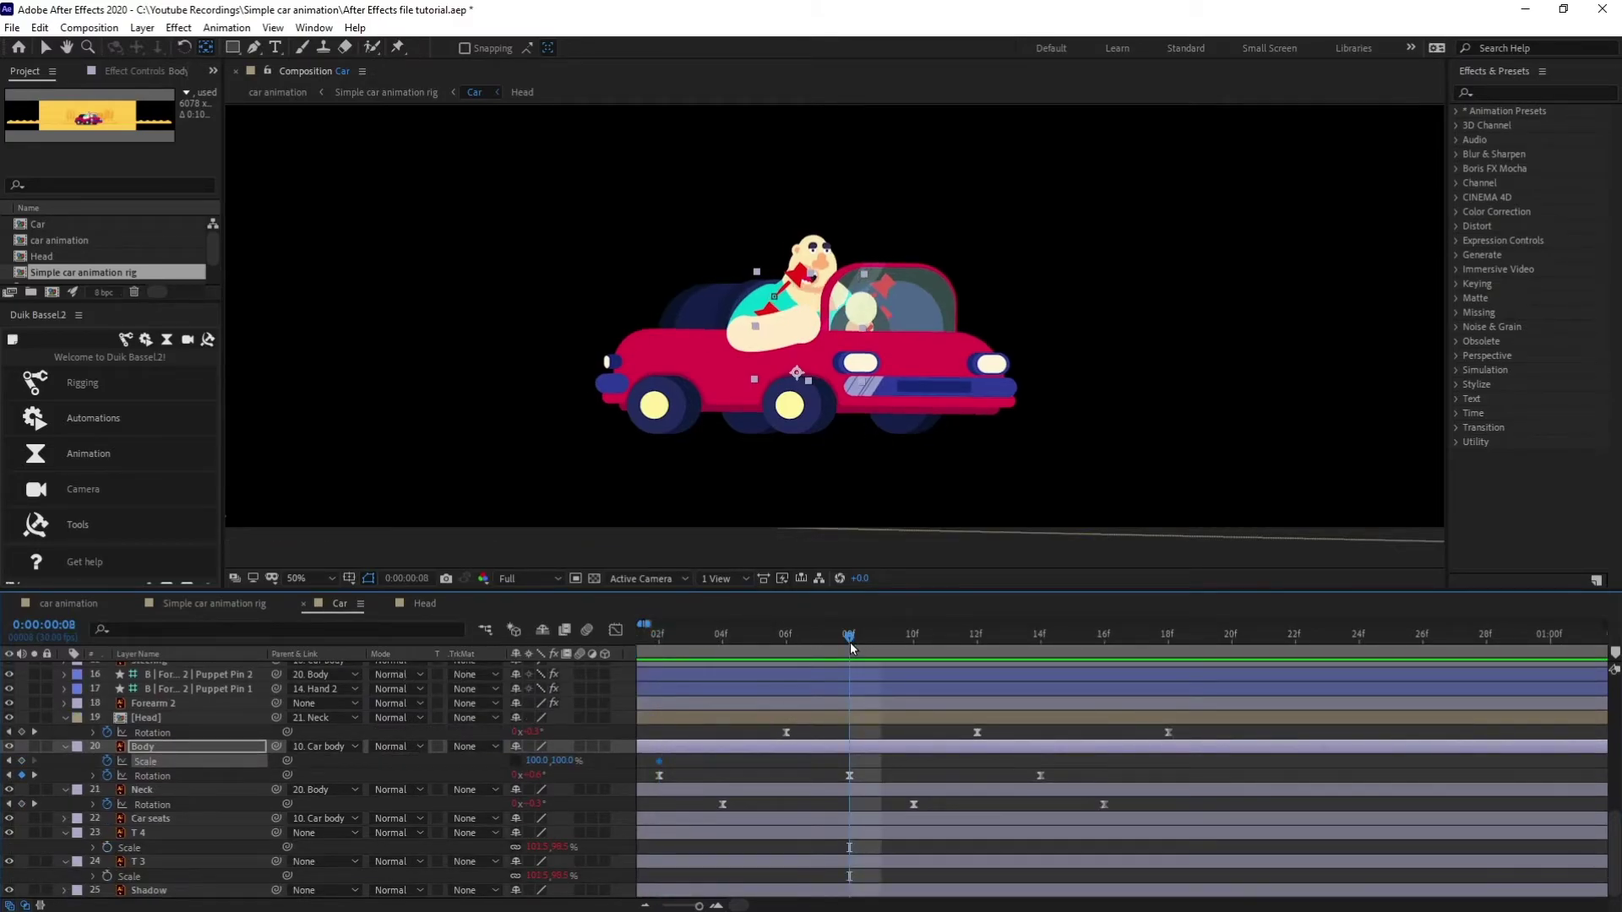
click(534, 761)
key(Right)
key(Return)
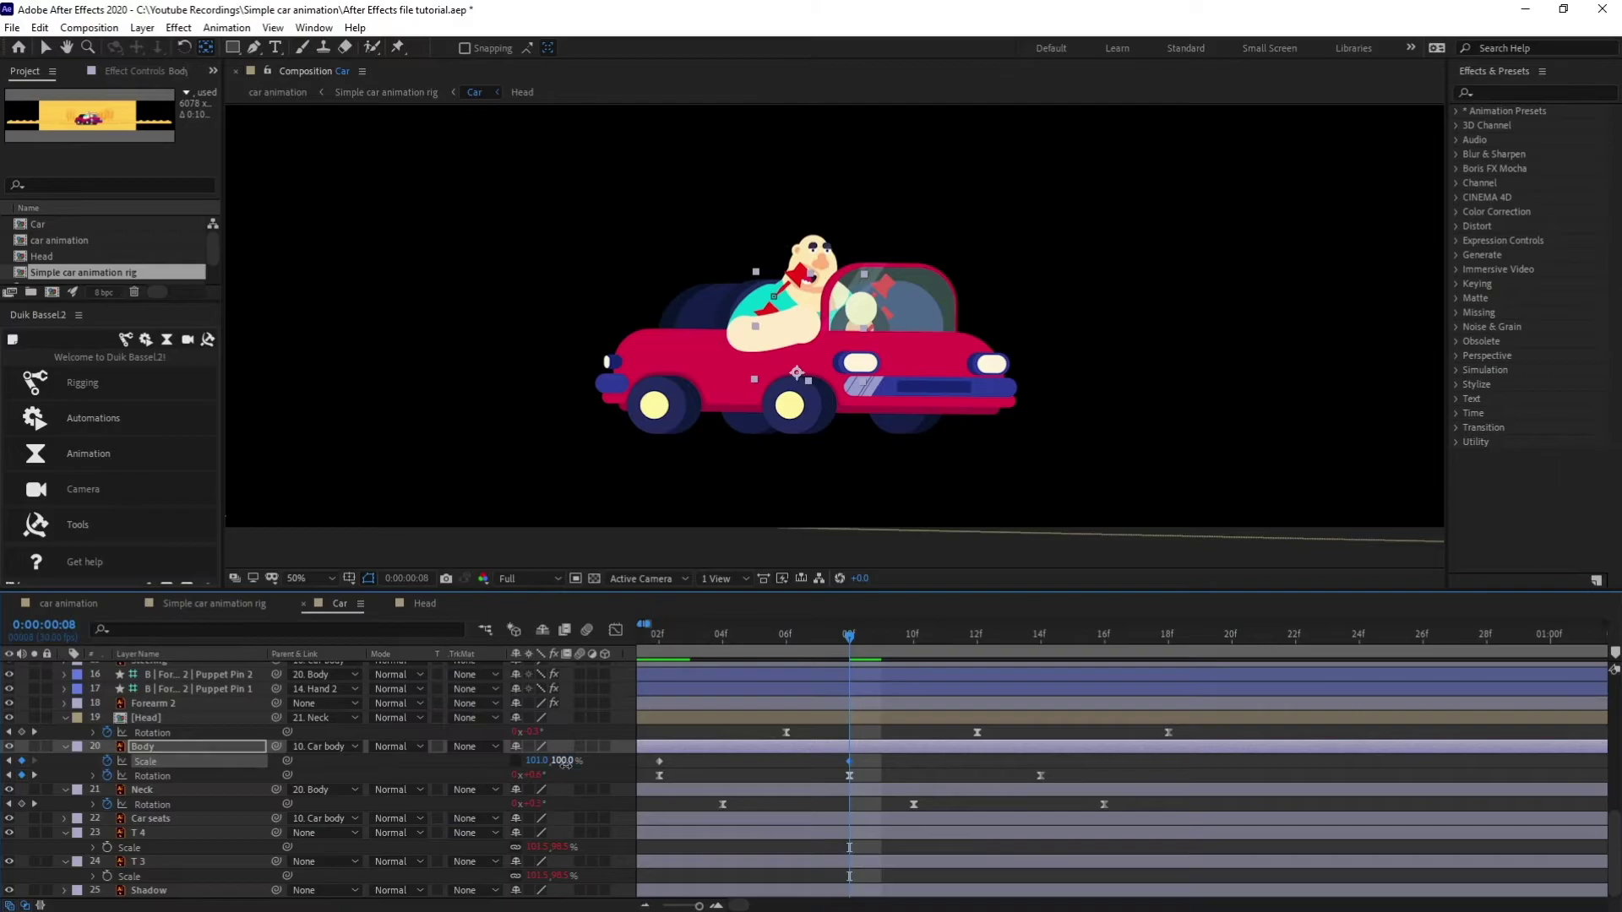
text(99)
key(Return)
At frame 2, set Body's Scale to 99% horizontally and 101% vertically
key(j)
click(535, 760)
text(99)
key(Return)
click(558, 760)
text(101)
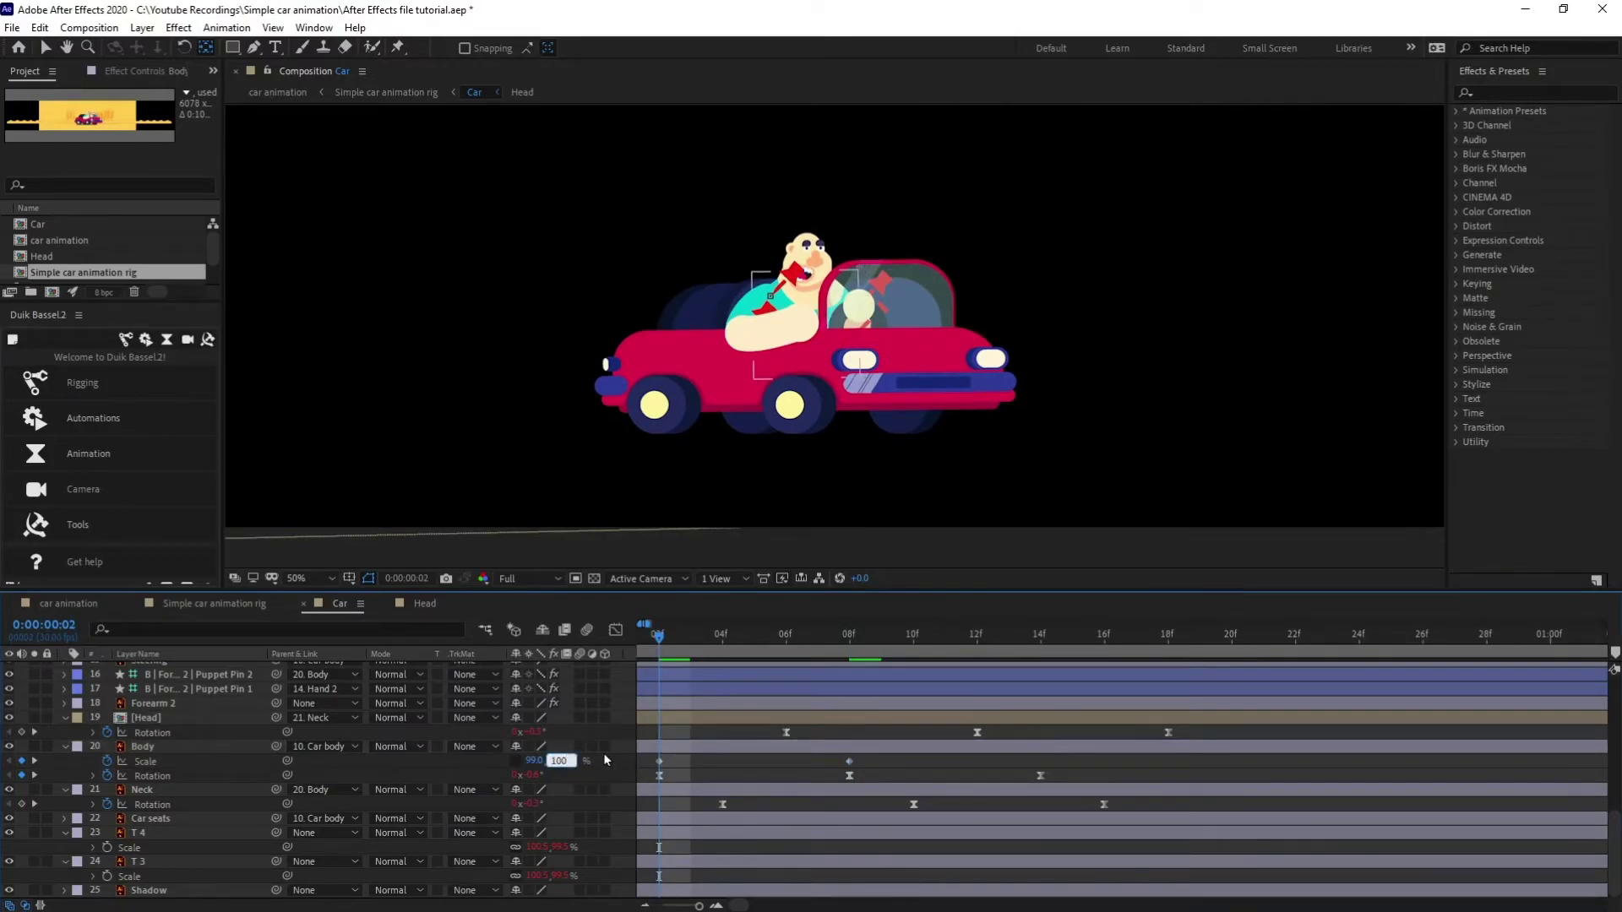
key(Return)
Copy Body's first Scale keyframe to frame 14 and apply Easy Ease to all three Scale keyframes
click(659, 761)
key(k)
key(k)
key(ctrl+v)
drag(1050, 758, 641, 766)
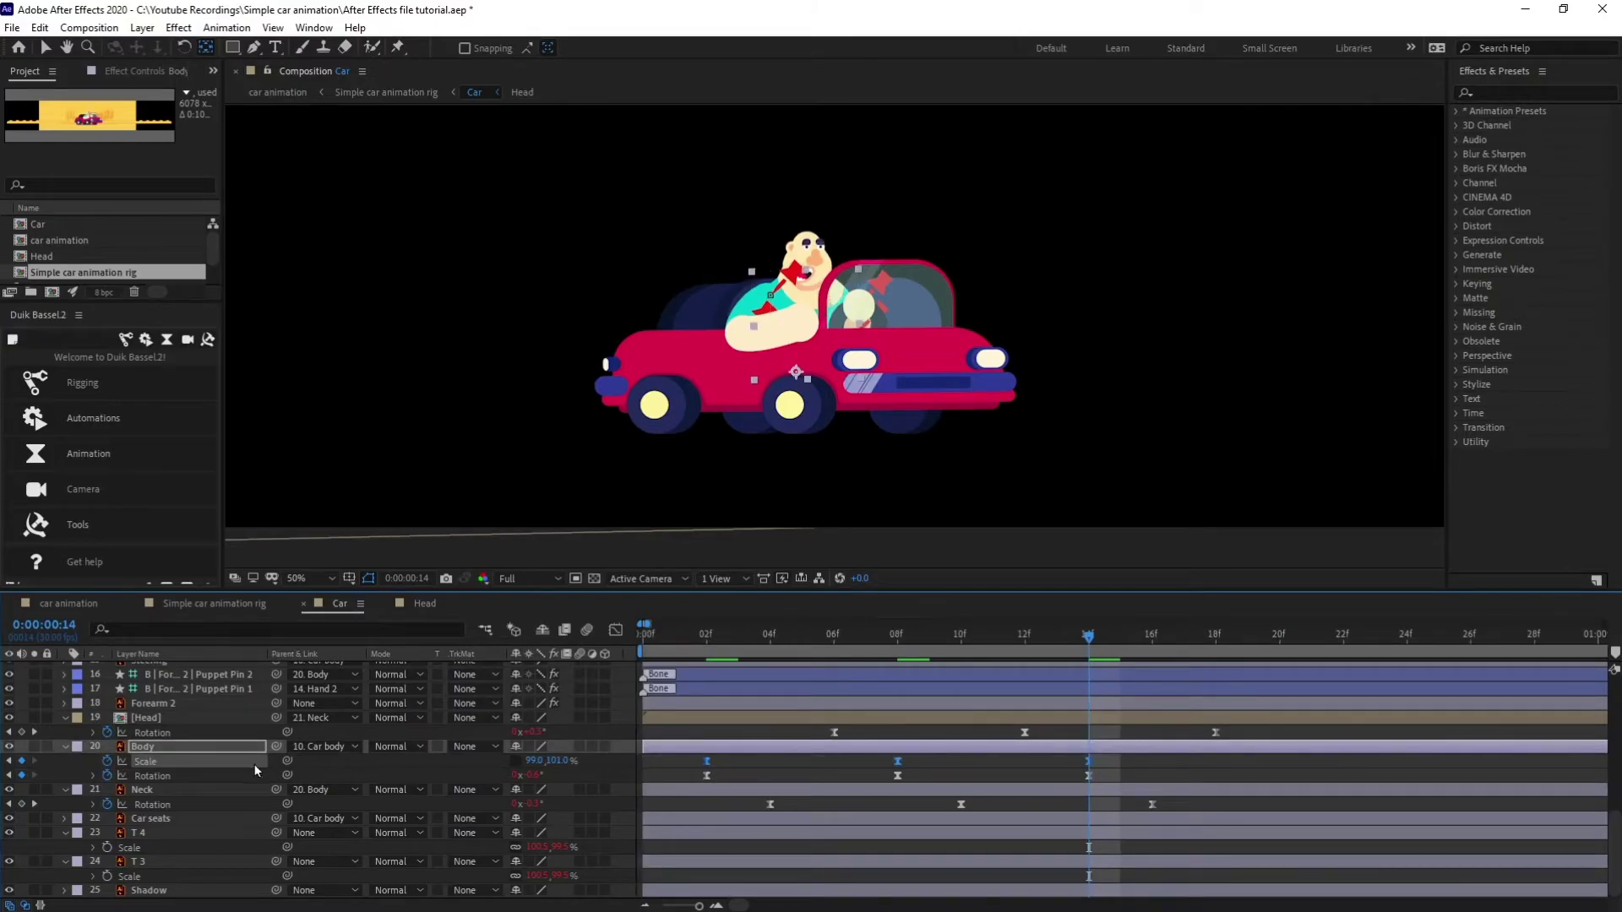
Copy the loopIn()+loopOut()-value; expression from Body's Rotation and apply it to Body's Scale
click(94, 777)
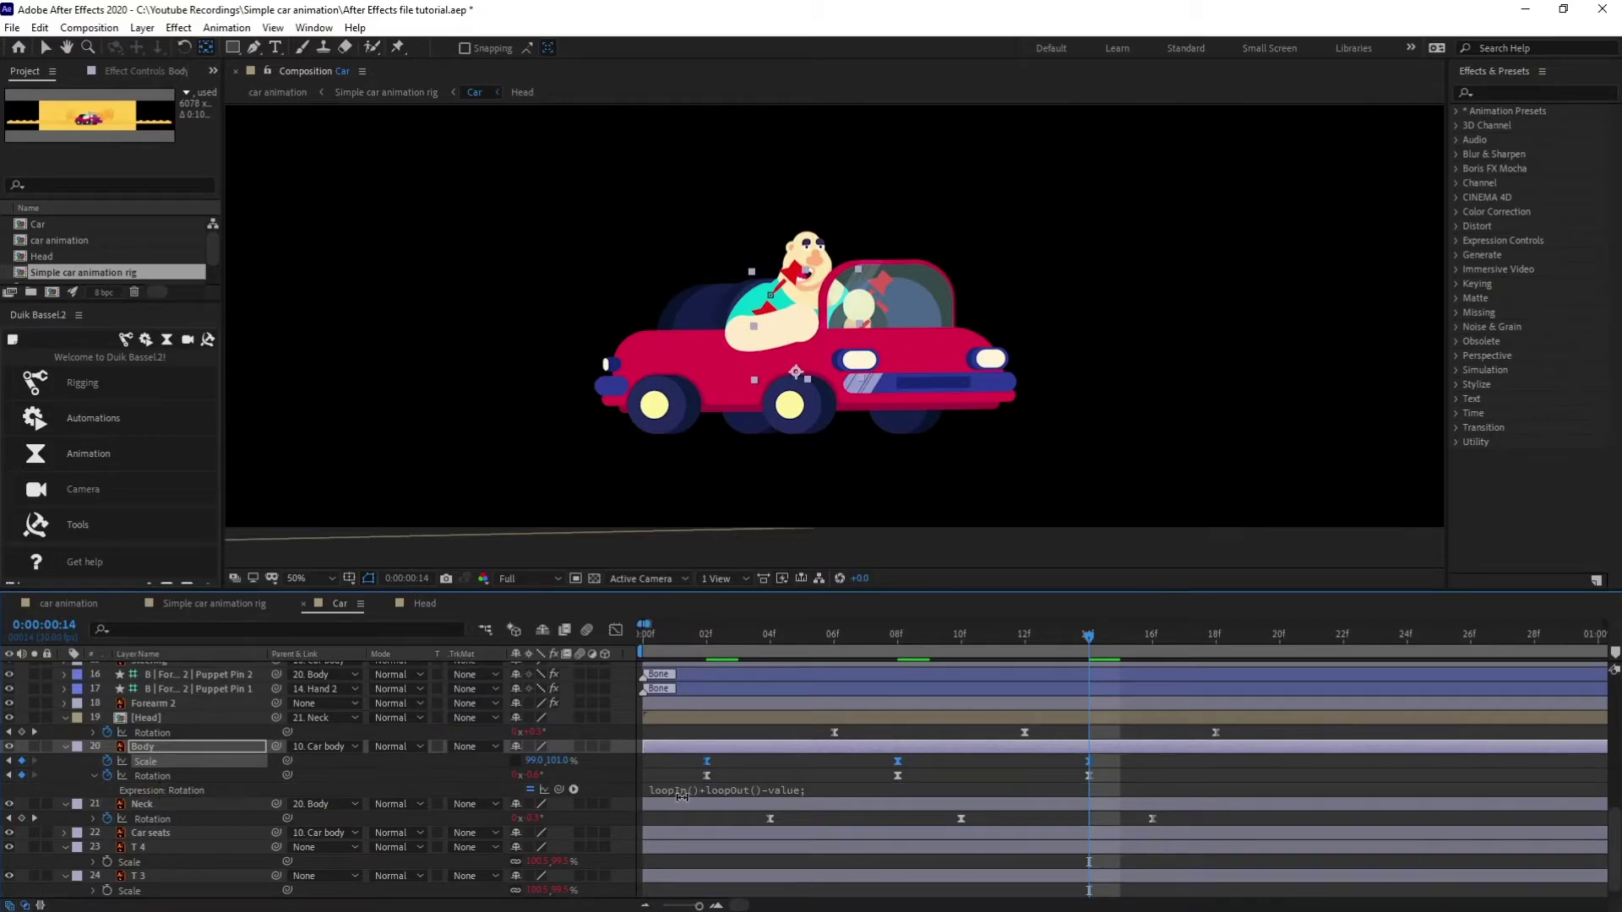
click(683, 793)
key(ctrl+c)
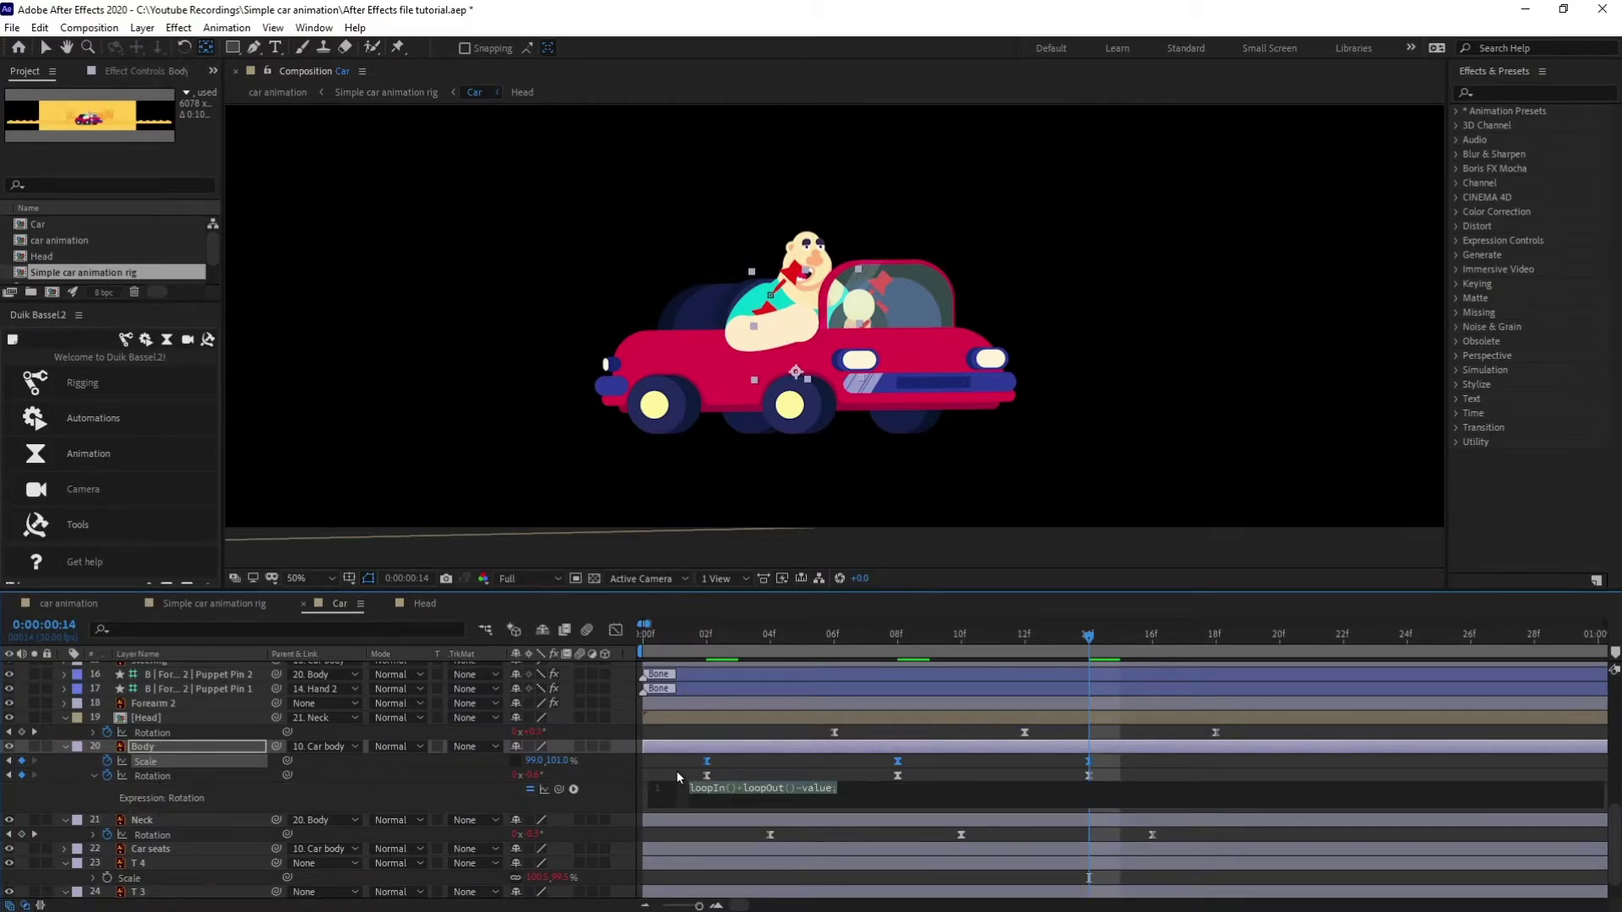
click(681, 779)
alt+click(106, 761)
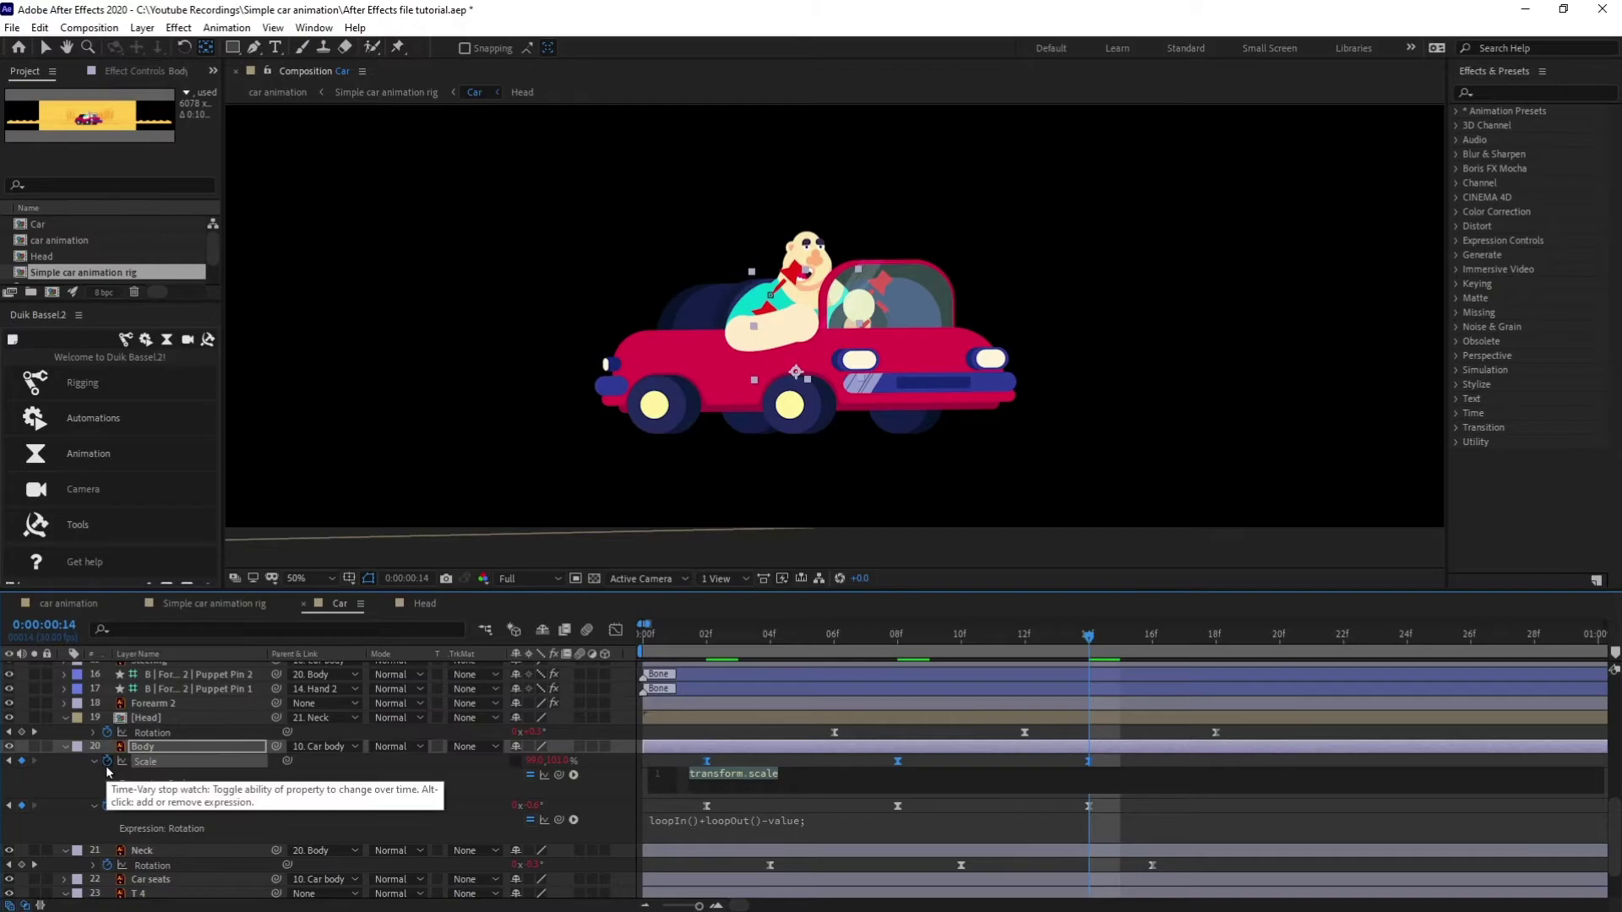
key(ctrl+v)
Shift Body's three Scale keyframes later so they fall at frames 5, 11 and 17, and preview the animation from the start
drag(1106, 760, 798, 768)
key(minus)
drag(679, 645, 640, 644)
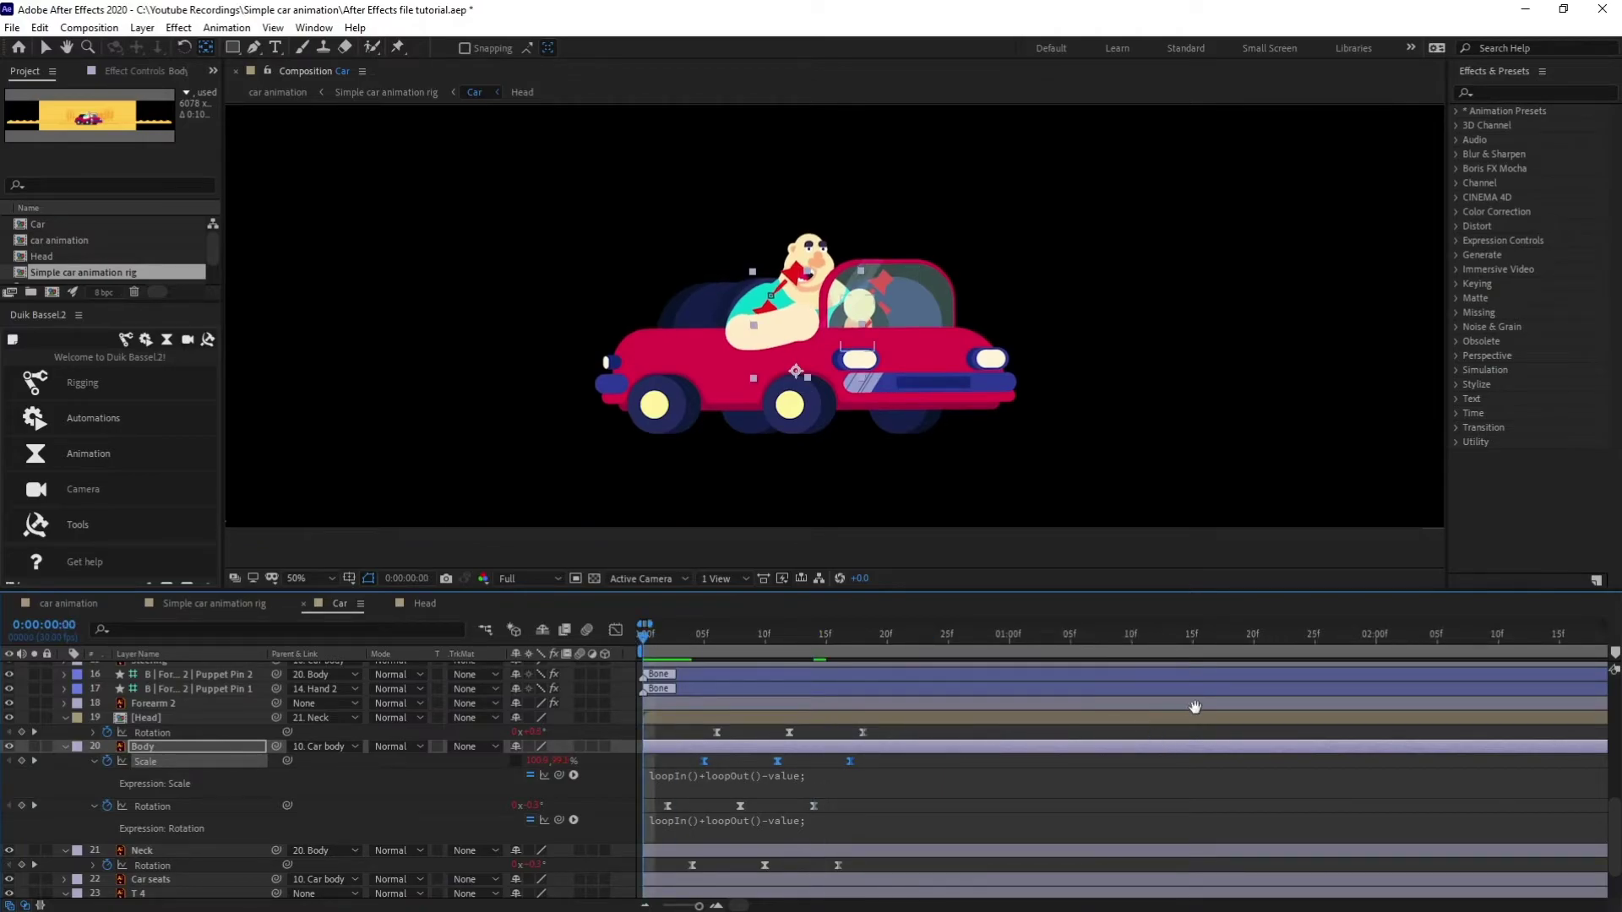
key(space)
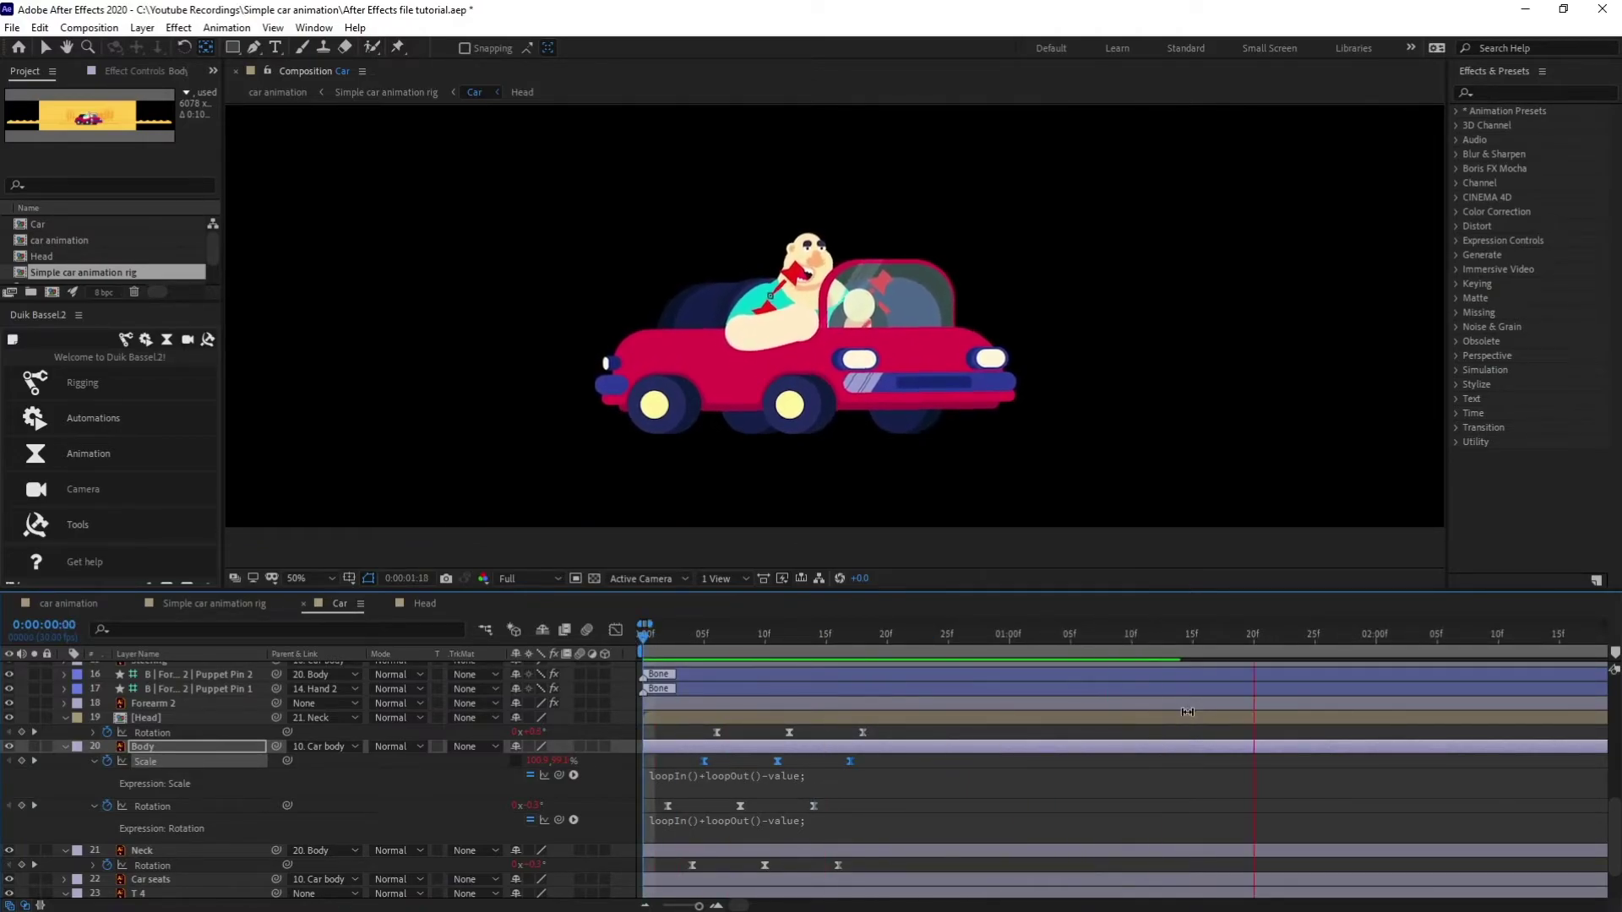
key(space)
key(space)
key(space)
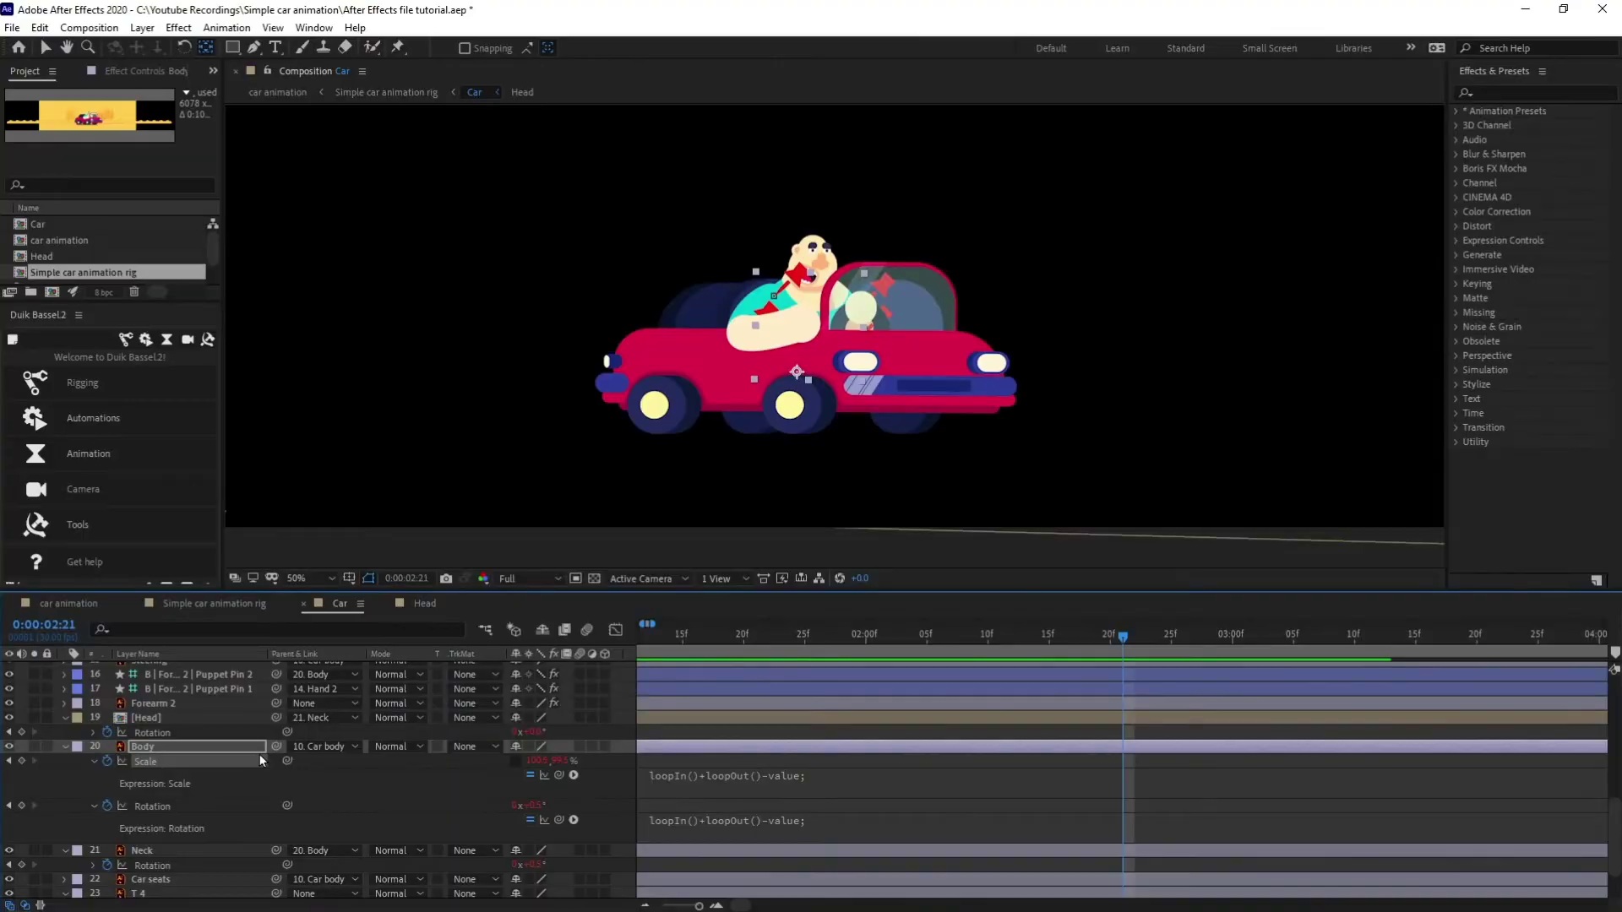
Turn off visibility of the four Arm and Forearm 2 puppet pin bone layers and hide them from the timeline as shy layers
scroll(243, 762, up, 3)
scroll(243, 762, down, 1)
click(212, 775)
ctrl+click(219, 762)
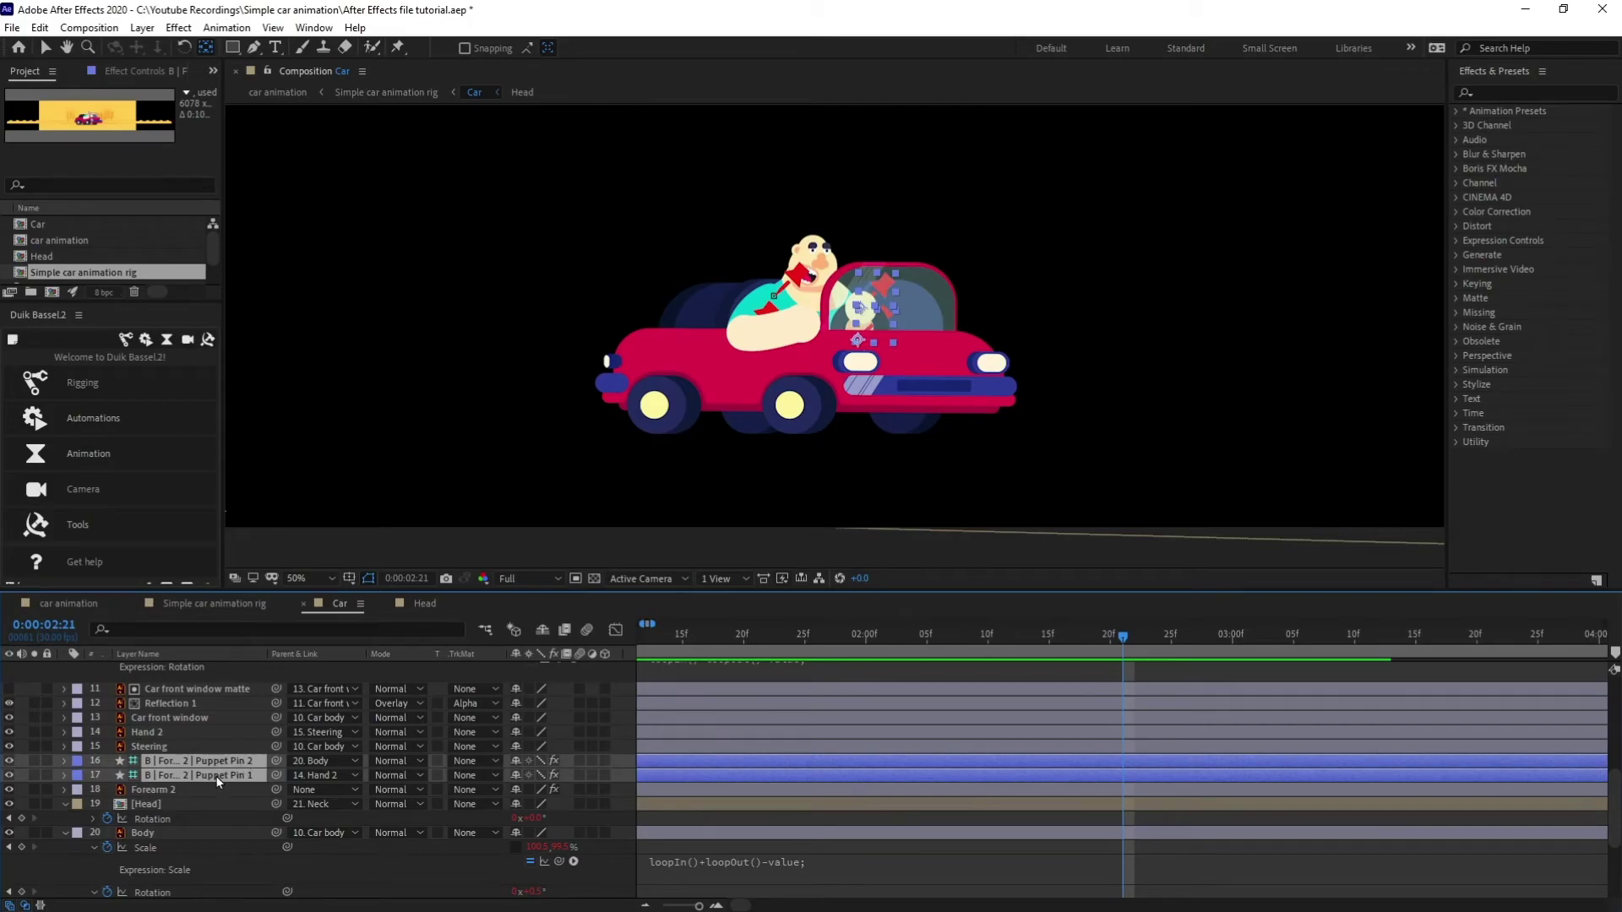
scroll(228, 769, up, 5)
click(196, 699)
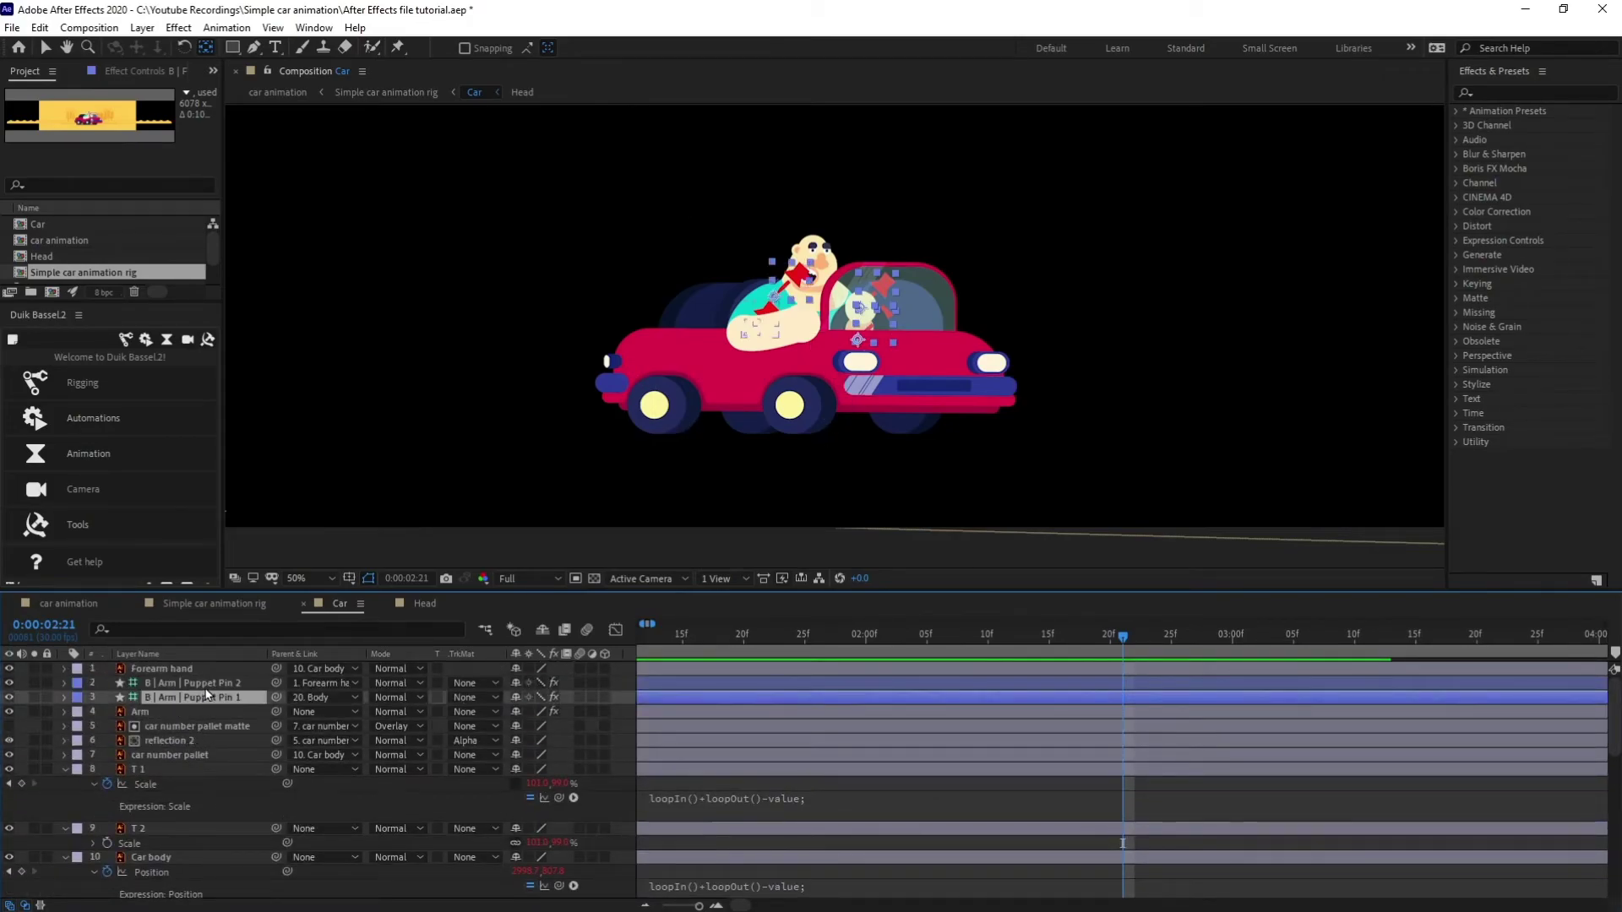
ctrl+click(193, 682)
drag(7, 698, 8, 683)
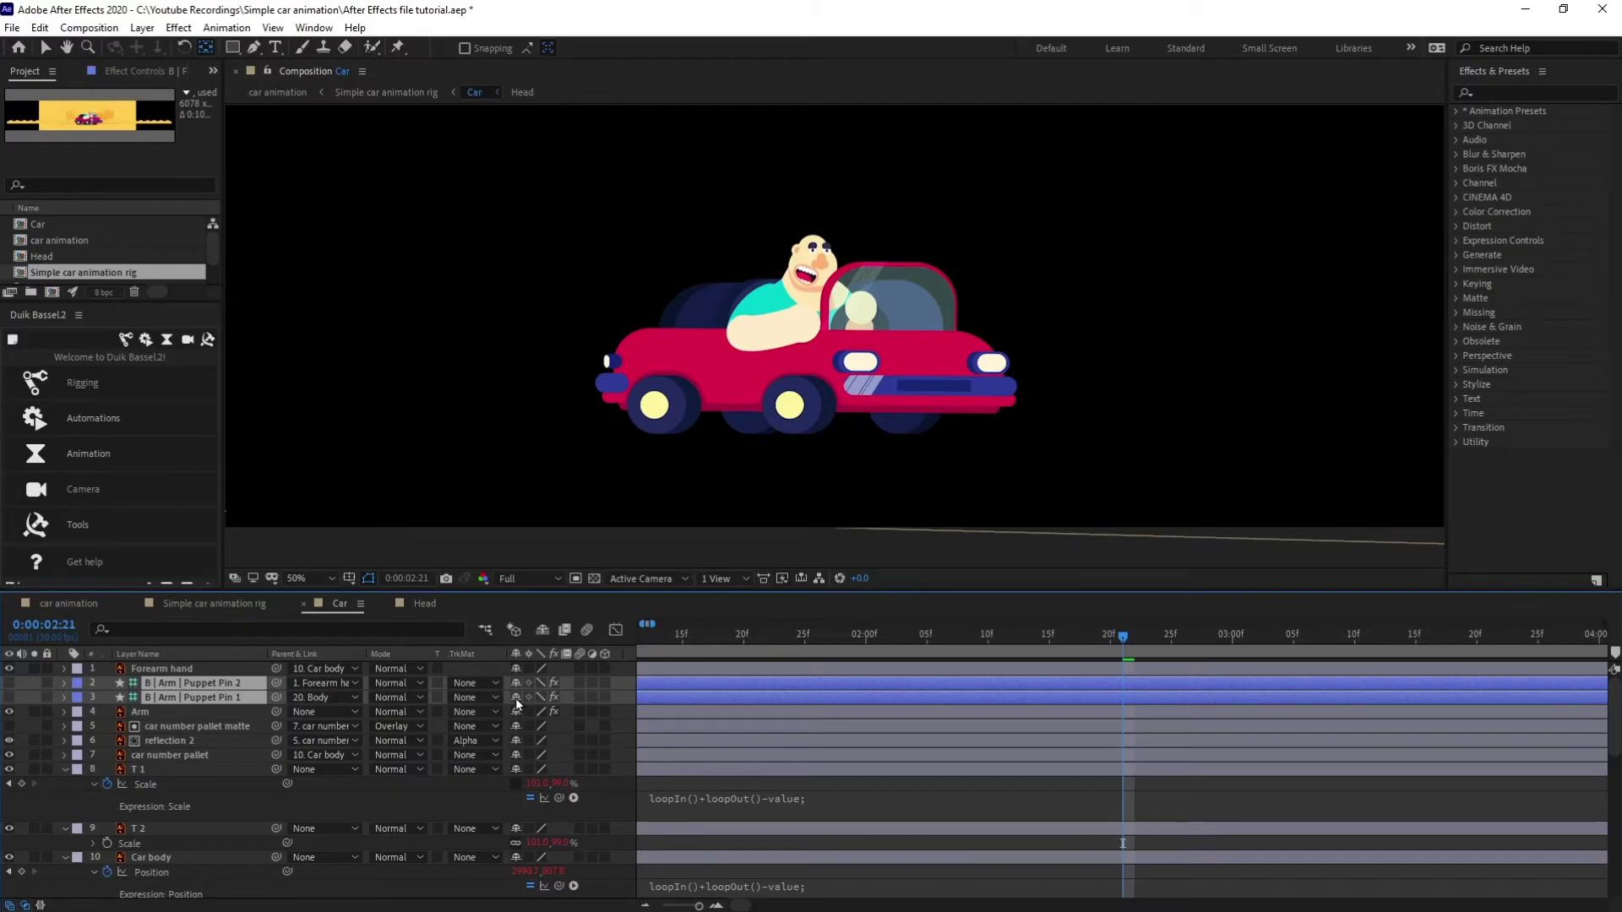
click(544, 631)
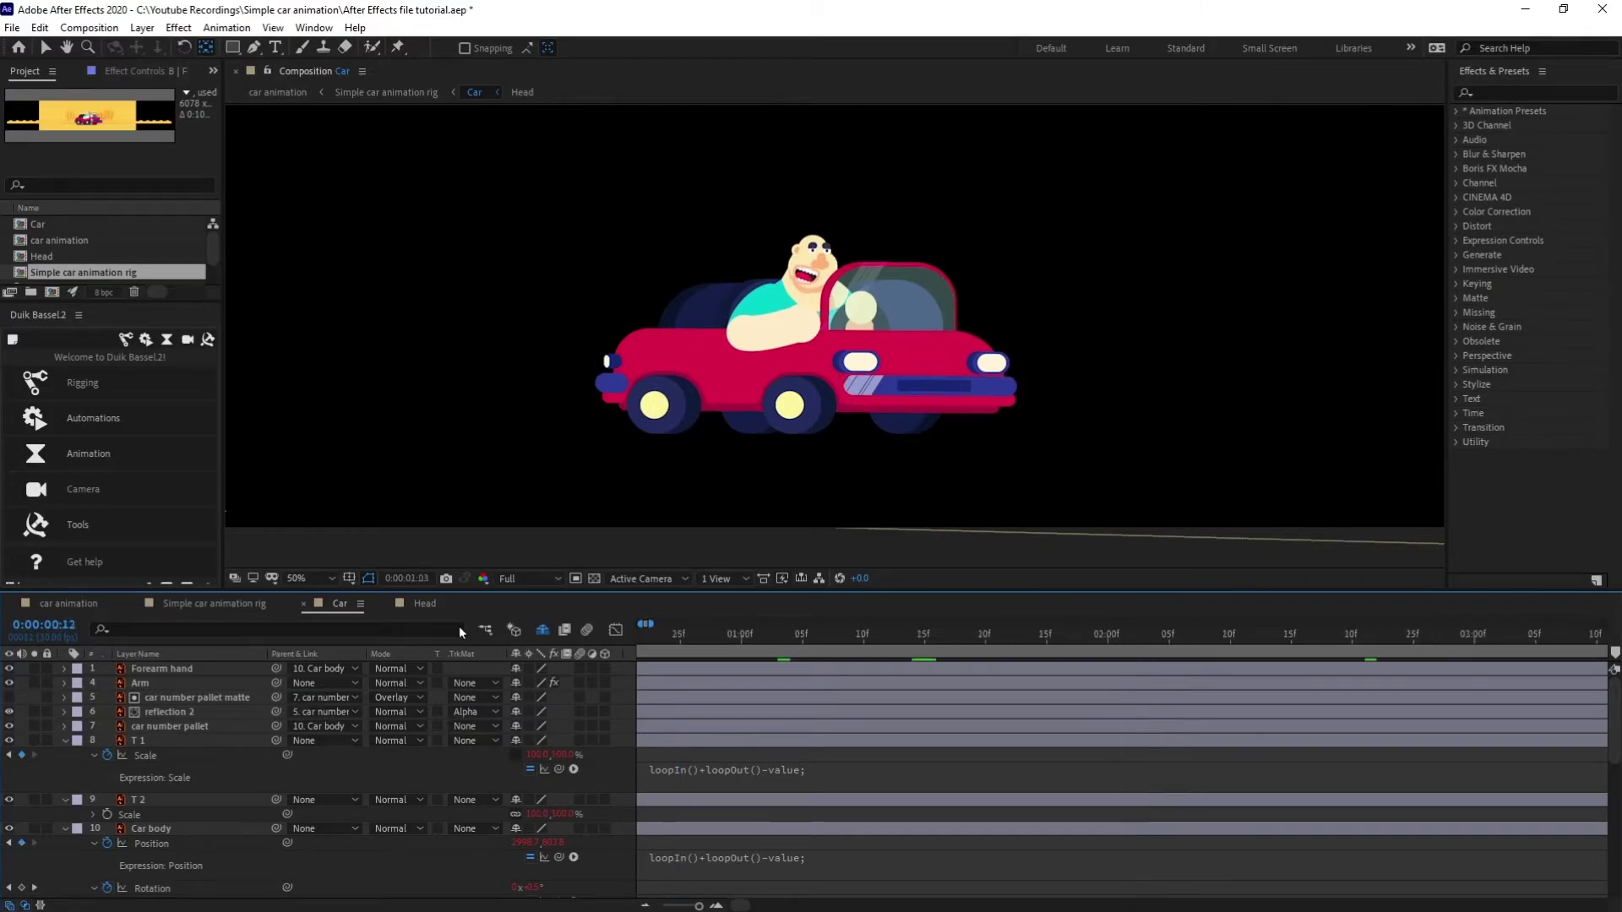
Save the project and preview the Simple car animation rig composition
key(ctrl+s)
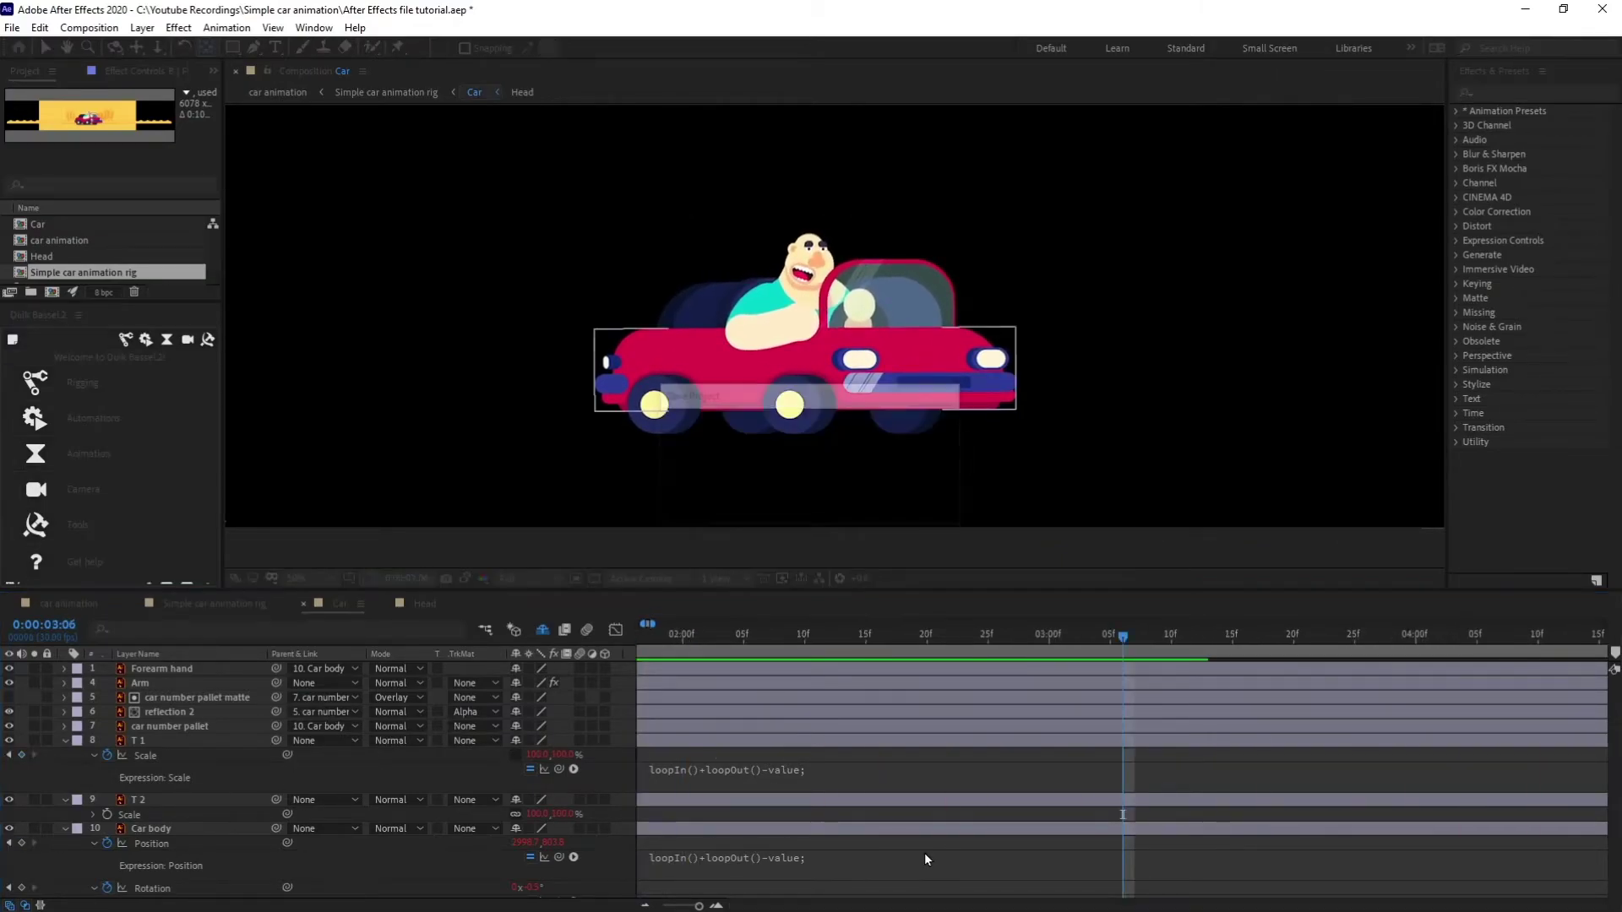
click(226, 604)
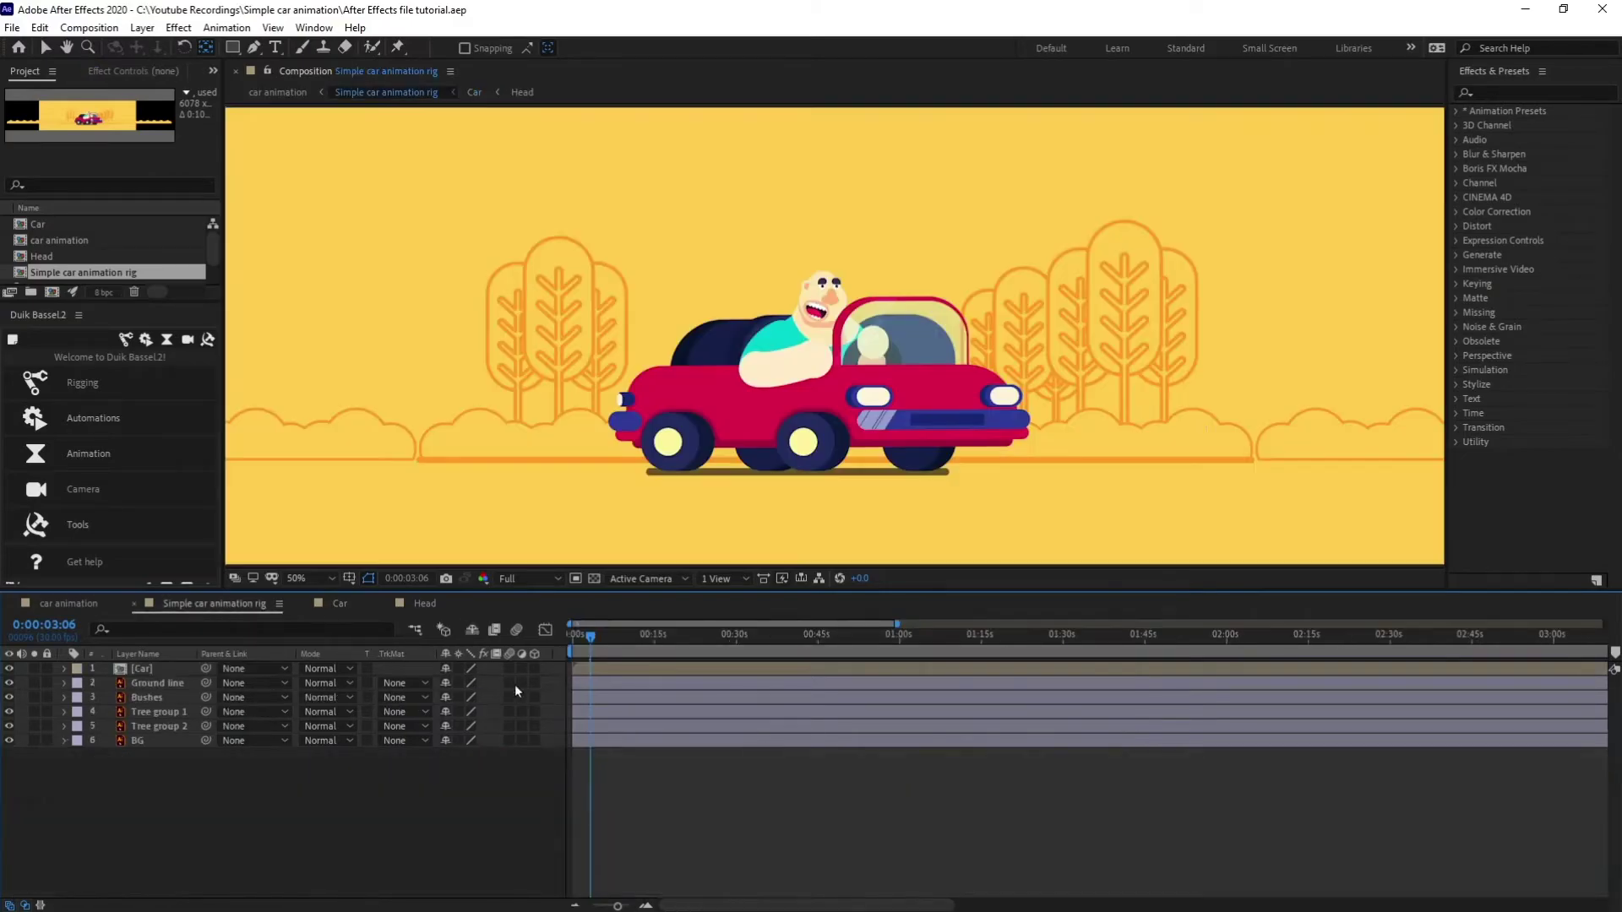
key(space)
key(space)
In the Car composition, set the reflection 2 layer's blending mode to Overlay
click(341, 604)
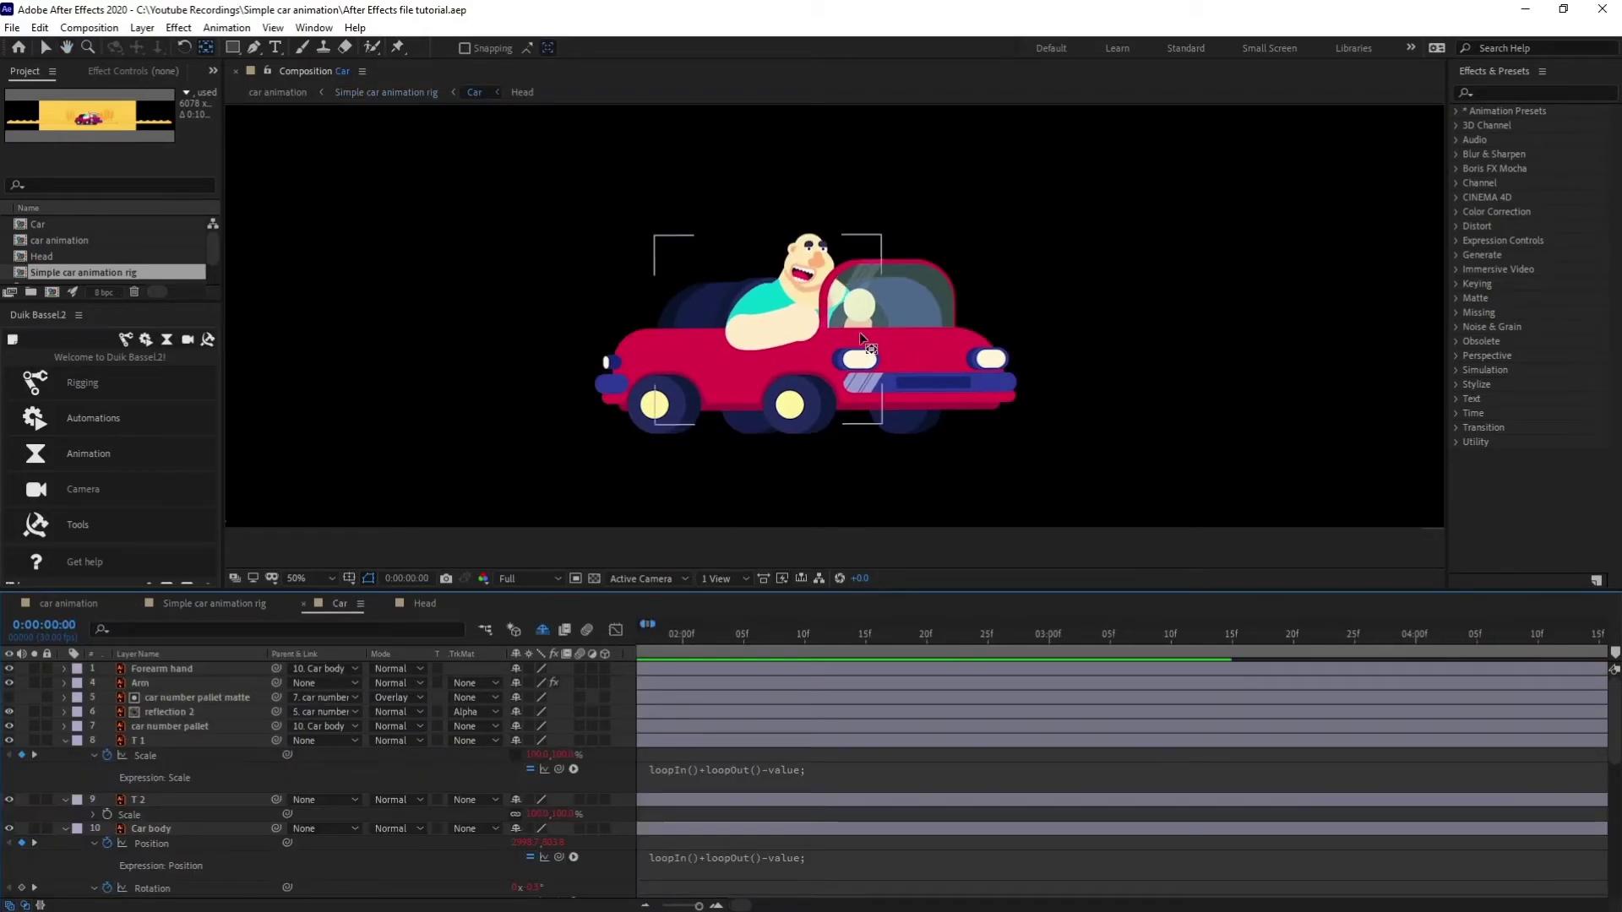
click(176, 712)
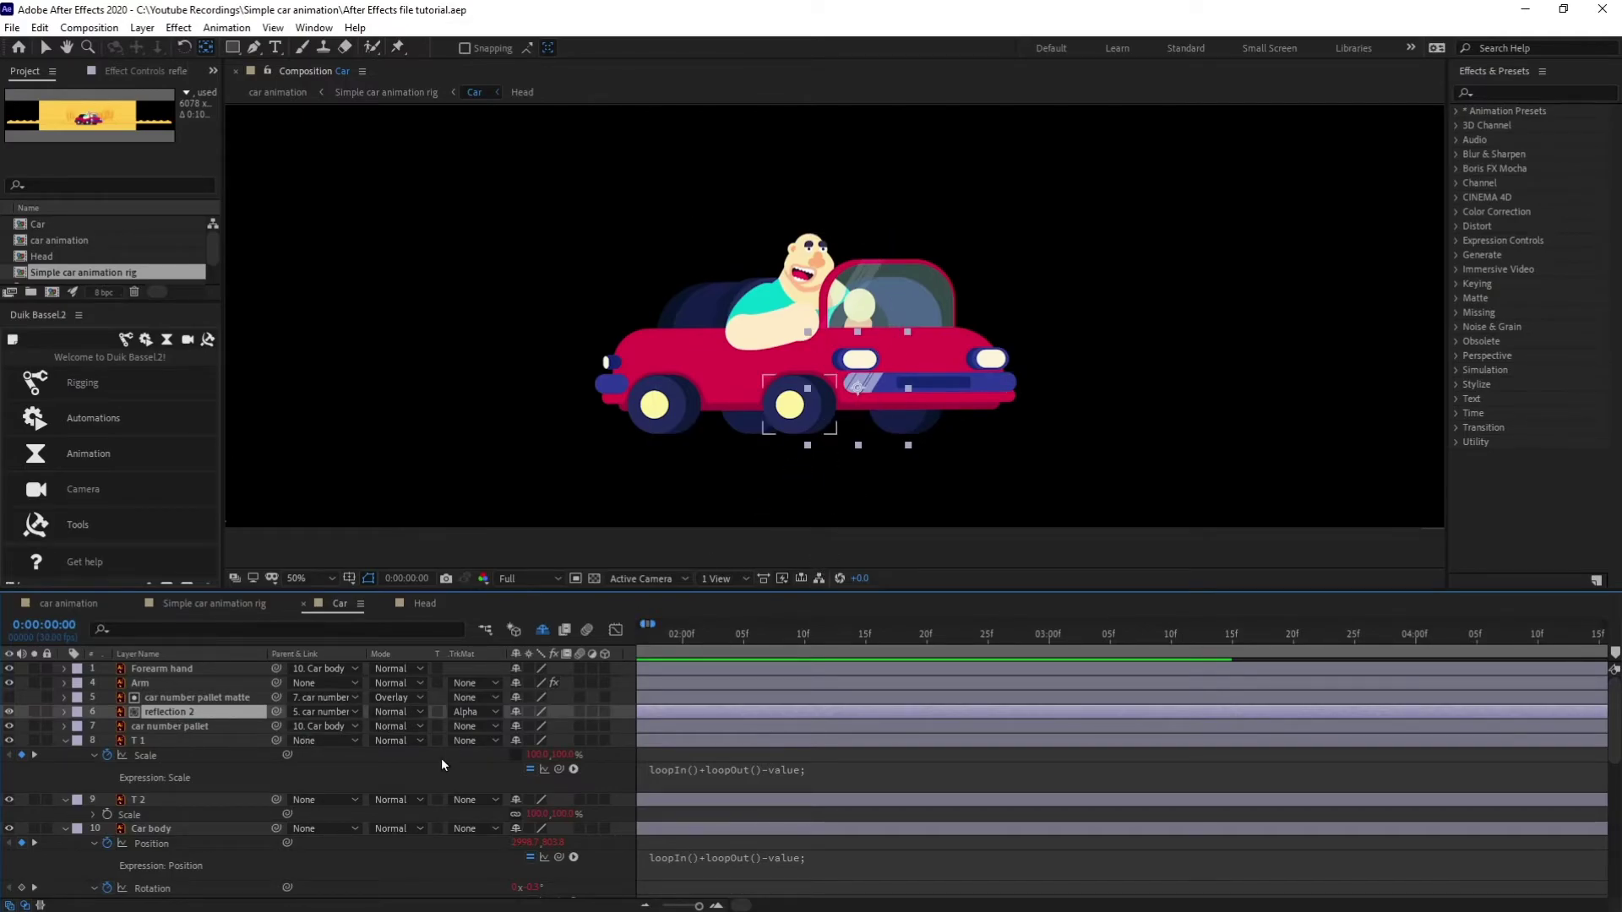
click(396, 712)
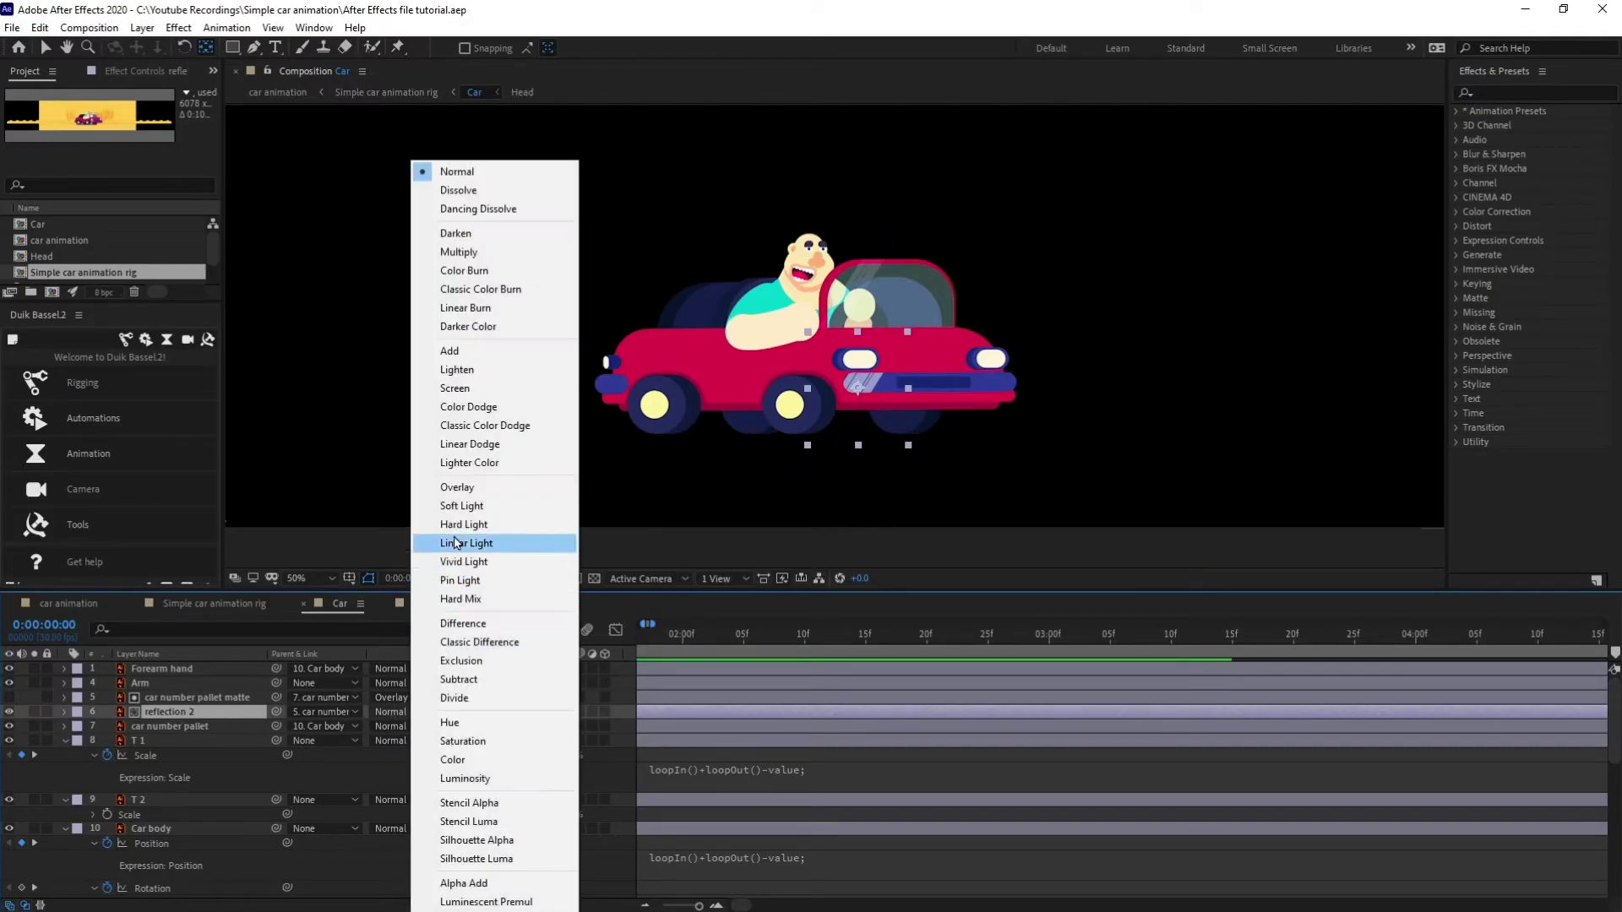
click(457, 488)
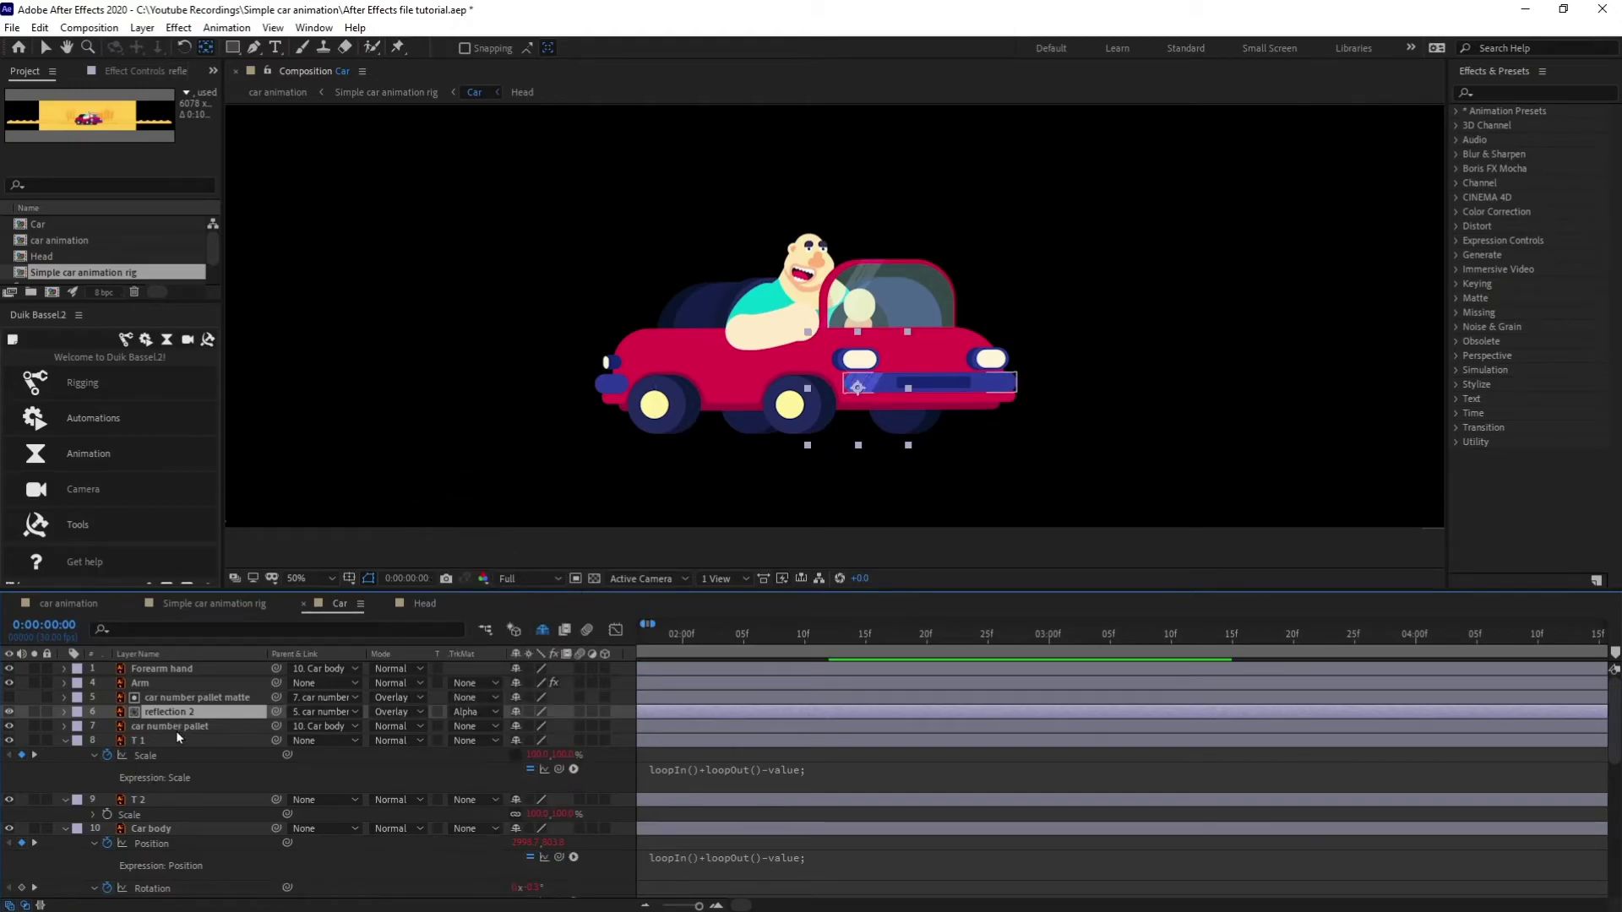
Add Position keyframes at frame 0 to both the reflection 2 and Reflection 1 layers
scroll(171, 726, down, 2)
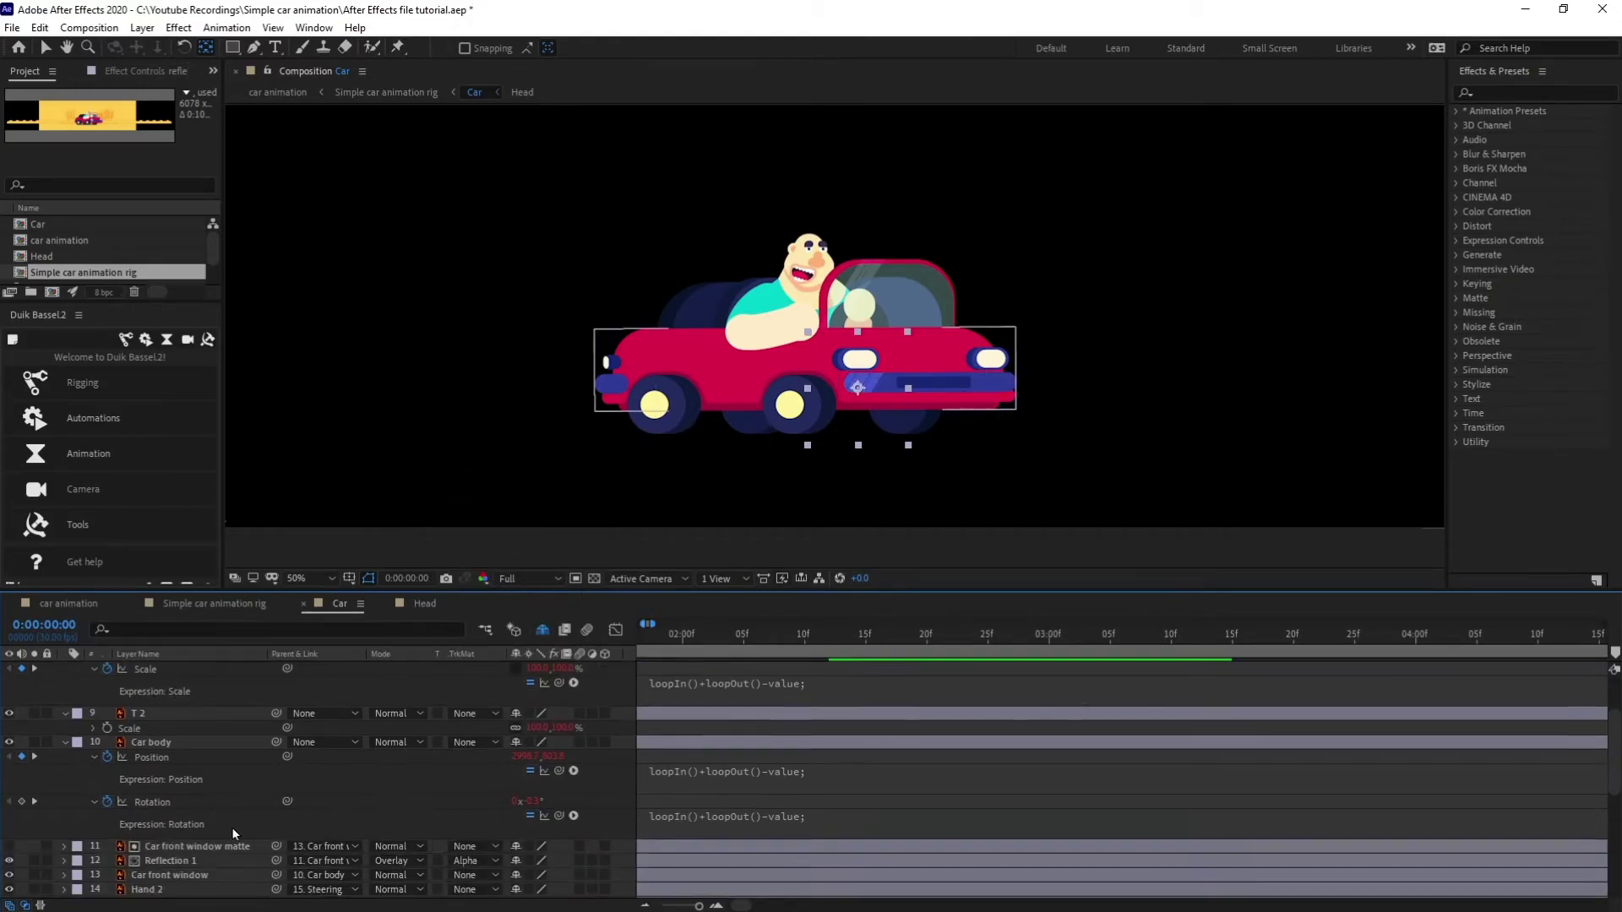
scroll(231, 828, down, 1)
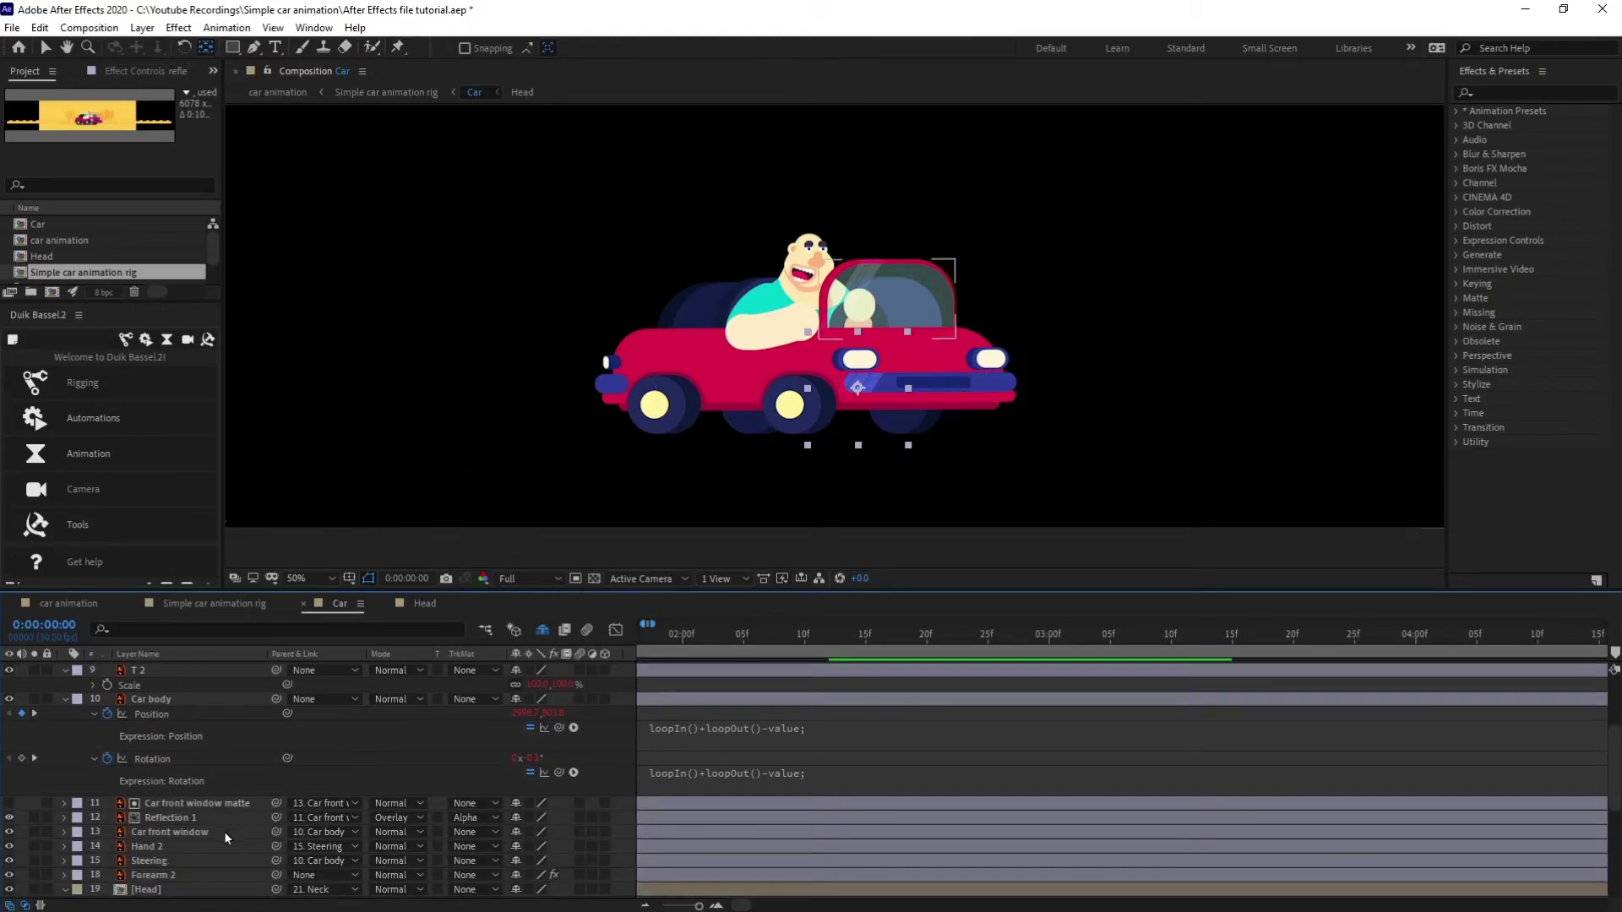
click(180, 820)
scroll(524, 767, up, 3)
drag(650, 632, 436, 639)
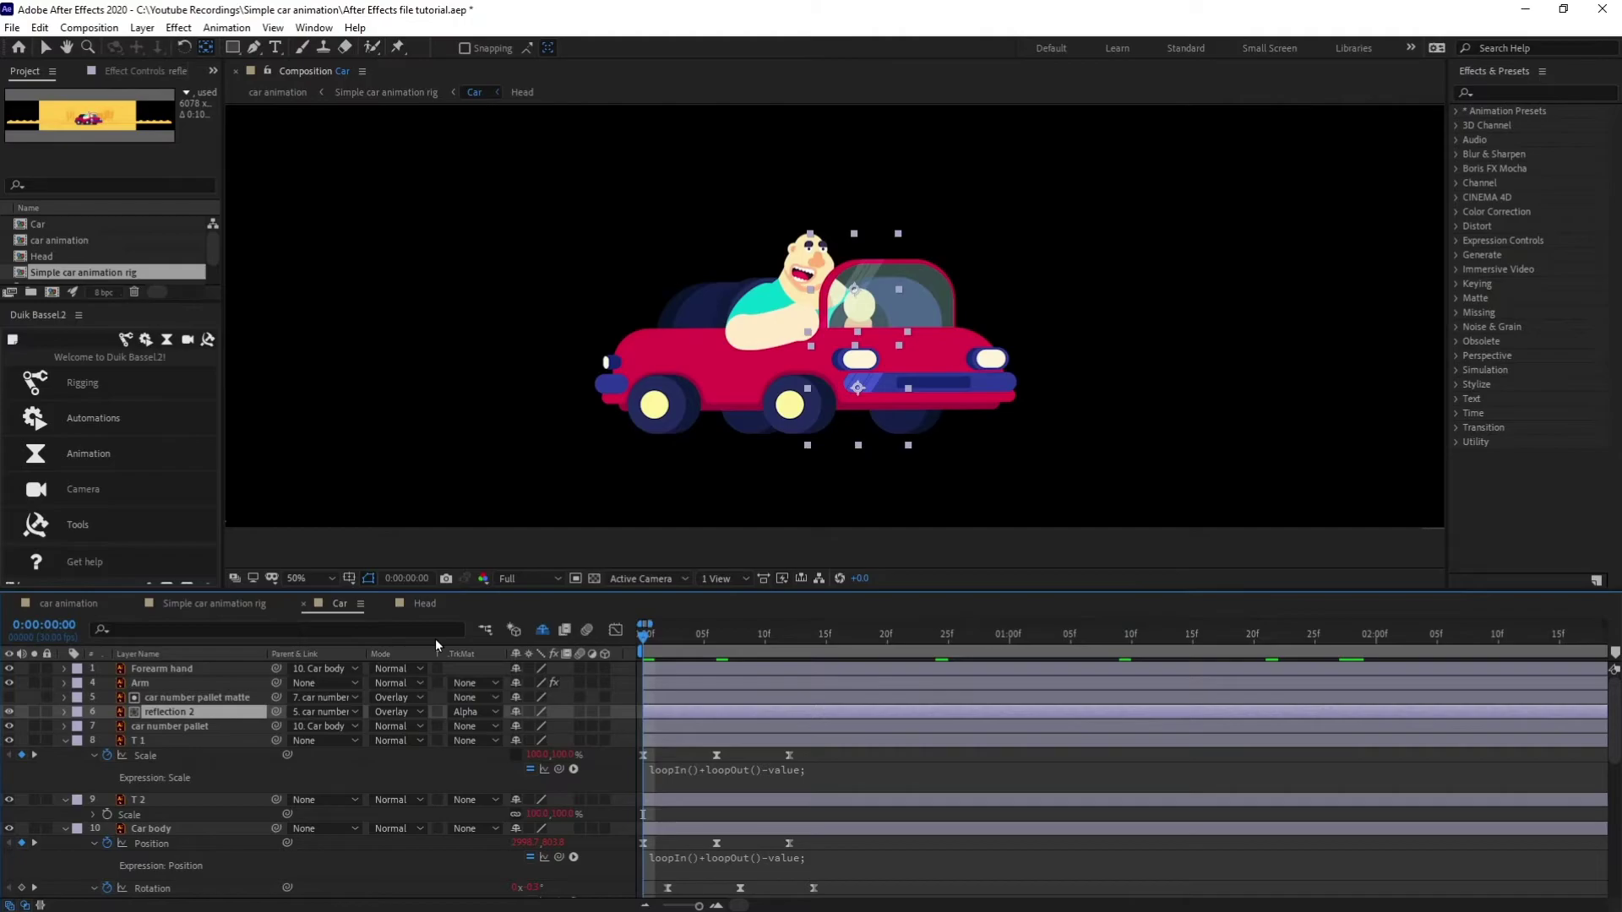
key(p)
click(108, 727)
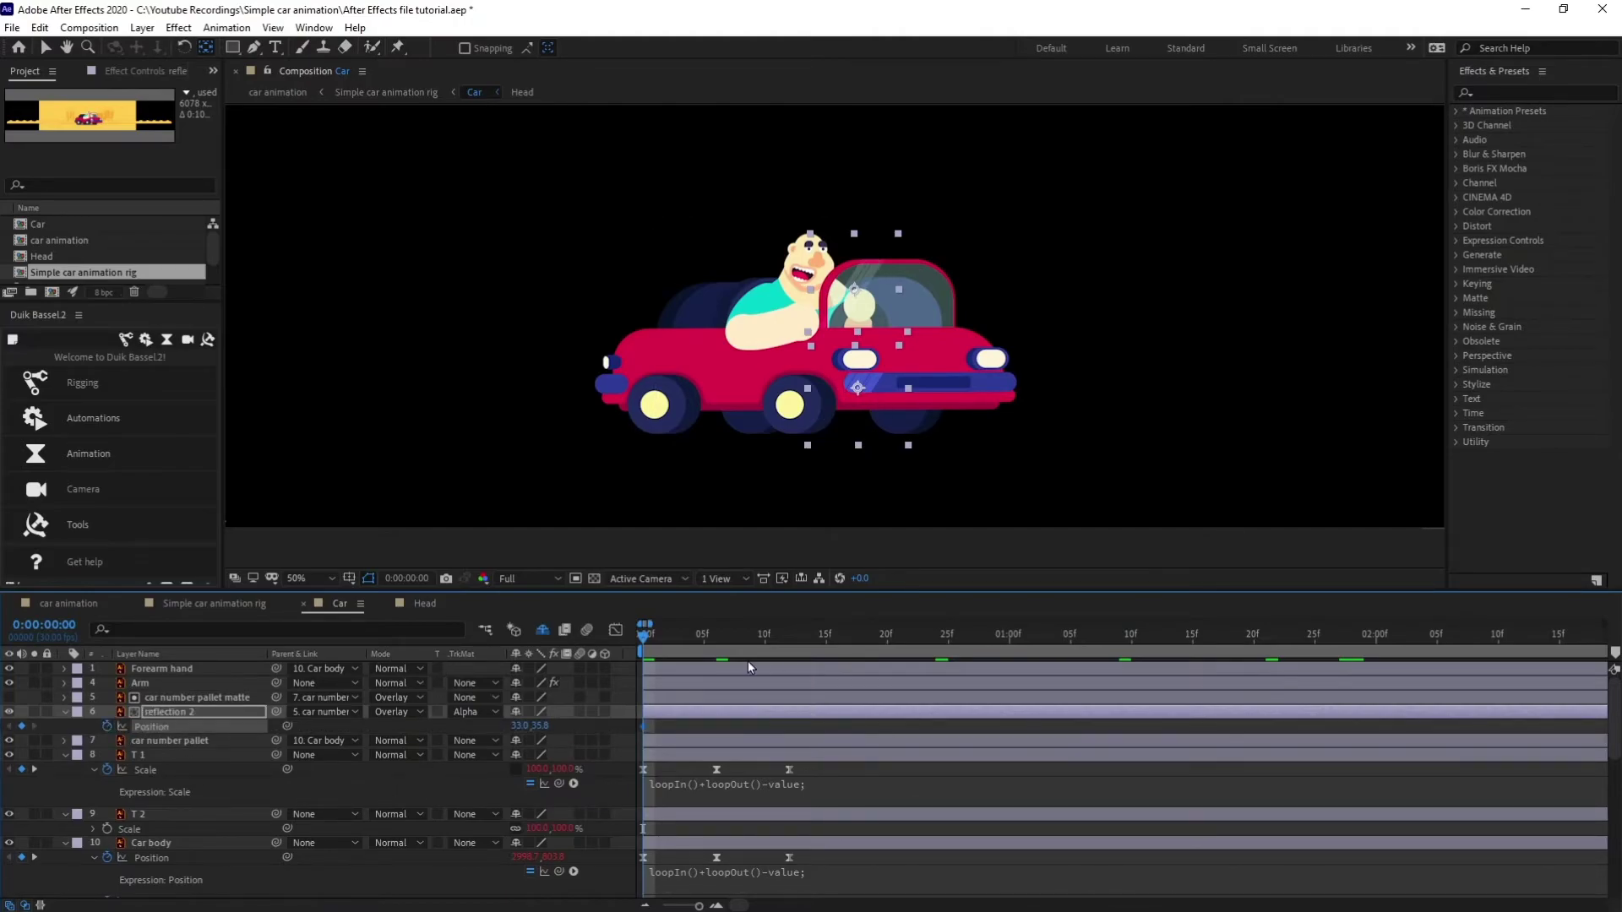
Keyframe both reflections sweeping across the car: beyond its right end at frame 20, and left of the windshield and bumper at frame 0
click(44, 626)
text(+20)
key(Return)
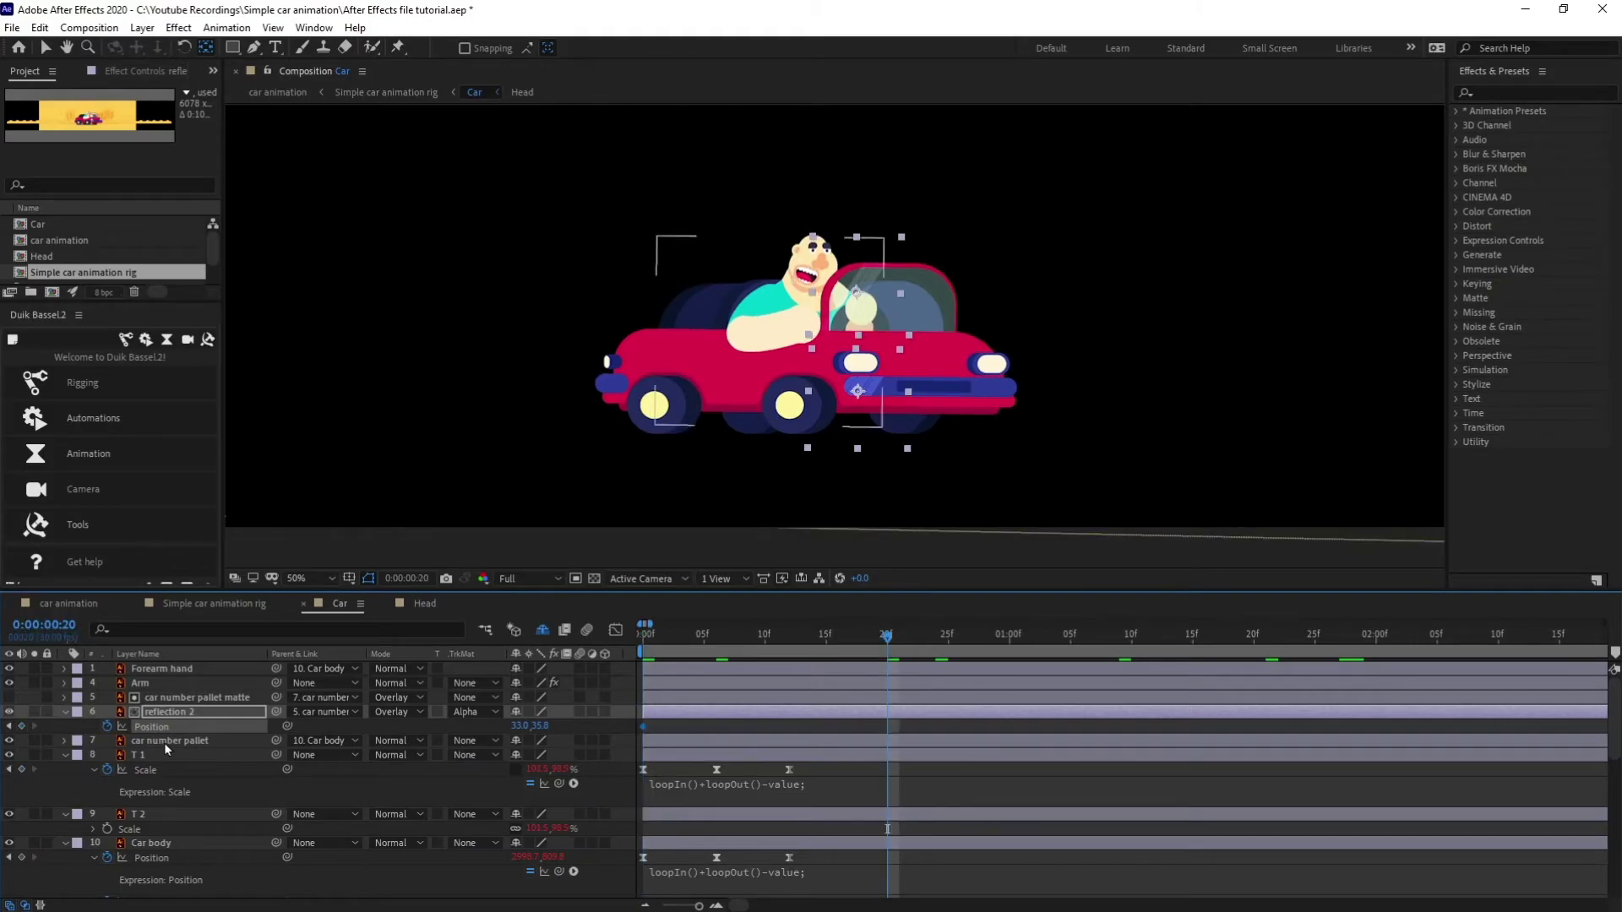
key(v)
drag(858, 400, 1078, 411)
drag(865, 636, 579, 630)
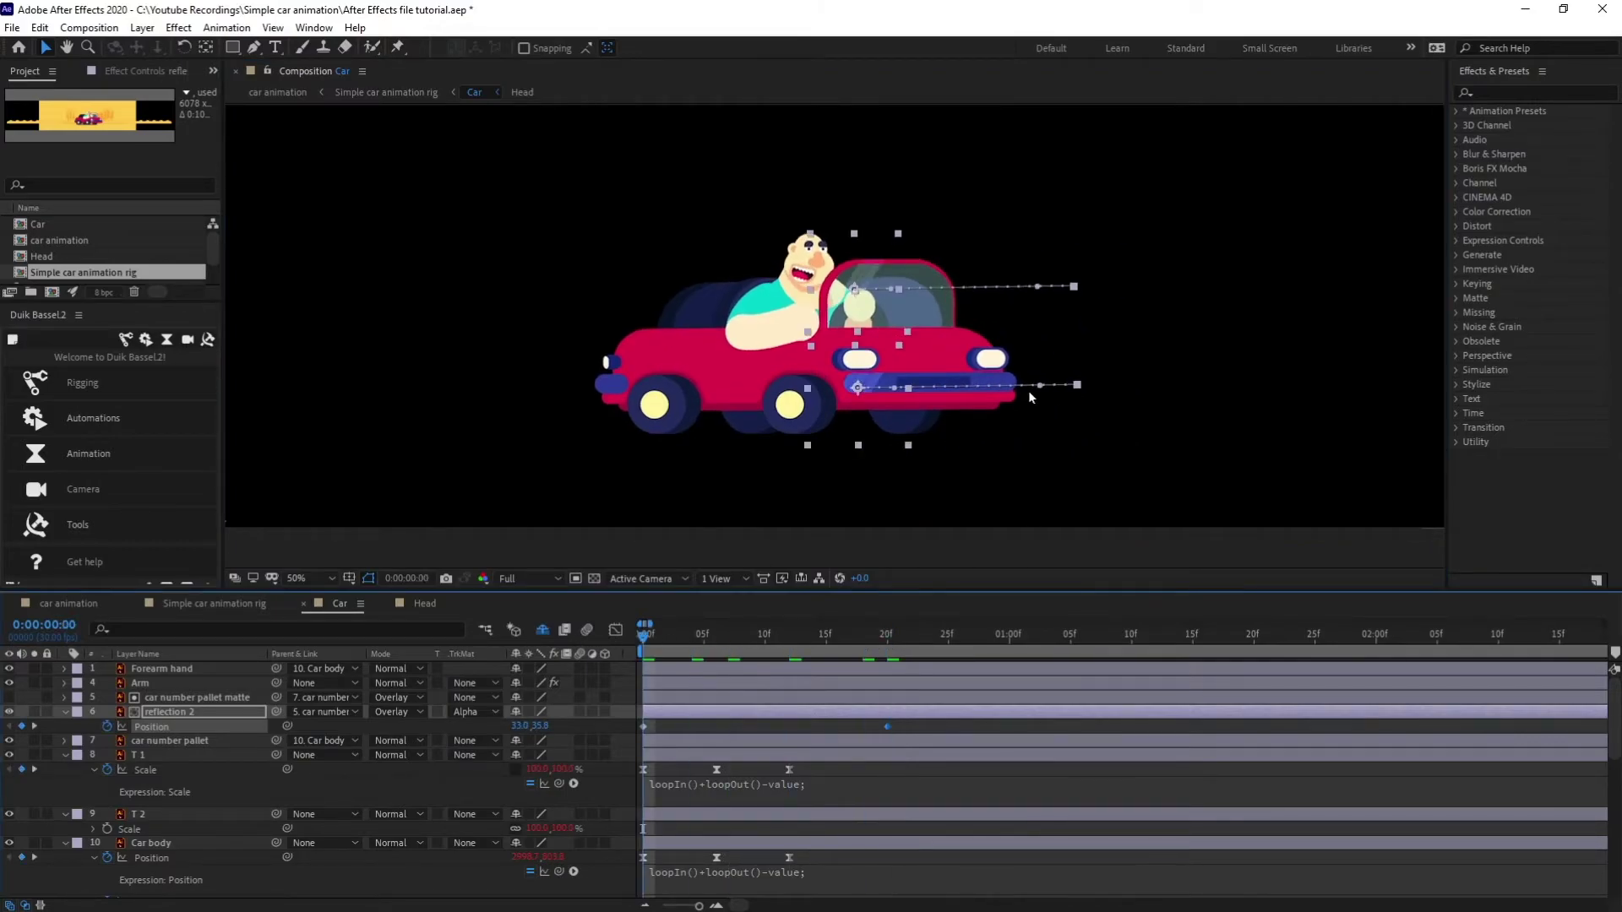
drag(857, 392, 782, 387)
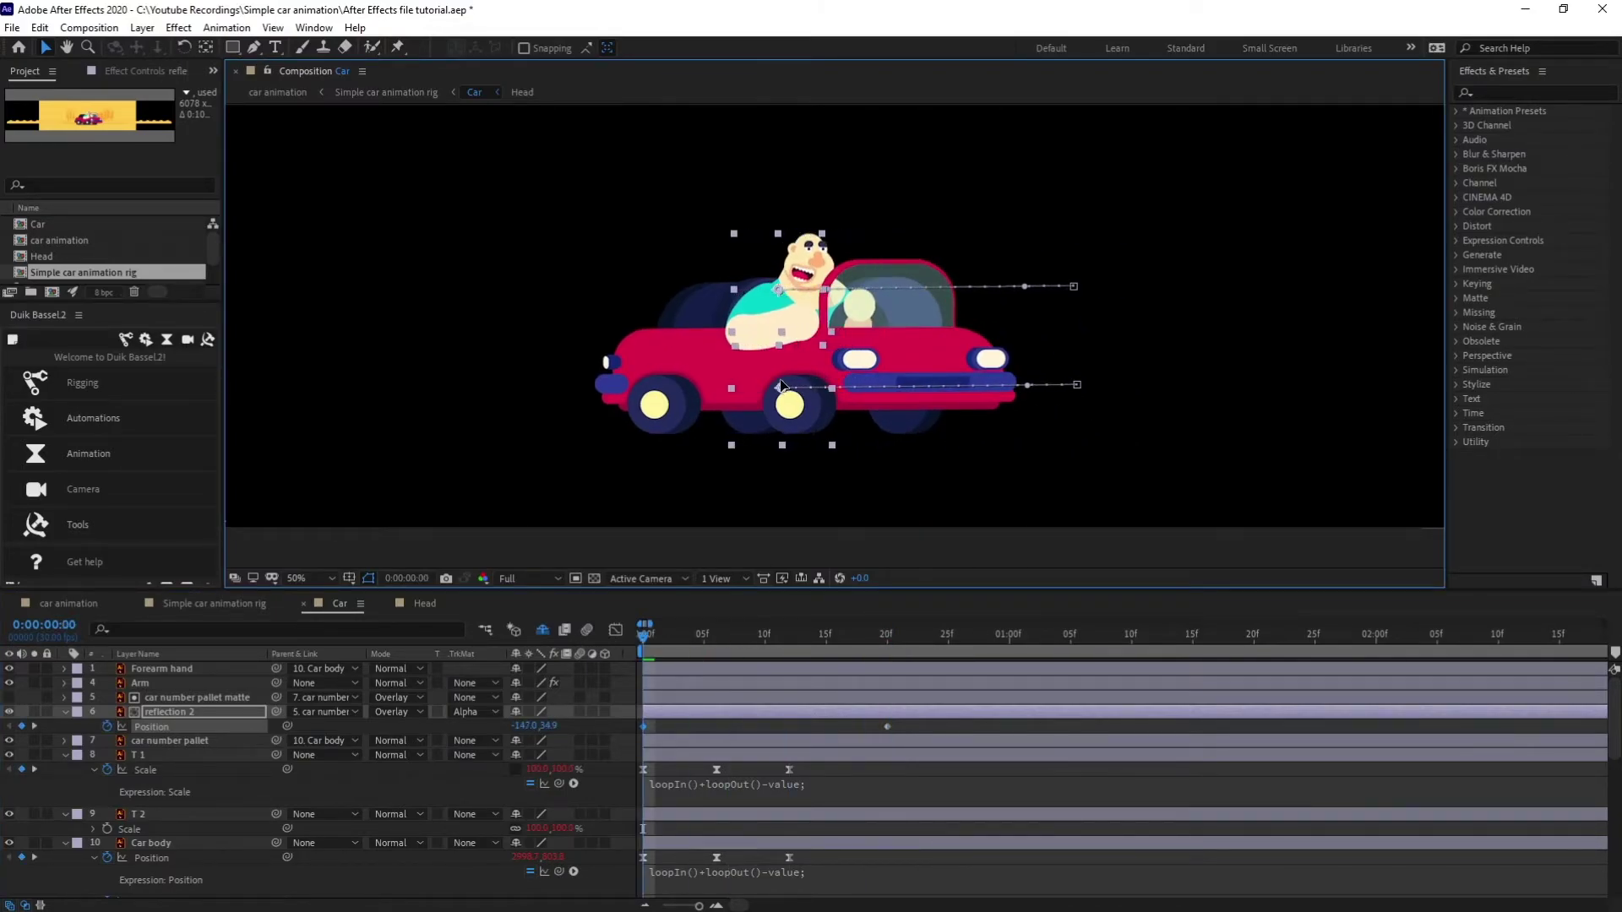
Copy the loopIn()+loopOut()-value; expression from Car body's Rotation and apply it to Reflection 1's Position
scroll(905, 722, down, 6)
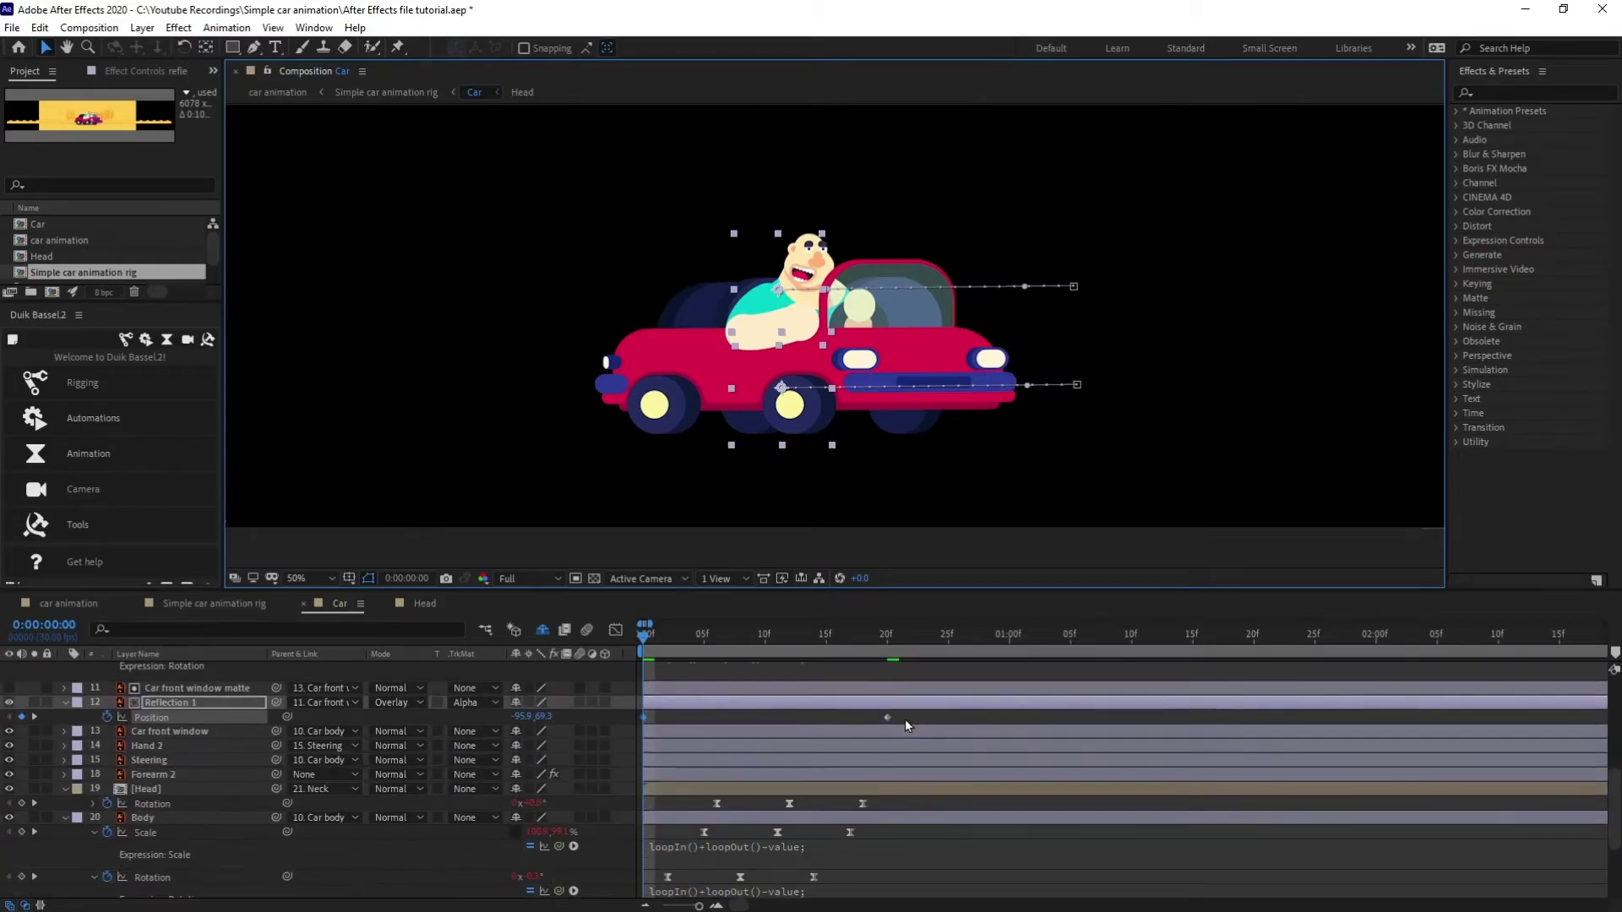
scroll(905, 721, up, 2)
click(770, 747)
key(ctrl+c)
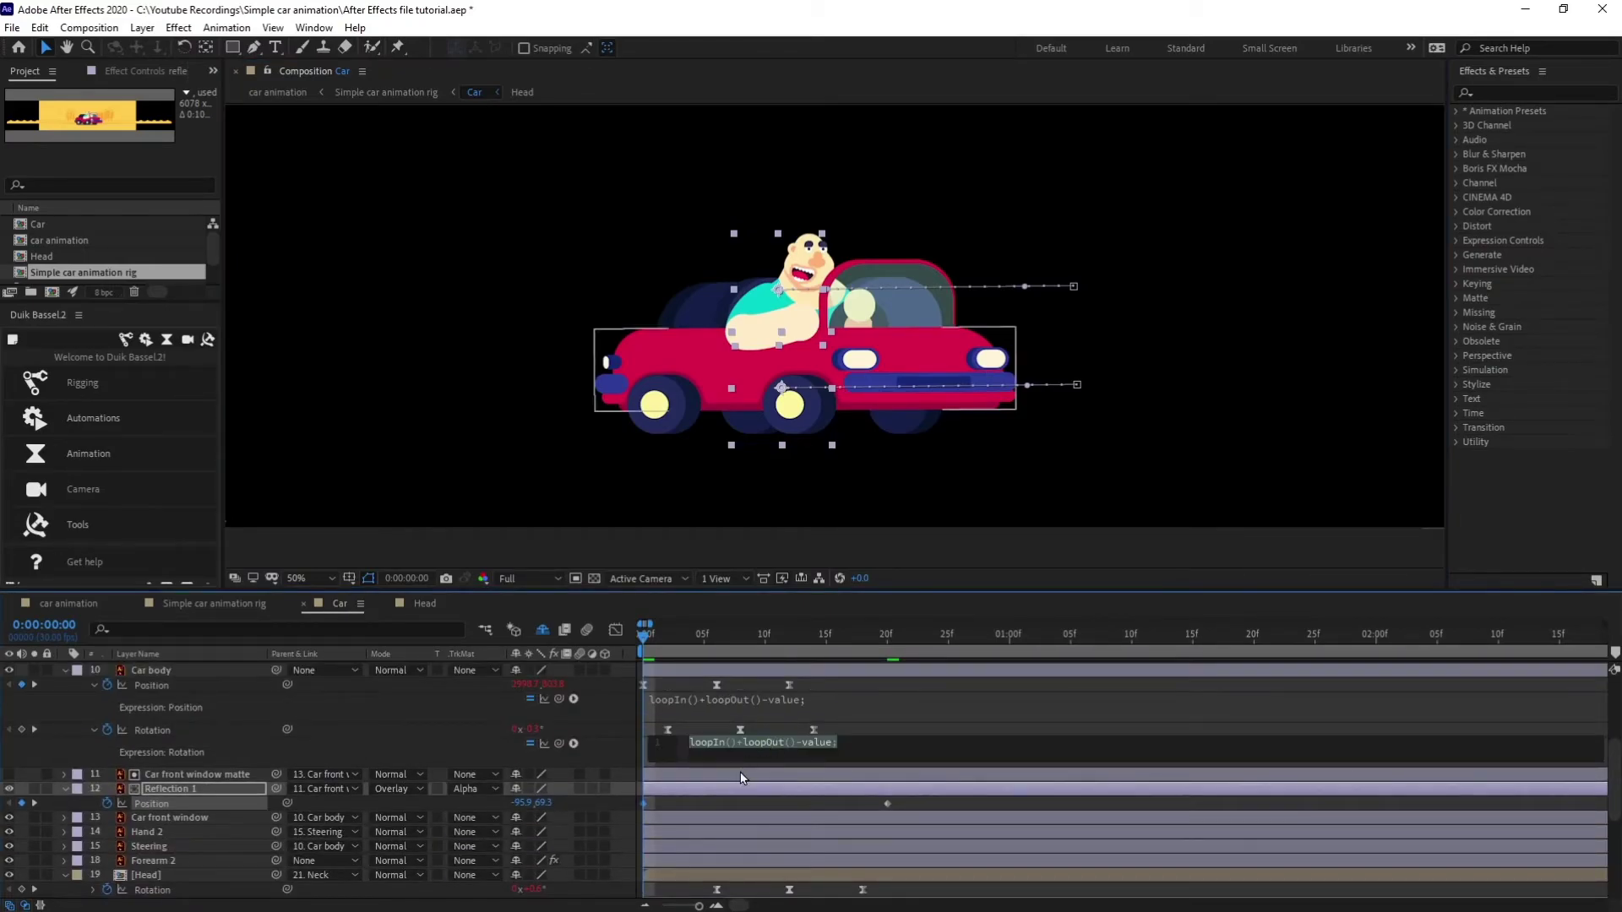
alt+click(104, 803)
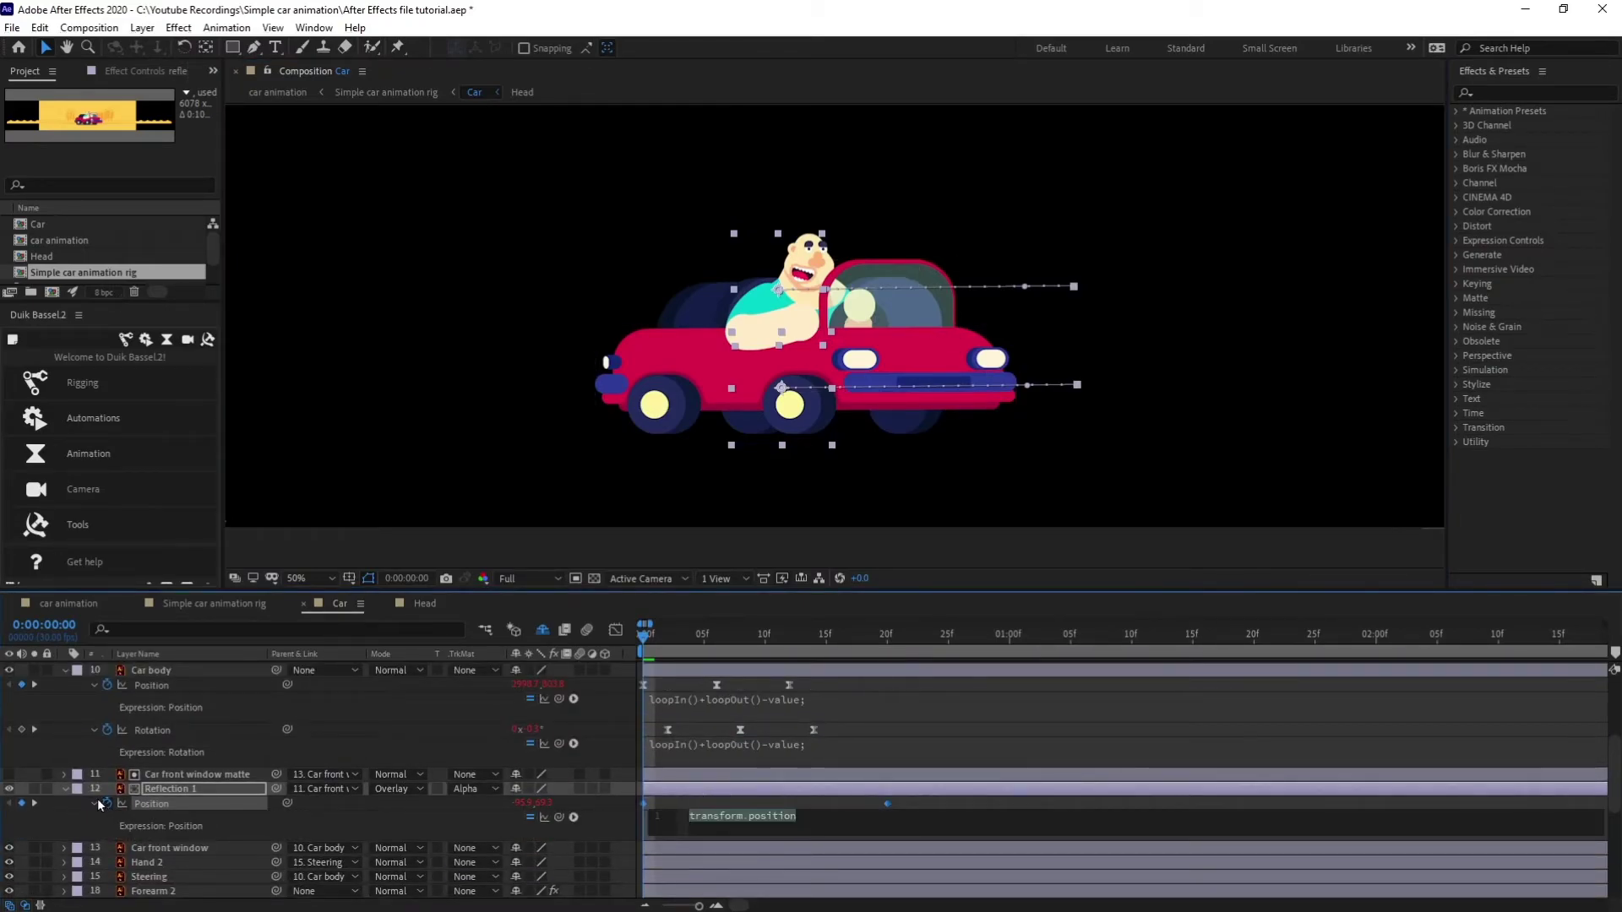
key(ctrl+v)
click(869, 682)
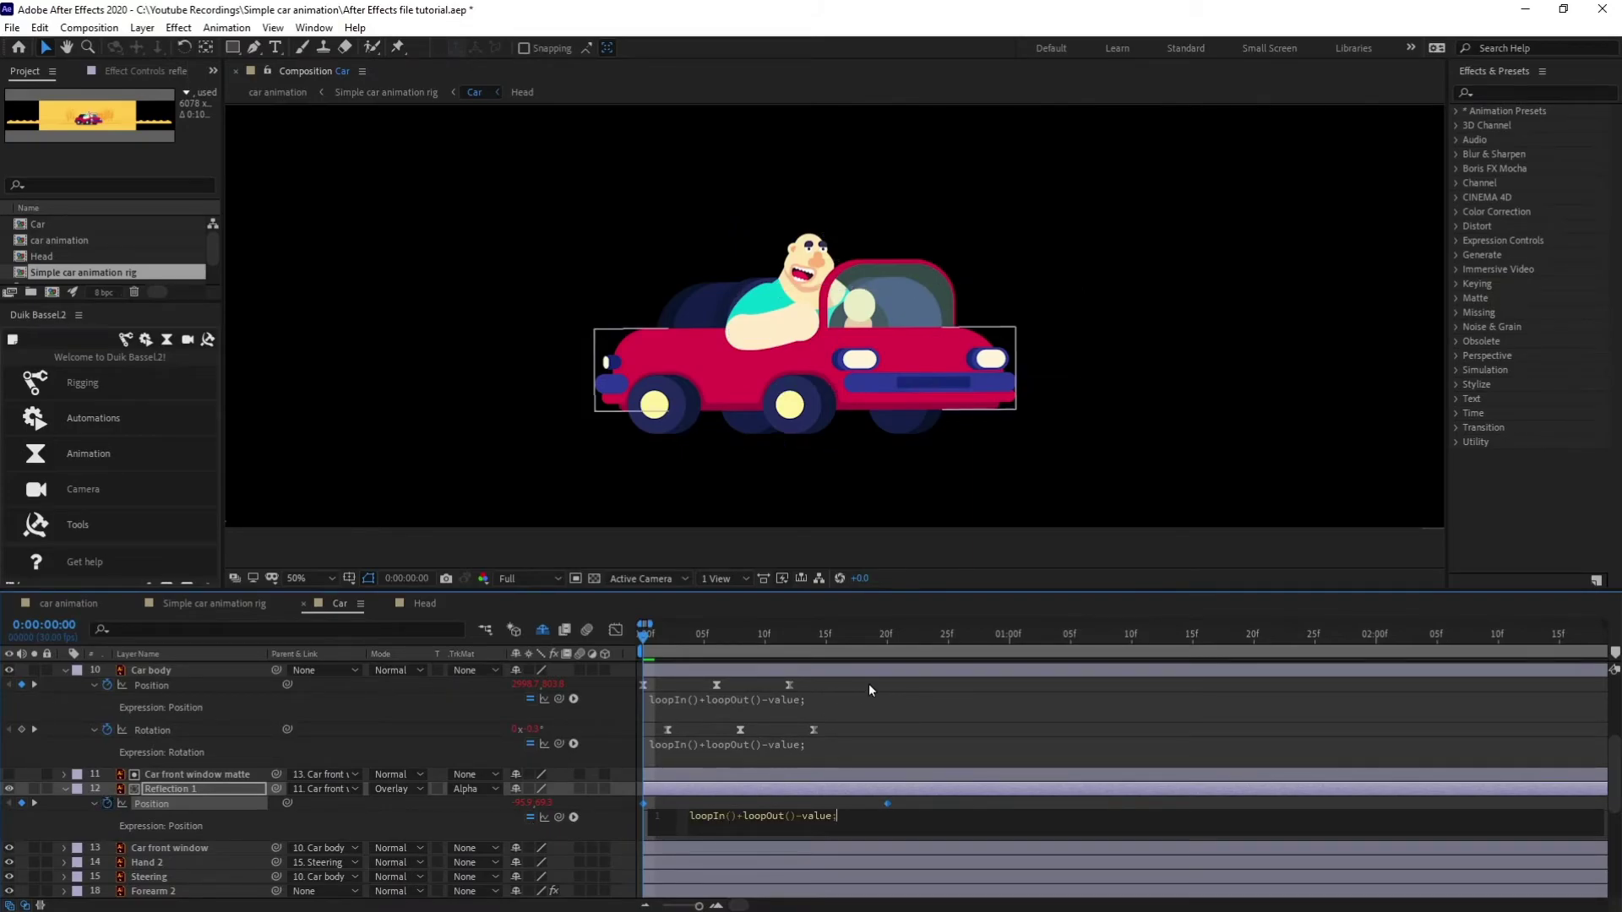
Apply the copied loopIn()+loopOut()-value; expression to reflection 2's Position and preview the looping reflections
scroll(868, 693, up, 3)
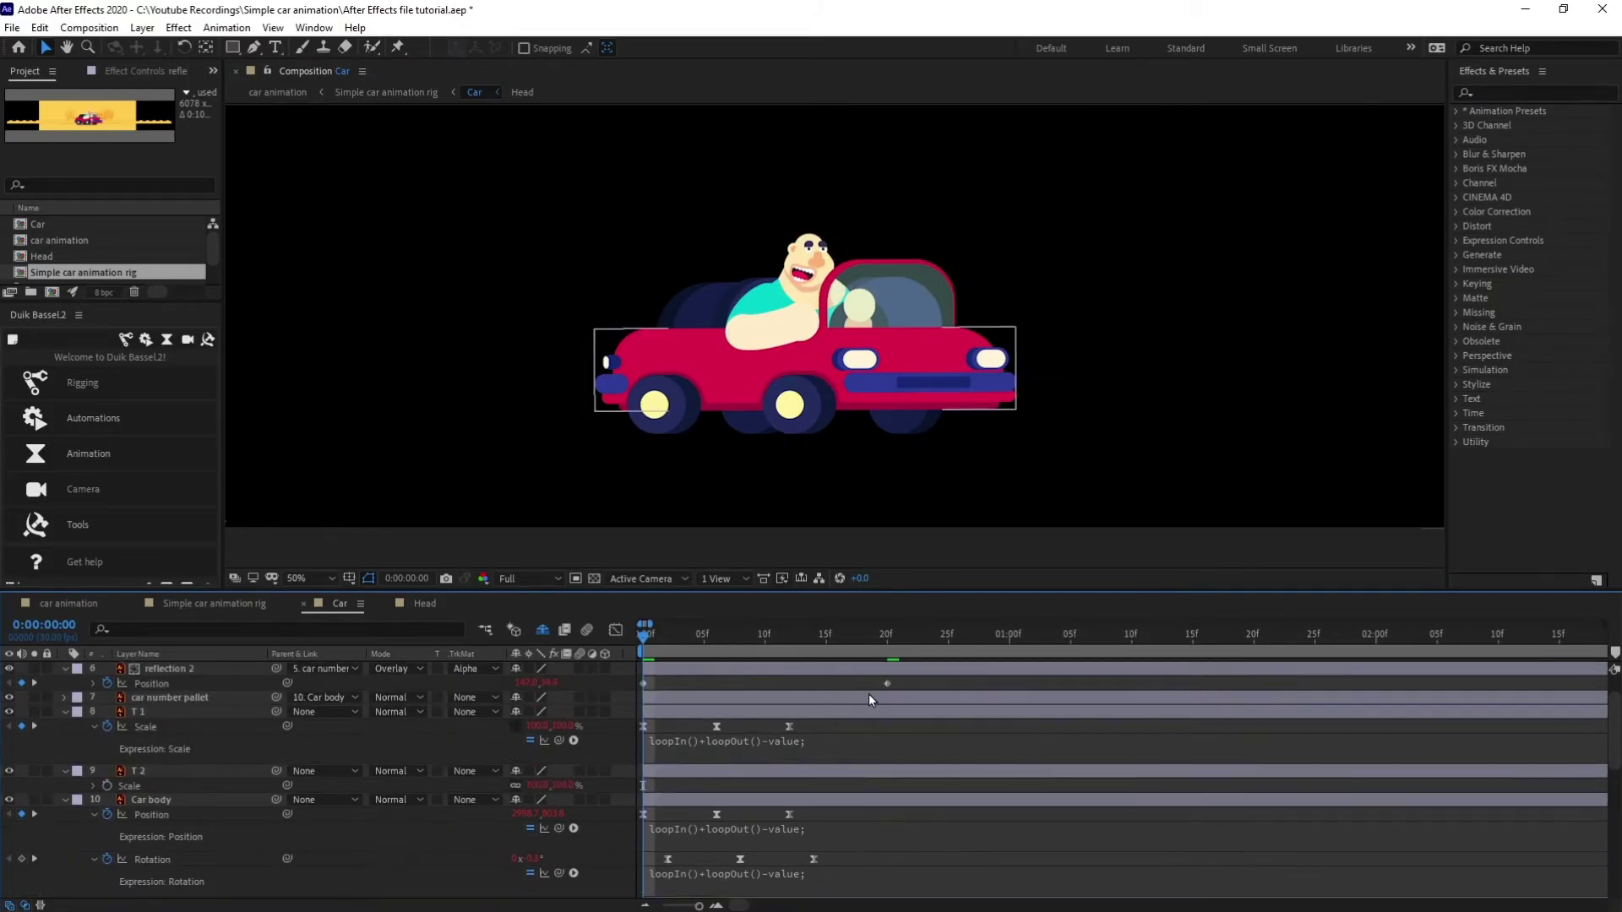
click(103, 687)
alt+click(107, 682)
key(ctrl+v)
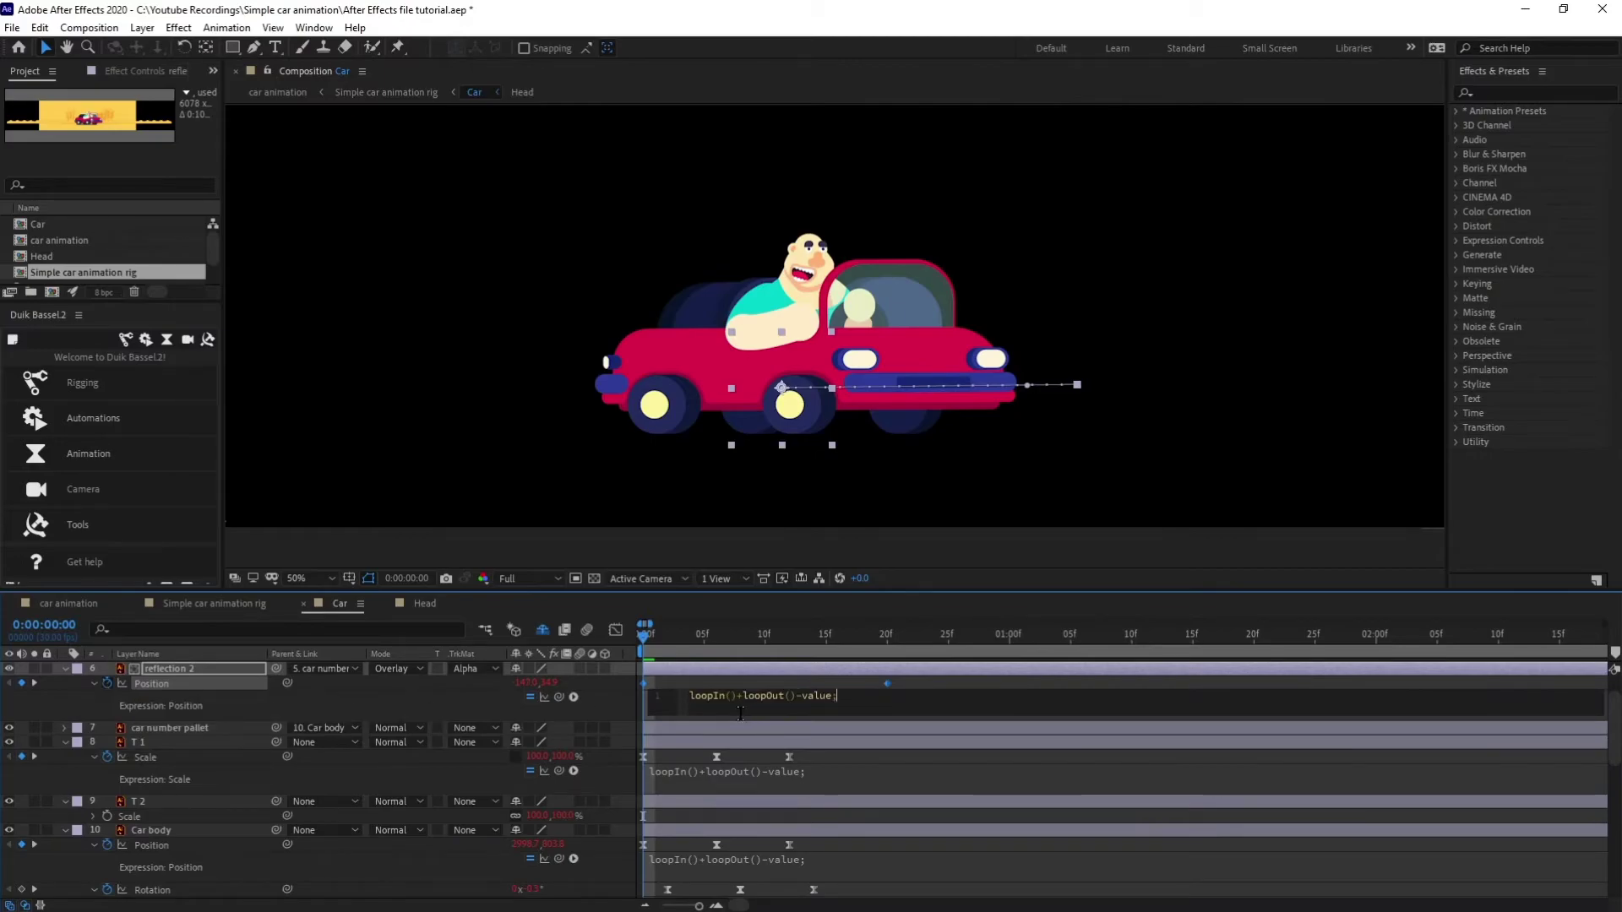
click(862, 677)
key(space)
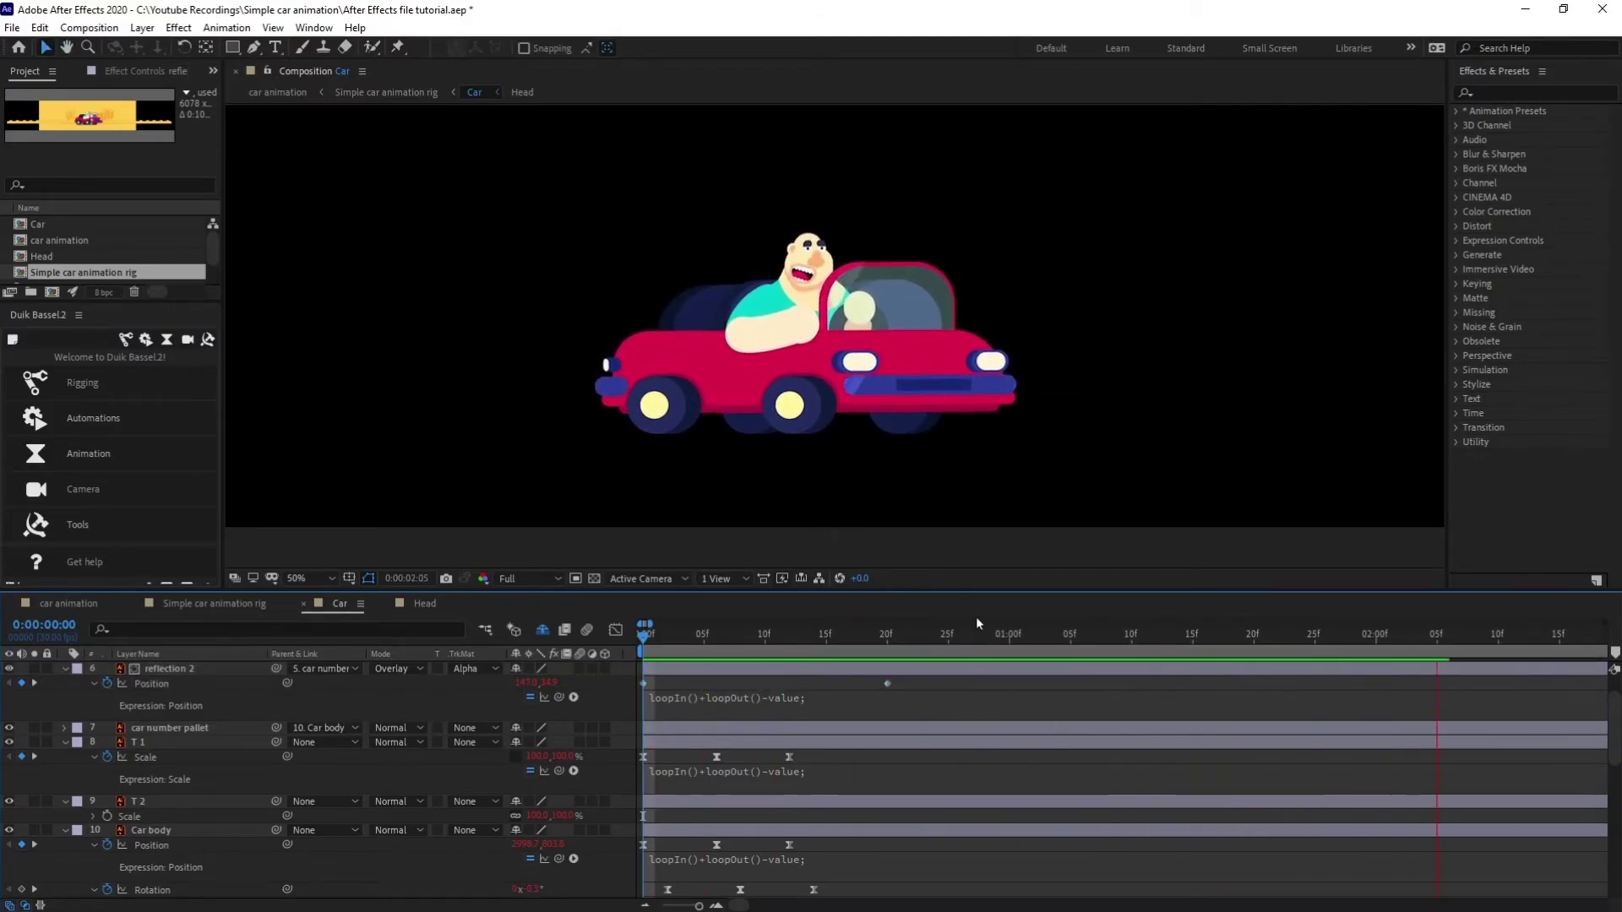
key(space)
Check the car in Simple car animation rig, return to the Car composition, and set the Shadow layer's blending mode to Overlay
click(224, 606)
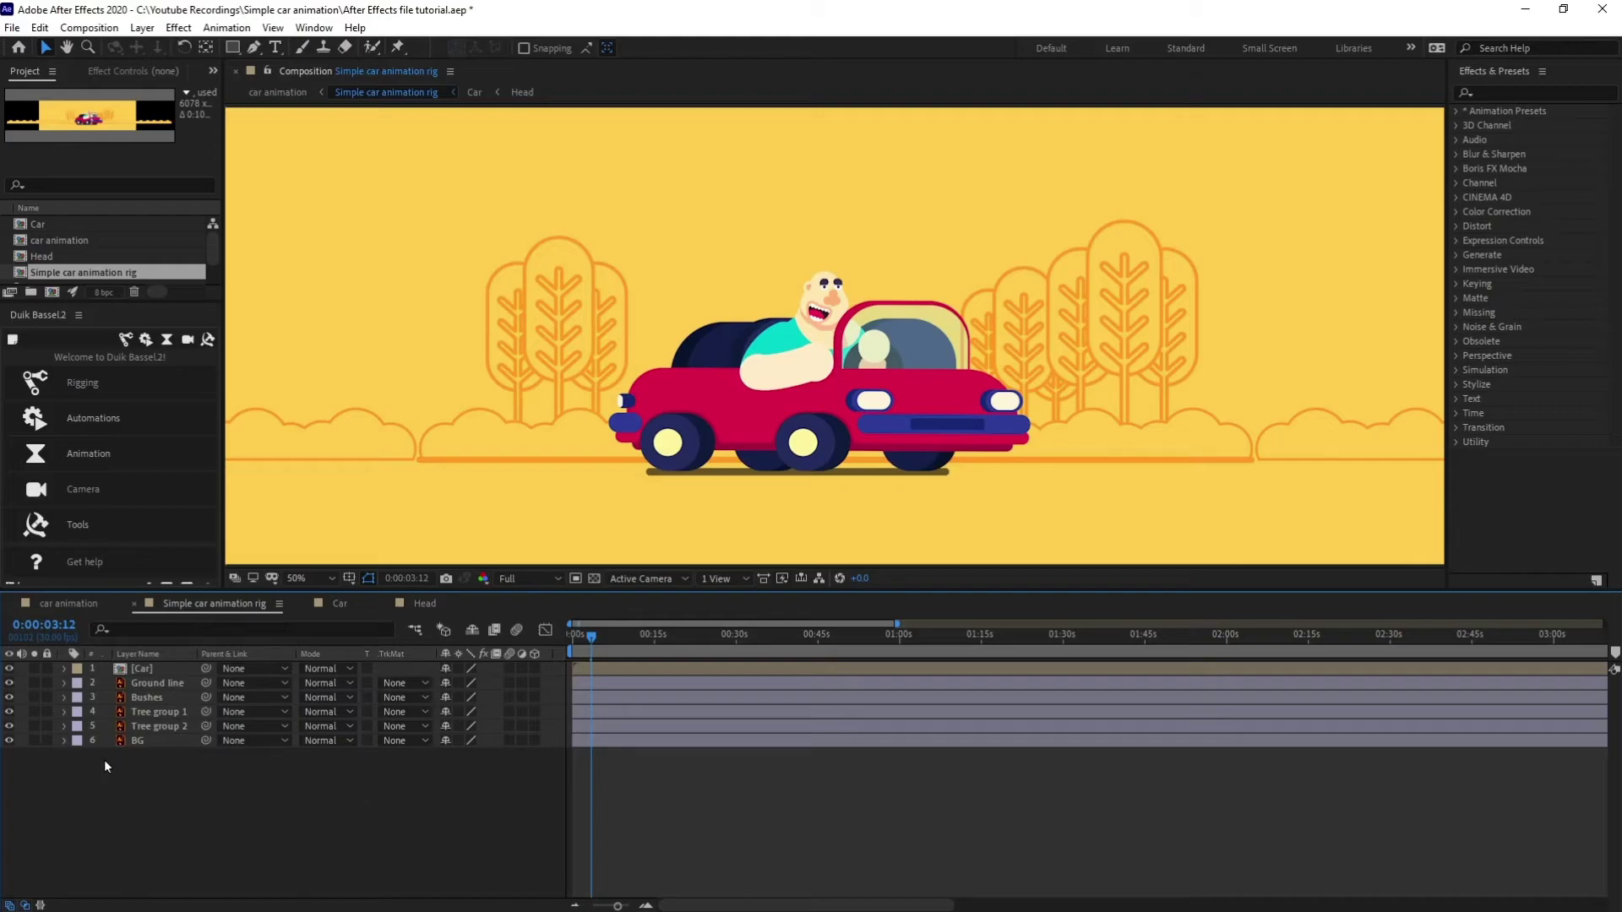
click(159, 670)
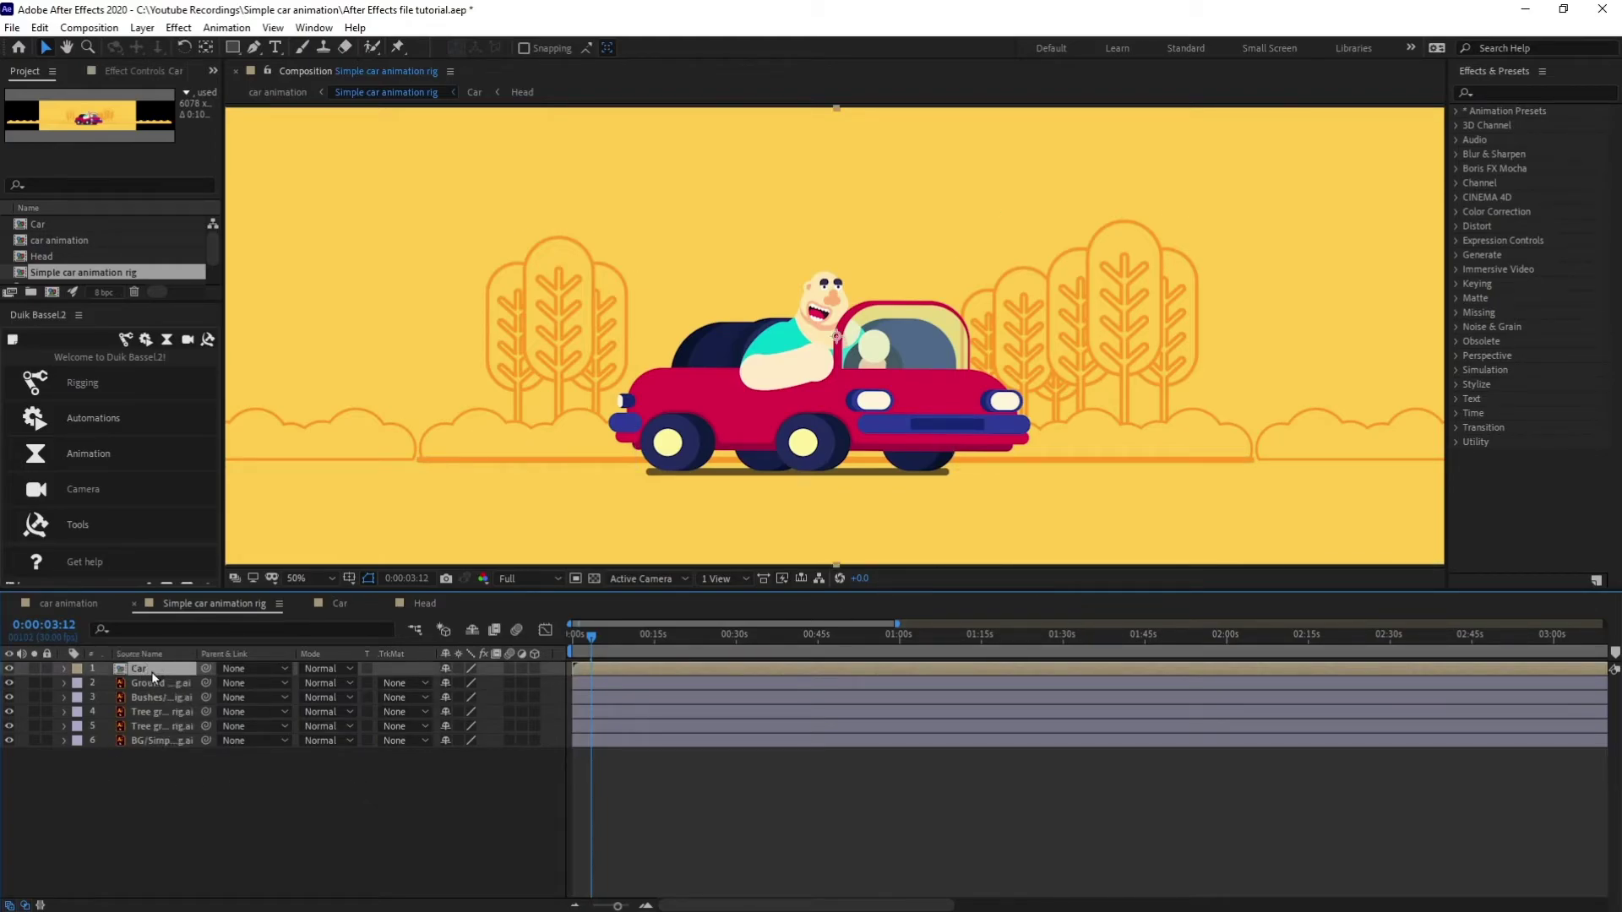
double_click(150, 671)
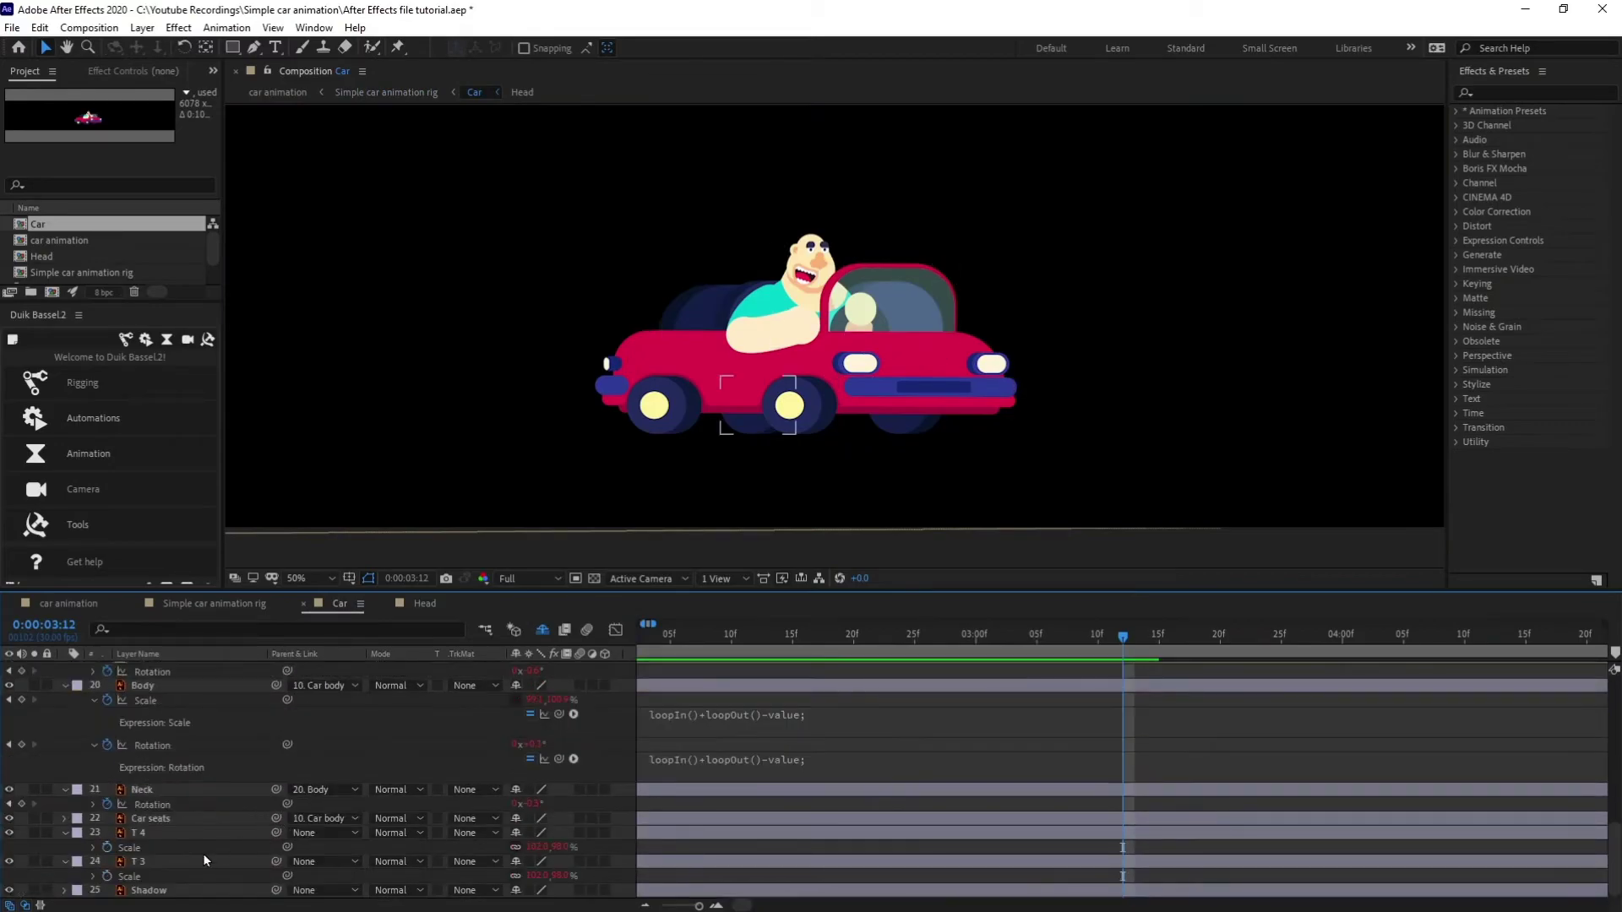
click(147, 892)
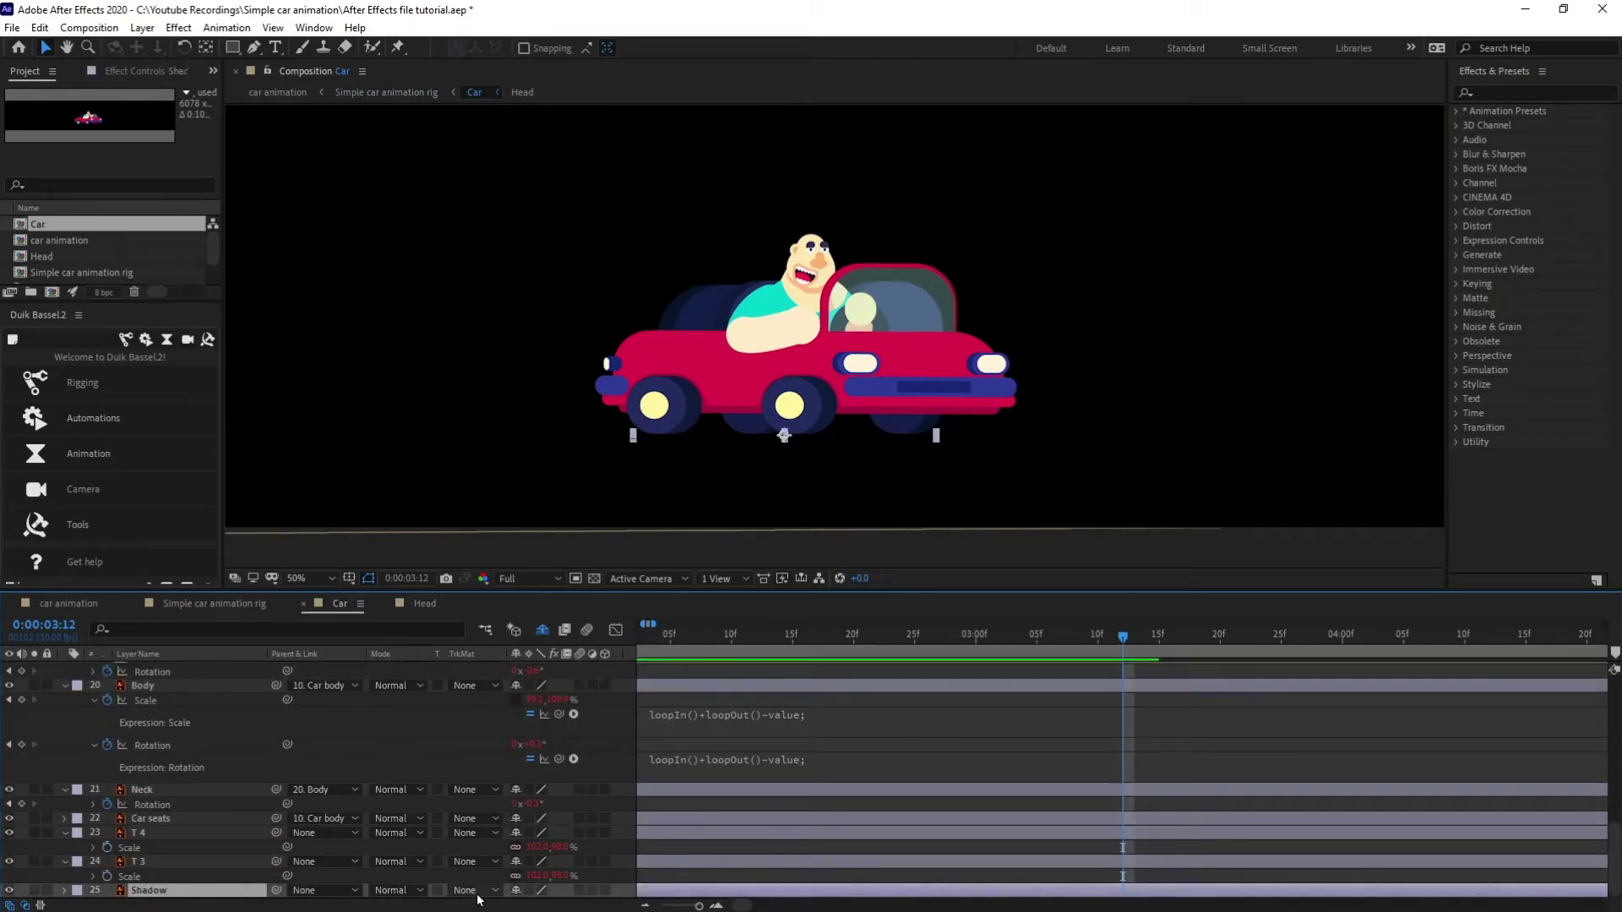
click(400, 892)
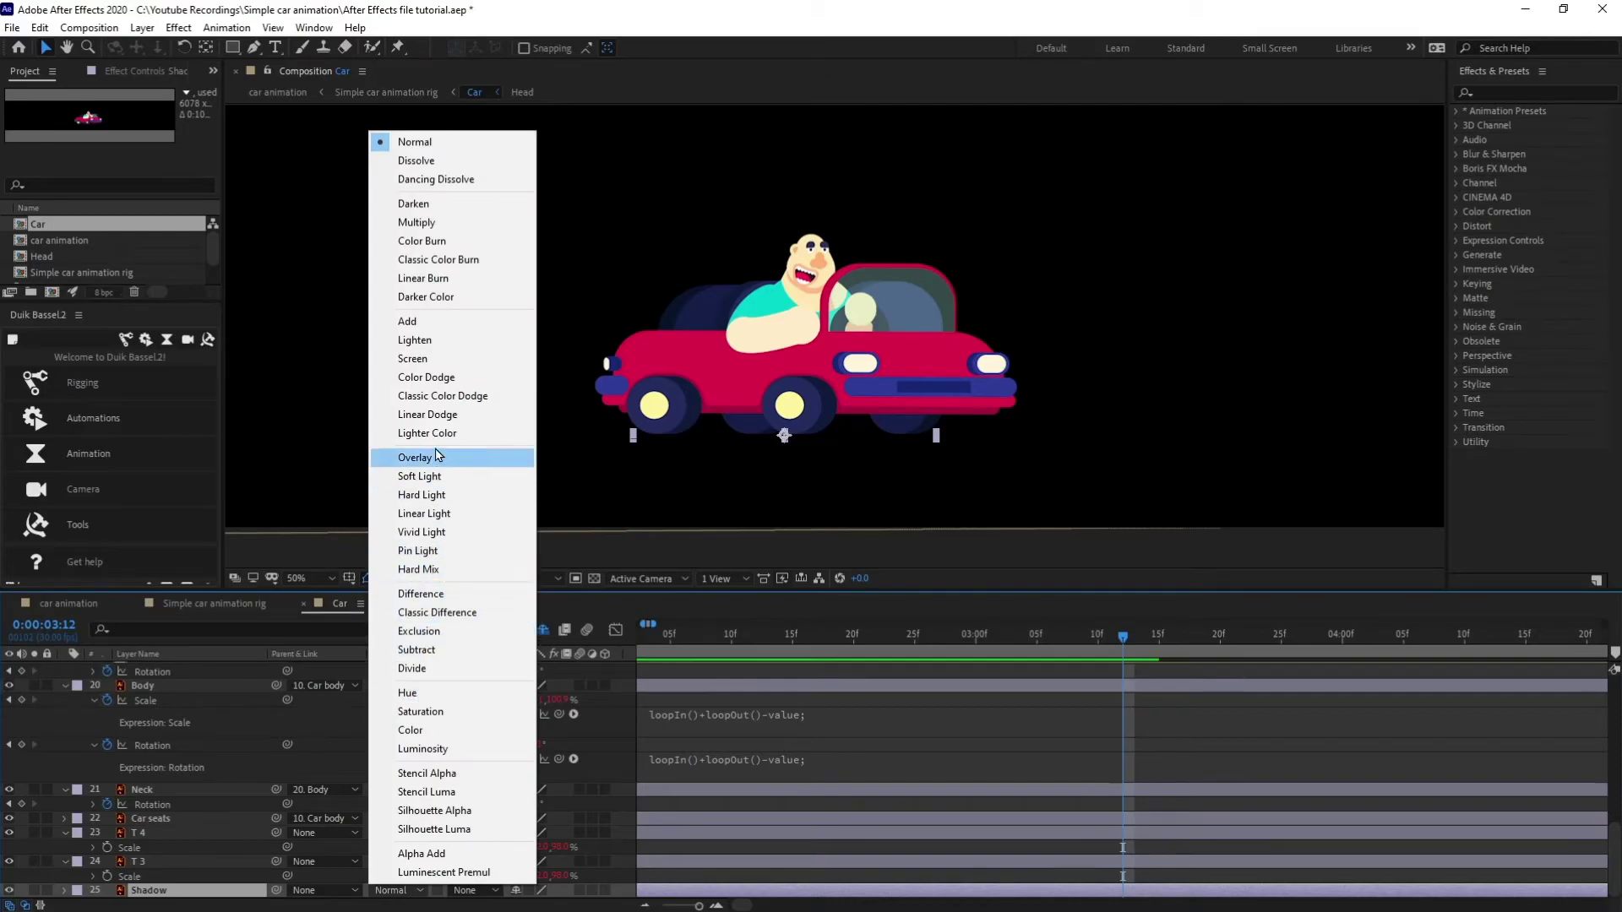
click(397, 459)
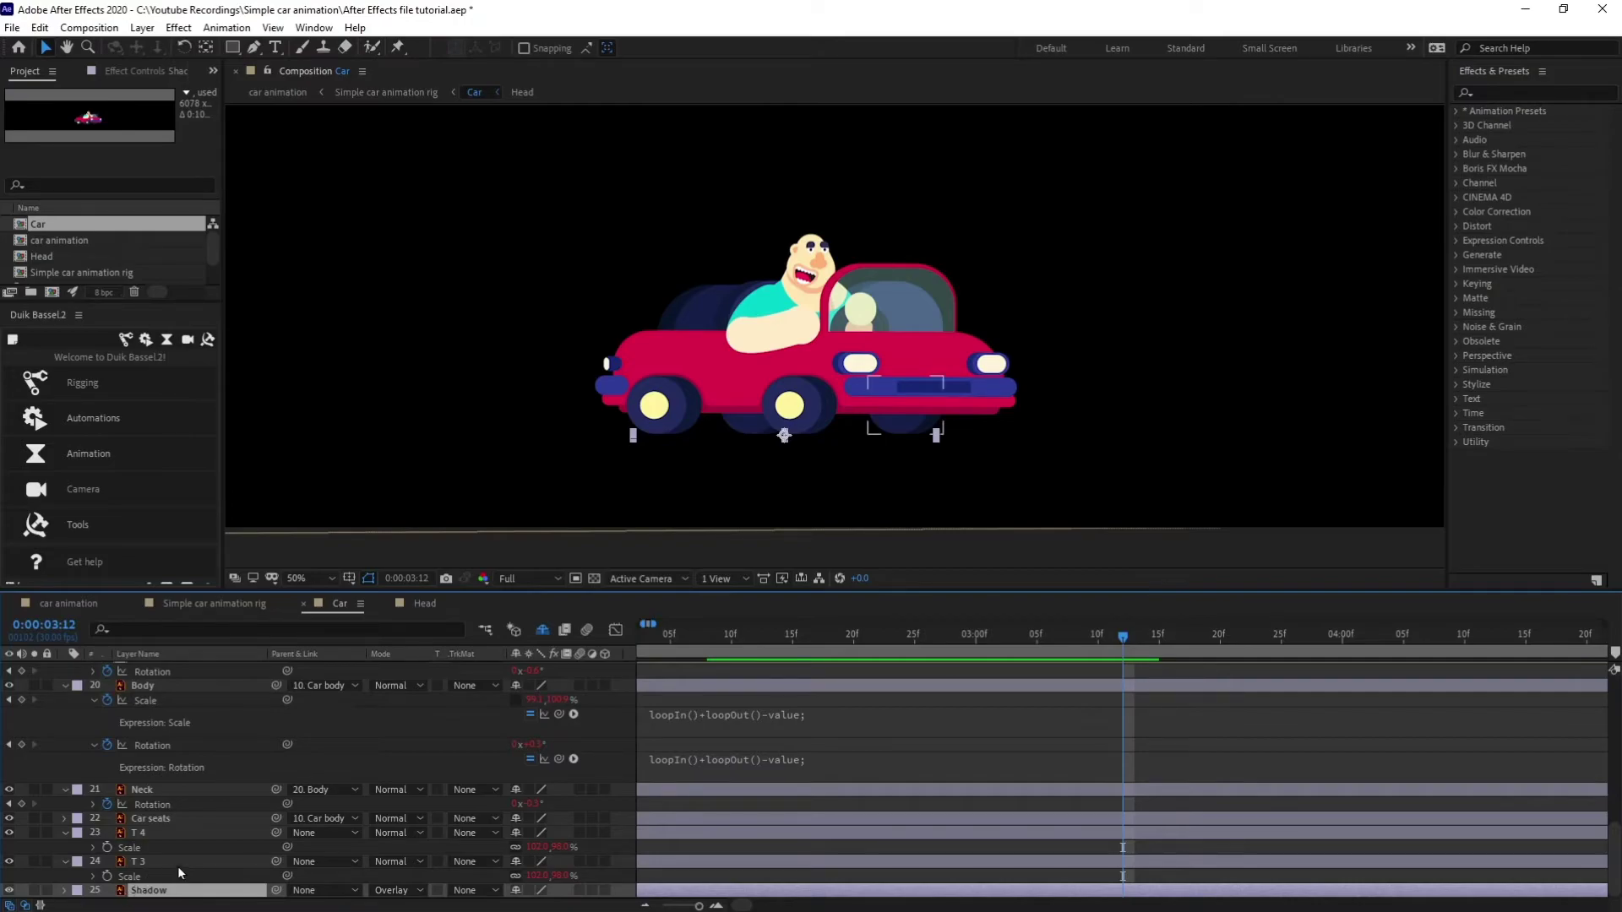
Reveal the Shadow layer's Scale and add a Scale keyframe at frame 0
key(s)
drag(769, 639, 396, 637)
click(738, 806)
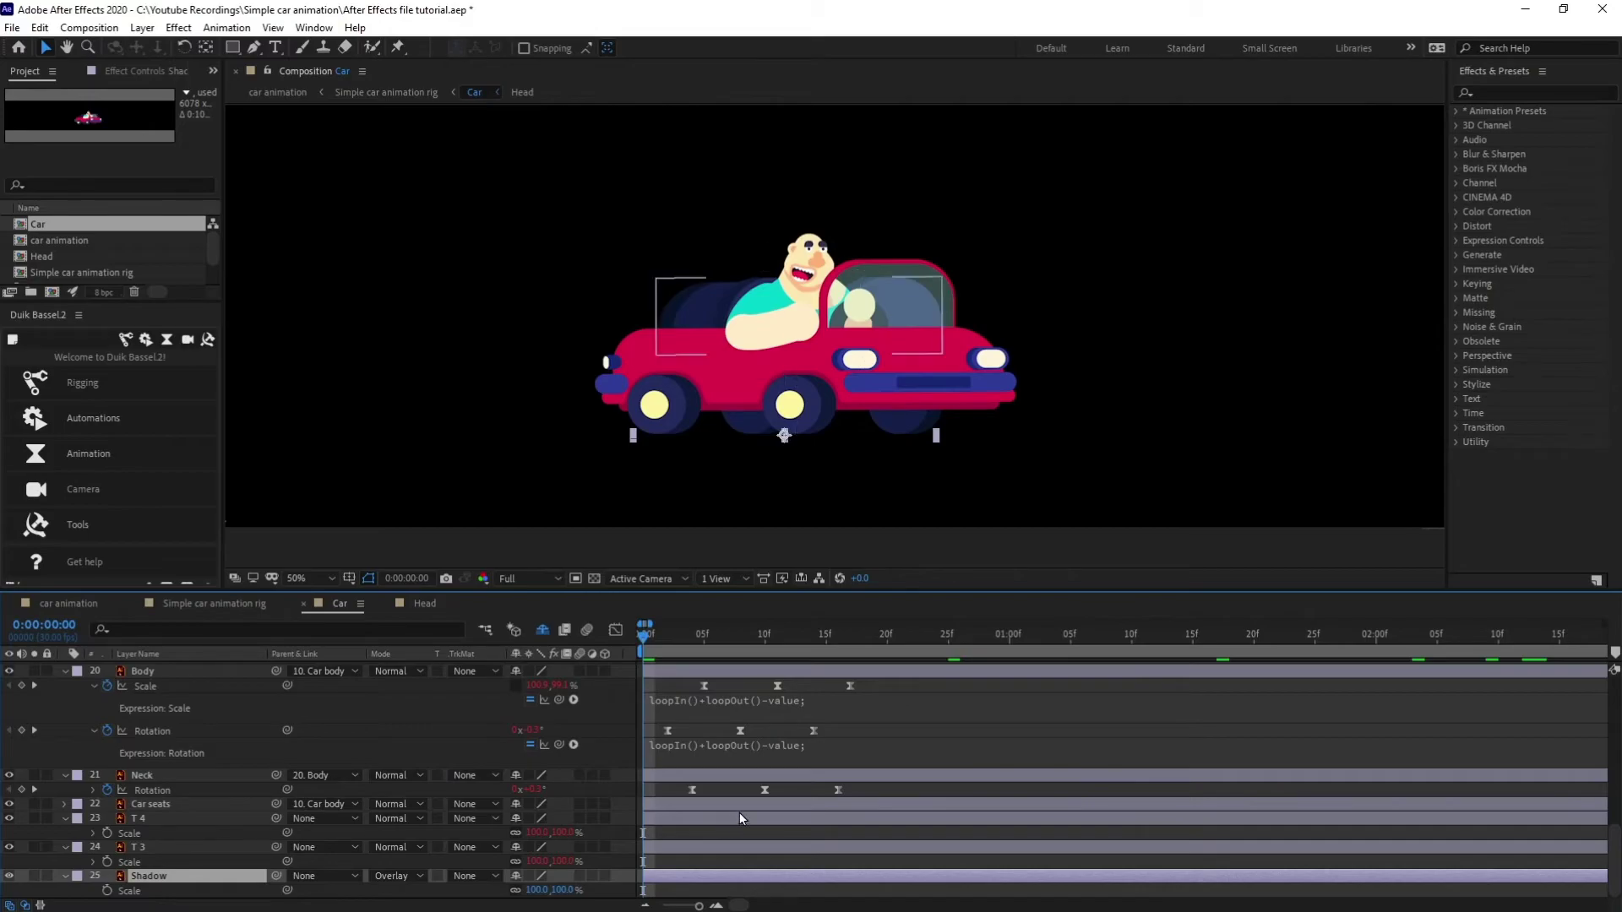
click(811, 773)
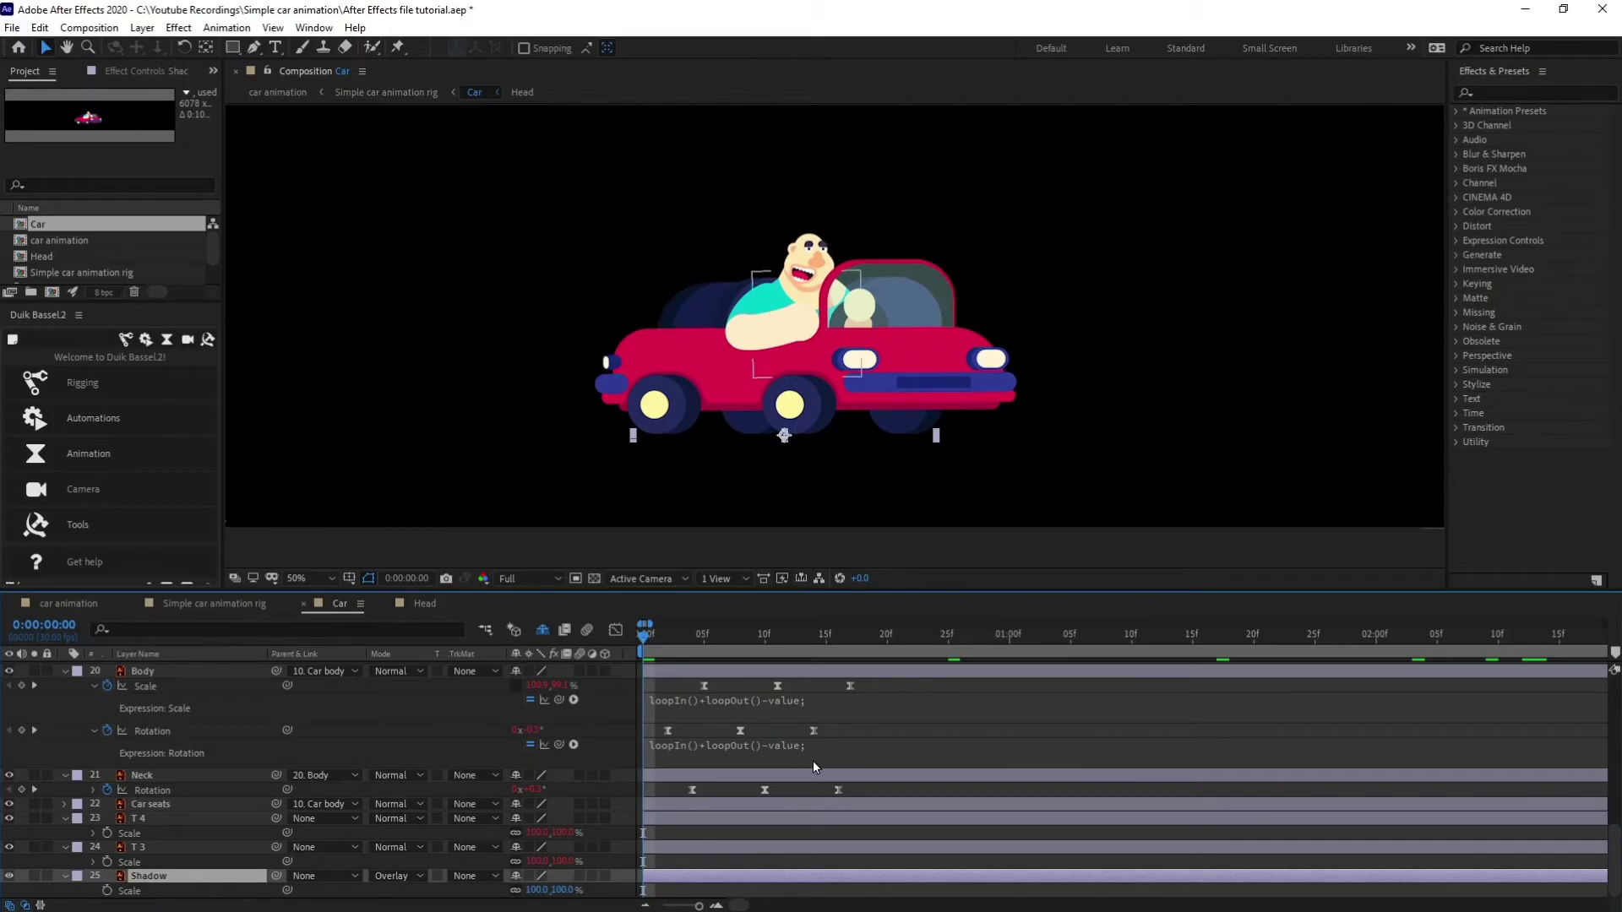
click(402, 822)
click(922, 757)
scroll(923, 758, up, 5)
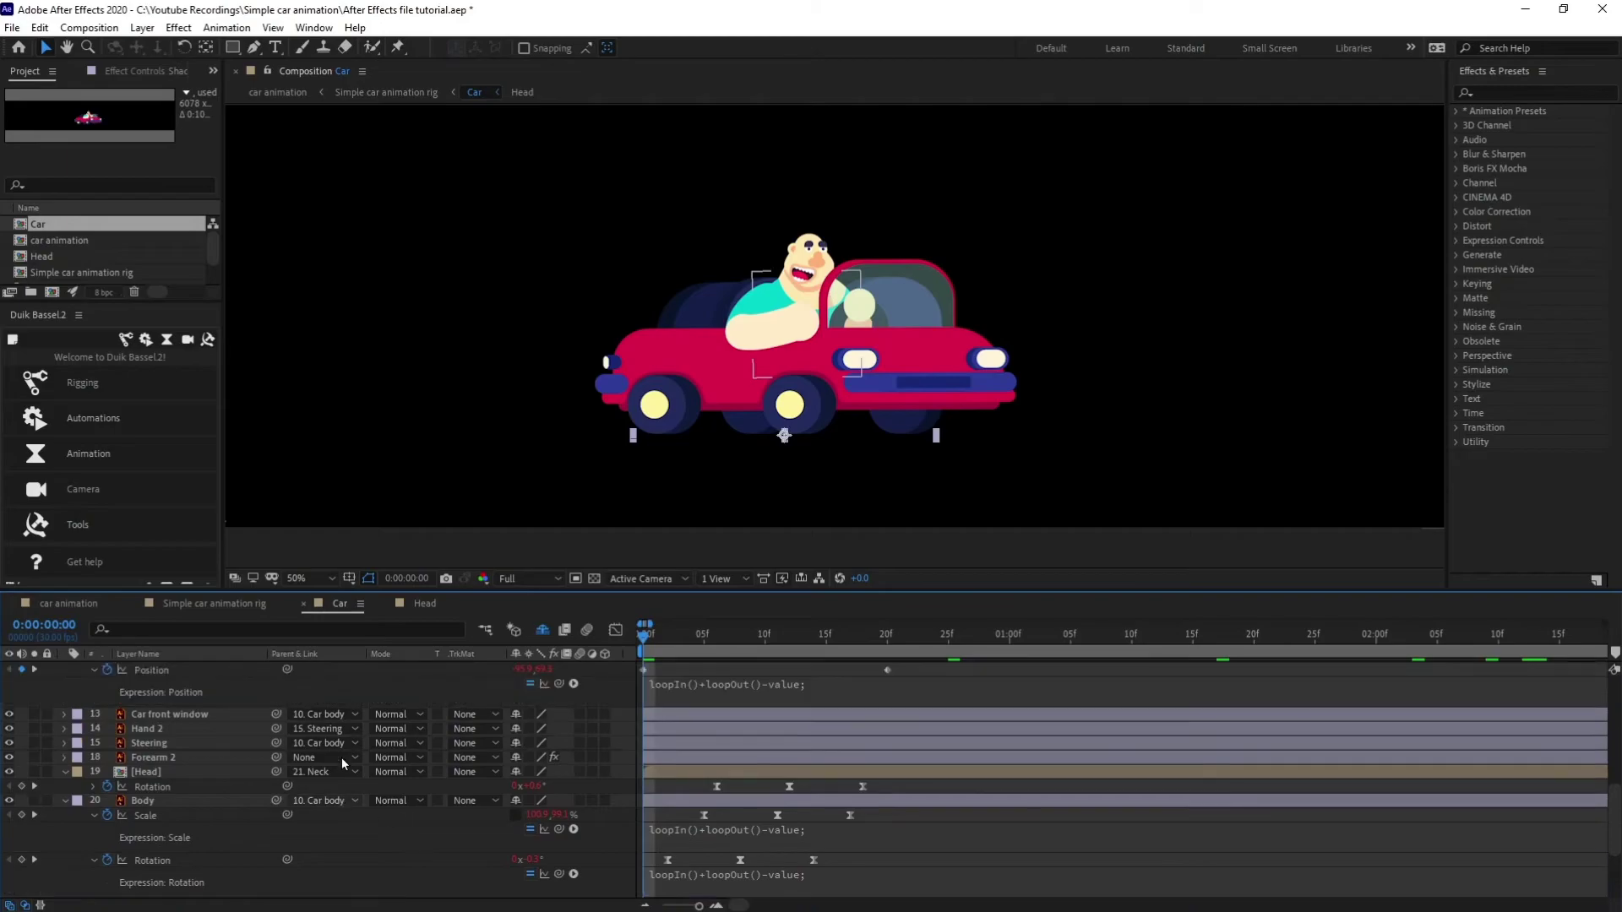
scroll(168, 724, up, 3)
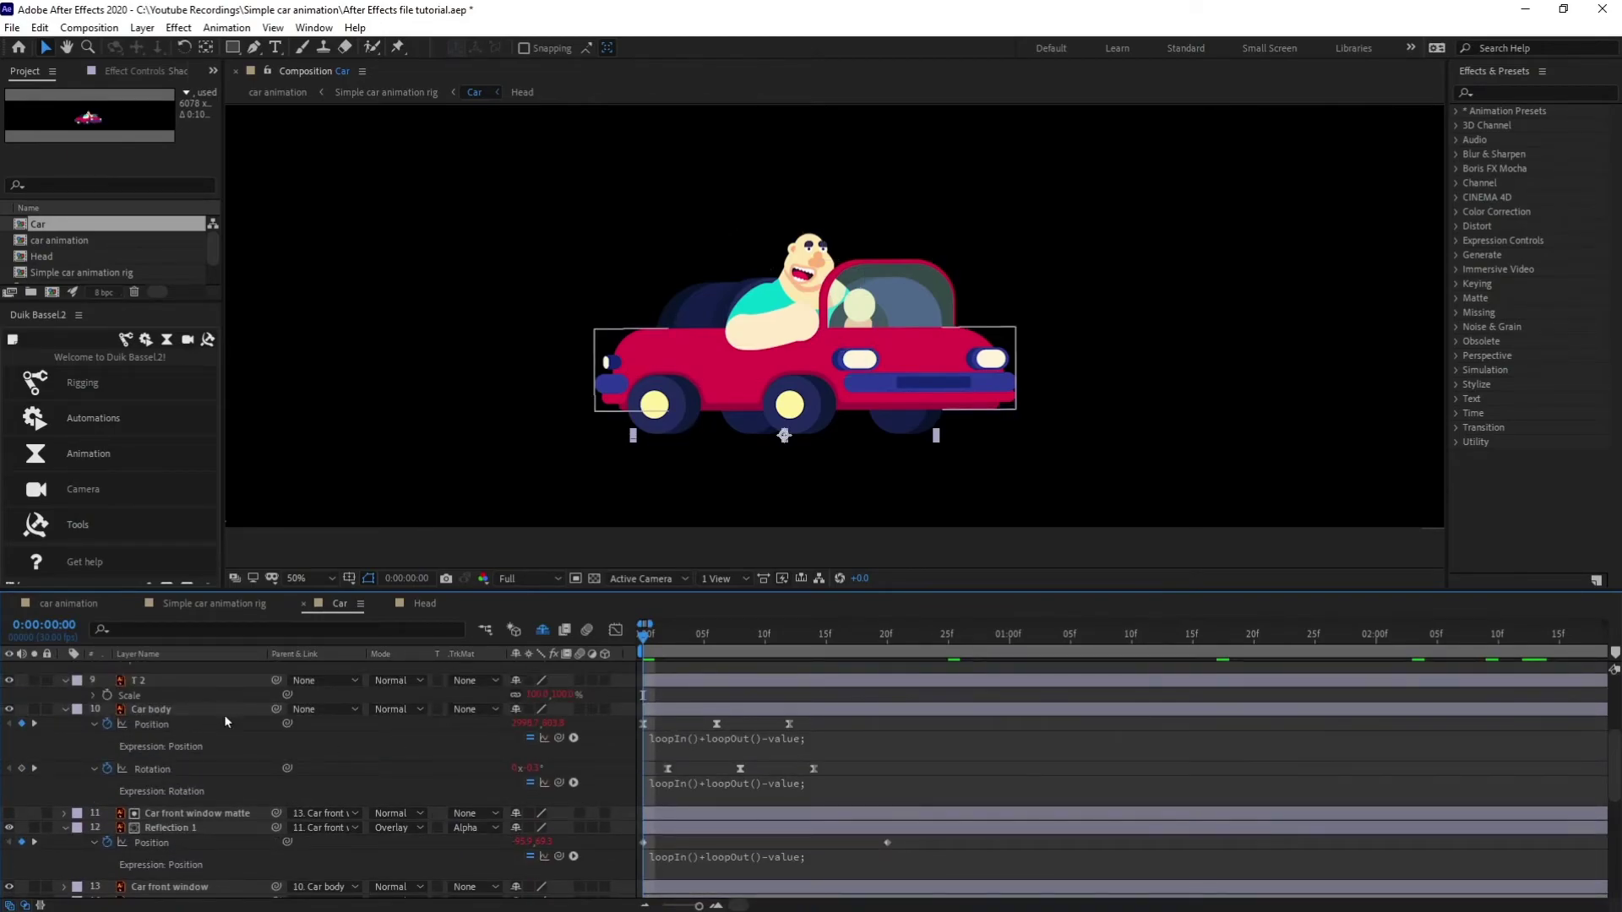
drag(812, 724, 600, 732)
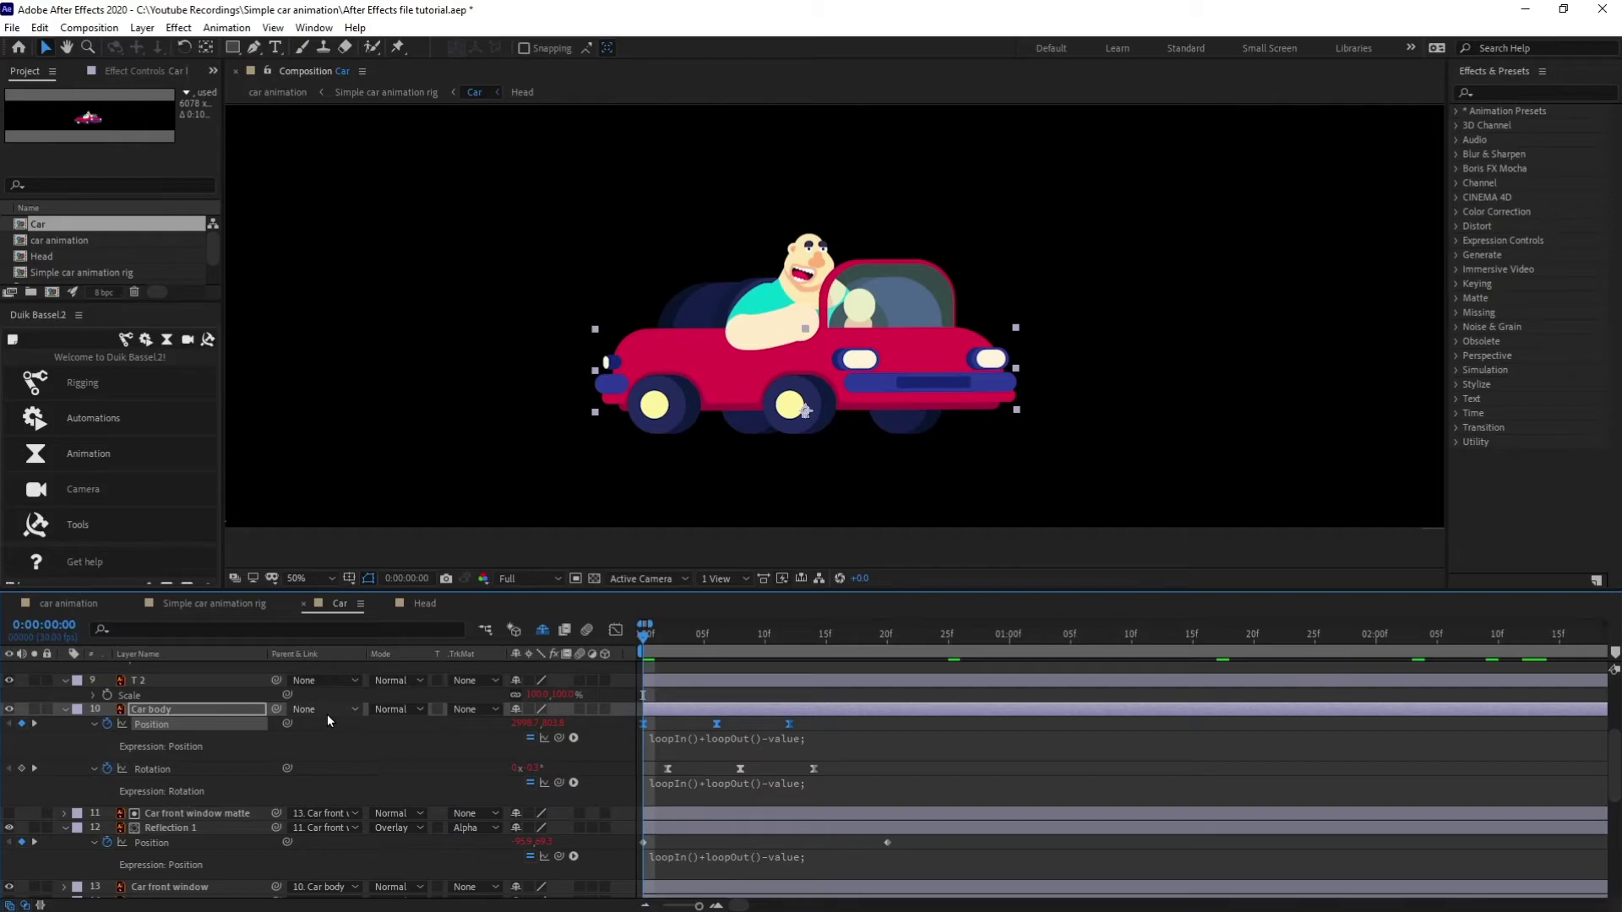
scroll(338, 760, down, 8)
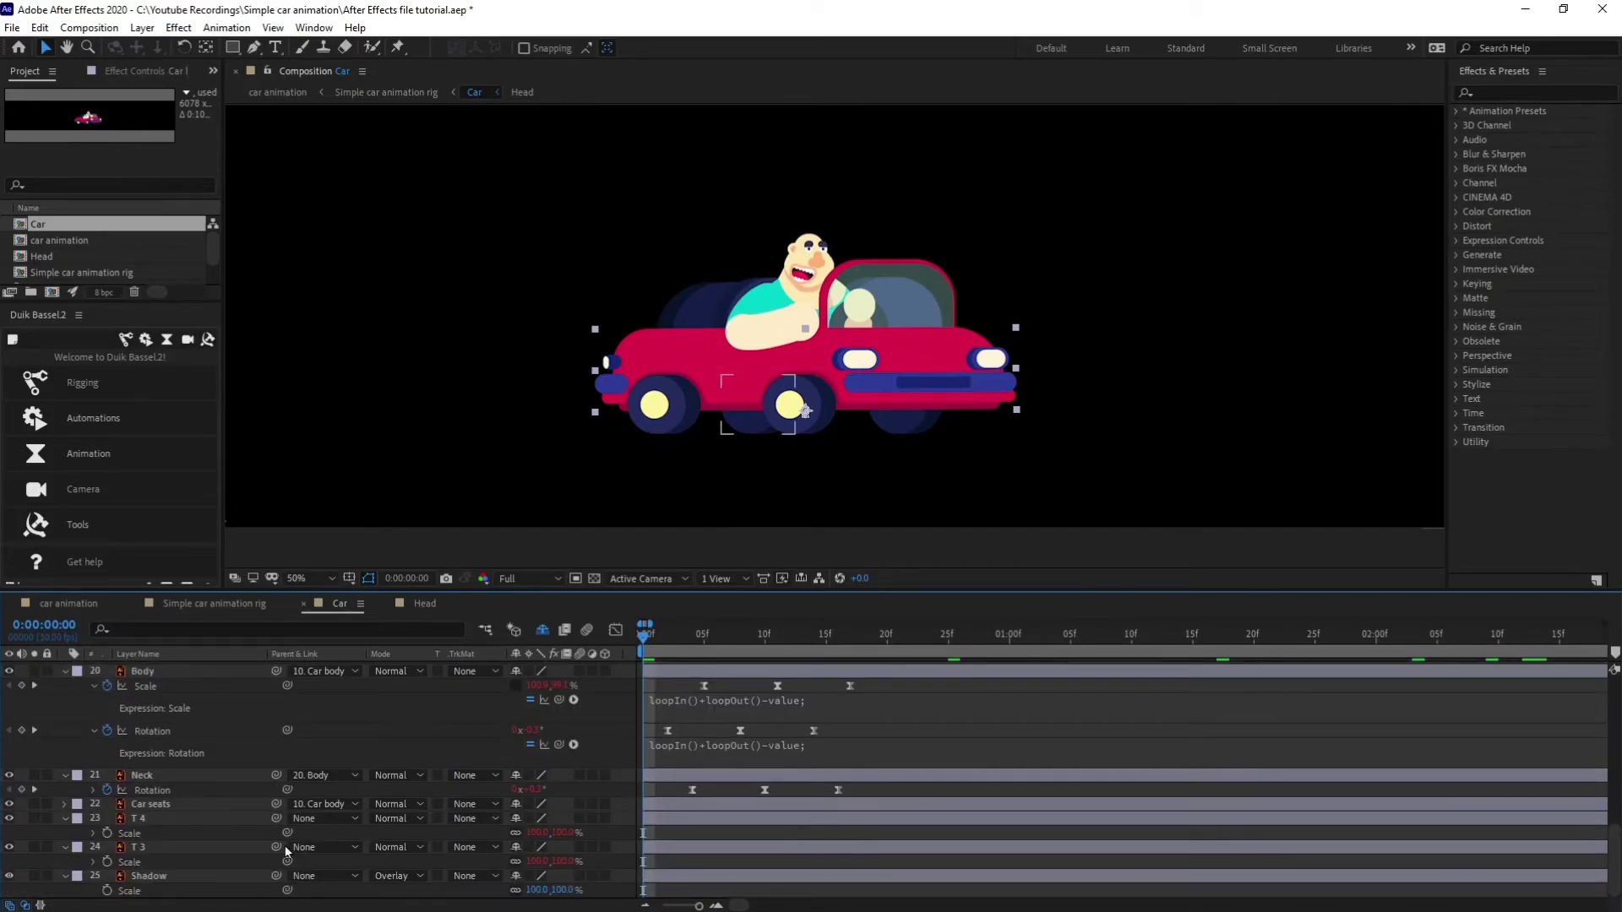
click(107, 892)
click(107, 891)
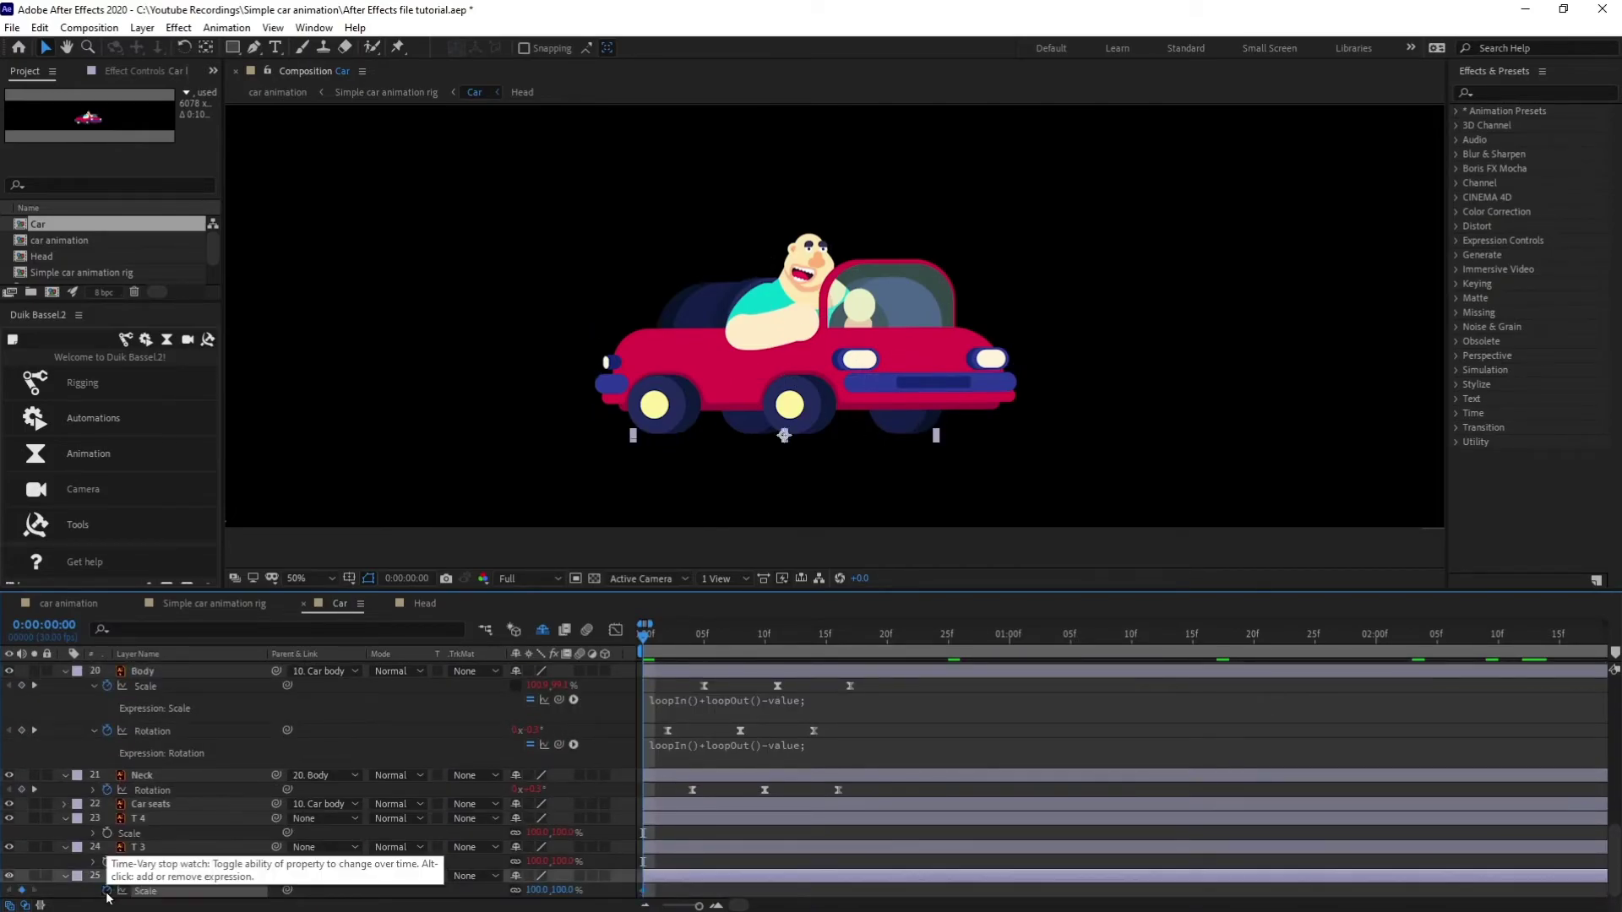
Set the Shadow layer's Scale to 101% at frame 6, matching the middle keyframe of the car's bounce
scroll(929, 851, up, 10)
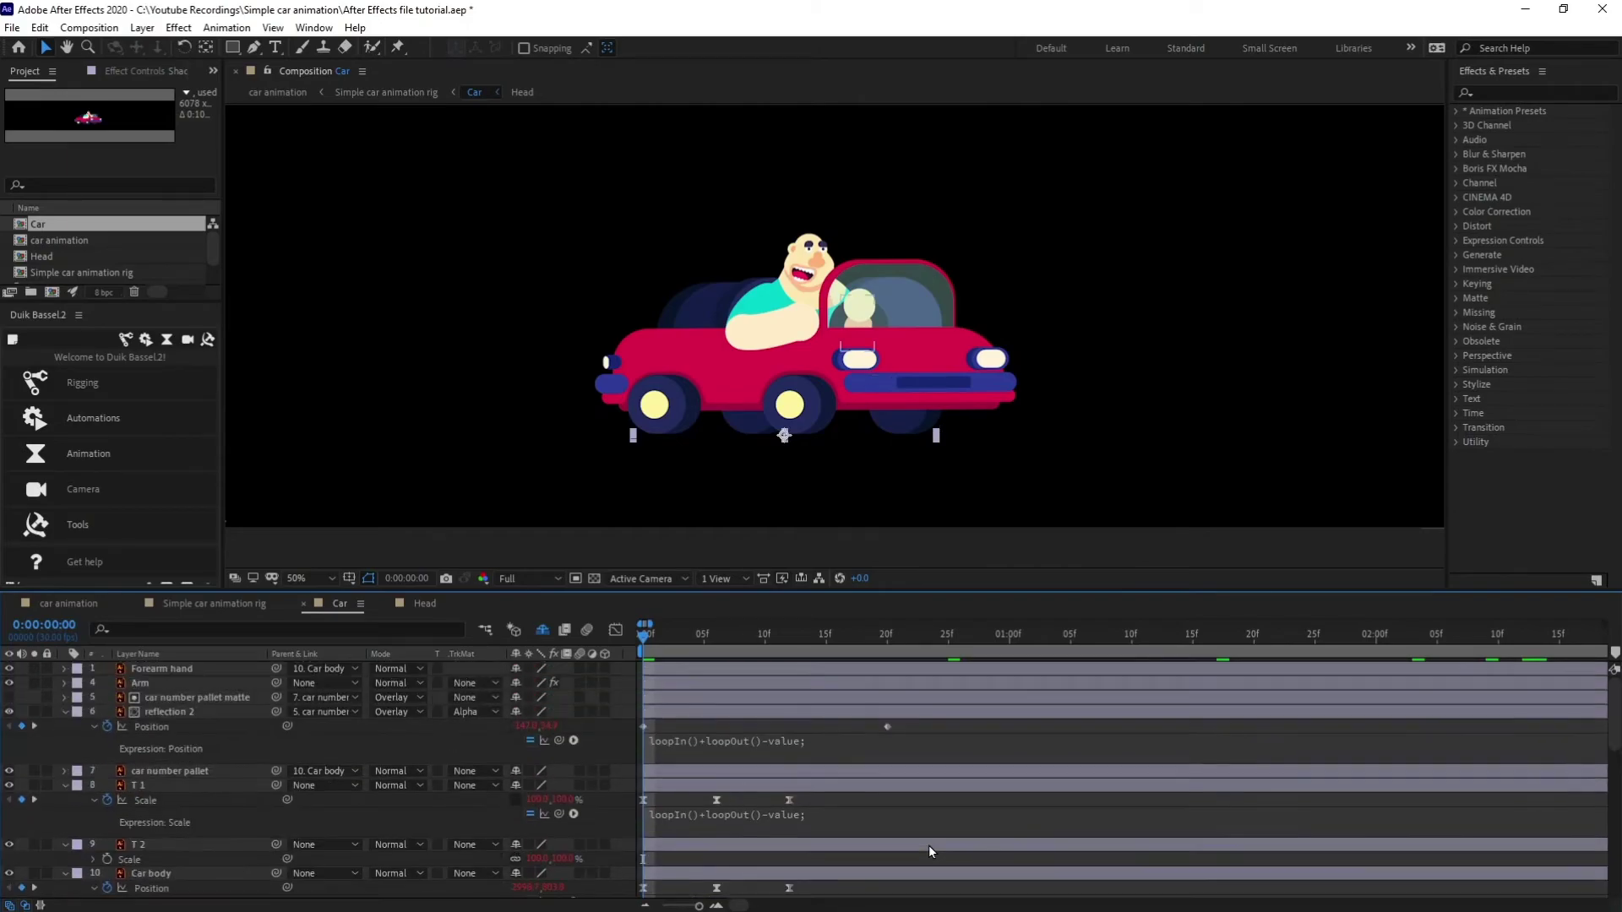
click(714, 634)
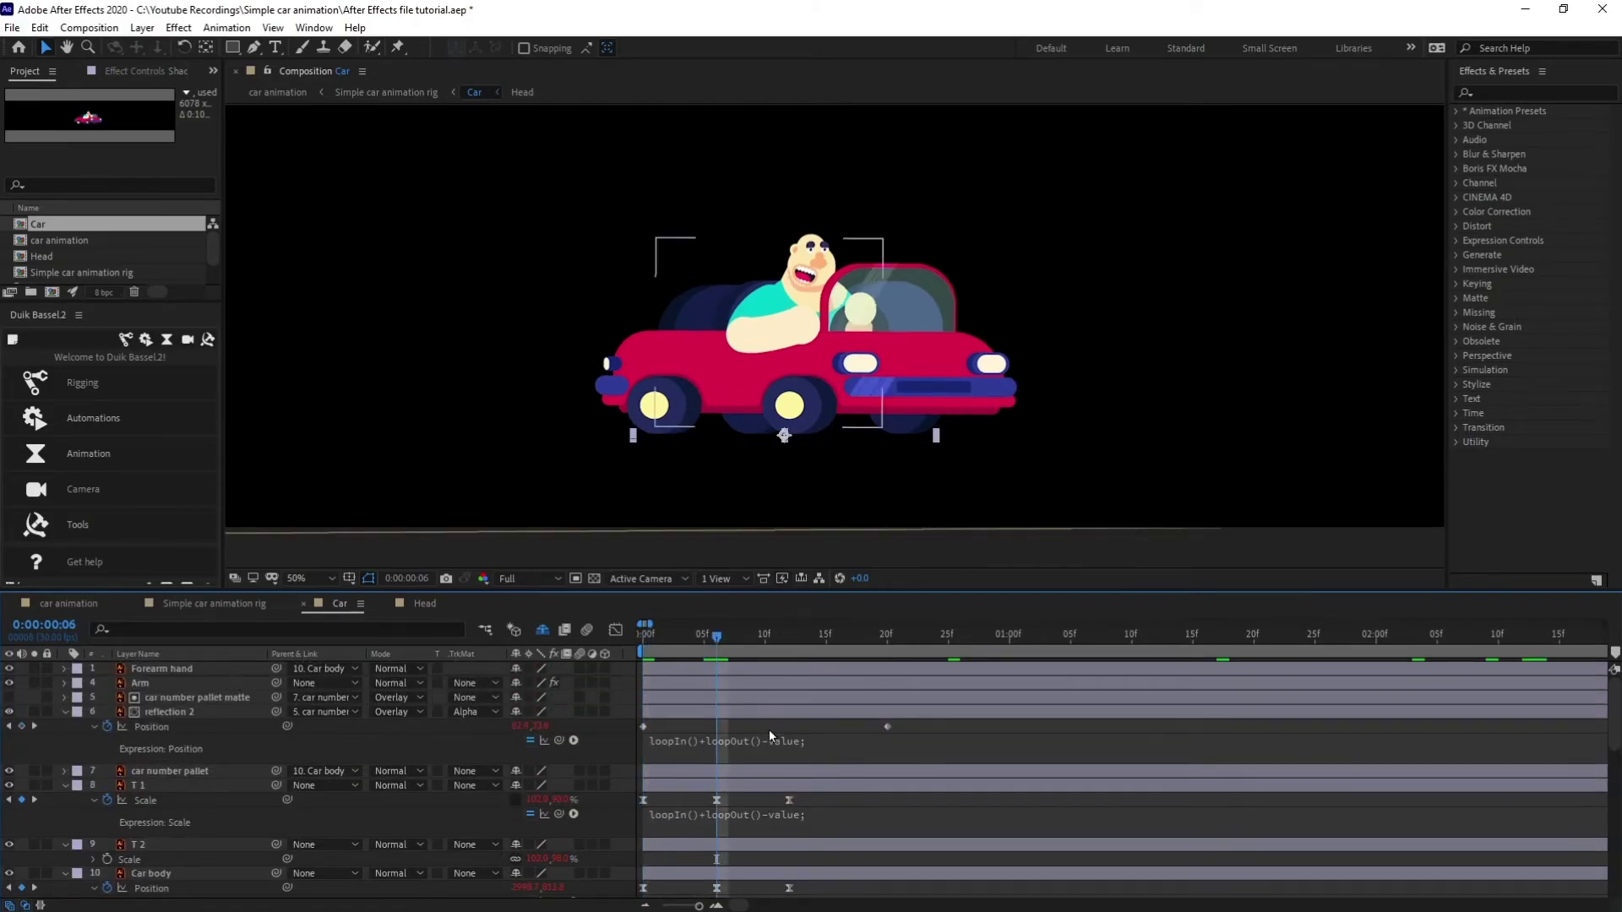
scroll(760, 743, down, 10)
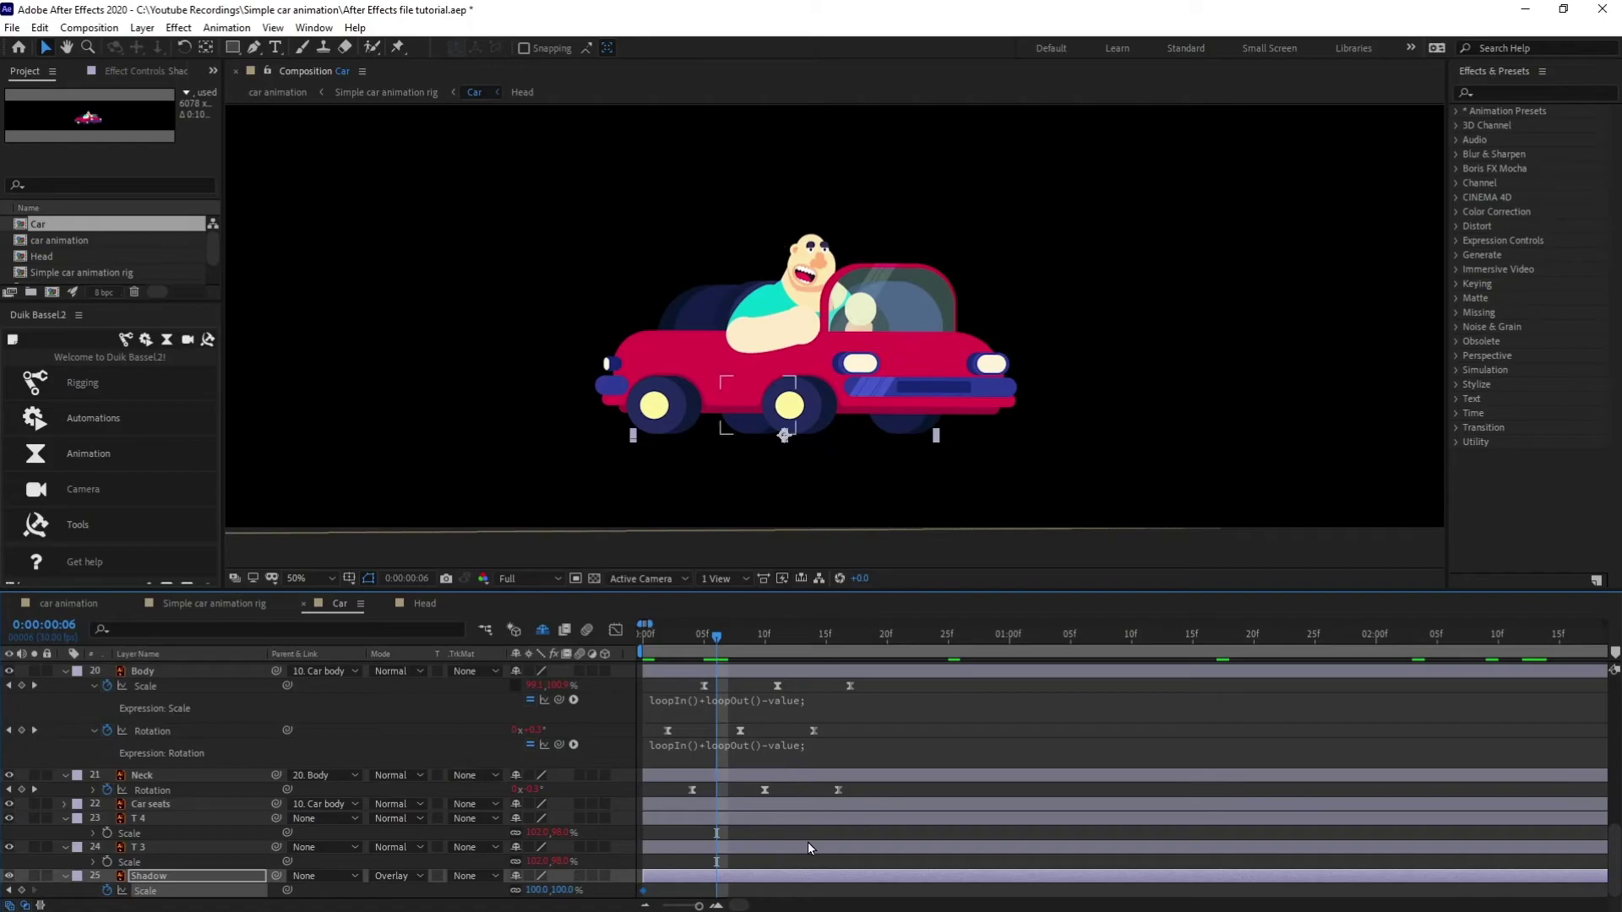
click(538, 891)
text(101)
key(Return)
Repeat the Shadow's 100% Scale keyframe at frame 12 and apply Easy Ease to all three Scale keyframes
scroll(885, 824, up, 8)
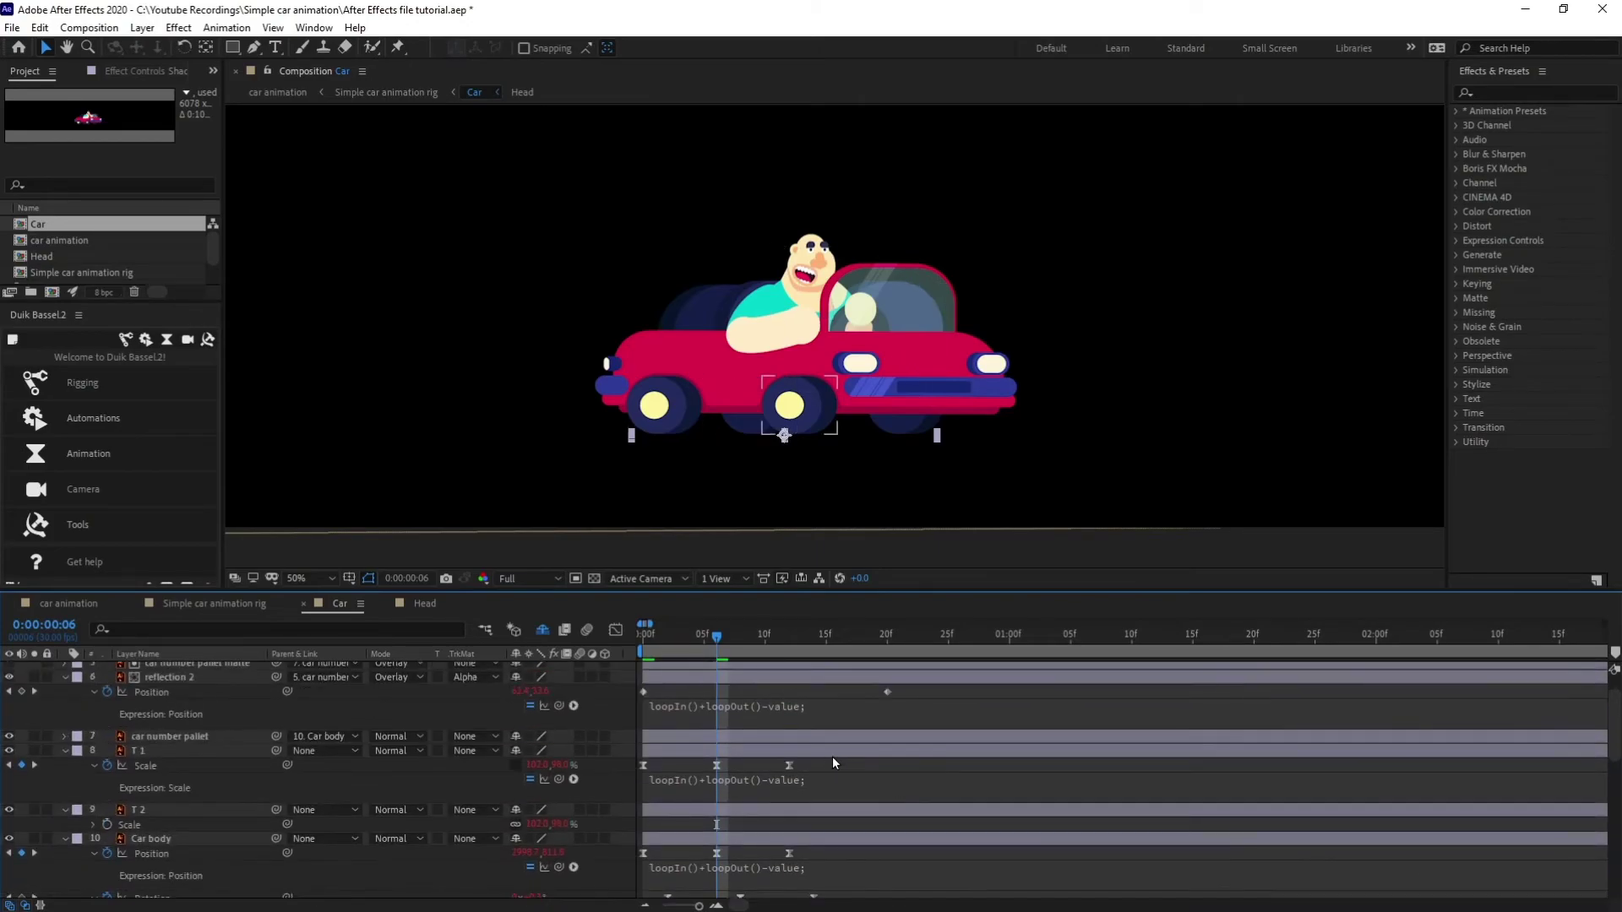
click(782, 642)
scroll(848, 861, down, 6)
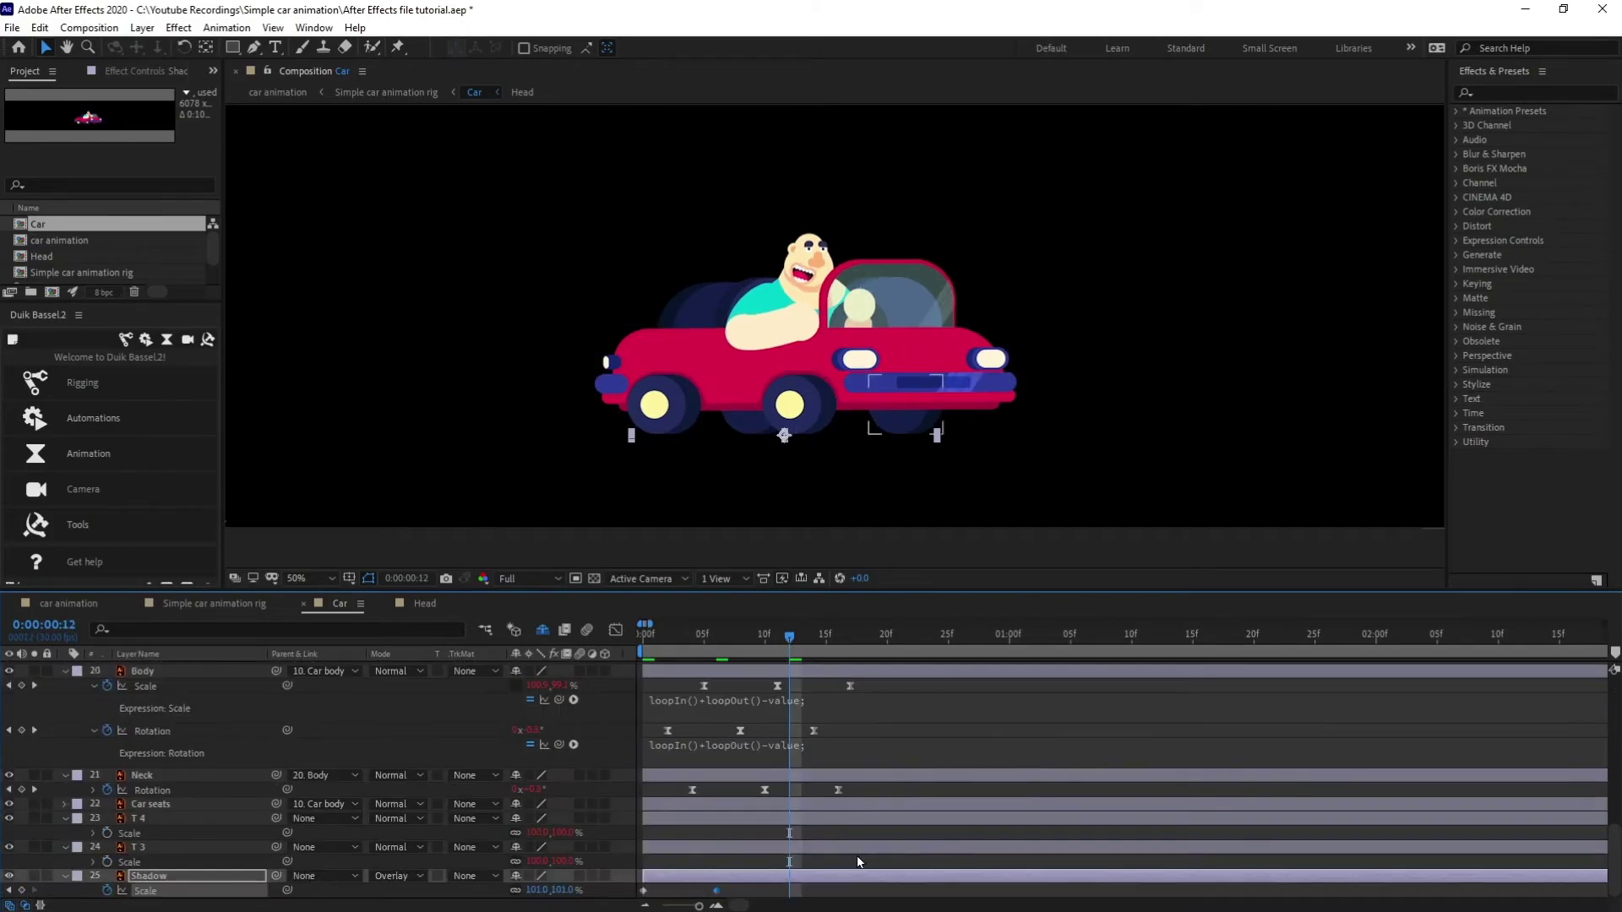
click(644, 890)
drag(830, 893, 596, 896)
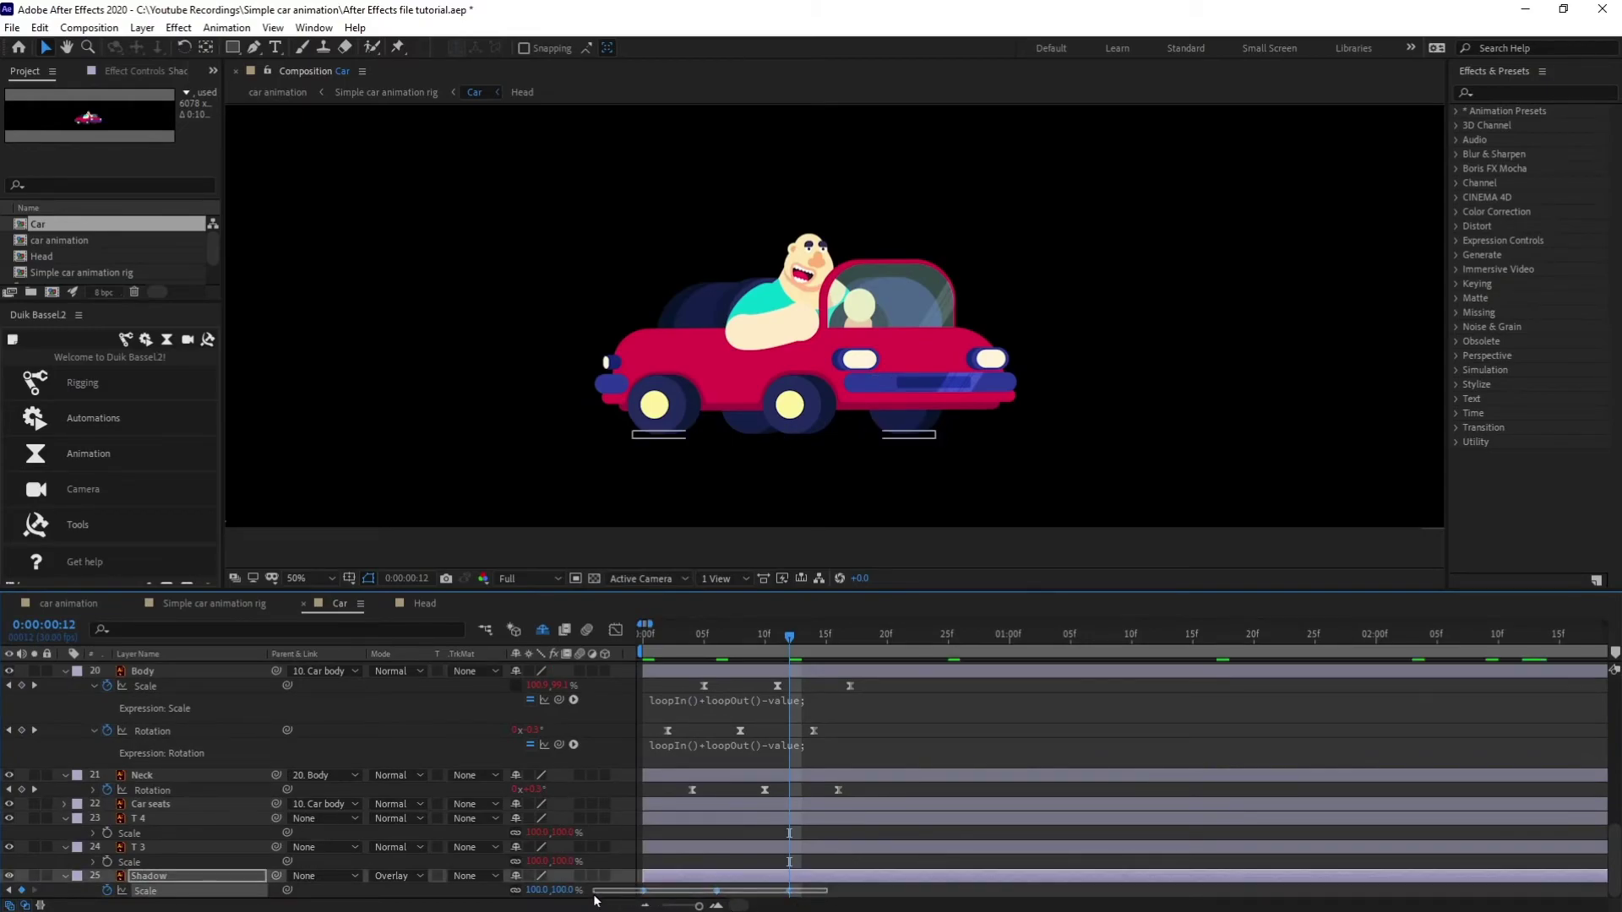
key(F9)
Copy the loopIn()+loopOut()-value; expression from Body's Rotation and apply it to the Shadow layer's Scale
click(747, 750)
key(ctrl+c)
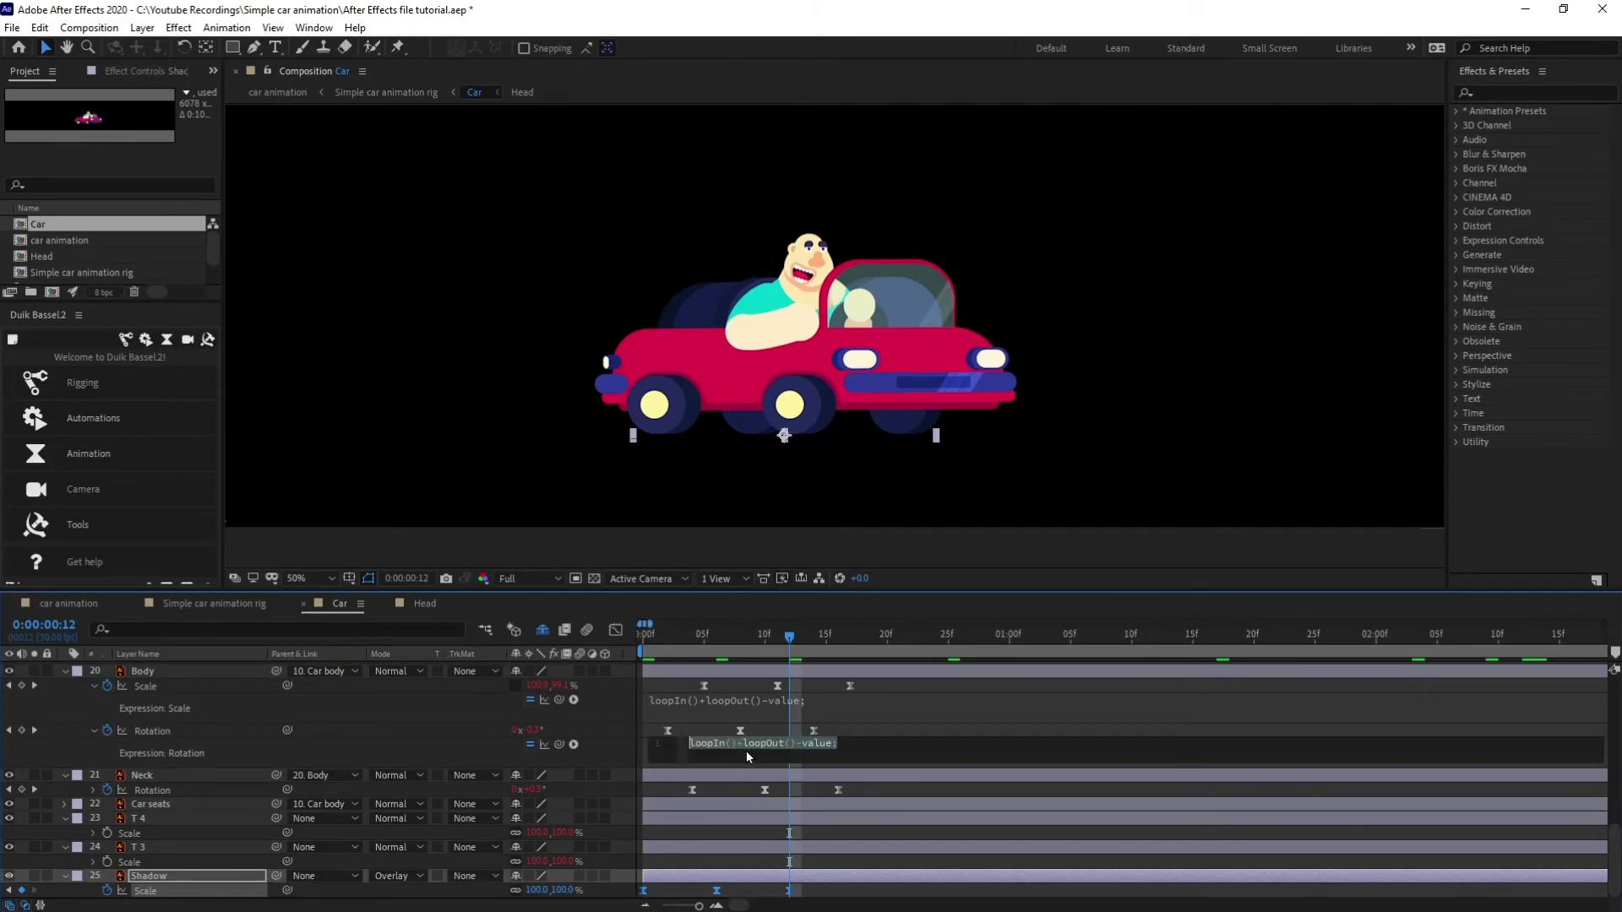
alt+click(108, 890)
key(ctrl+v)
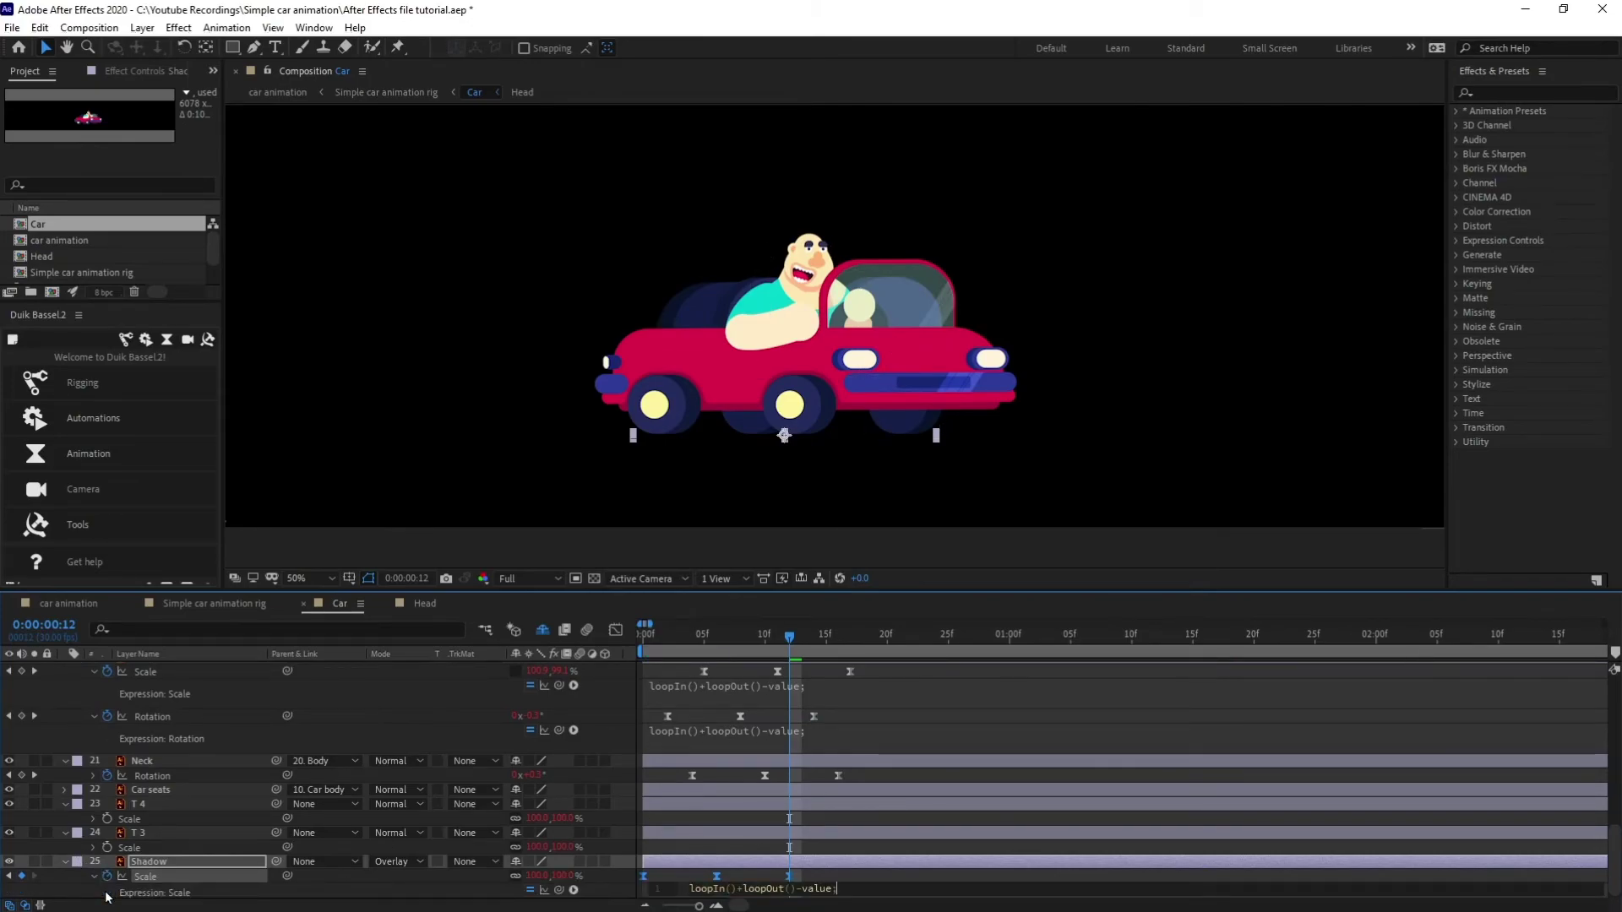
click(869, 879)
Enable Collapse Transformations for the Car layer in Simple car animation rig and preview the animation against the background
drag(666, 641, 601, 644)
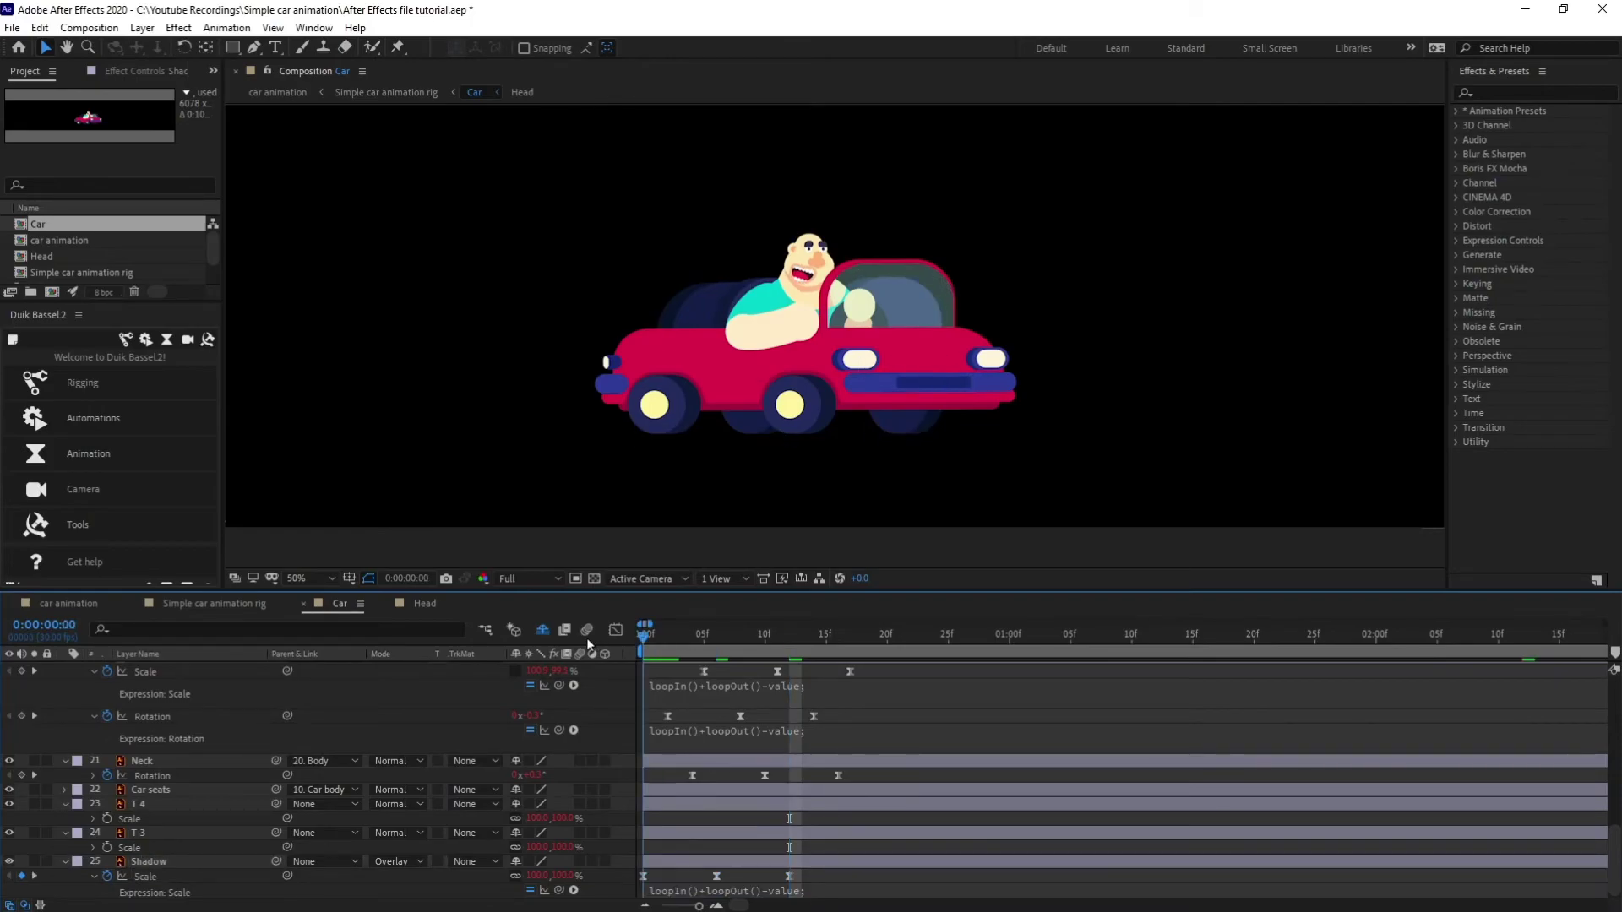
click(224, 606)
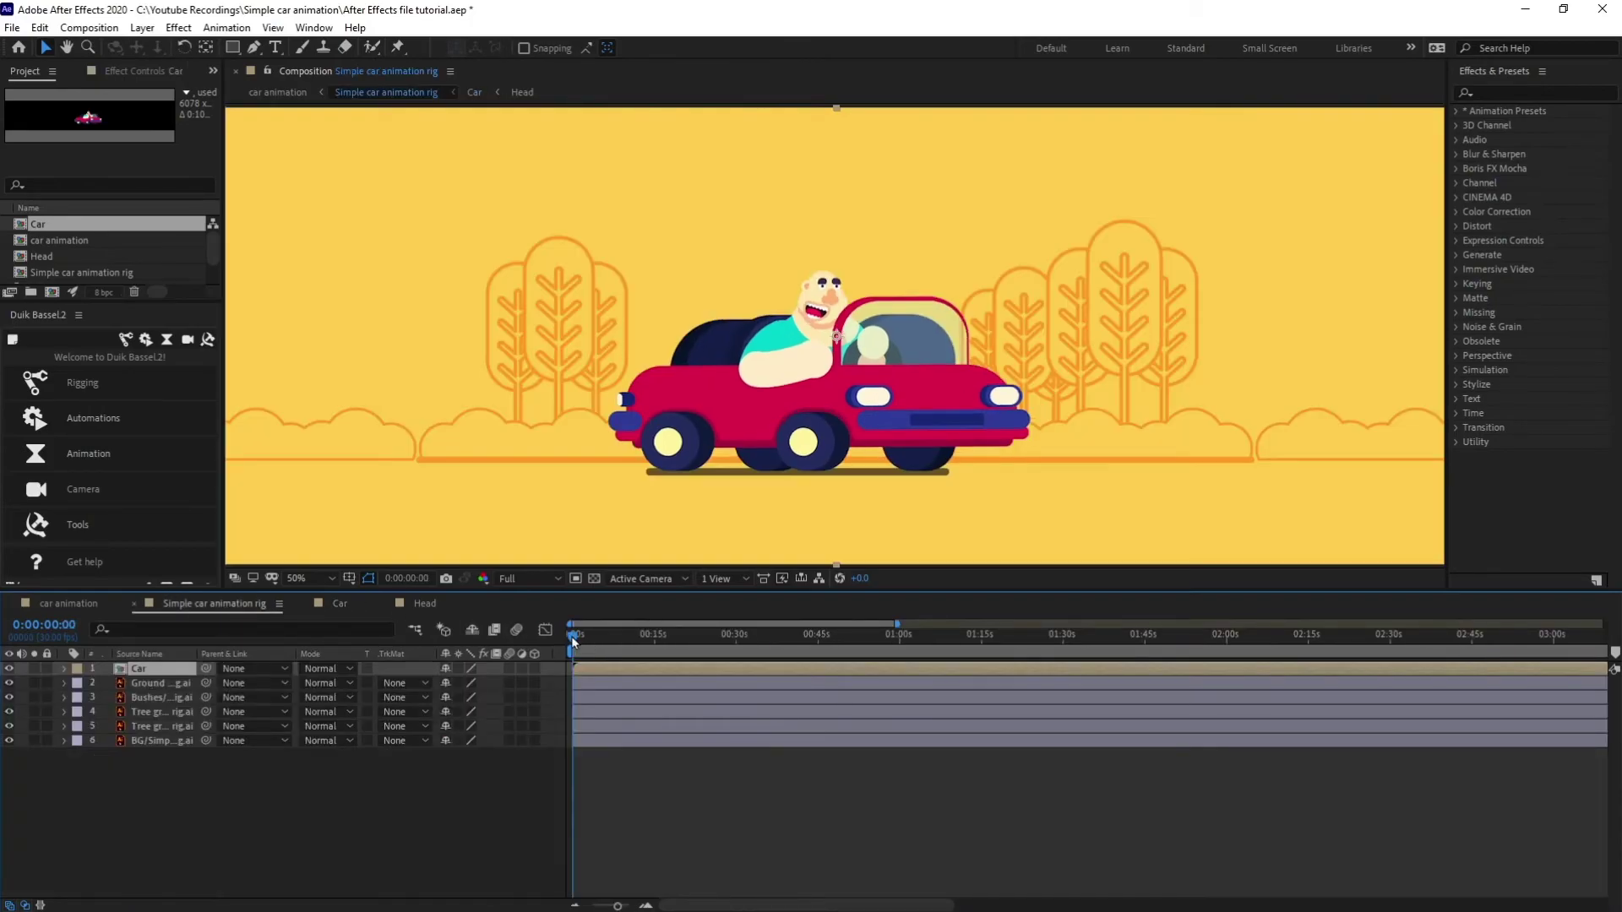
key(space)
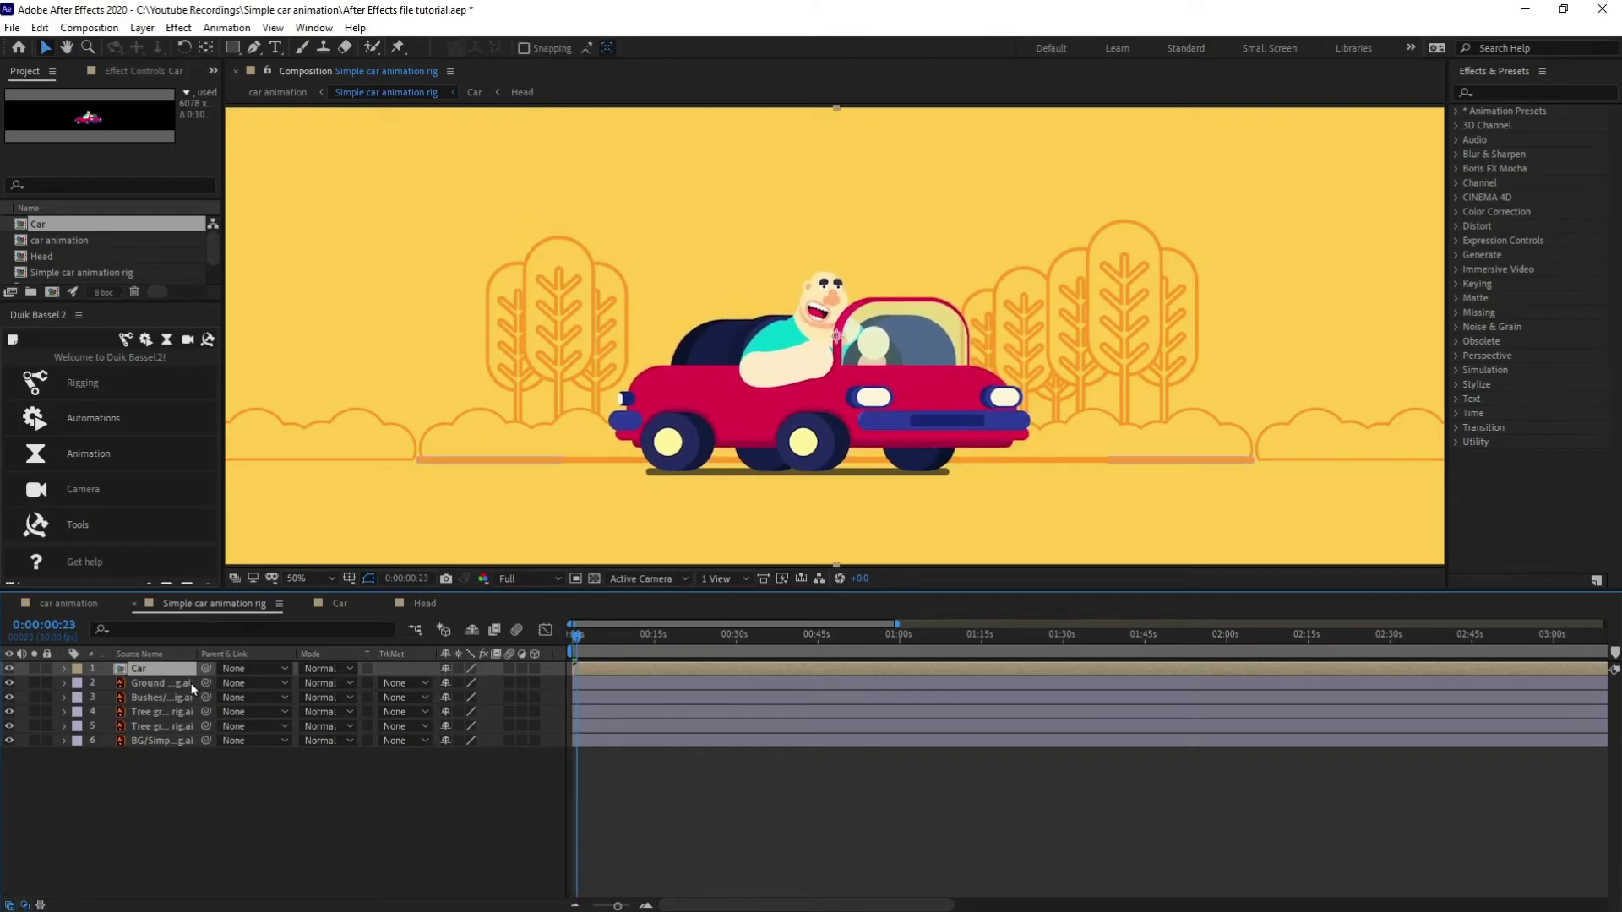
click(457, 668)
key(space)
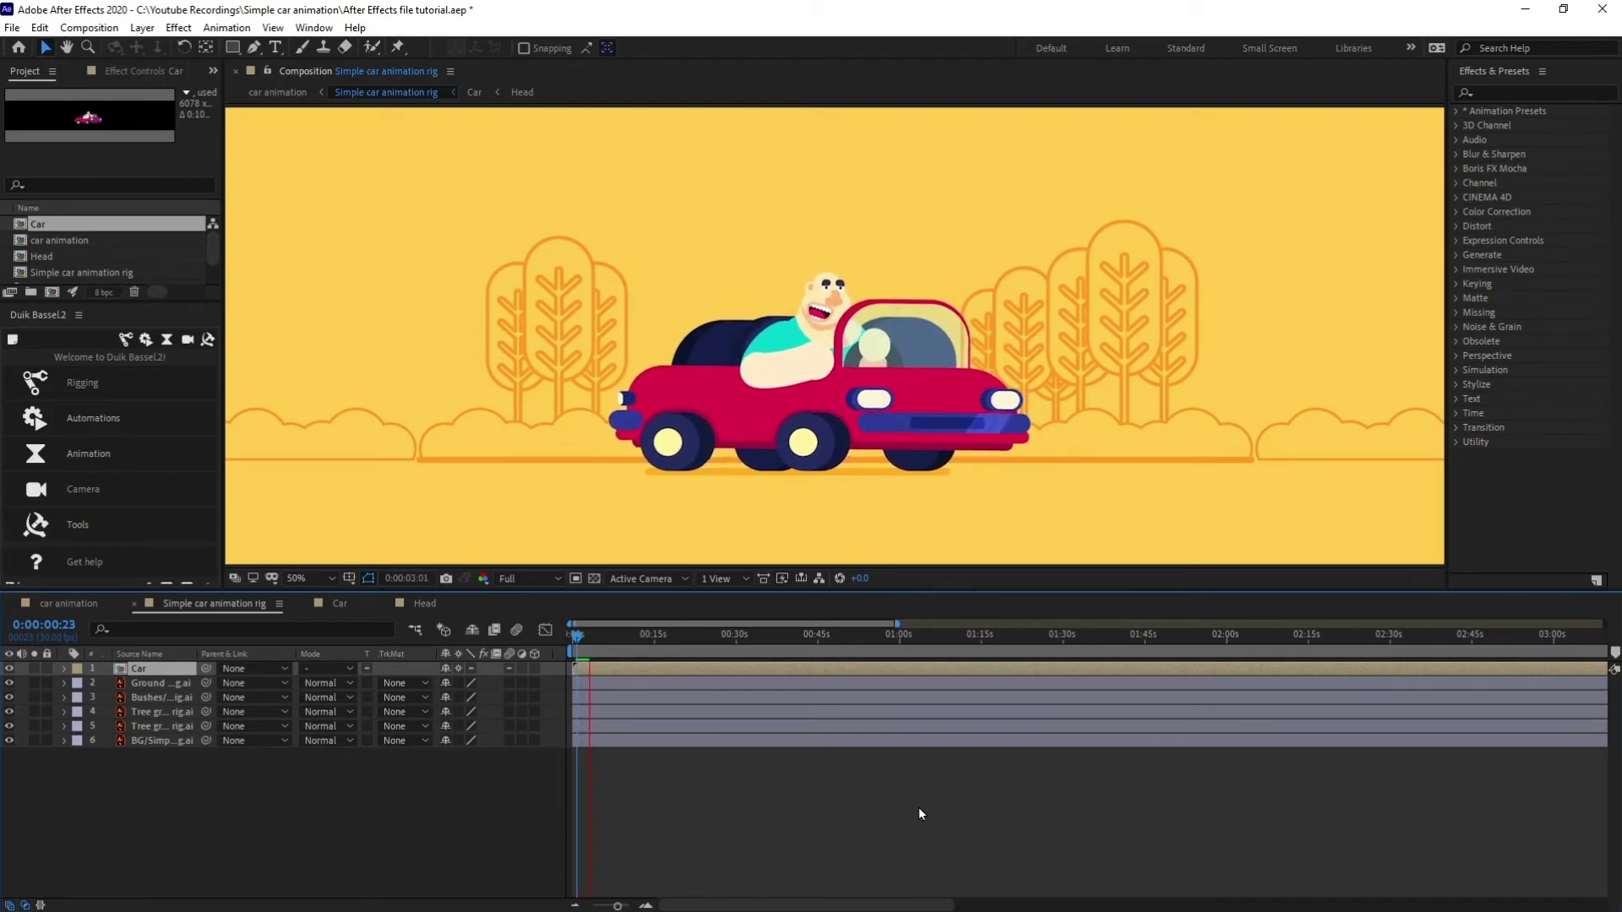
drag(580, 635, 556, 631)
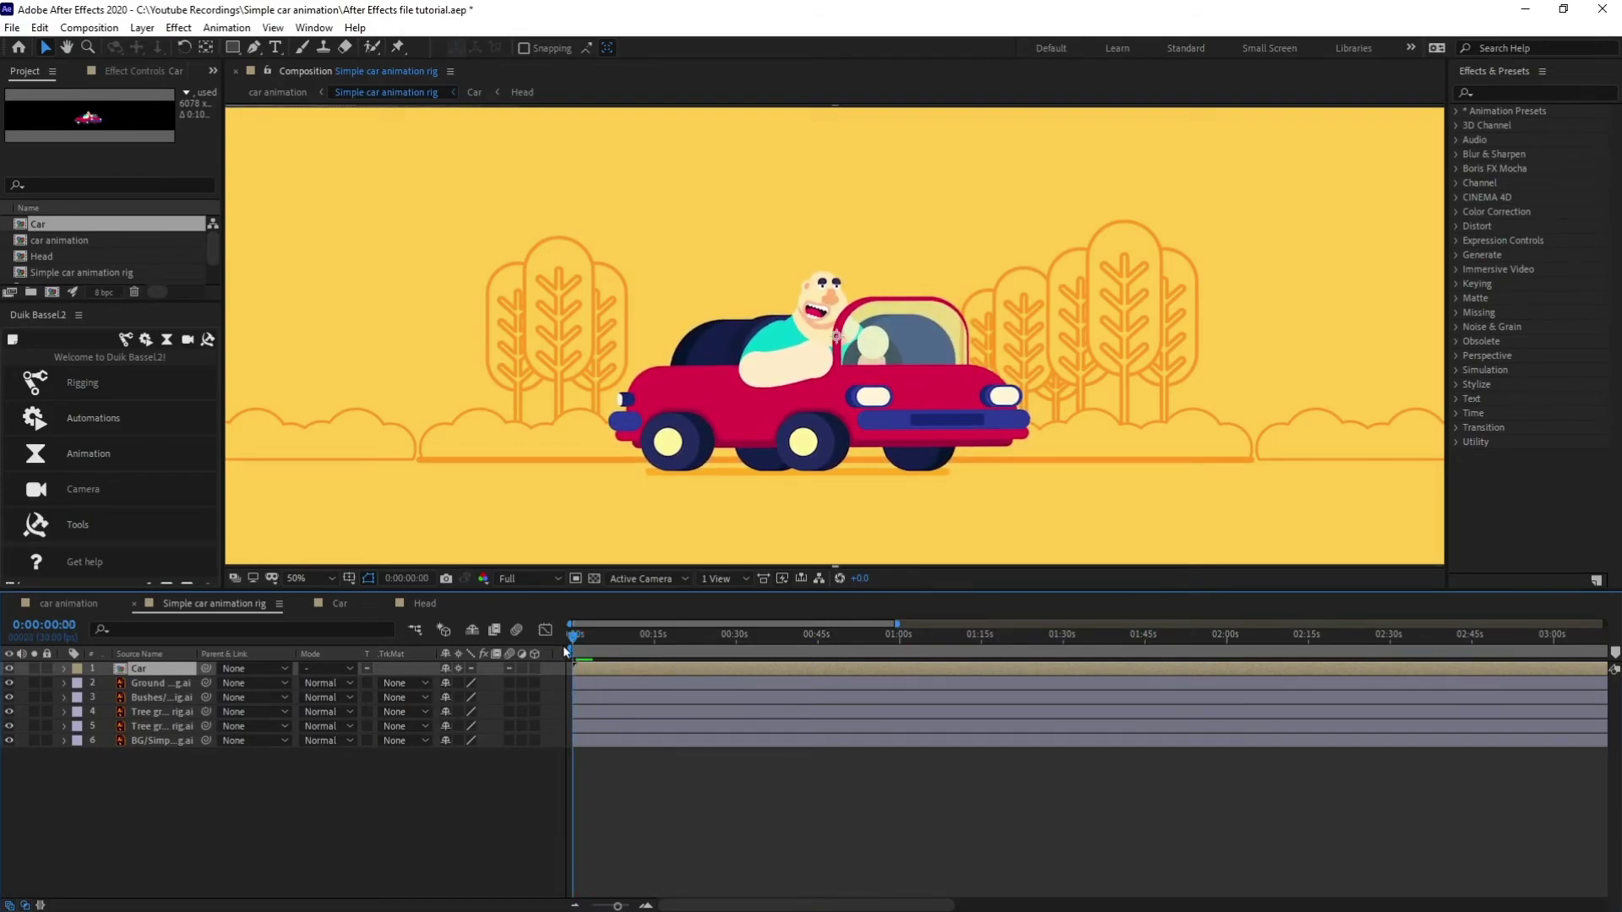
Parent the Tree group 1 layer to Tree group 2, test the link by moving the trees, and undo that move
scroll(827, 257, down, 2)
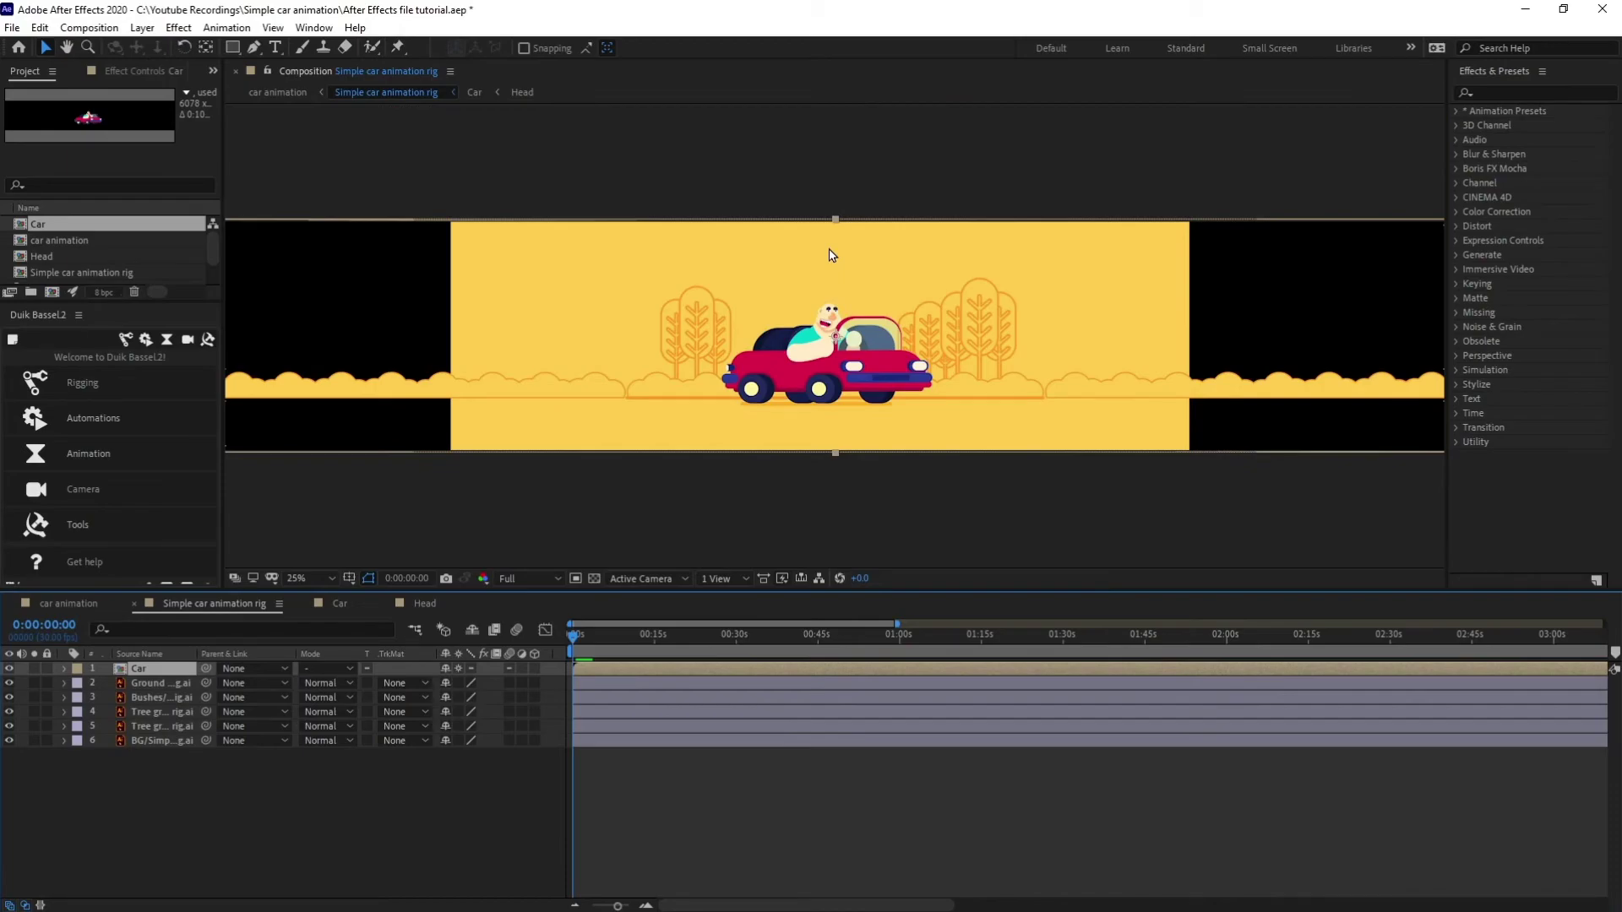
scroll(832, 256, up, 4)
scroll(832, 258, down, 2)
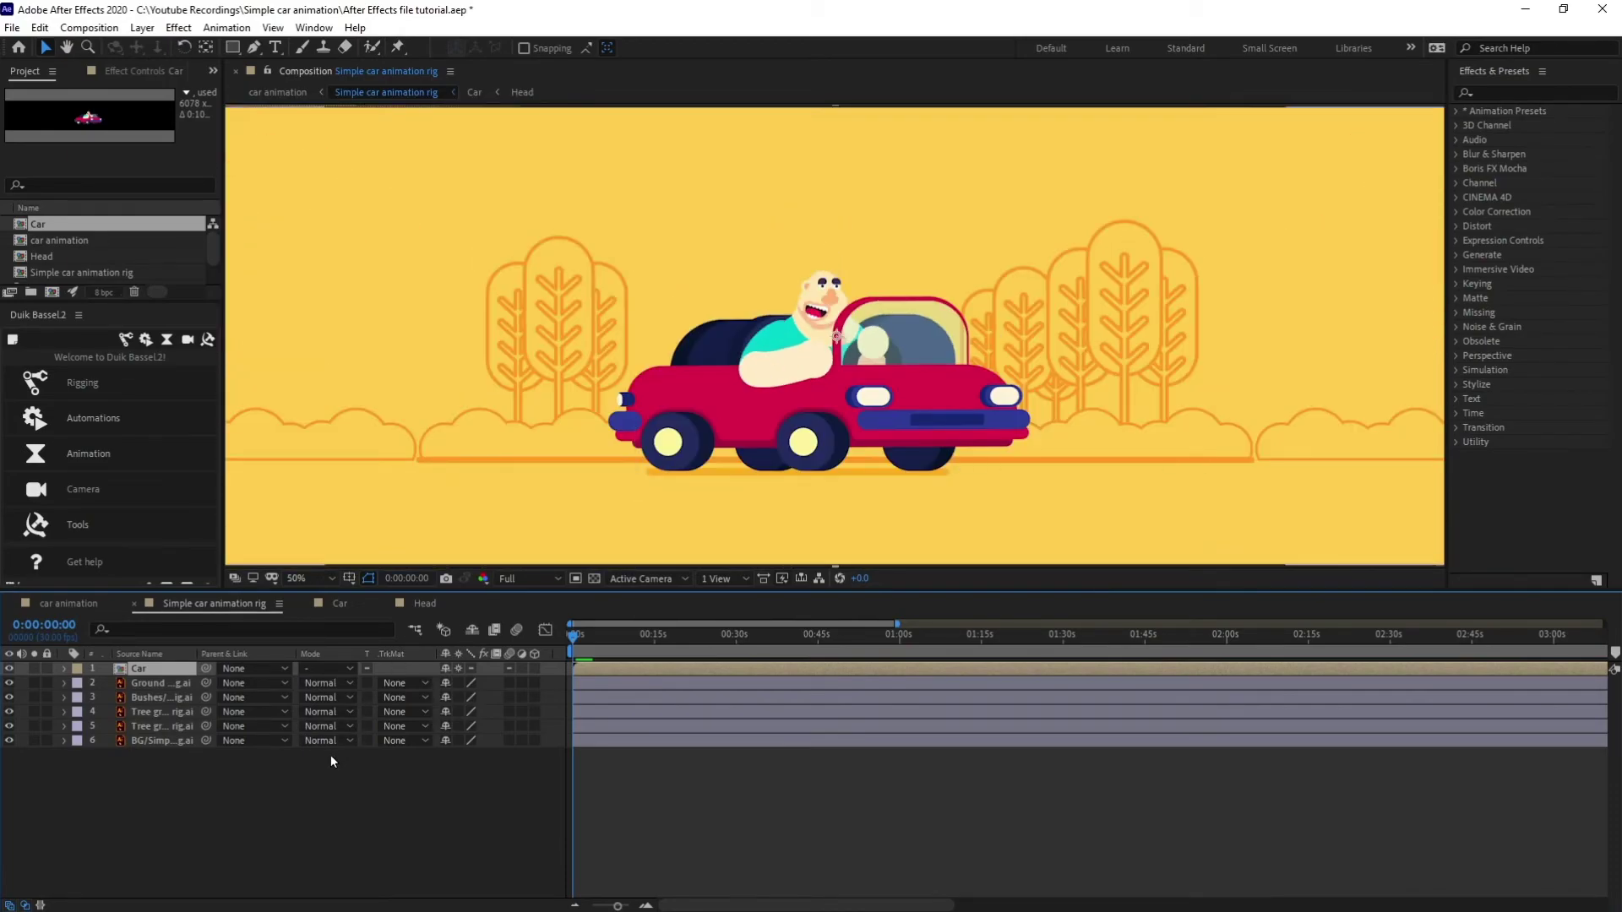
click(167, 726)
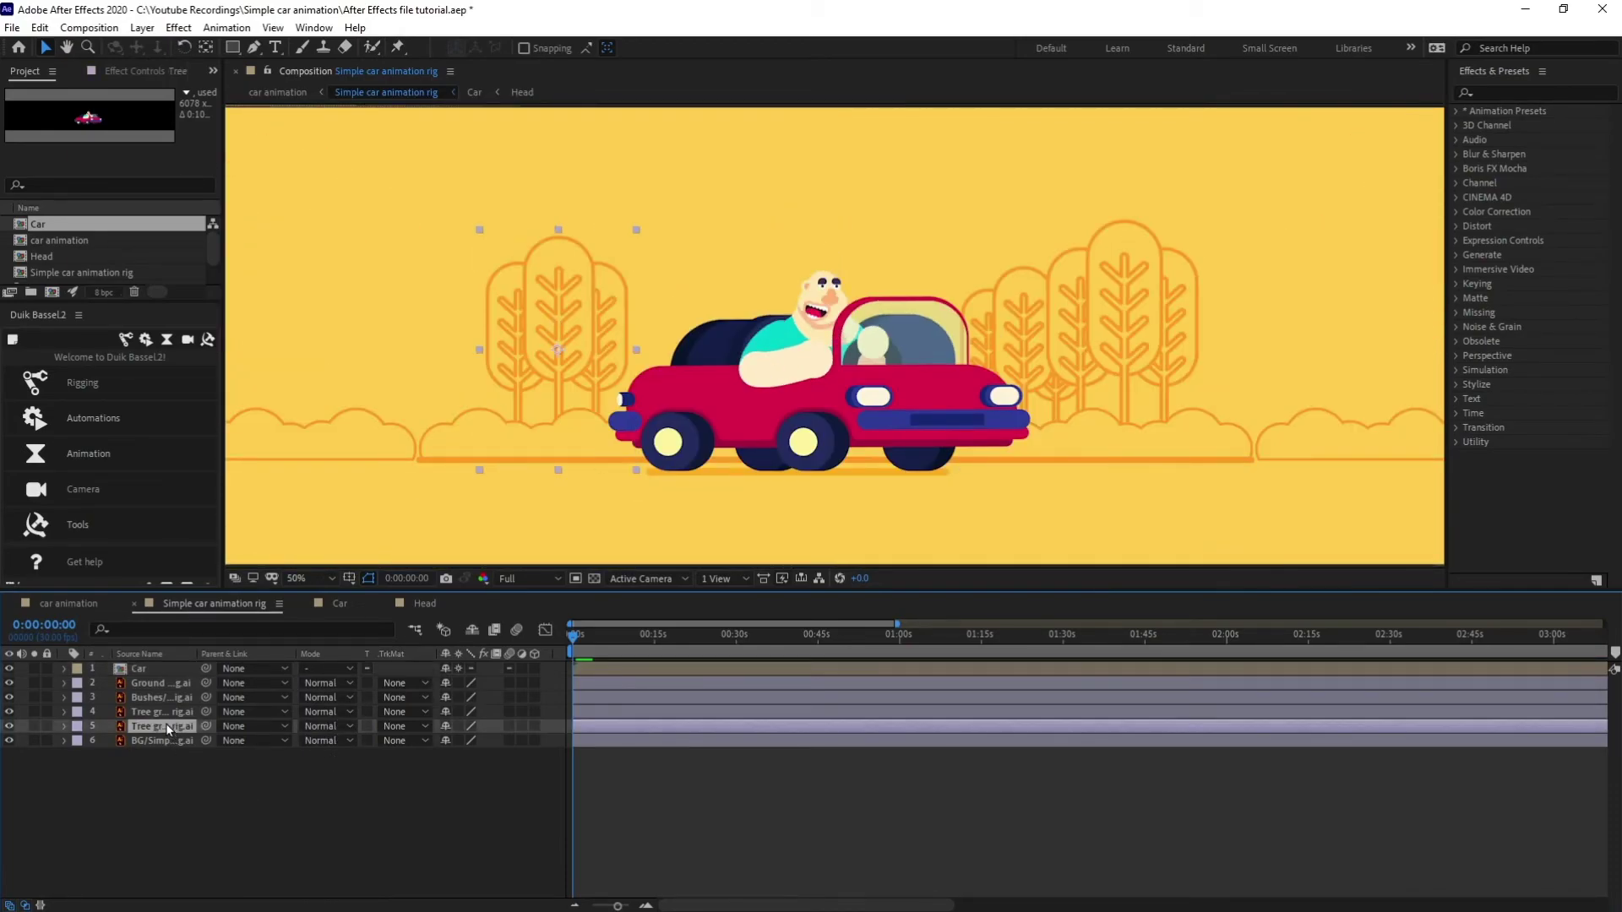
shift+click(165, 711)
key(comma)
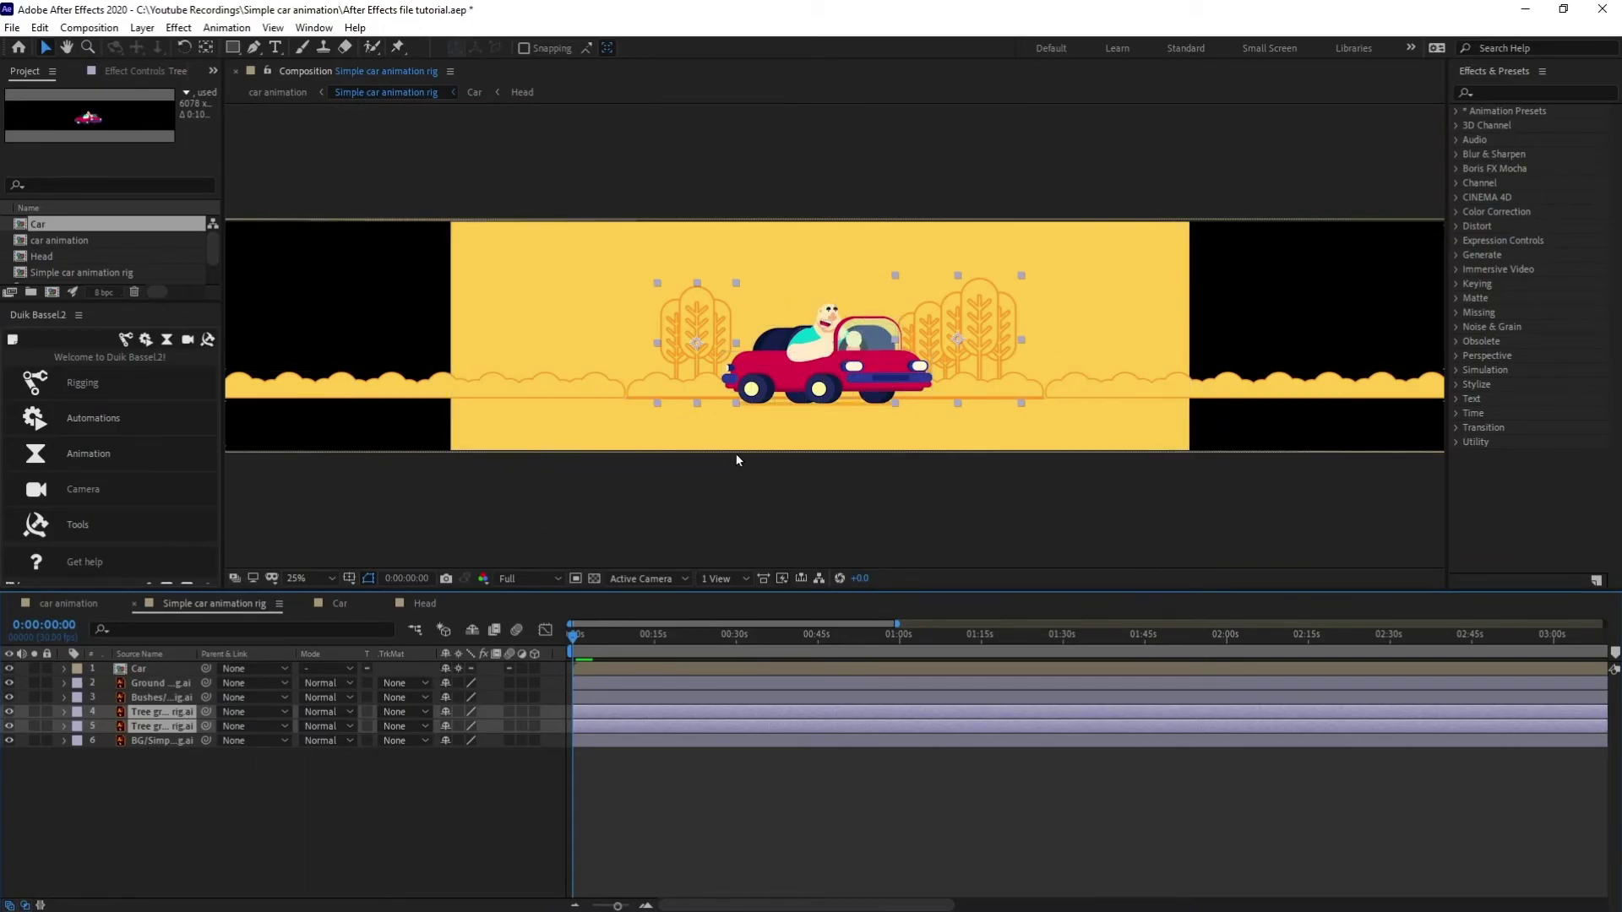
click(186, 776)
click(159, 724)
click(190, 714)
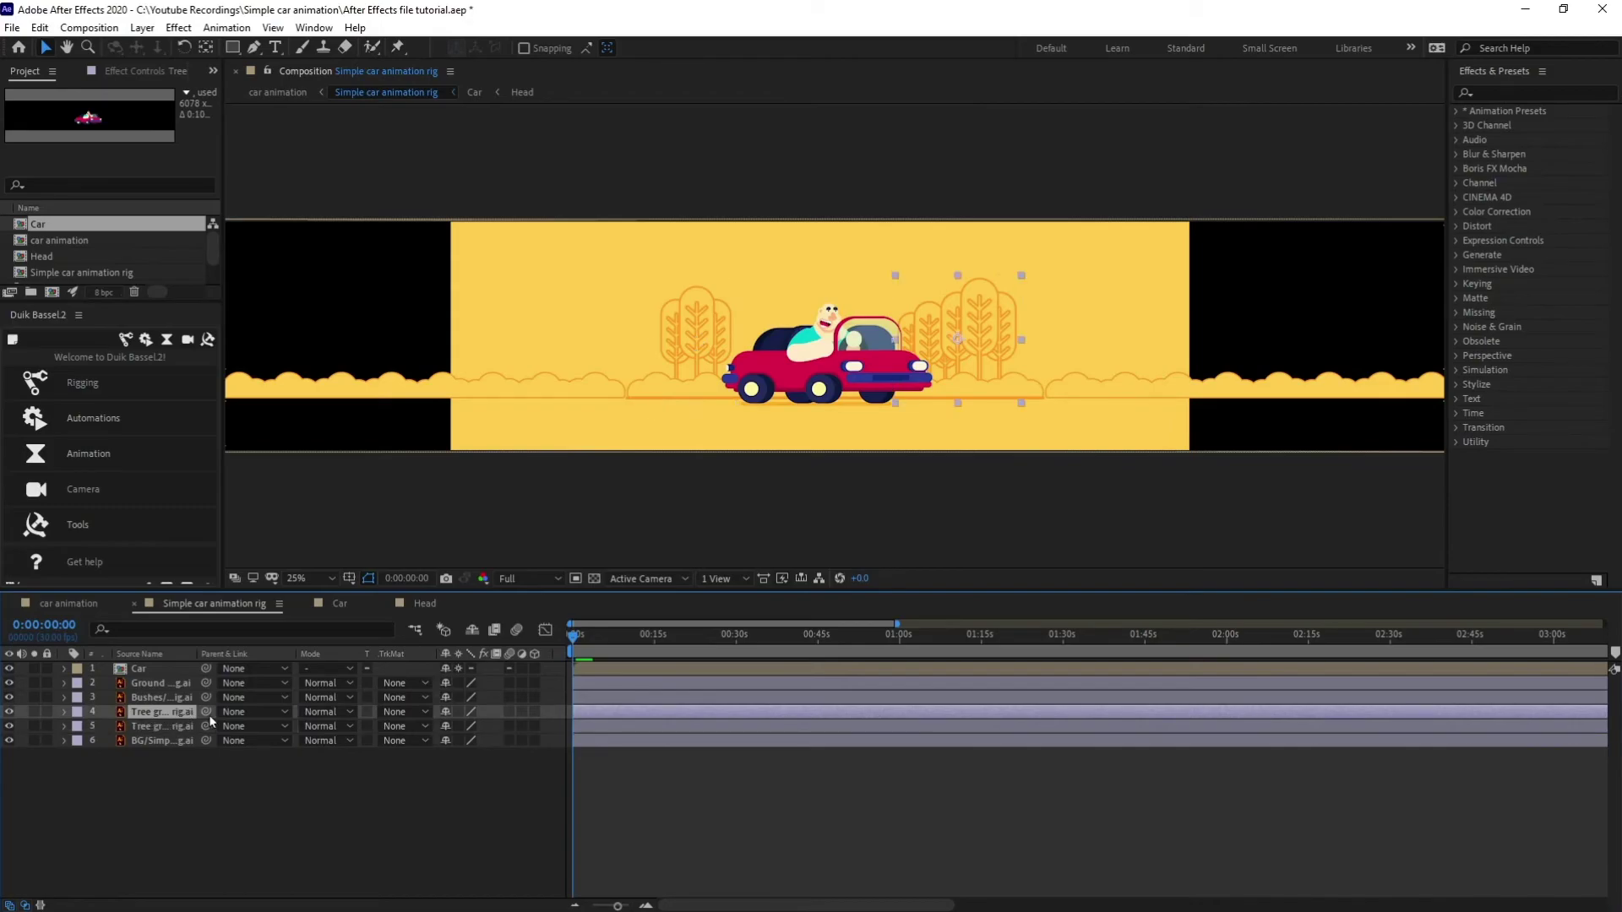
drag(189, 722, 160, 728)
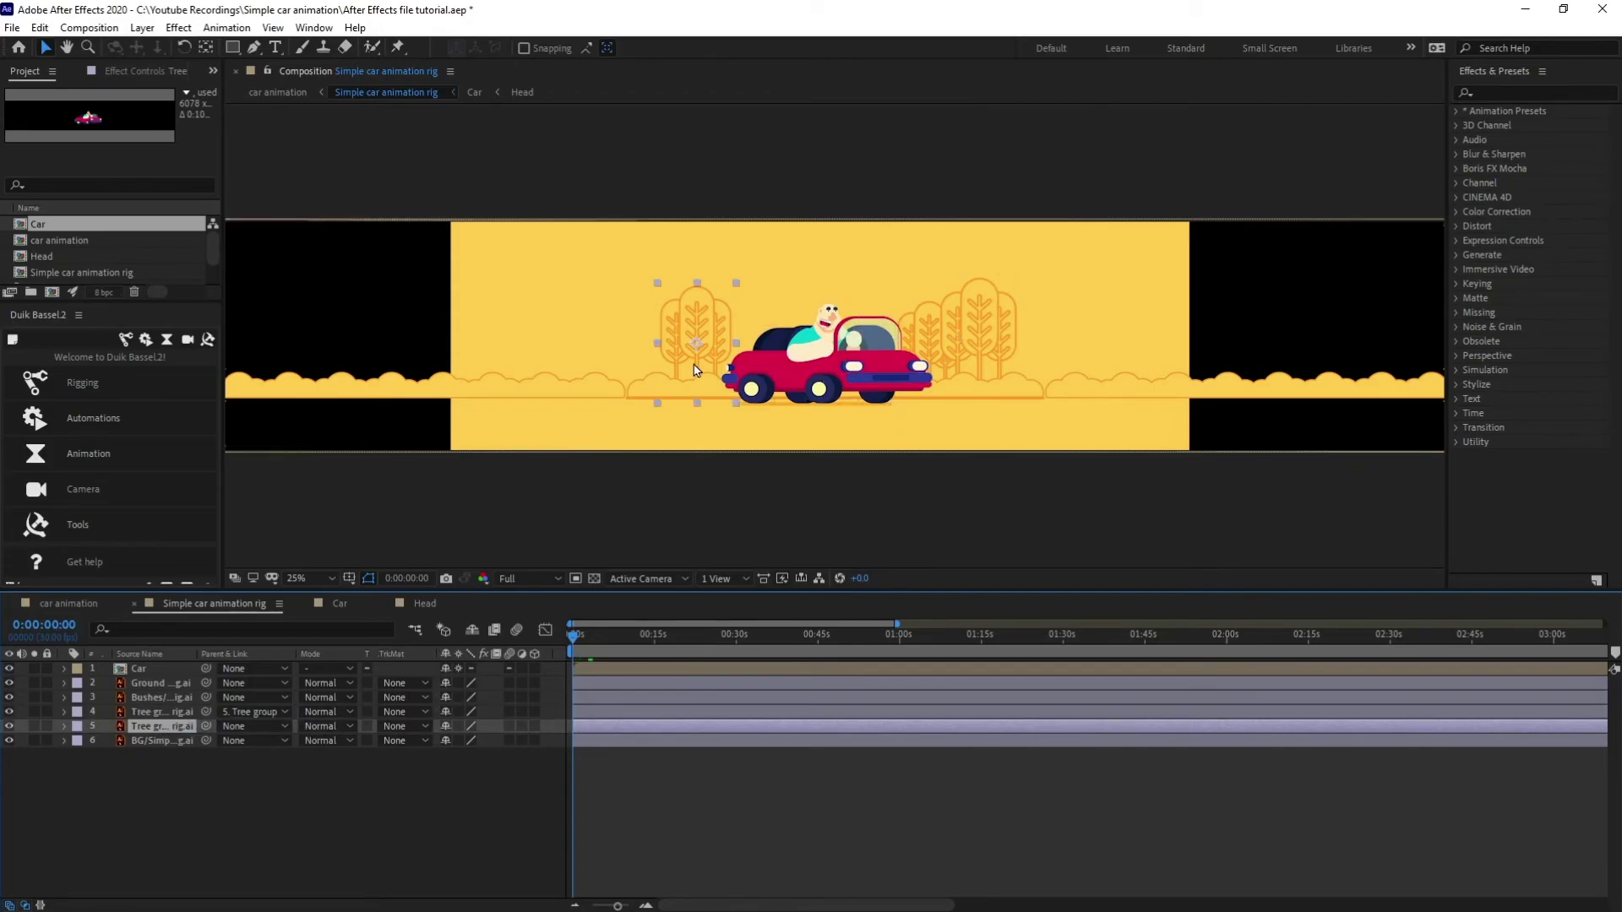
drag(688, 343, 816, 342)
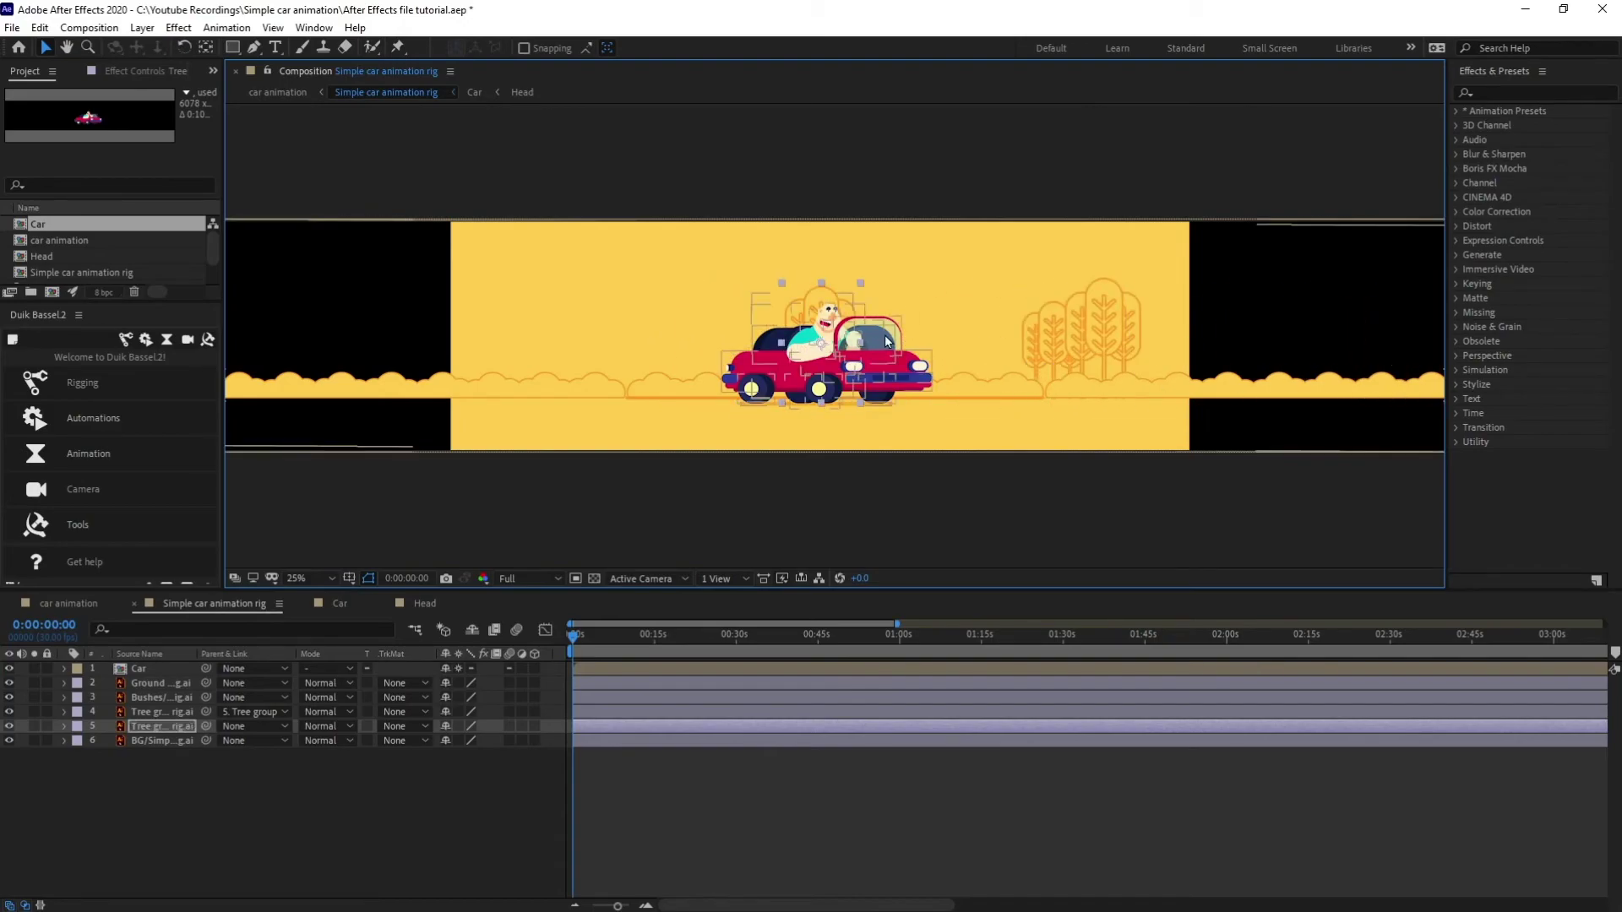
key(ctrl+z)
Keyframe Tree group 2's Position at 0 s, and at 1 s move the trees left to about 1547.6, 573.1
key(p)
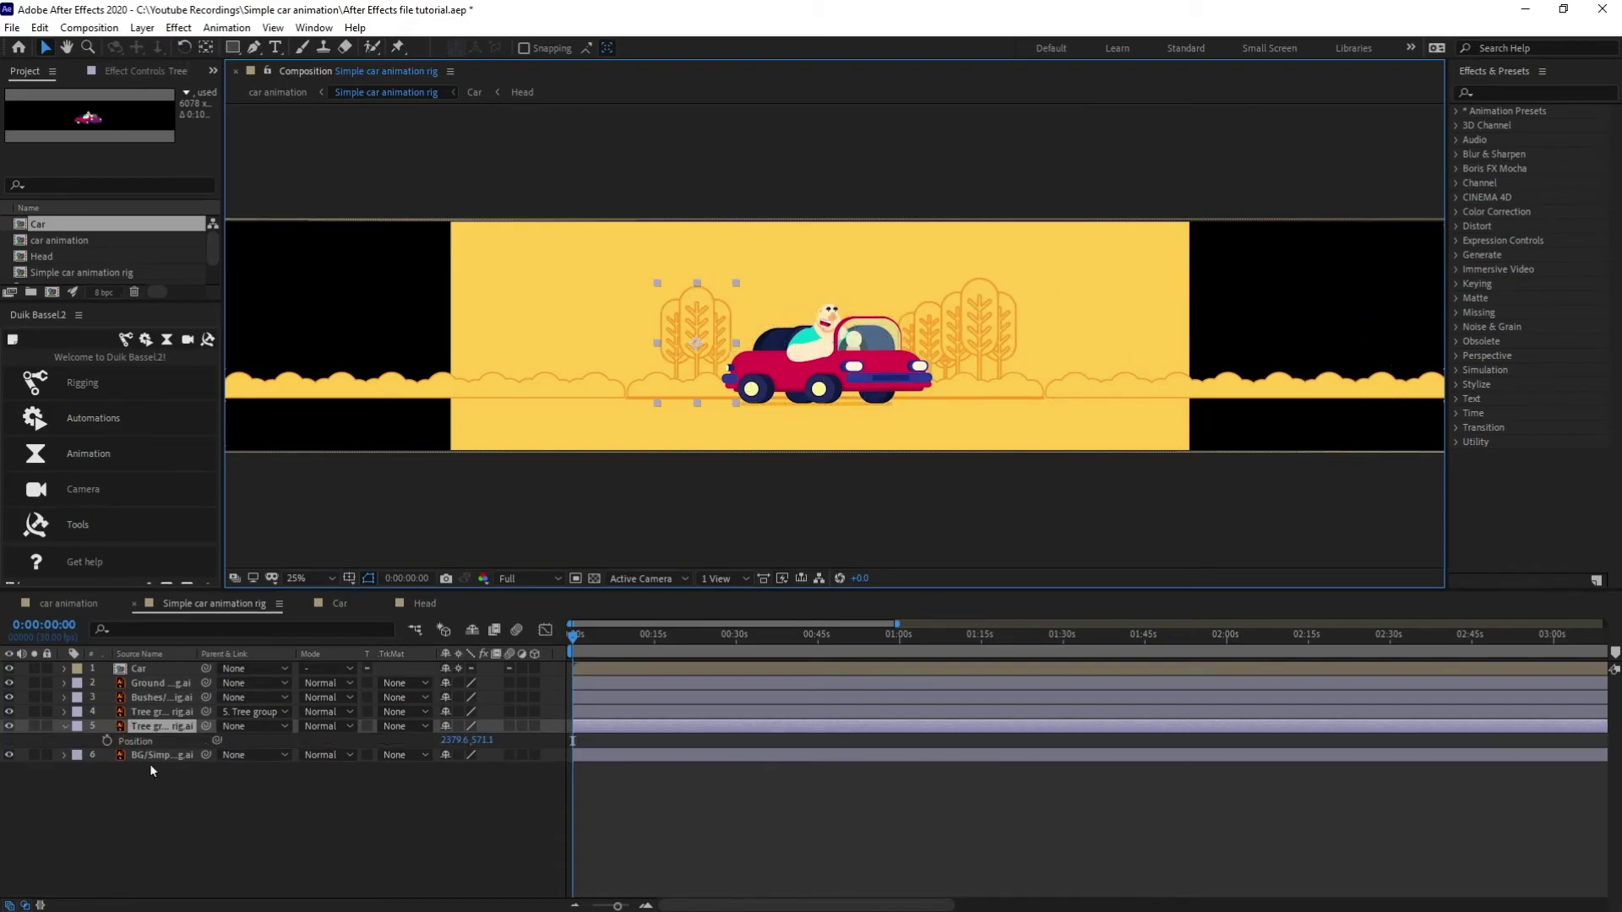
click(103, 740)
key(equal)
key(equal)
key(equal)
click(56, 625)
text(+3)
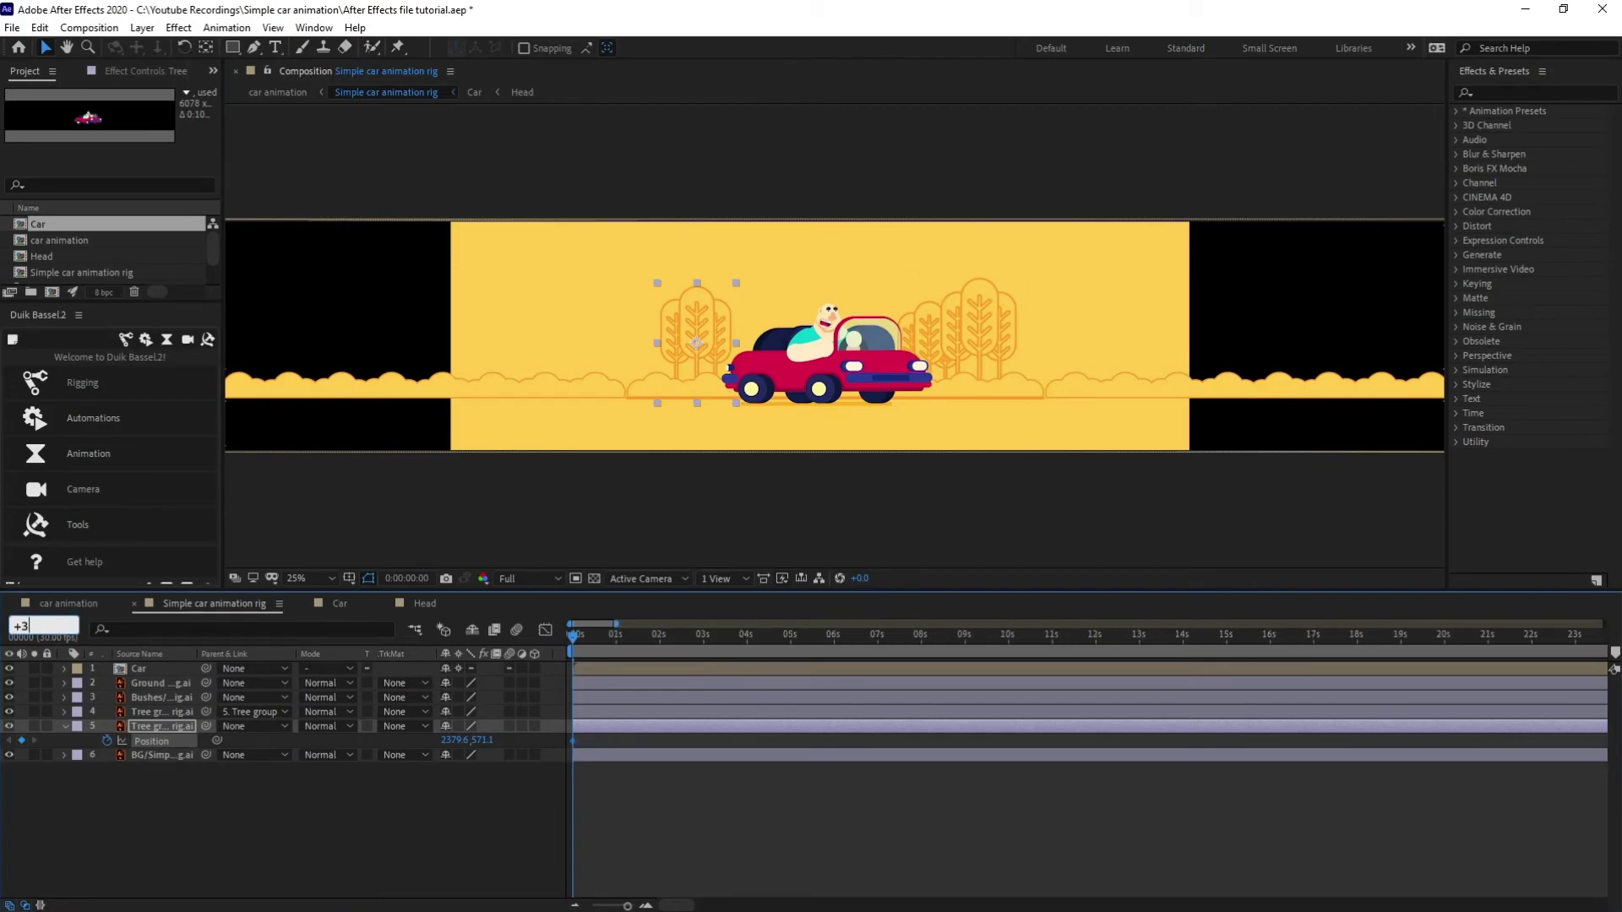
text(0)
key(Return)
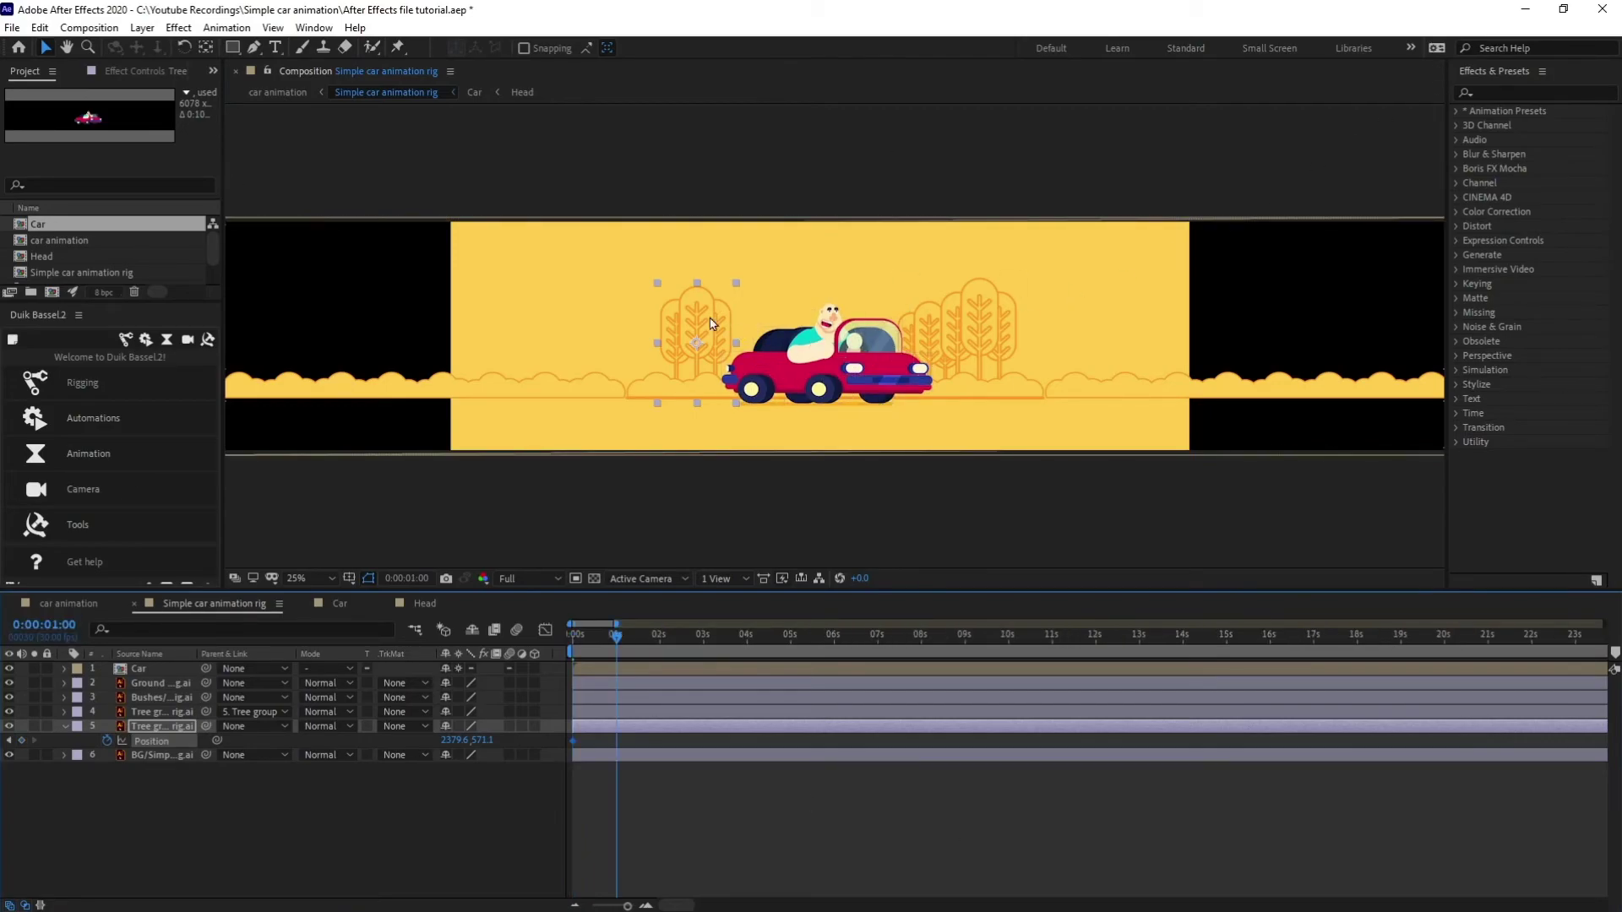
drag(706, 326, 527, 326)
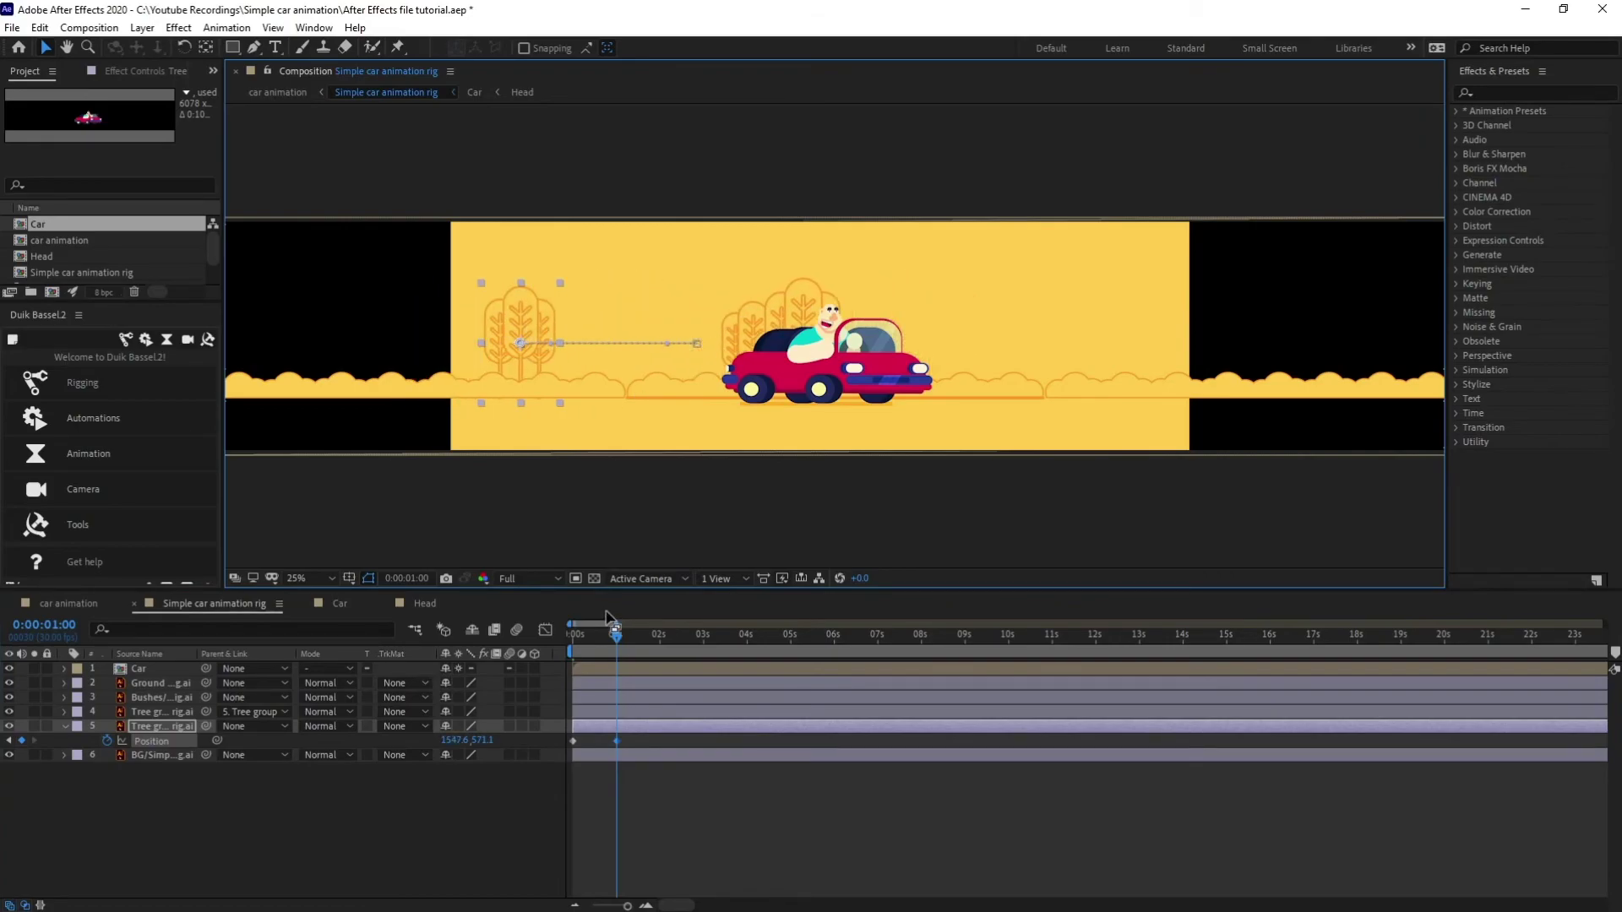
At frame 0, move Tree group 2 beyond the yellow background's right edge, to about 4991.6, 573.1
key(Home)
drag(694, 335, 1251, 344)
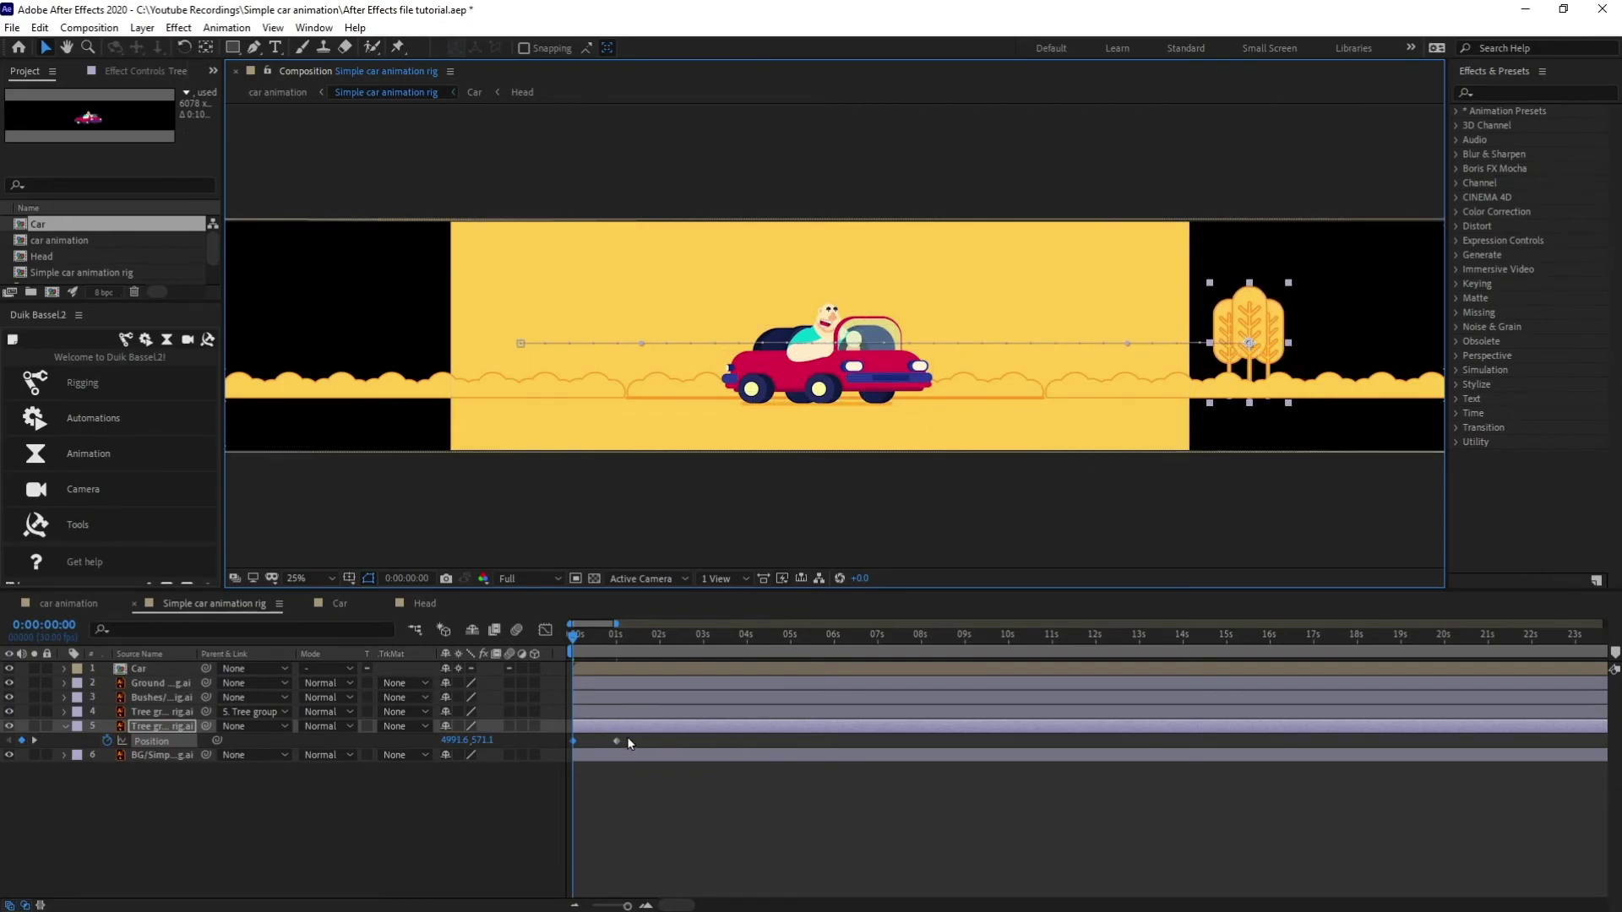
click(681, 808)
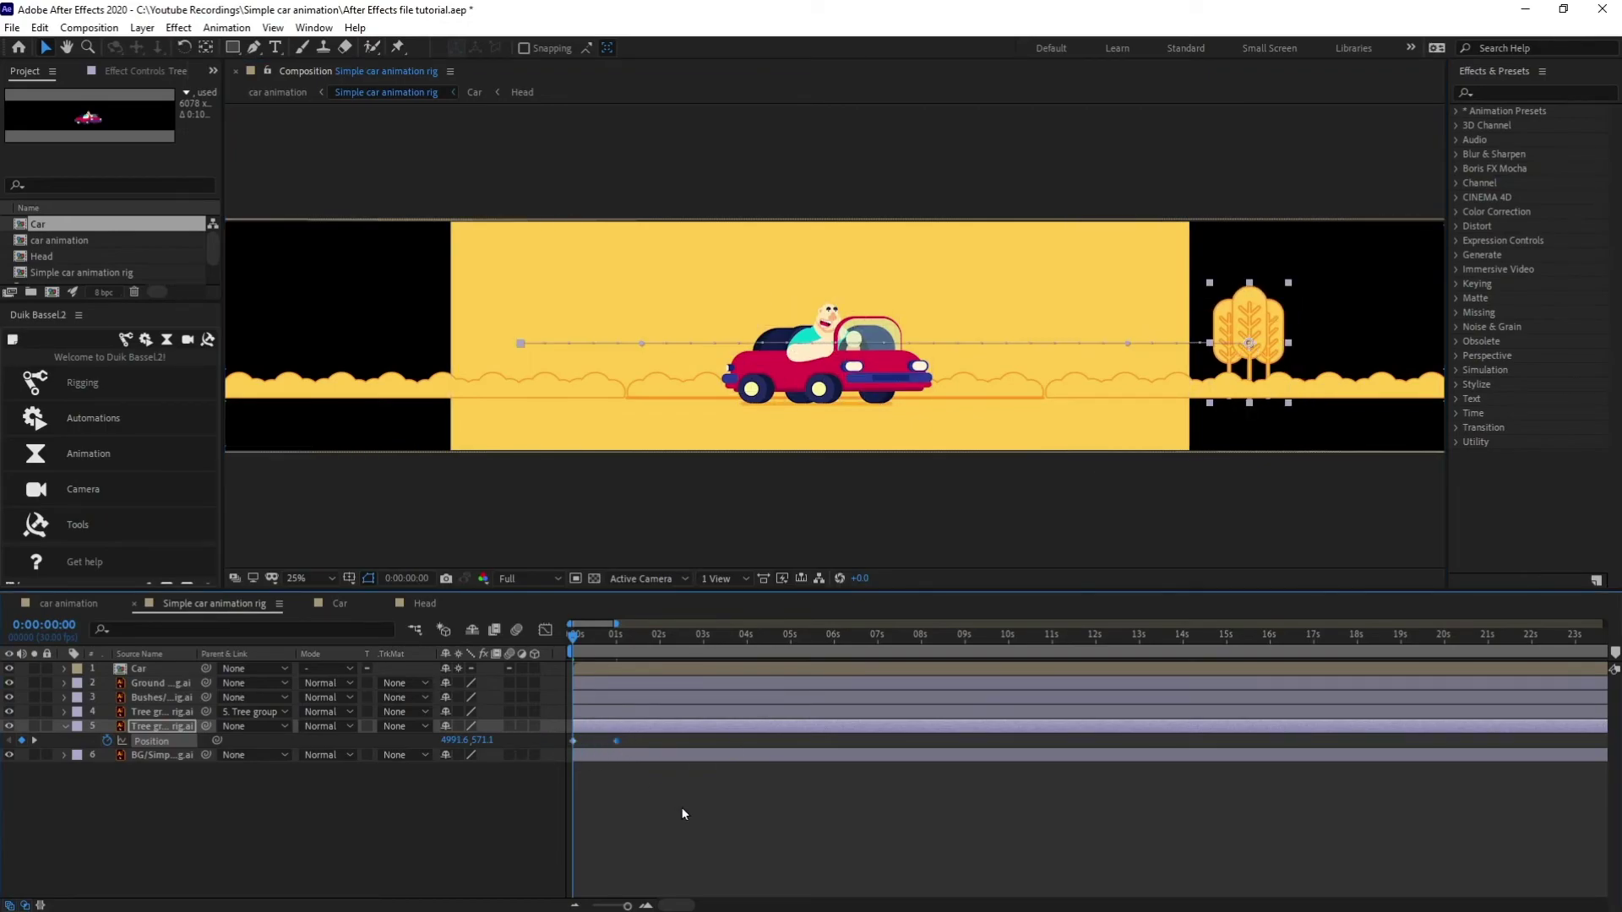
Add the expression loopIn()+loopOut()-value; to Tree group 2's Position and preview the passing trees
alt+click(105, 741)
text(loopIn()+loopOut()-value;)
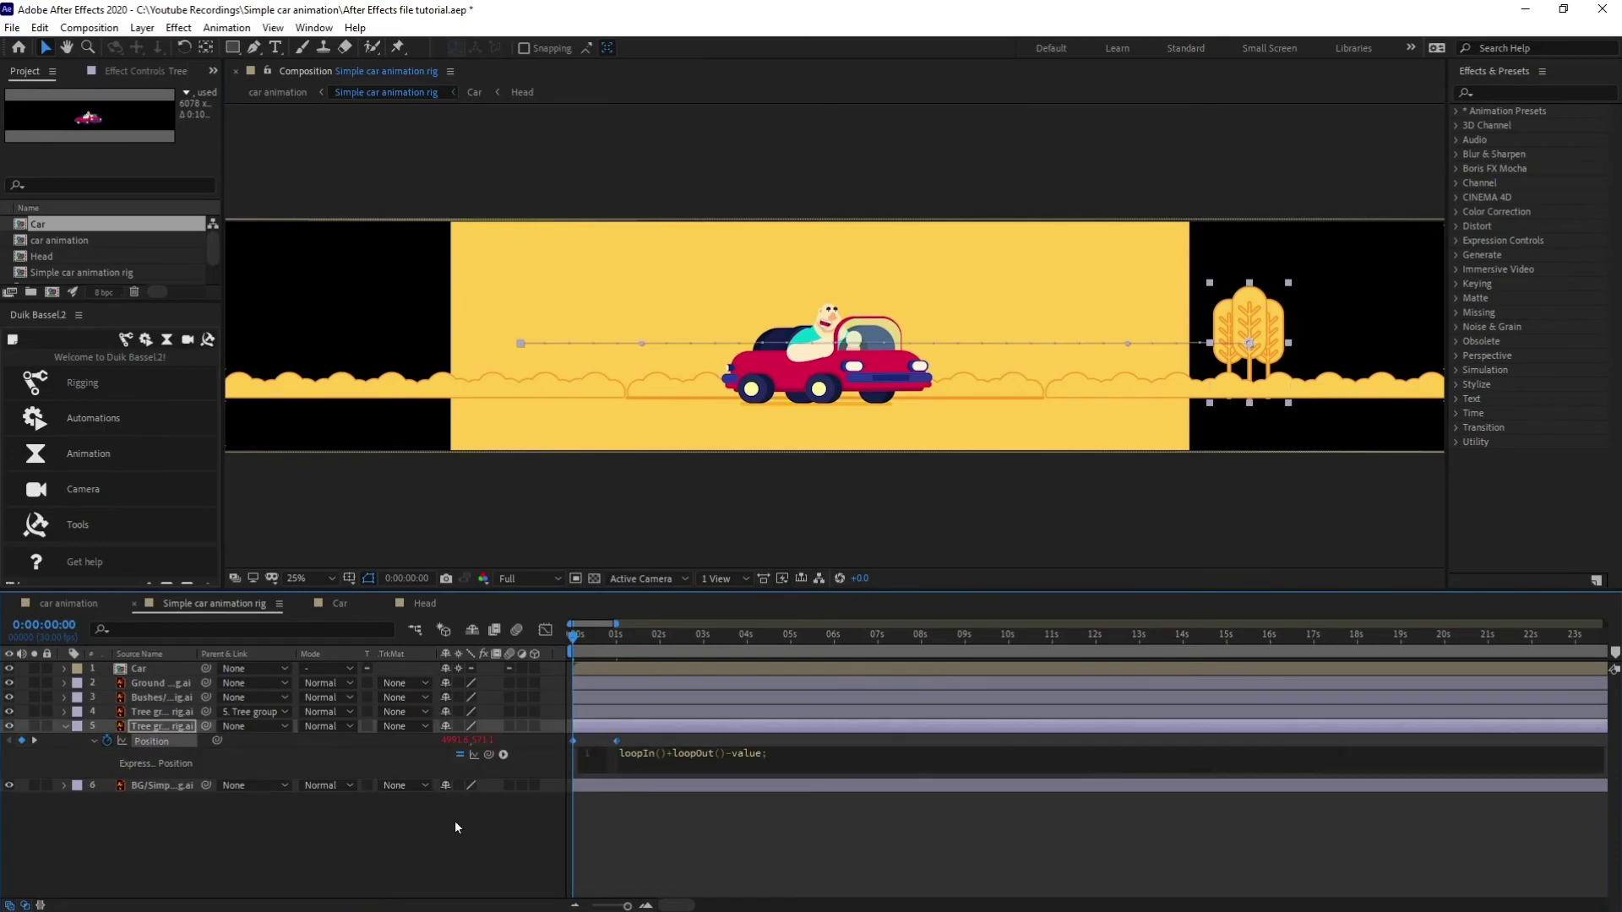
click(669, 834)
key(space)
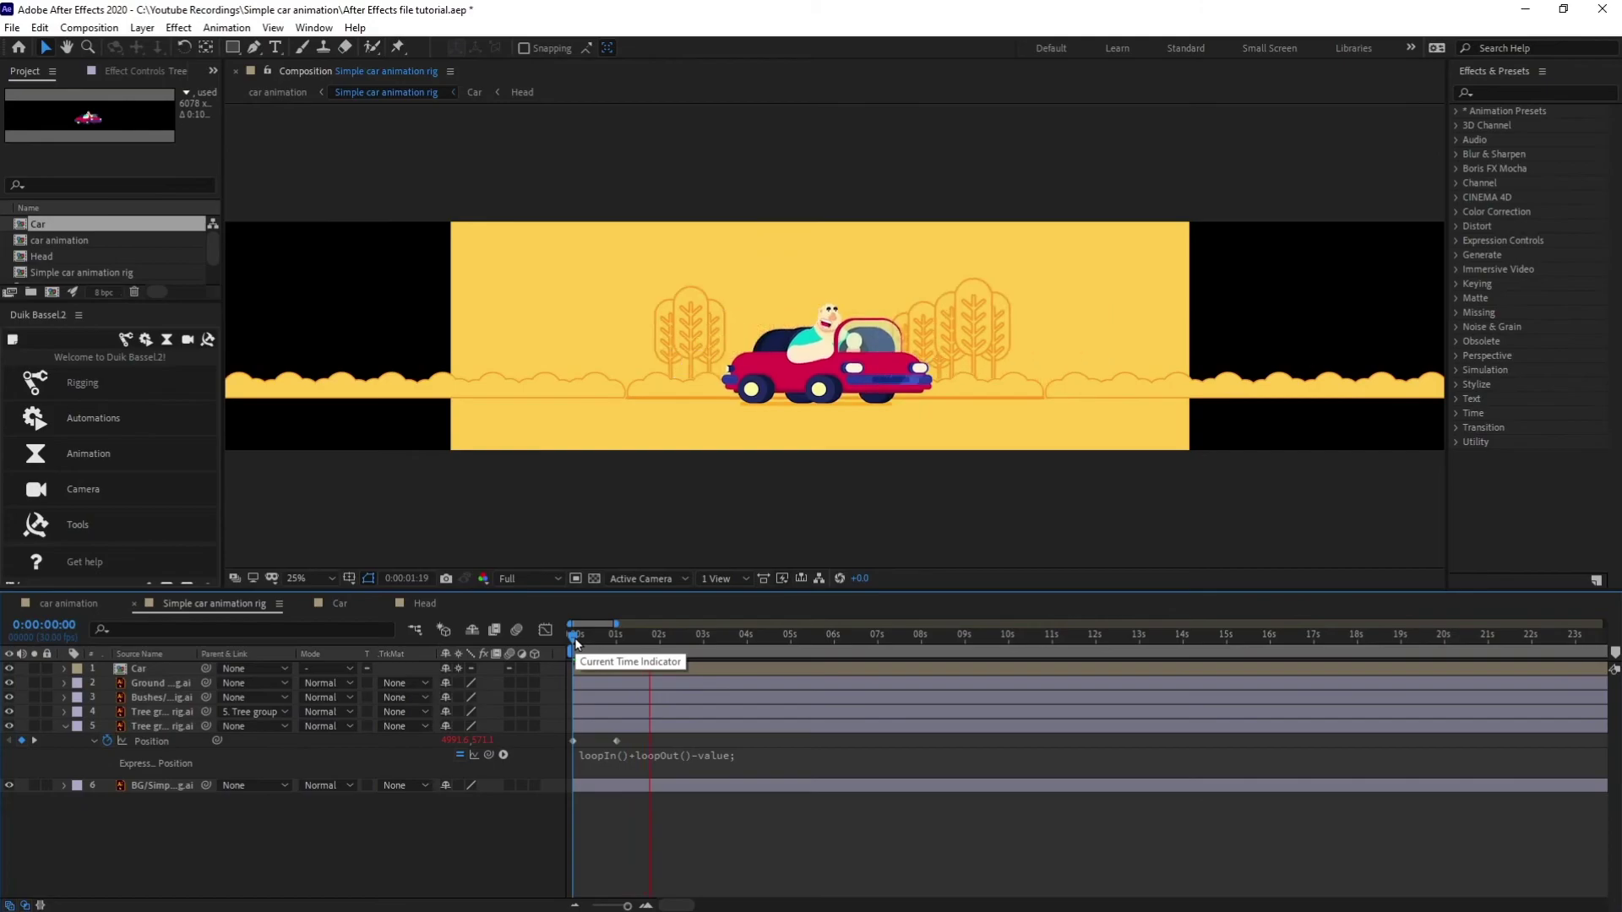
key(space)
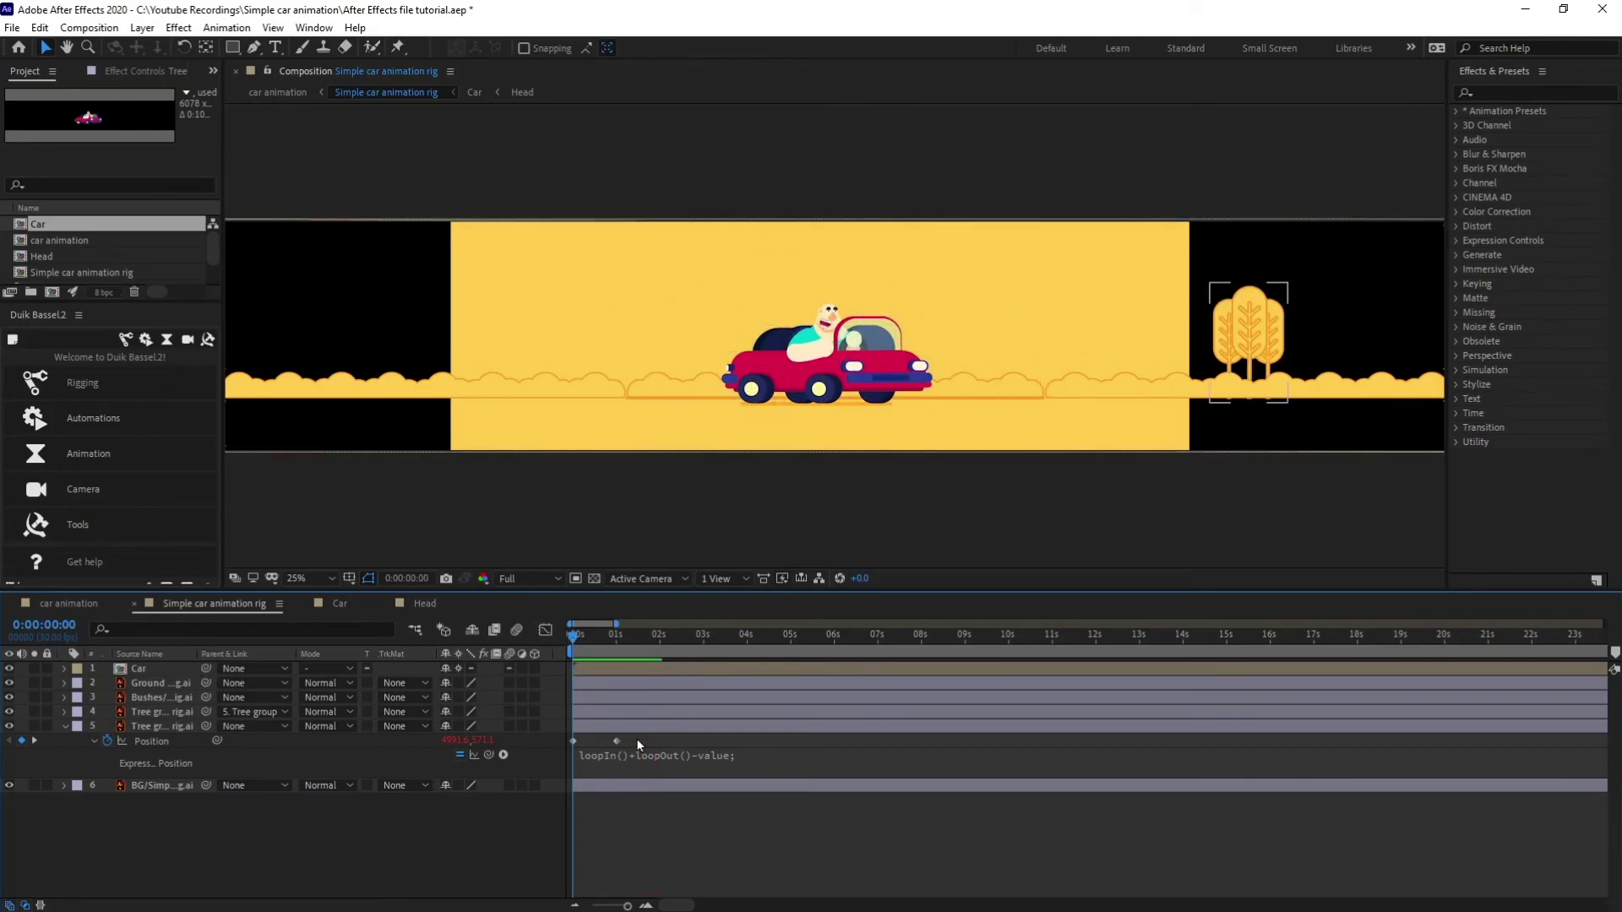
Move Tree group 2's second Position keyframe earlier to frame 24 and preview the faster motion
click(615, 741)
drag(616, 741, 606, 740)
key(space)
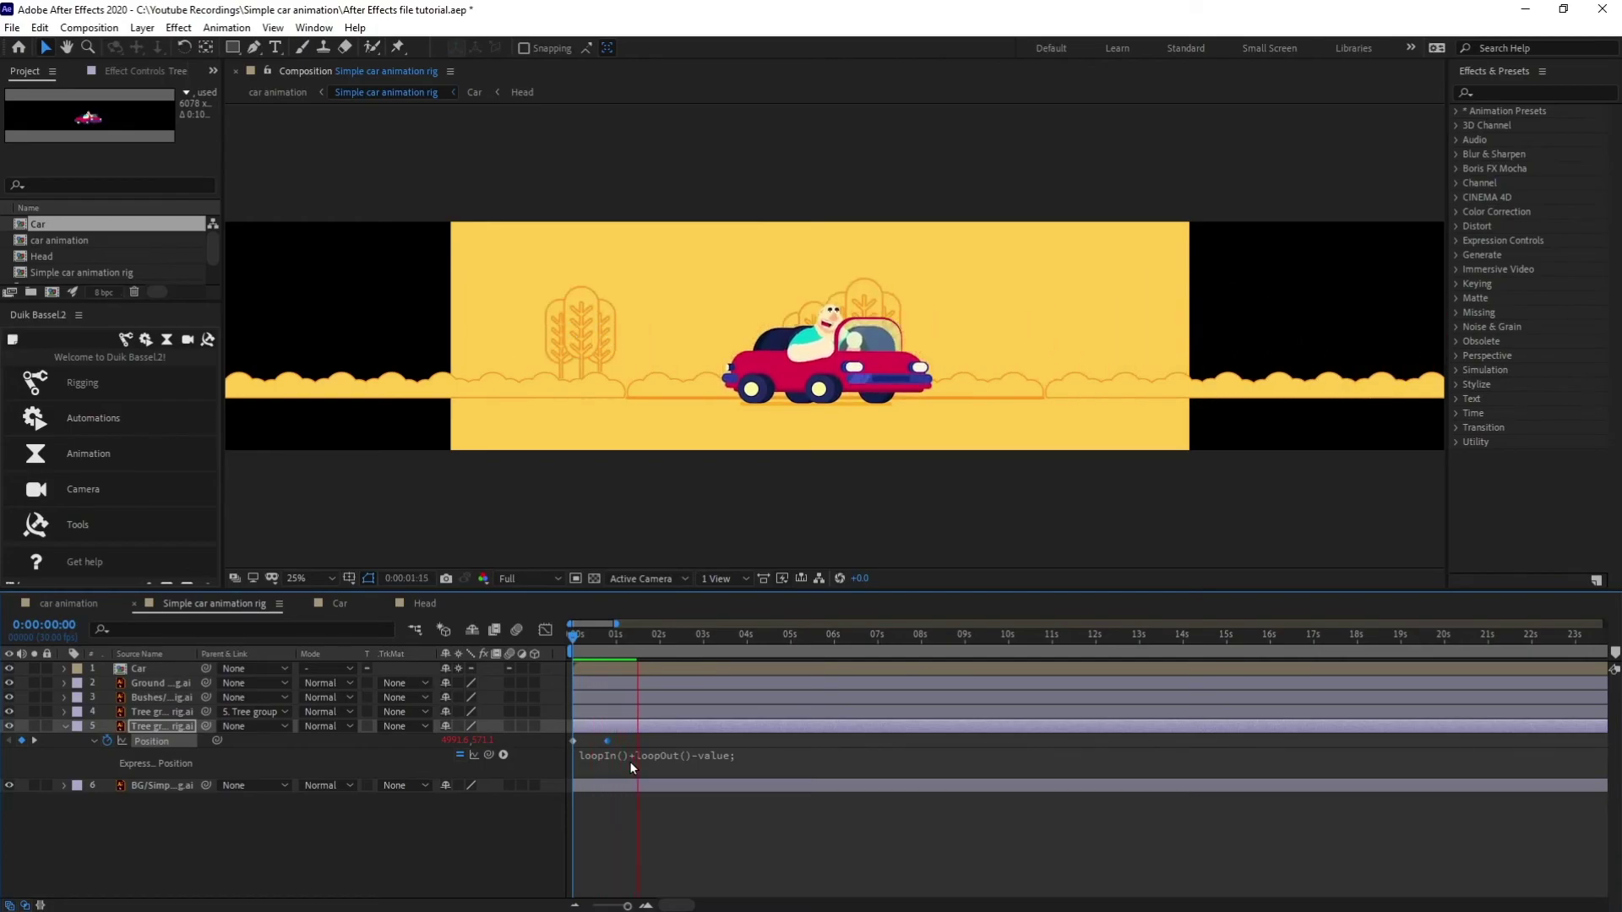
key(space)
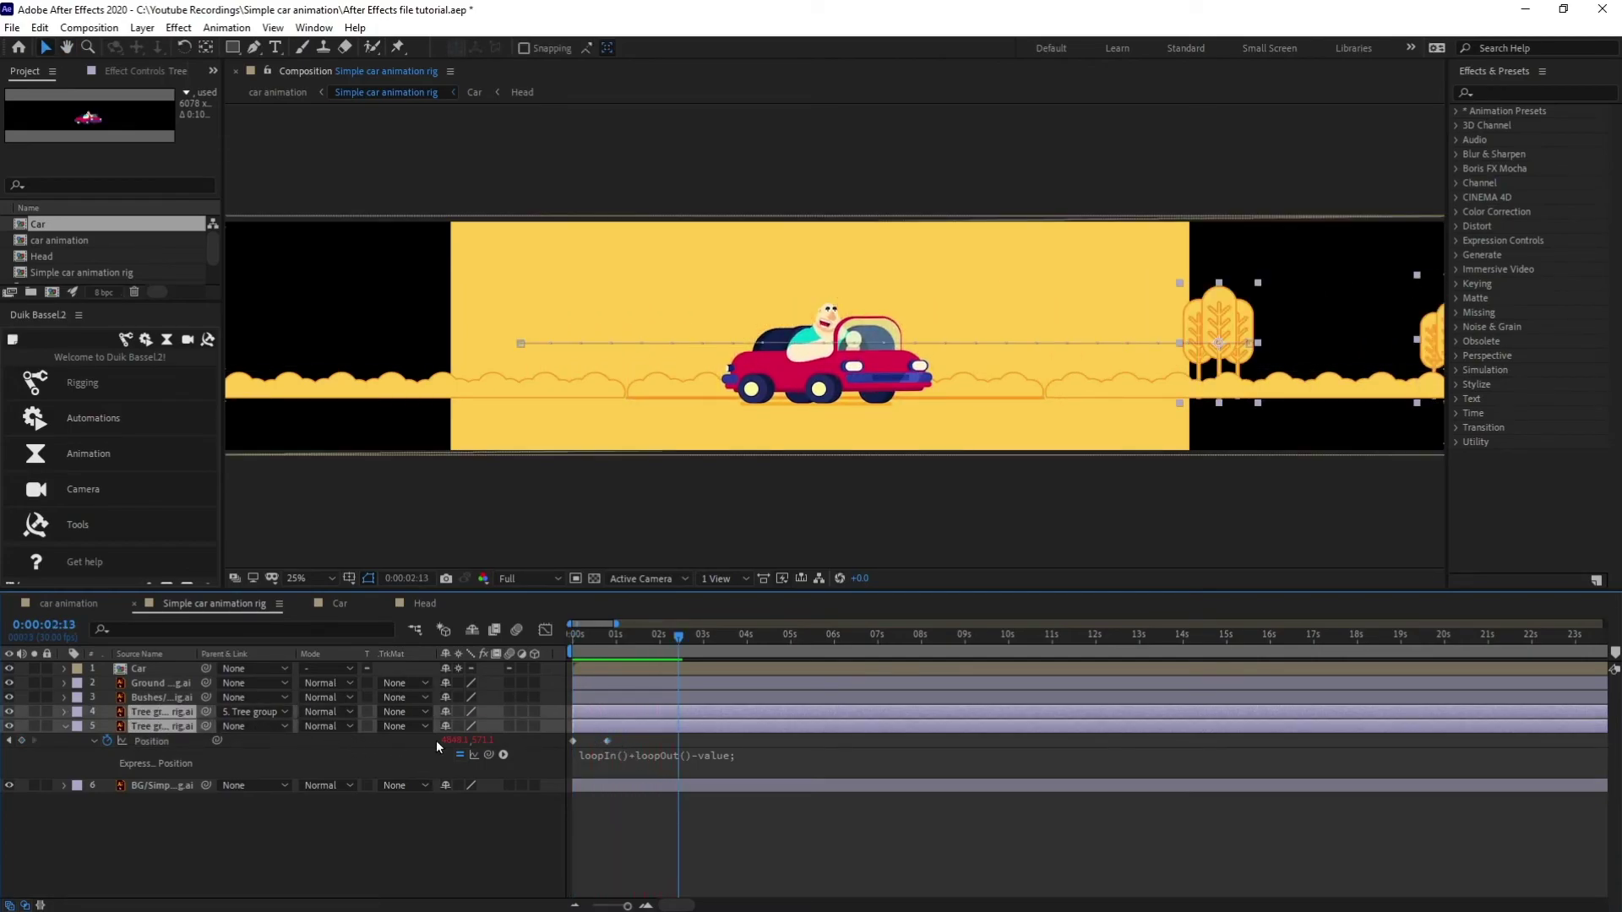
Enable Motion Blur for the composition and both tree group layers, and preview the blurred trees
drag(508, 726, 511, 712)
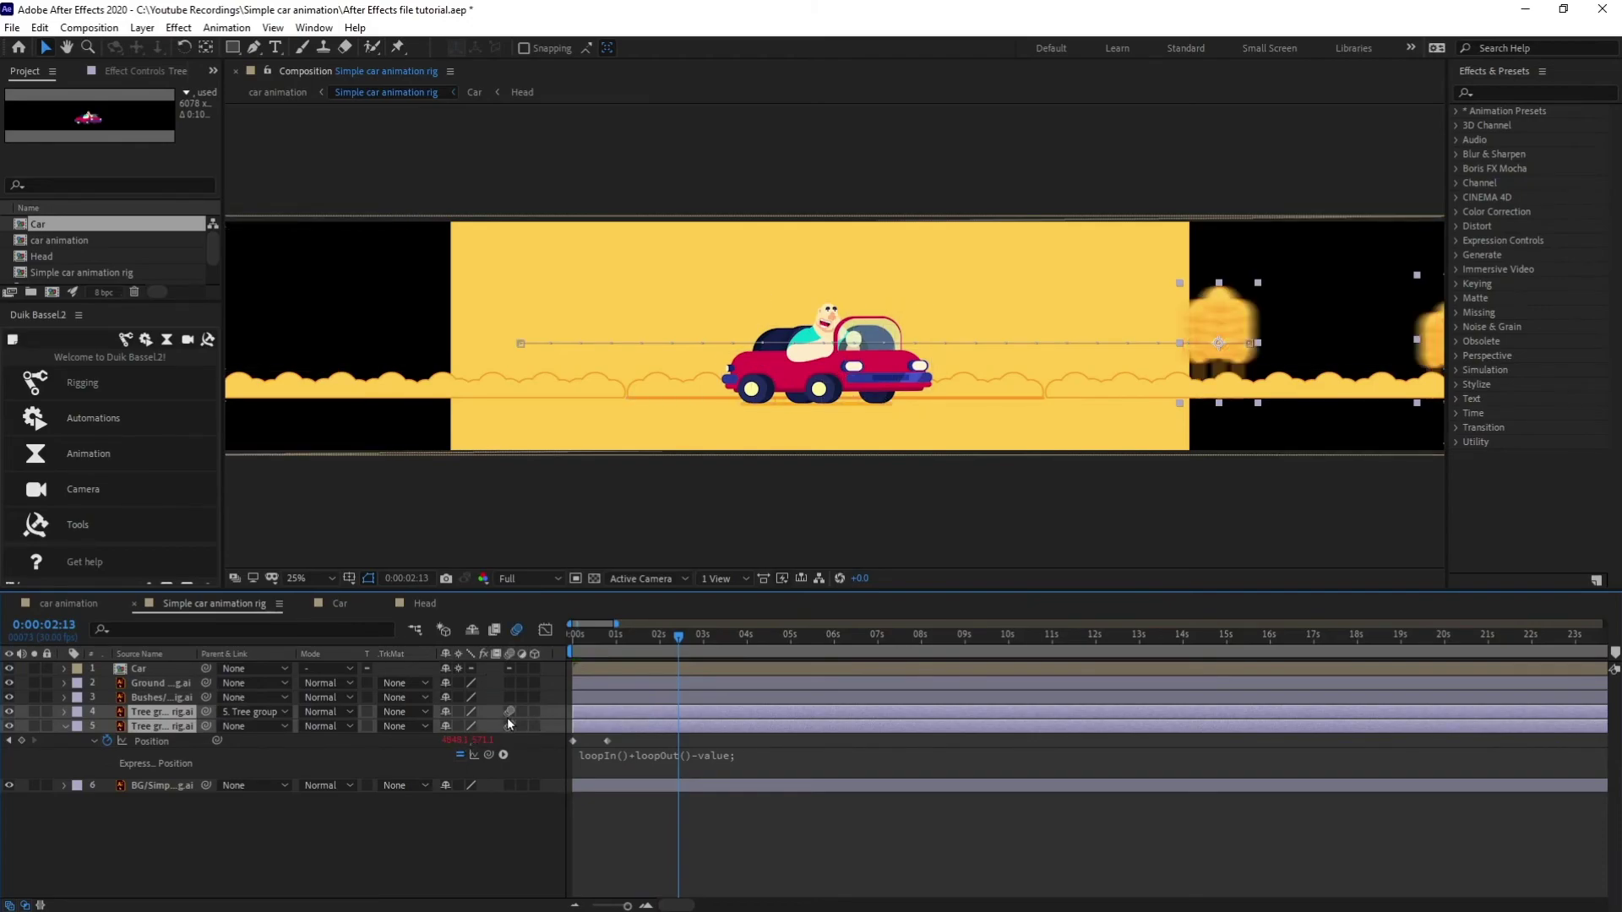
key(space)
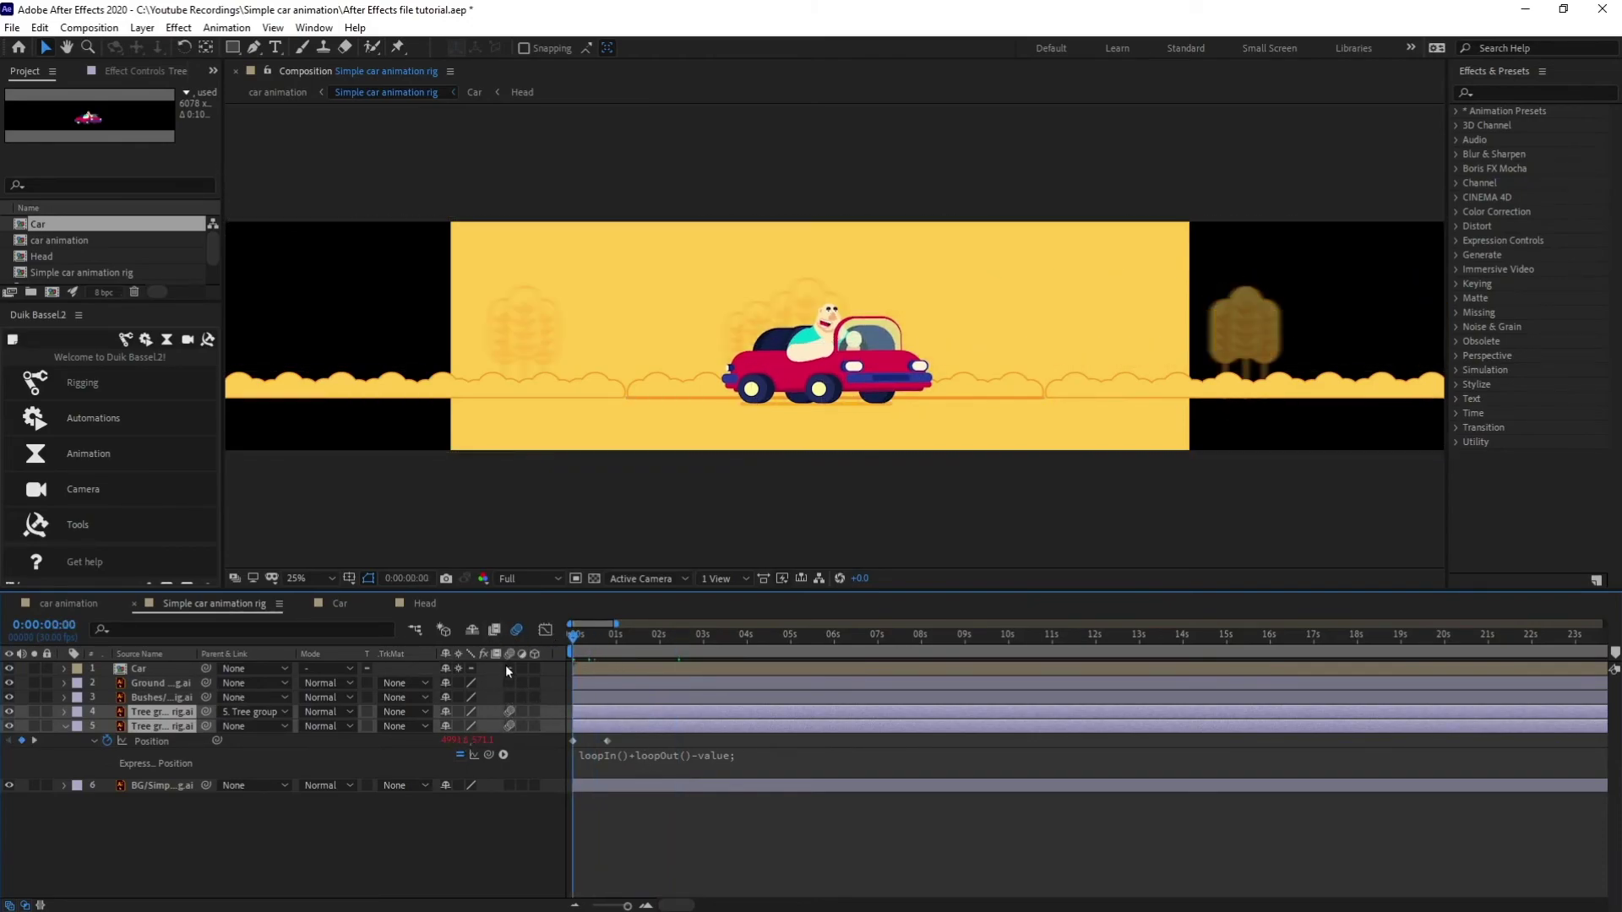
Show the rulers and place vertical guides on the two seams between bush segments, one on each side of the car
click(155, 698)
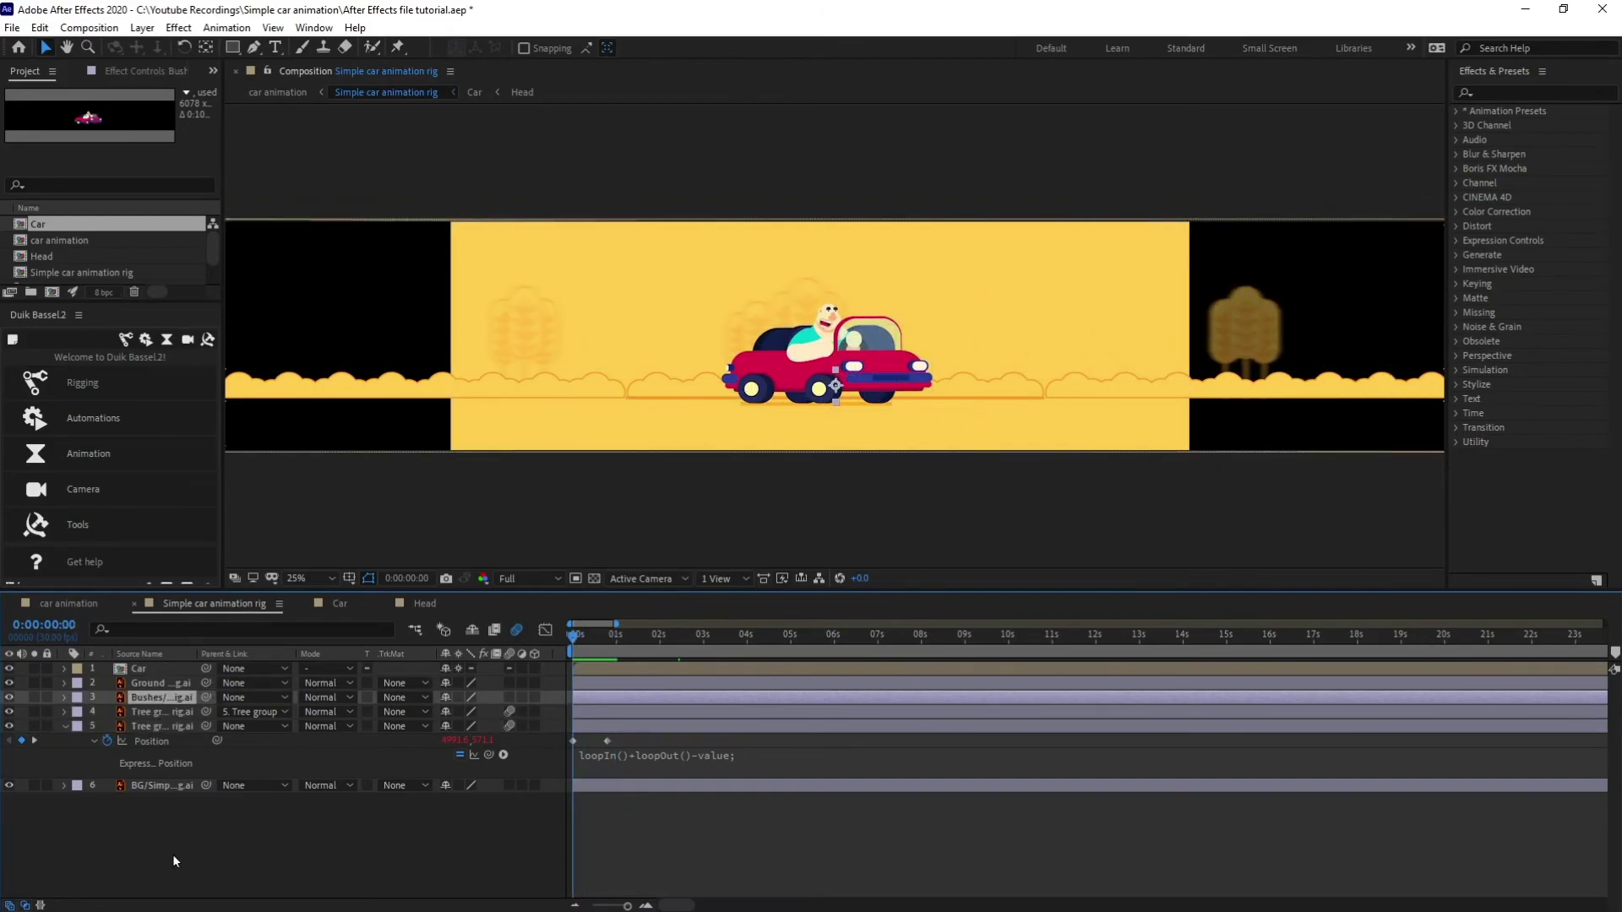
scroll(794, 412, down, 1)
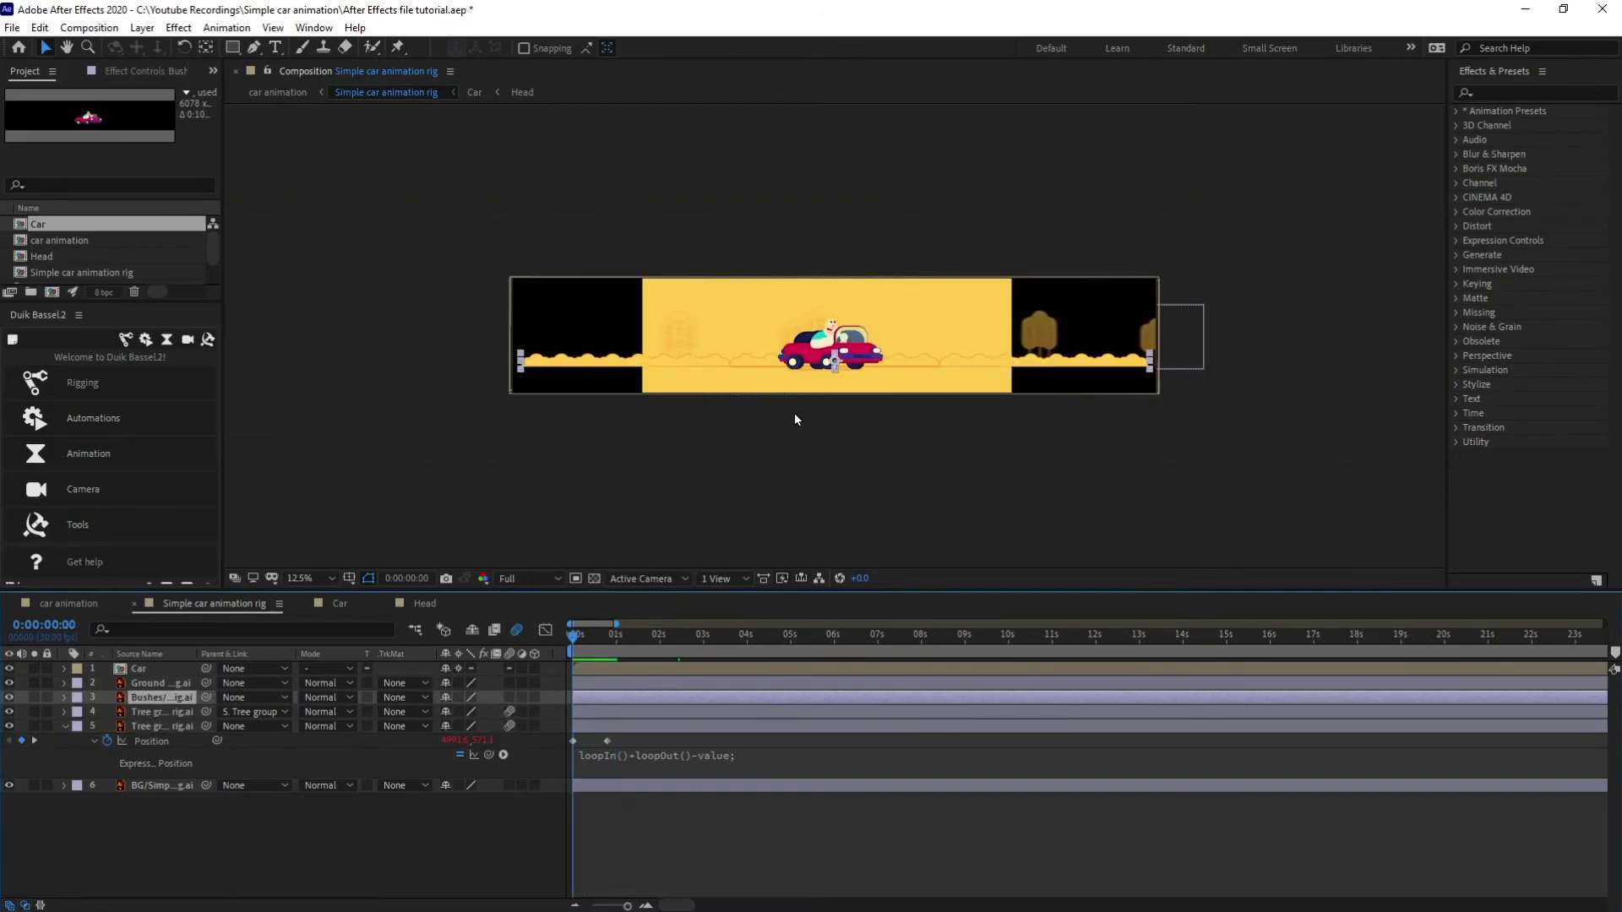
scroll(681, 379, up, 2)
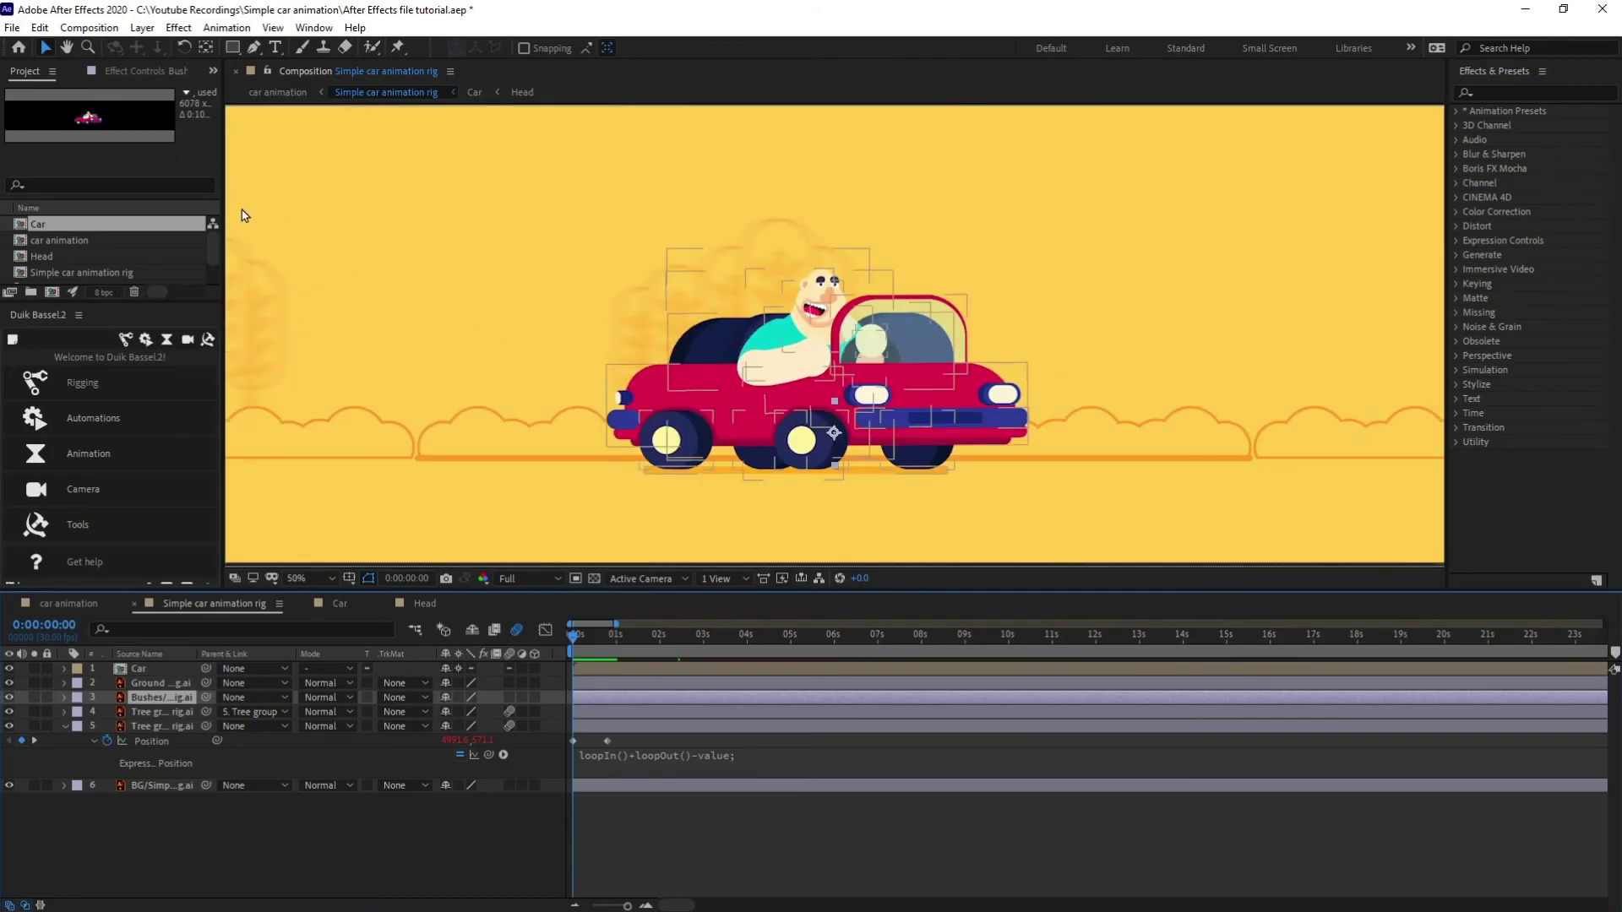
key(ctrl+r)
drag(230, 211, 434, 241)
scroll(434, 241, down, 2)
drag(1057, 420, 881, 398)
scroll(768, 355, up, 2)
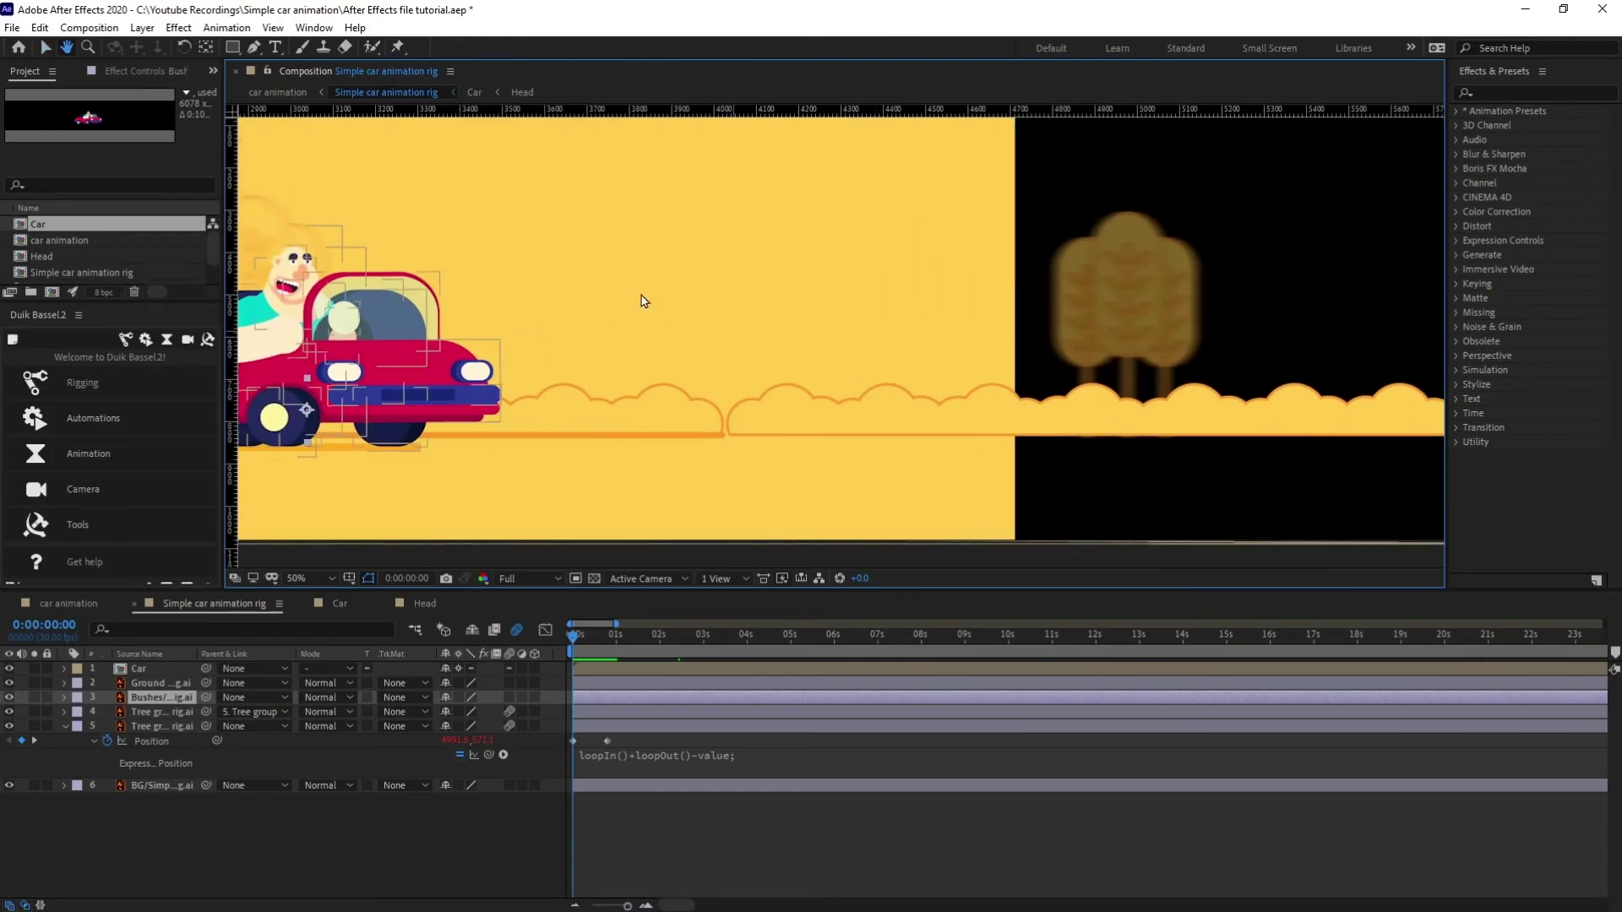
scroll(714, 254, down, 1)
drag(748, 297, 1087, 309)
drag(1262, 436, 844, 433)
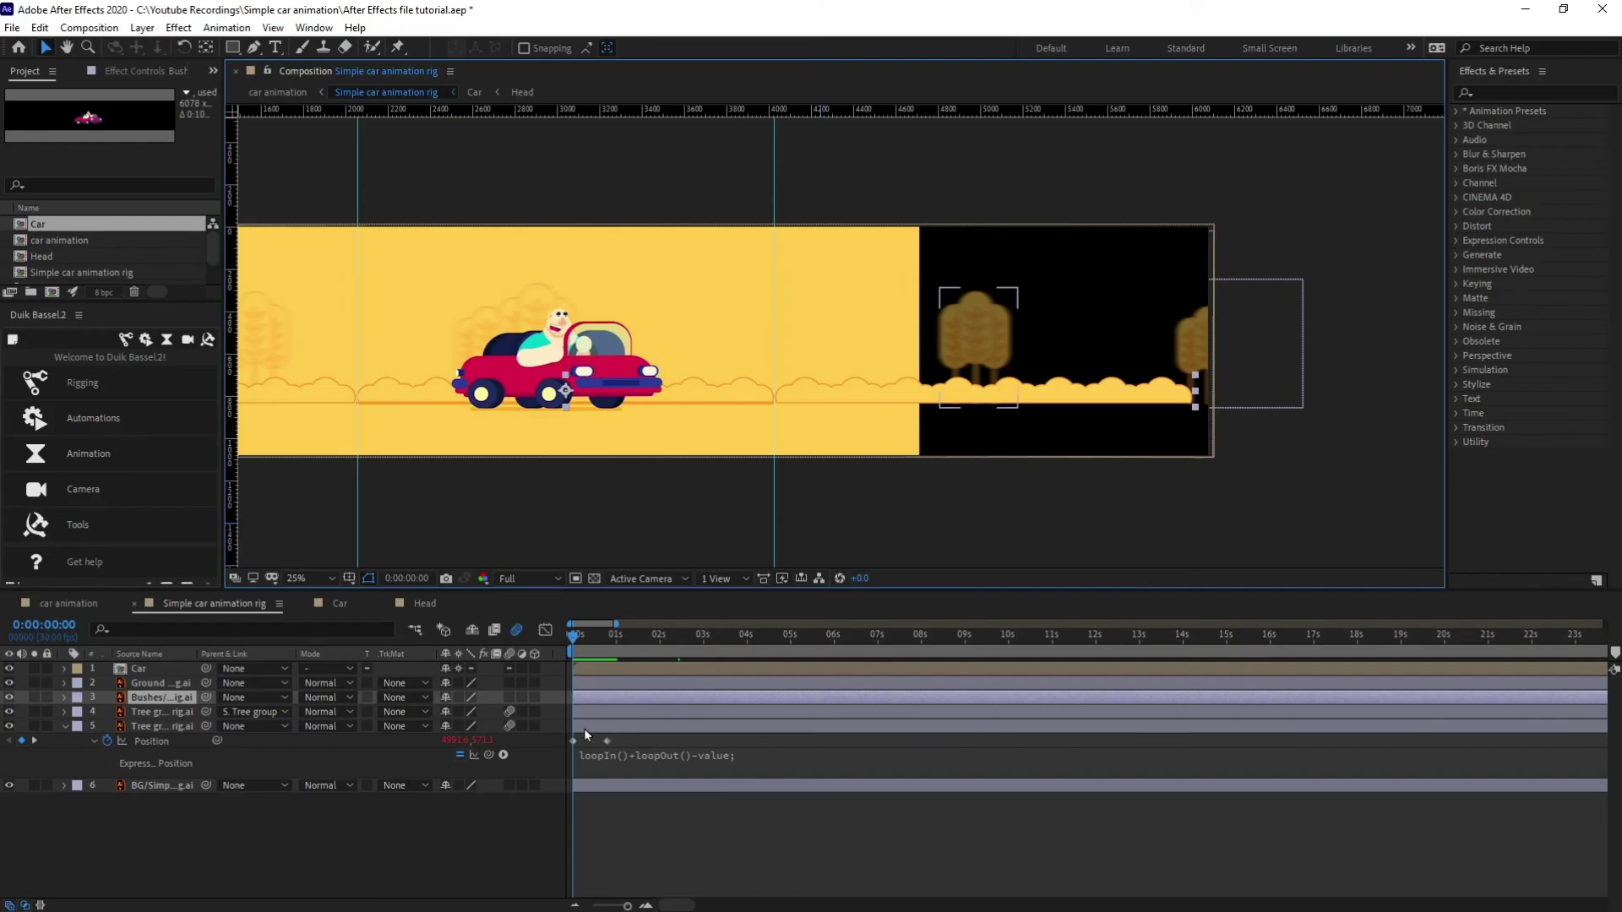
Keyframe the Bushes layer's Position at frame 0, and at frame 24 shift it left by one bush segment, to about X 1046.7
key(p)
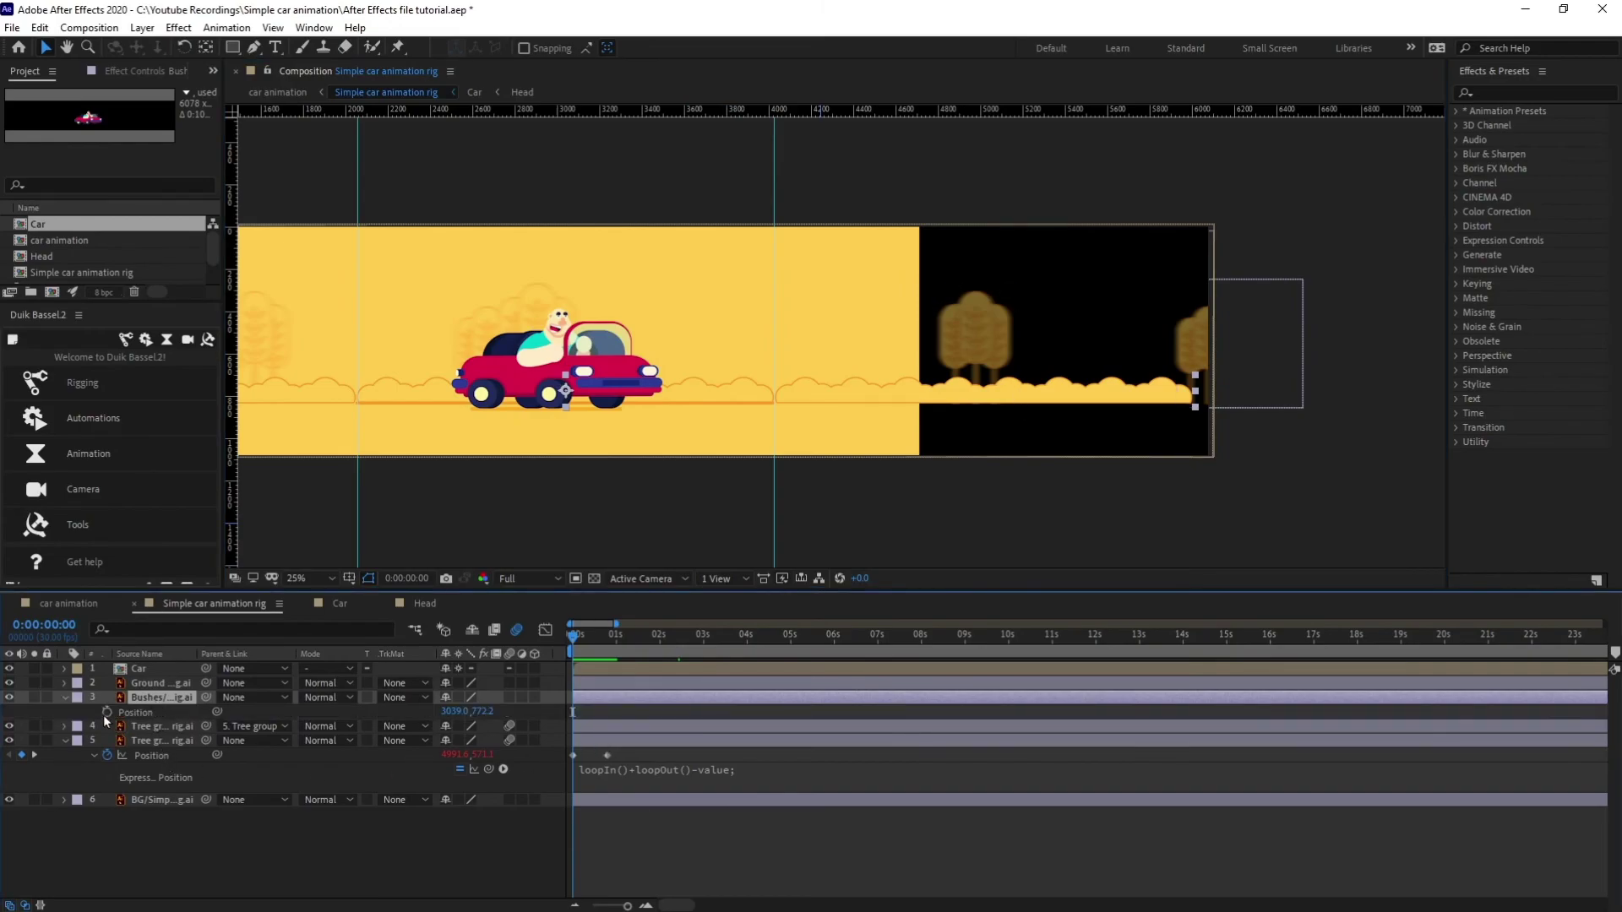
key(k)
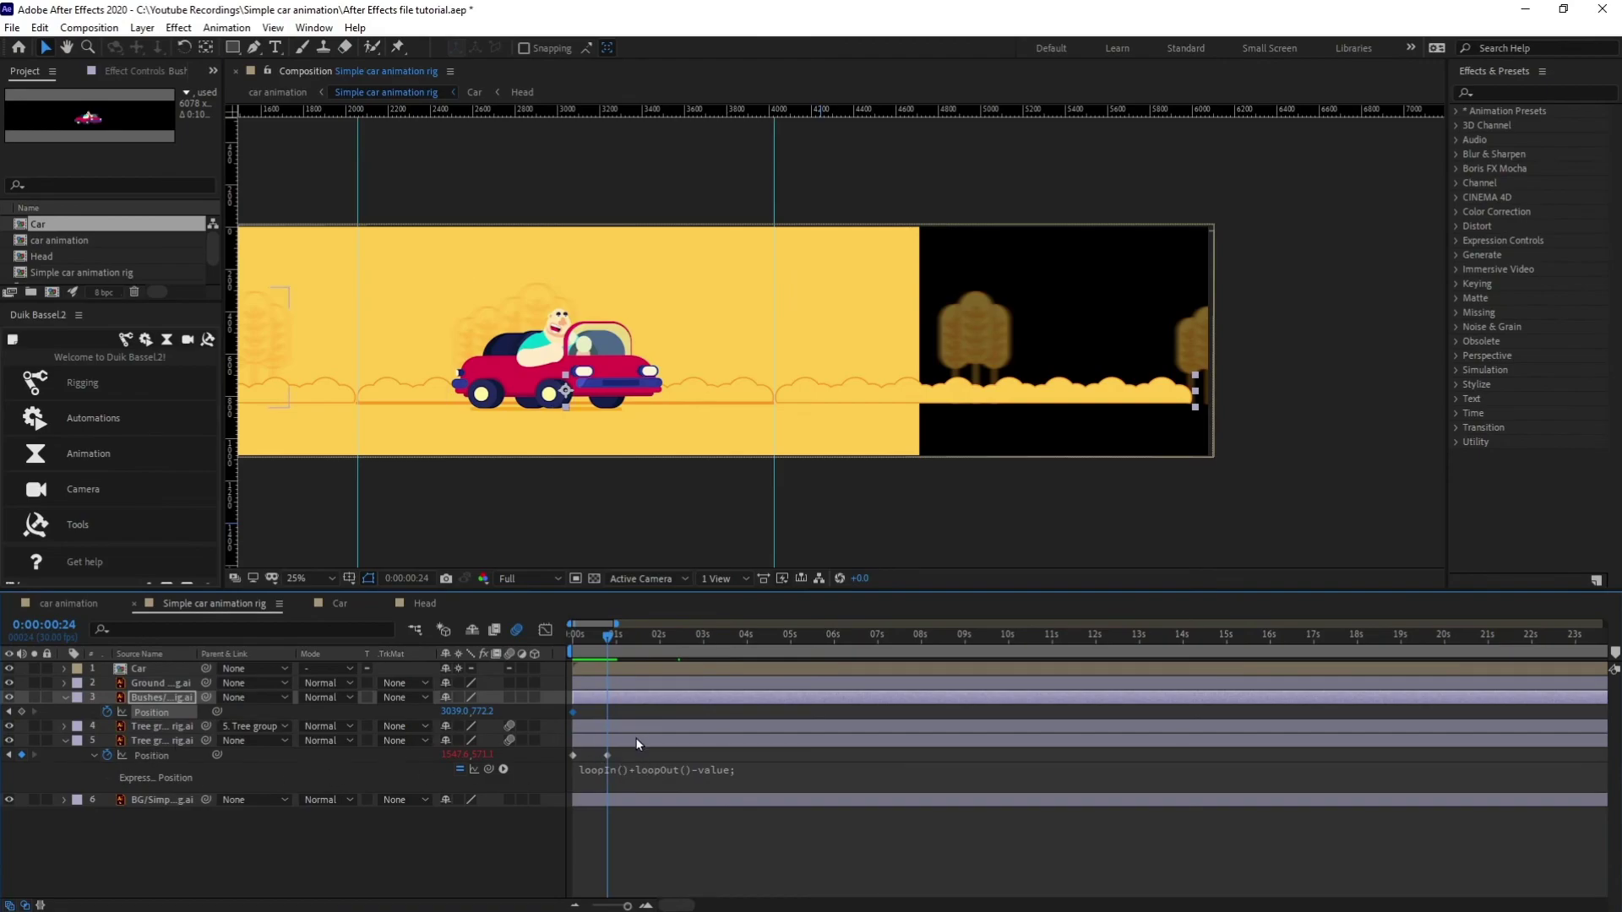
scroll(840, 427, up, 2)
scroll(772, 520, down, 2)
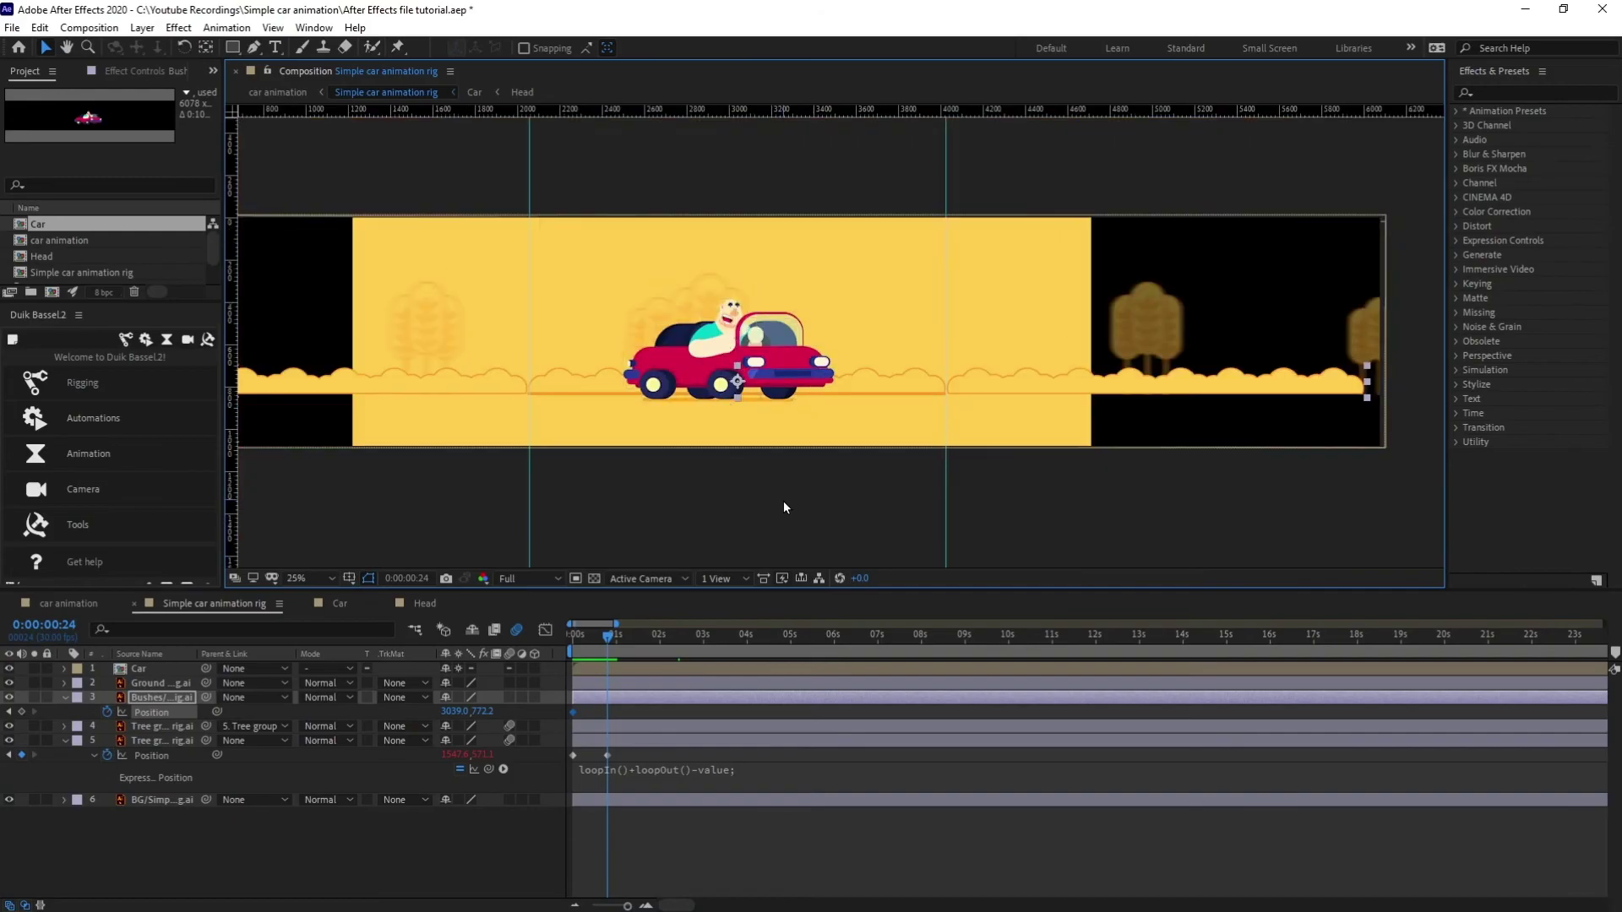
key(Left)
key(Left)
key(Left)
key(Left)
key(Left)
key(Left)
key(Left)
key(Left)
key(Left)
key(Left)
key(Left)
key(Left)
key(Left)
key(Left)
key(Left)
key(Left)
key(Left)
drag(812, 390, 432, 385)
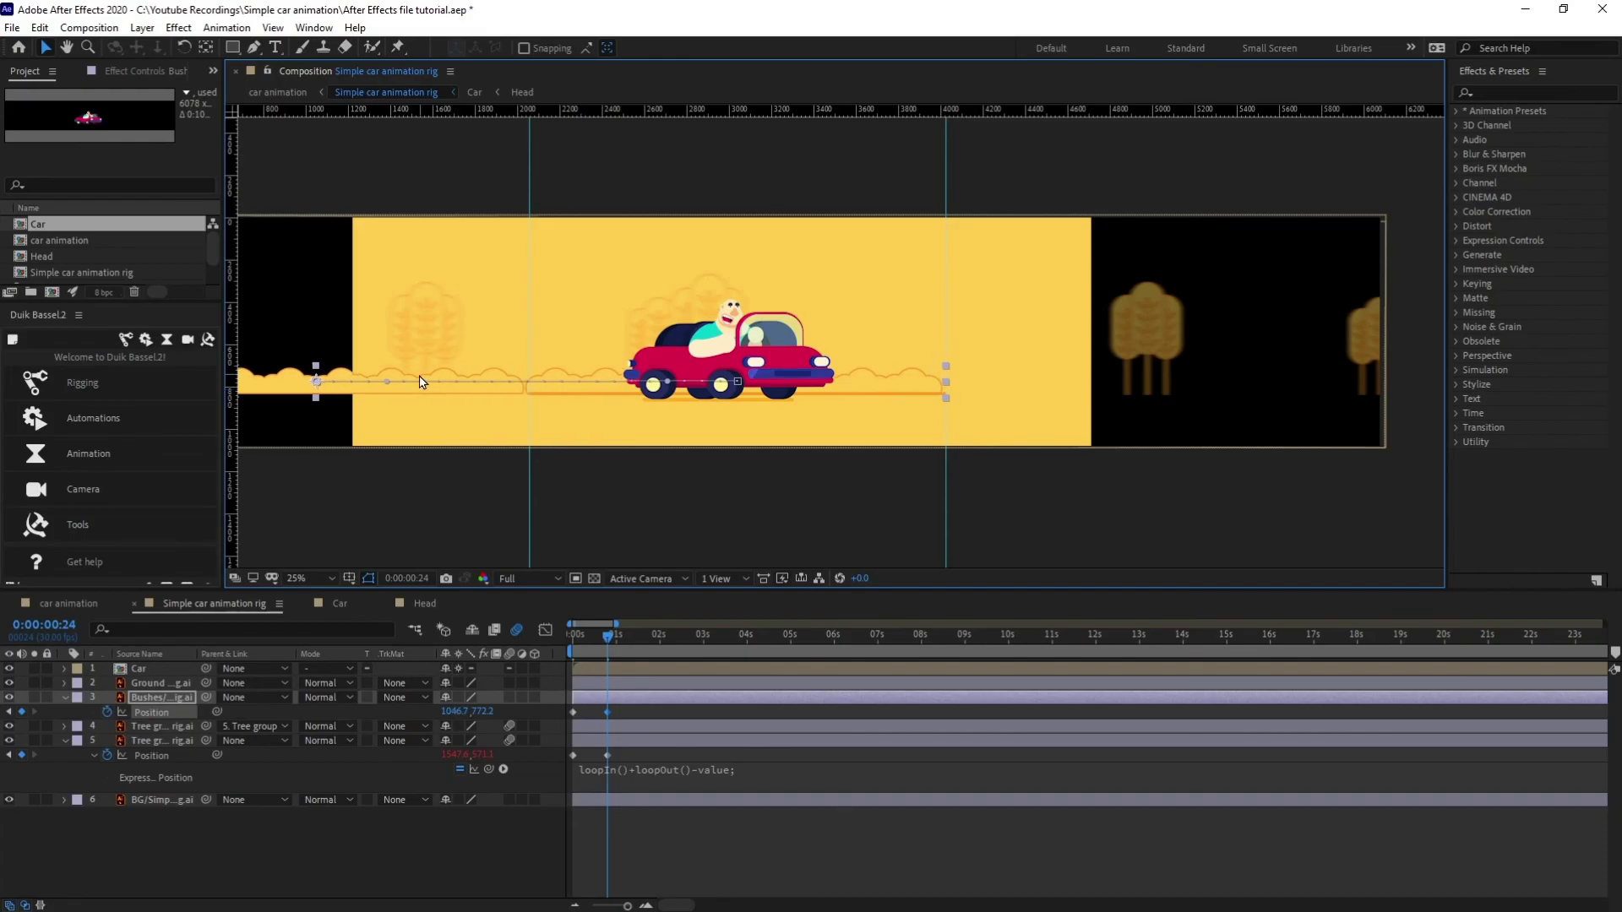
Nudge the bushes right at frame 24 until their seam aligns with the guide behind the car, at about X 1065.7
scroll(507, 431, up, 4)
drag(529, 443, 880, 380)
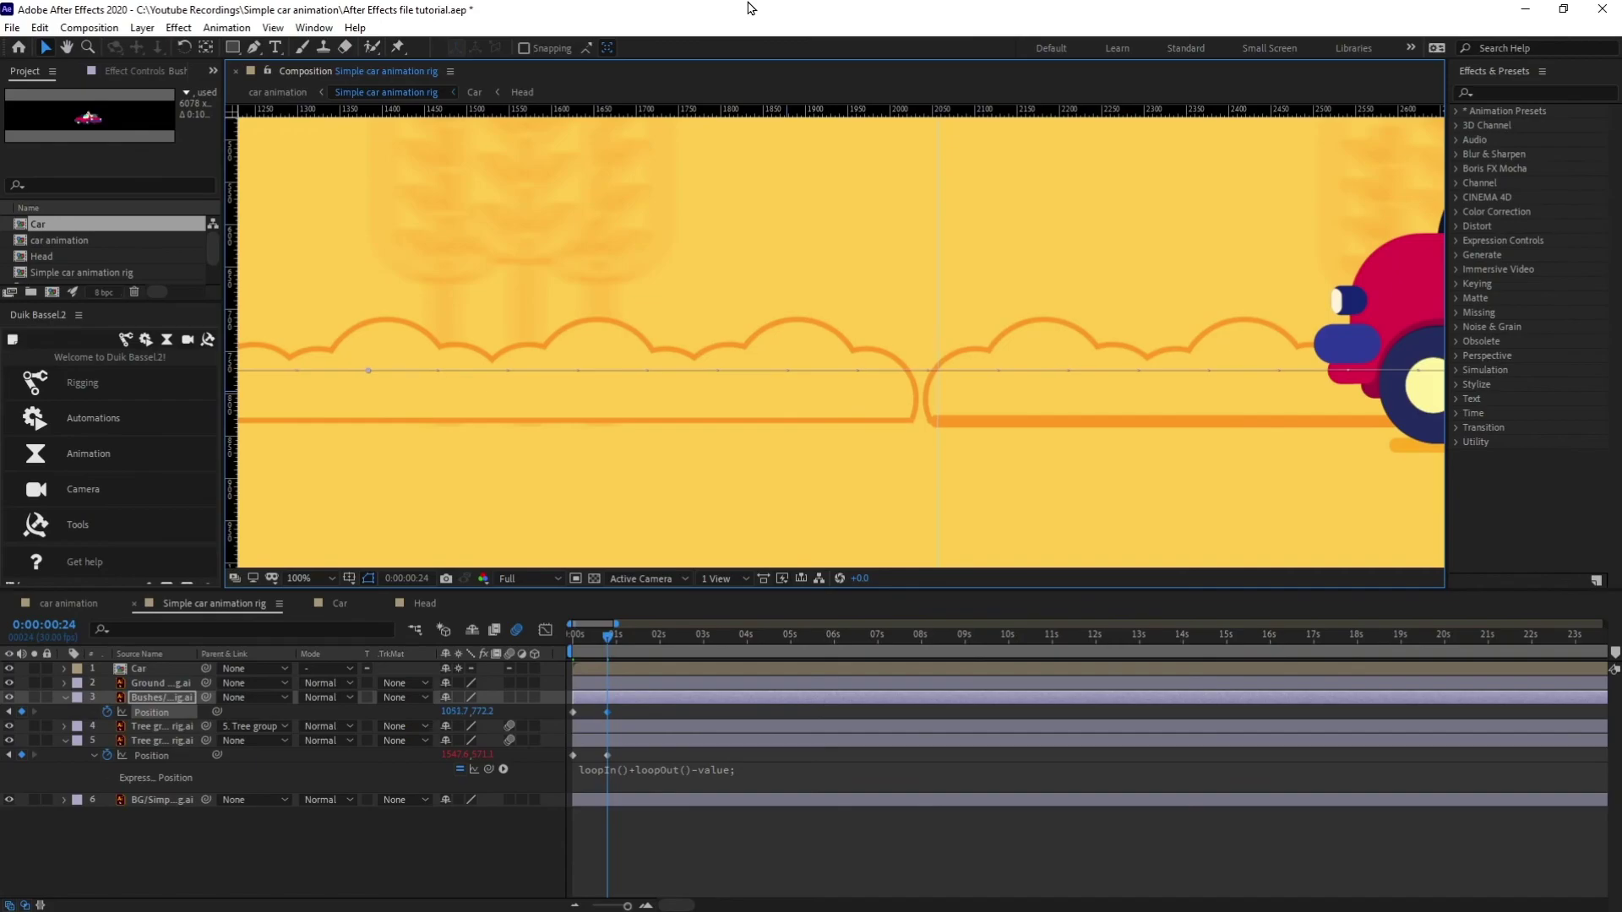
key(Right)
key(Right)
key(Right)
key(Right)
key(Right)
key(Right)
key(Right)
key(Right)
key(Right)
key(Right)
key(Right)
key(Right)
key(Right)
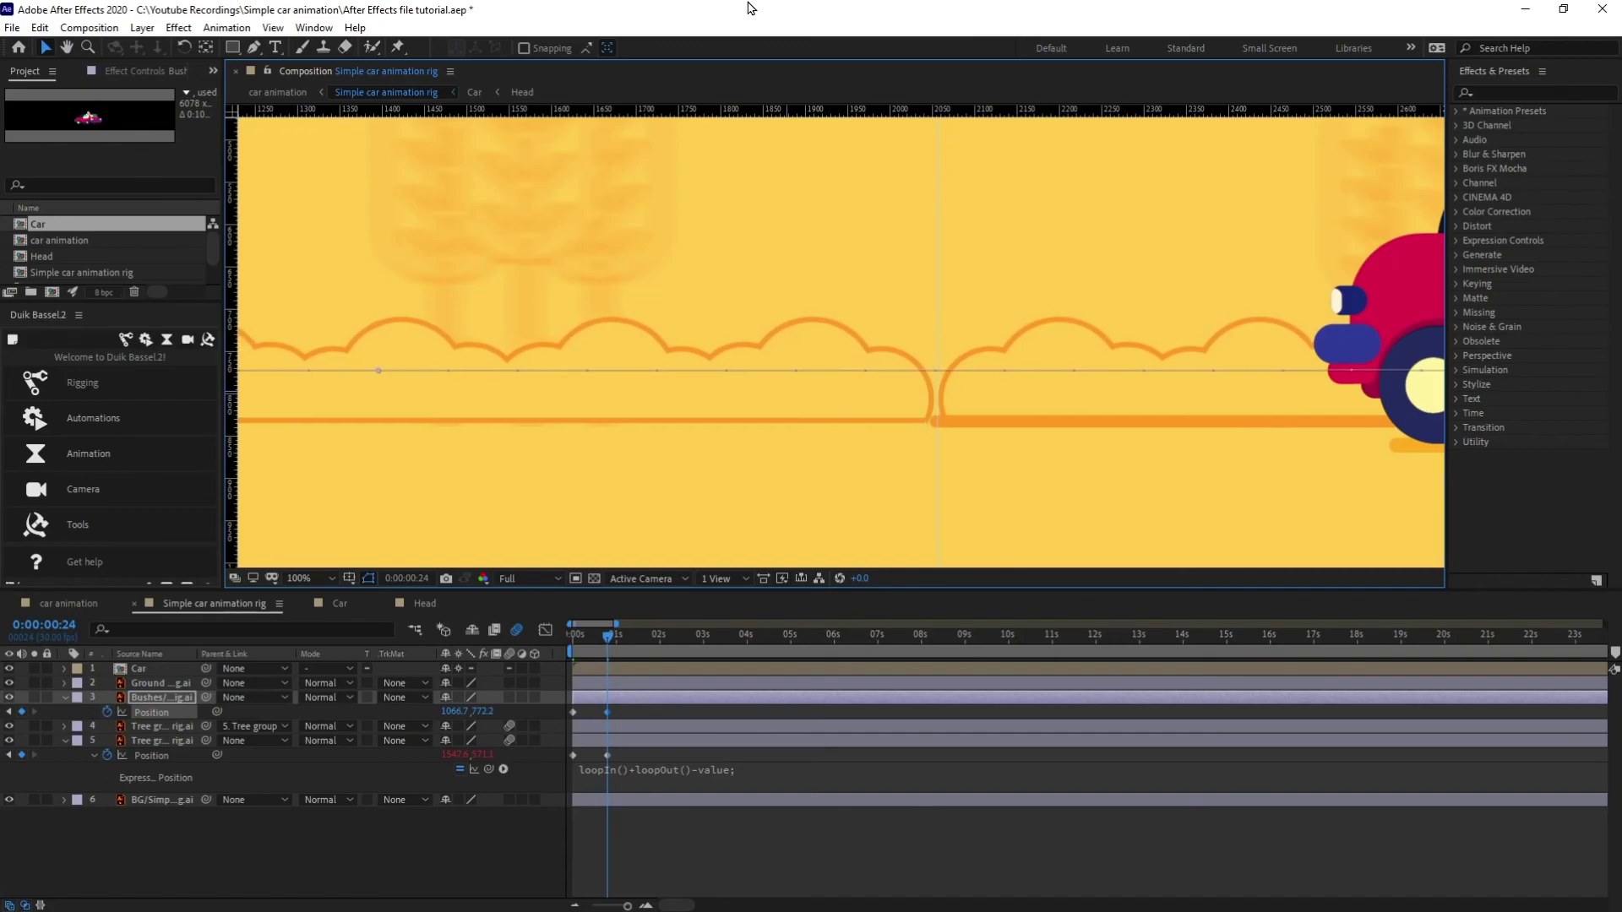
scroll(1137, 377, down, 8)
scroll(1132, 377, up, 4)
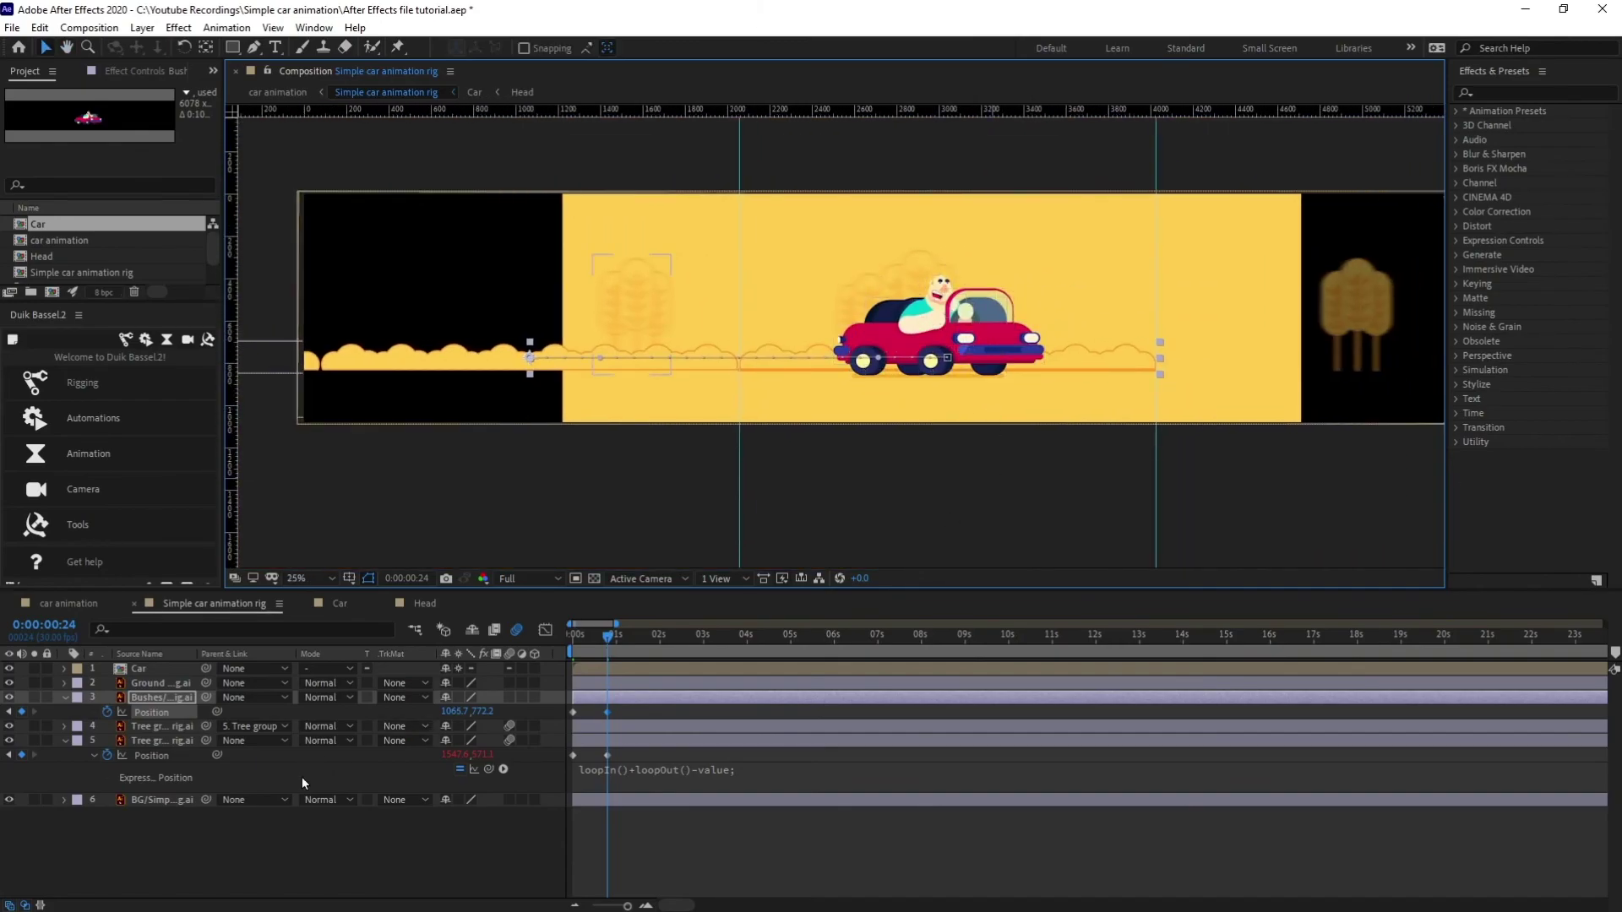
Copy the loop expression from Tree group 2's Position to the Bushes layer's Position and preview the loop
click(586, 774)
key(ctrl+c)
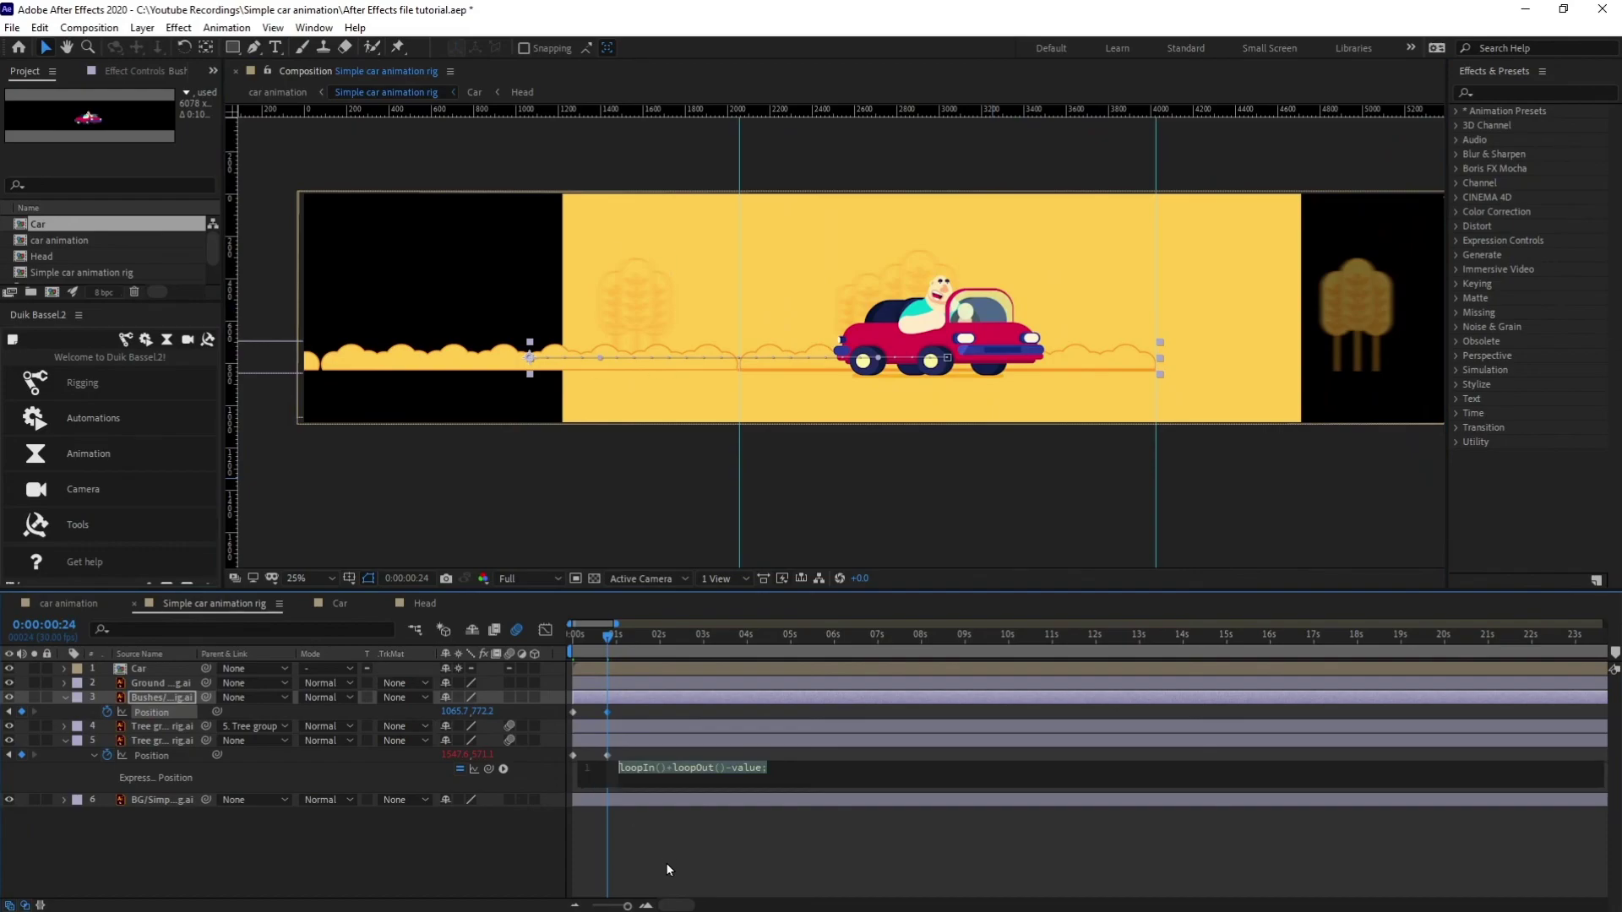
click(666, 862)
alt+click(106, 712)
key(ctrl+v)
click(642, 849)
drag(607, 635, 545, 635)
key(space)
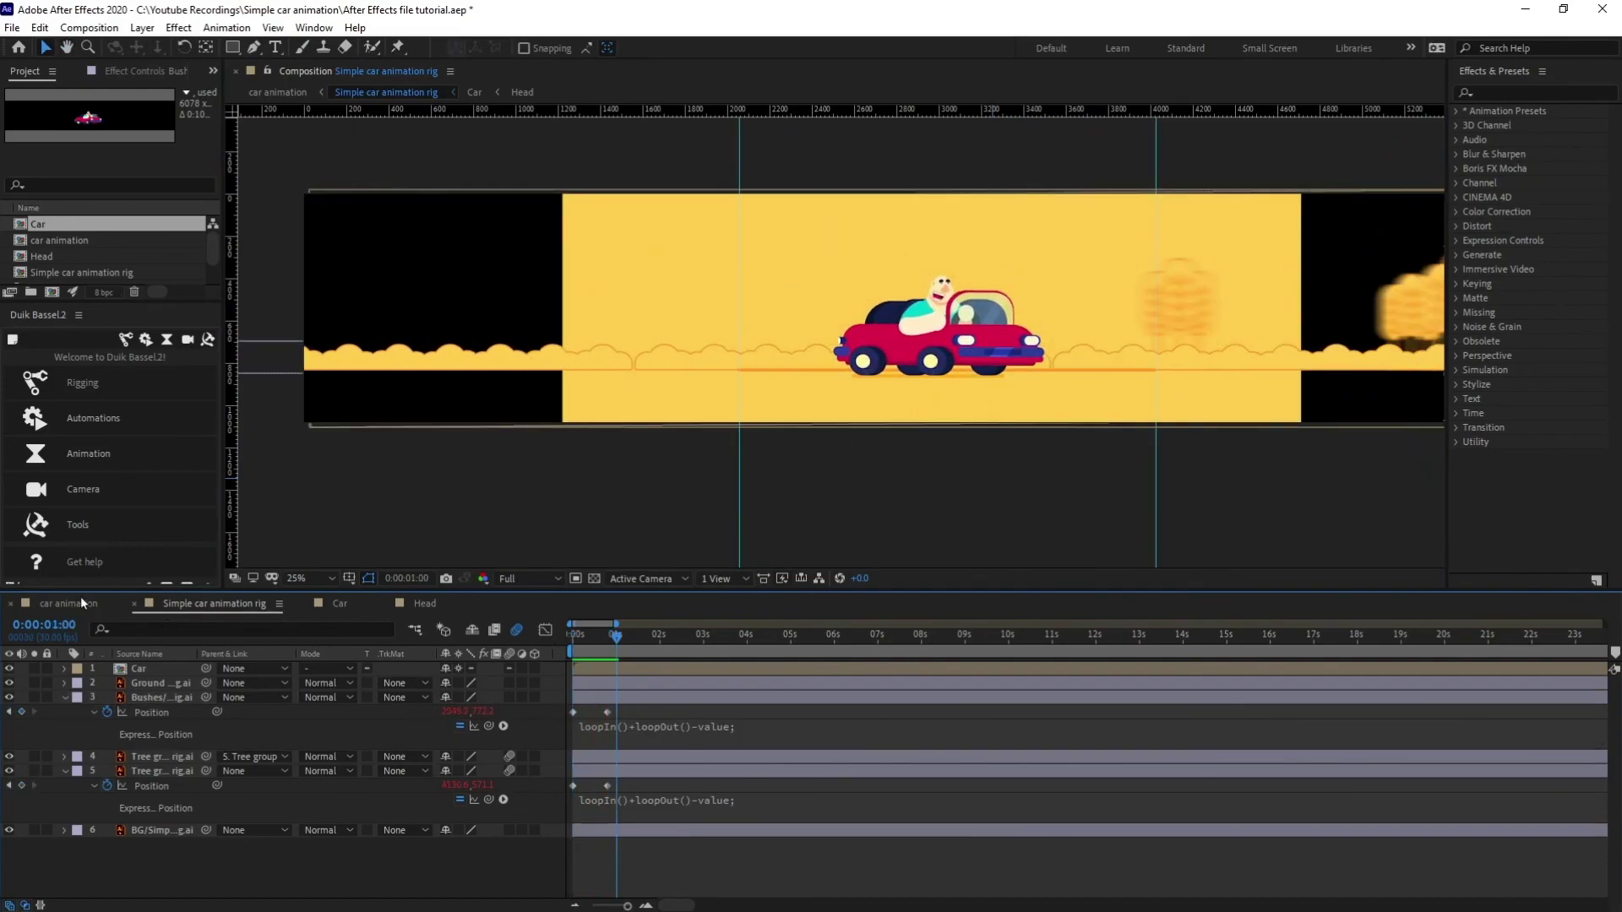
Open the car animation composition and preview the full scene from the first frame
click(71, 603)
drag(575, 644, 520, 632)
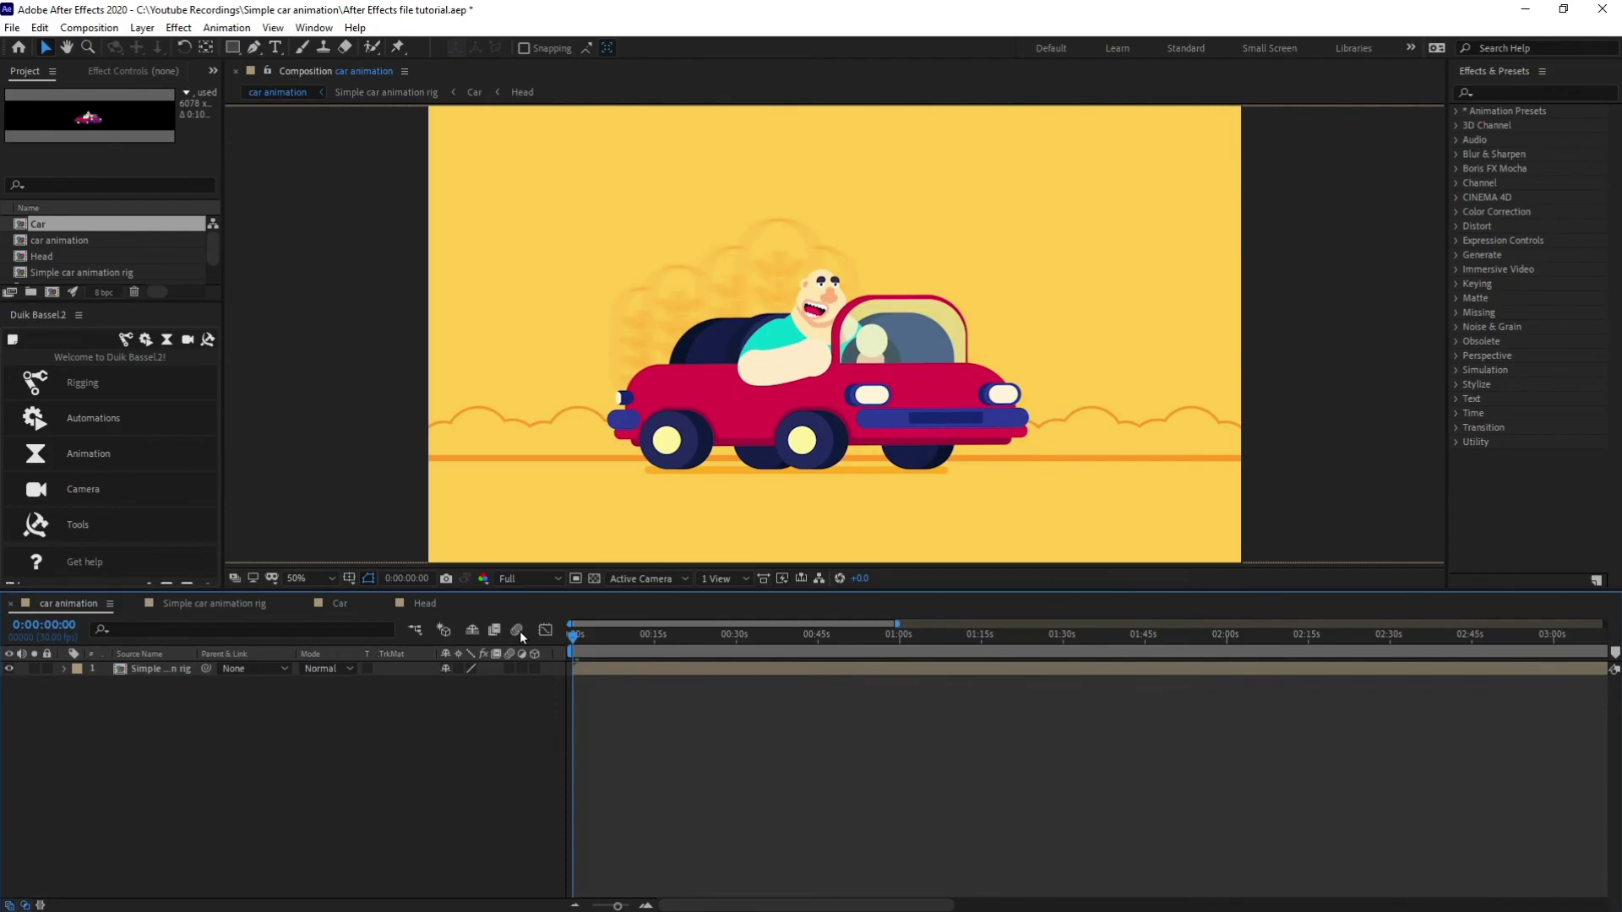
key(space)
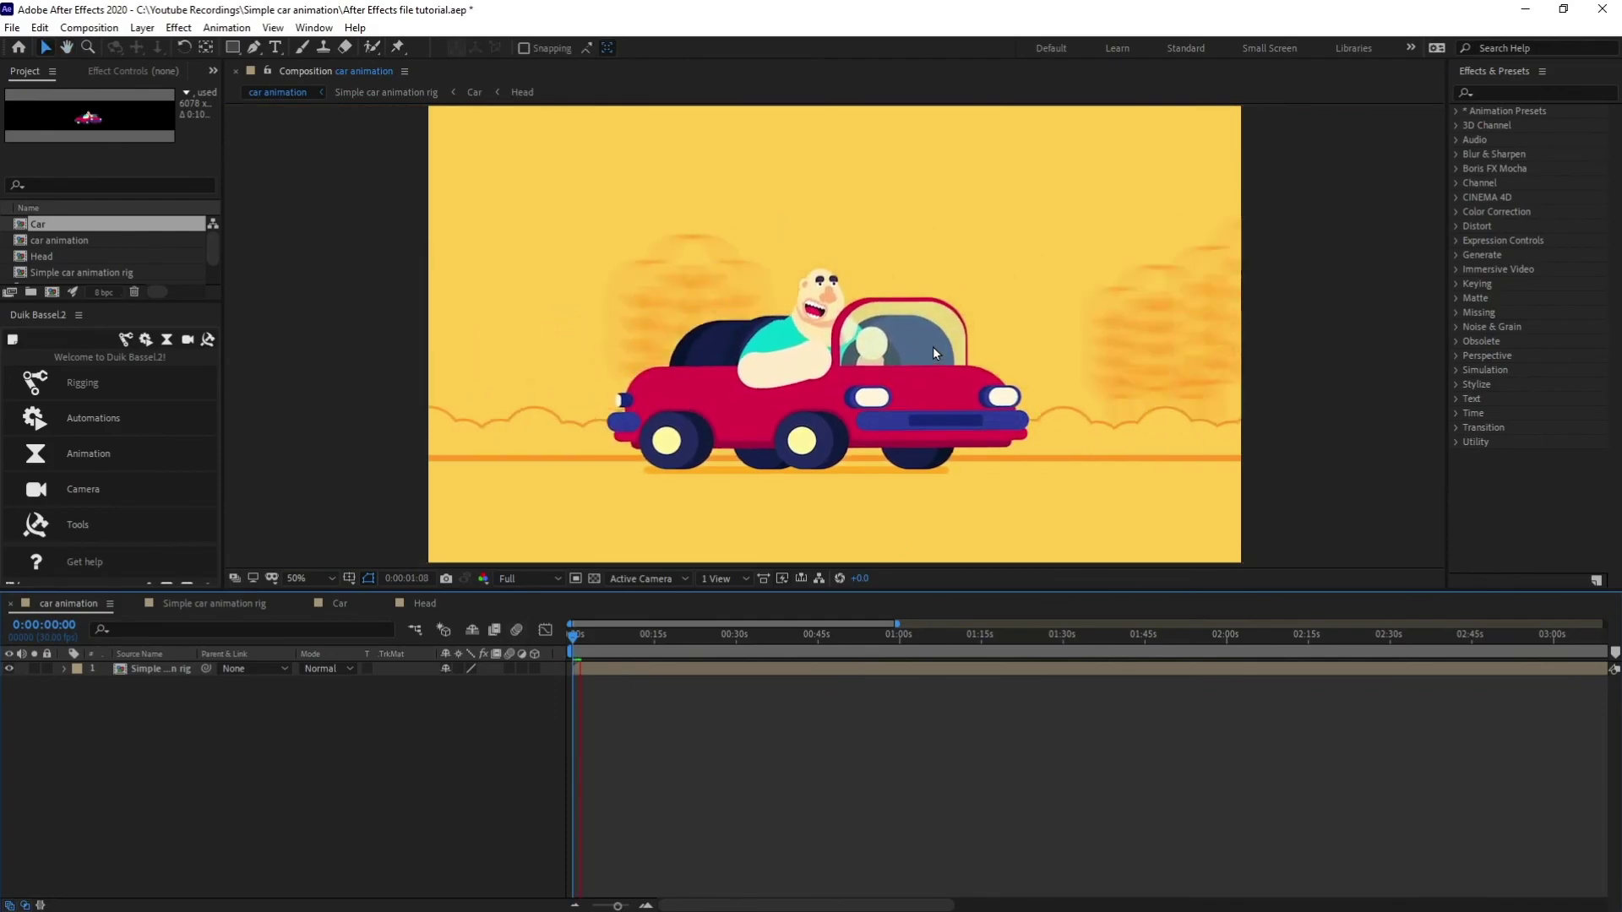